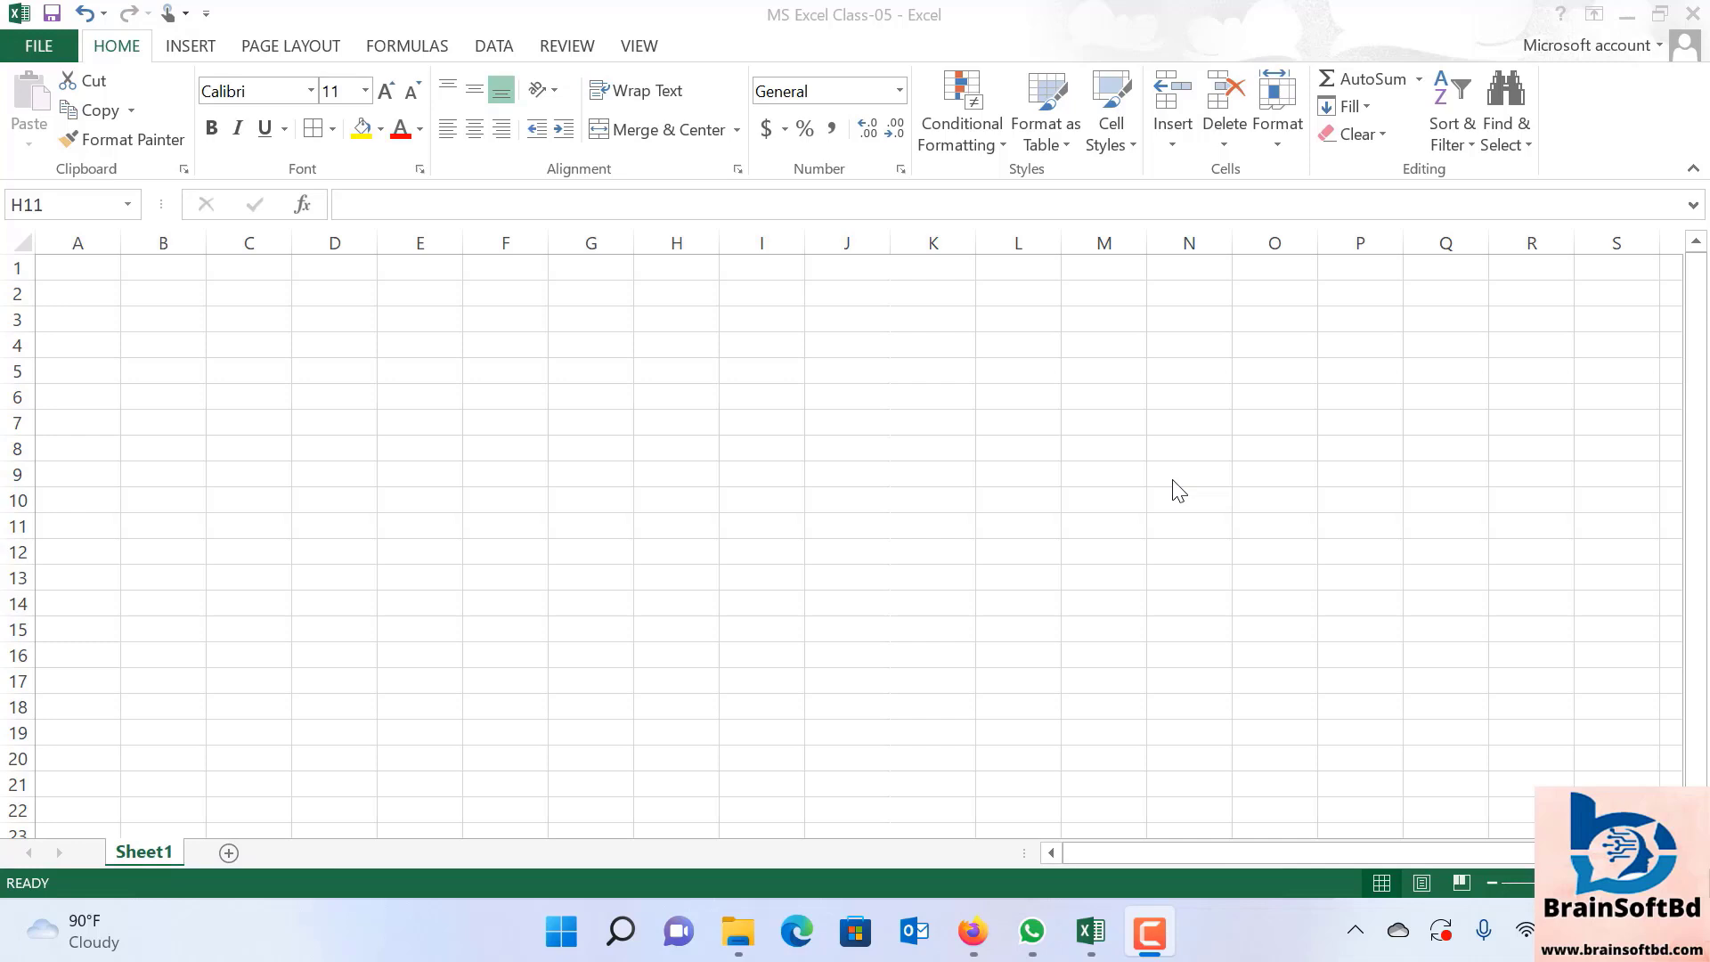
Try out several range selections starting from A1 on the empty sheet.
left_click(649, 522)
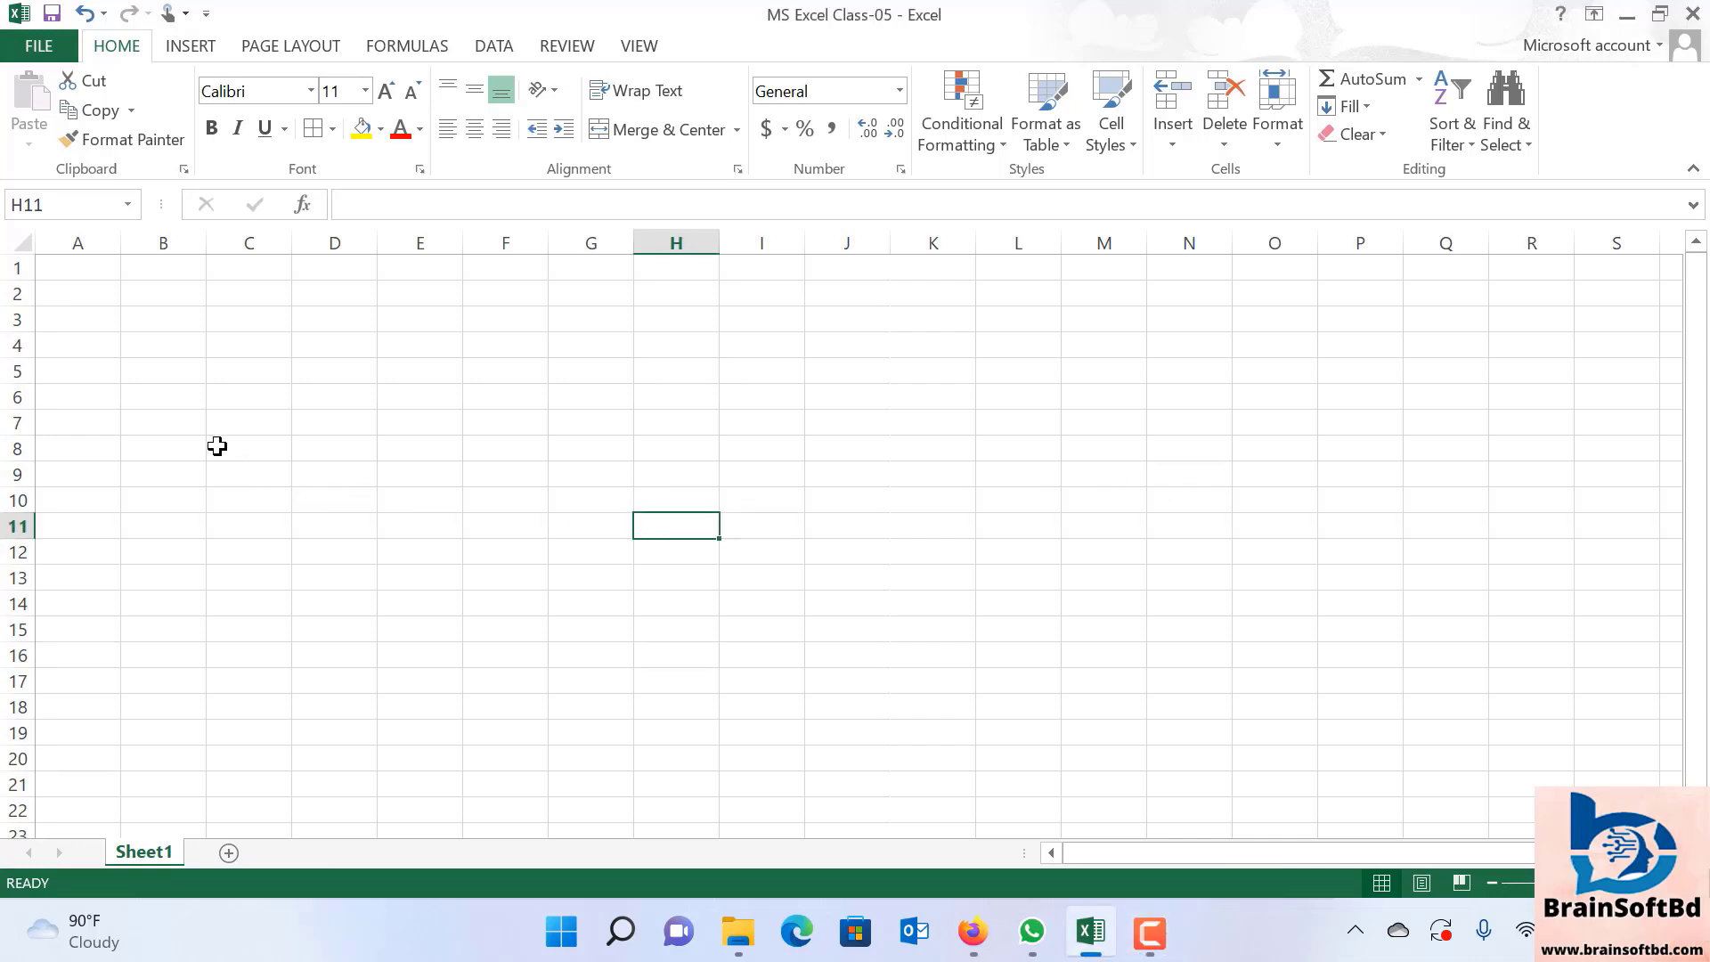
left_click(70, 272)
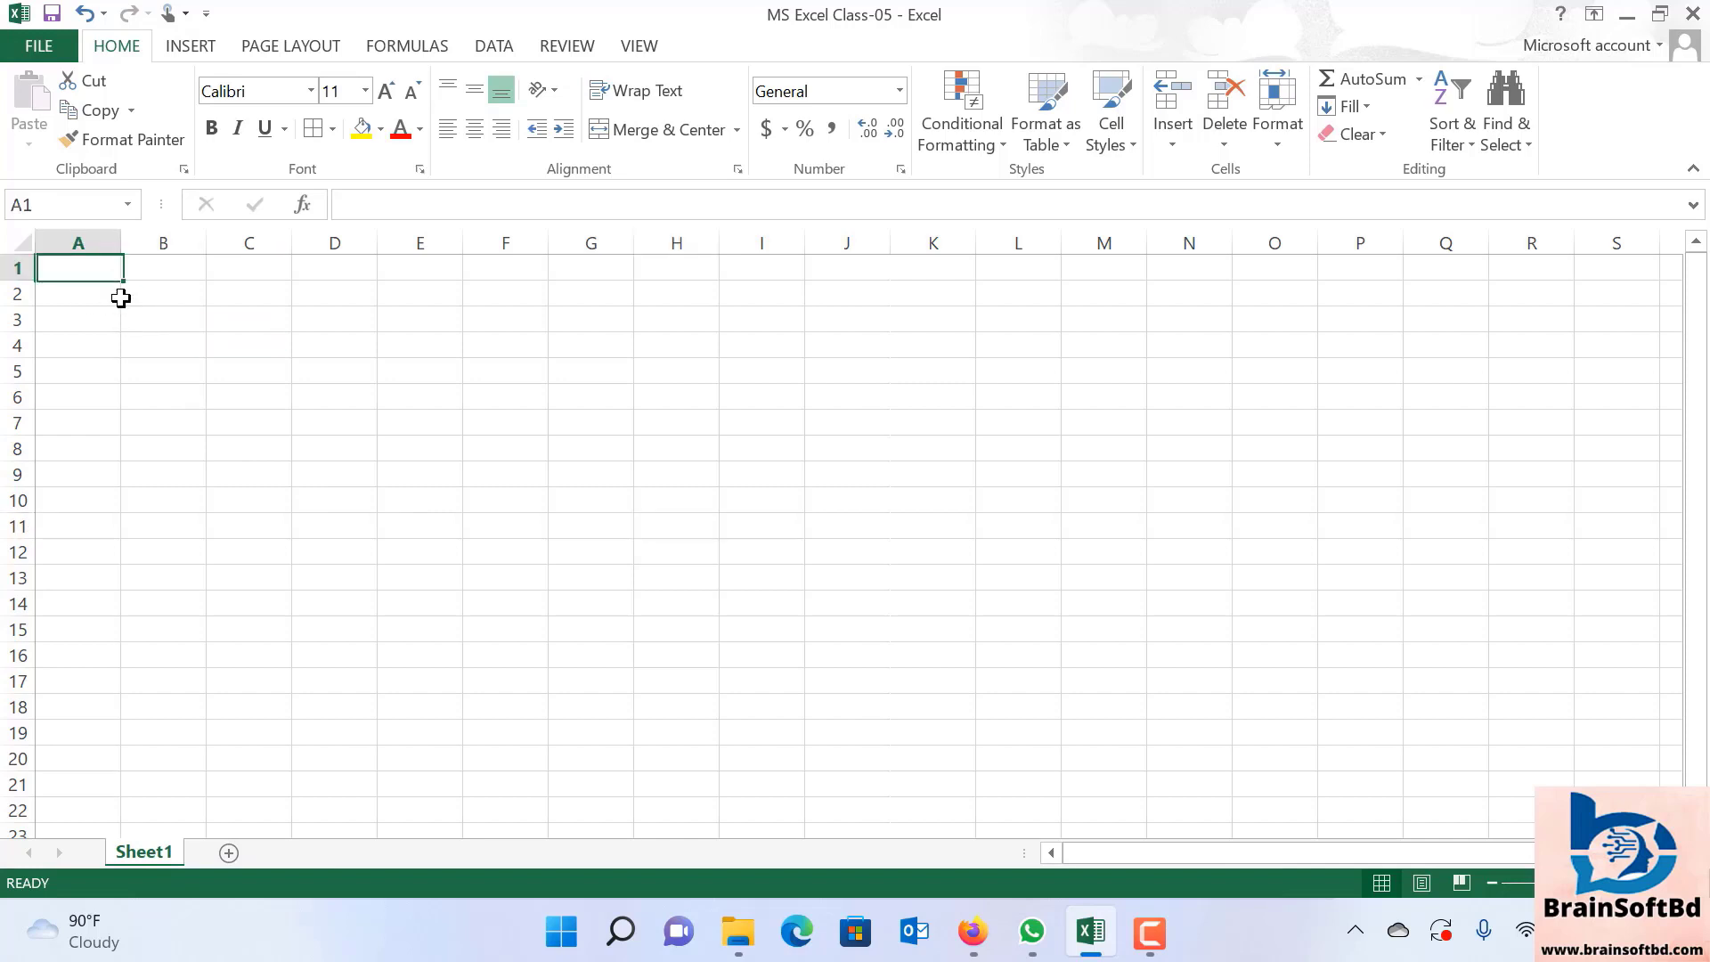
left_click_drag(121, 298, 1087, 656)
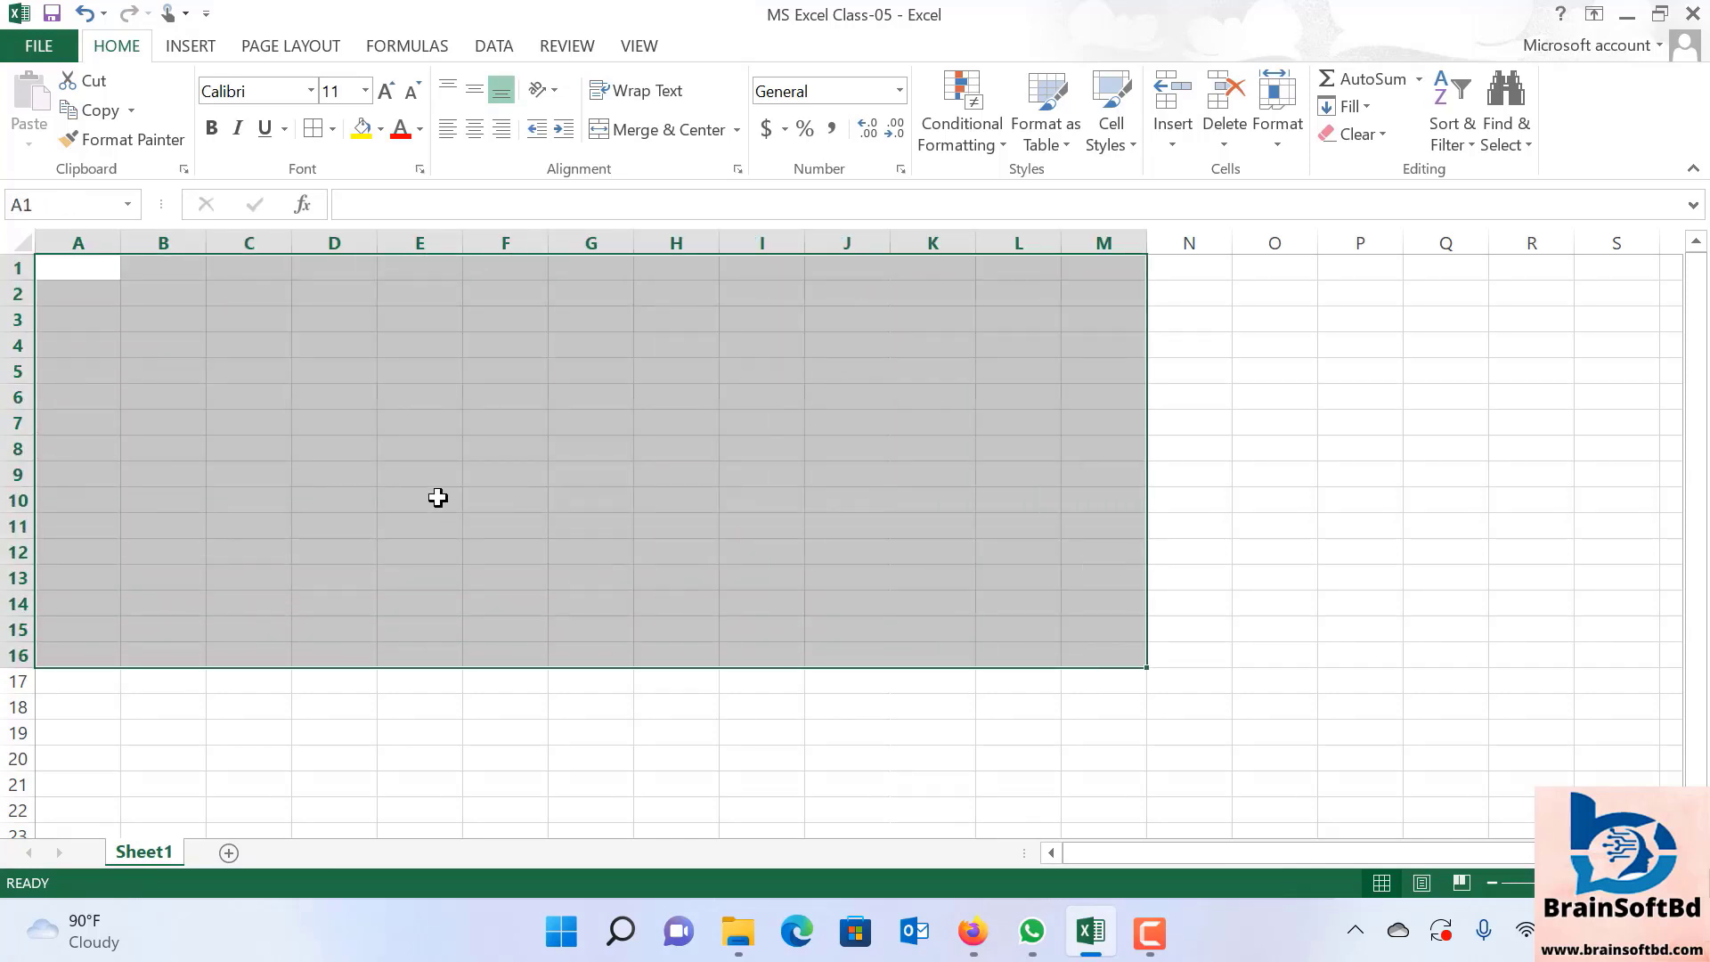
left_click(390, 499)
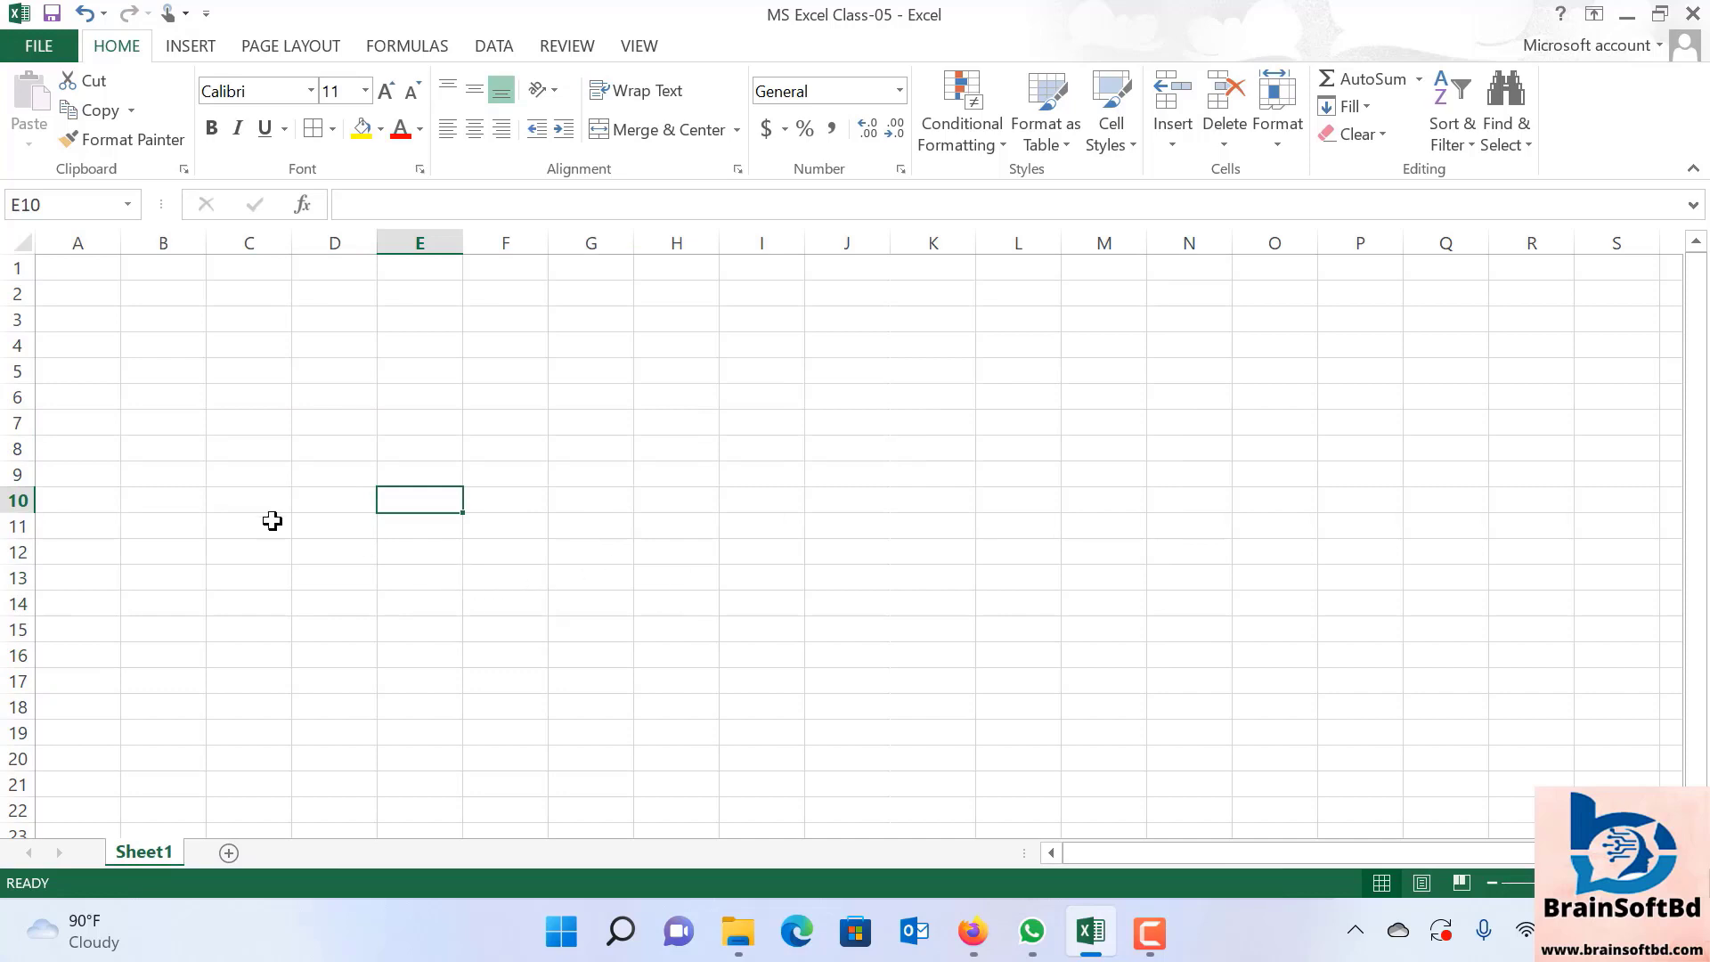
left_click_drag(109, 277, 970, 715)
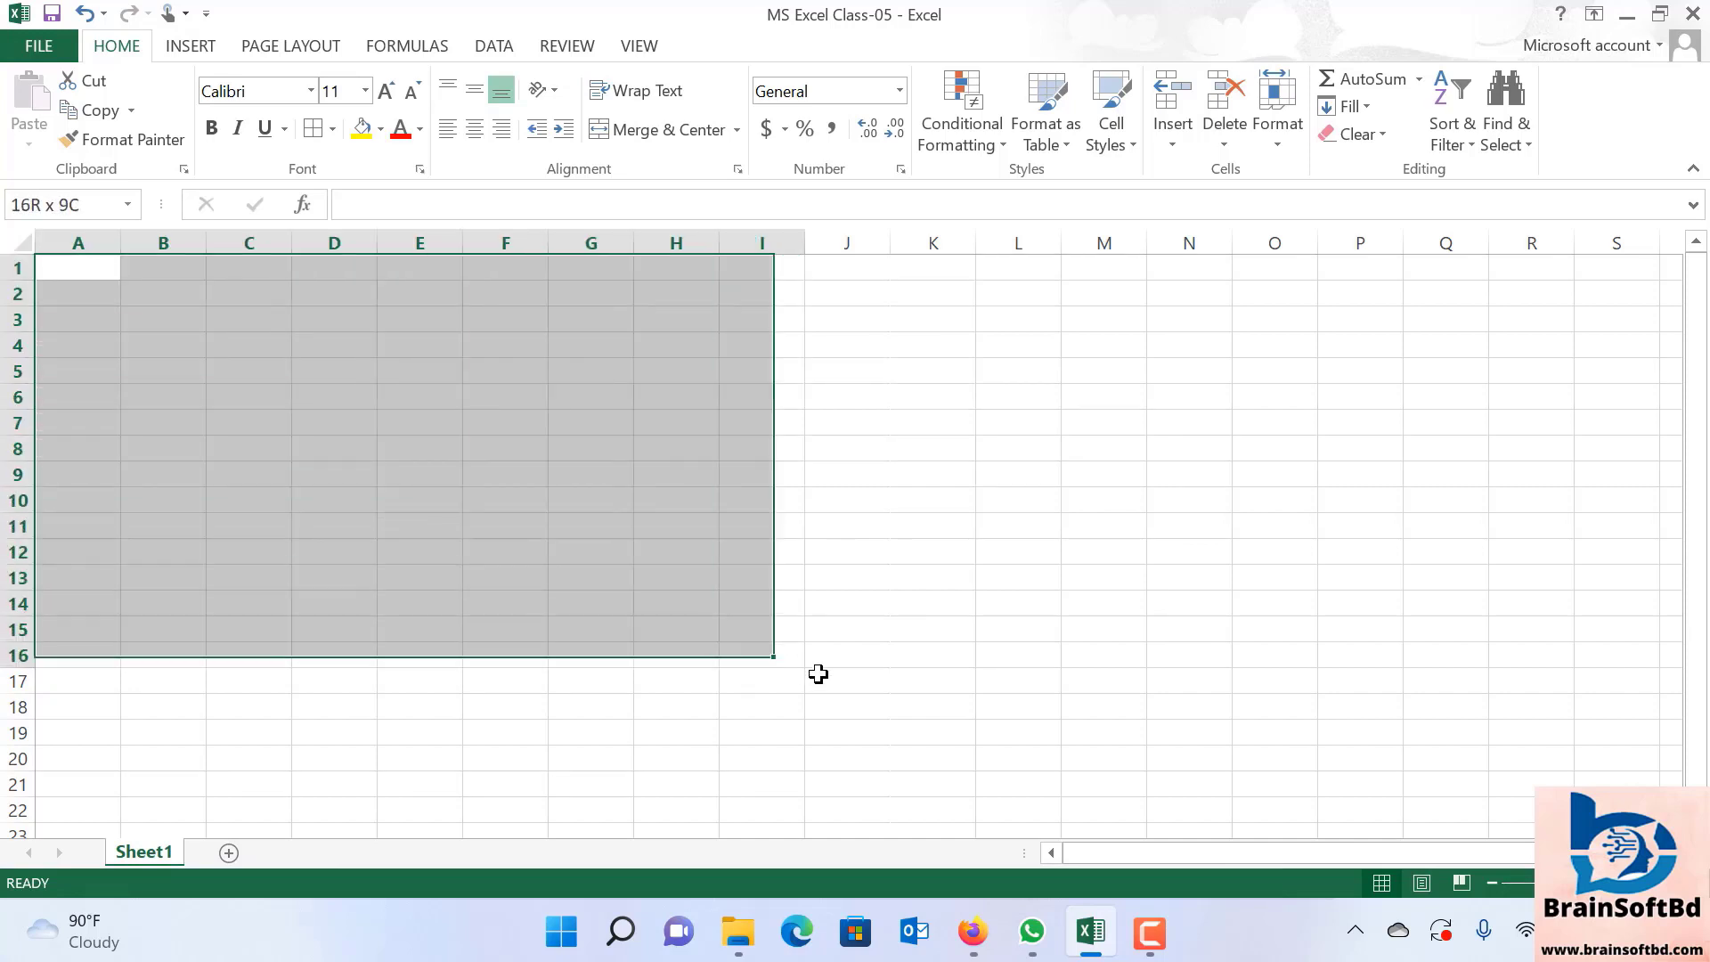
left_click(466, 523)
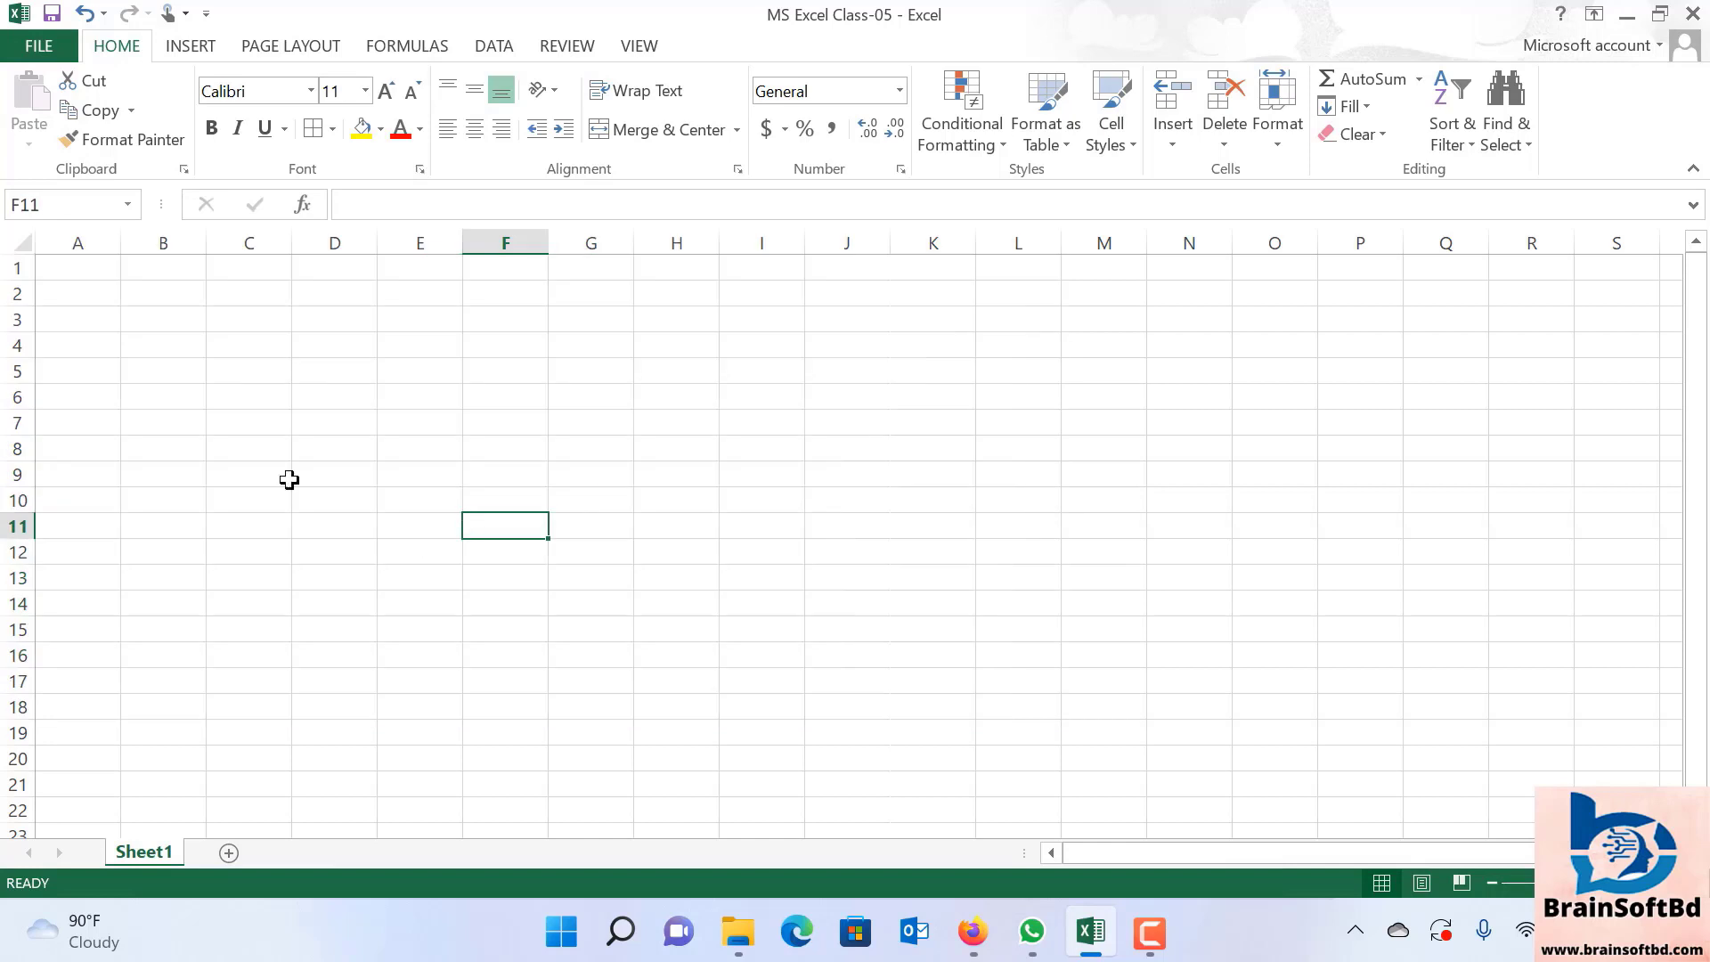
left_click(78, 272)
left_click_drag(123, 318, 948, 707)
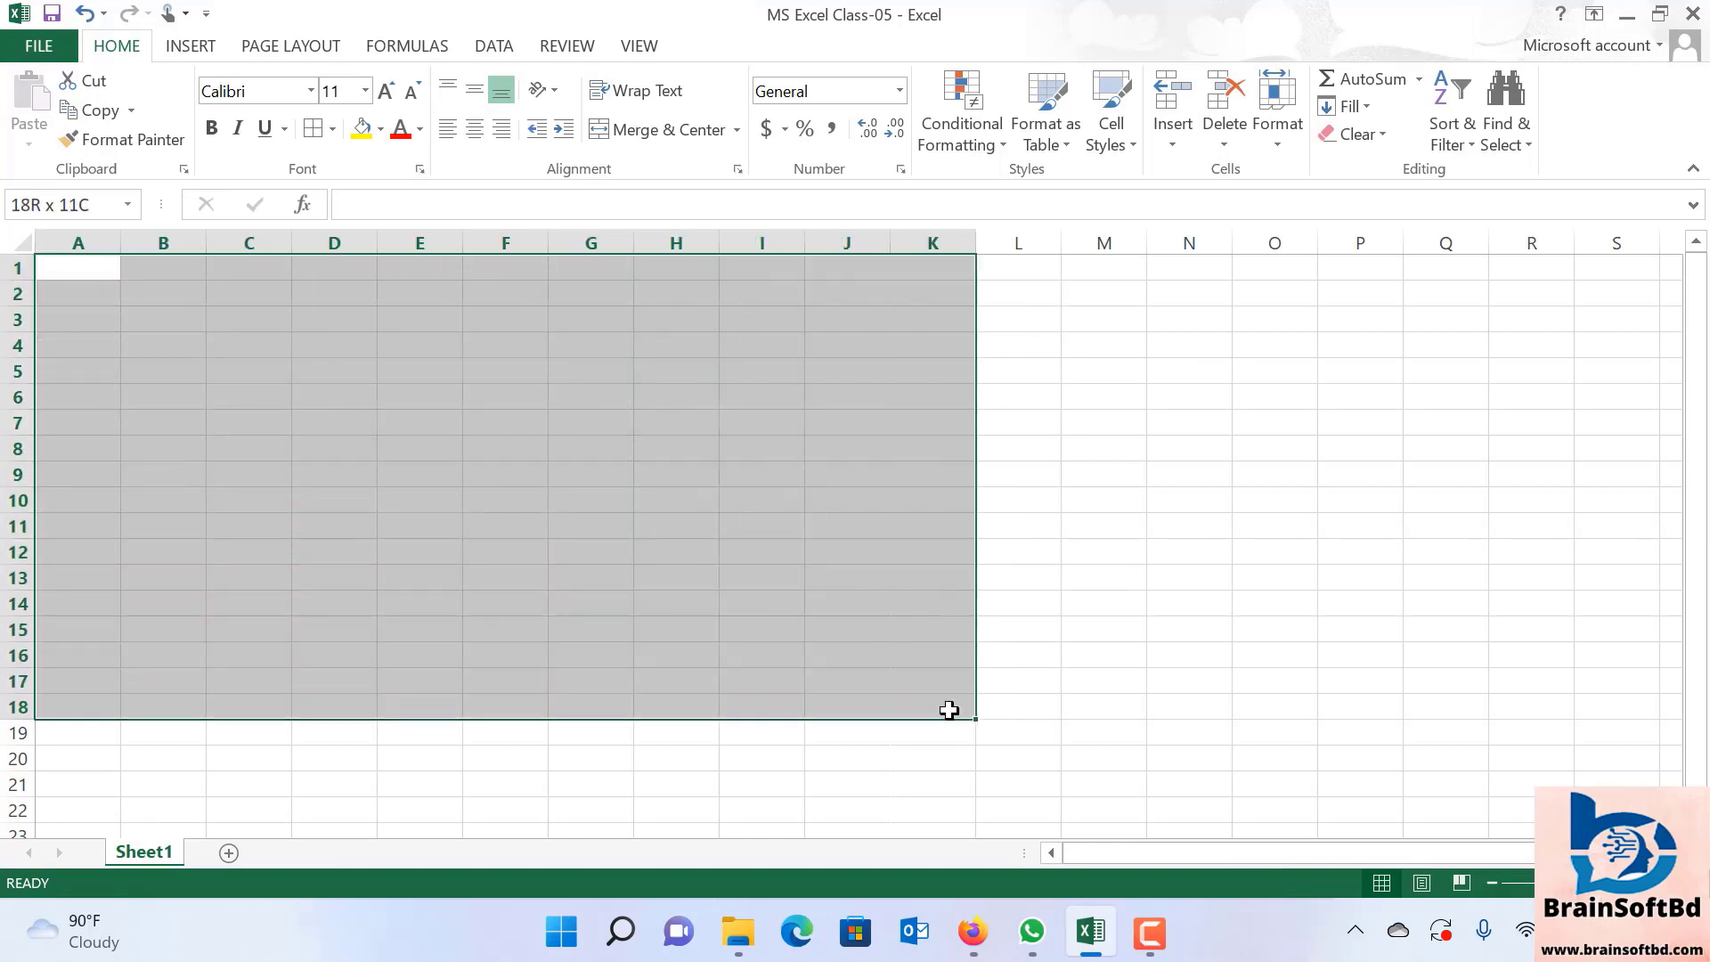
left_click(1274, 580)
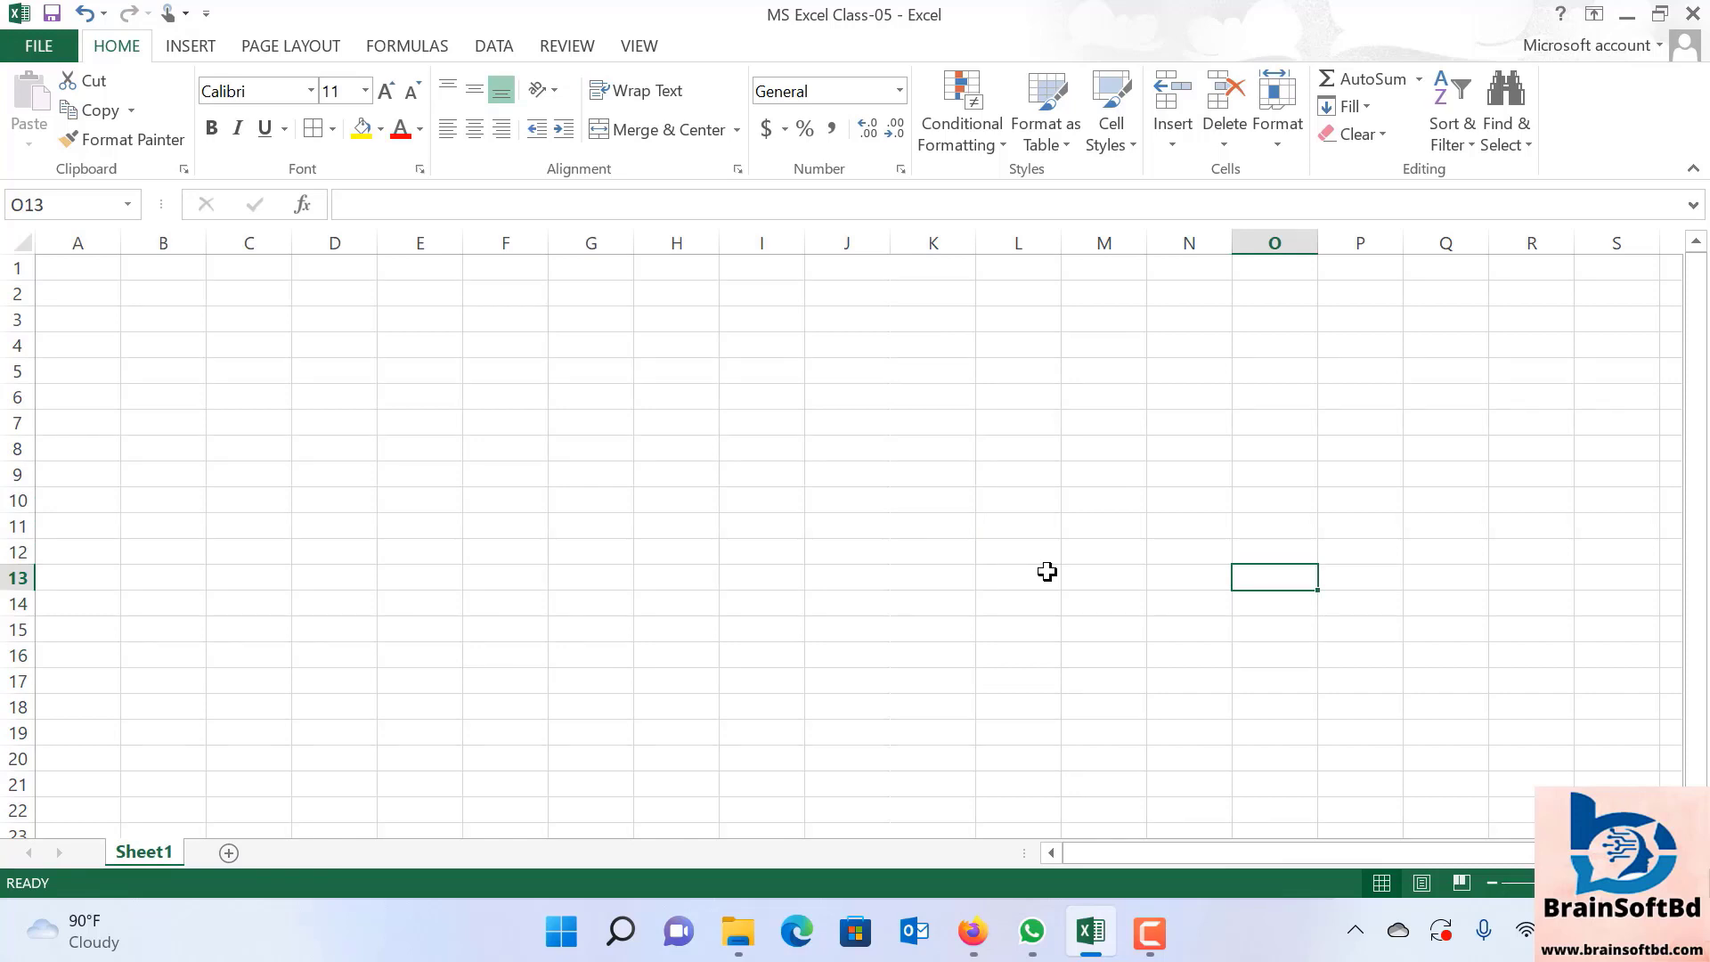
Begin inserting a table from cell B7, then cancel it.
left_click(192, 415)
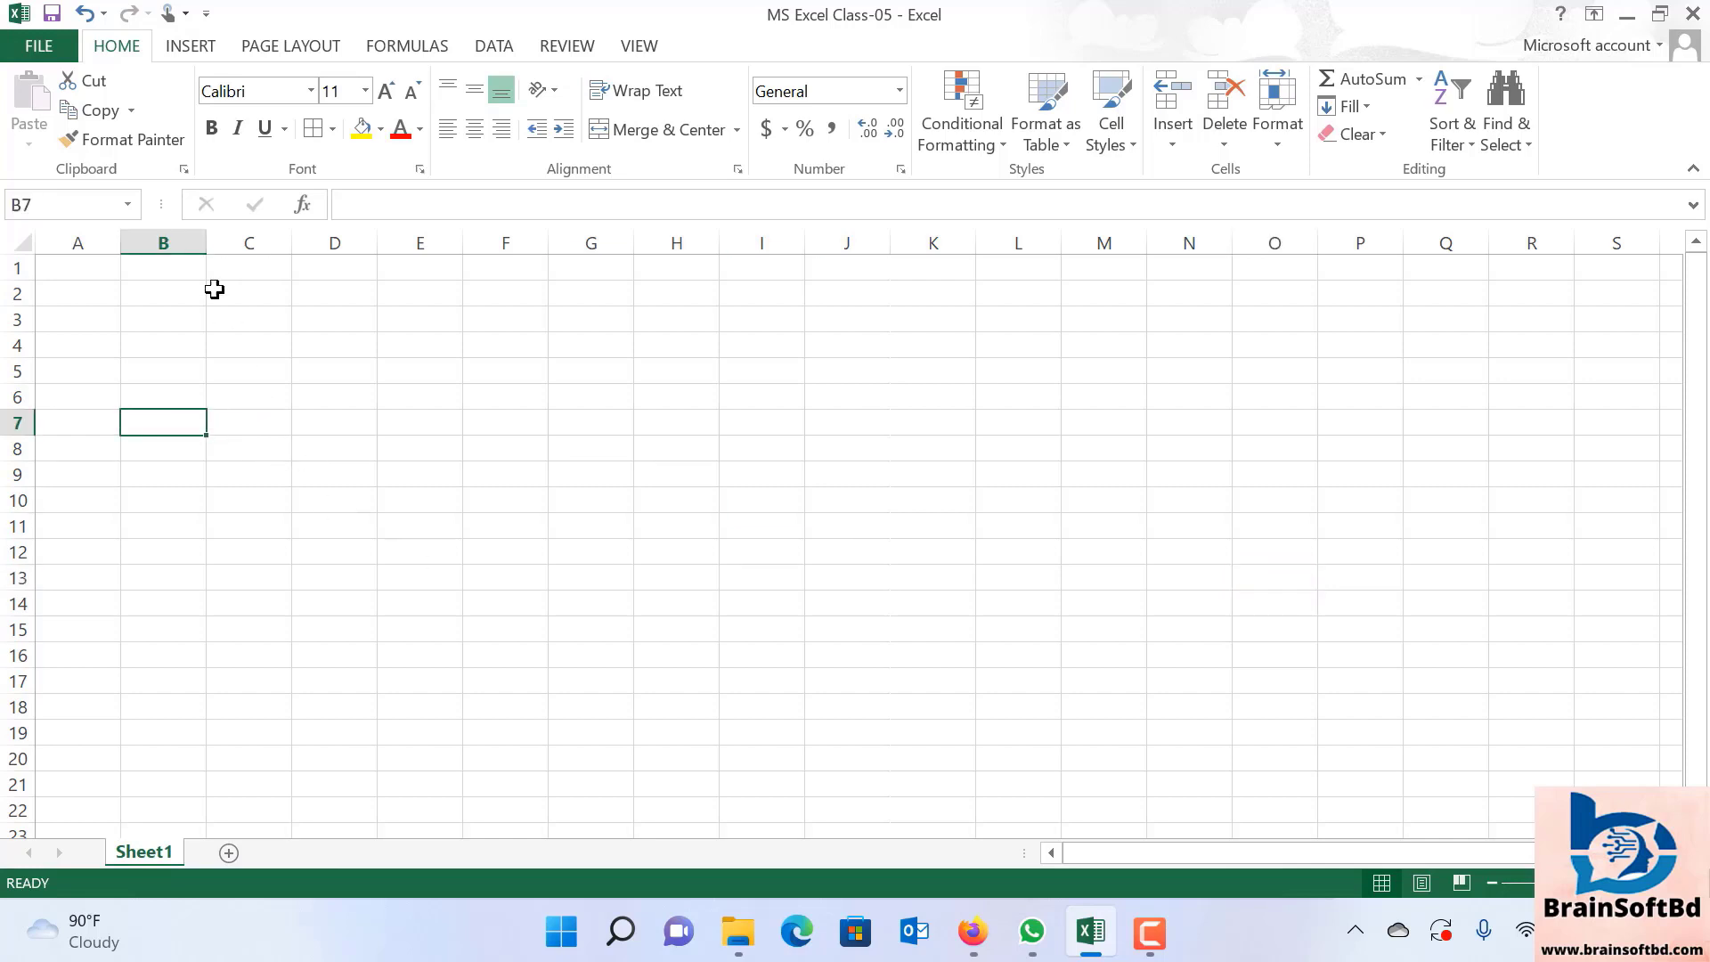
left_click(188, 56)
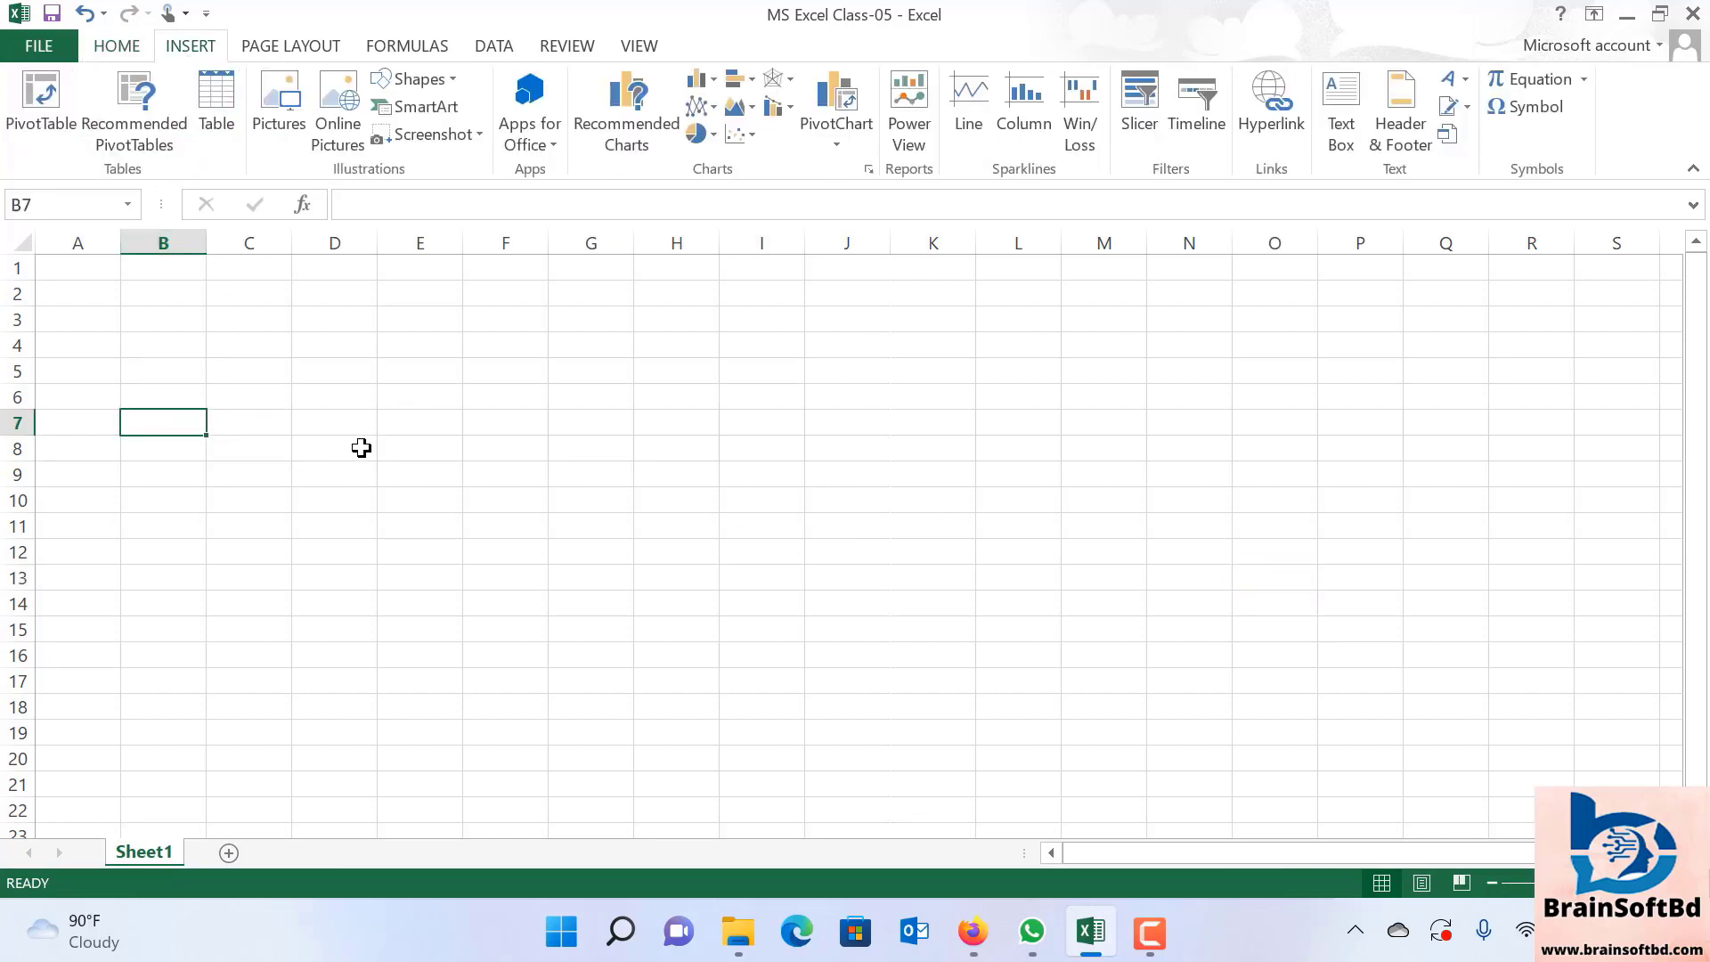
left_click(213, 115)
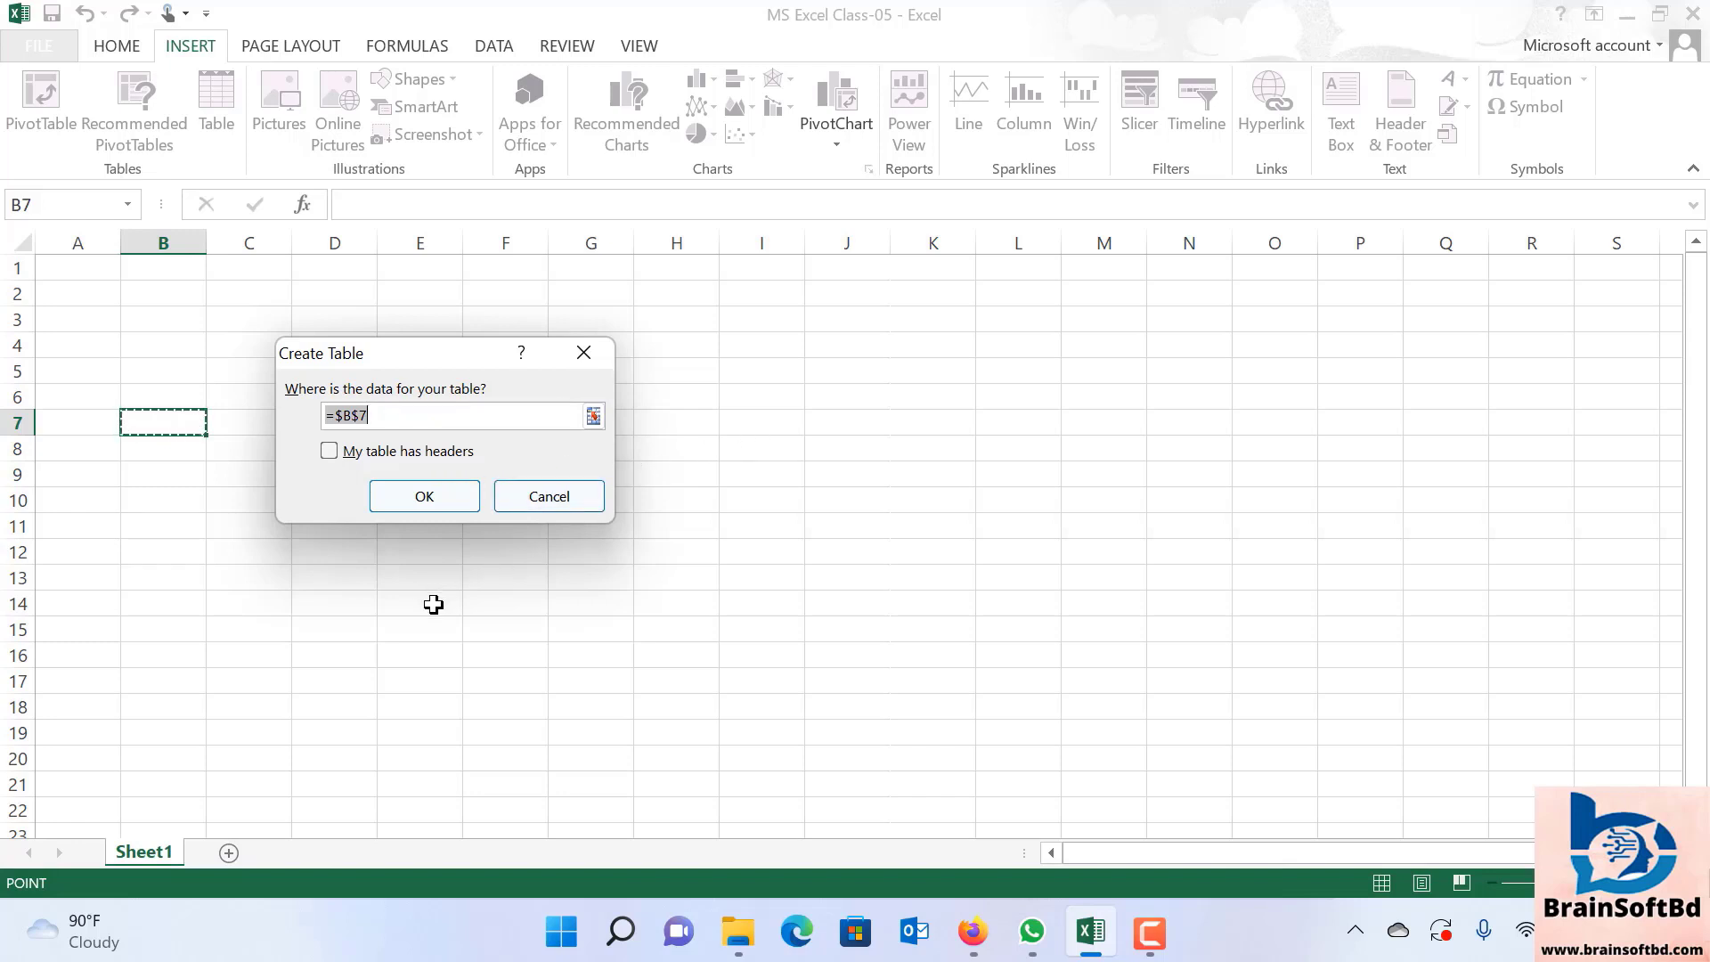
left_click(584, 354)
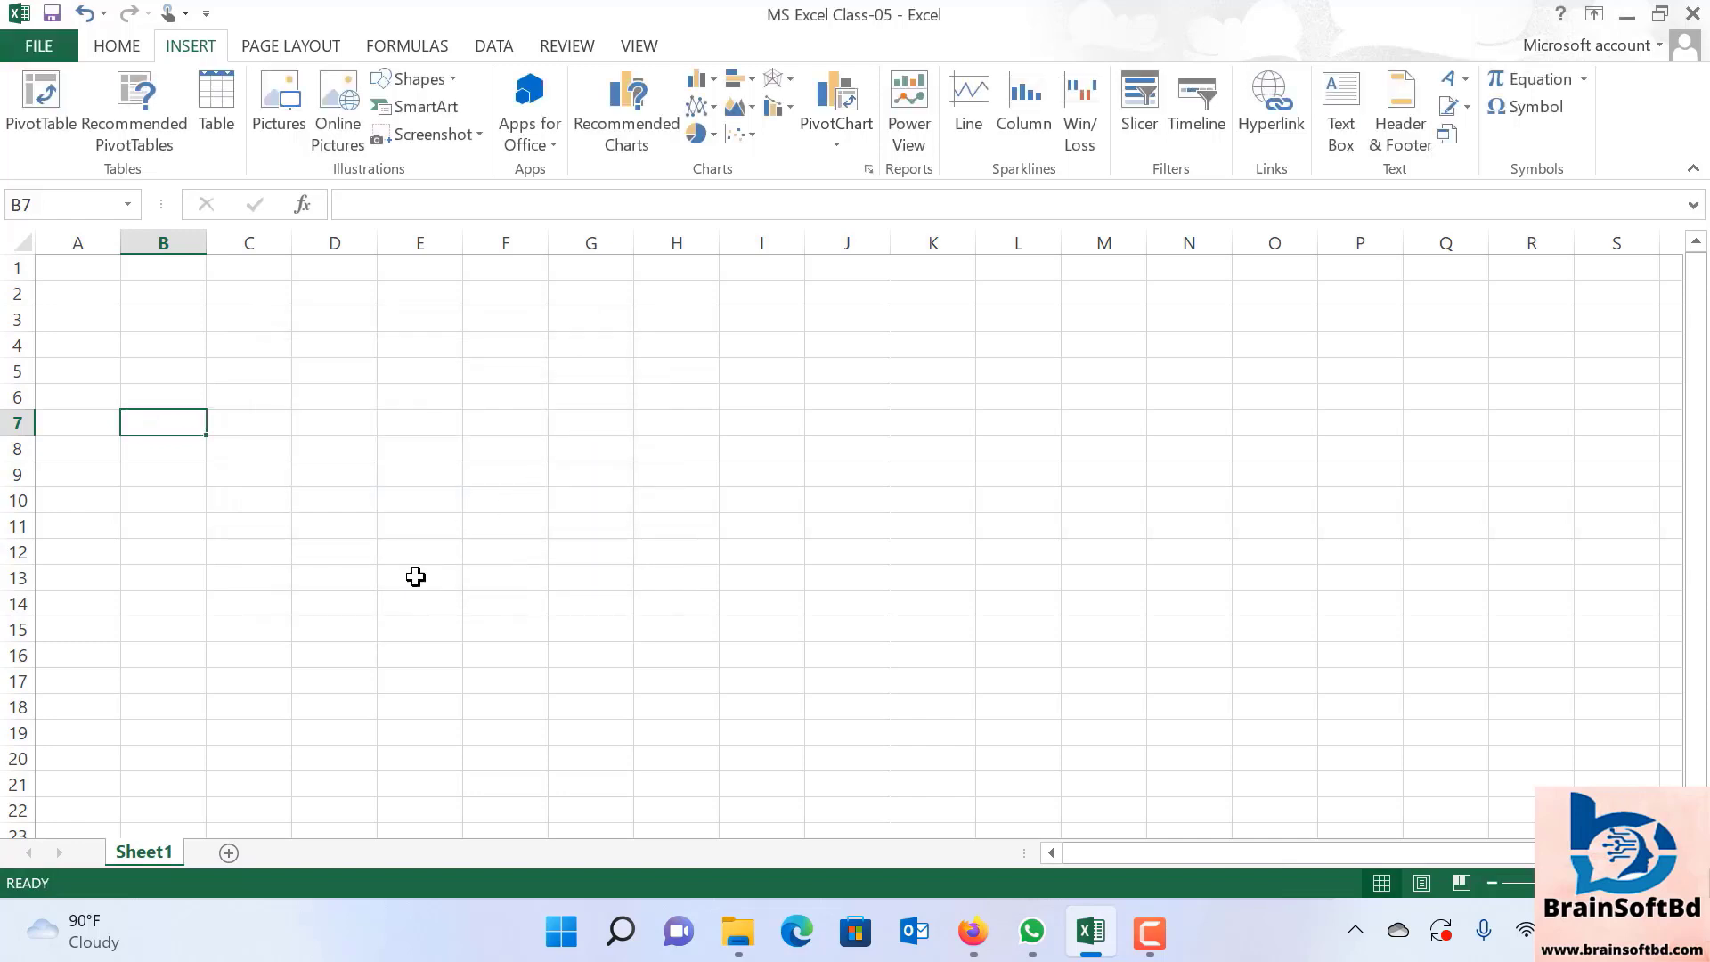
Select A1:K16 and insert it as a table with default Column1–Column11 headers.
left_click(472, 579)
left_click(99, 274)
left_click_drag(151, 303, 905, 650)
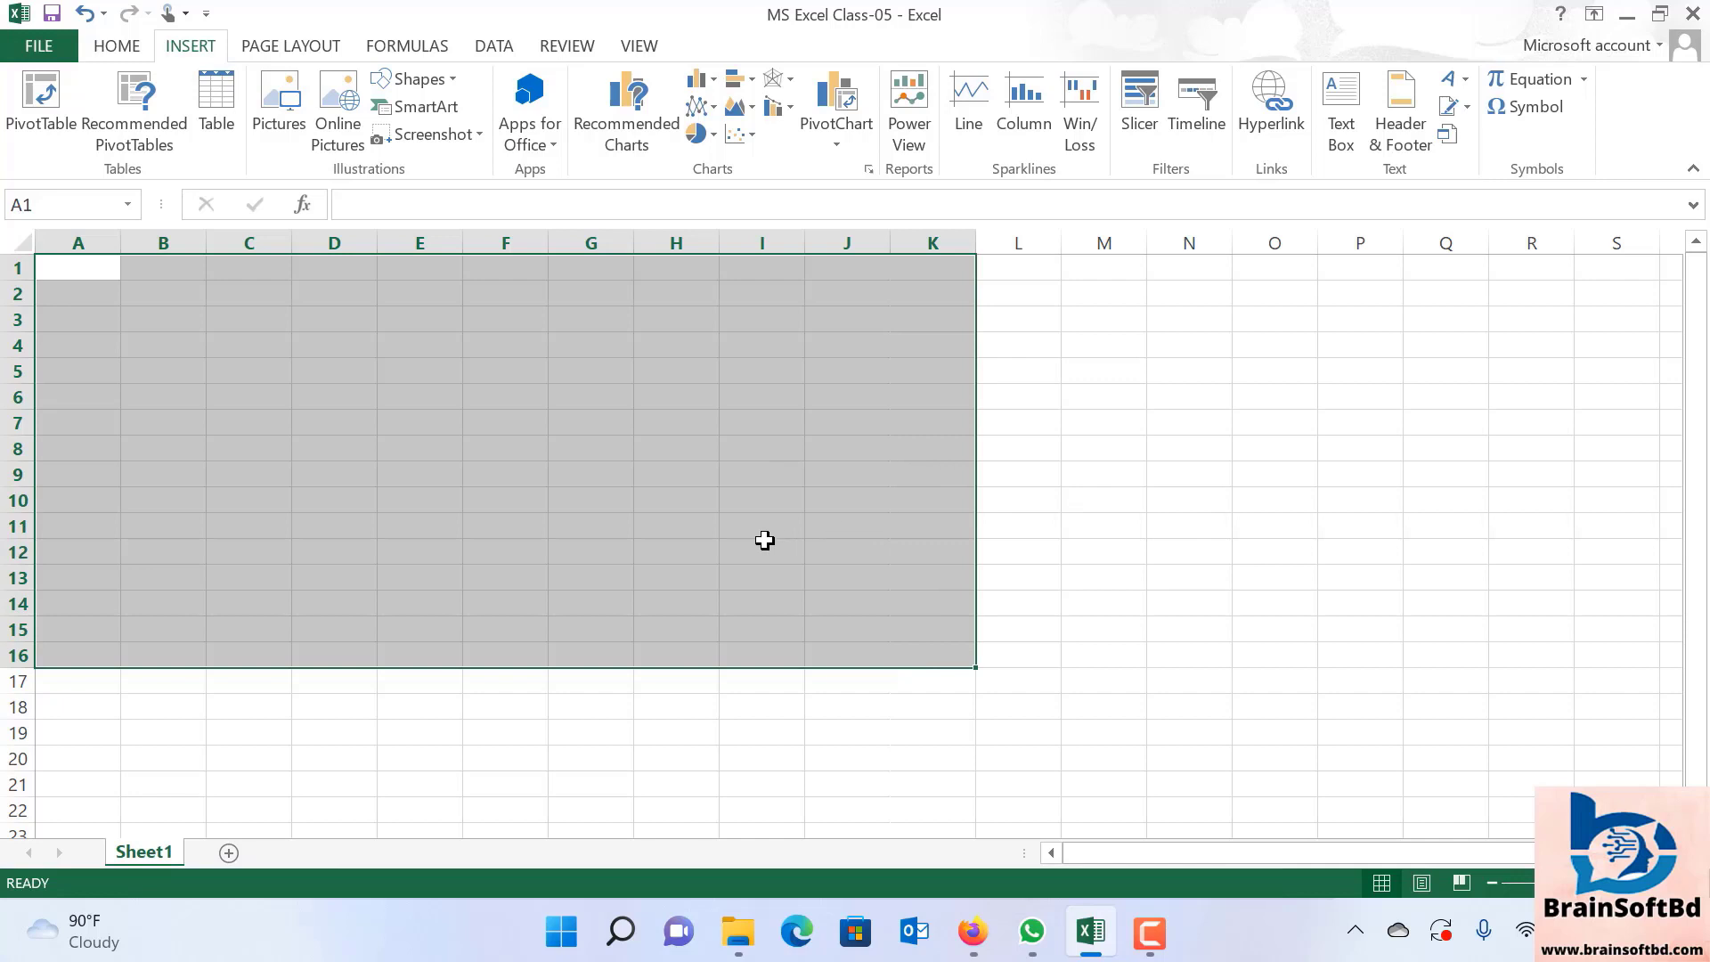
left_click(216, 129)
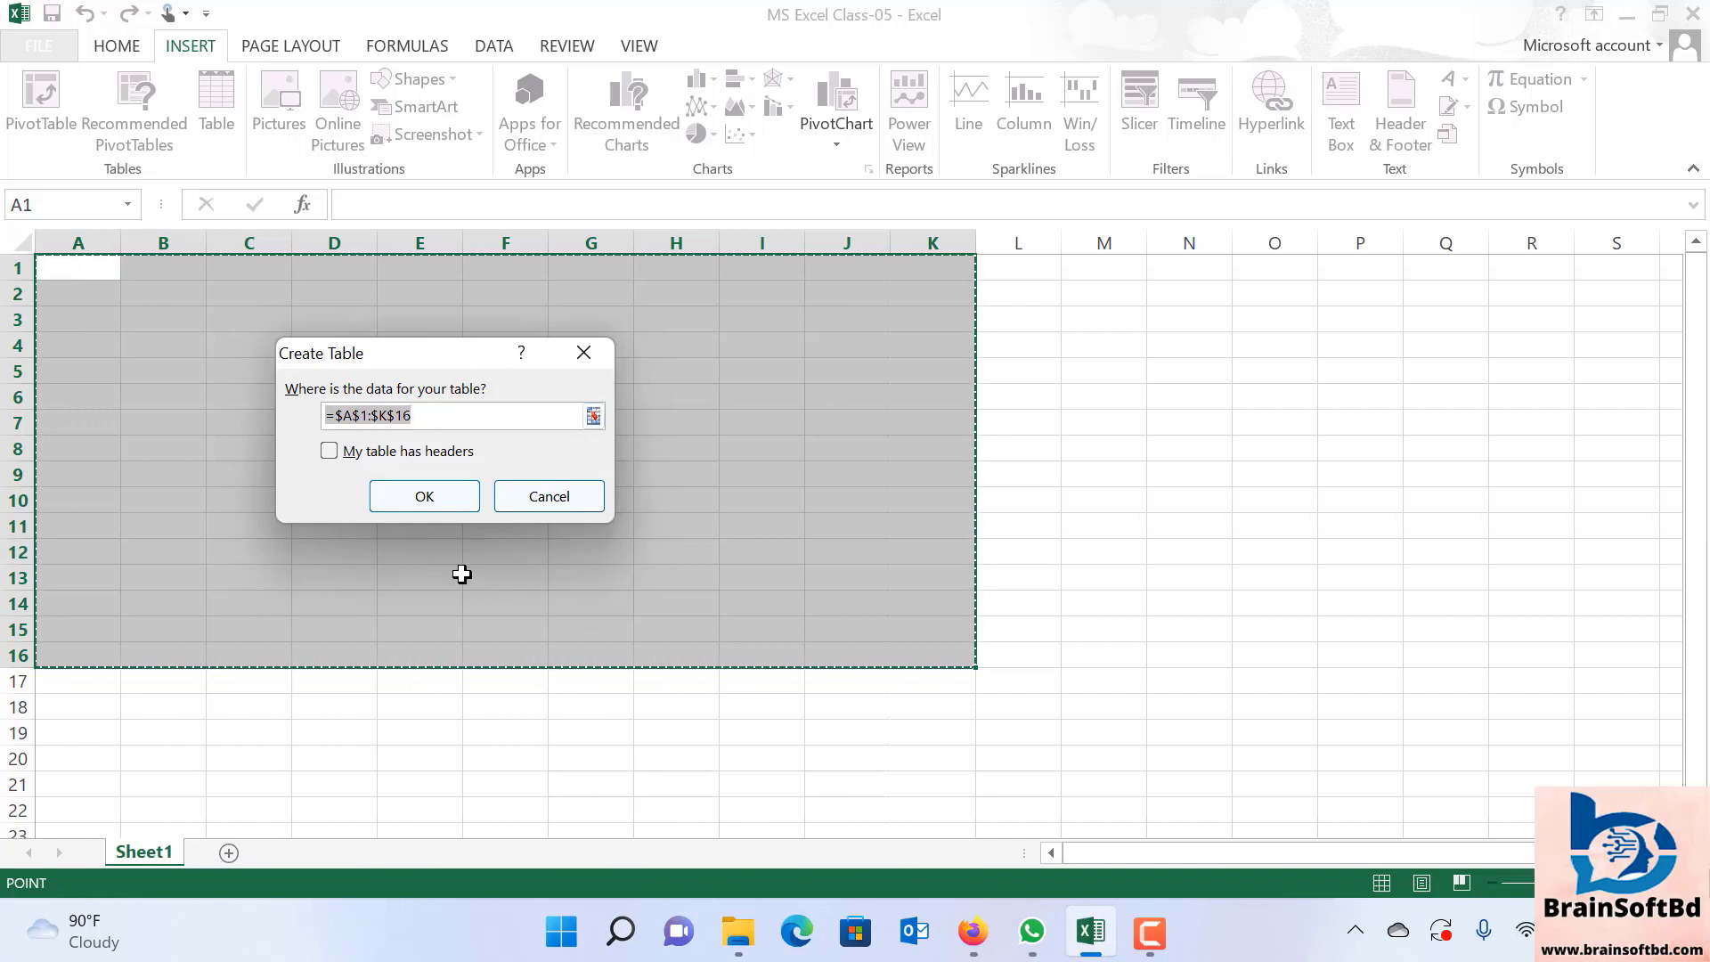
left_click(422, 496)
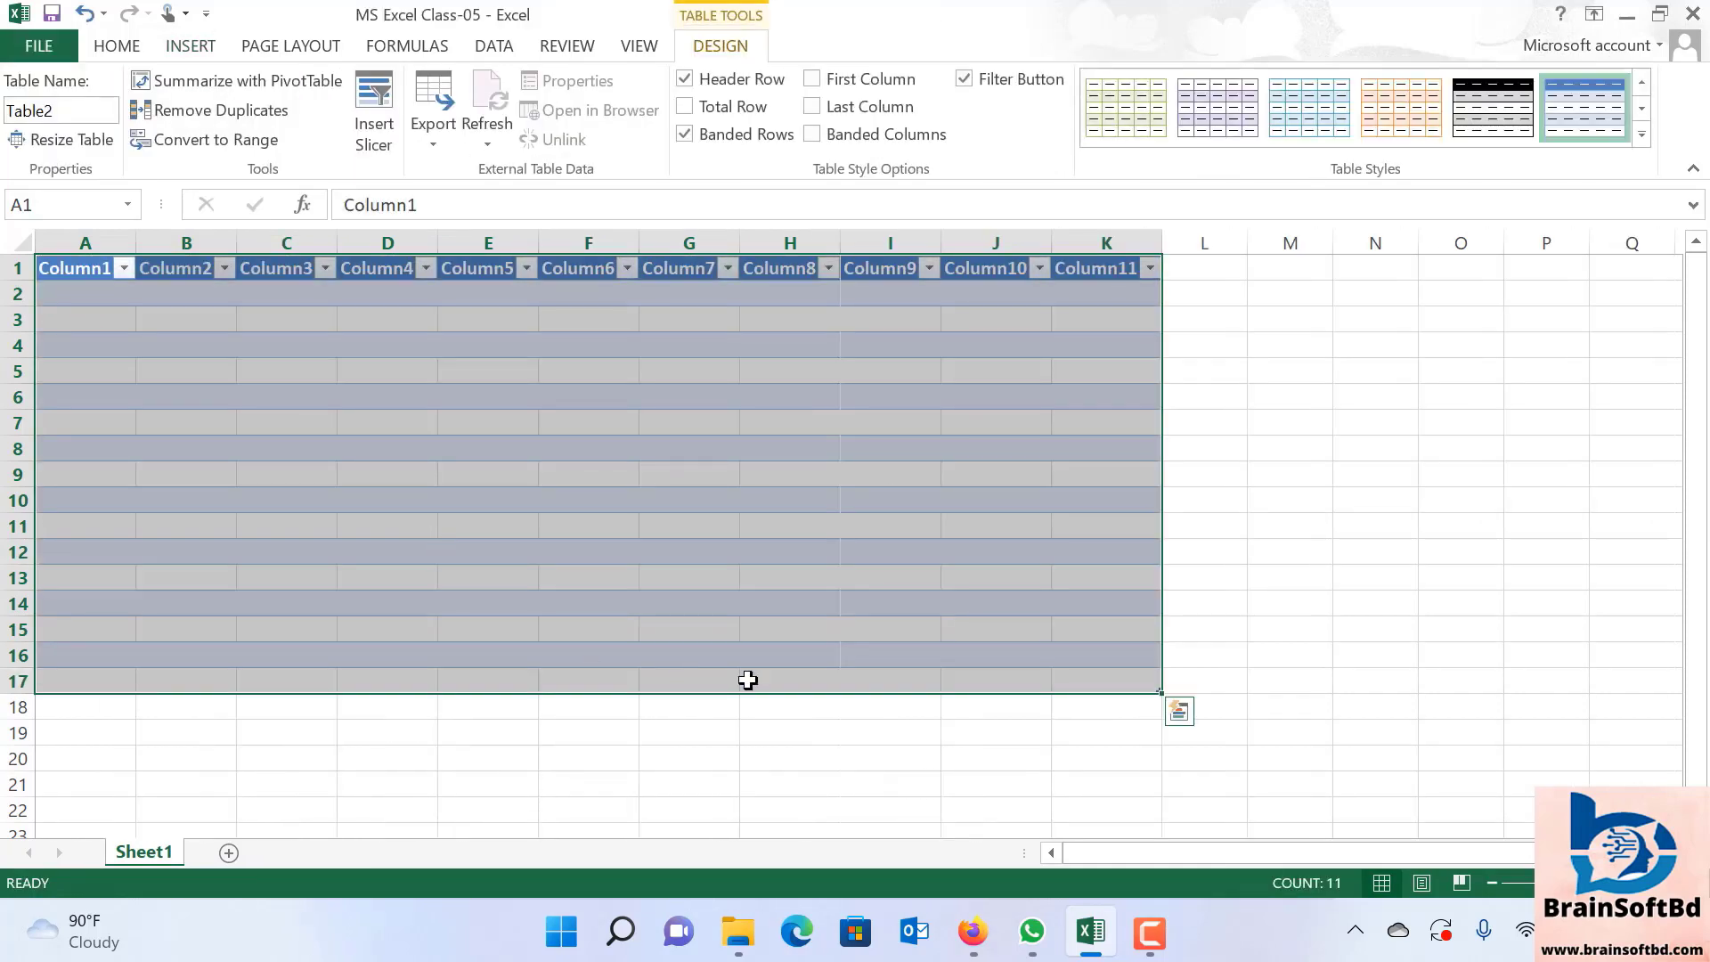
left_click(1308, 578)
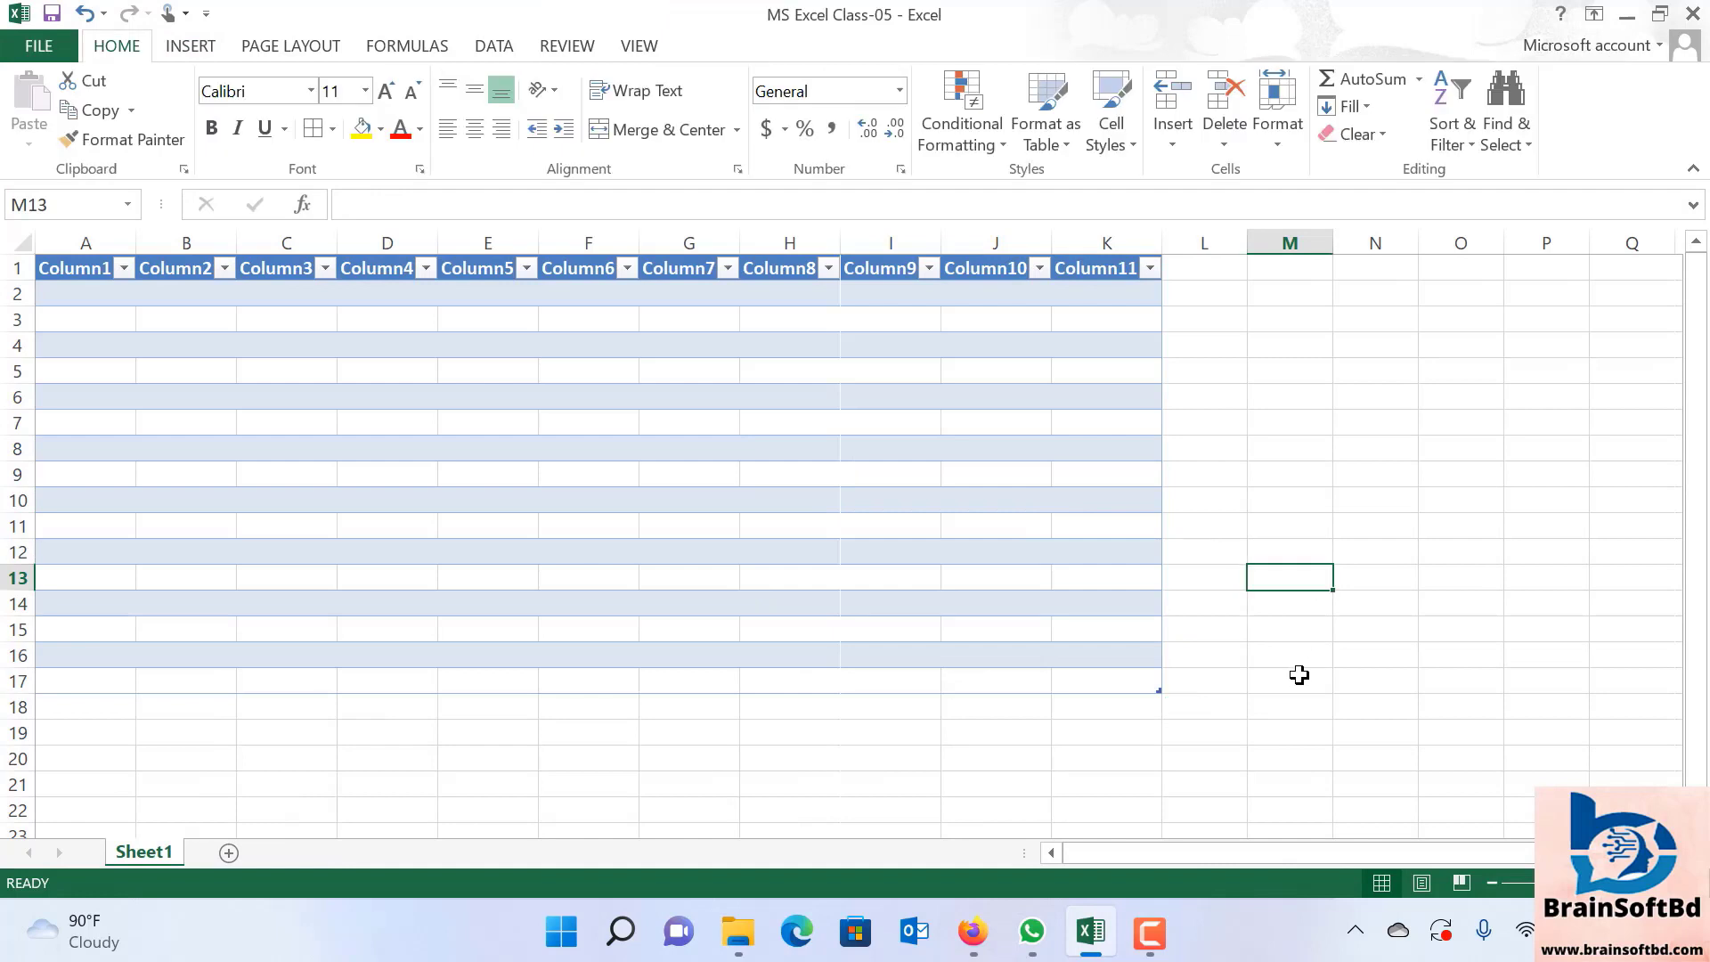
Select the table body briefly, then rename the Column1 header to Name.
left_click(199, 345)
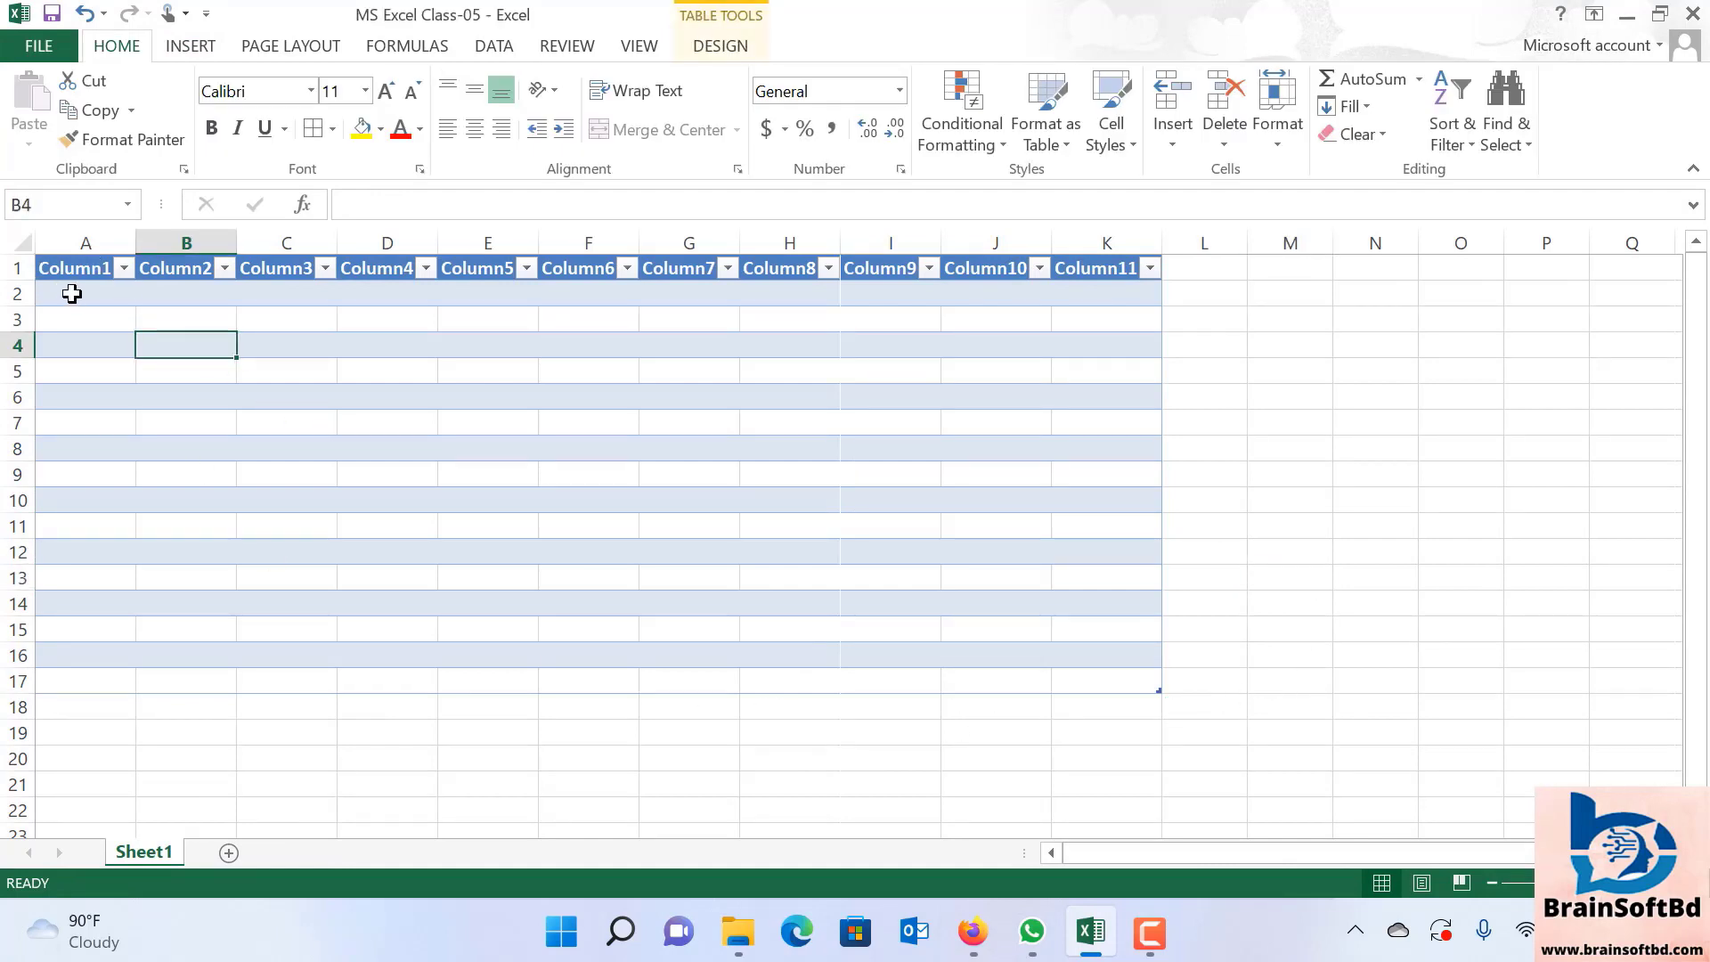
left_click_drag(68, 294, 1133, 668)
left_click(1364, 599)
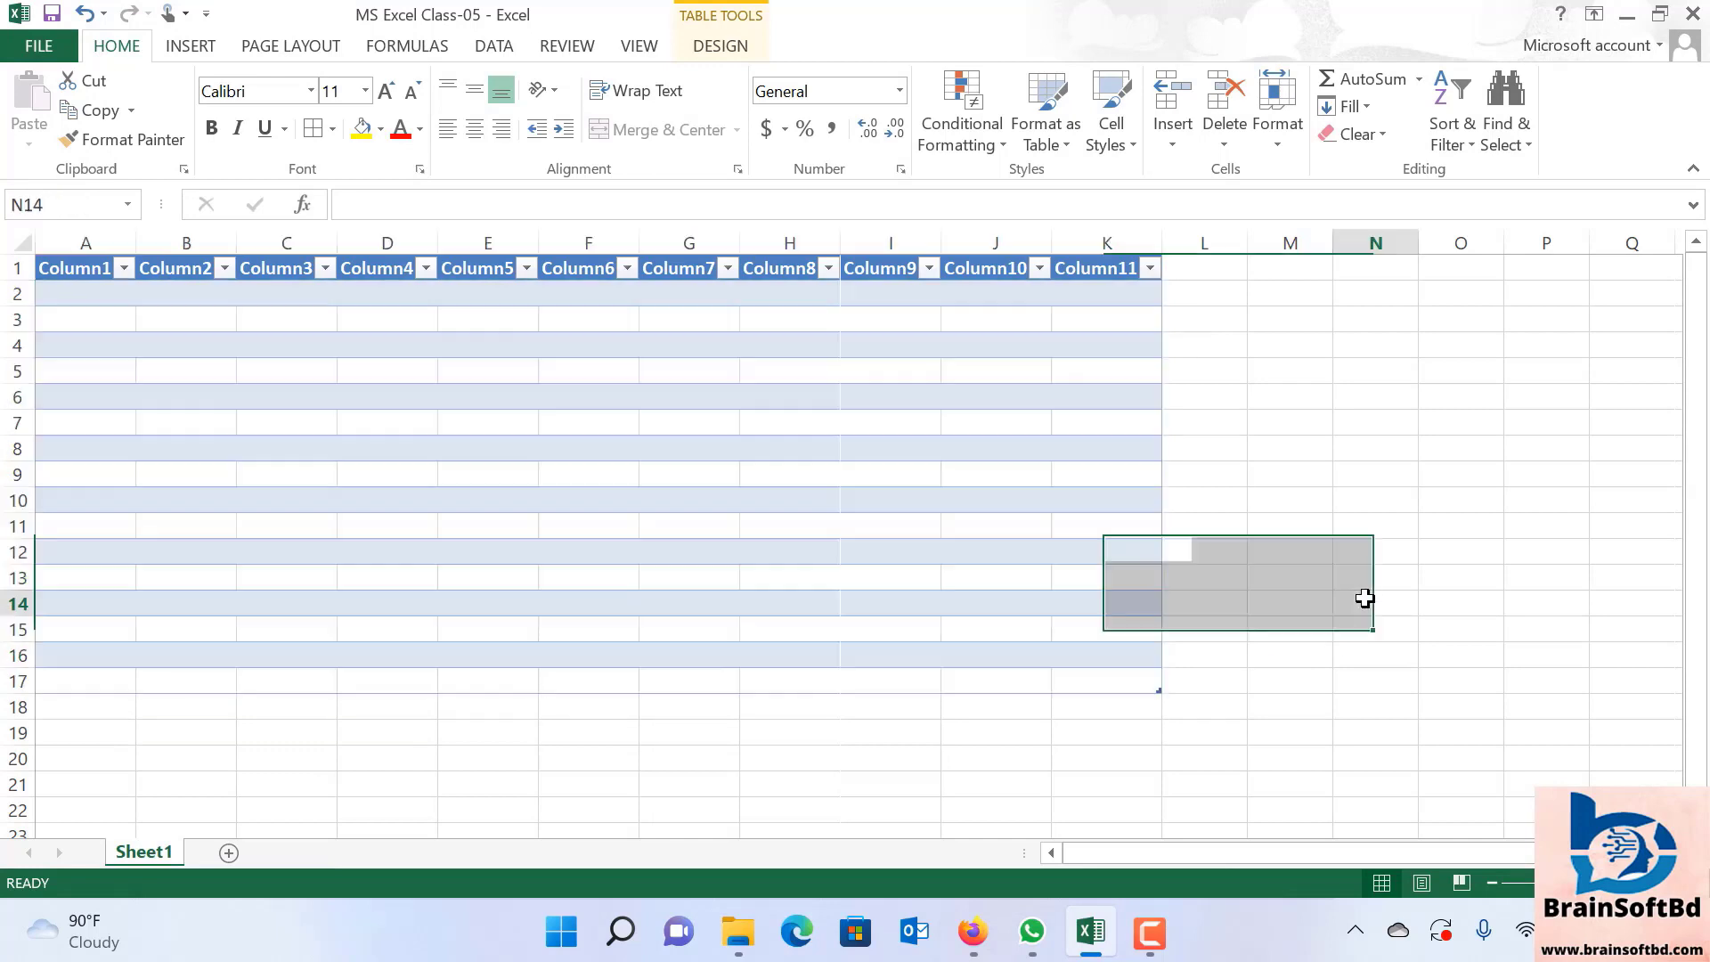
left_click(79, 267)
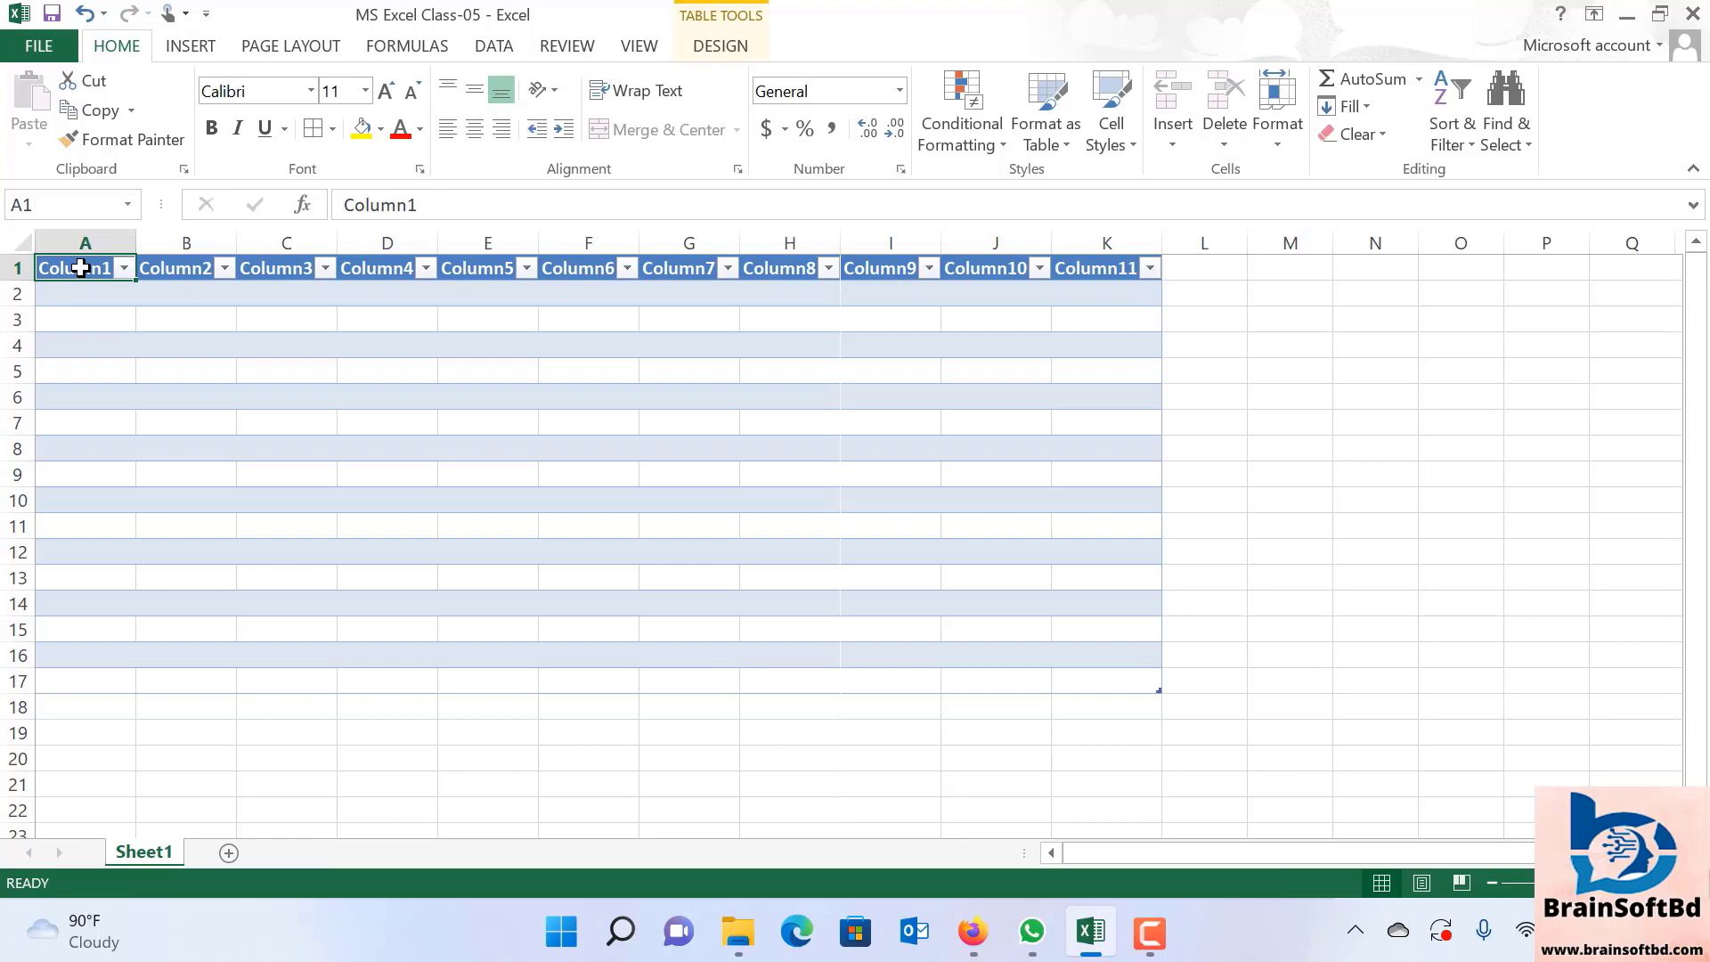
type("Name")
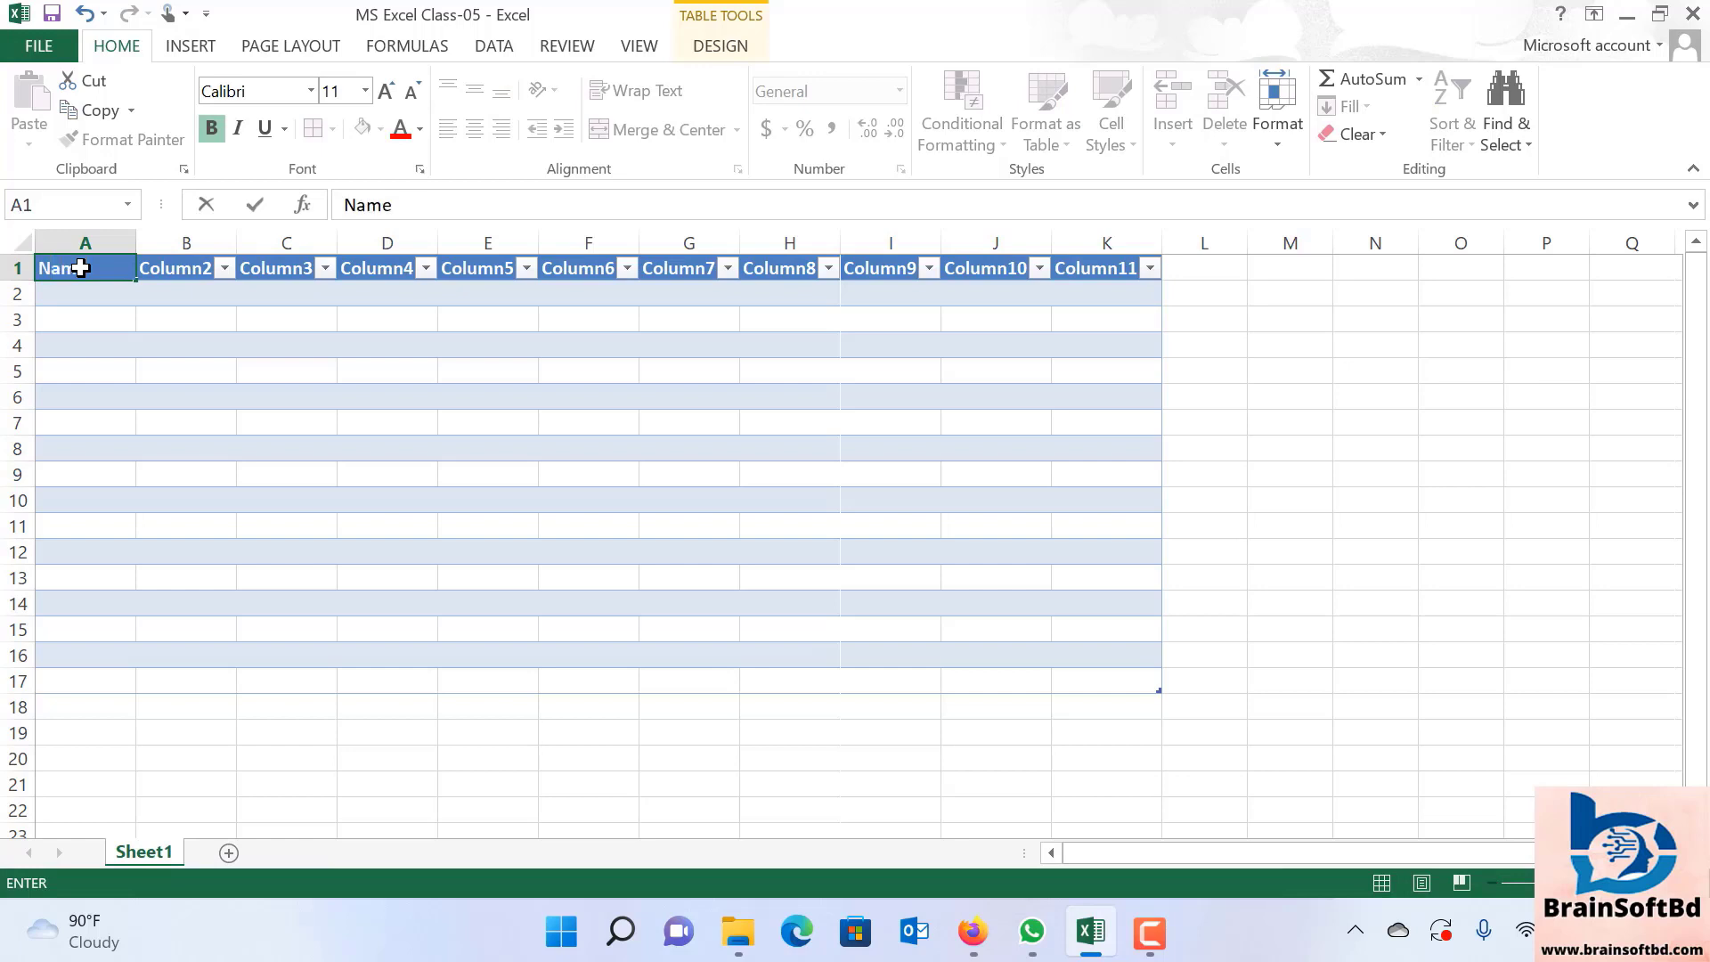
left_click(267, 445)
Step through headers Column2 to Column11, then select the table body A2:K17.
left_click(178, 267)
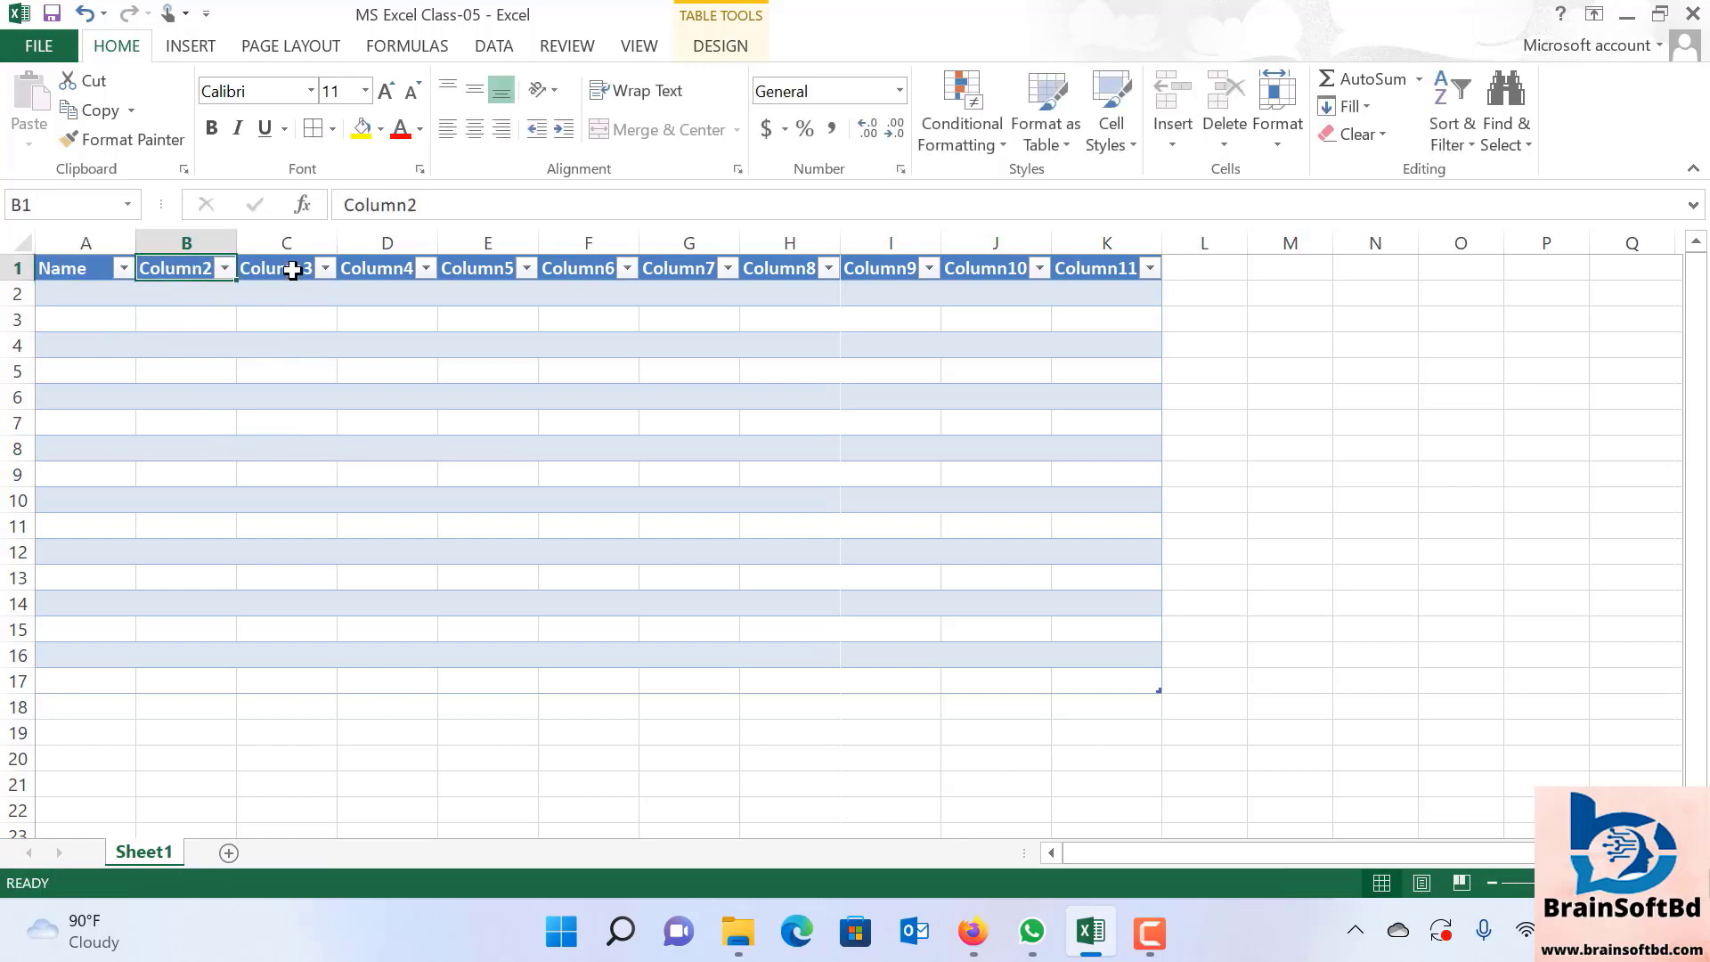
left_click(285, 267)
left_click(410, 256)
left_click(499, 269)
left_click(579, 271)
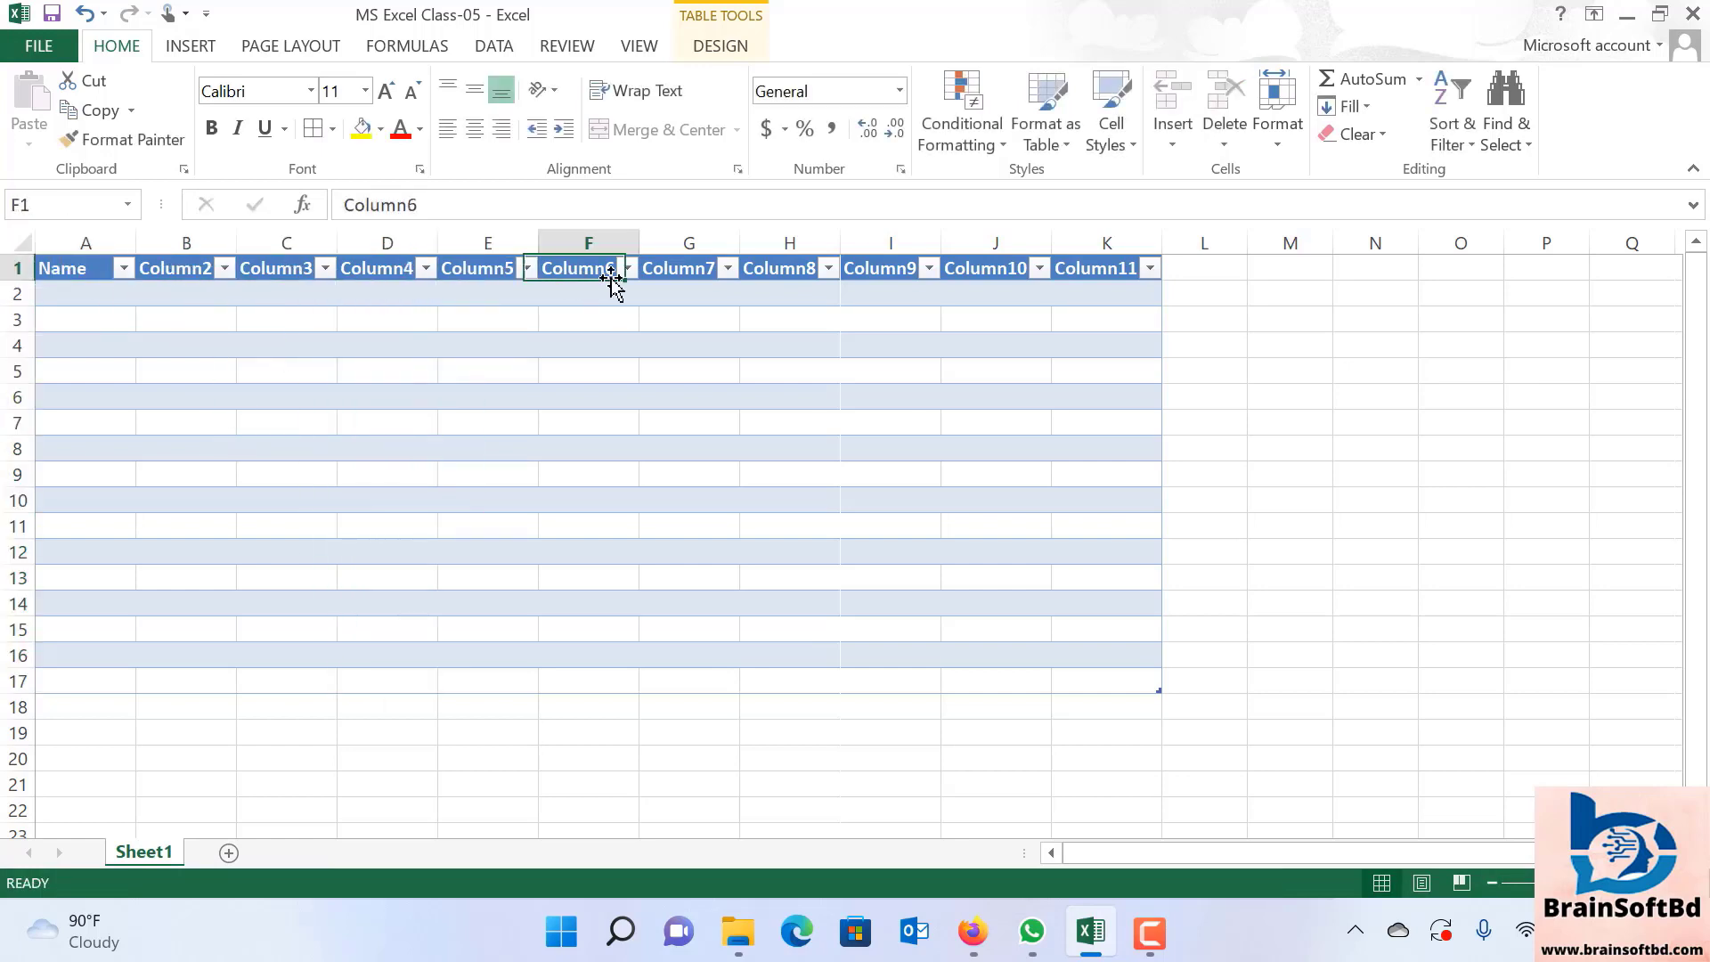
left_click(678, 270)
left_click(792, 271)
left_click(895, 272)
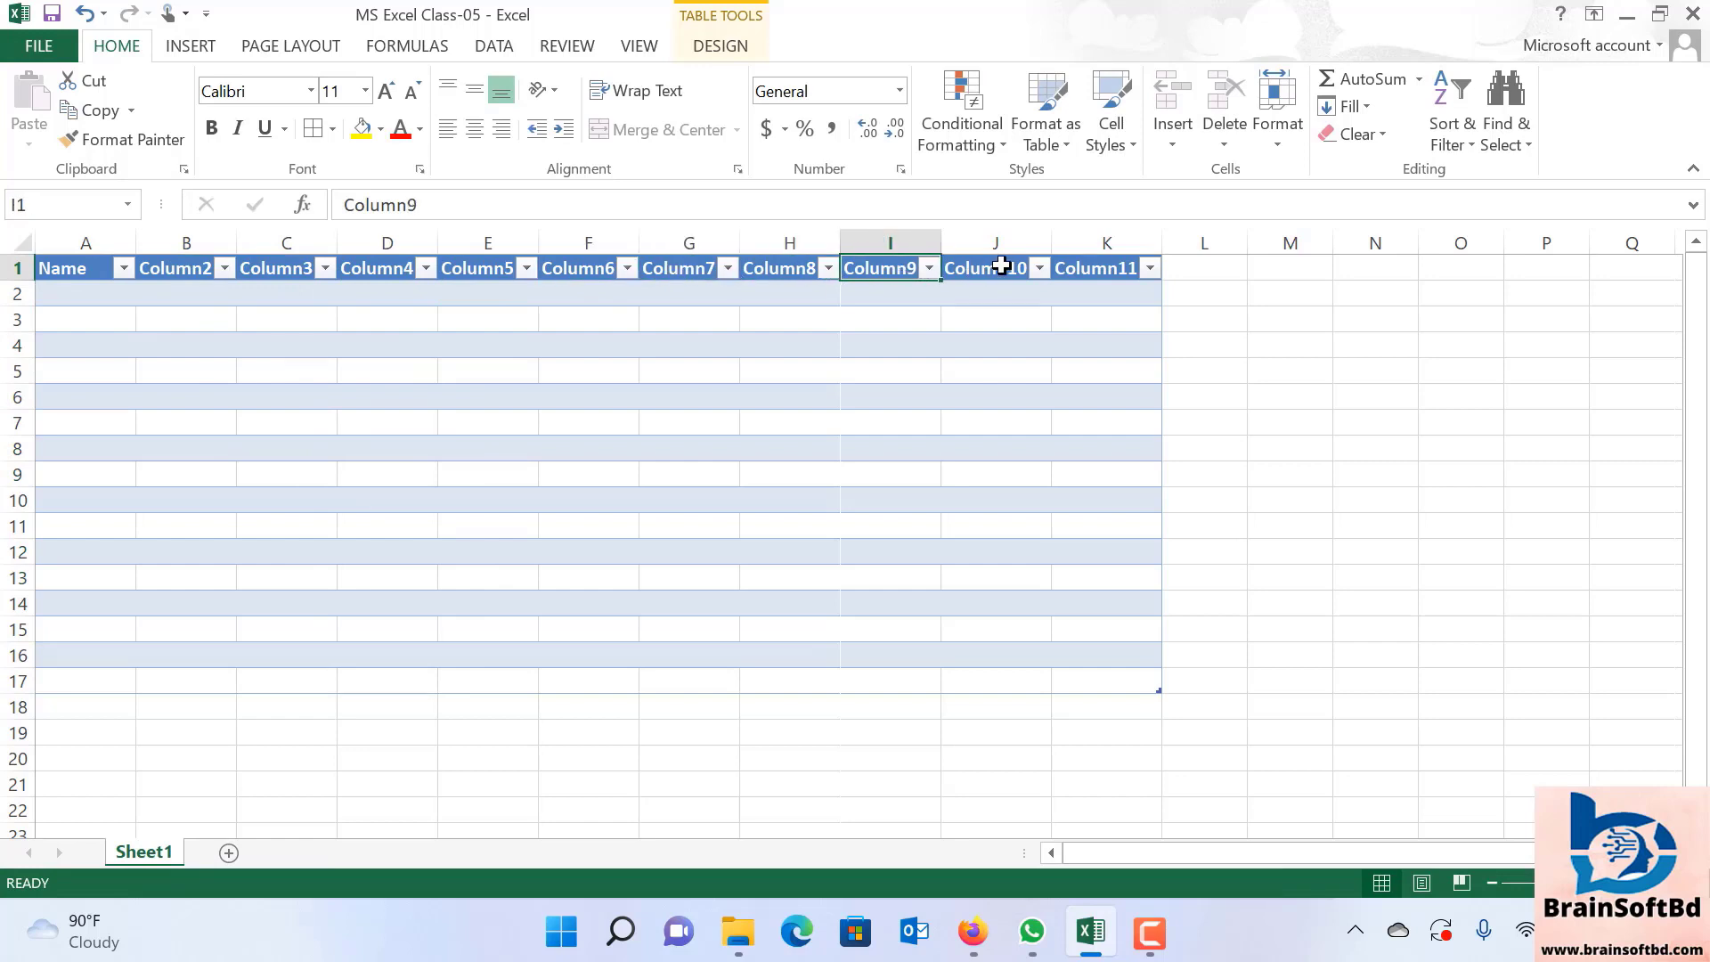
left_click(997, 269)
left_click(1115, 278)
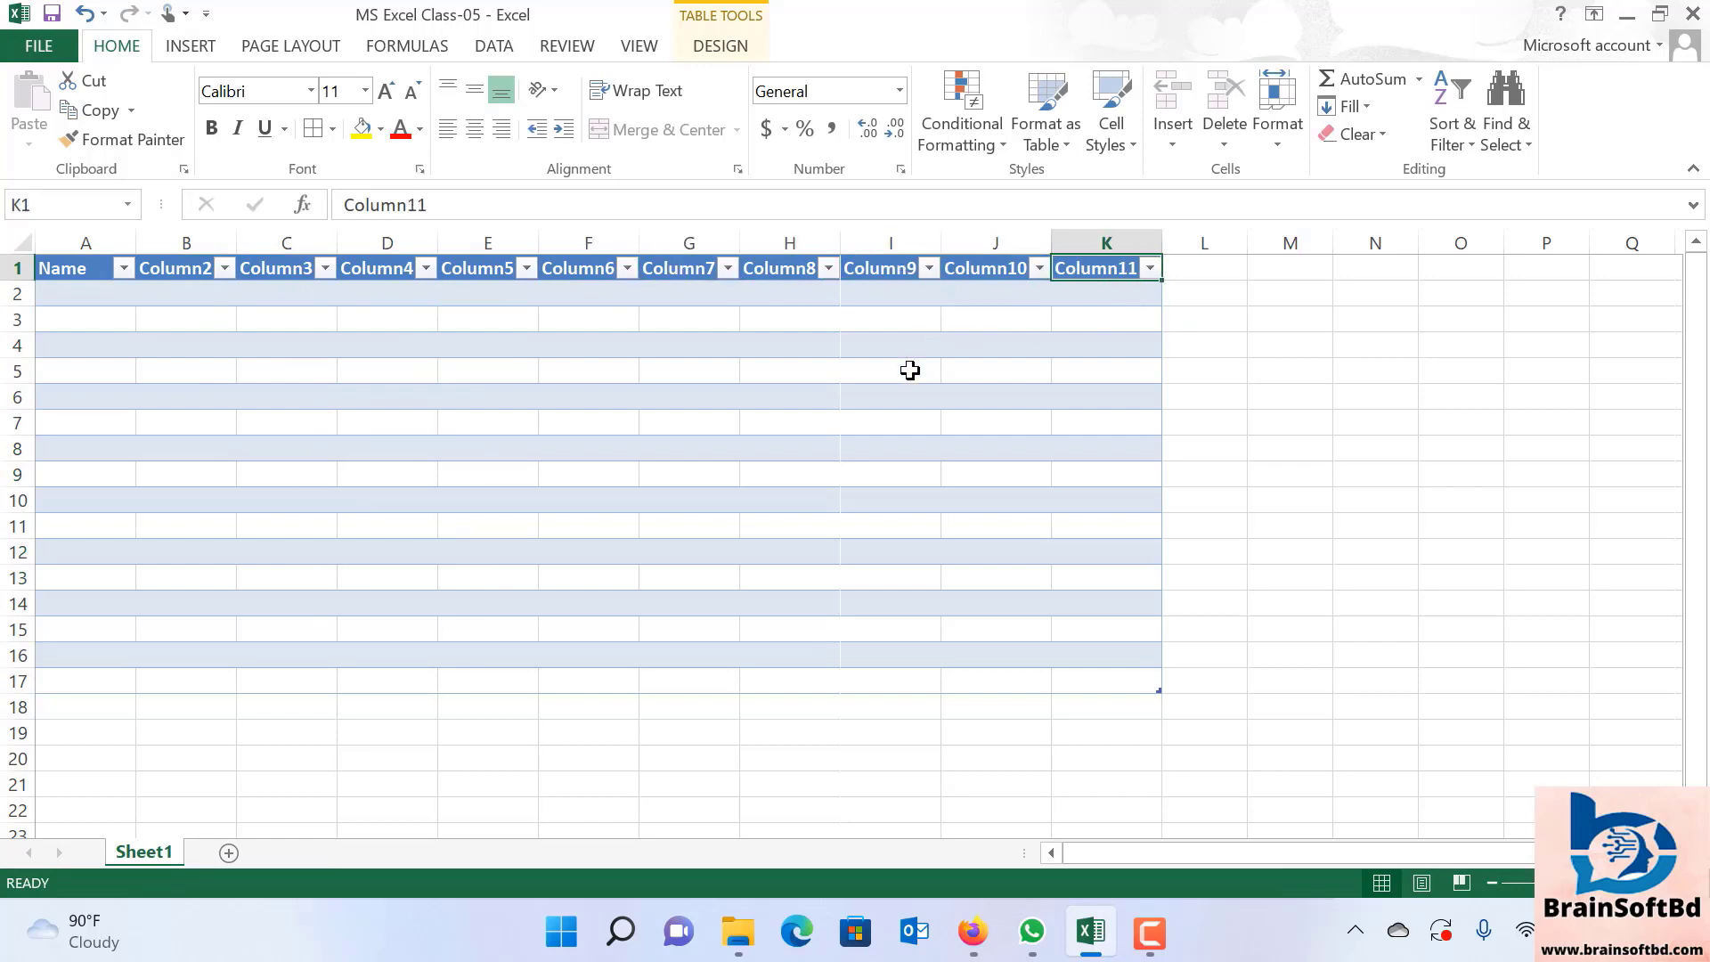
left_click(395, 462)
left_click_drag(72, 298, 1130, 686)
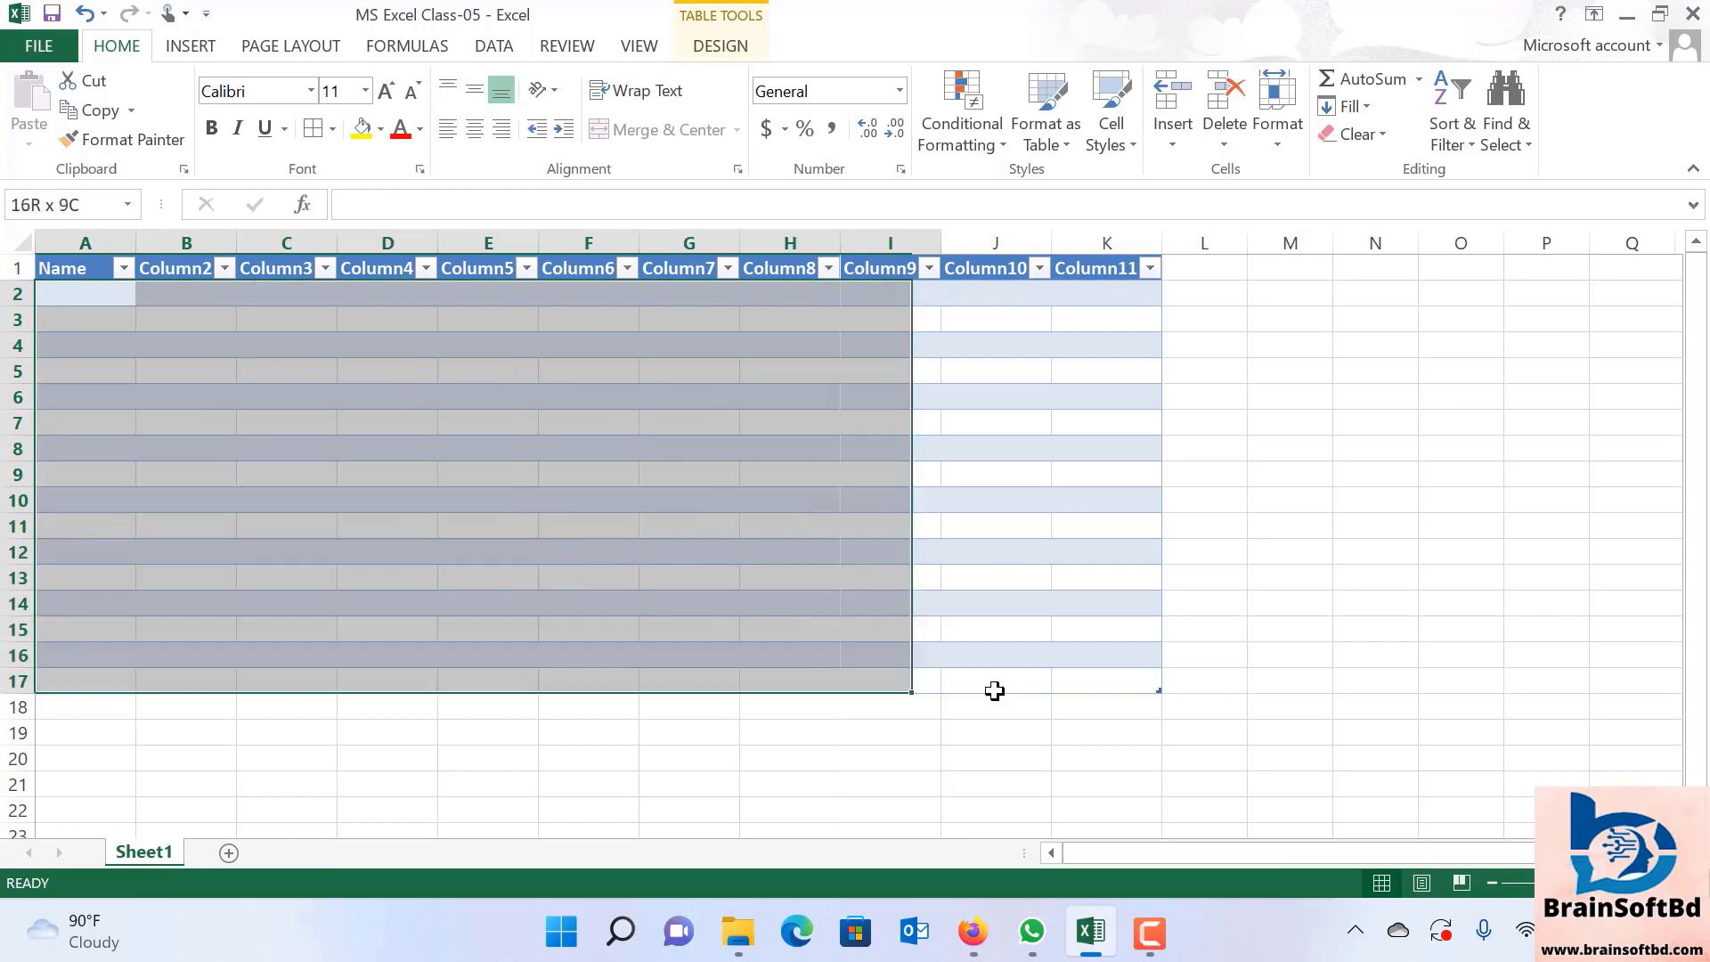
left_click(1283, 654)
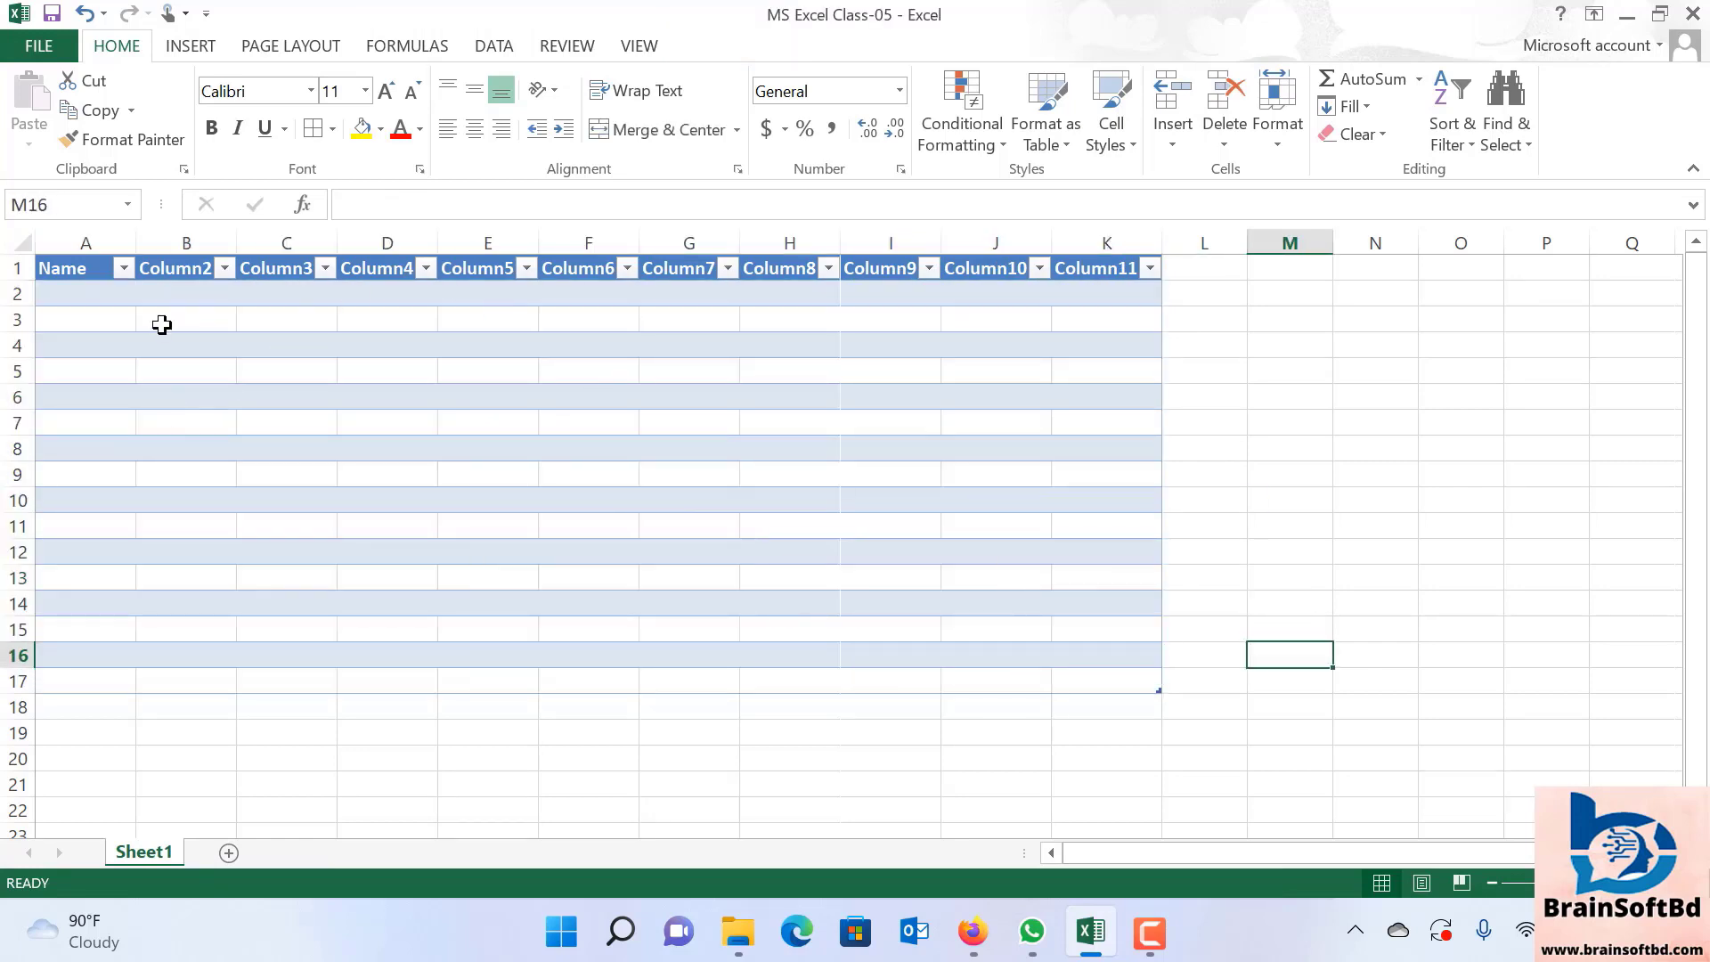
left_click(31, 44)
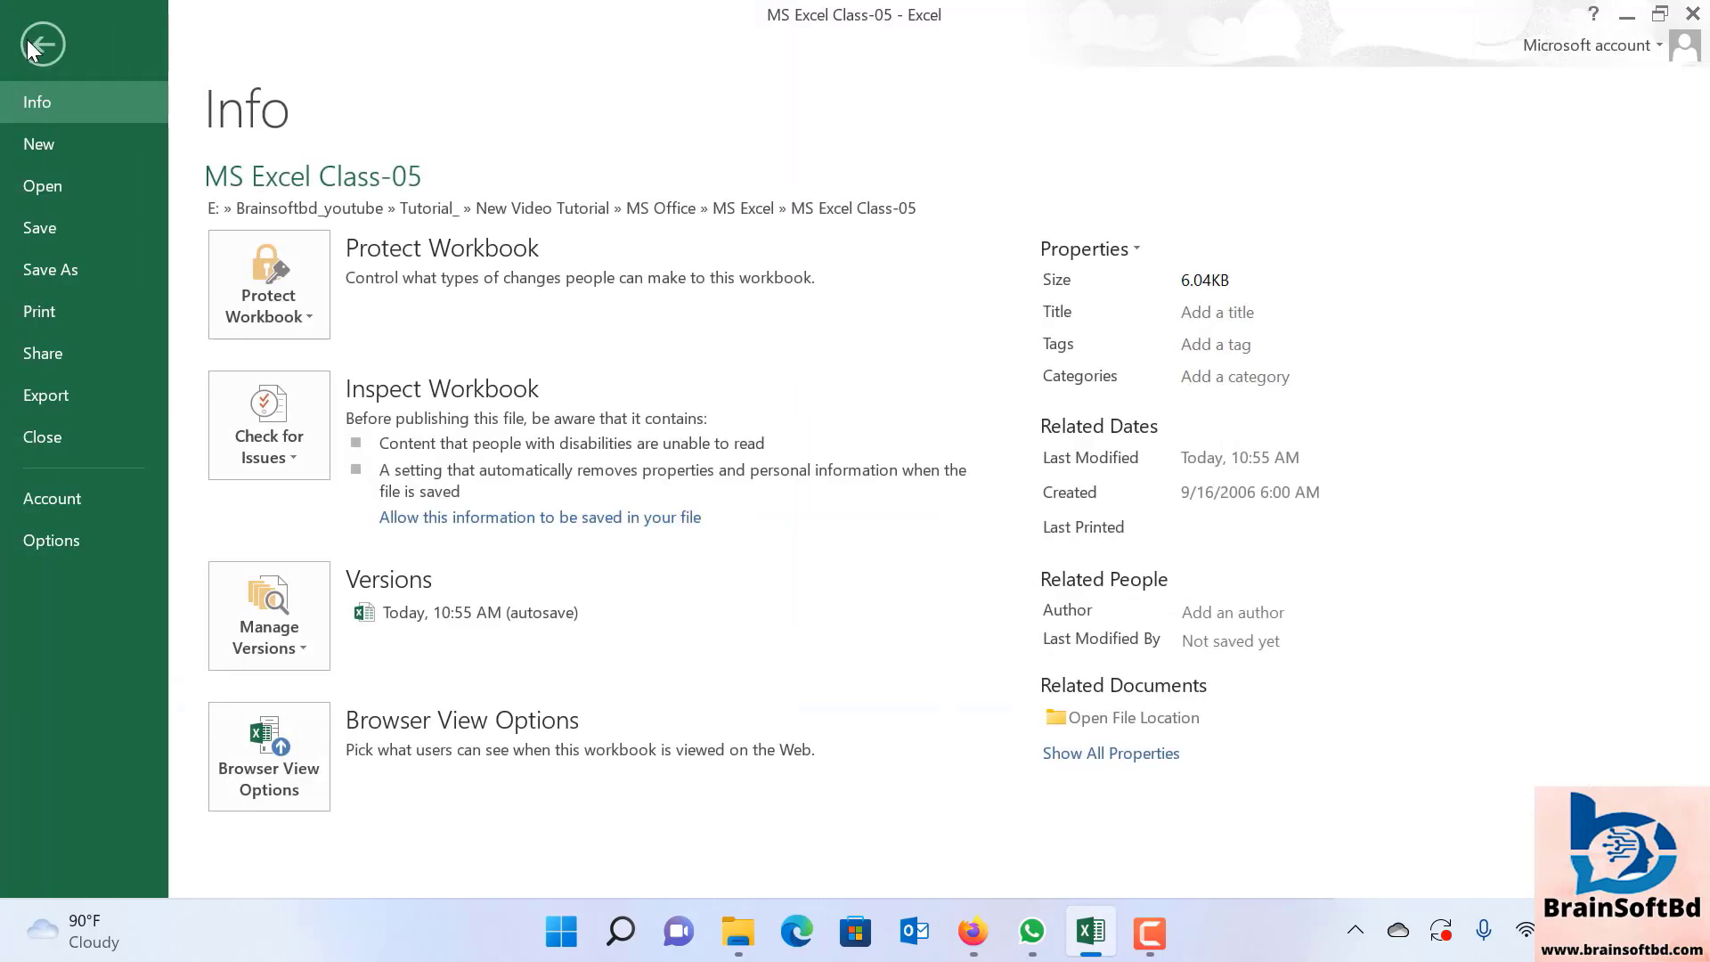
left_click(46, 311)
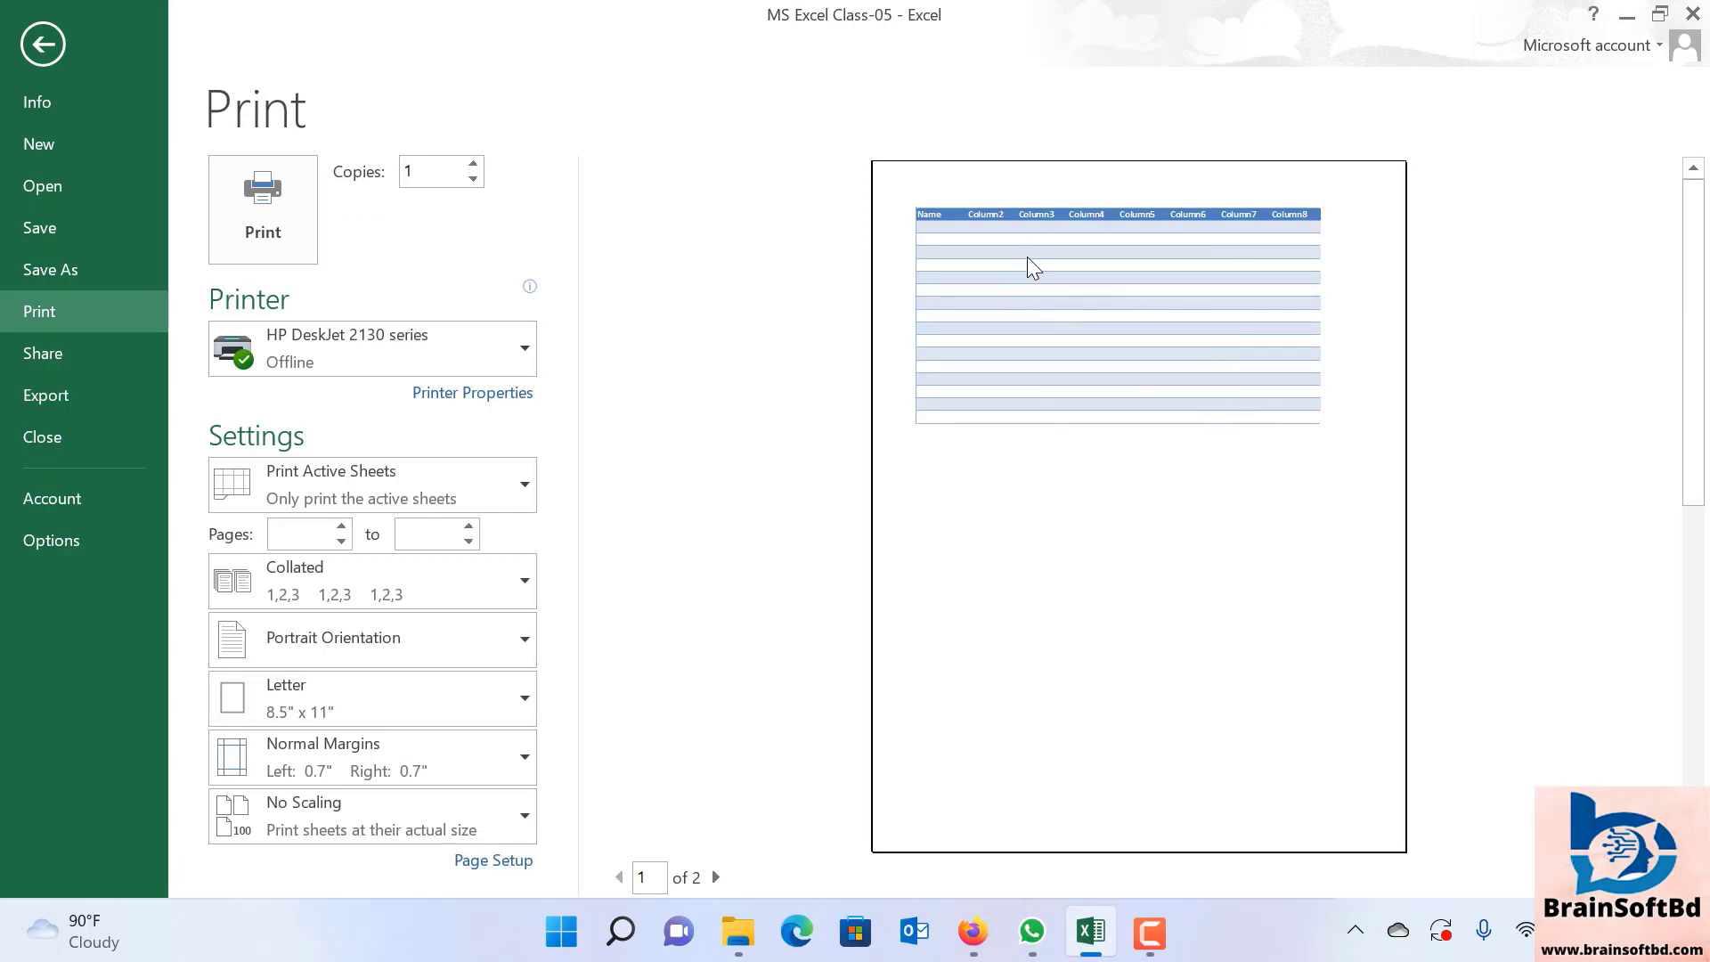
key("Escape")
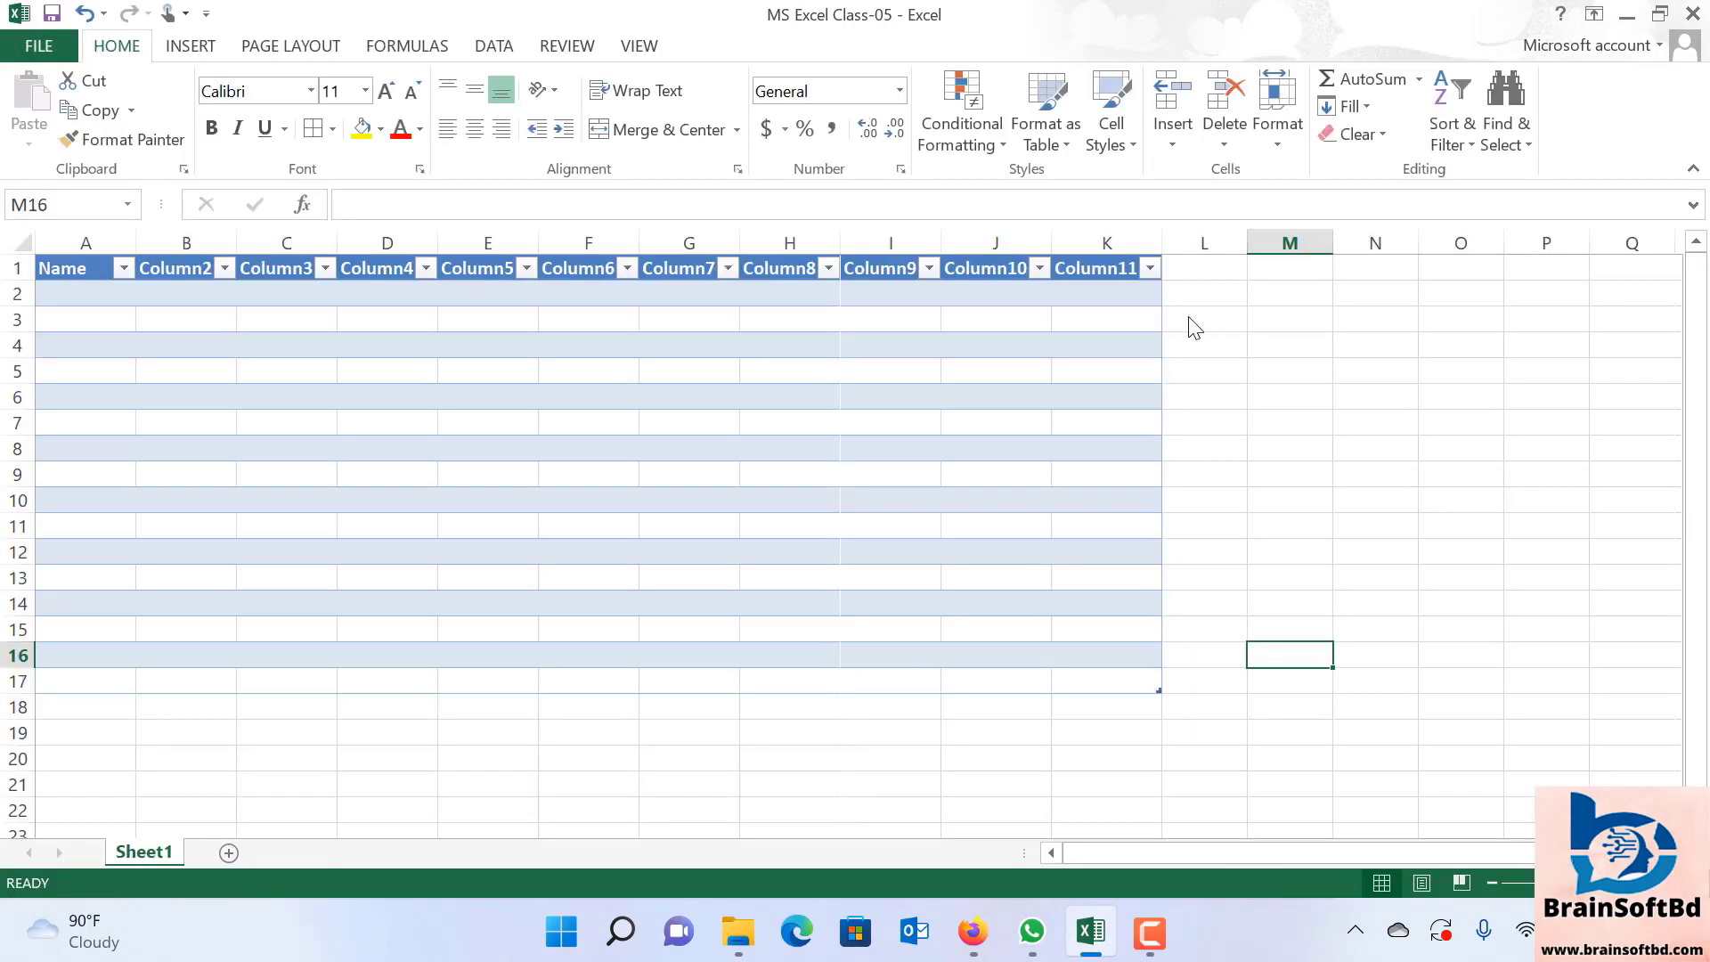
left_click(460, 547)
Apply All Borders to the table body A2:K17.
left_click_drag(100, 294, 1122, 580)
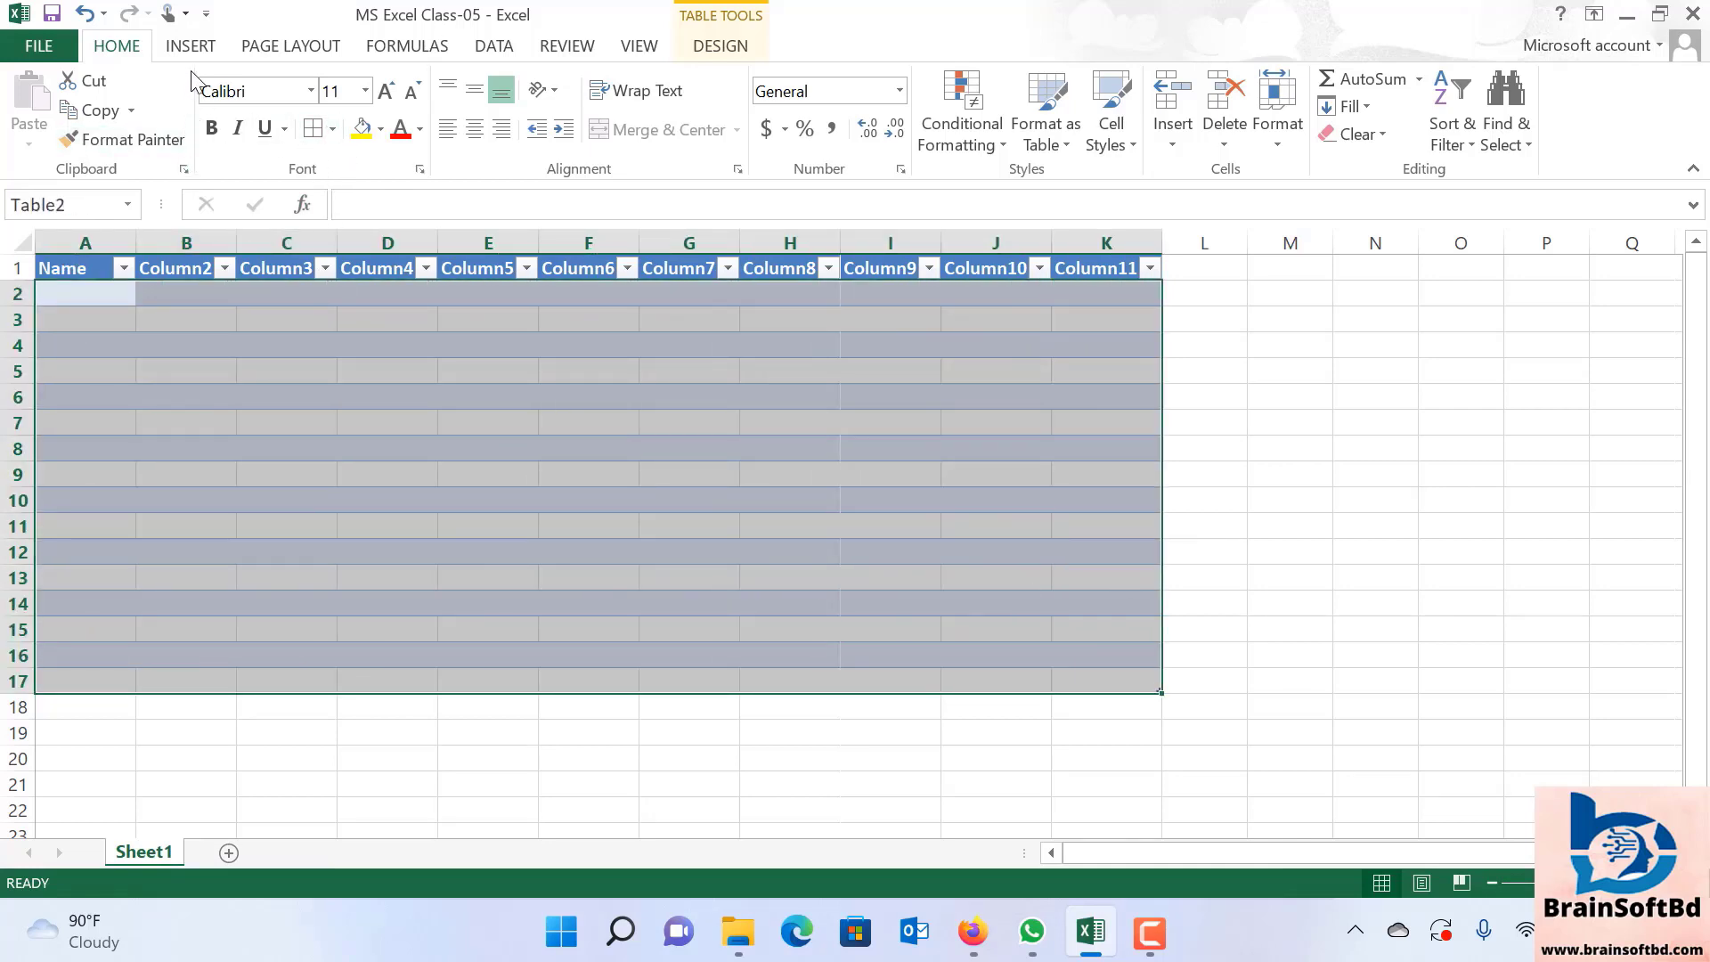
left_click(335, 130)
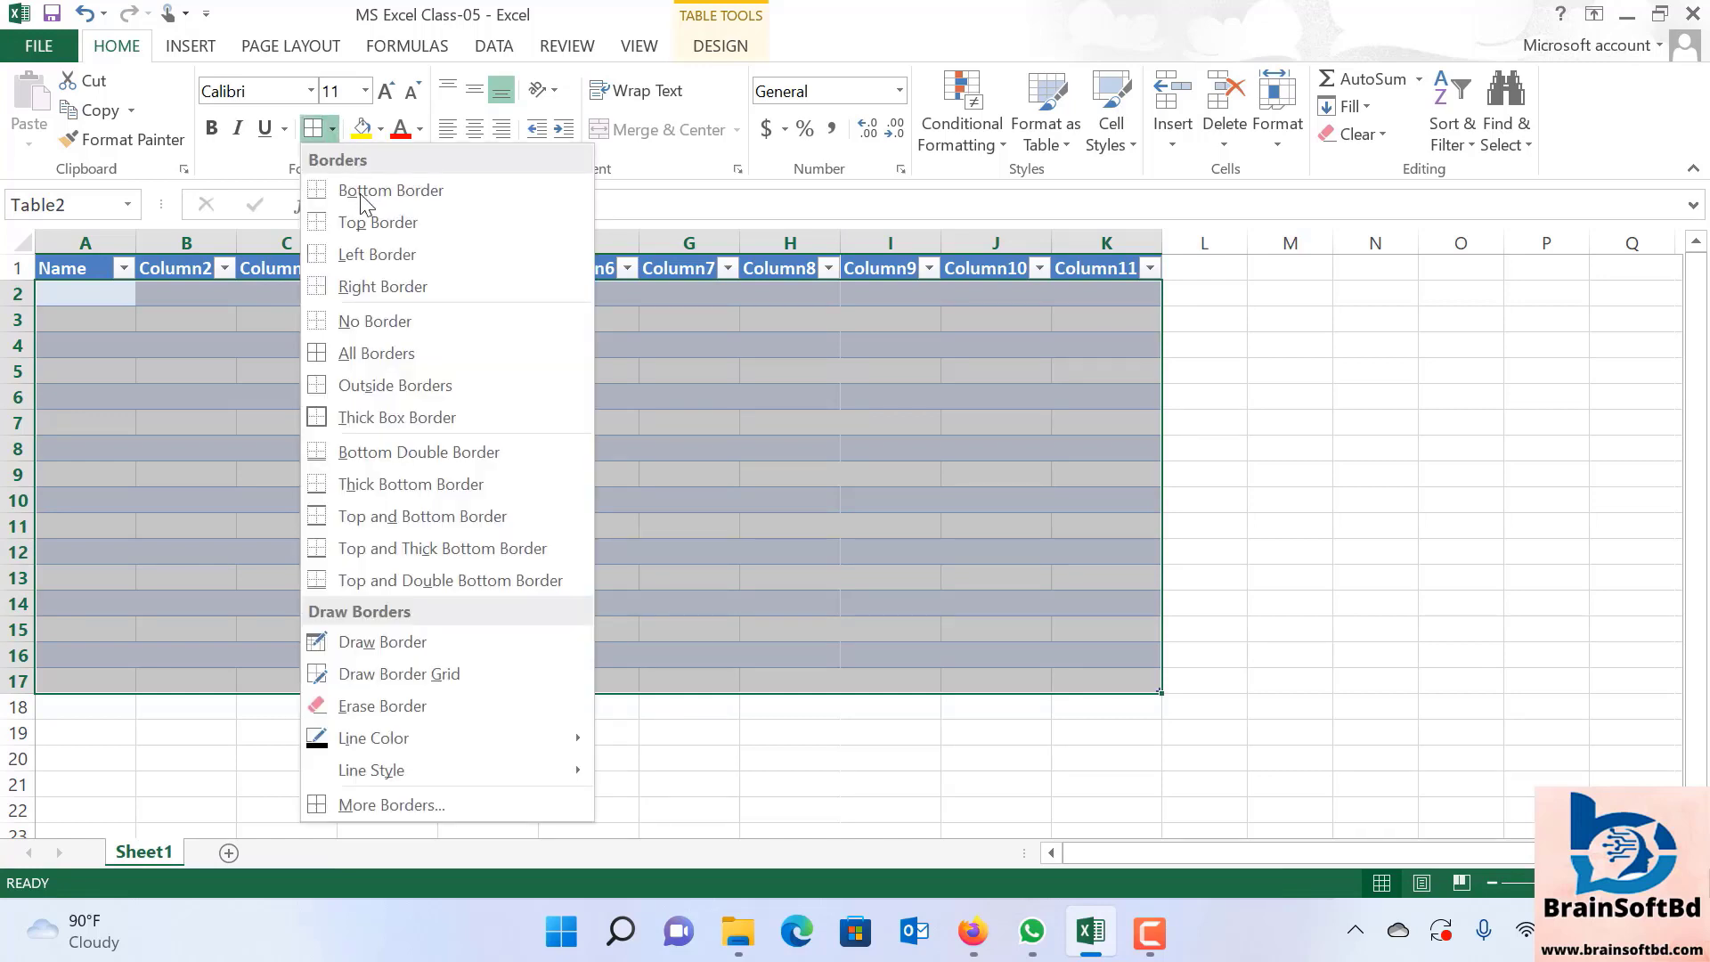
left_click(397, 353)
left_click(1364, 465)
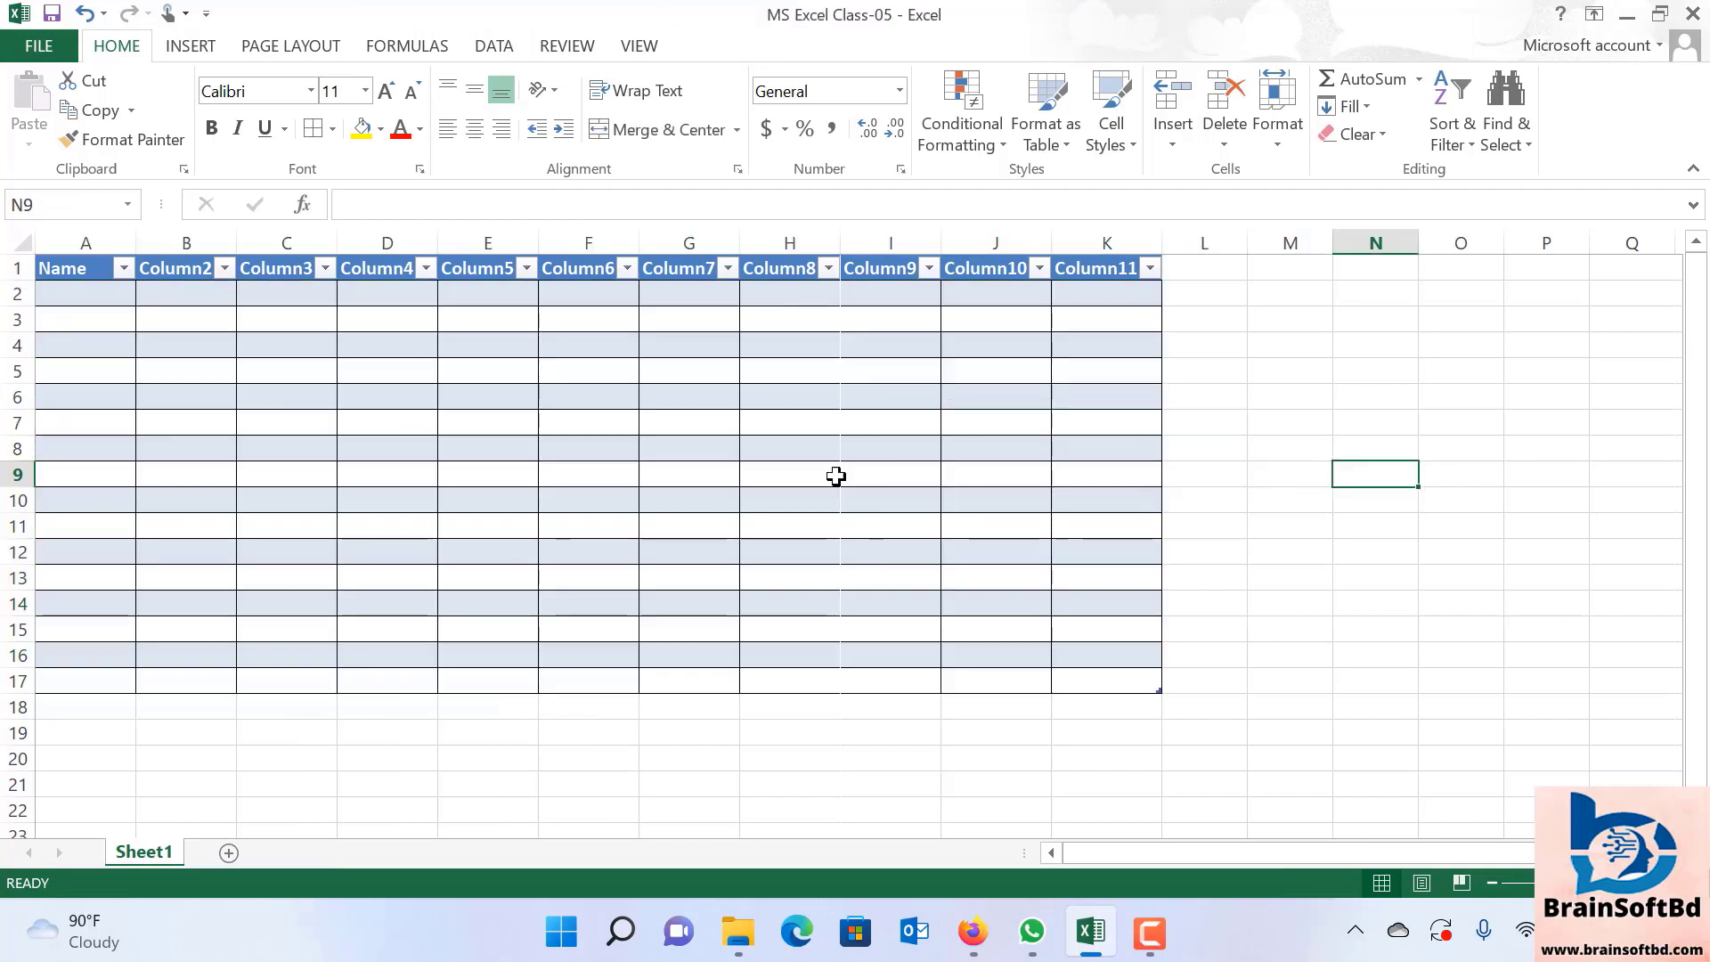
Check the bordered table in the print preview and return to the sheet.
left_click_drag(84, 295, 1133, 691)
left_click(1023, 427)
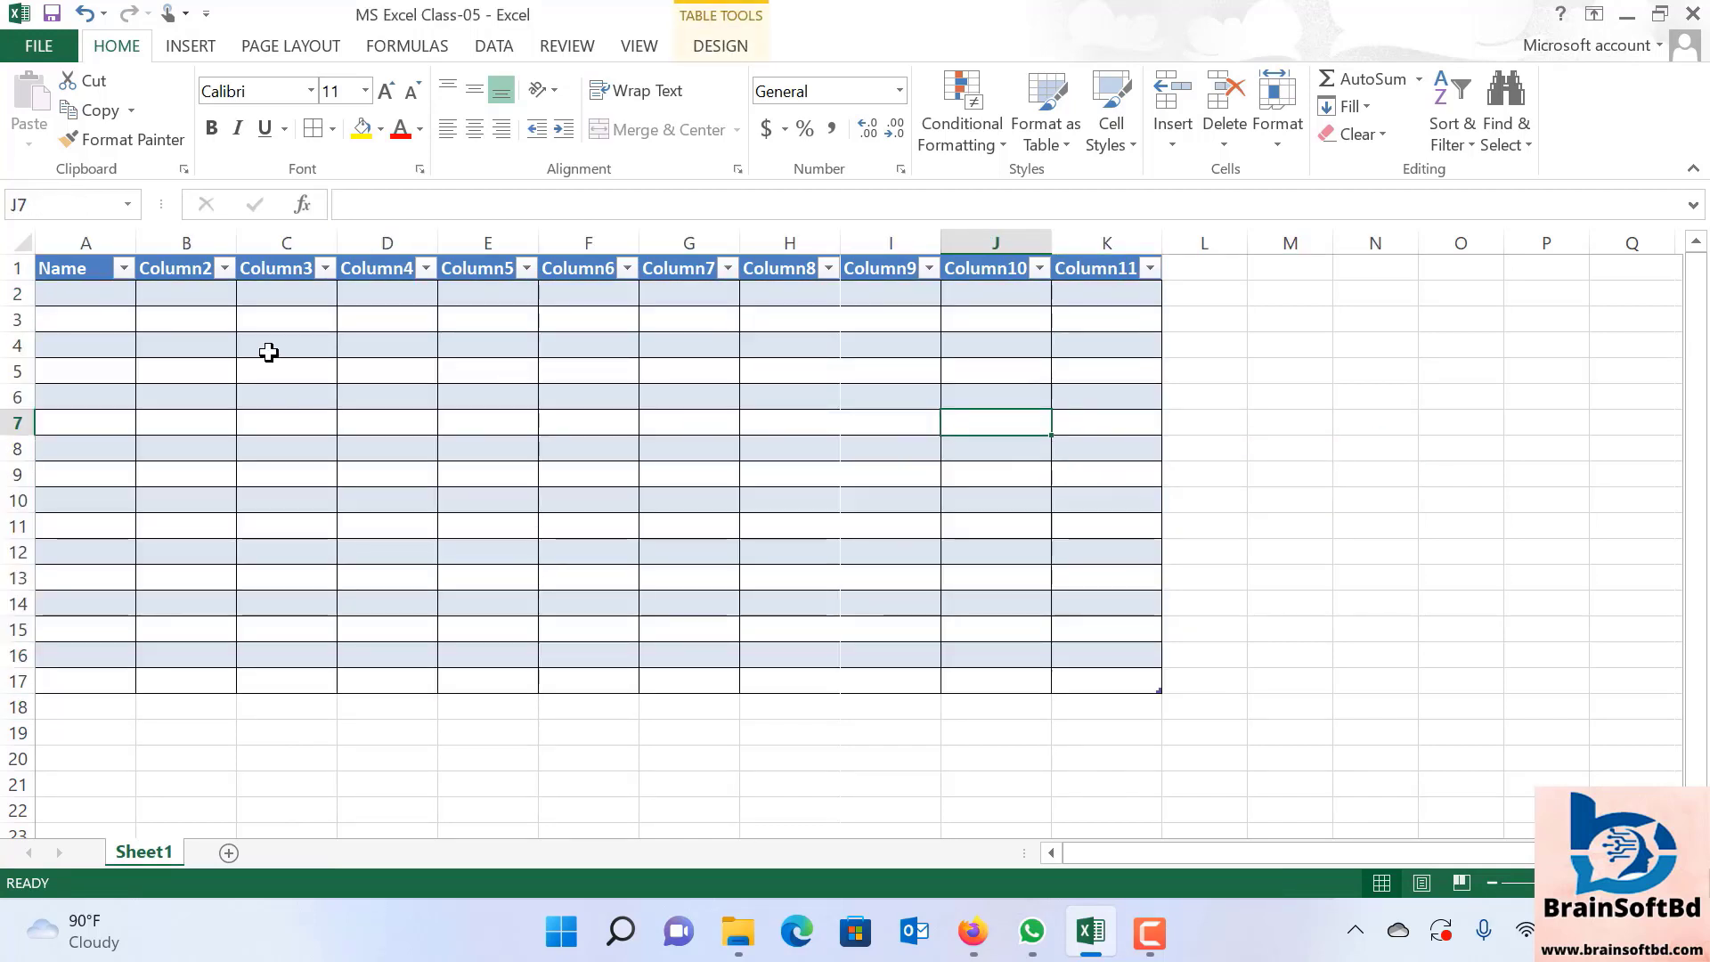
left_click(18, 50)
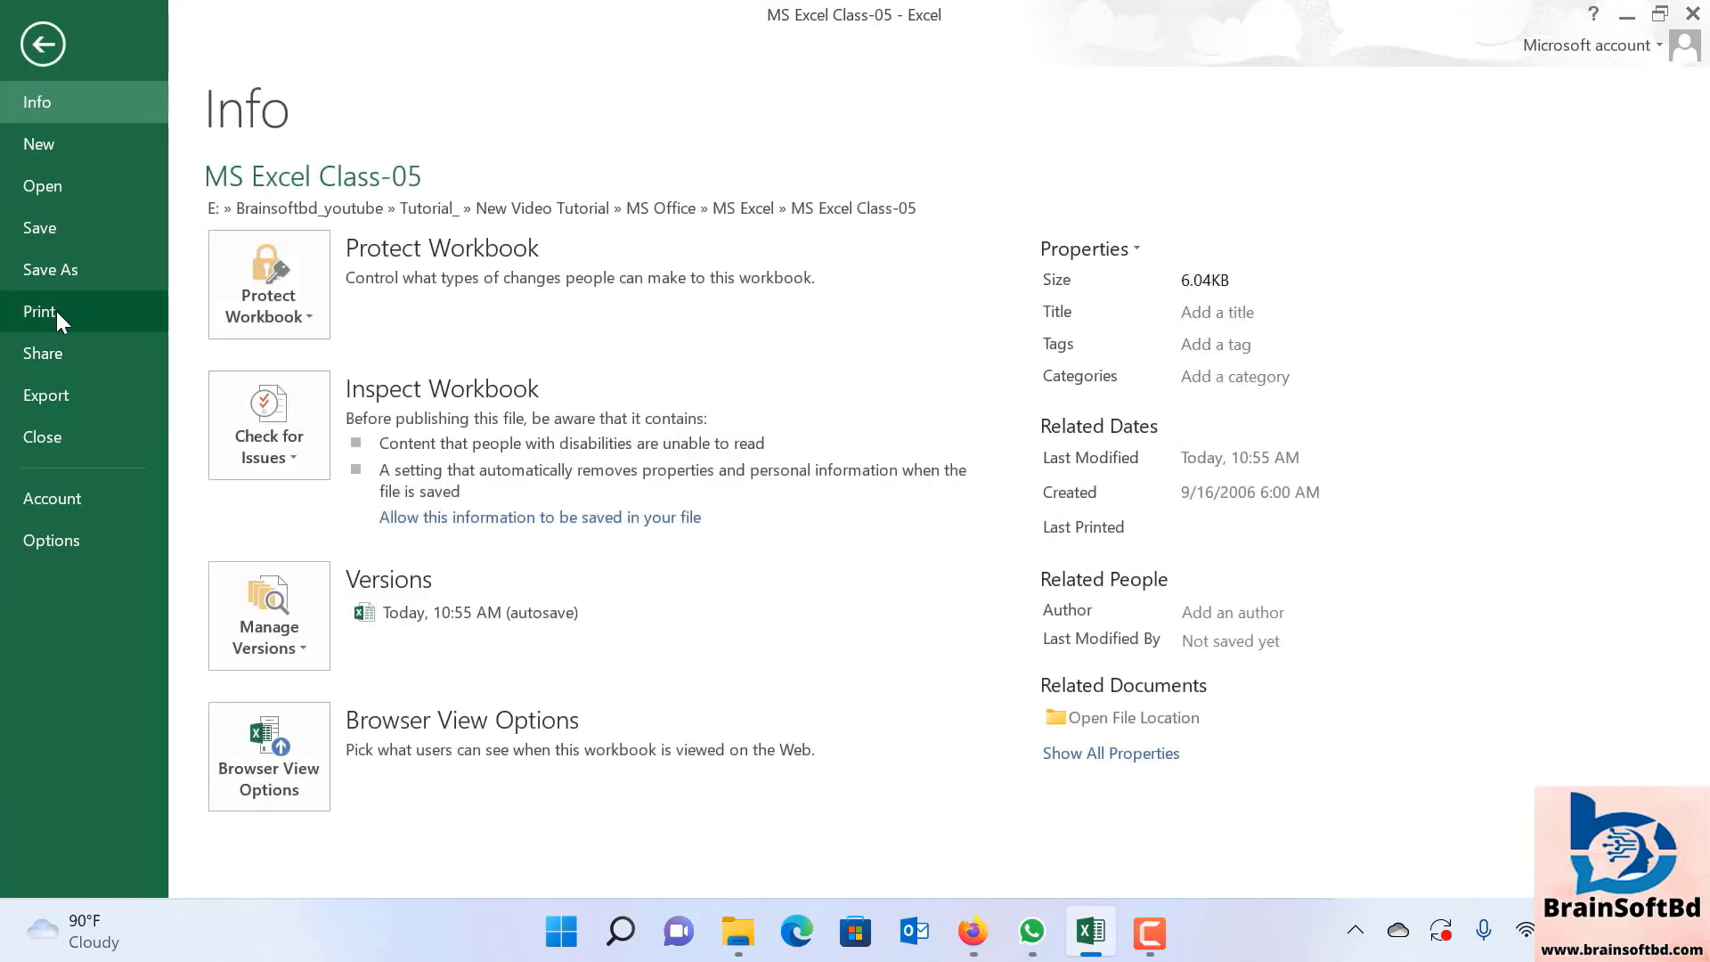
left_click(57, 314)
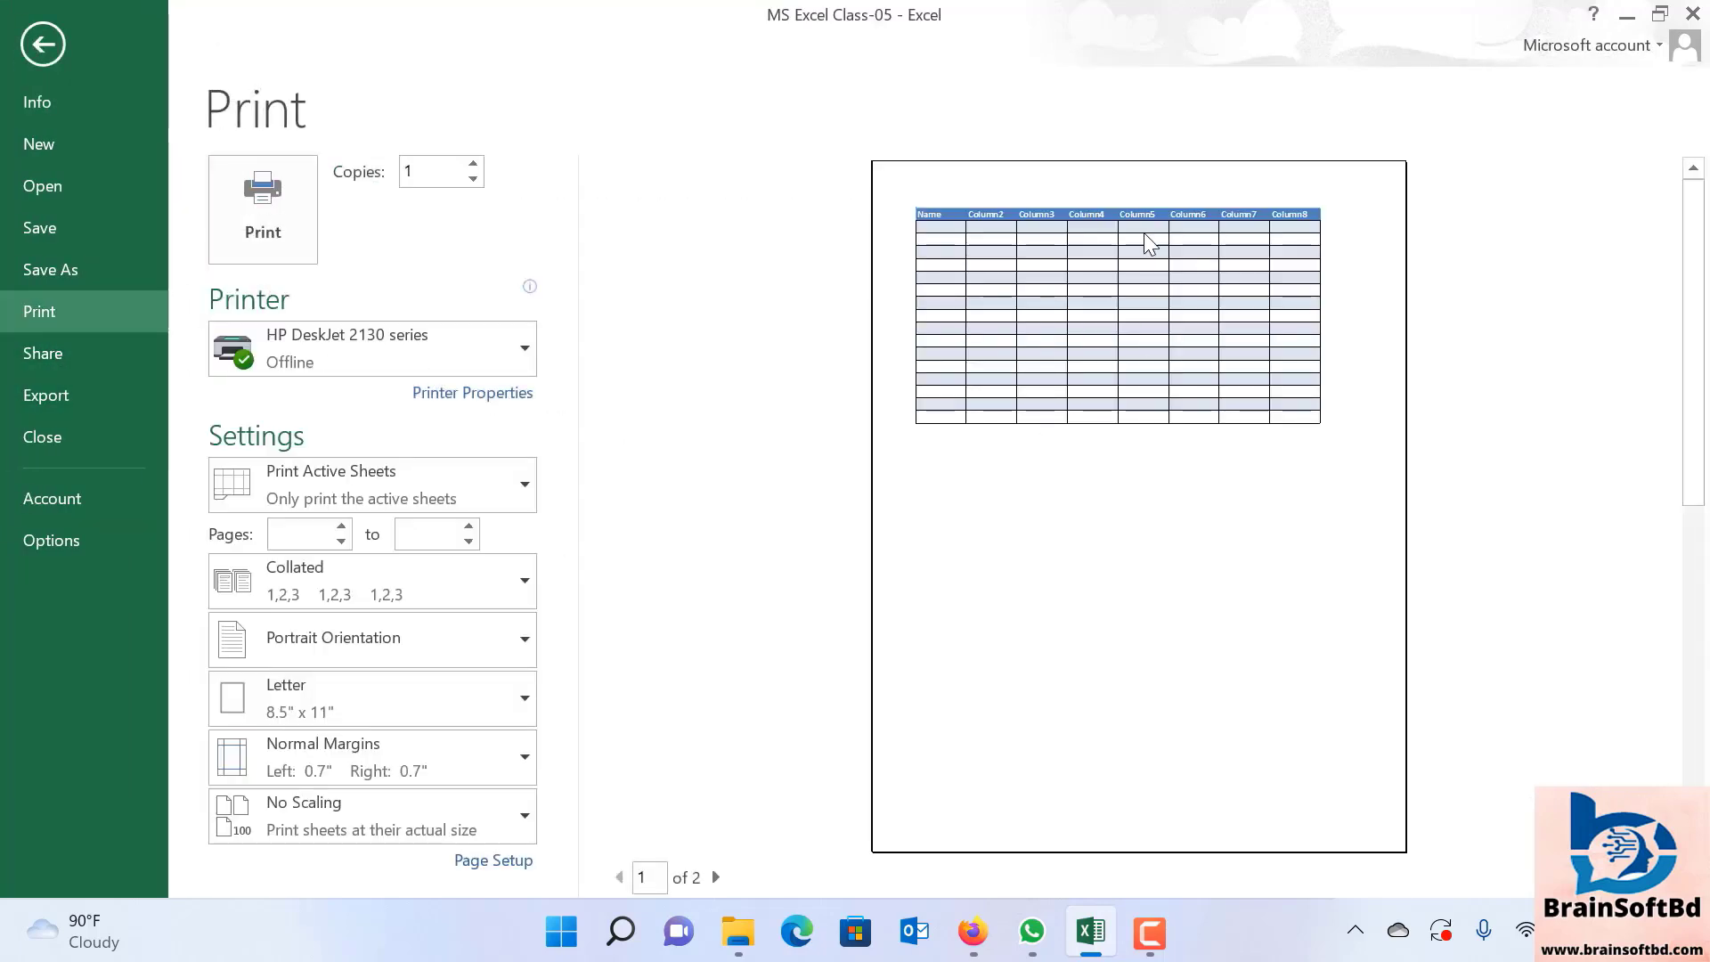
left_click(1108, 352)
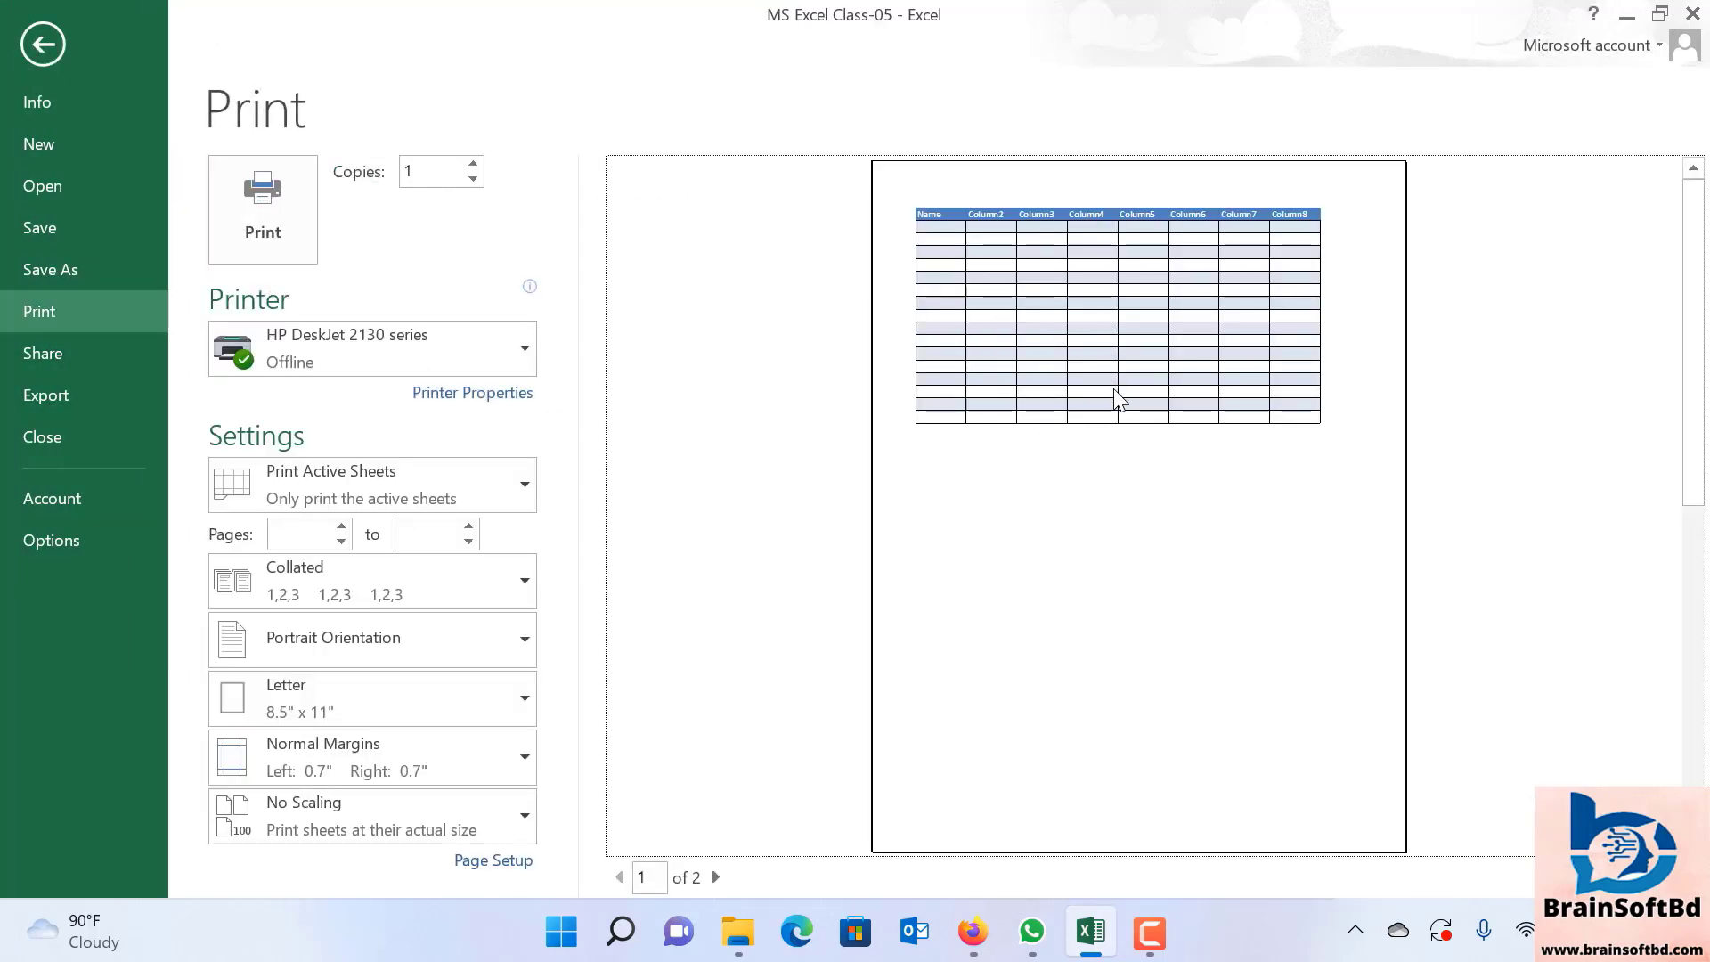
key("Escape")
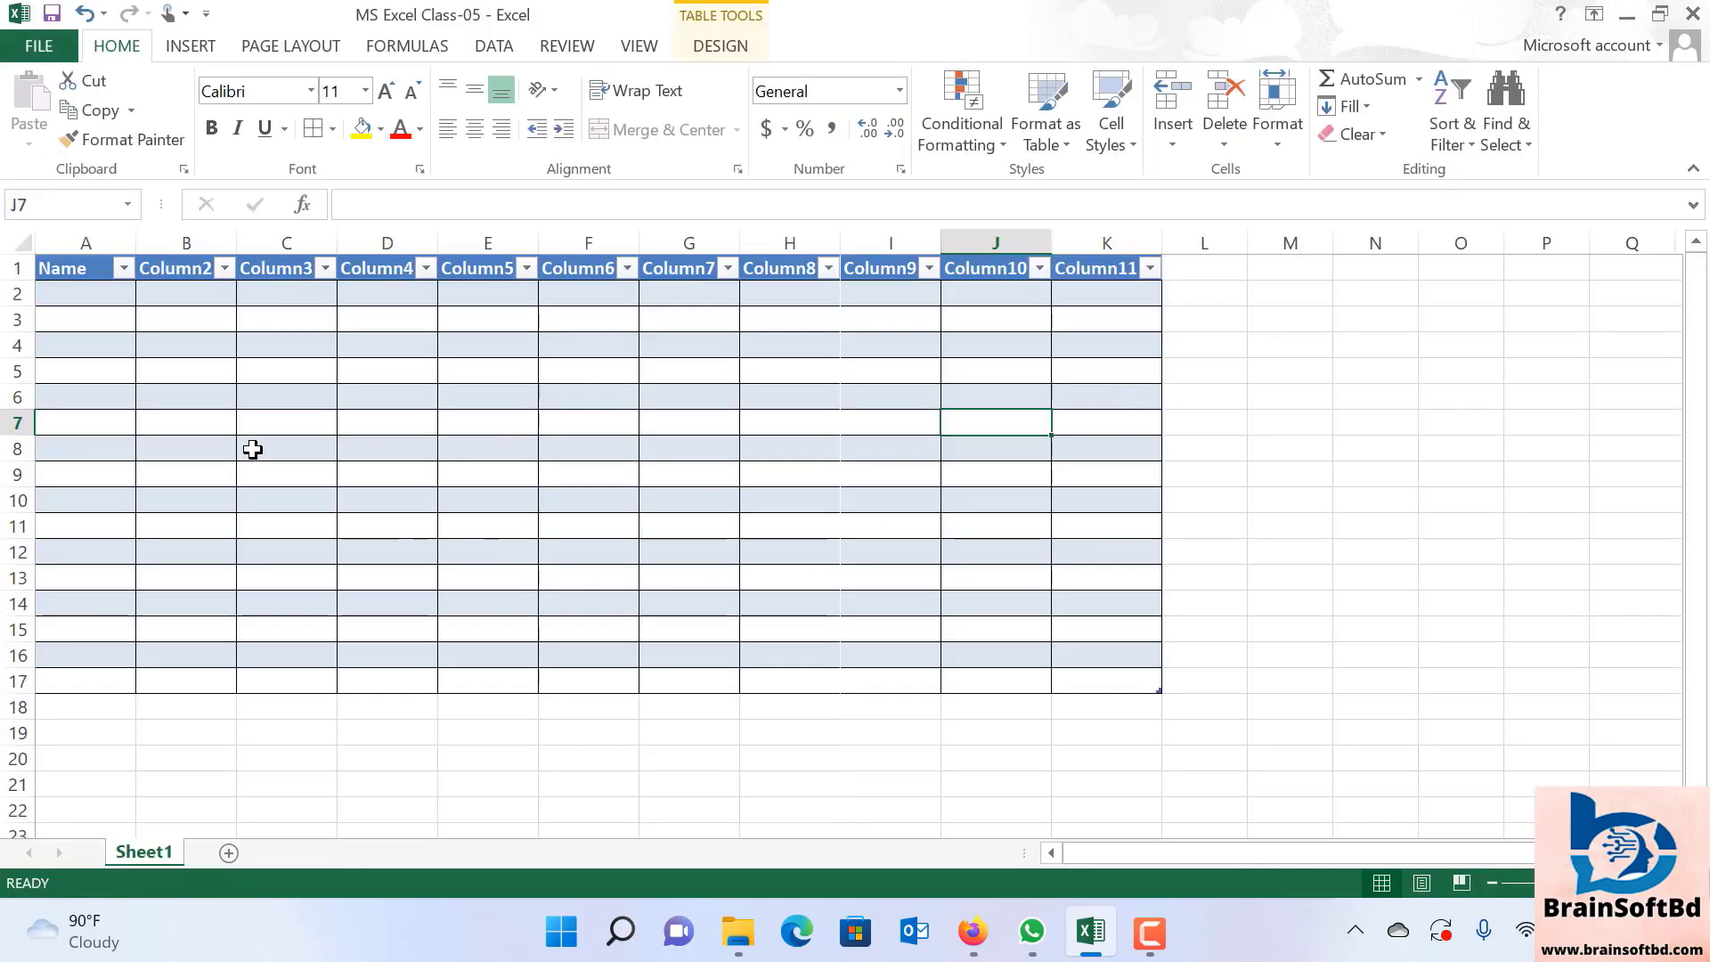
left_click(253, 449)
Select the whole table and view the Column11 filter options without changing anything.
left_click_drag(69, 267, 1120, 670)
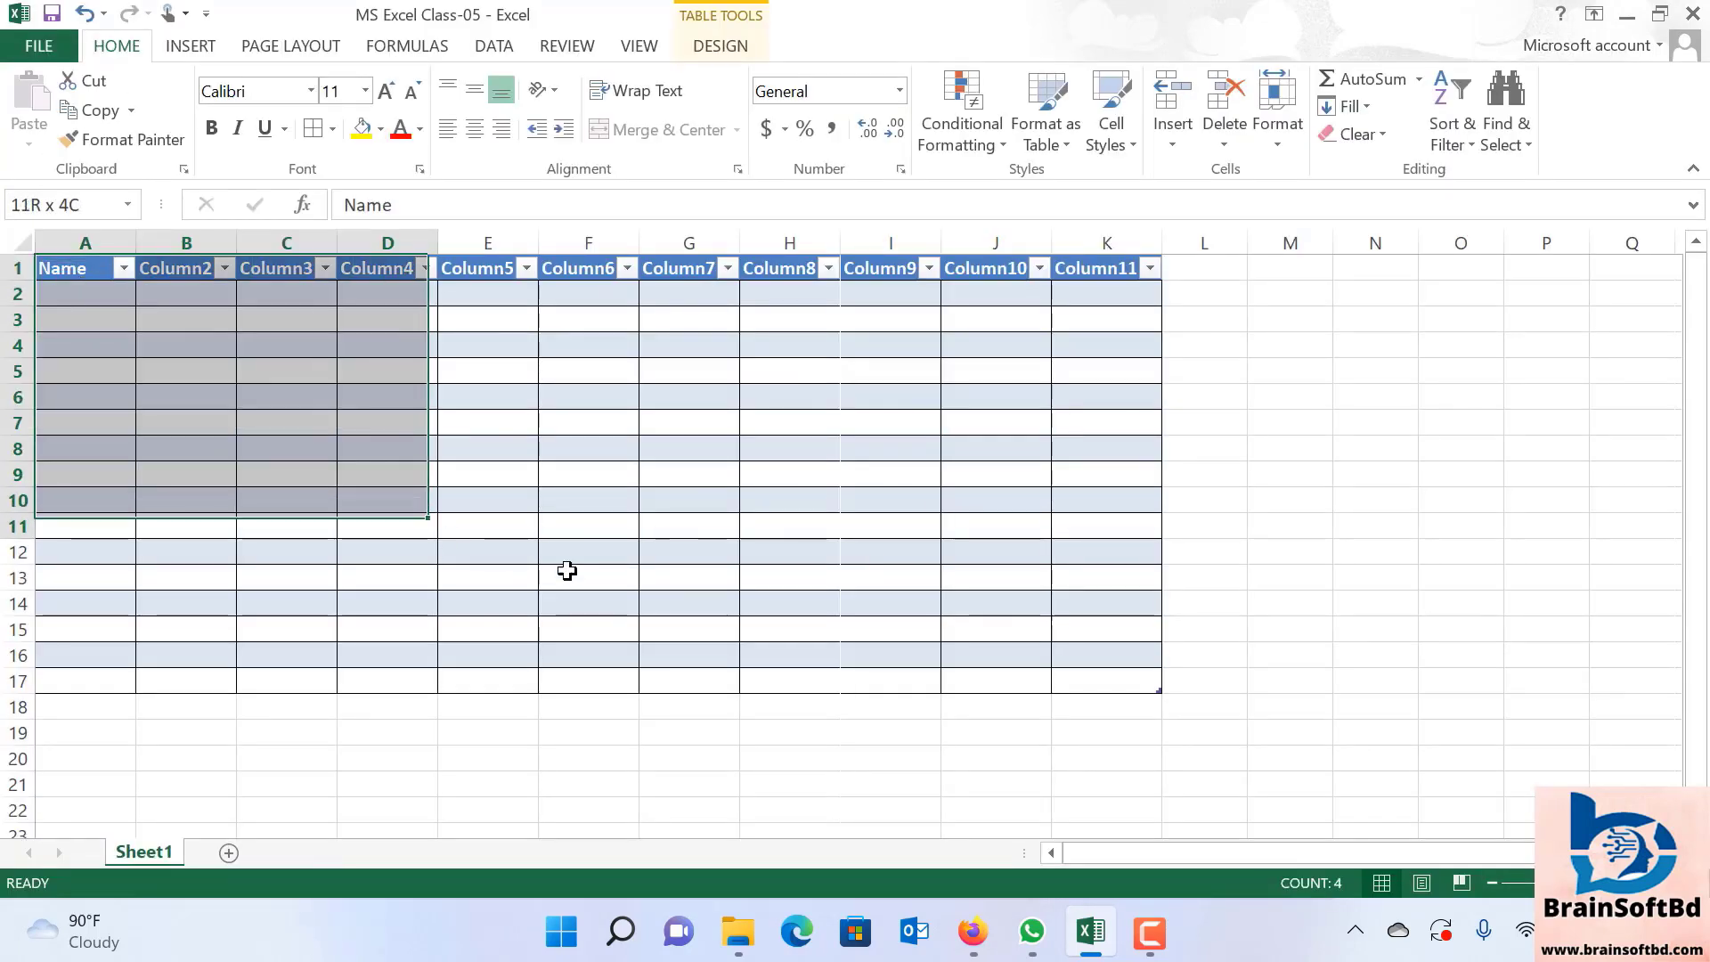
left_click(1463, 626)
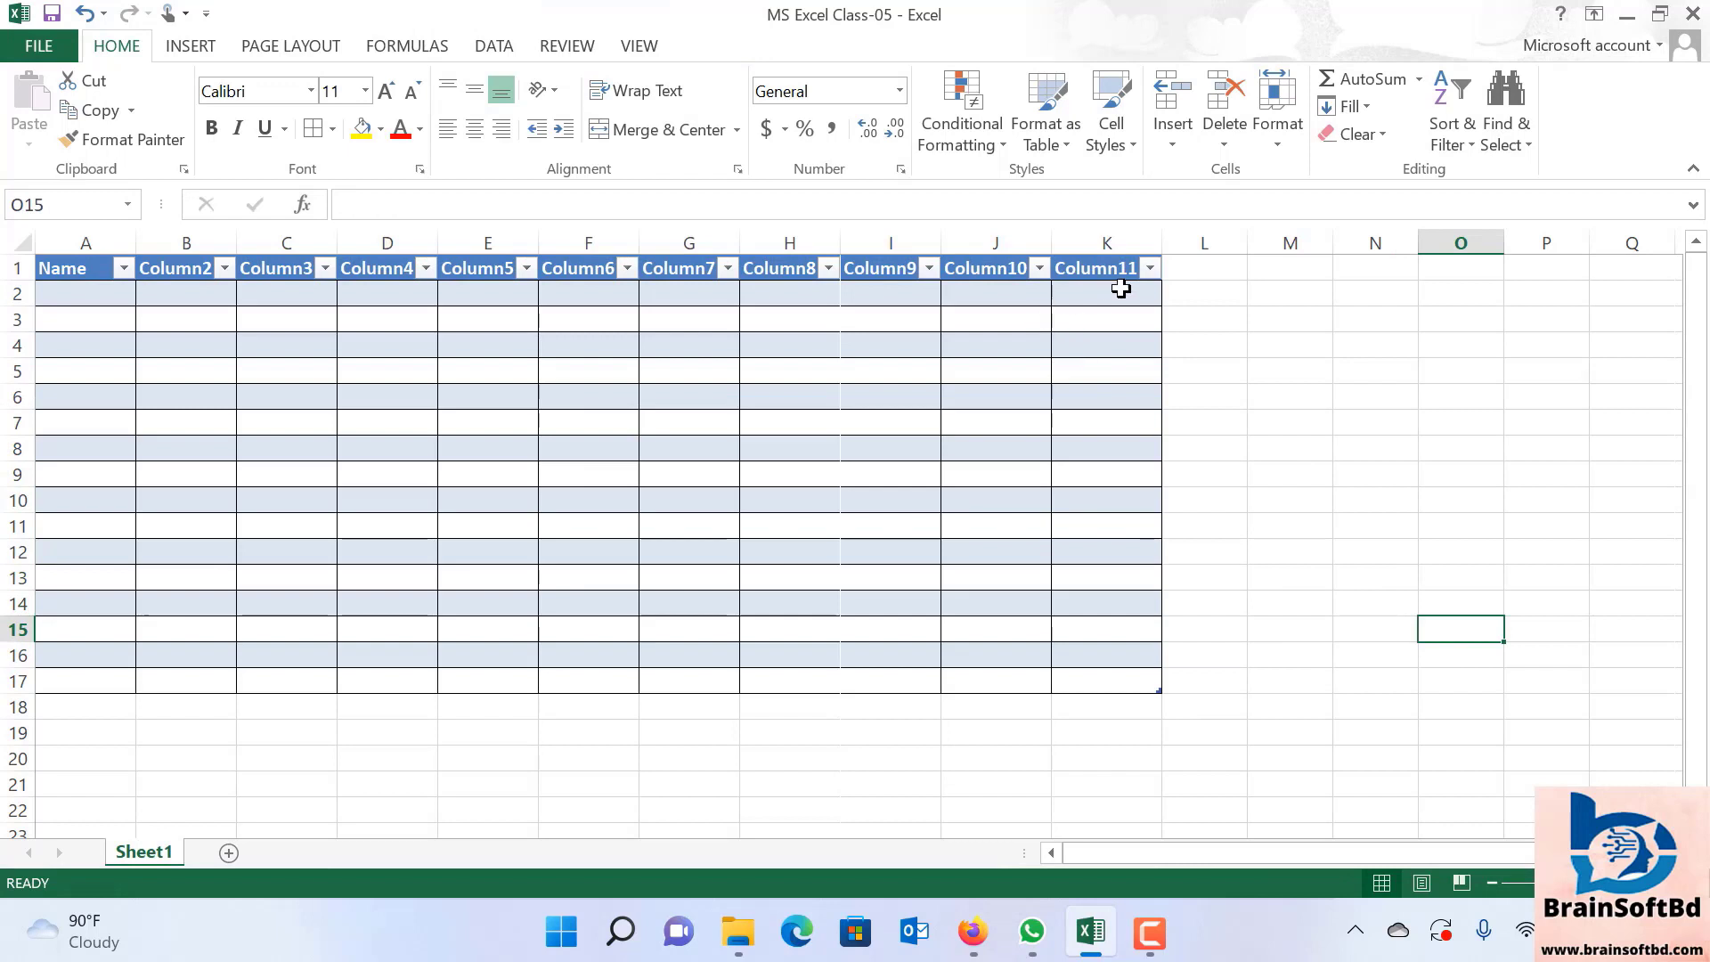
left_click(1150, 268)
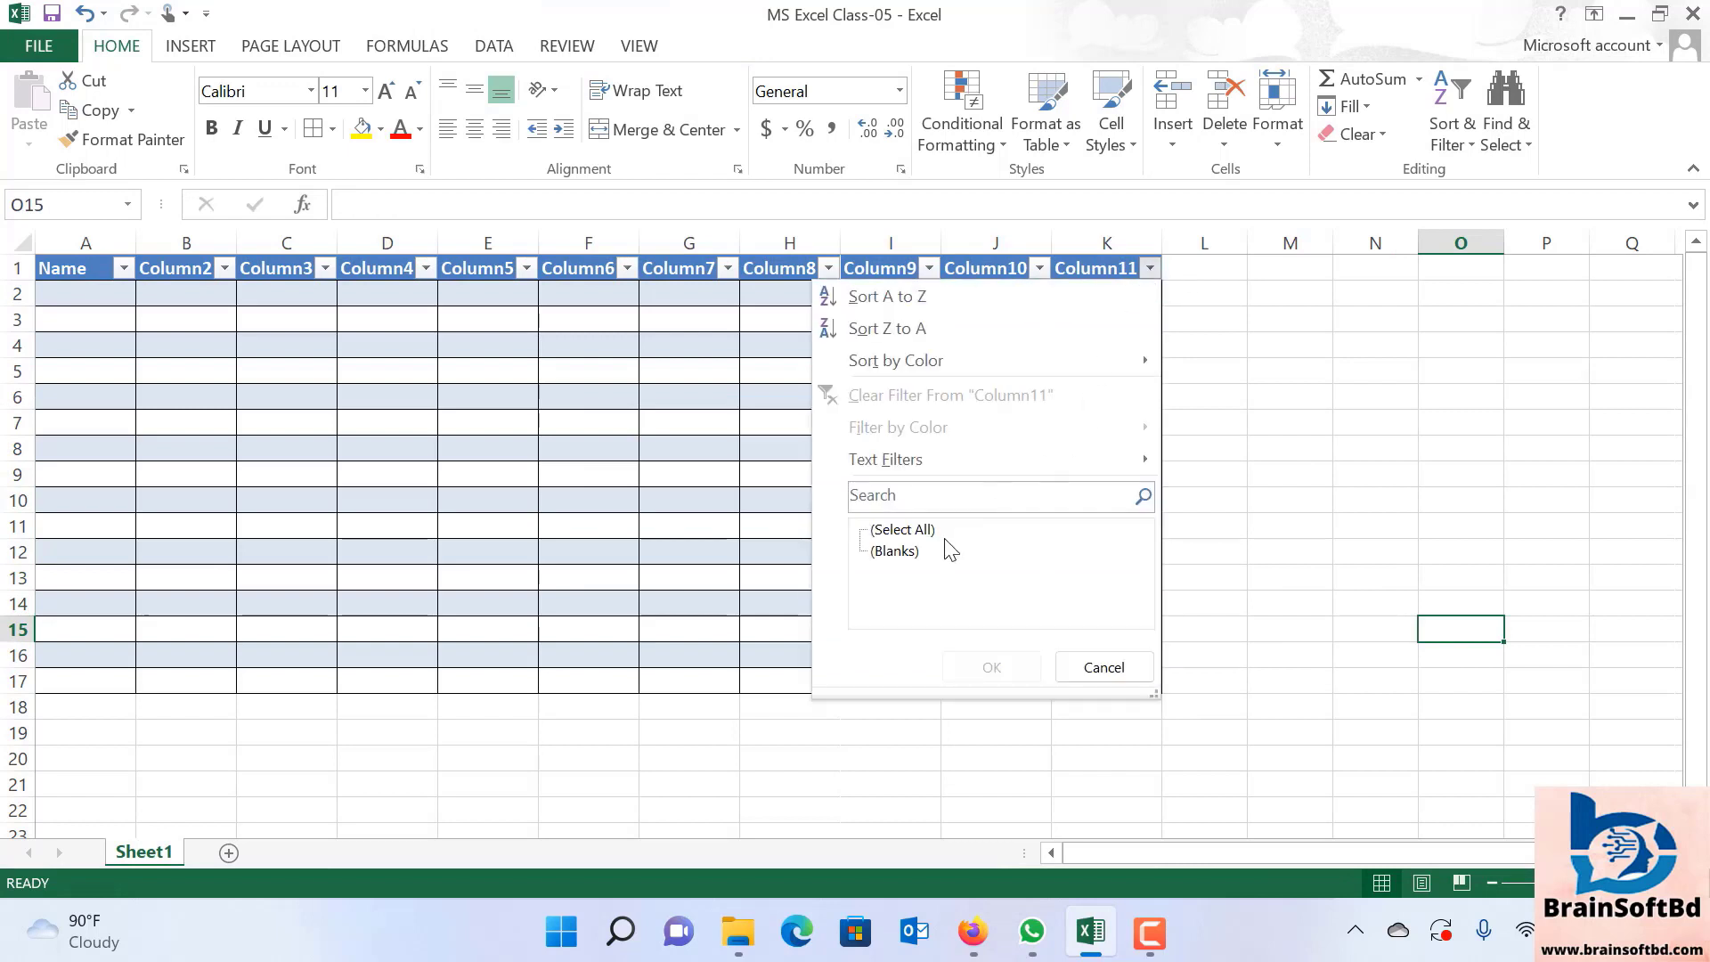
left_click(1194, 370)
Enter test in A2 and Abce in A3 of the Name column.
left_click(87, 296)
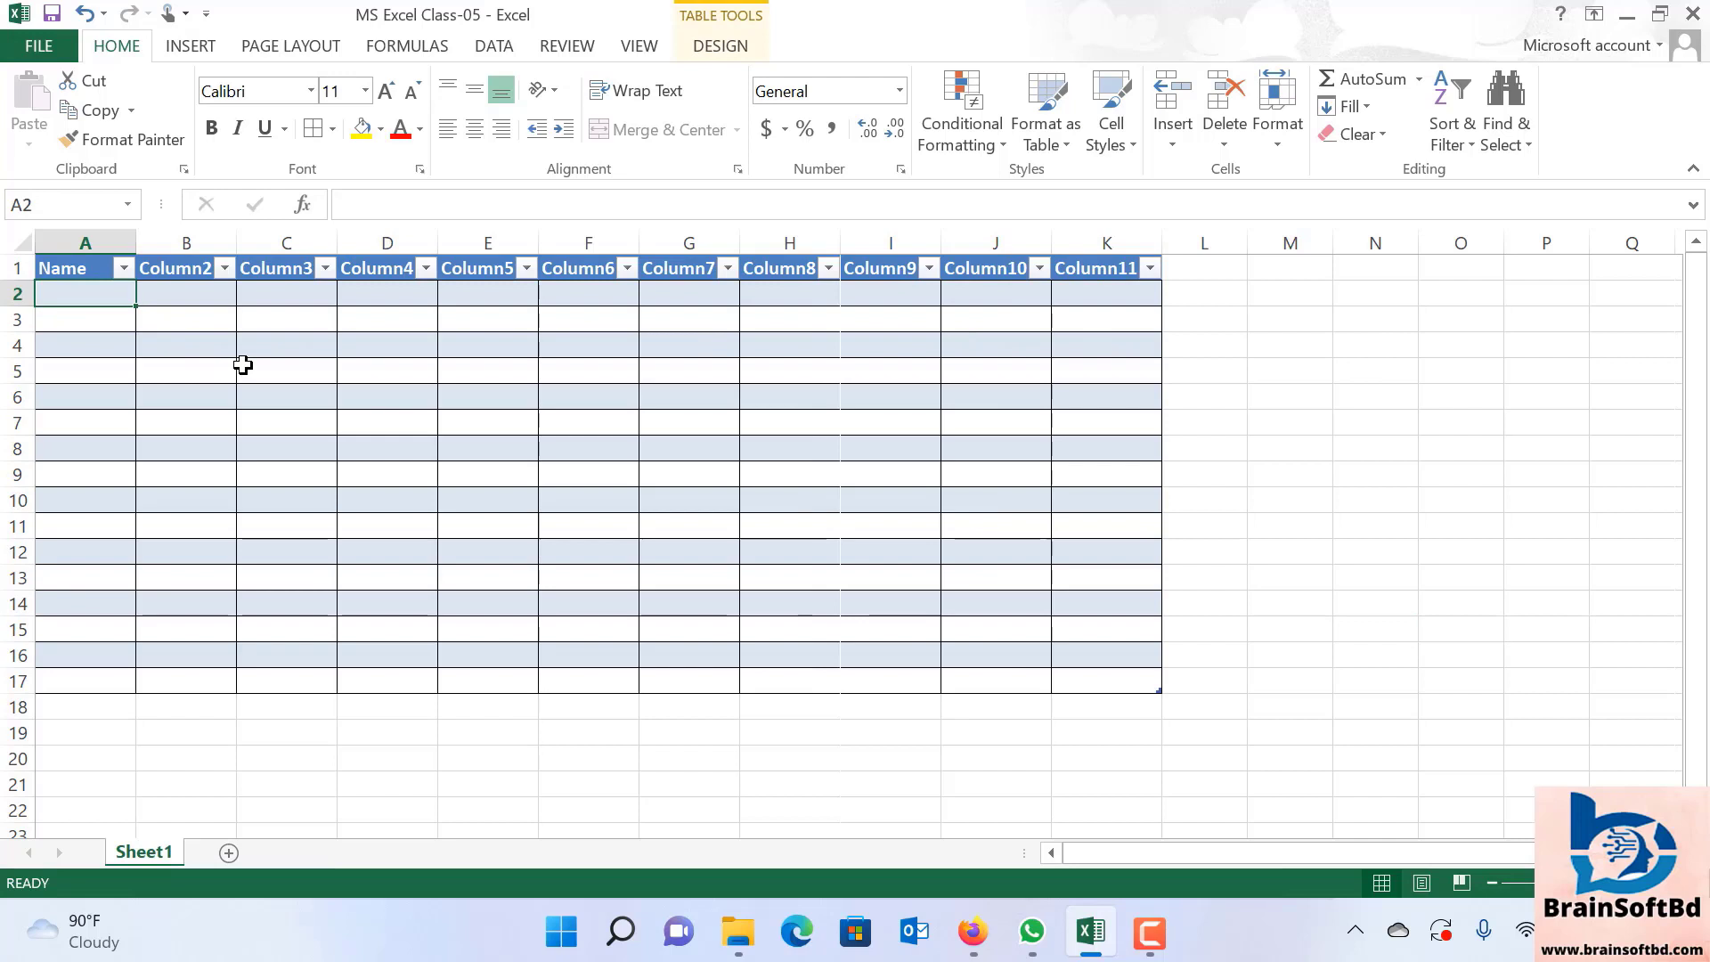
type("test")
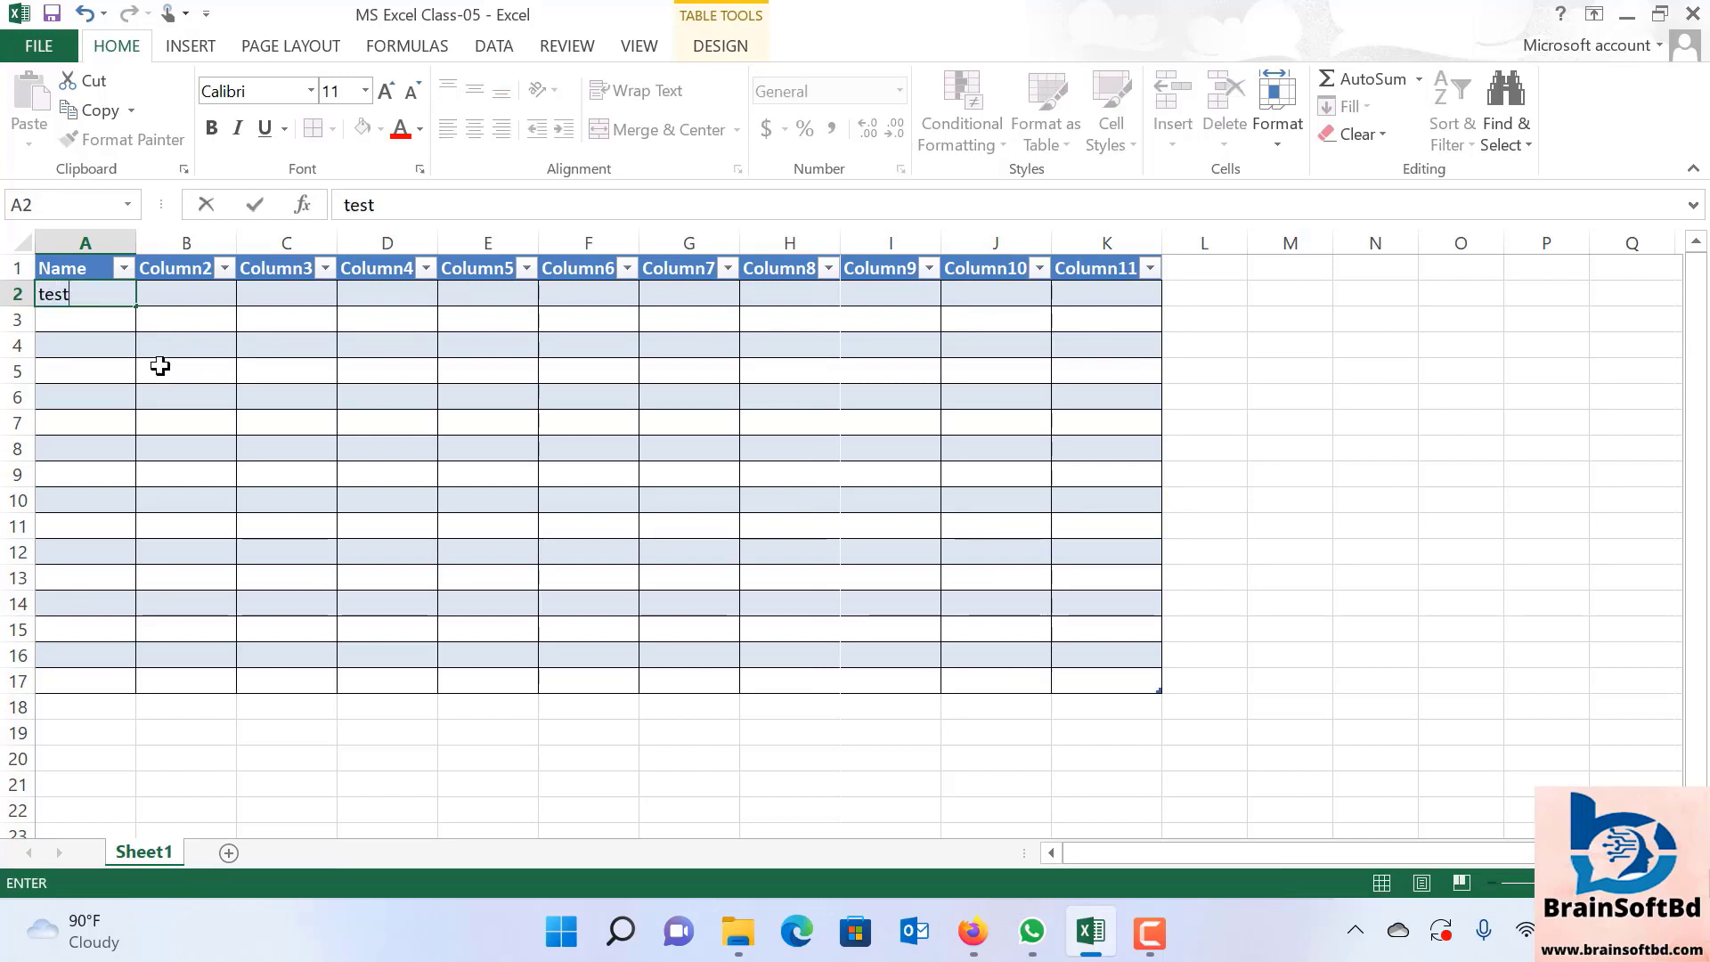
left_click(105, 321)
type("B")
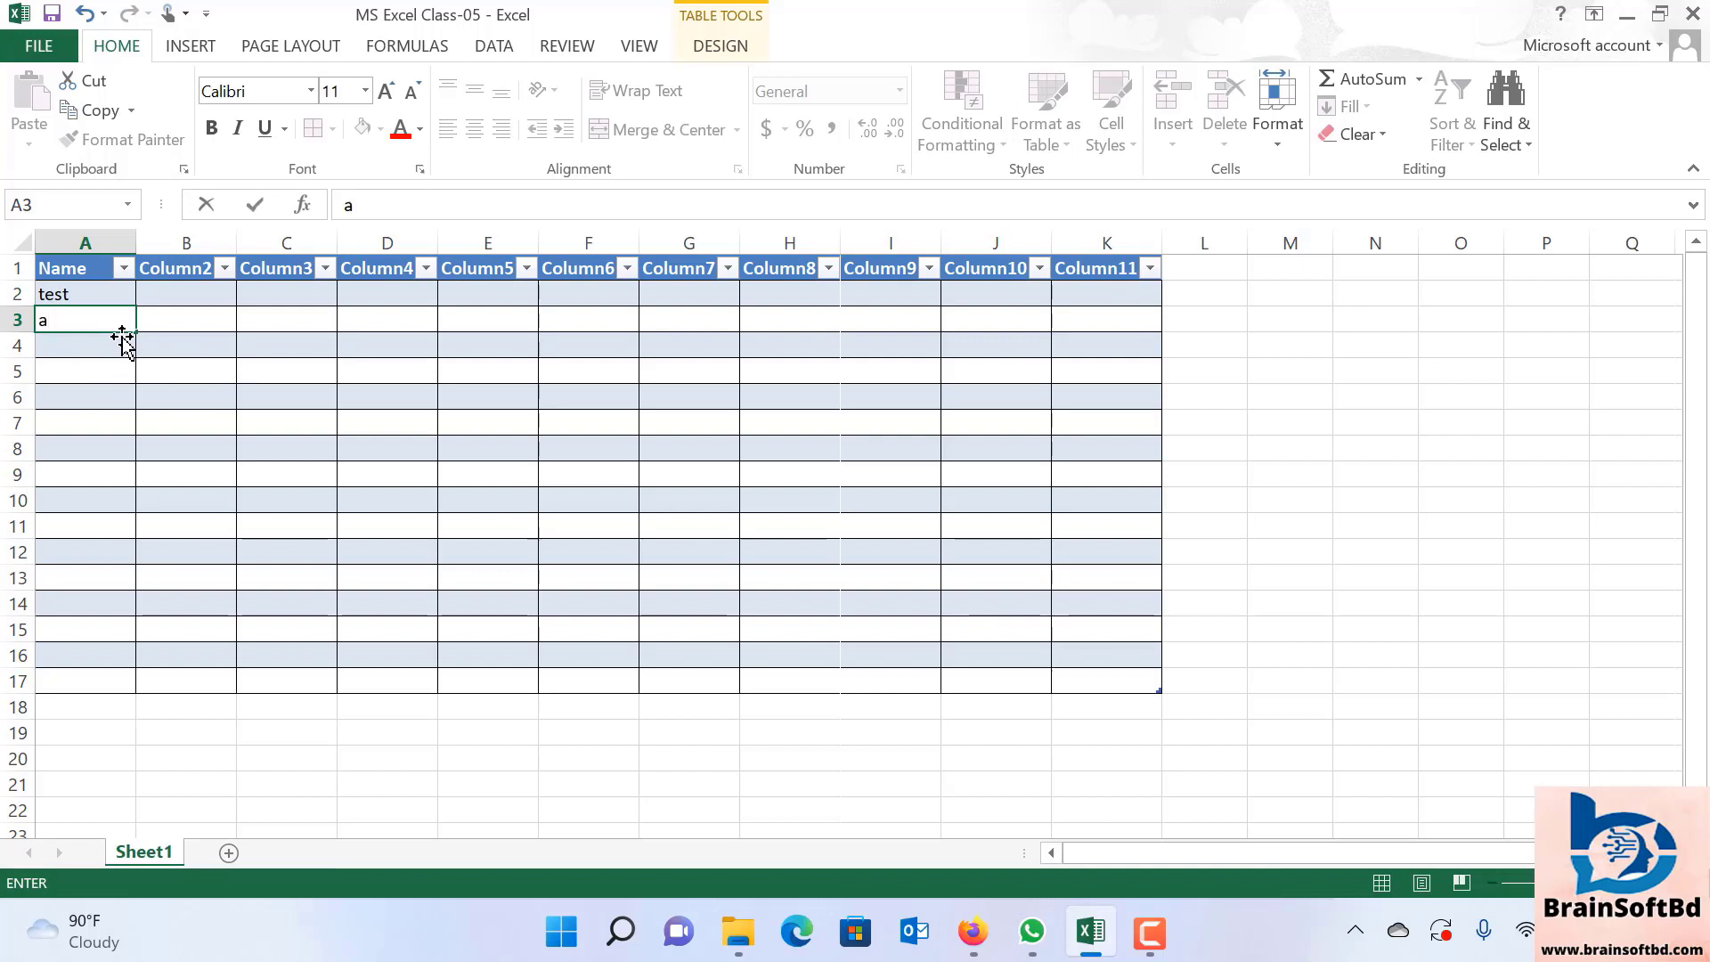
key("BackSpace")
type("Abce")
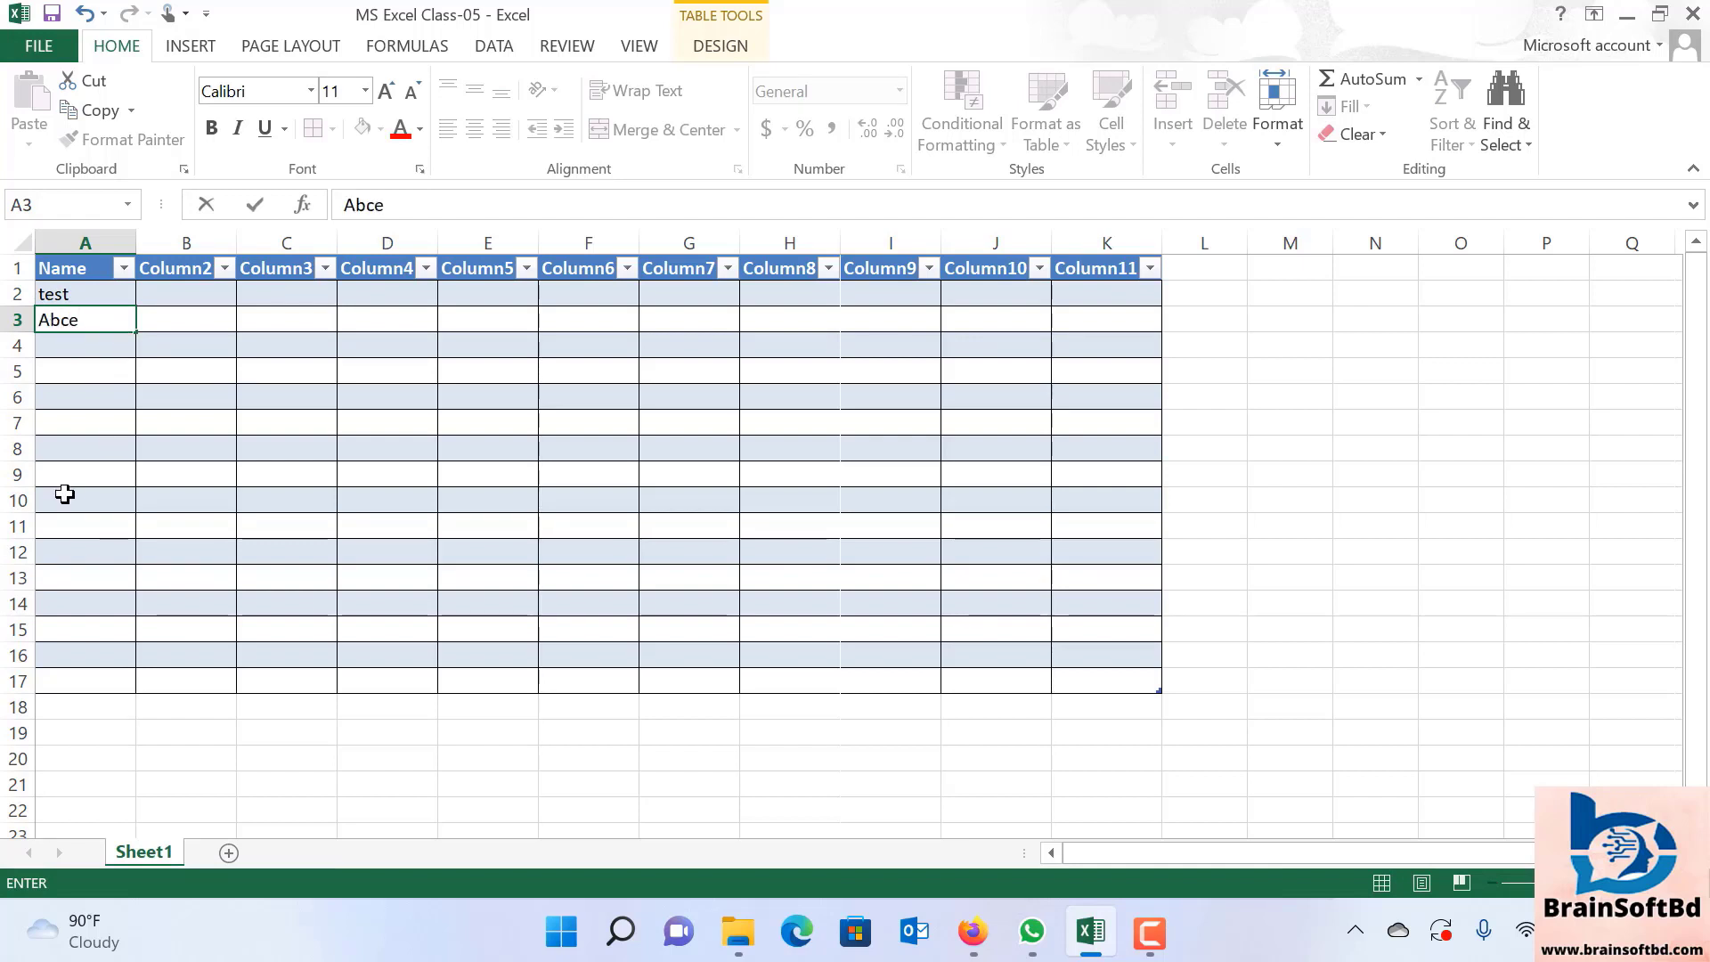
left_click(84, 372)
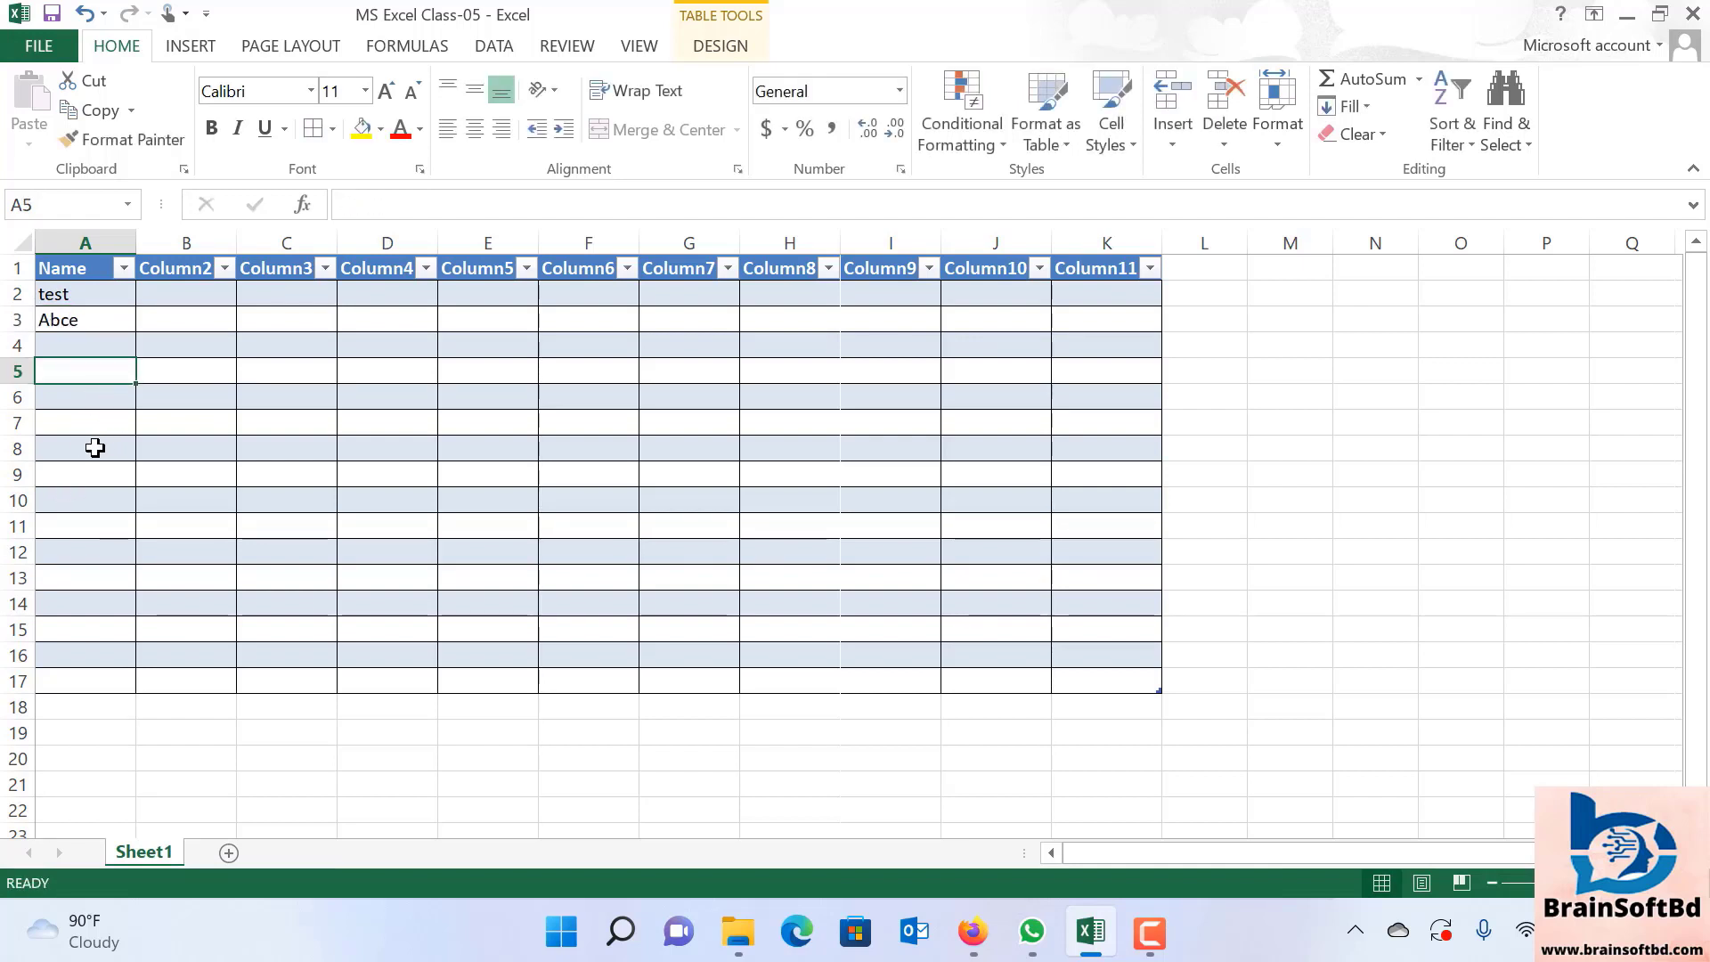
Enter dog, noze and help in cells A4 through A6.
left_click(89, 347)
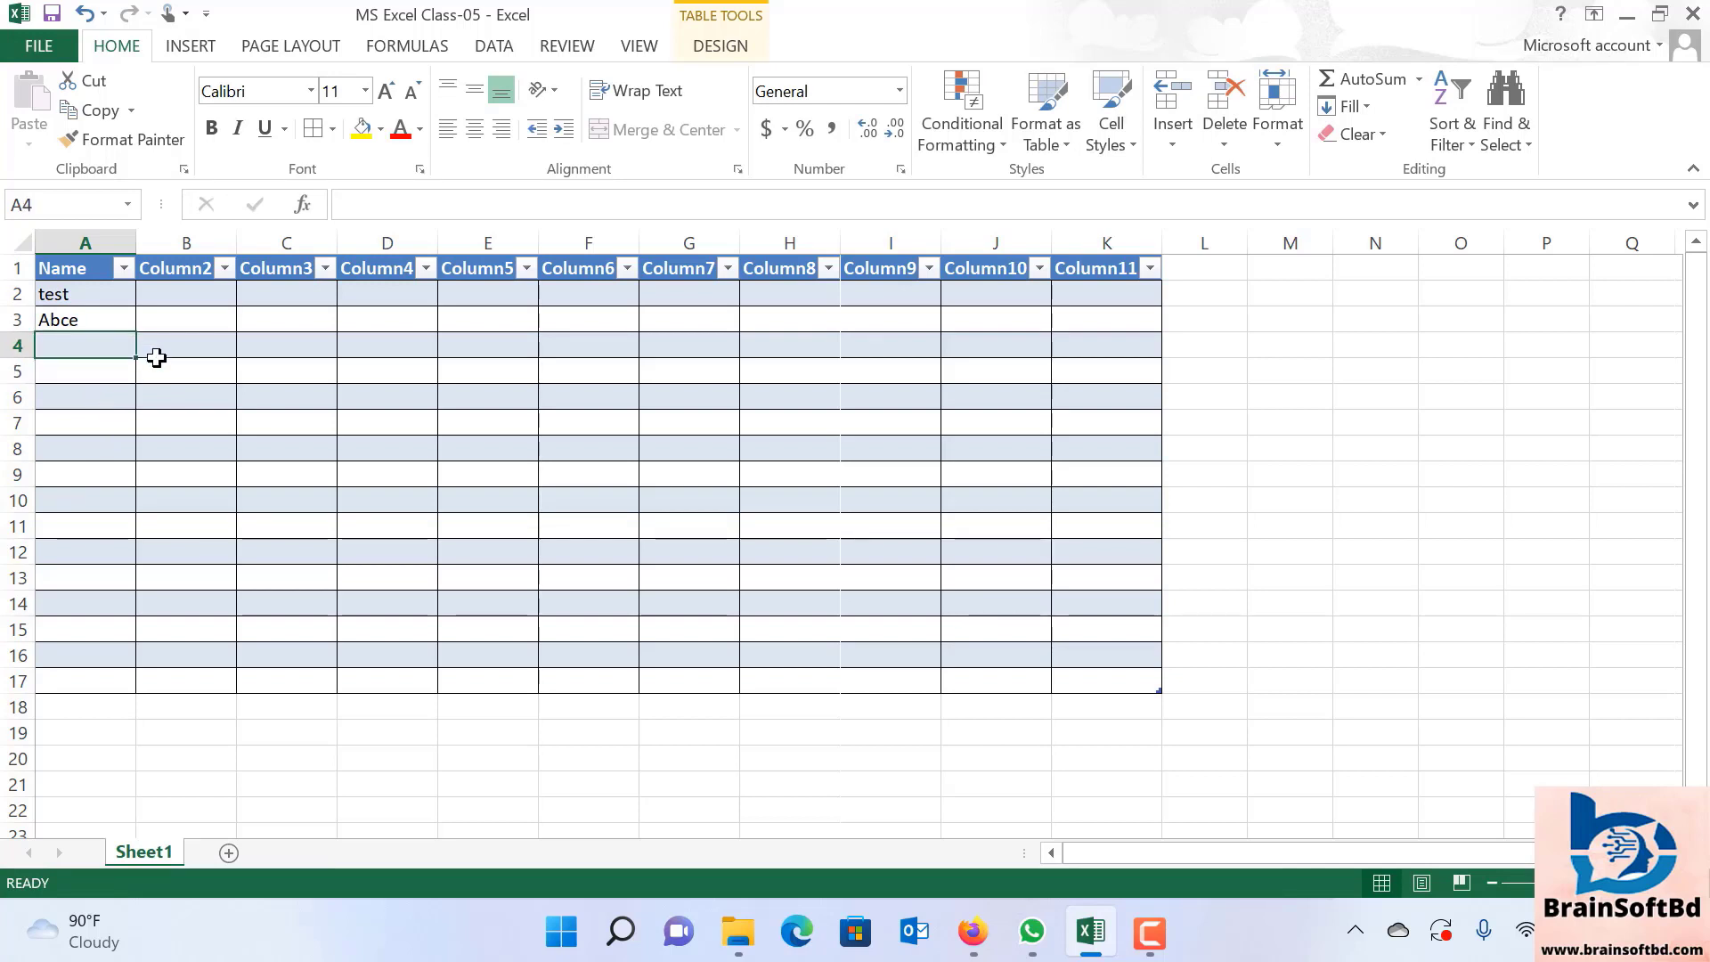
type("dog")
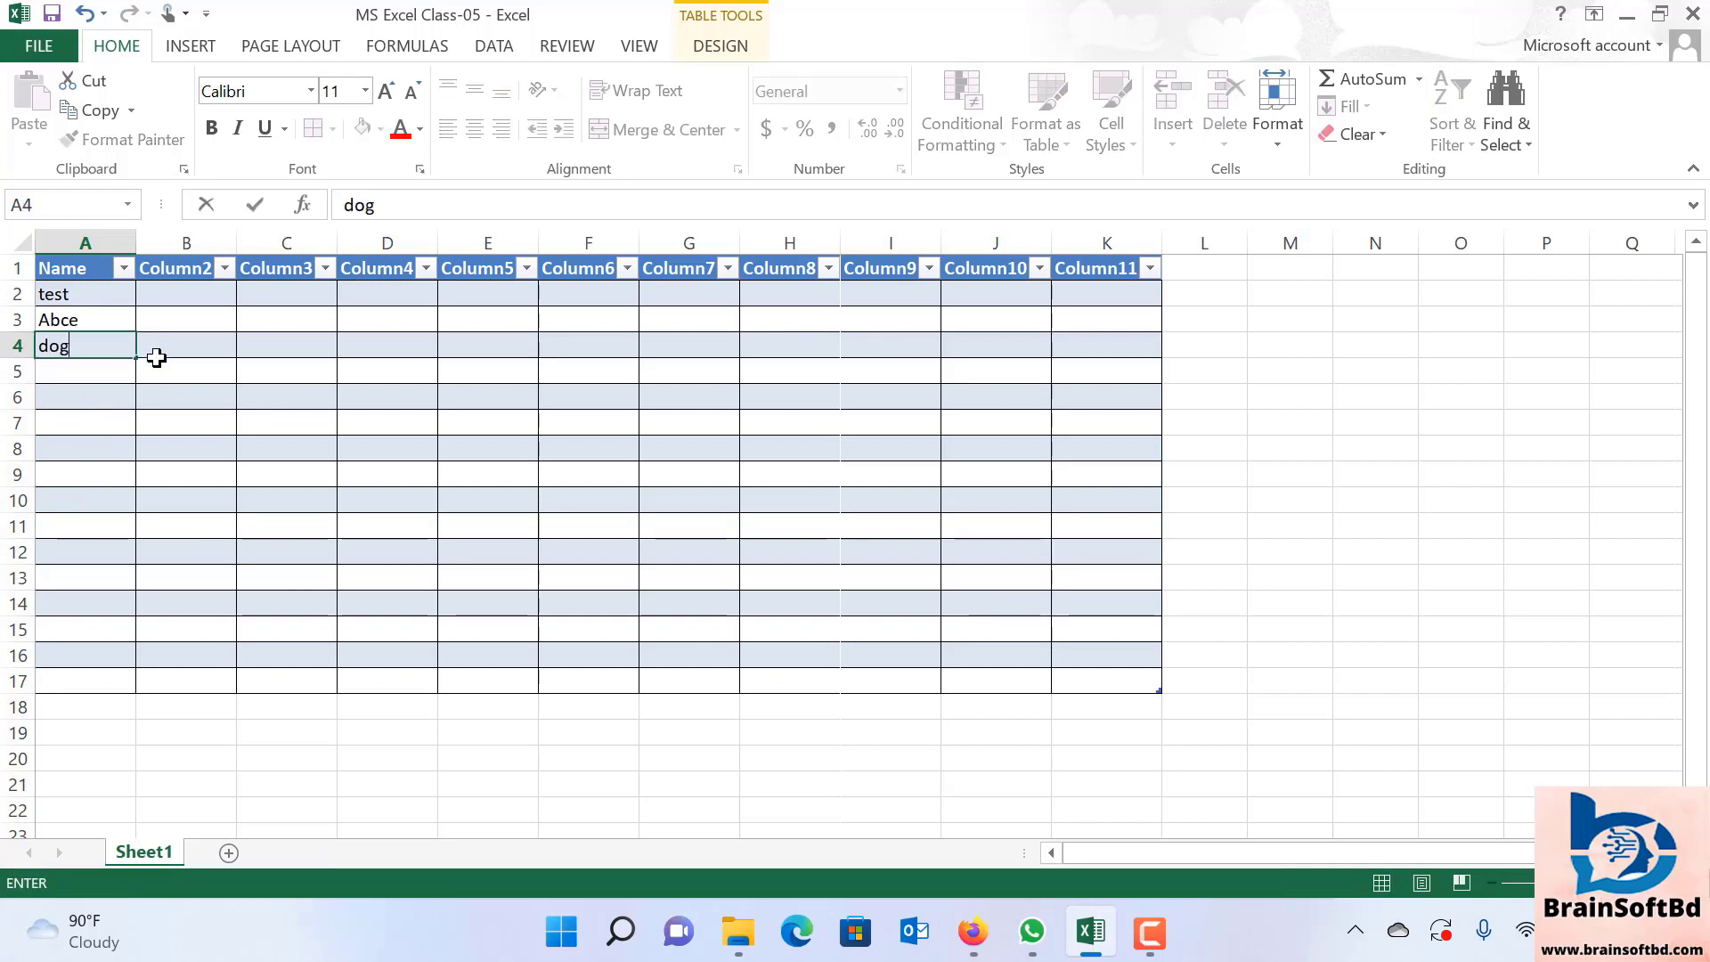
left_click(98, 365)
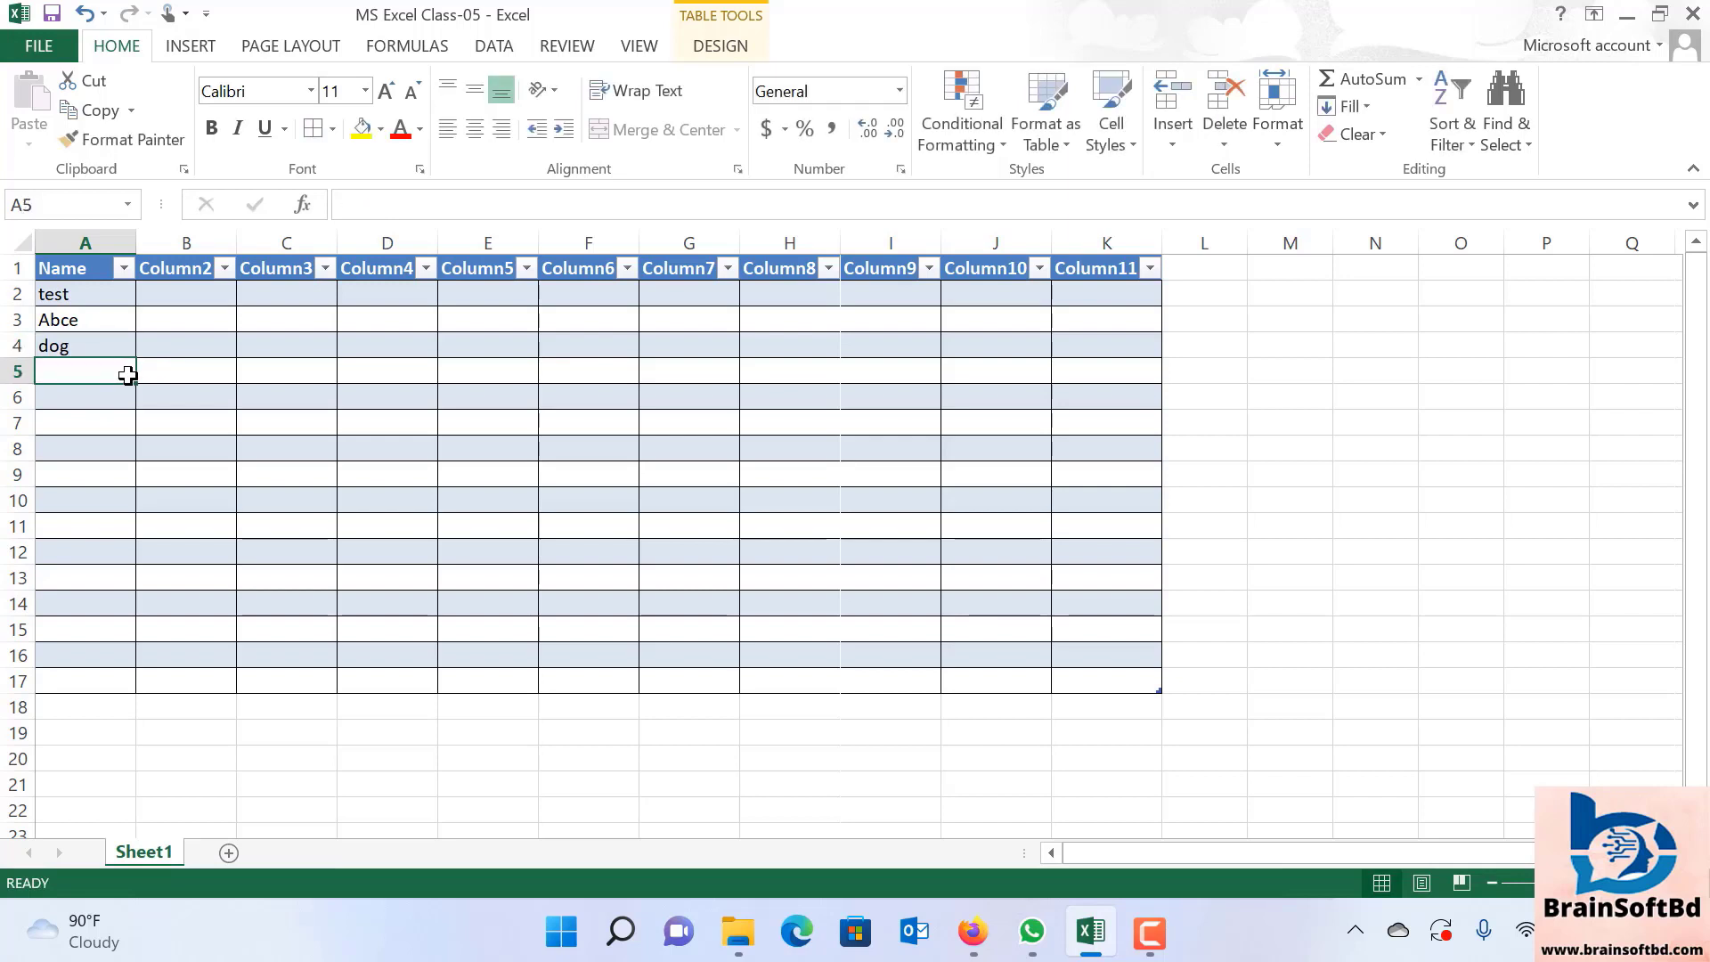
type("noz")
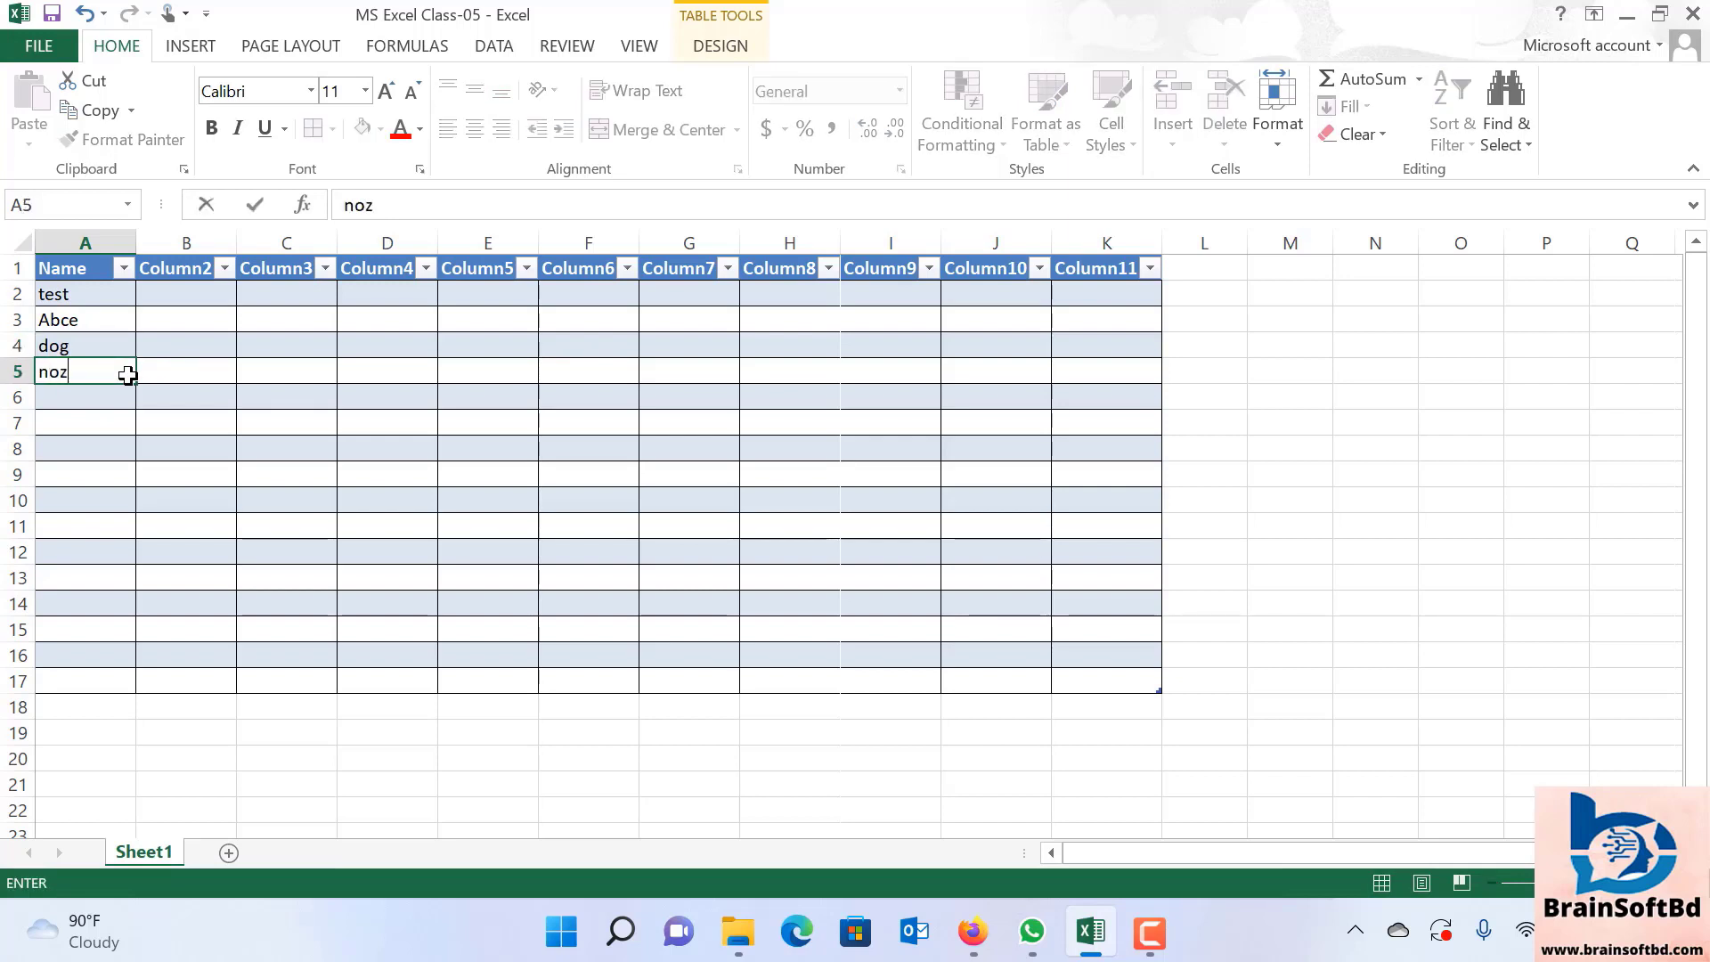
type("e")
key("Return")
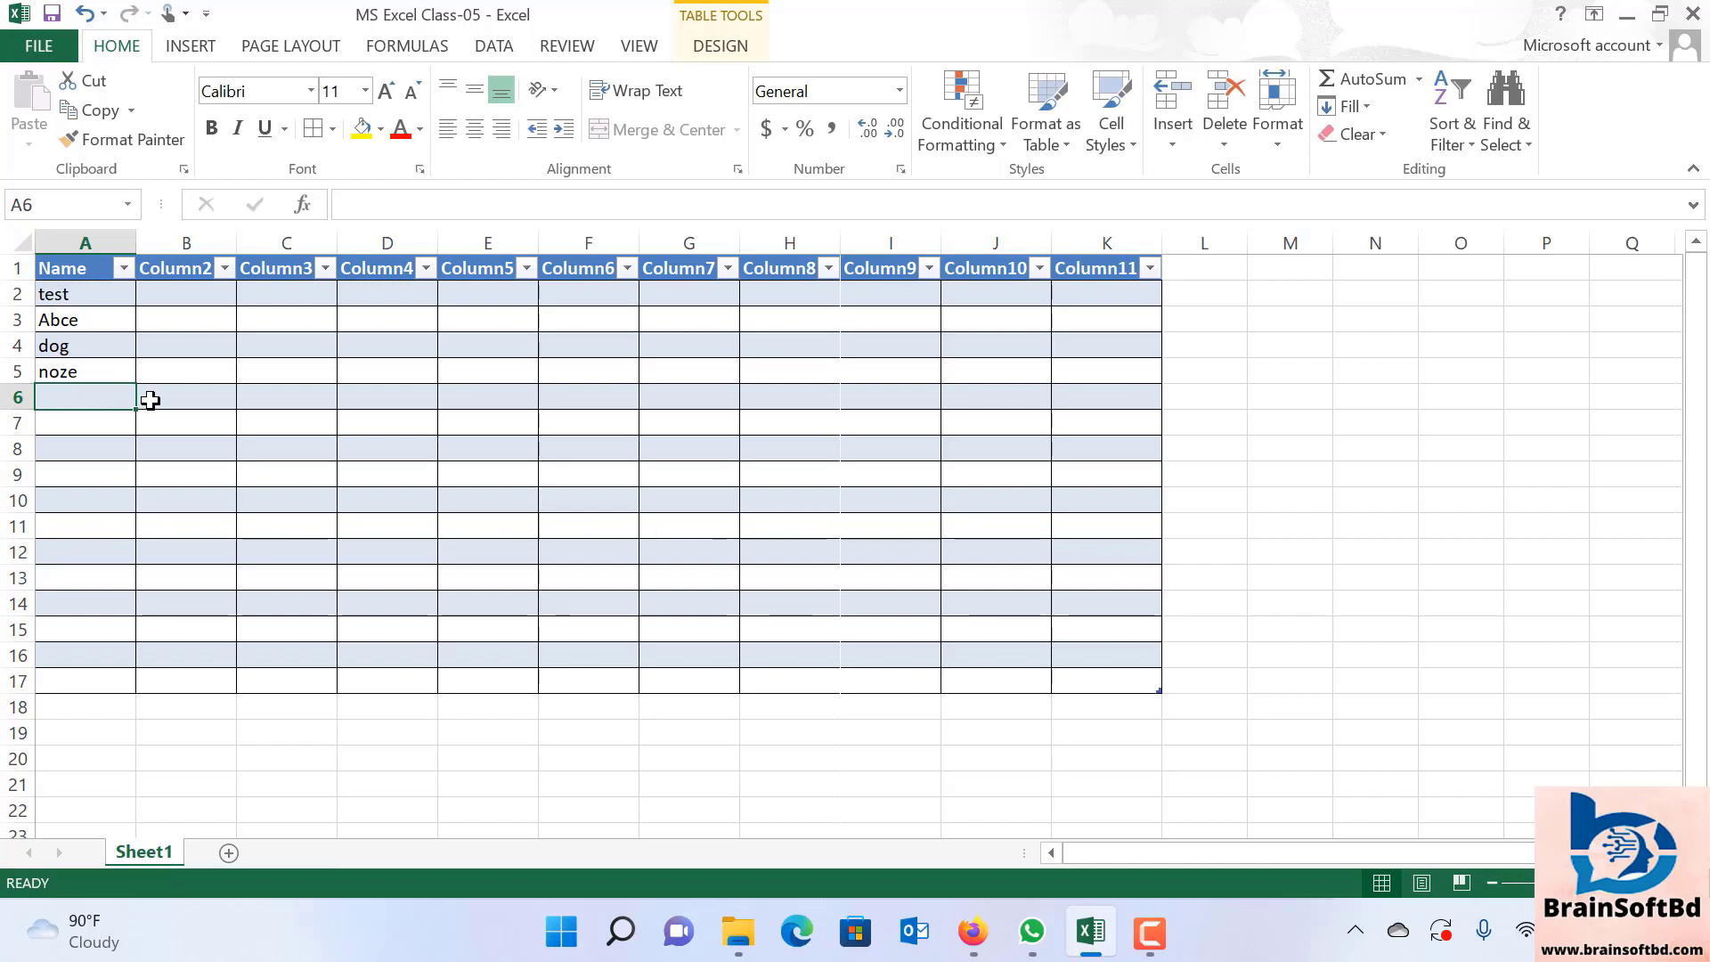
type("help")
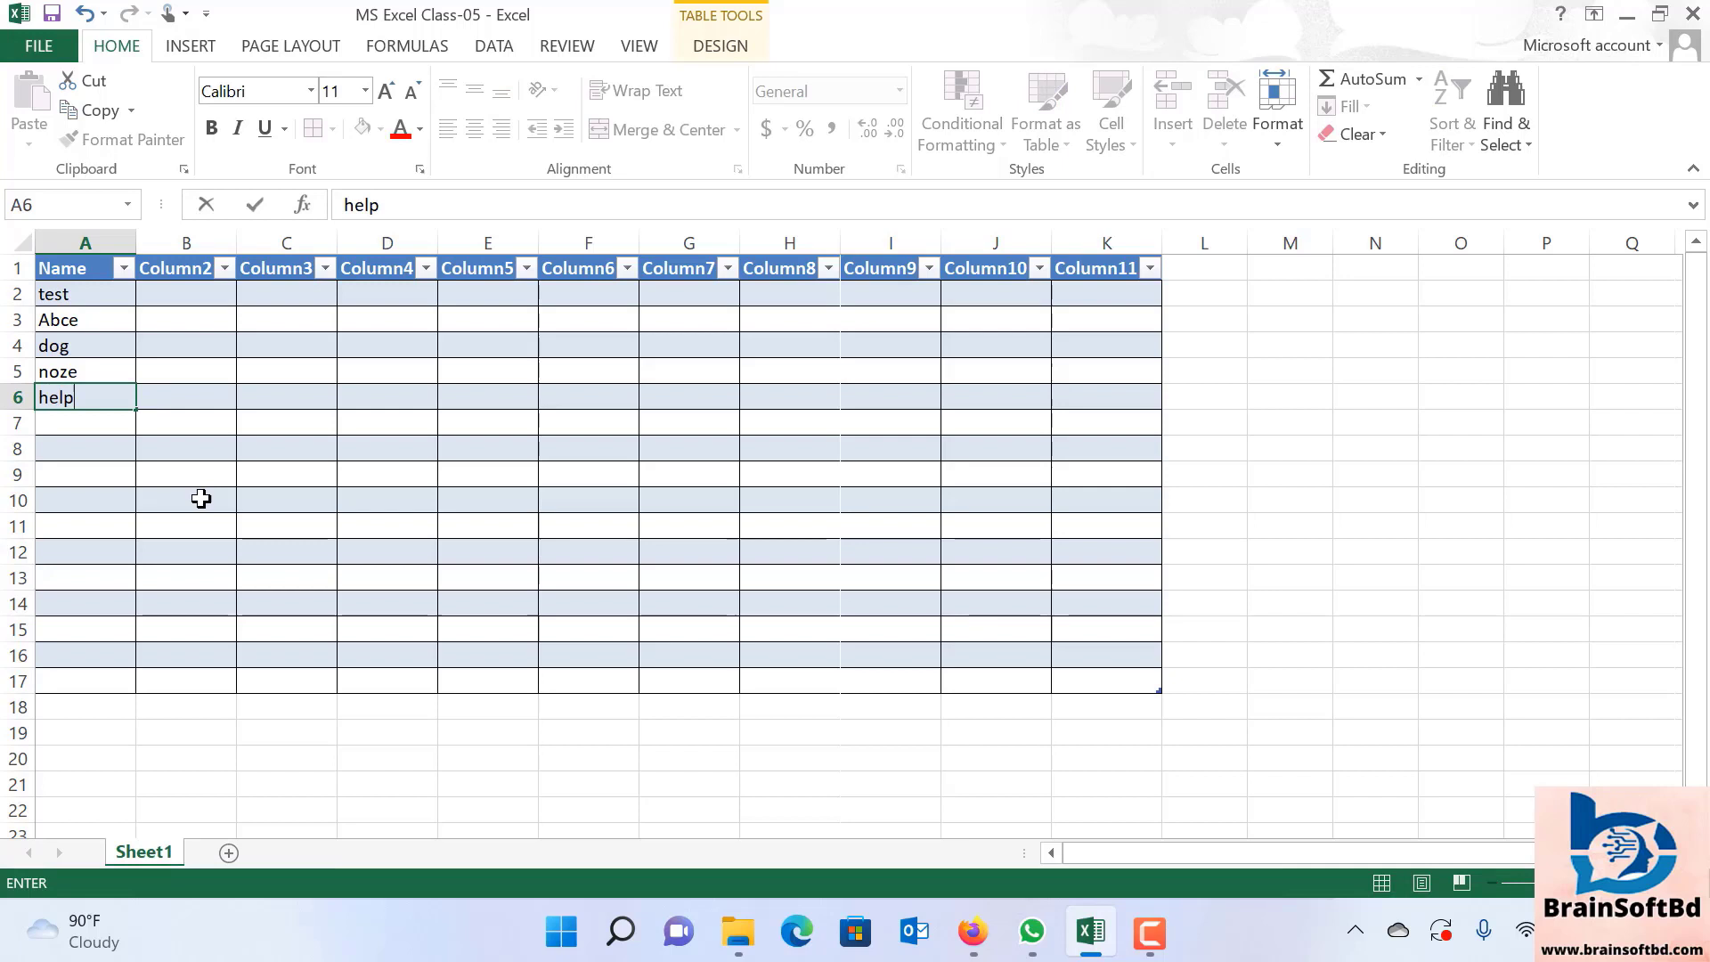
left_click_drag(198, 496, 187, 551)
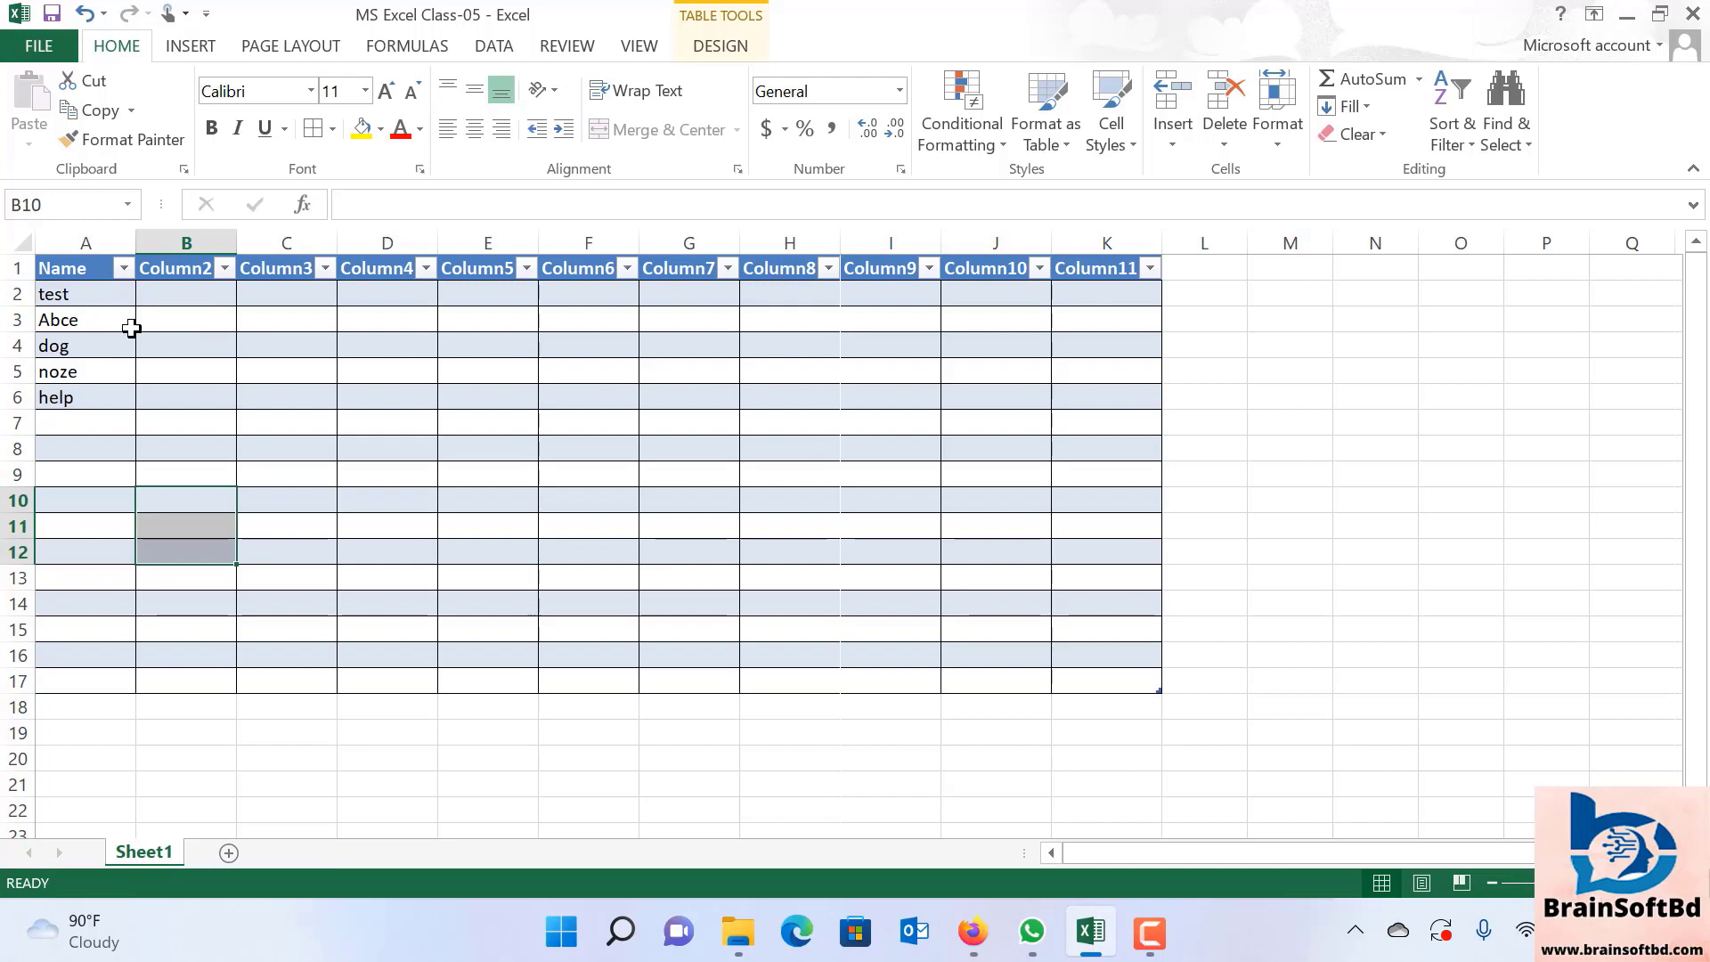
left_click(67, 323)
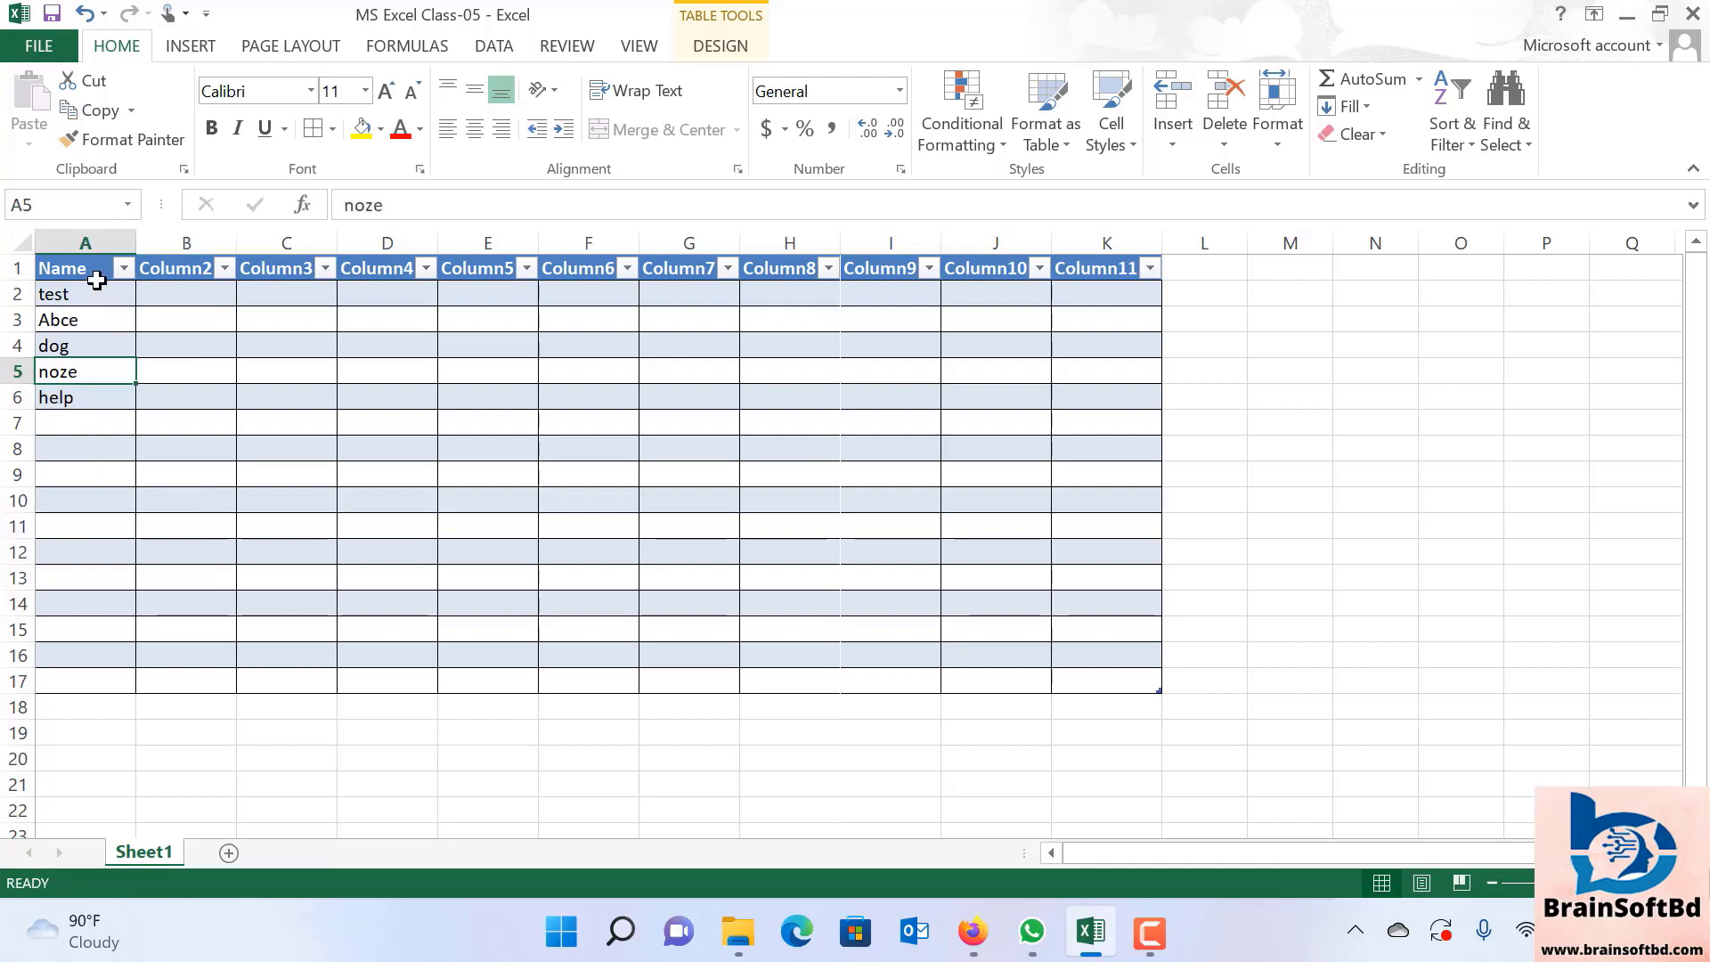
Select the names from A2 down the Name column.
left_click_drag(89, 293, 109, 401)
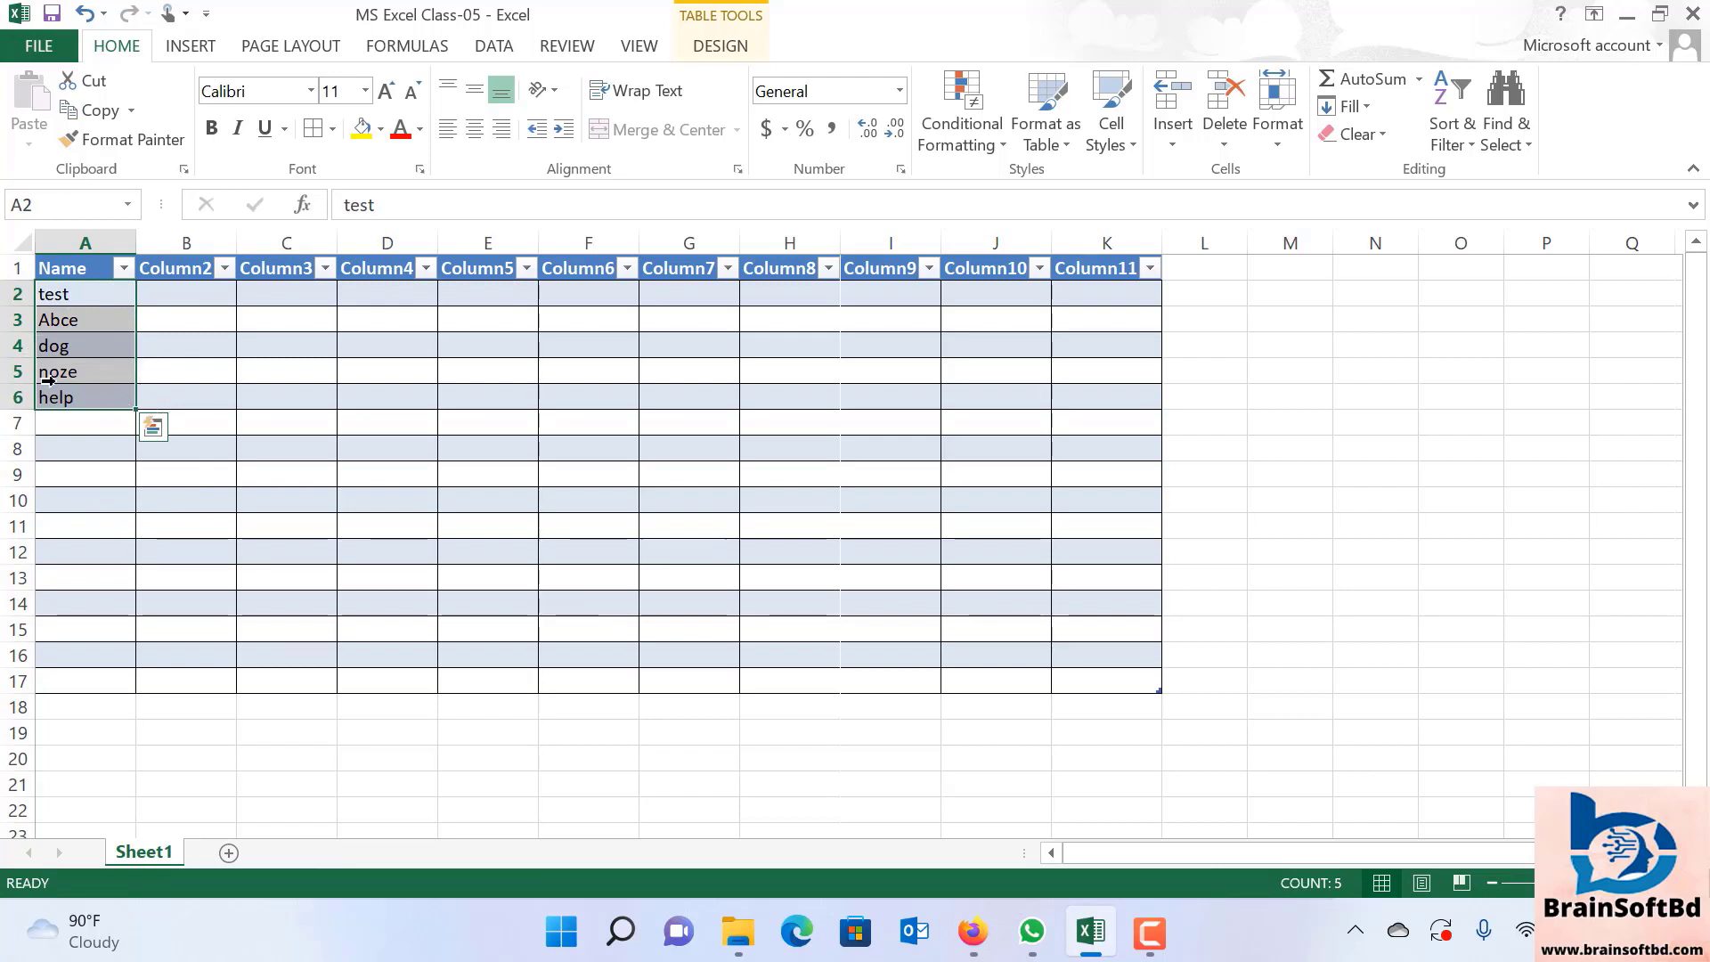
left_click(90, 317)
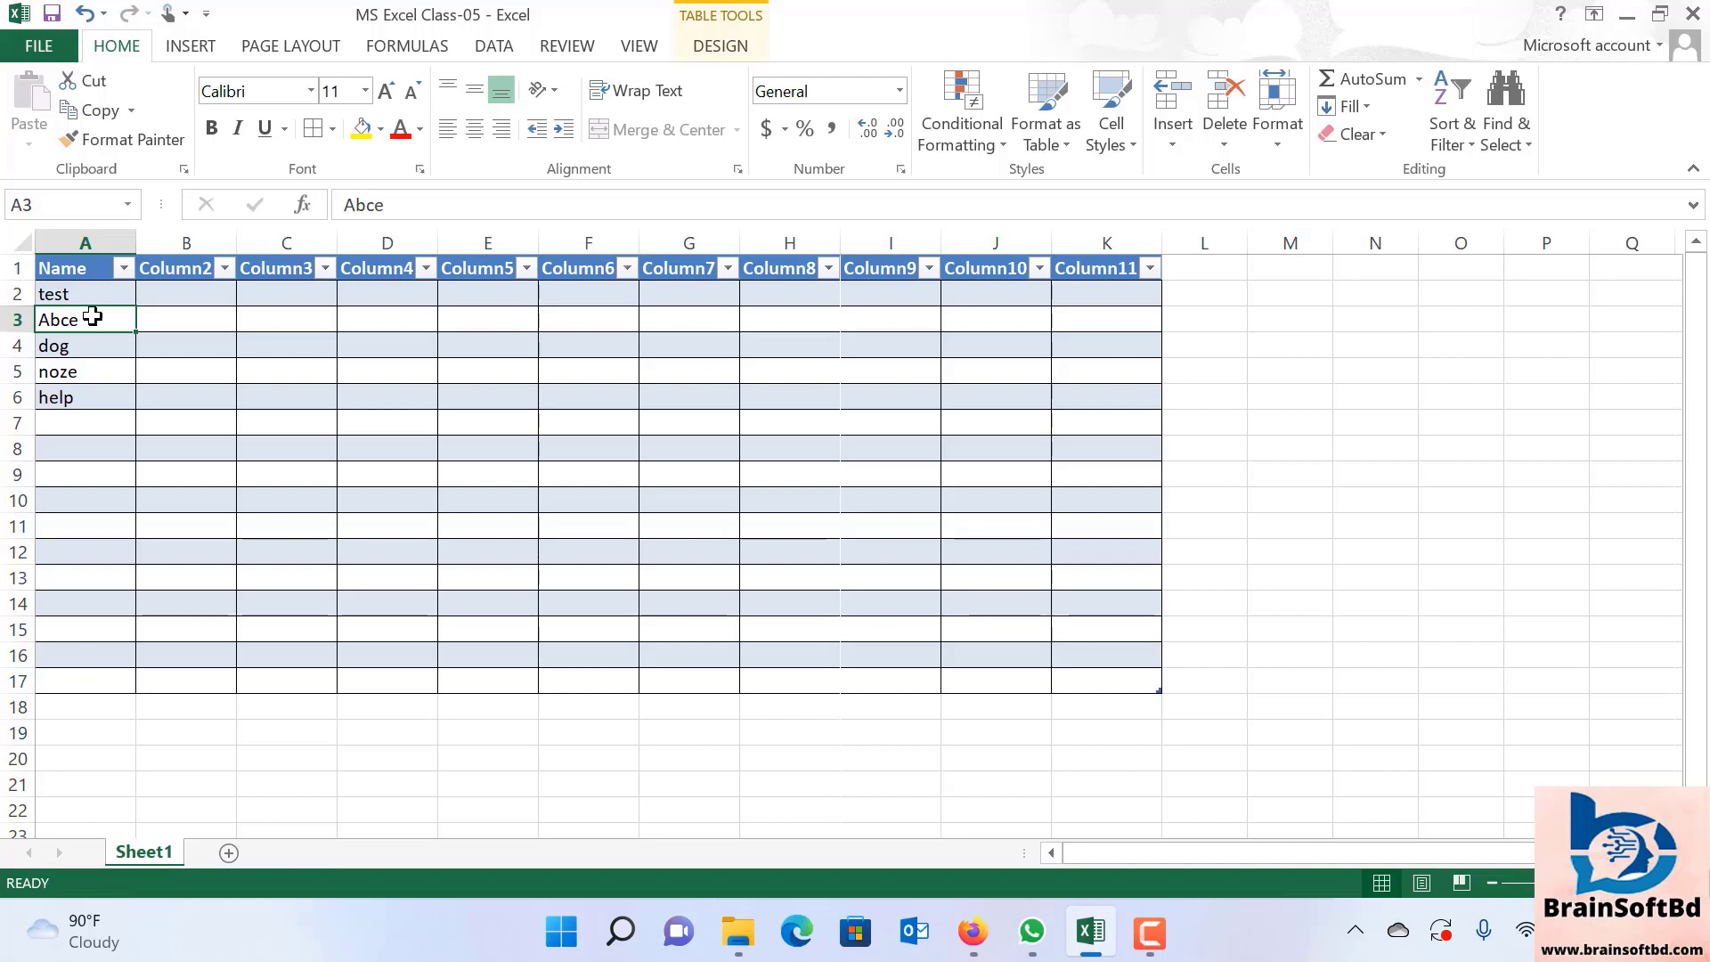
left_click(90, 416)
left_click_drag(78, 298, 98, 397)
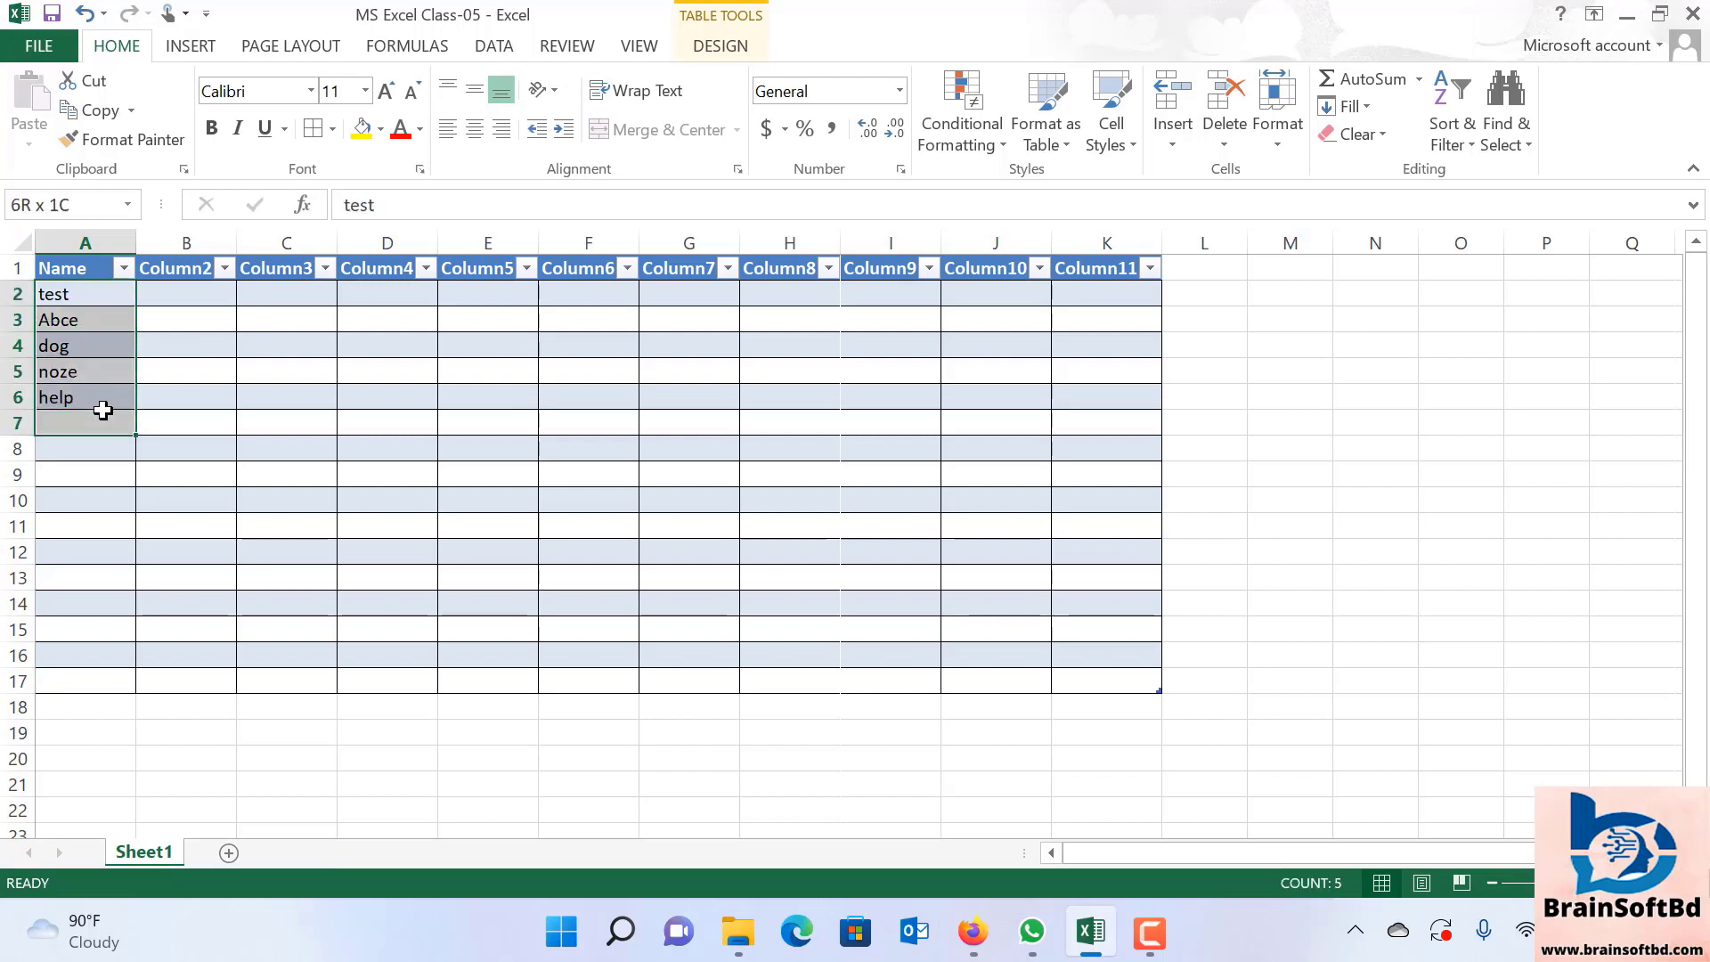
Sort the Name column A to Z, giving Abce, dog, help, noze, test.
left_click(125, 268)
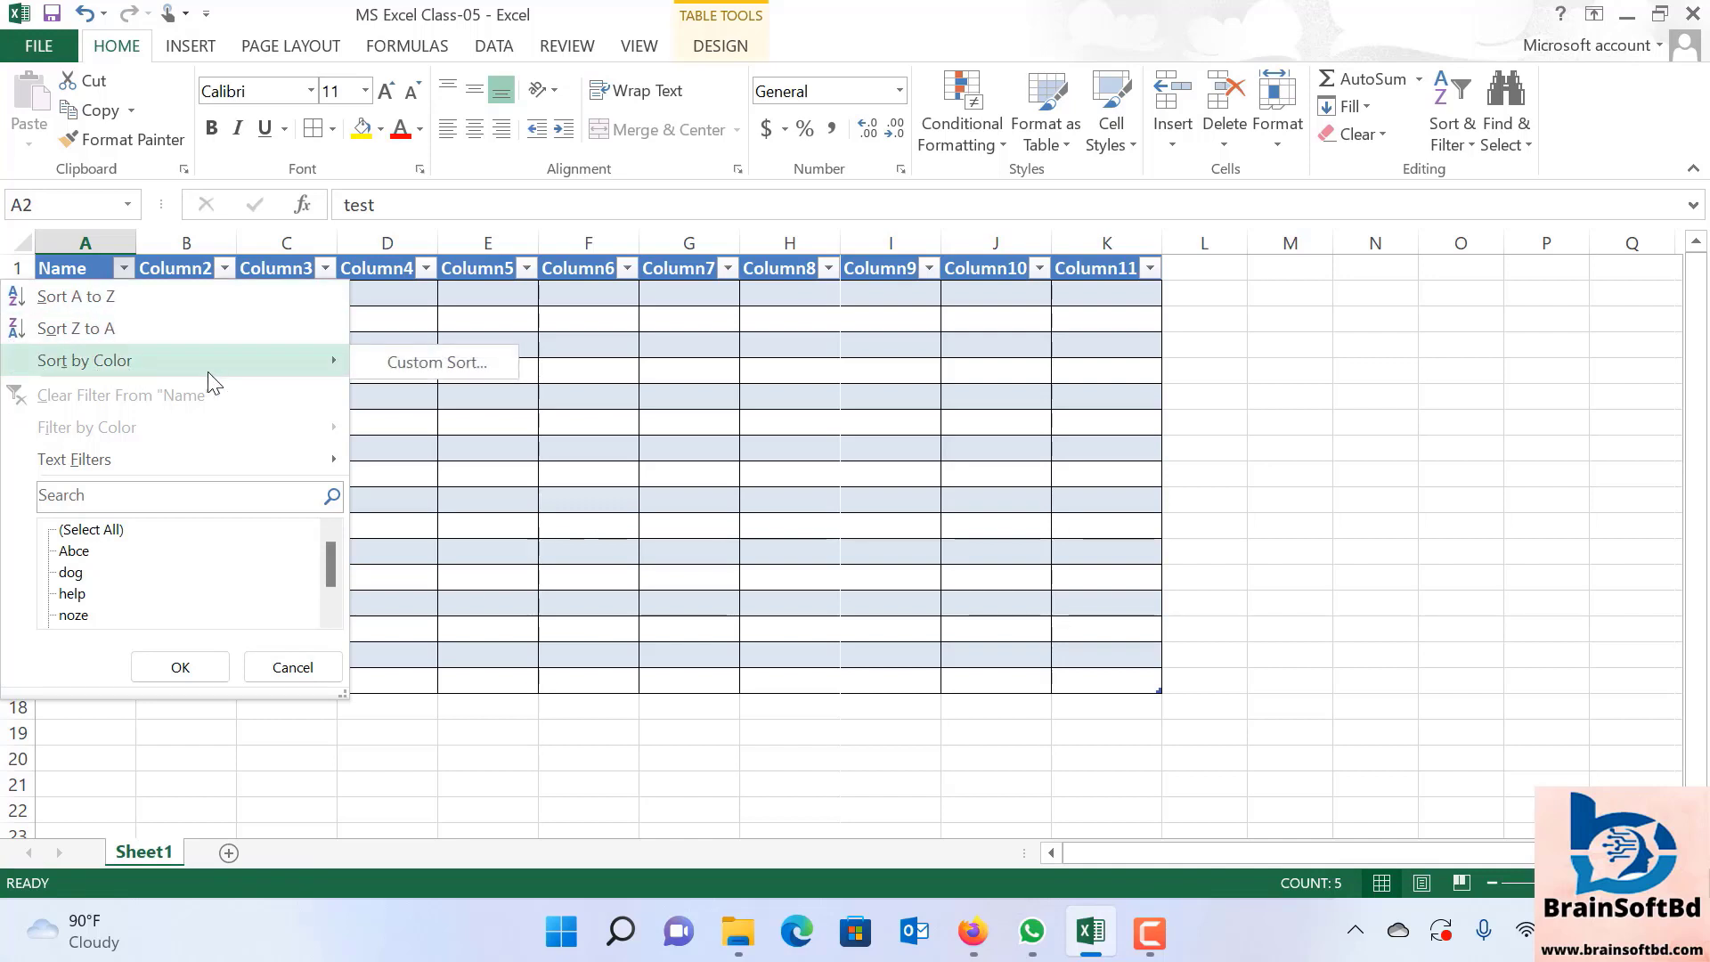
mouse_move(83, 360)
left_click(61, 301)
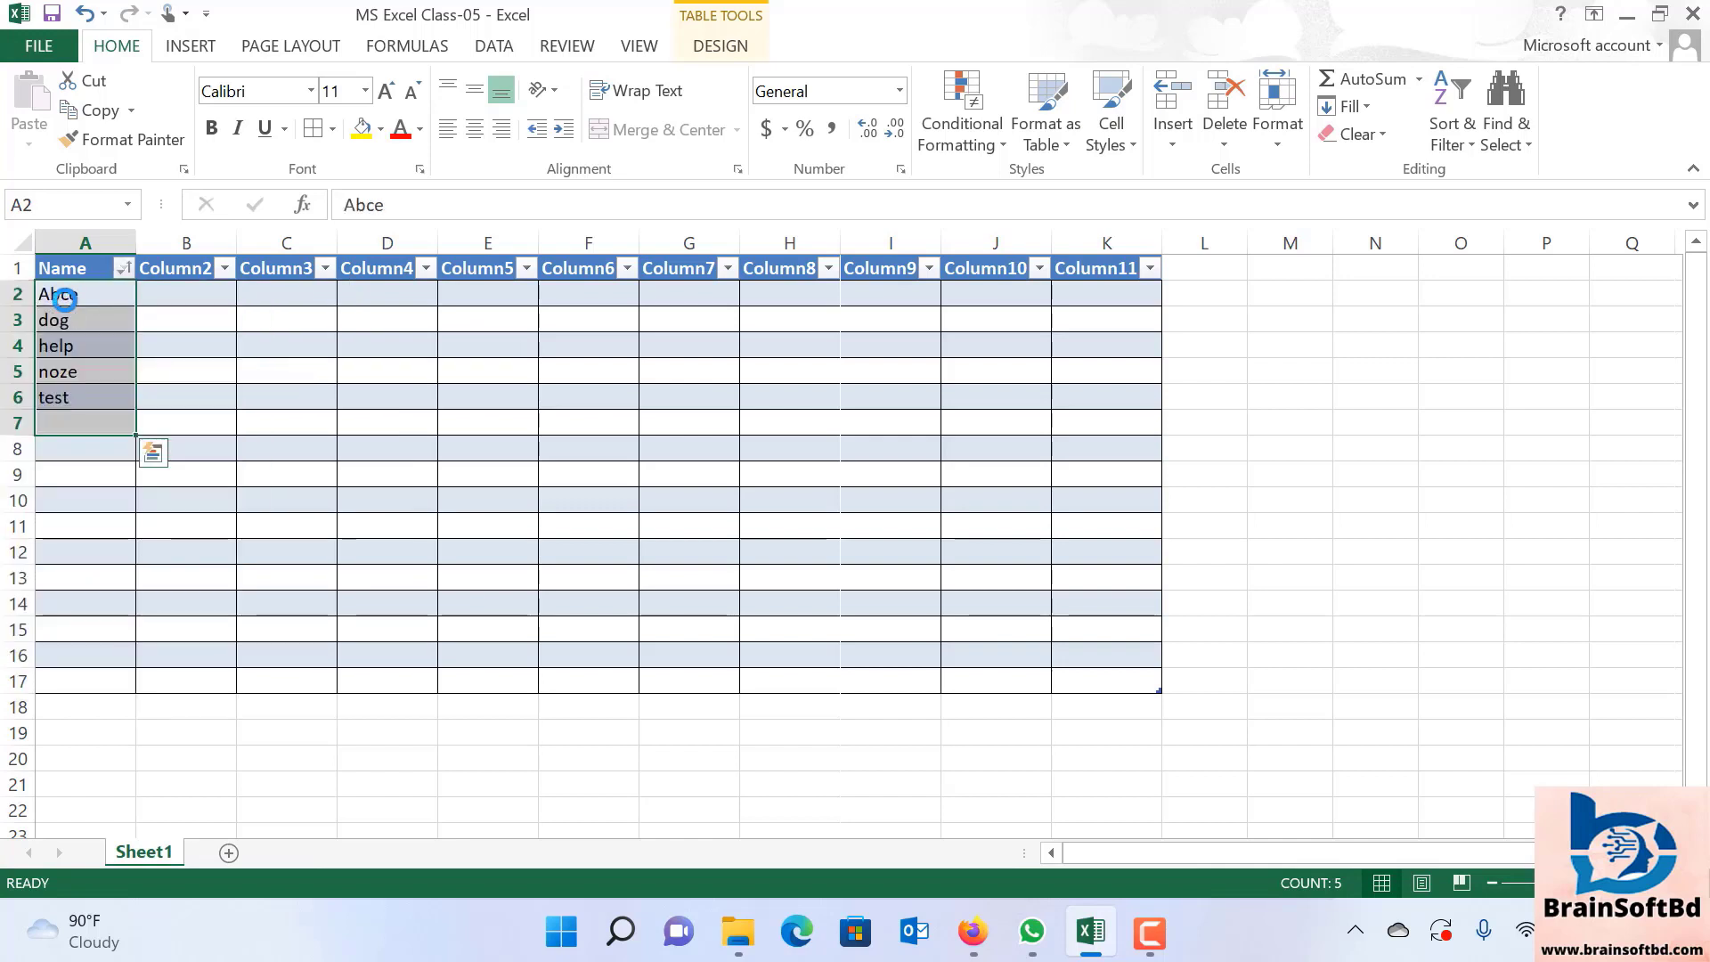
left_click(95, 285)
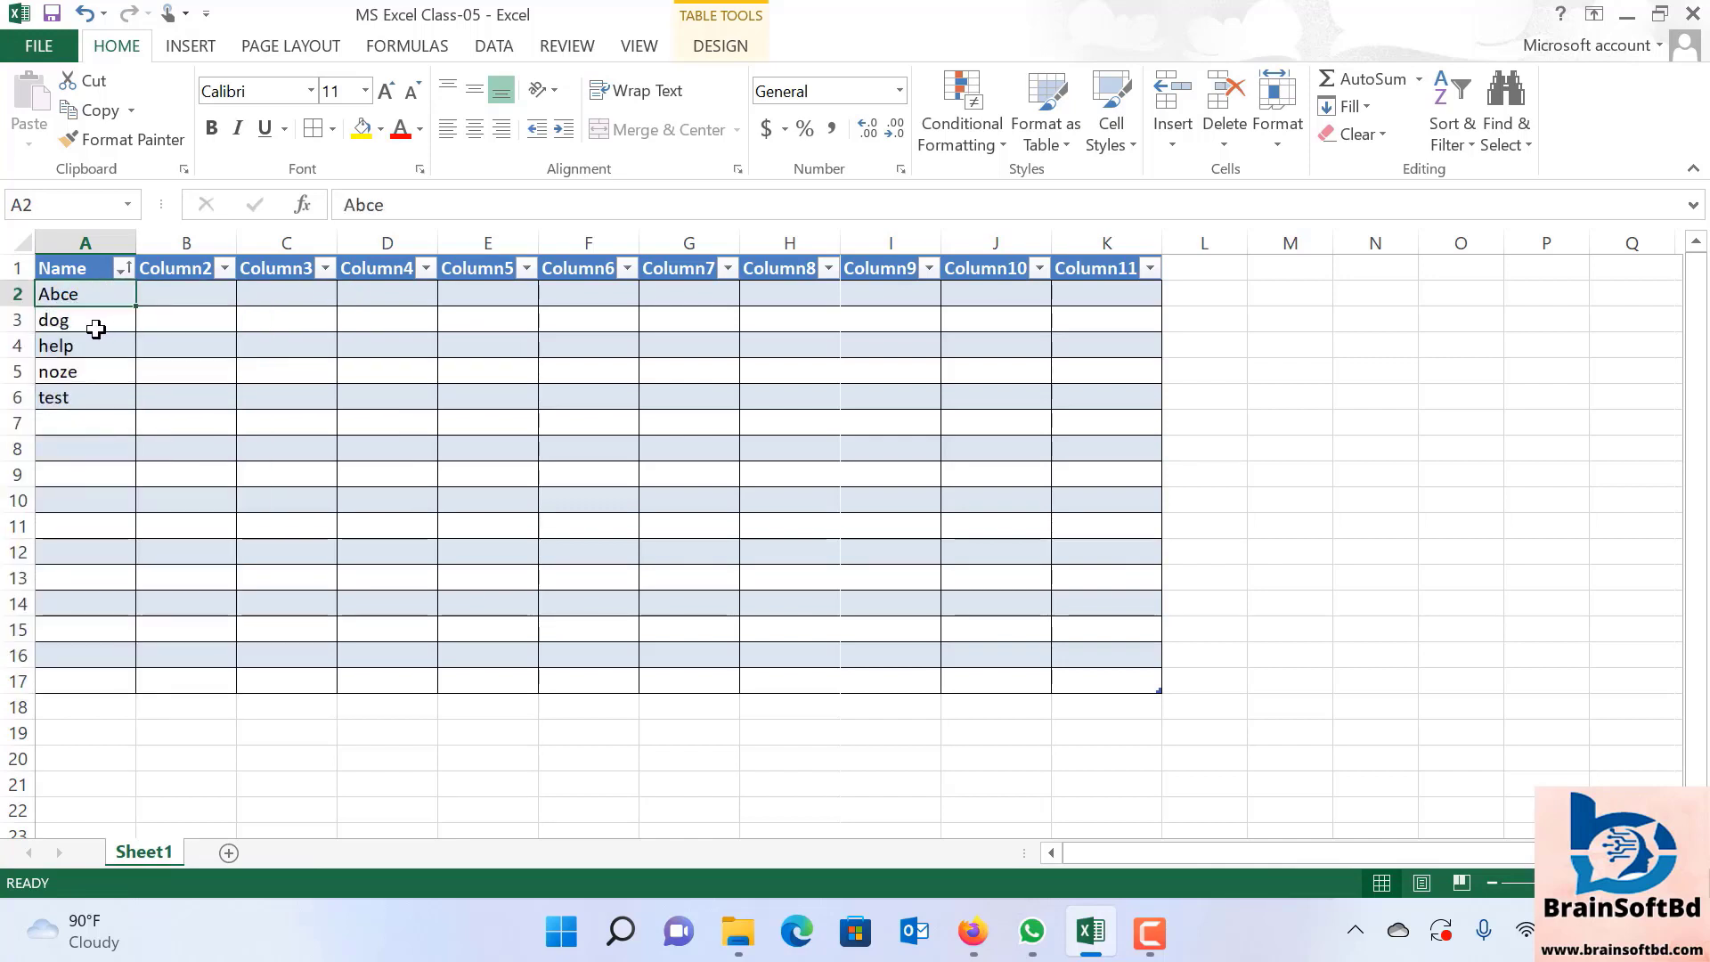
left_click(95, 328)
left_click(72, 350)
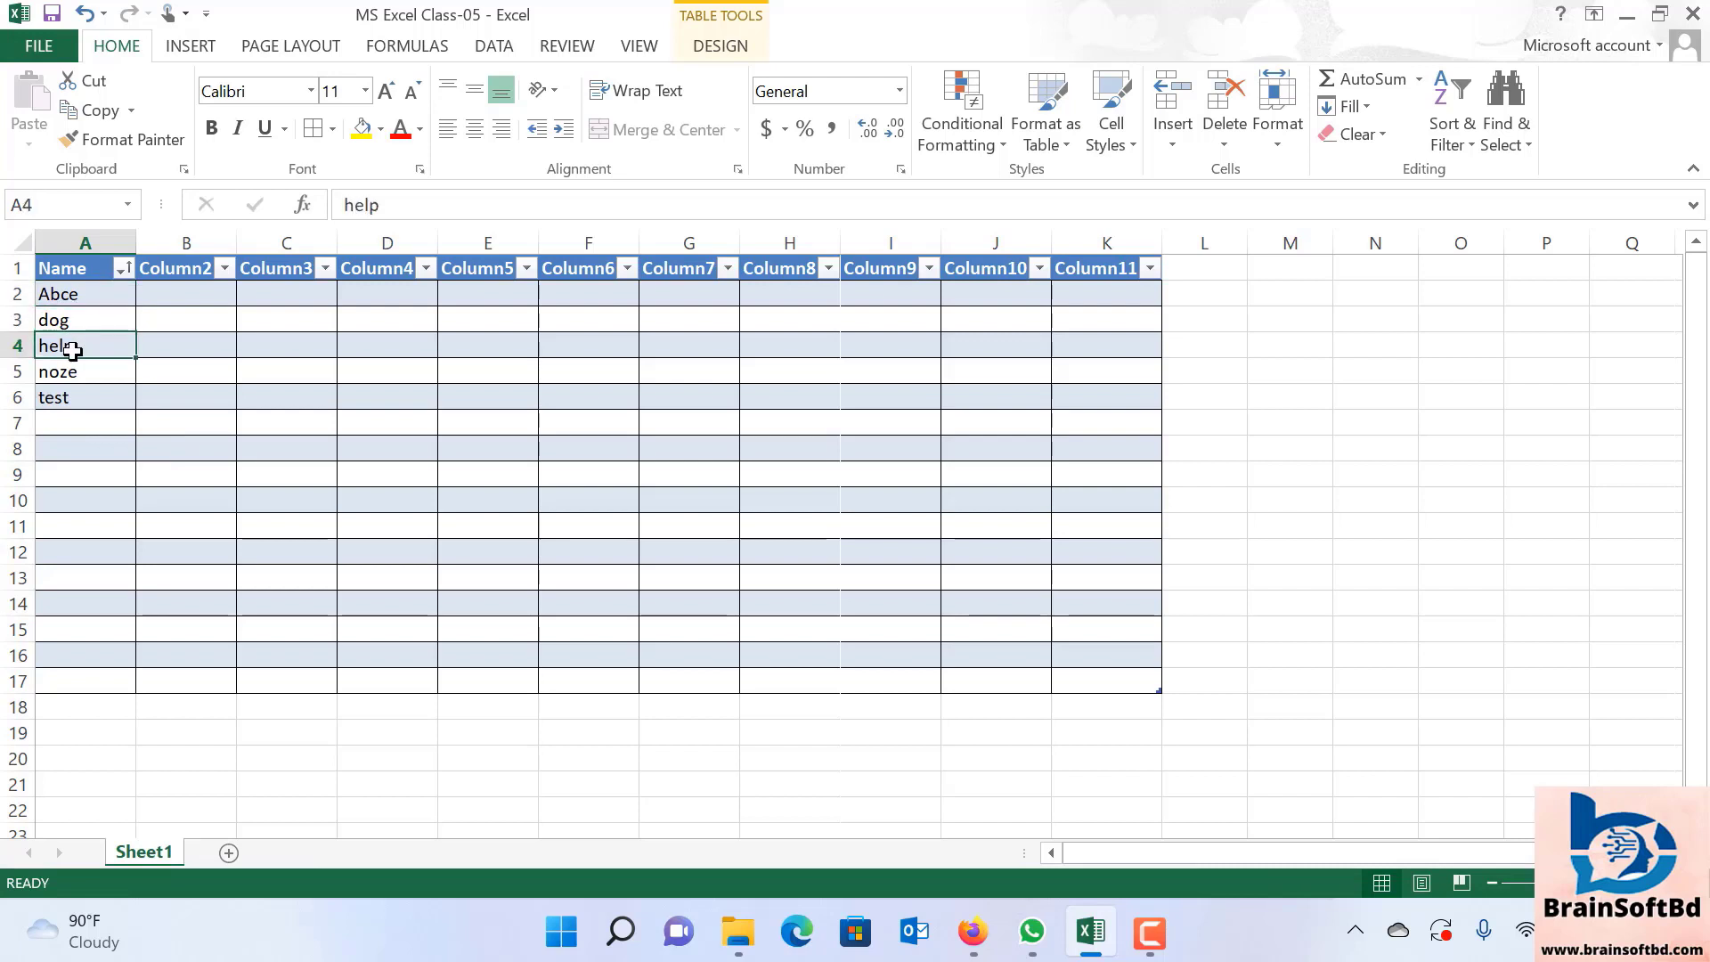
left_click(98, 368)
left_click(86, 399)
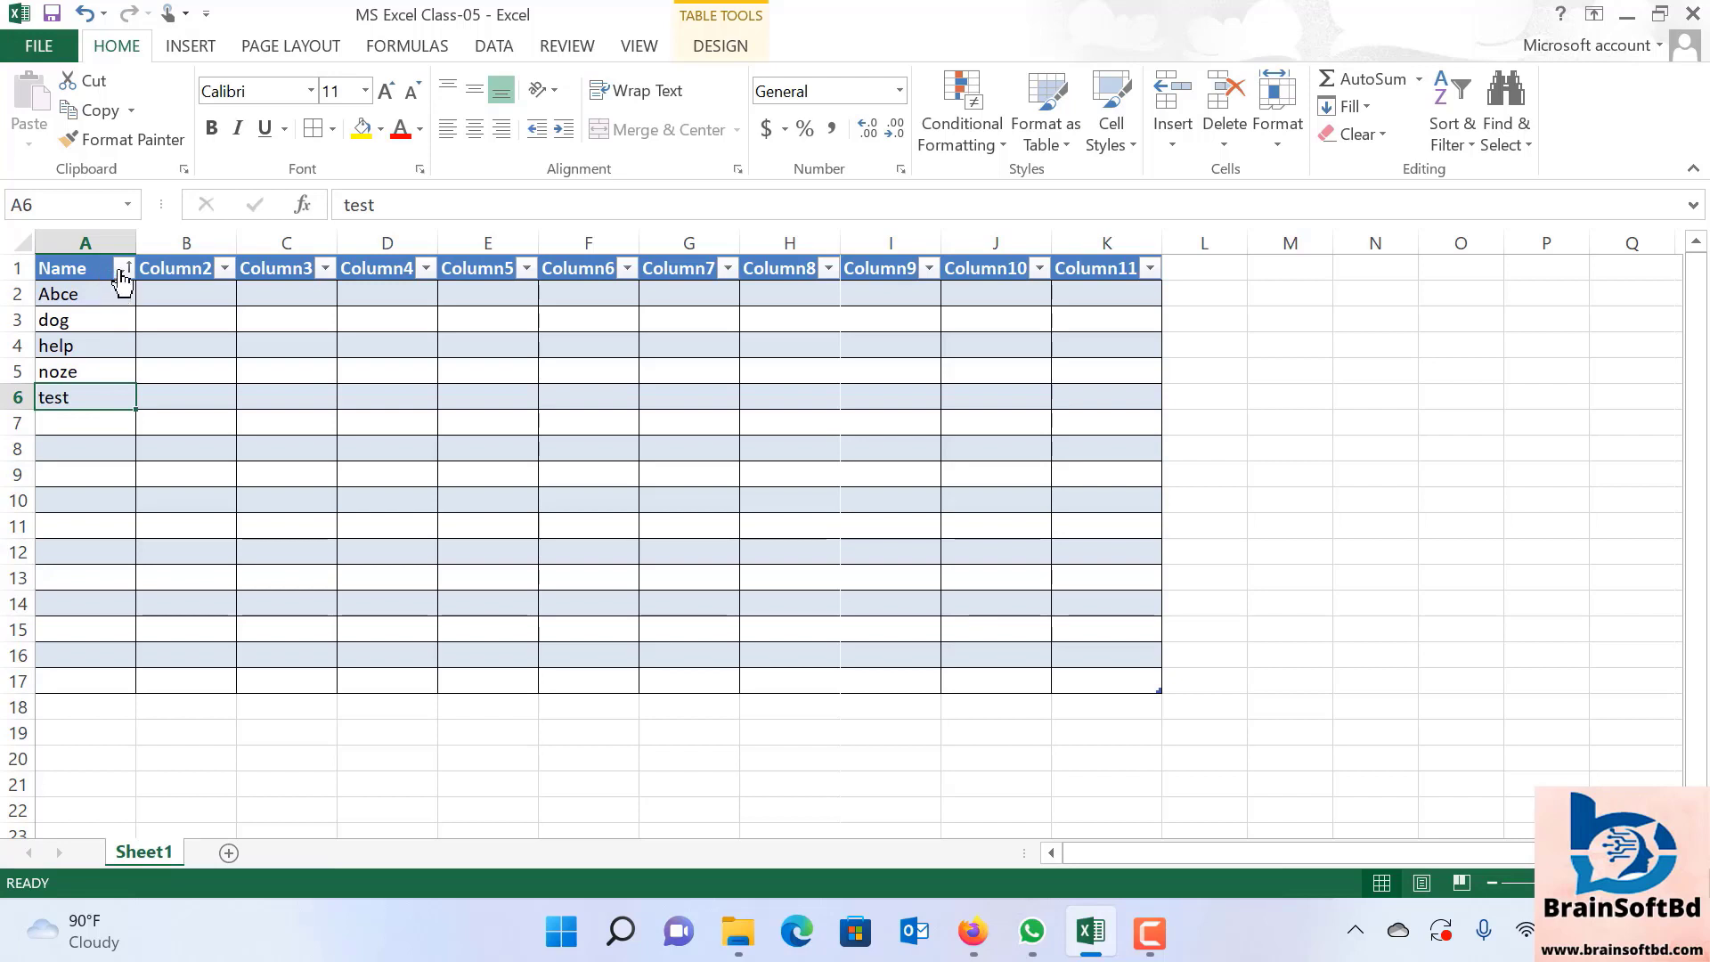
left_click(122, 268)
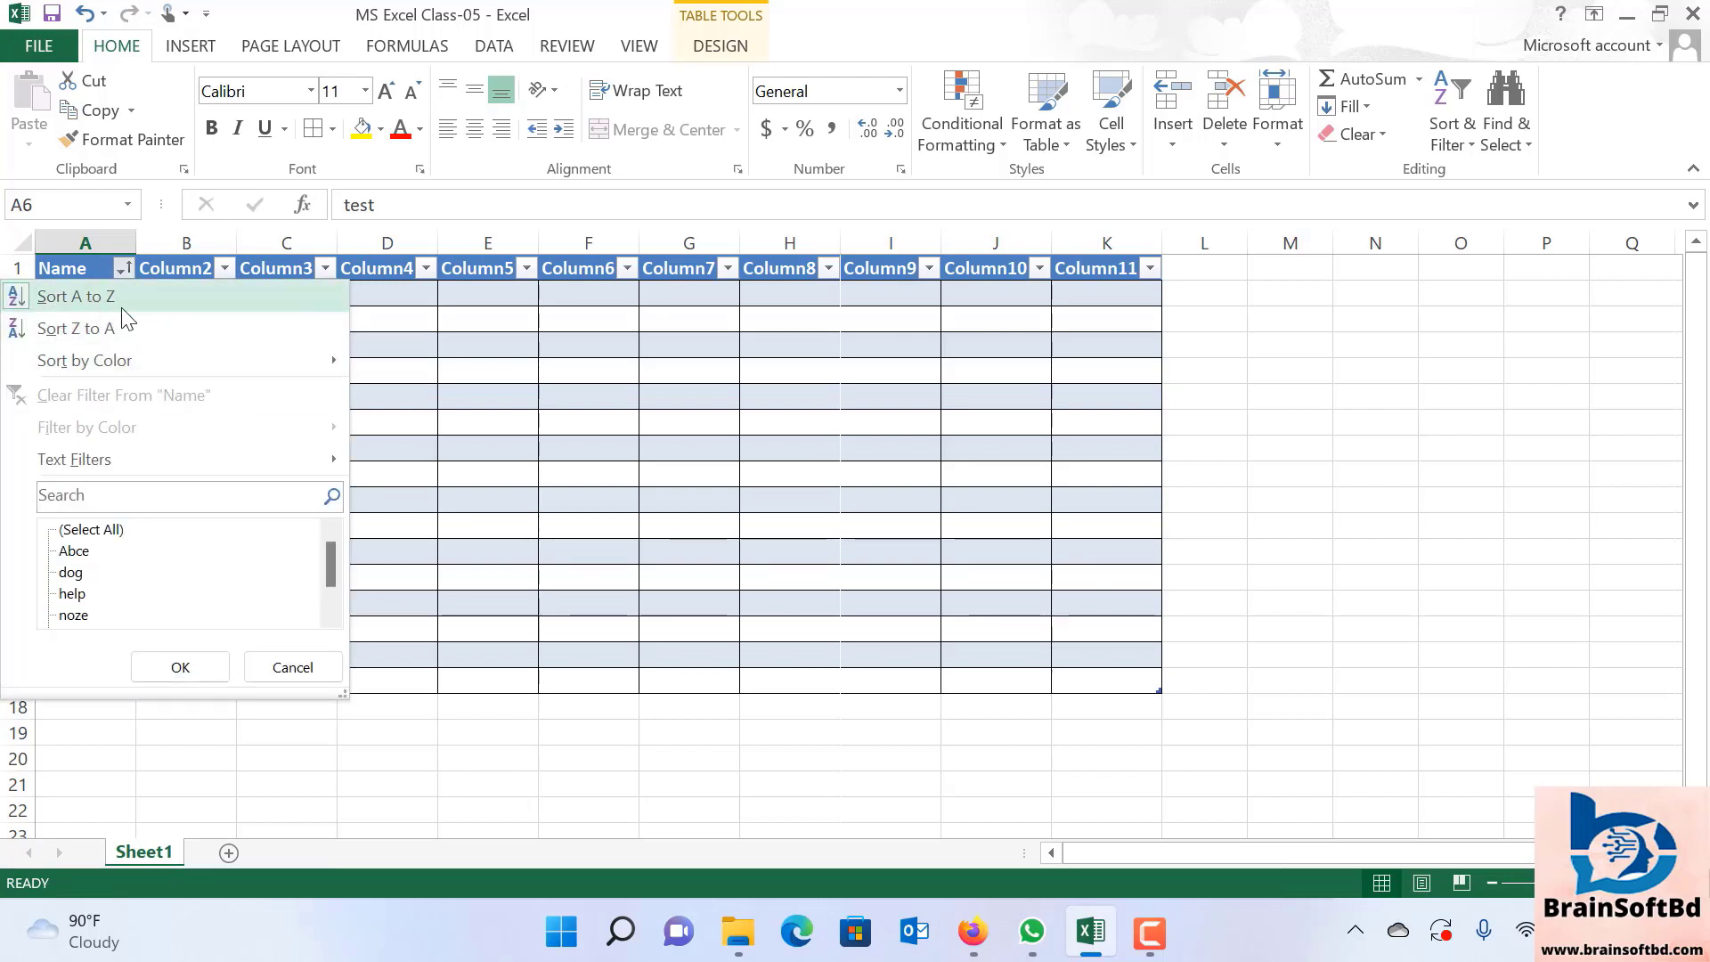
left_click(180, 667)
Select column A, column K and row 17 areas, ending with the whole range A1:L19.
left_click_drag(89, 294, 110, 708)
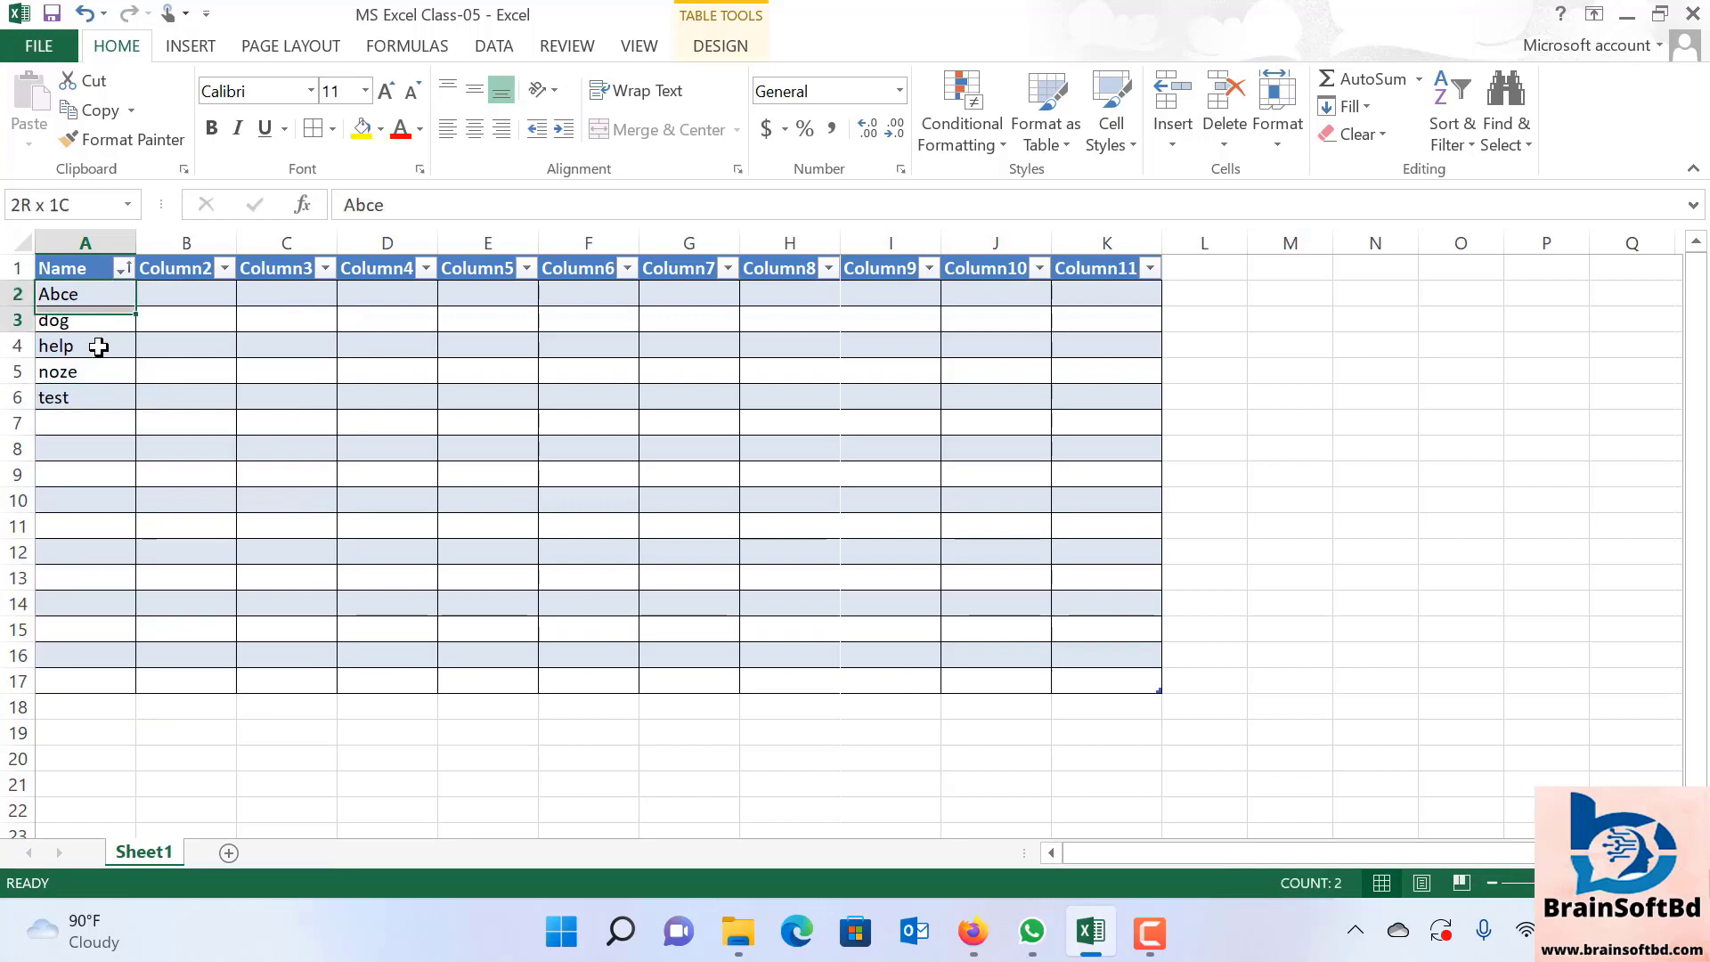
left_click(289, 730)
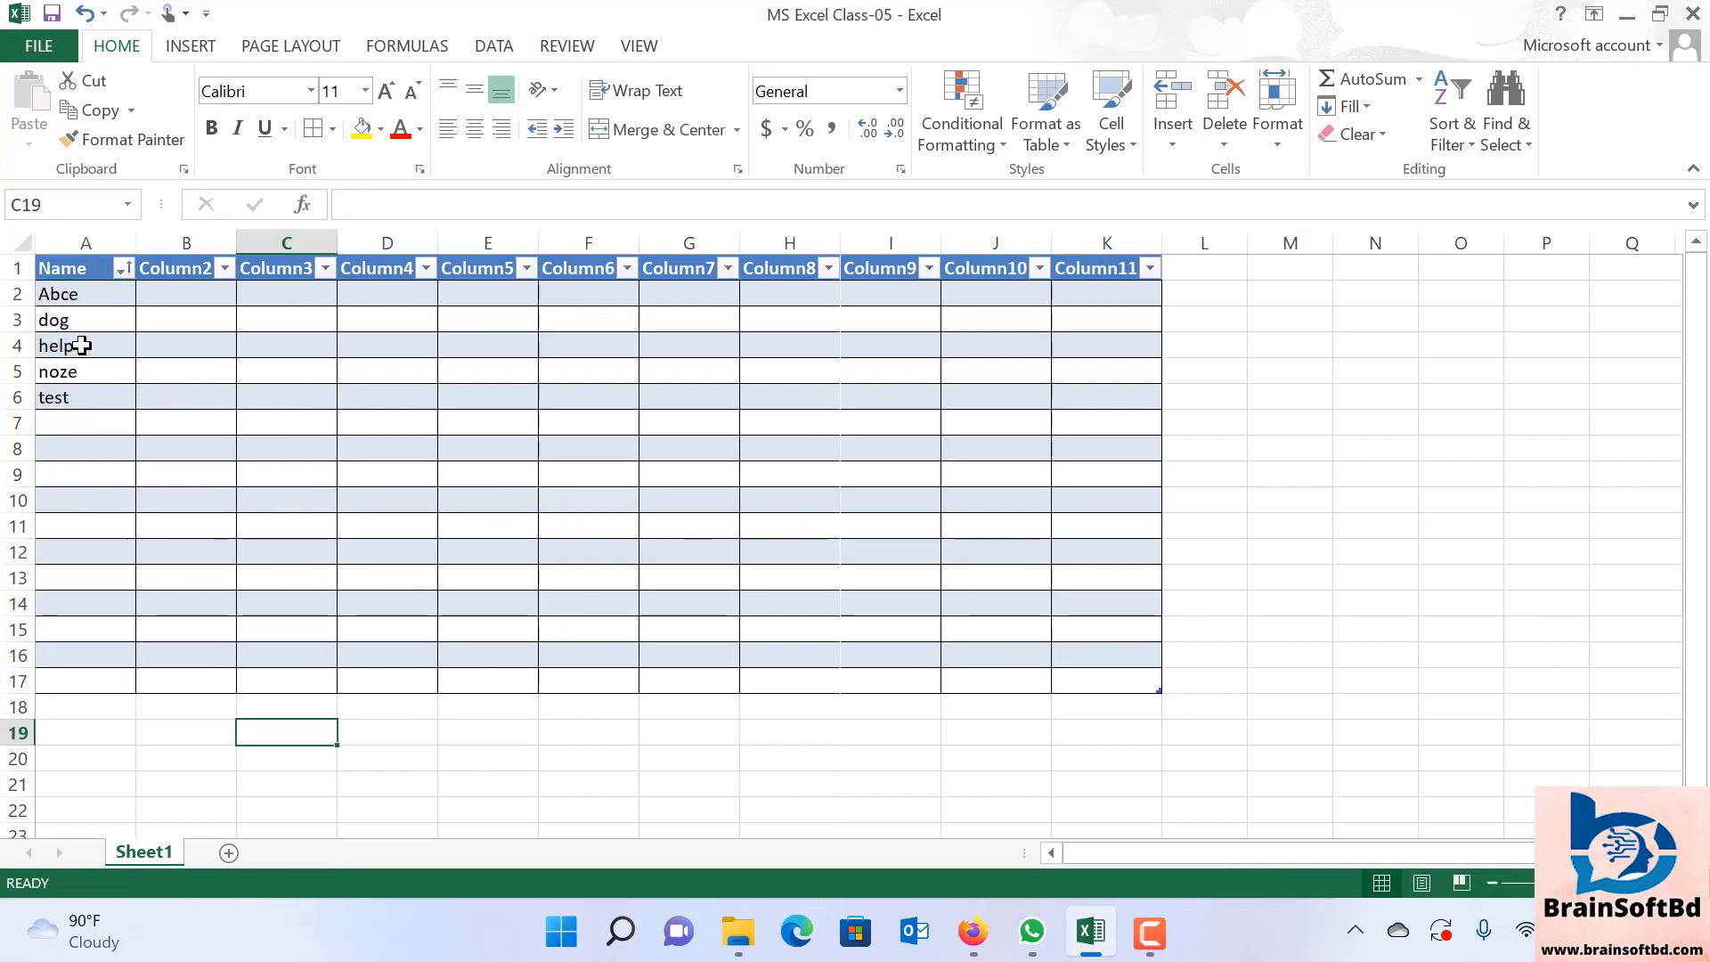
left_click(119, 316)
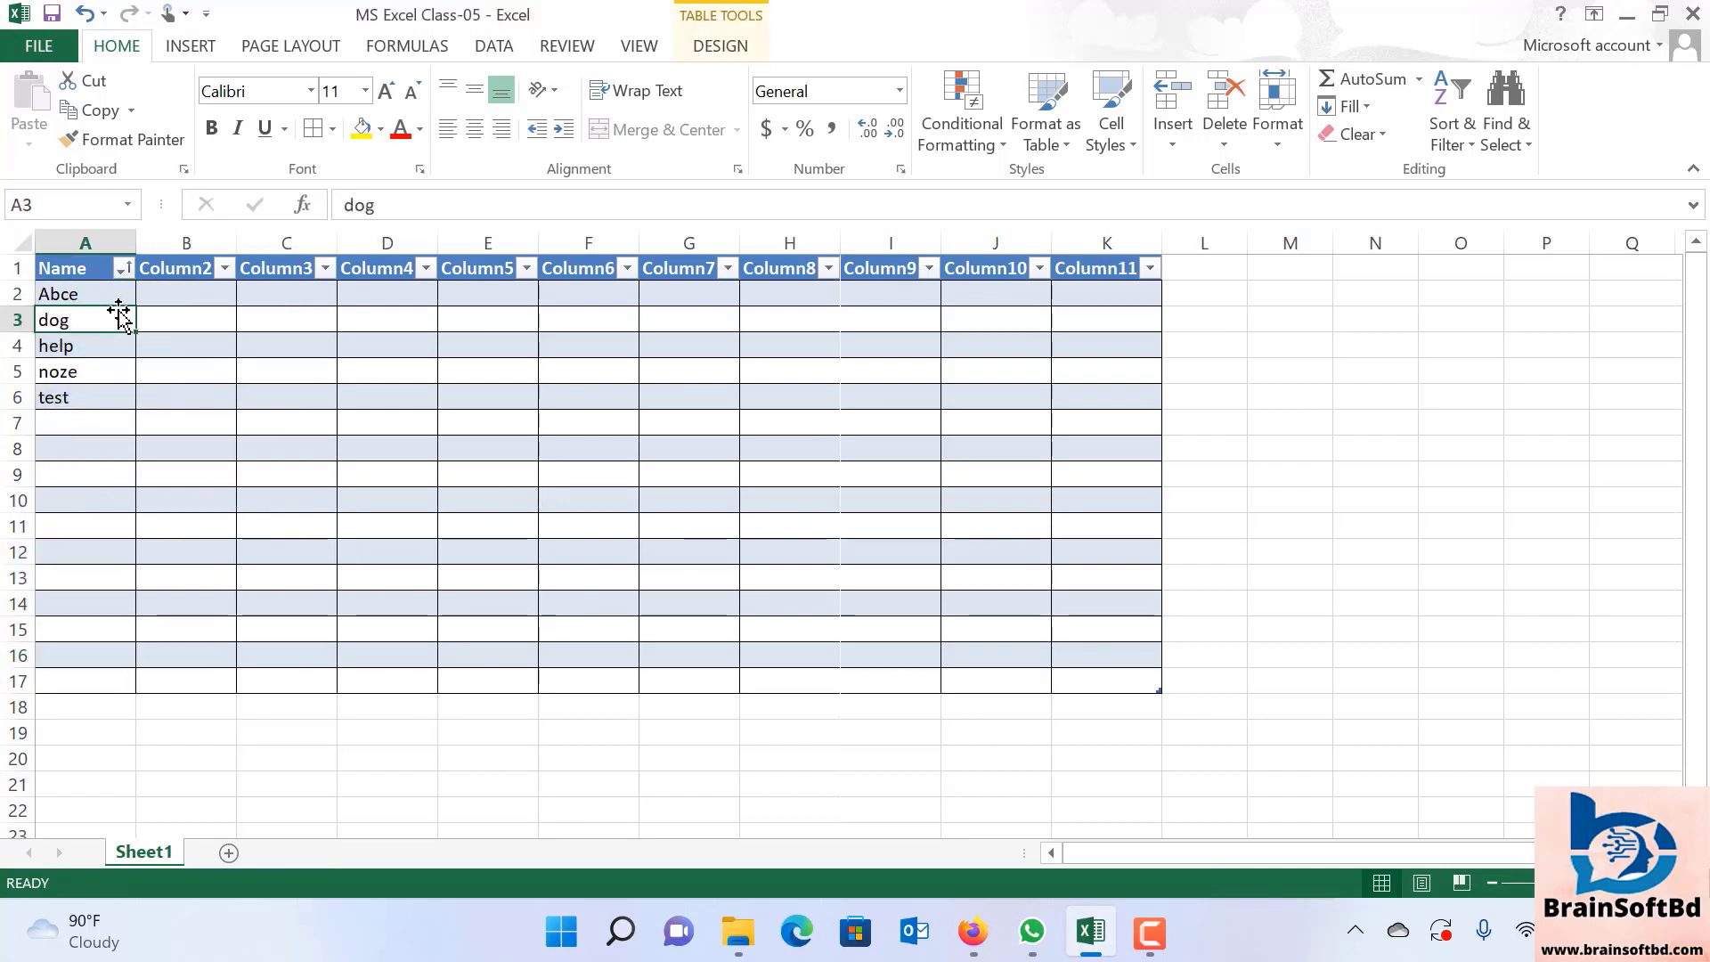
left_click(1405, 534)
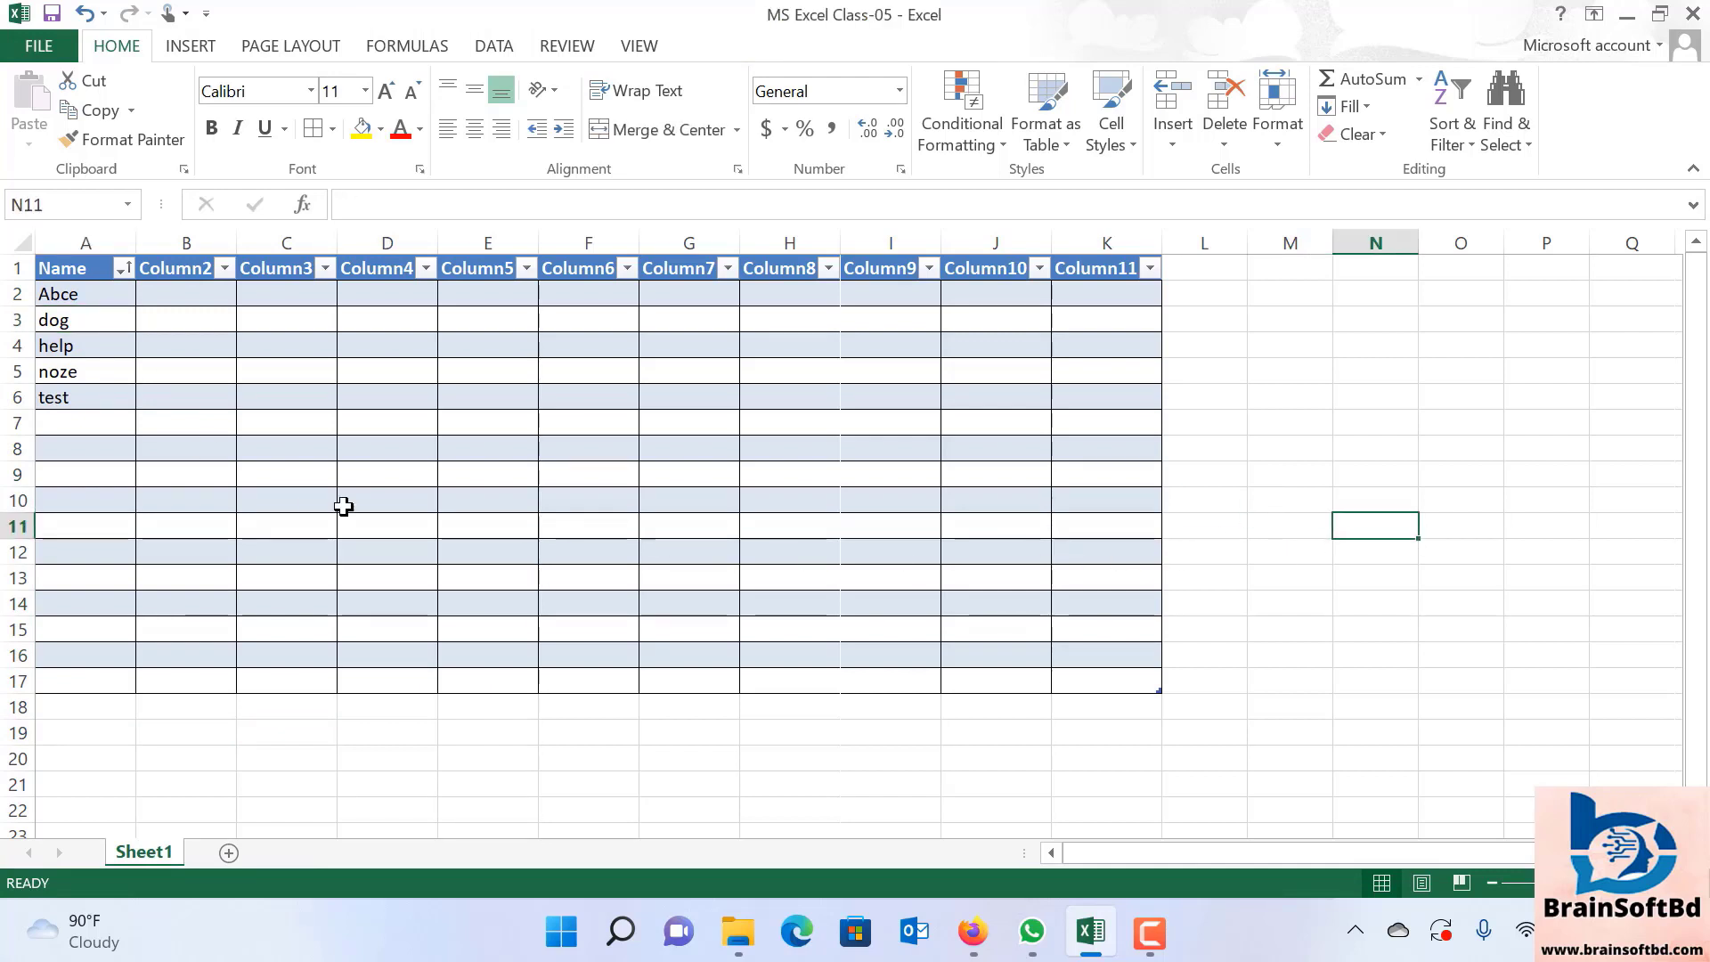
left_click_drag(1112, 298, 1156, 681)
left_click(1273, 686)
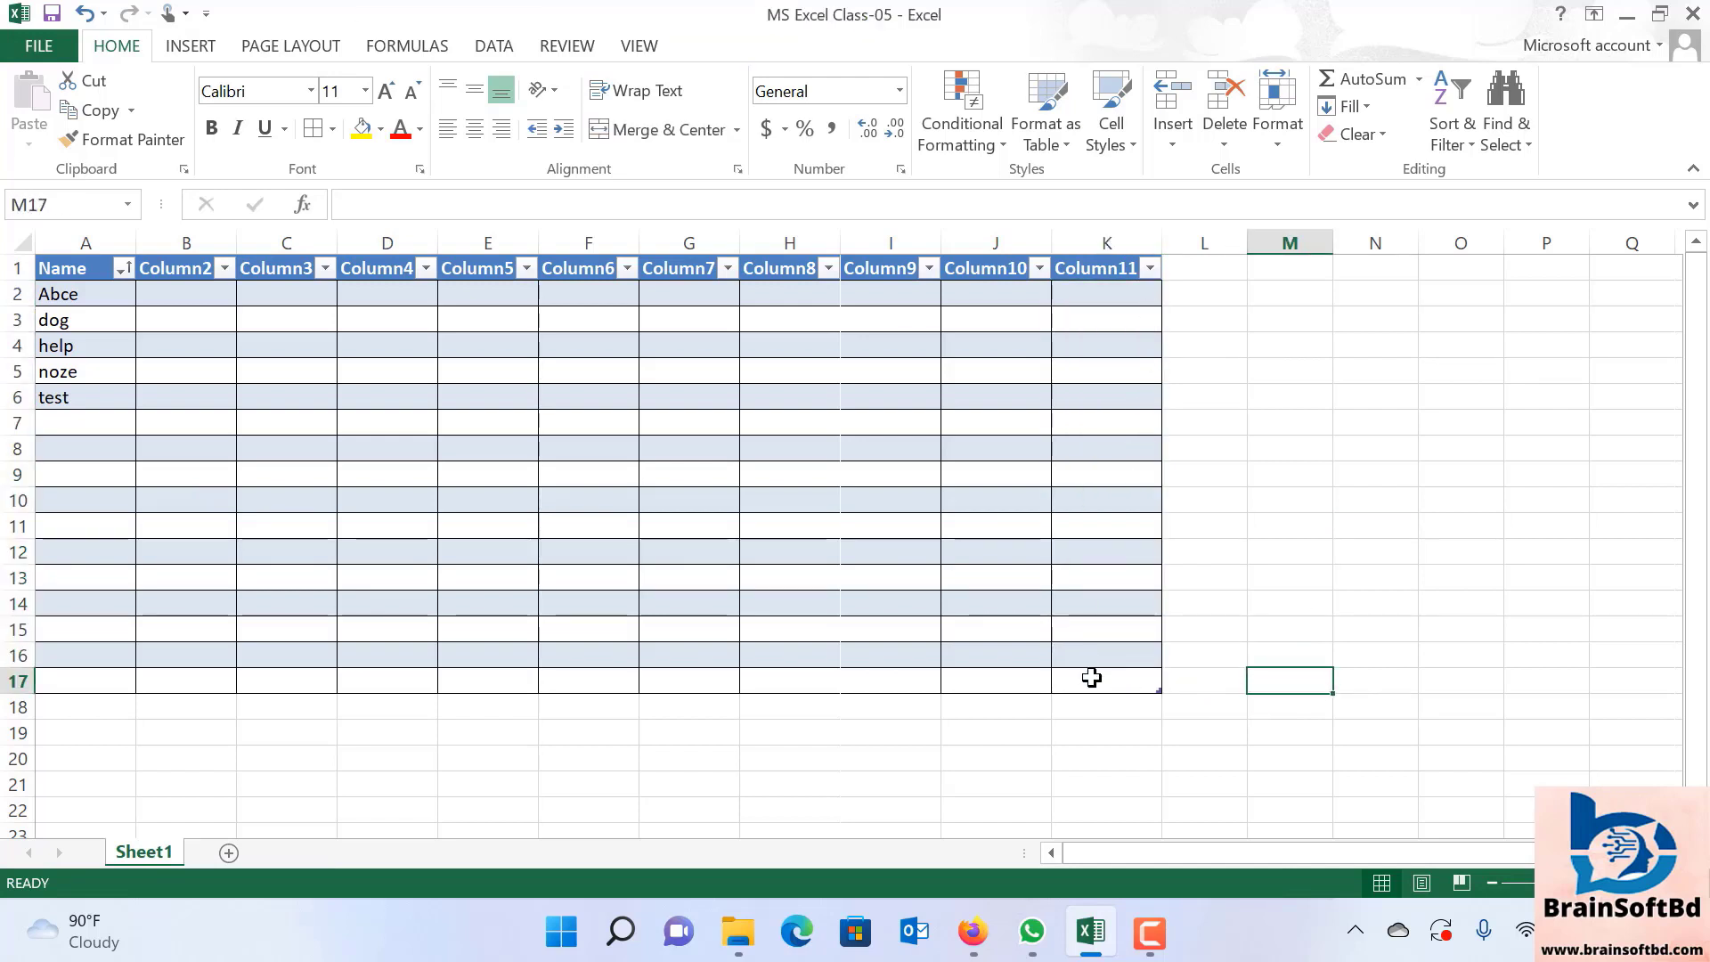
left_click_drag(84, 683, 1088, 680)
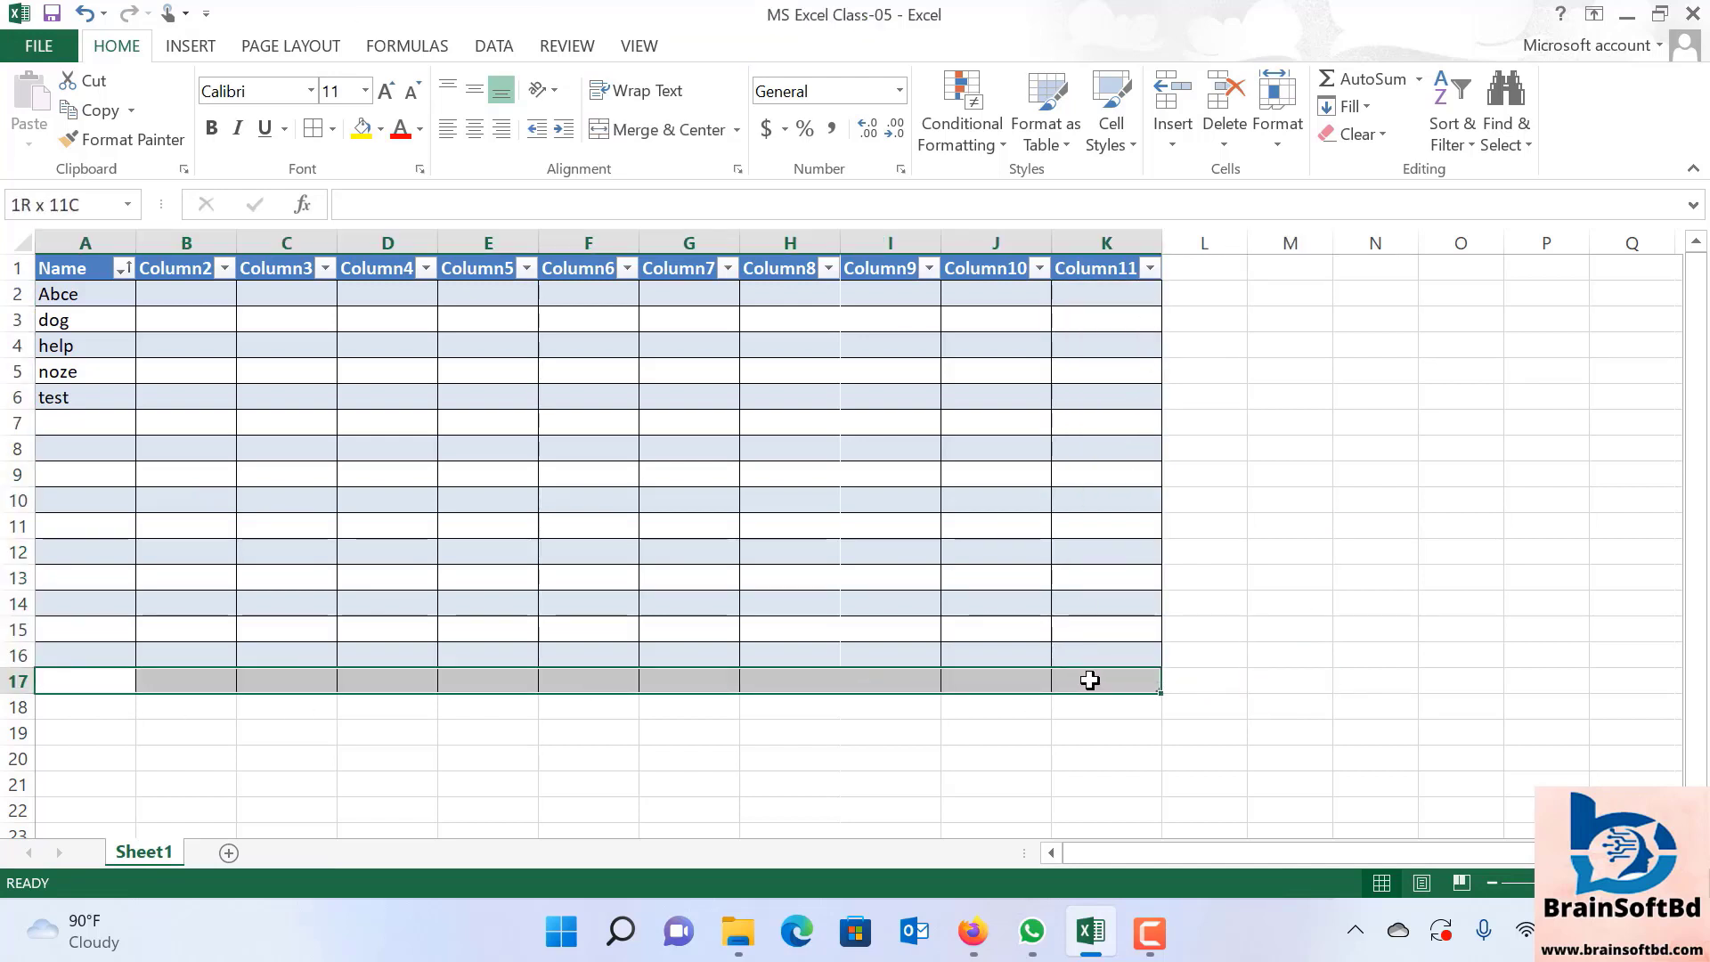
left_click(1415, 580)
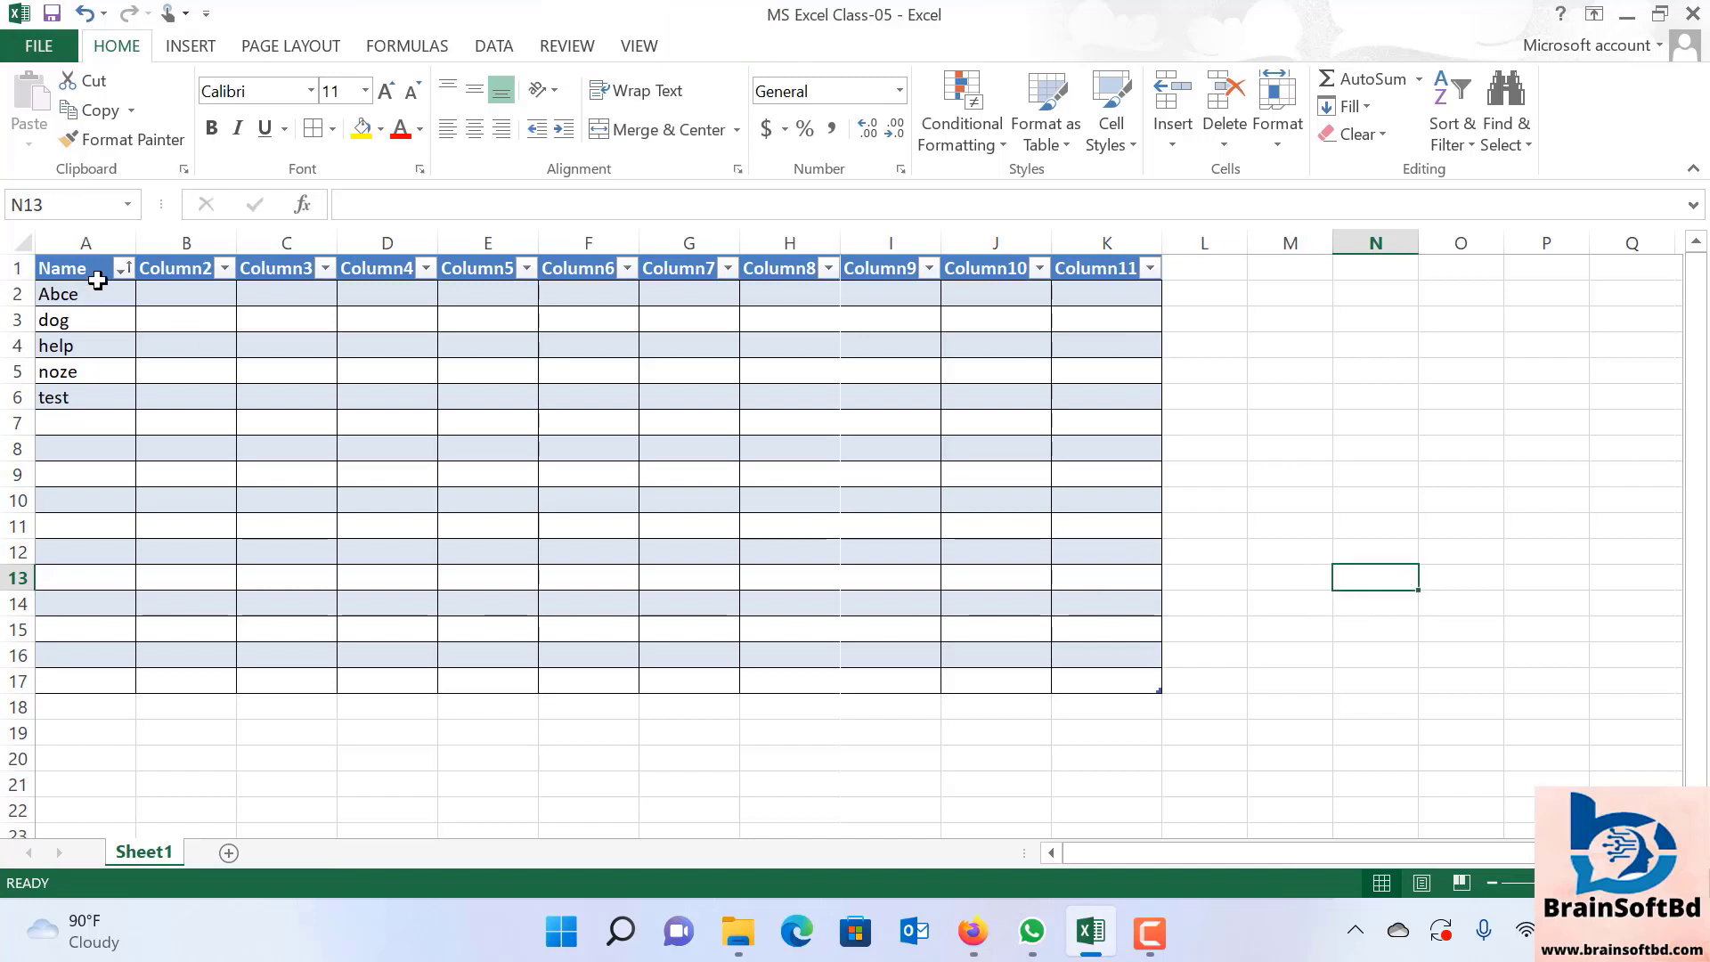
left_click_drag(67, 270, 1209, 719)
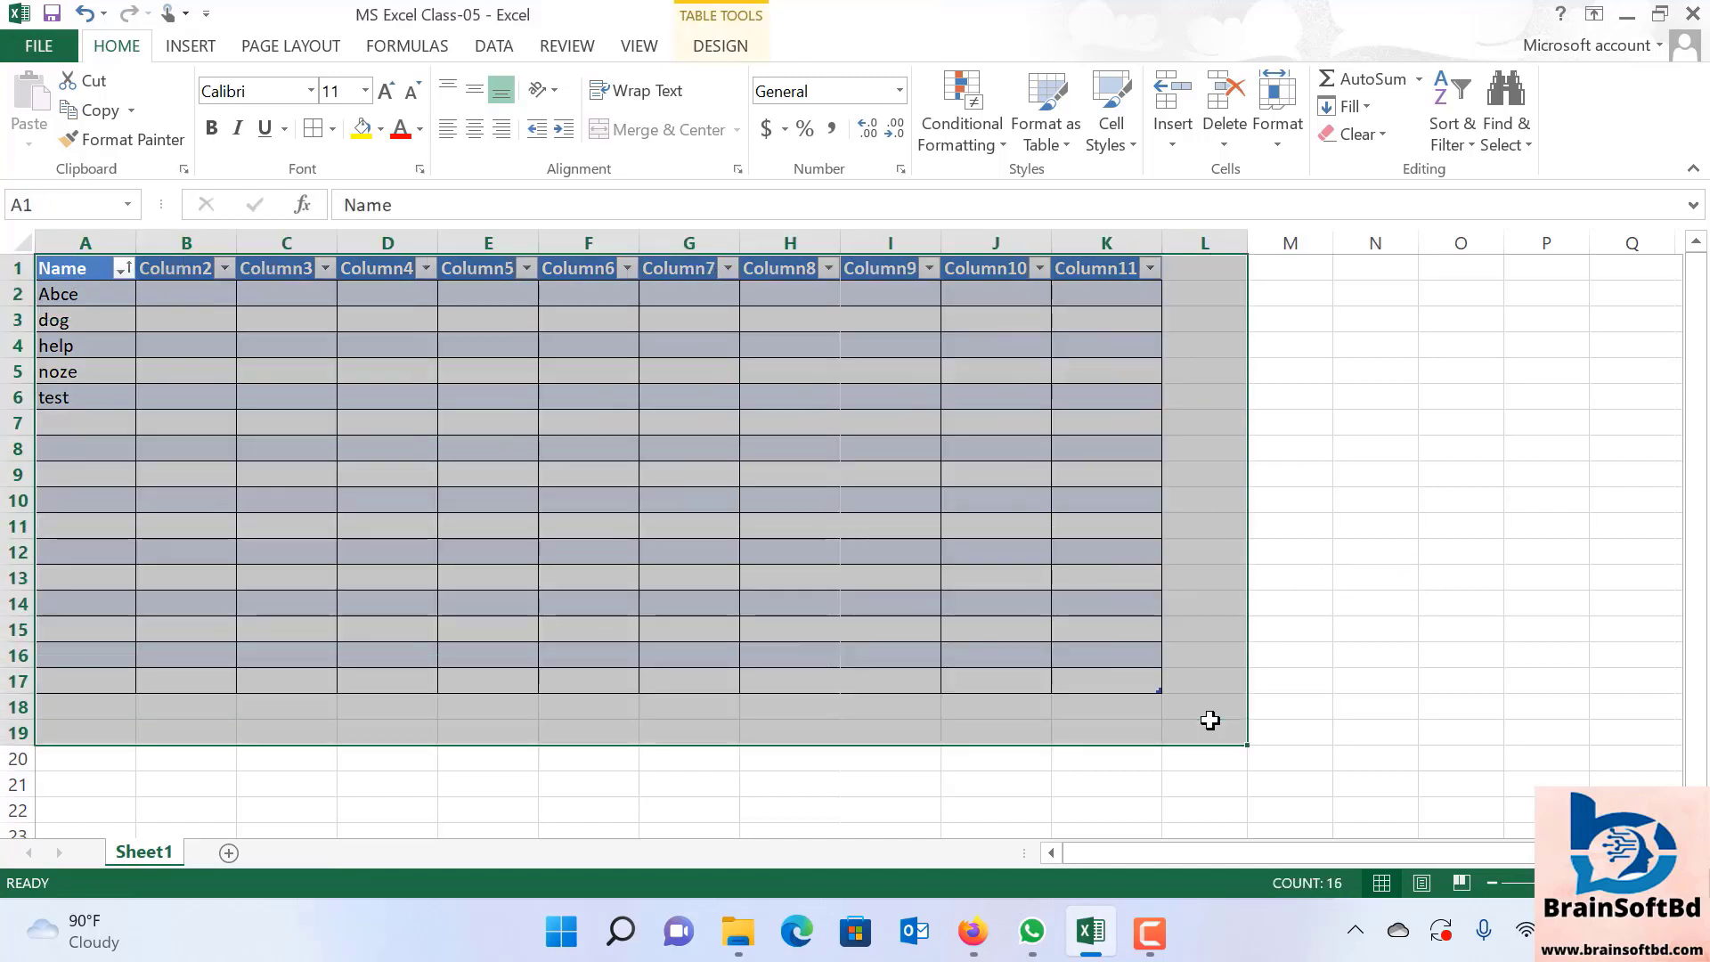
Delete the table's contents, leaving only the old cell borders behind.
key("Delete")
left_click(1444, 618)
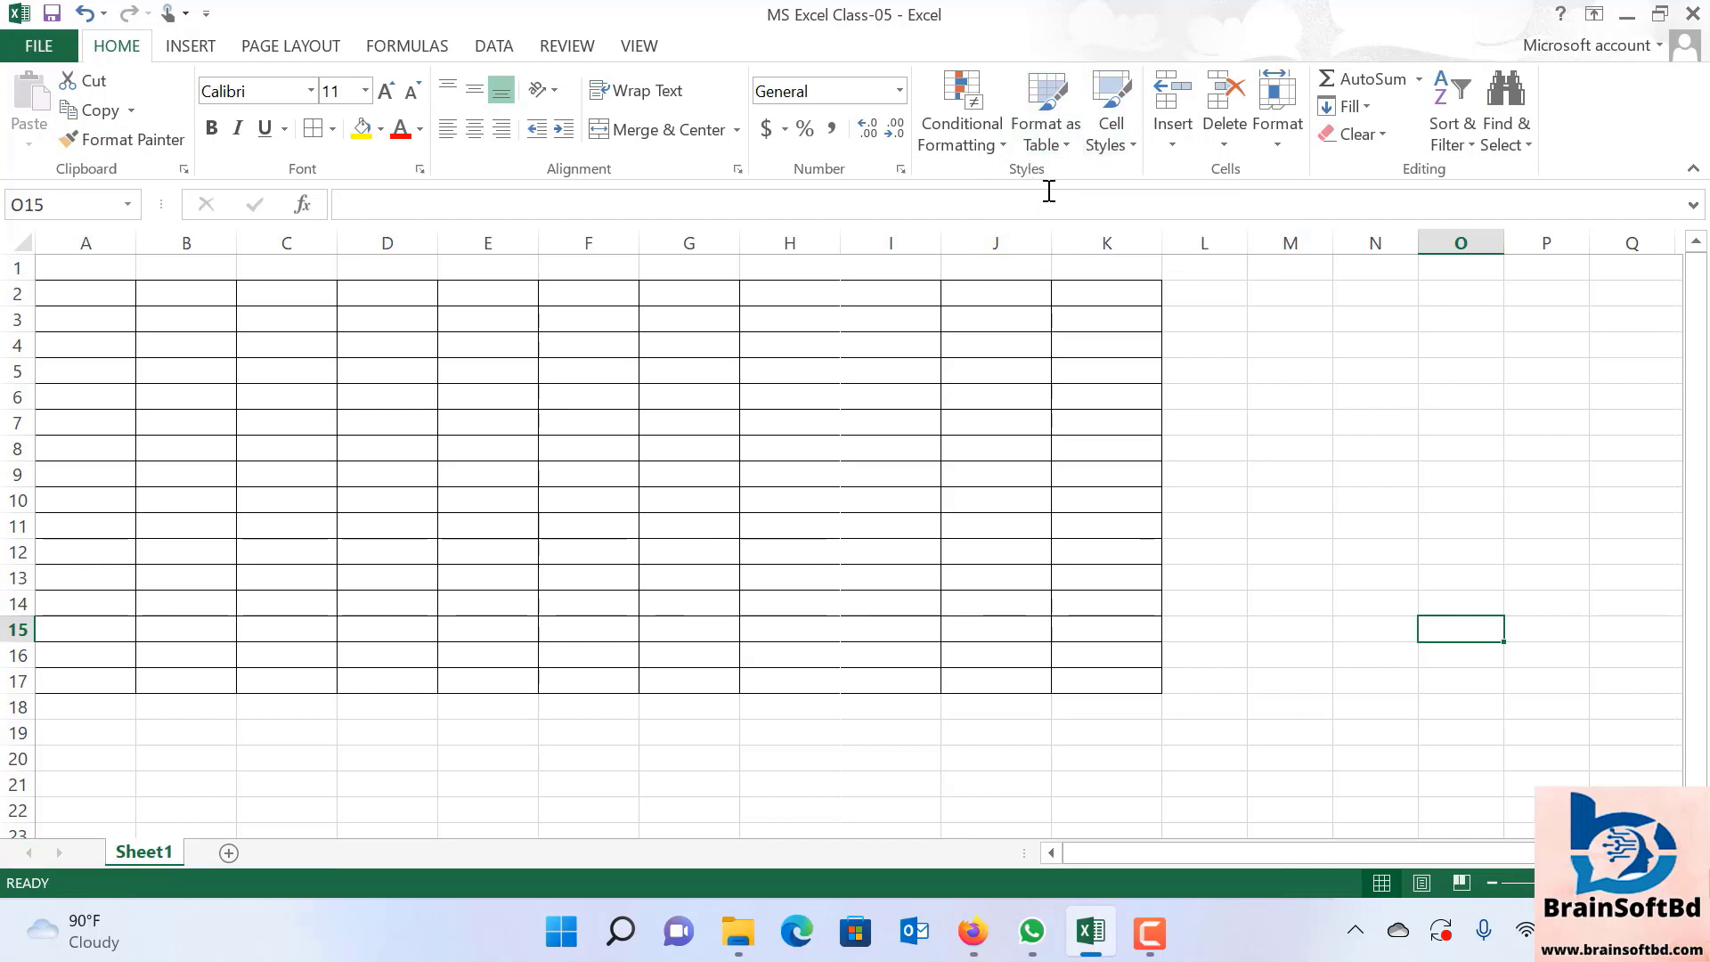
left_click(1072, 141)
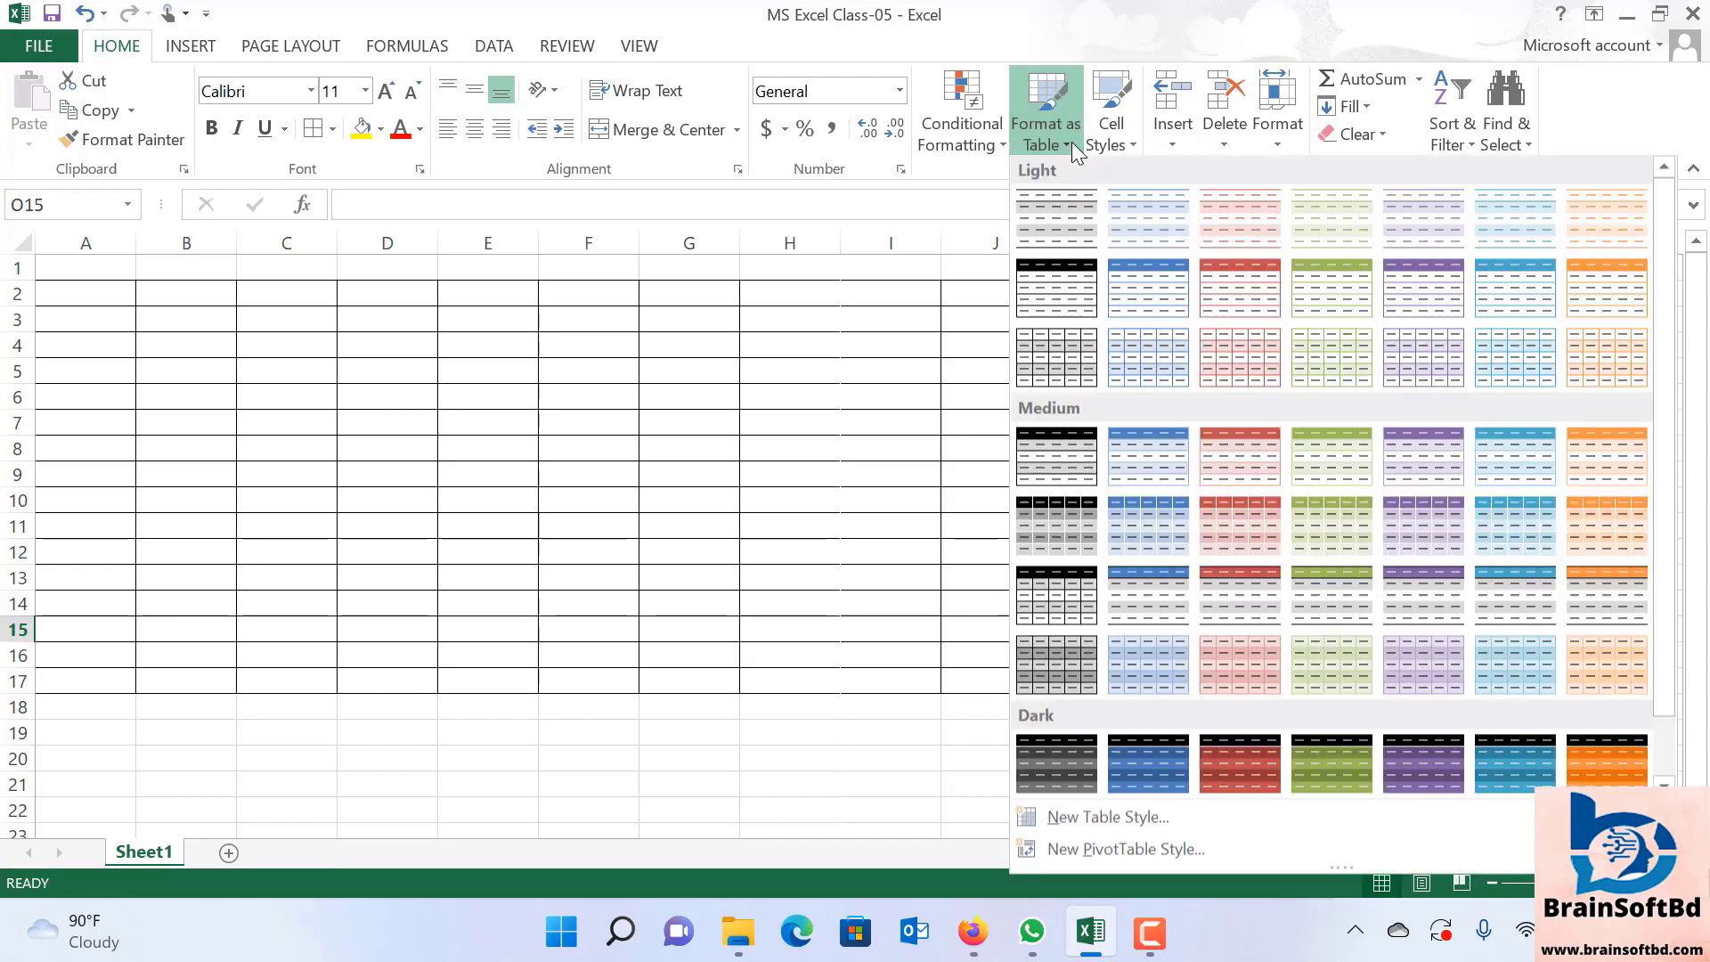
left_click(492, 803)
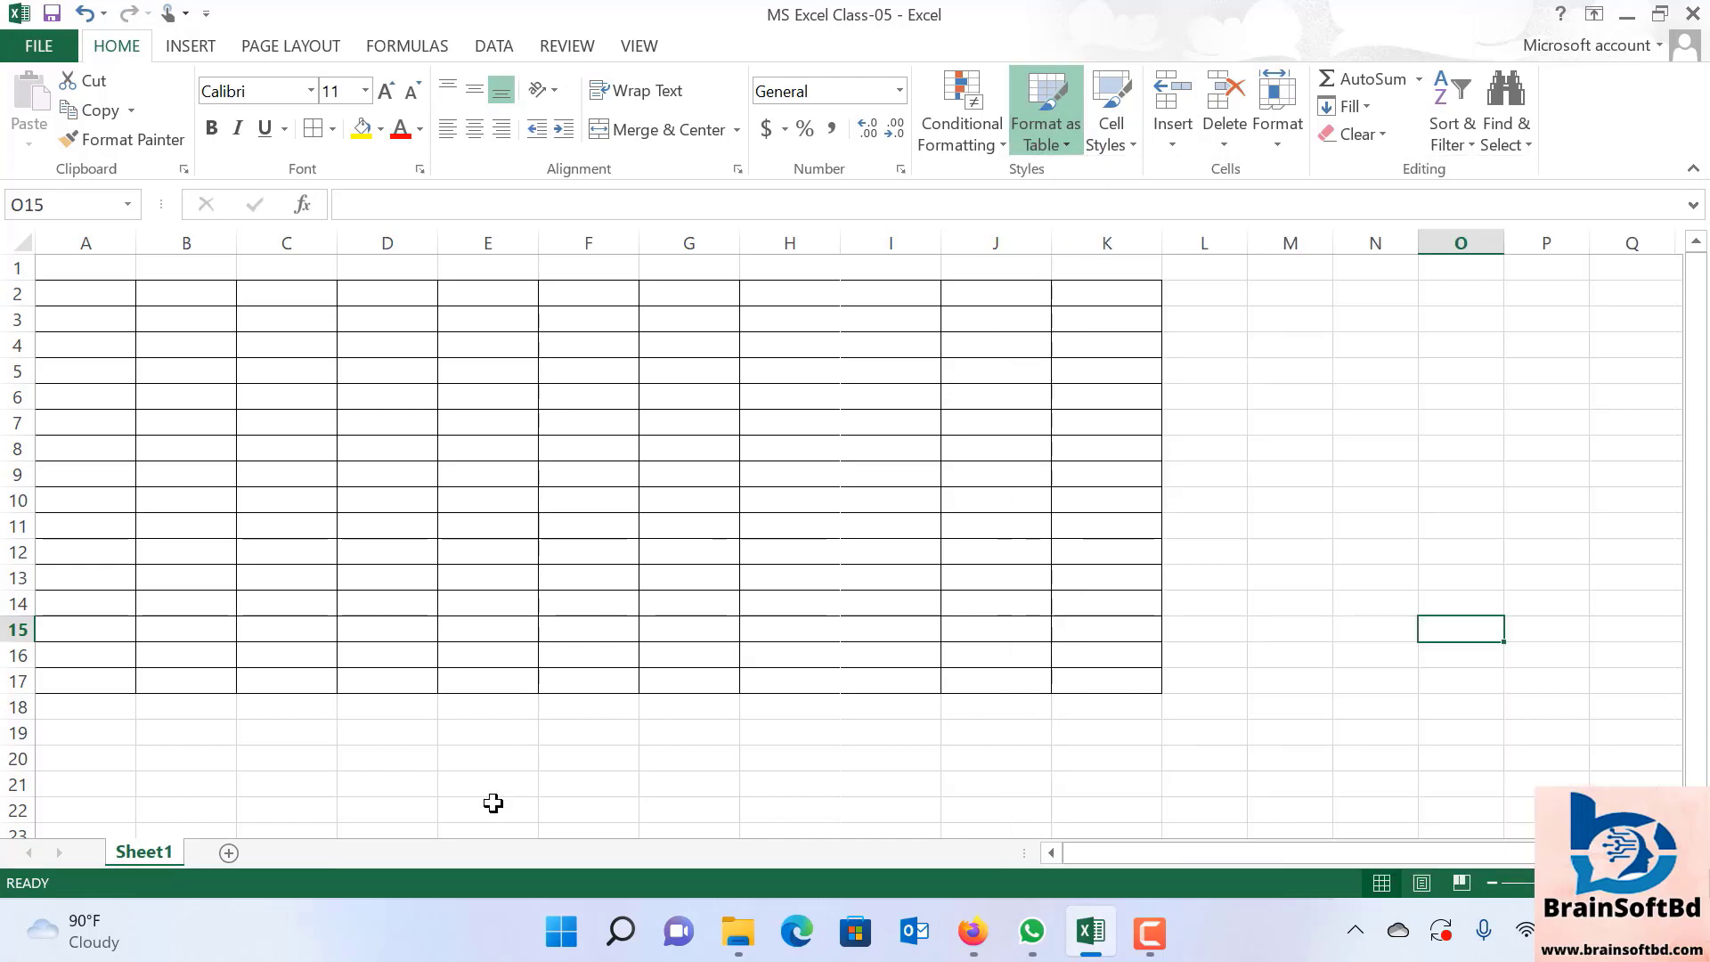
left_click(1325, 561)
Delete cells A2:M18, shifting cells left, to remove the leftover borders.
mouse_move(56, 294)
left_mouse_down()
mouse_move(508, 525)
mouse_move(1251, 708)
left_mouse_up()
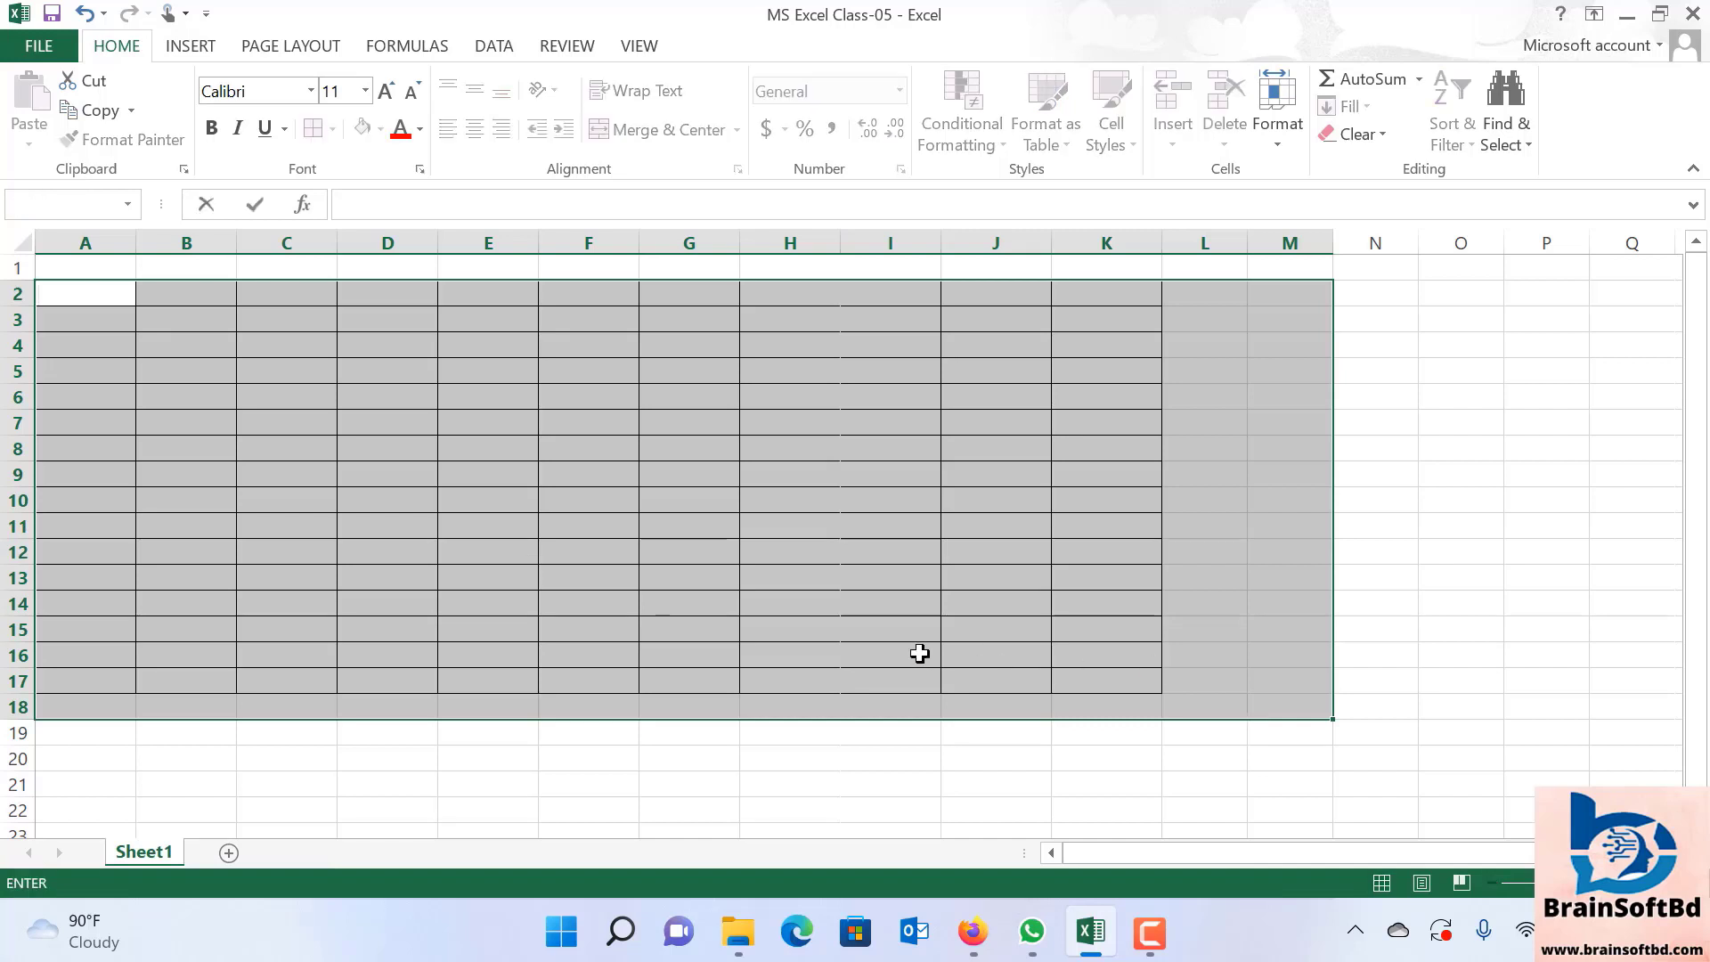
right_click(659, 557)
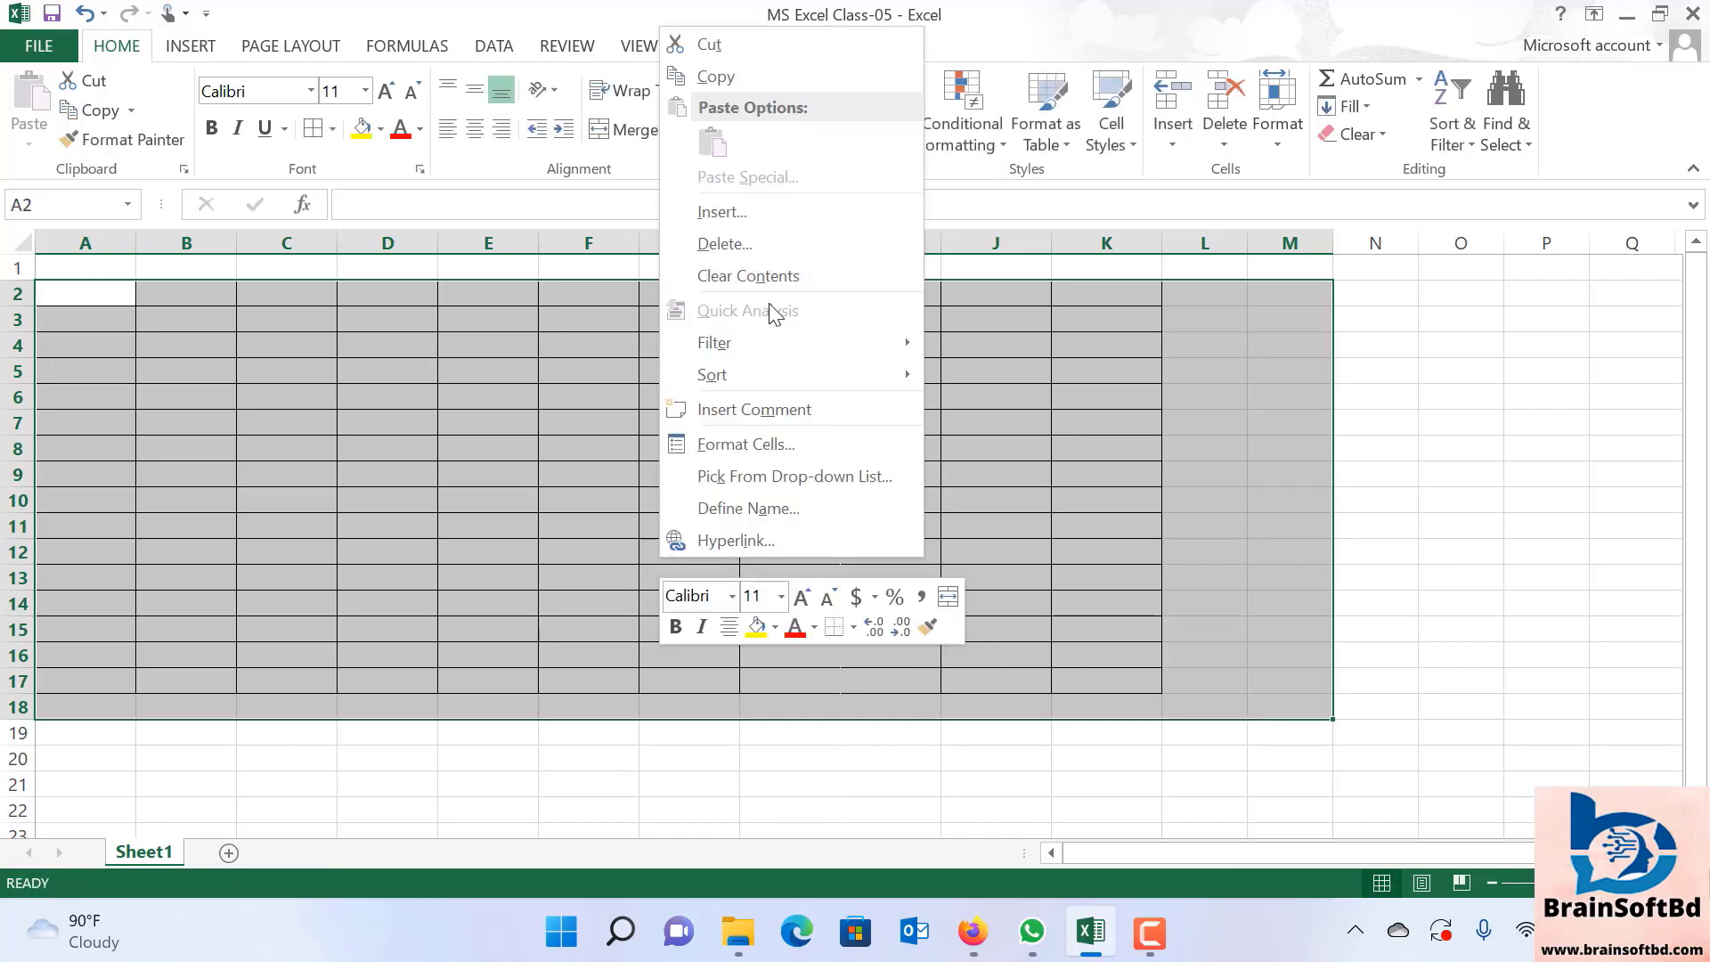
left_click(748, 243)
left_click(700, 317)
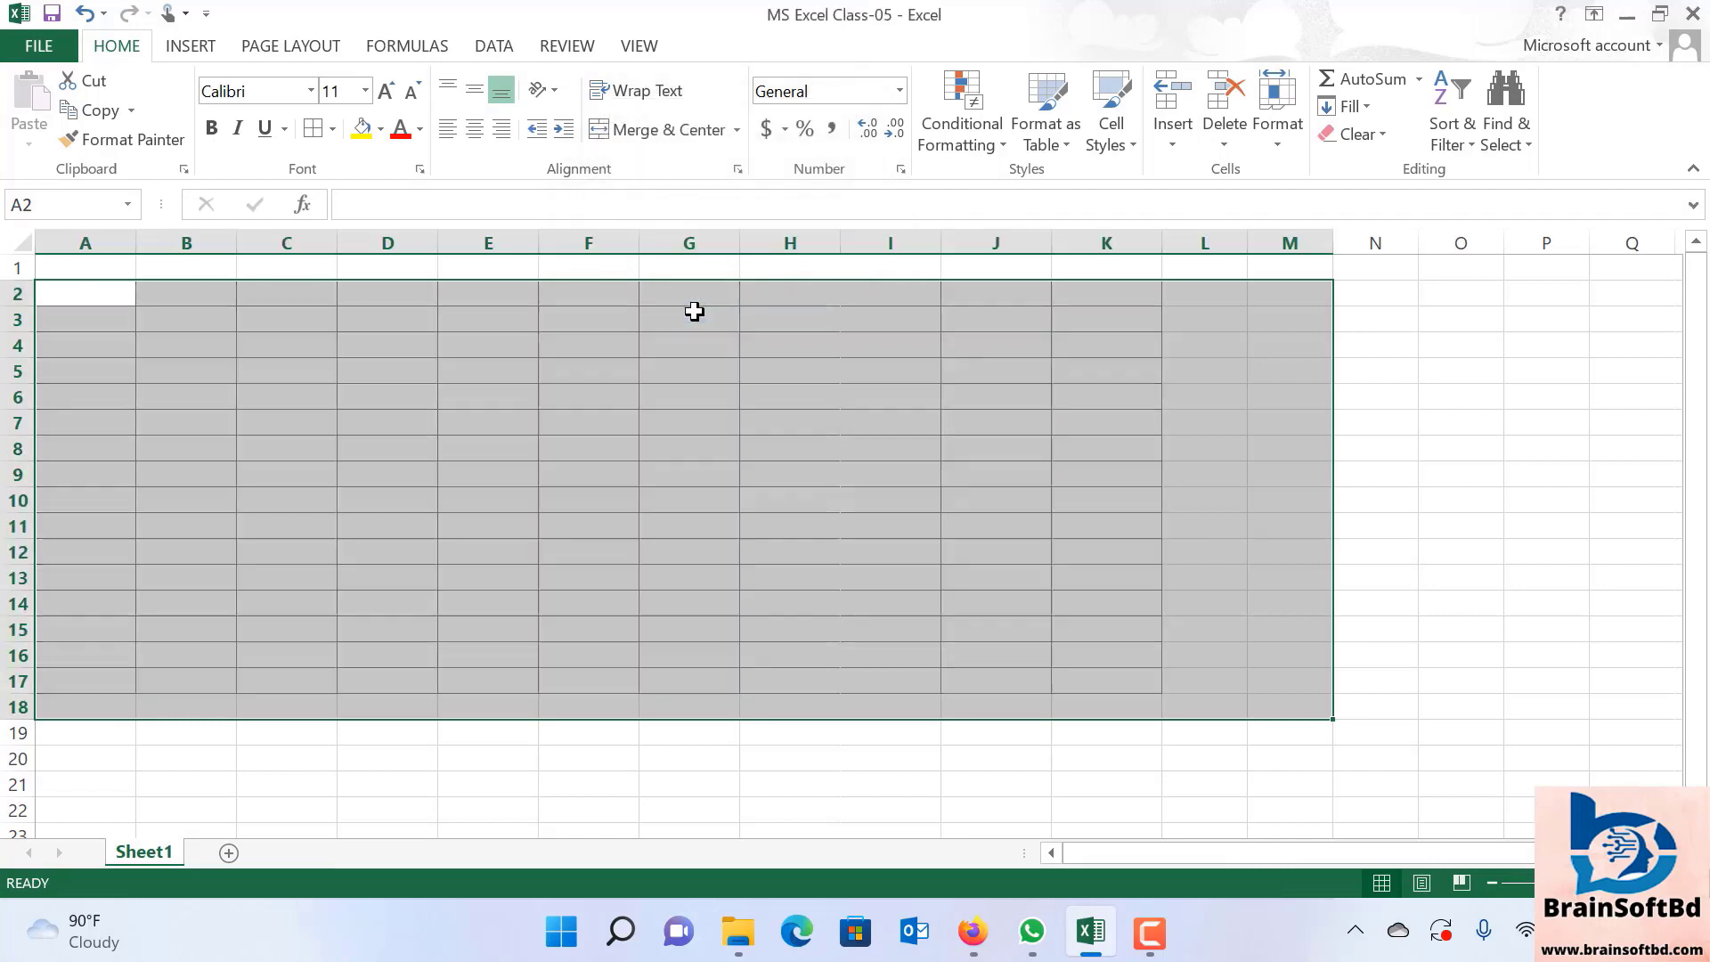
left_click(1578, 527)
left_click(225, 420)
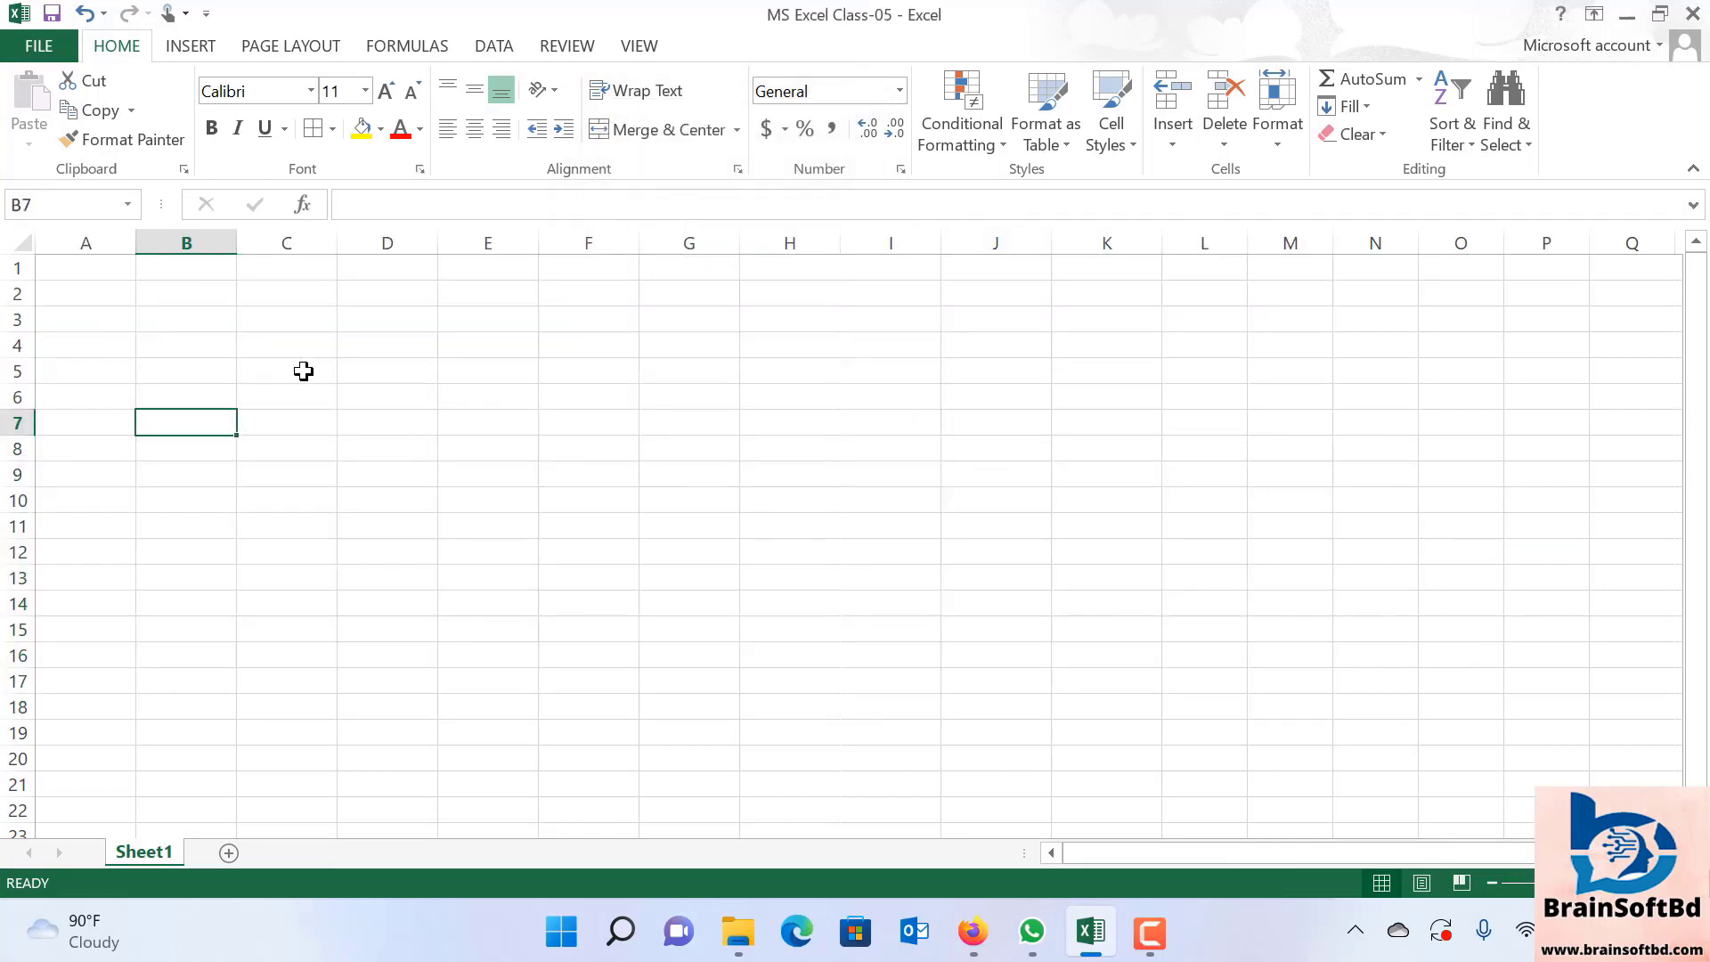
left_click(1065, 139)
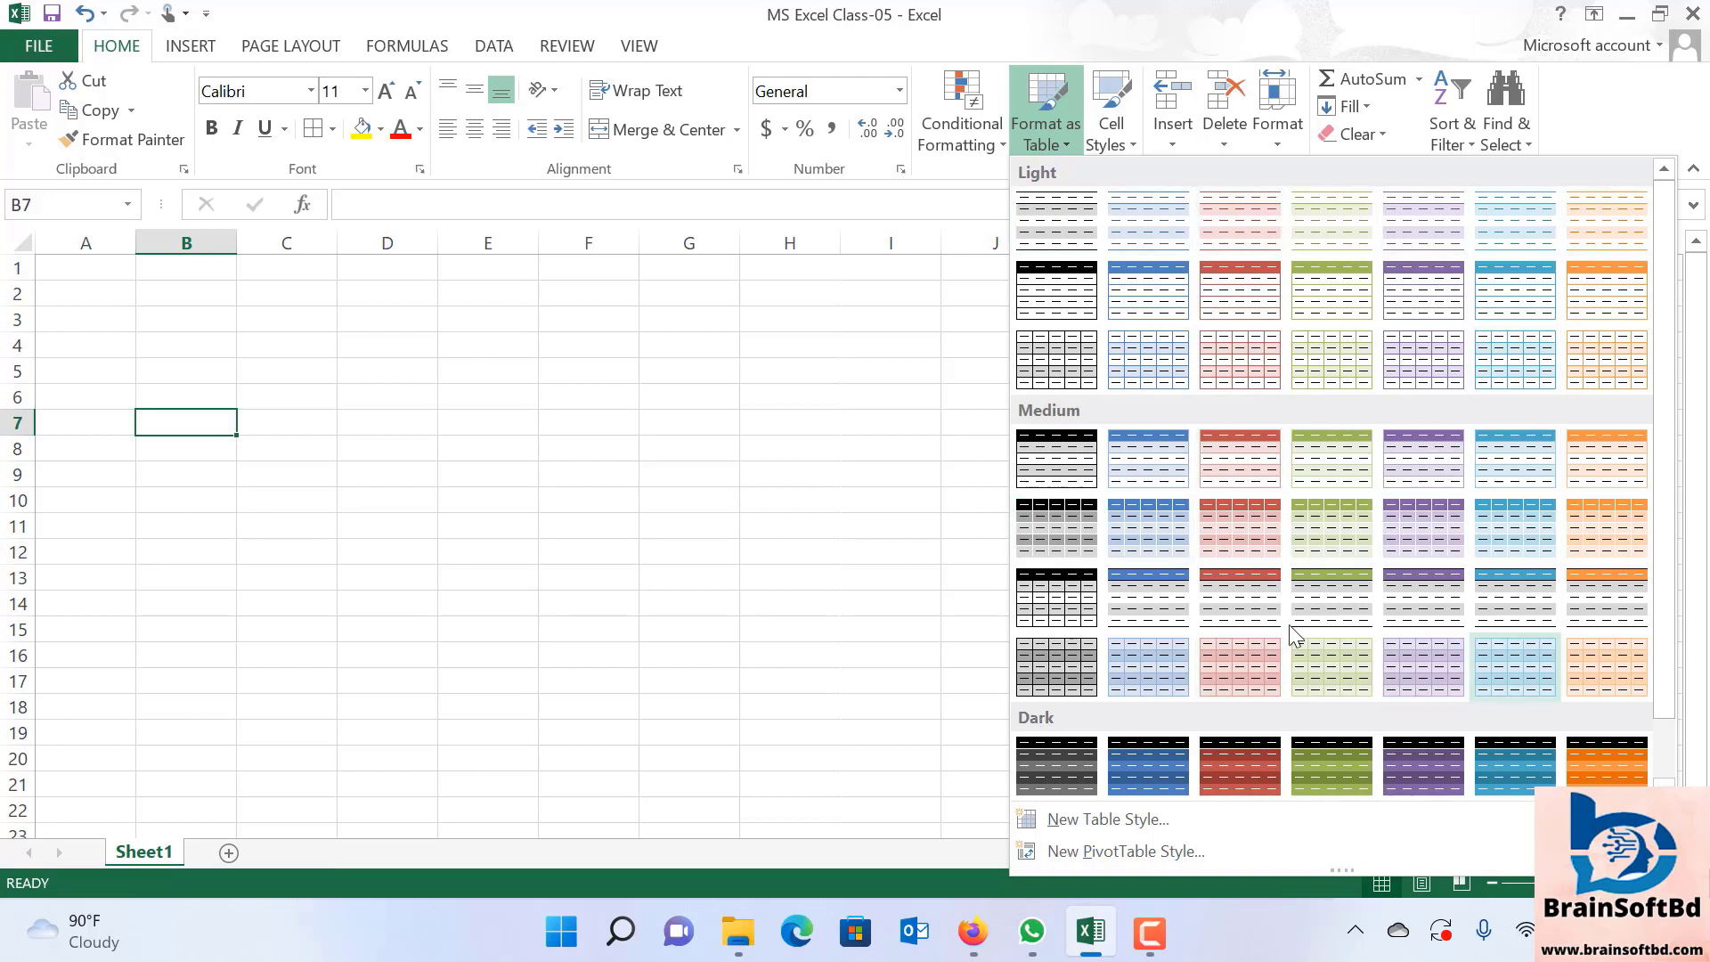
scroll(1230, 524, "down", 1)
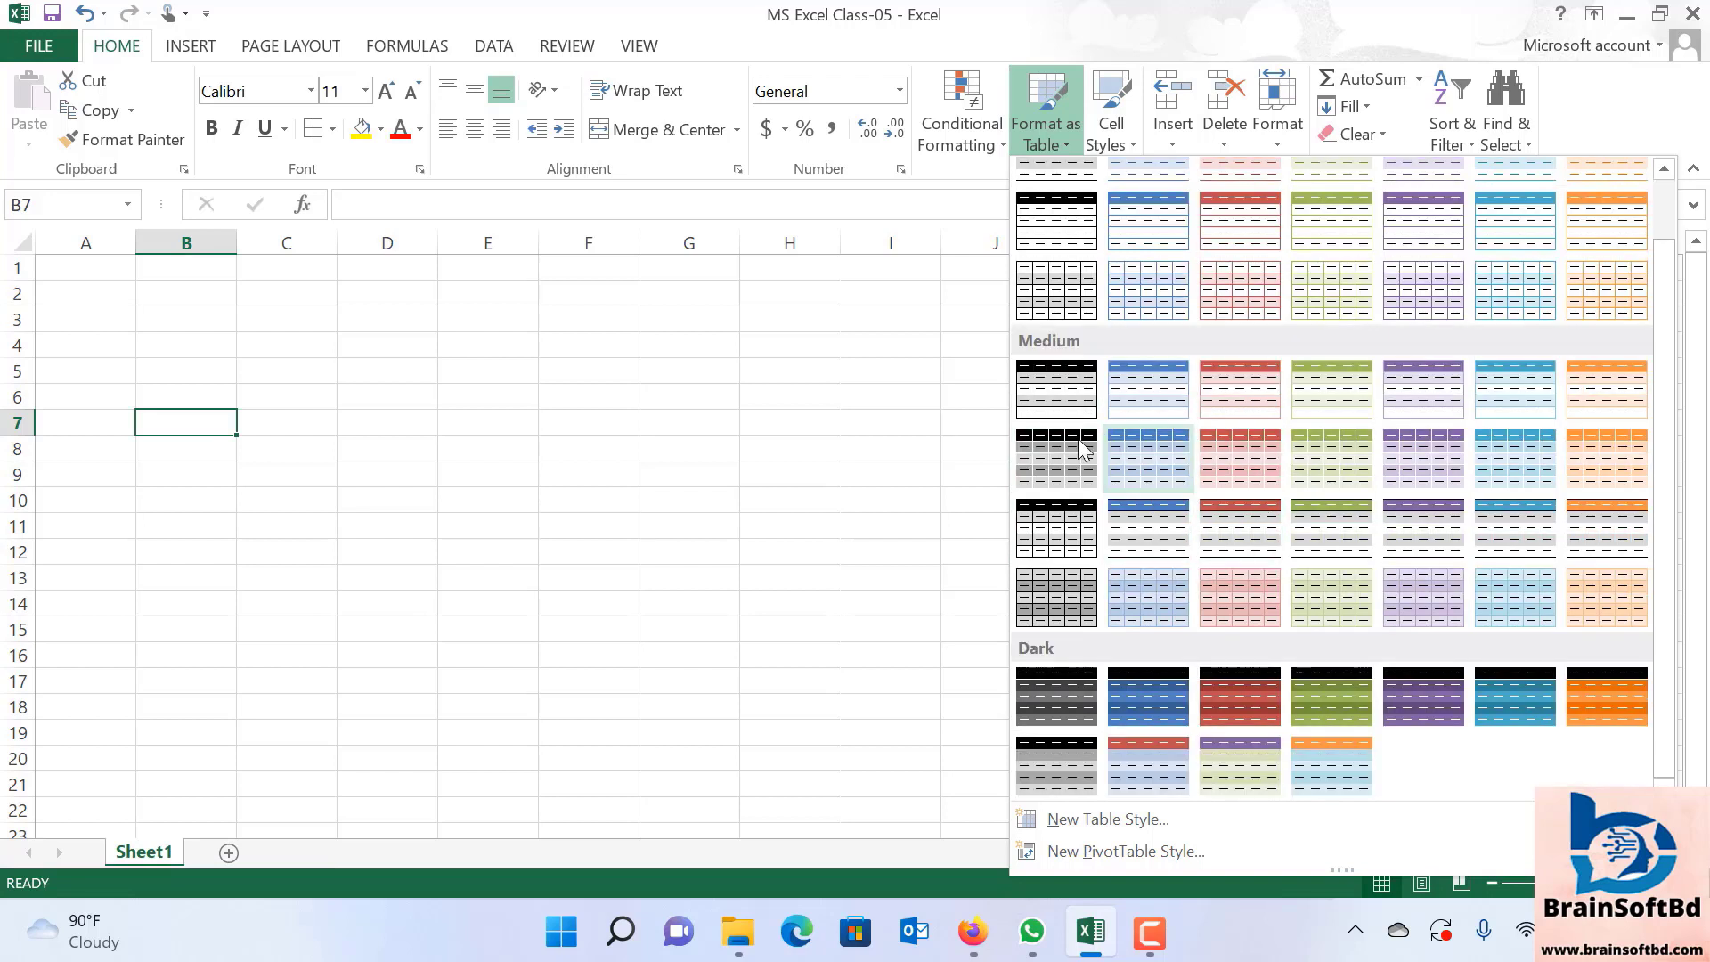
left_click(1316, 465)
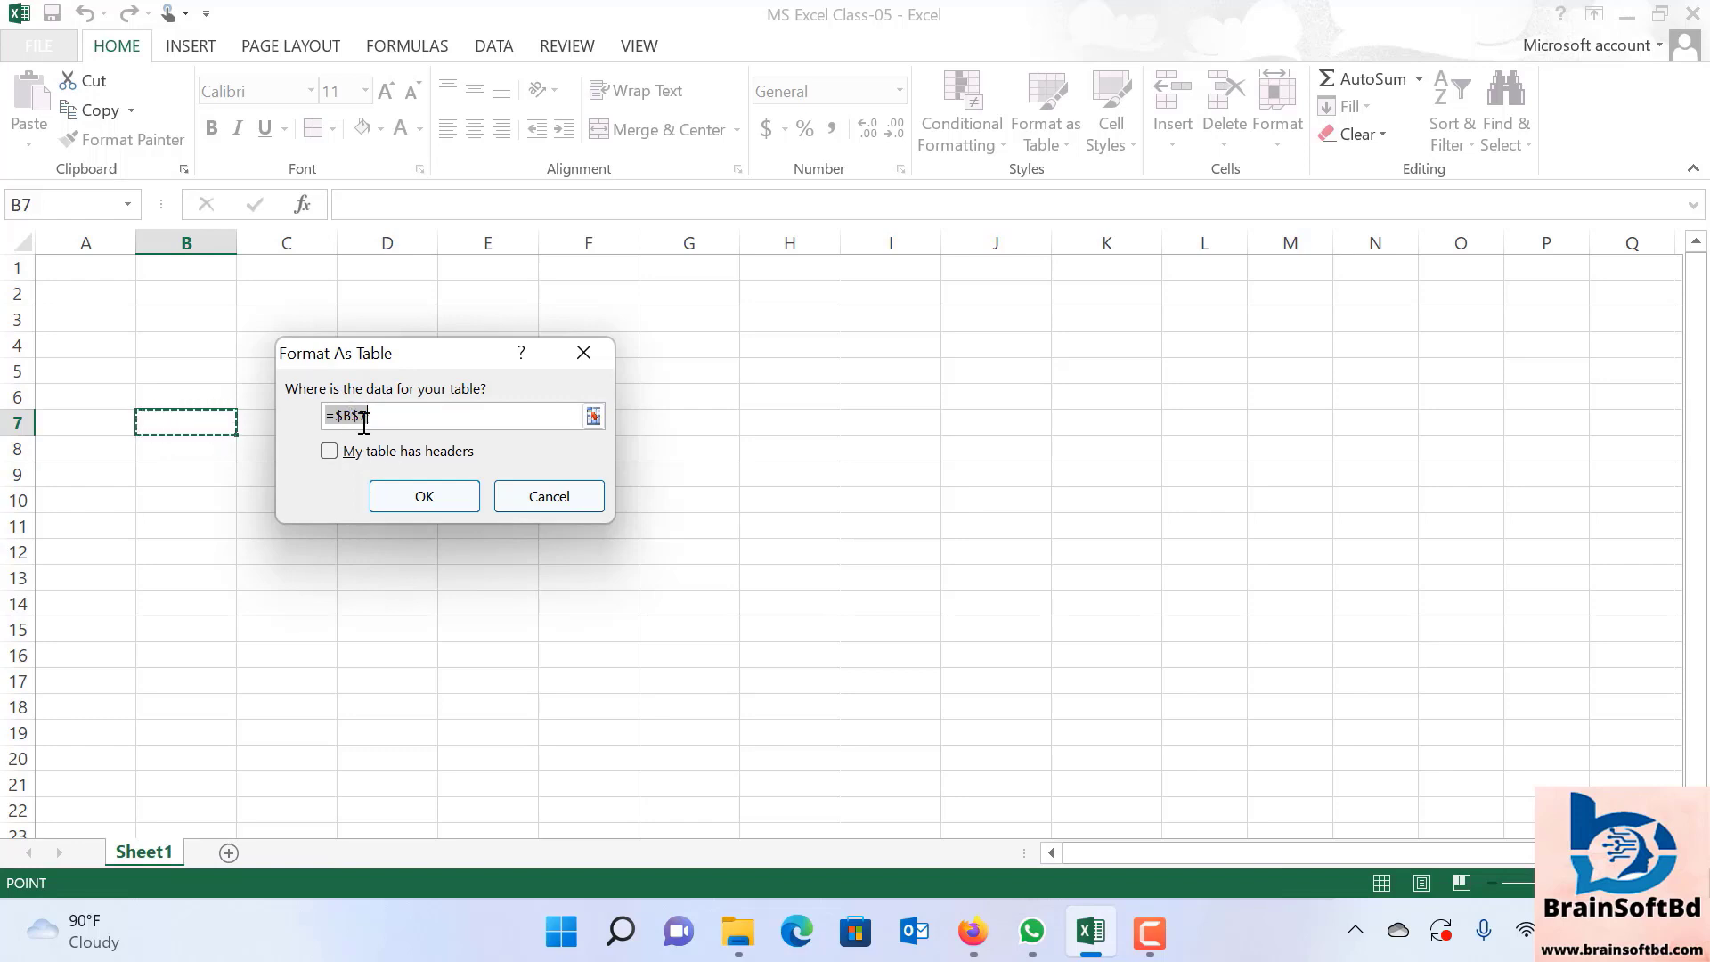
left_click(415, 503)
left_click(490, 527)
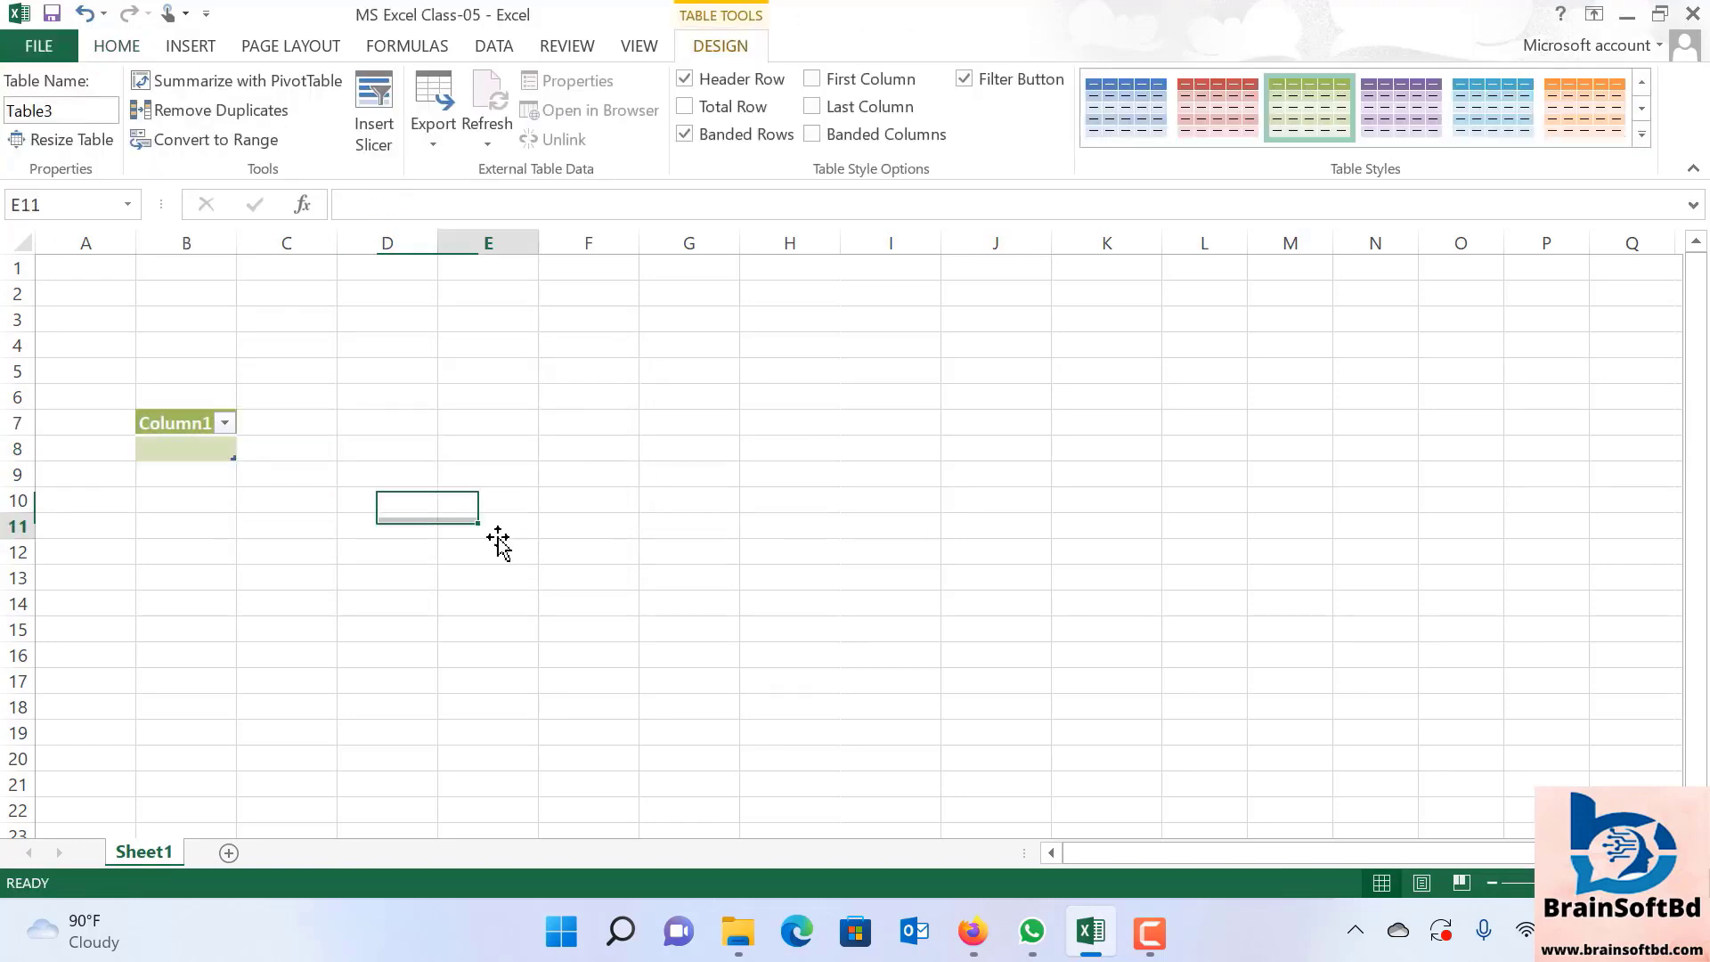
left_click_drag(169, 419, 214, 476)
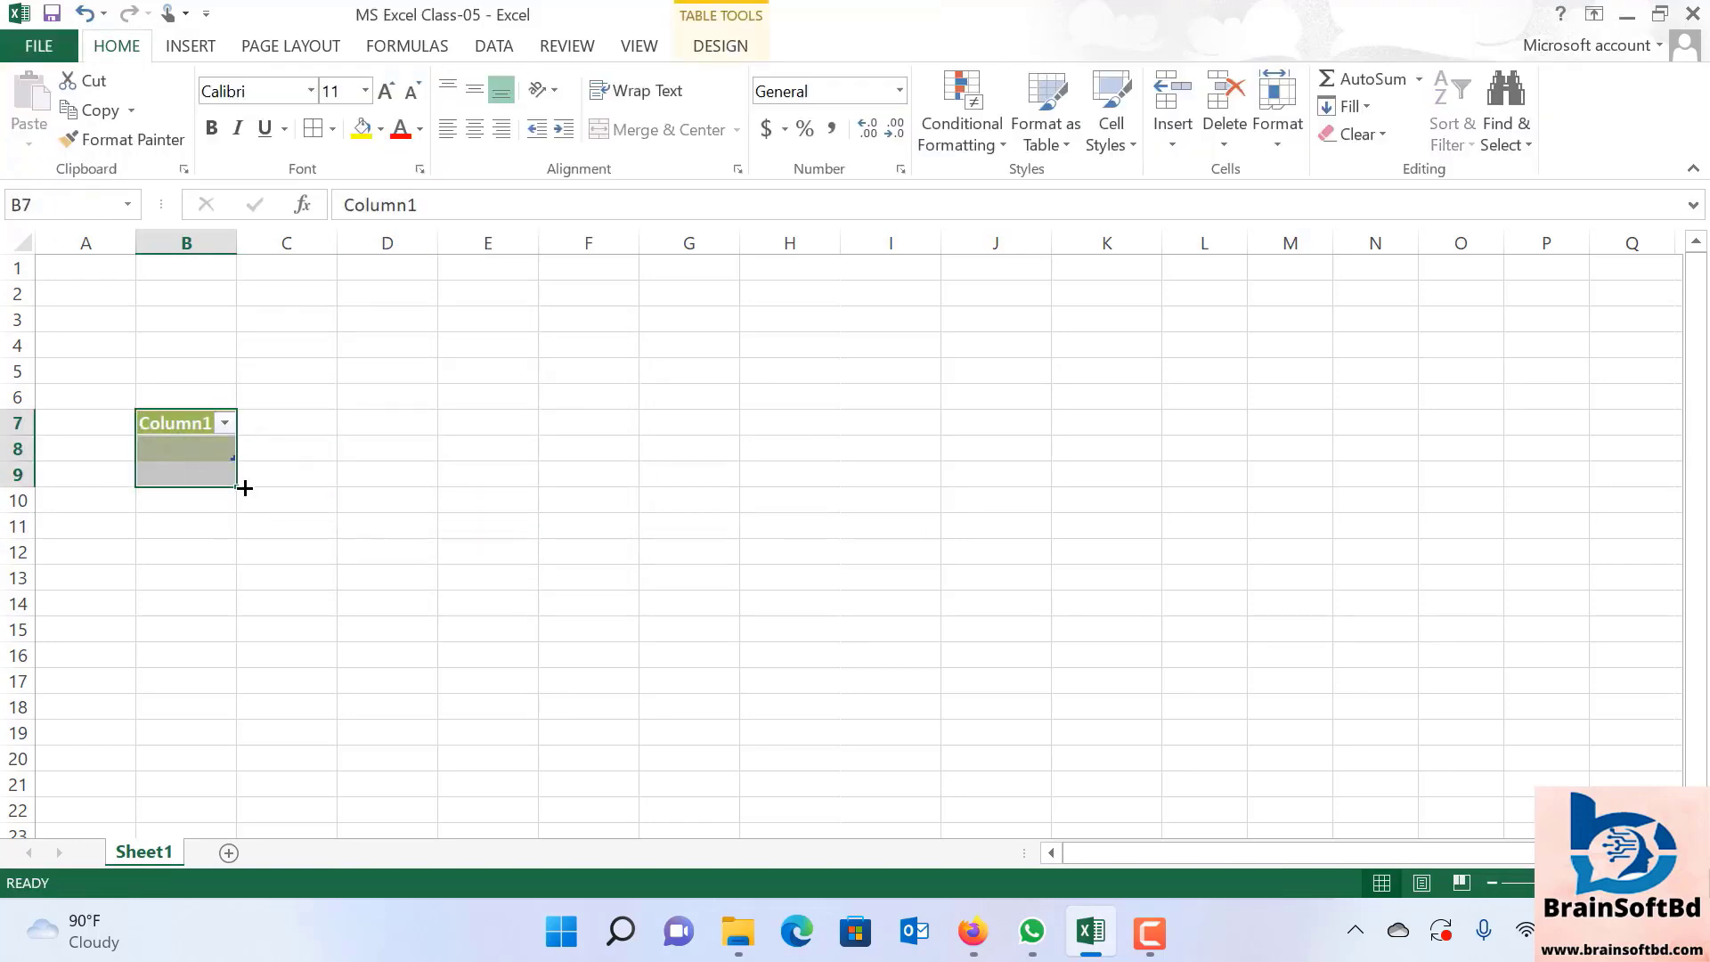
key("ctrl+z")
left_click(491, 426)
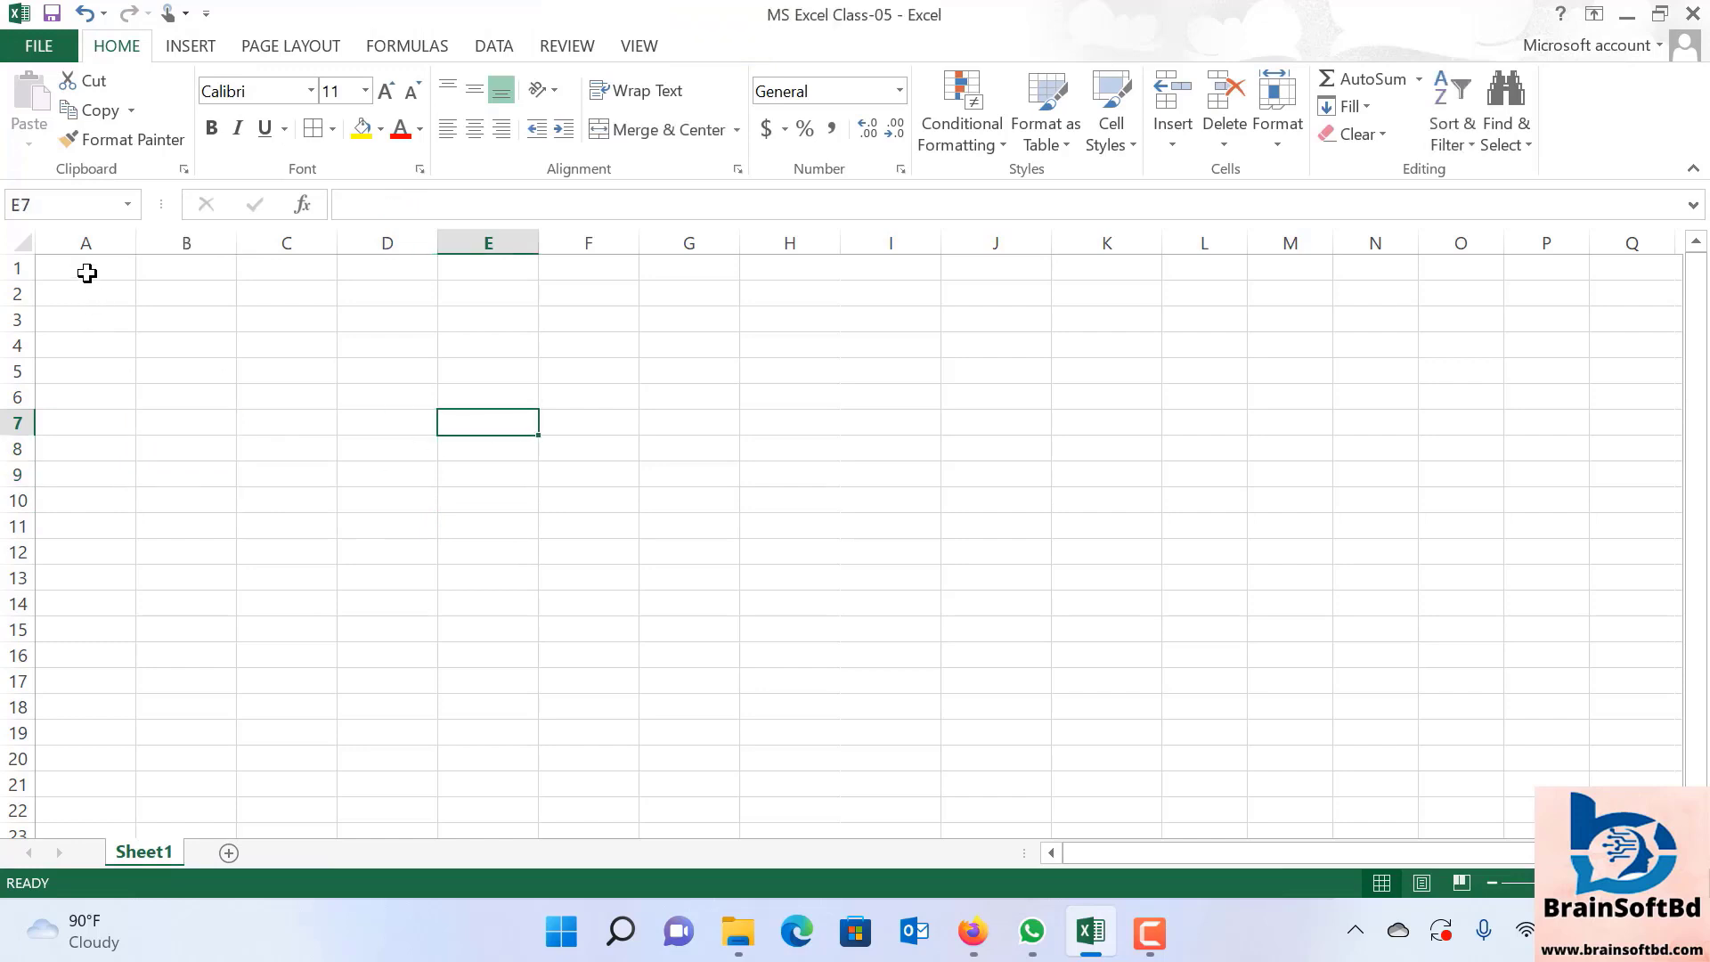
Format A1:K20 as a table using the green Medium table style.
mouse_move(83, 269)
left_mouse_down()
mouse_move(755, 621)
mouse_move(1114, 770)
left_mouse_up()
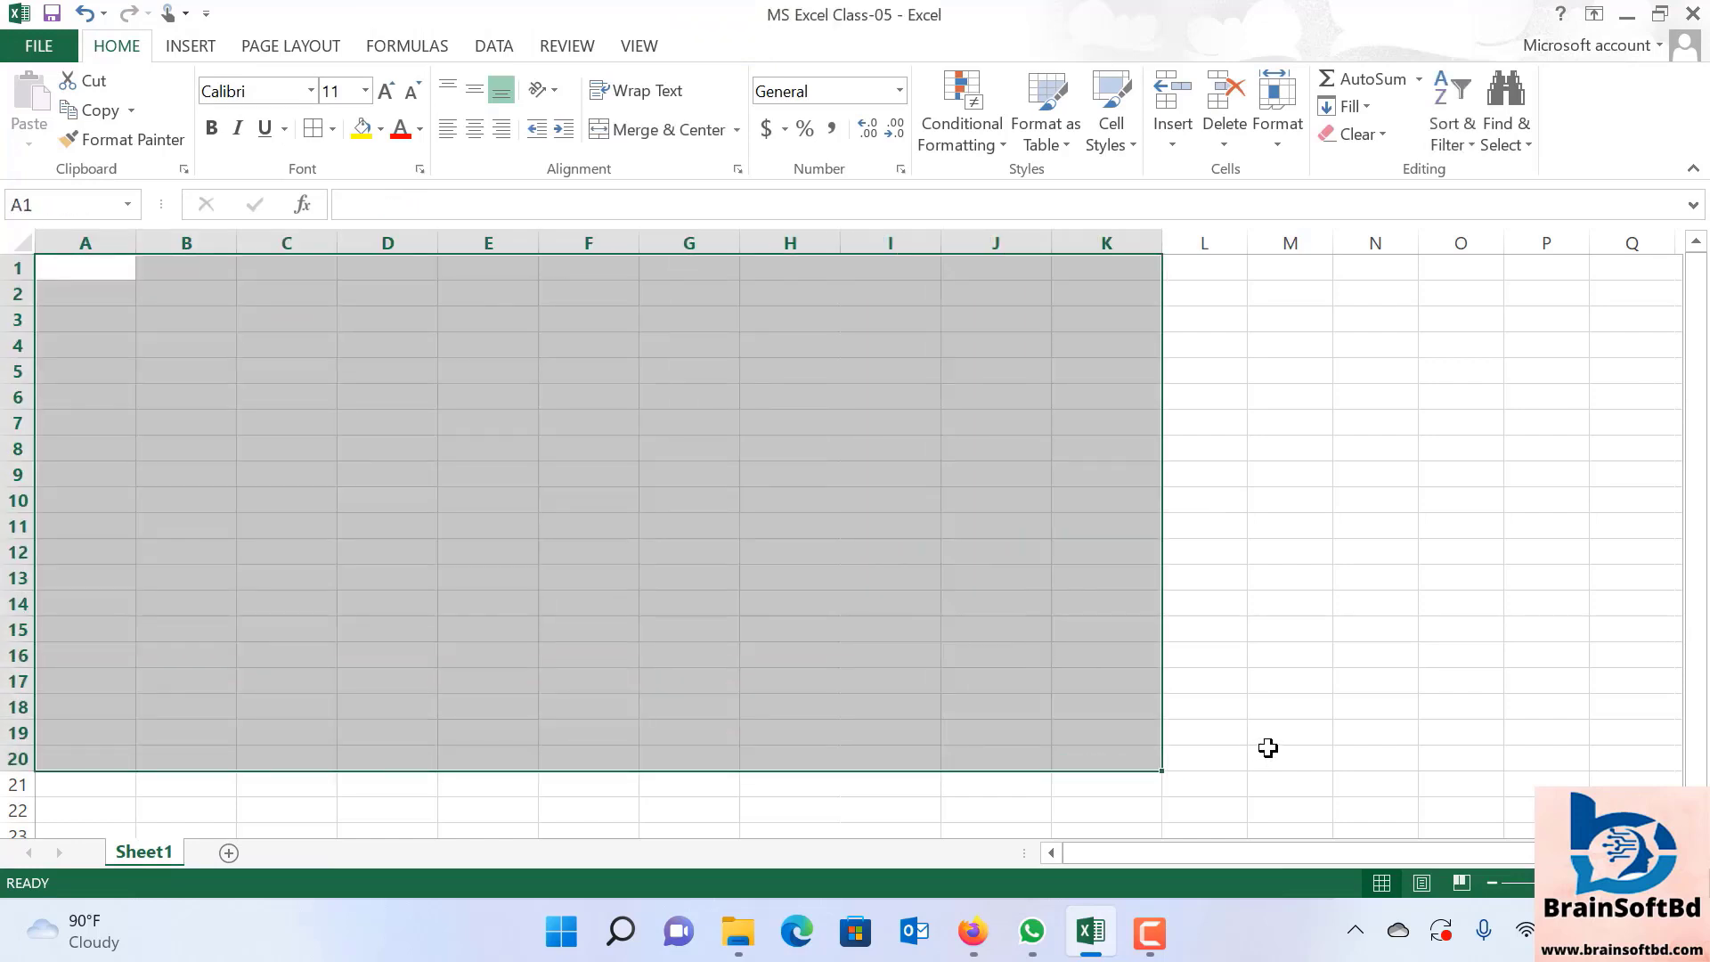
left_click(1066, 144)
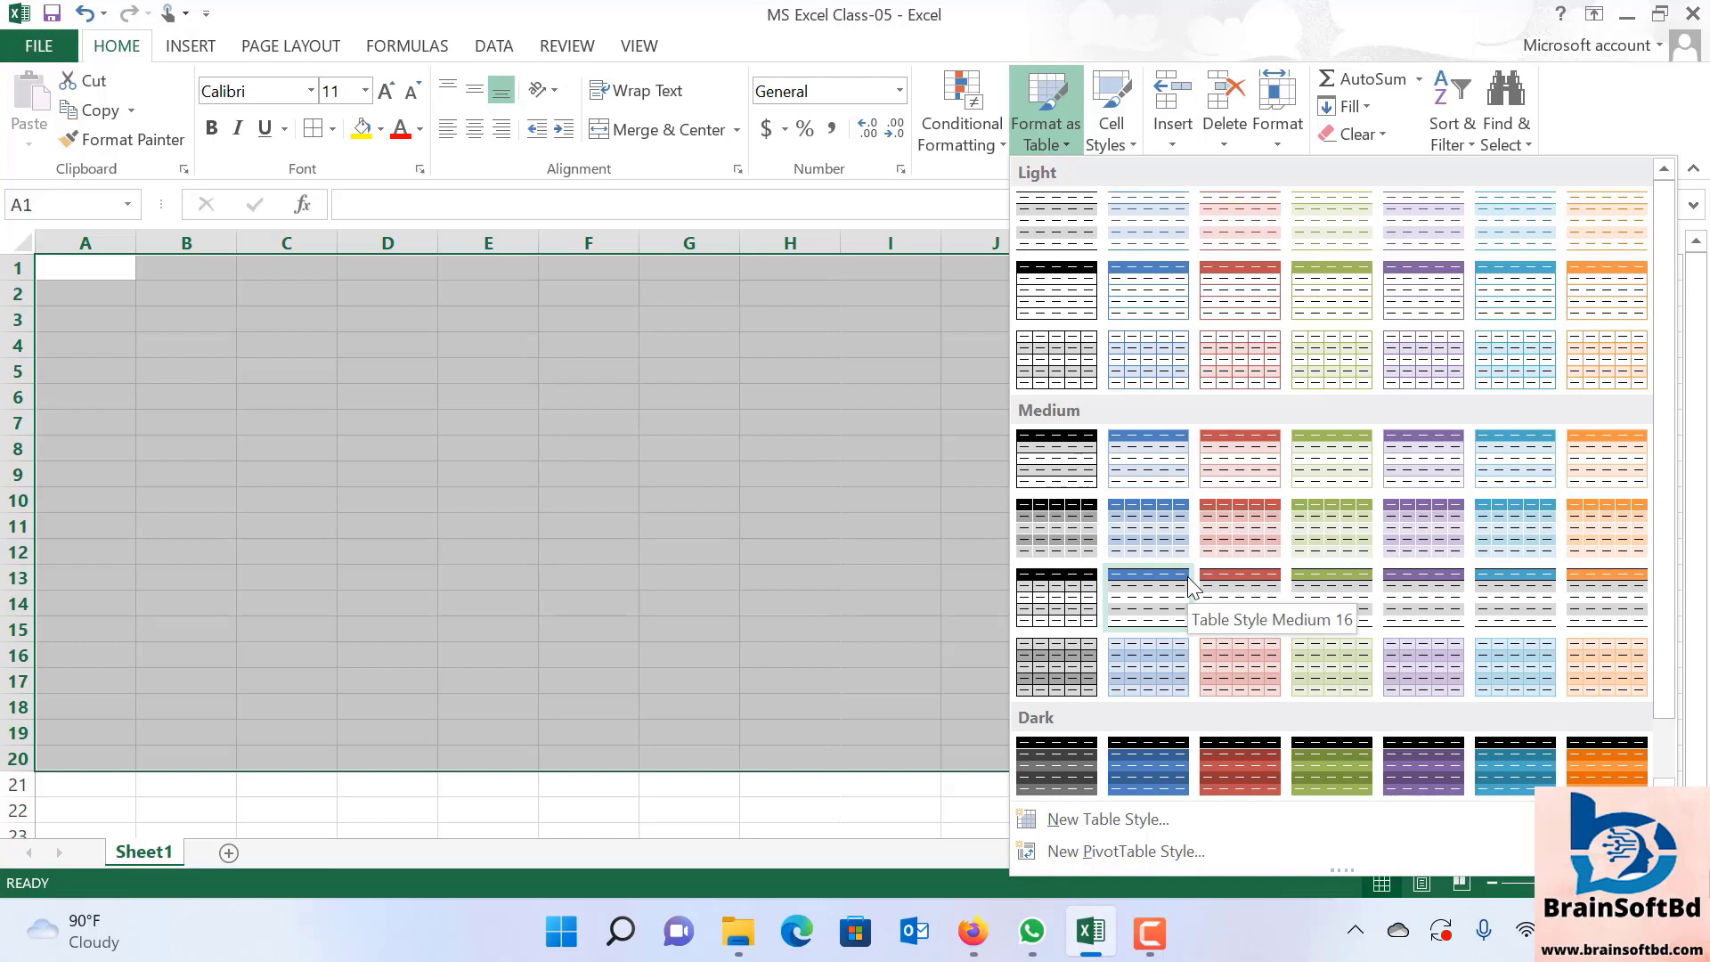
left_click(1338, 535)
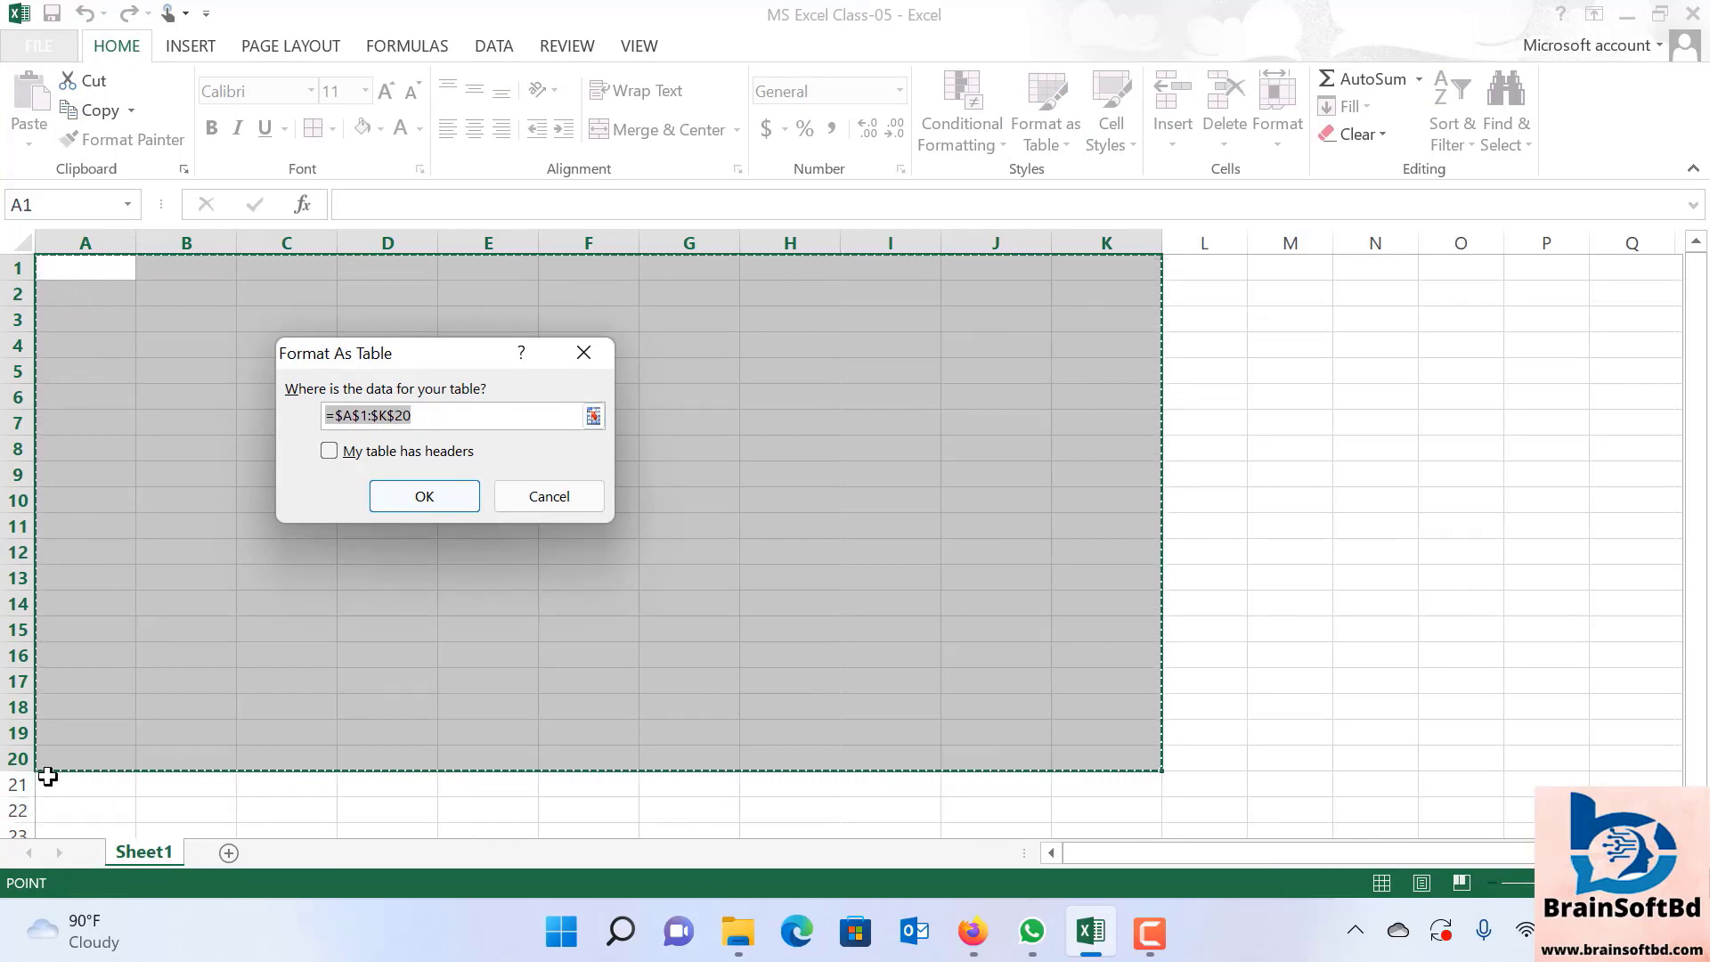
left_click(417, 496)
left_click(1565, 603)
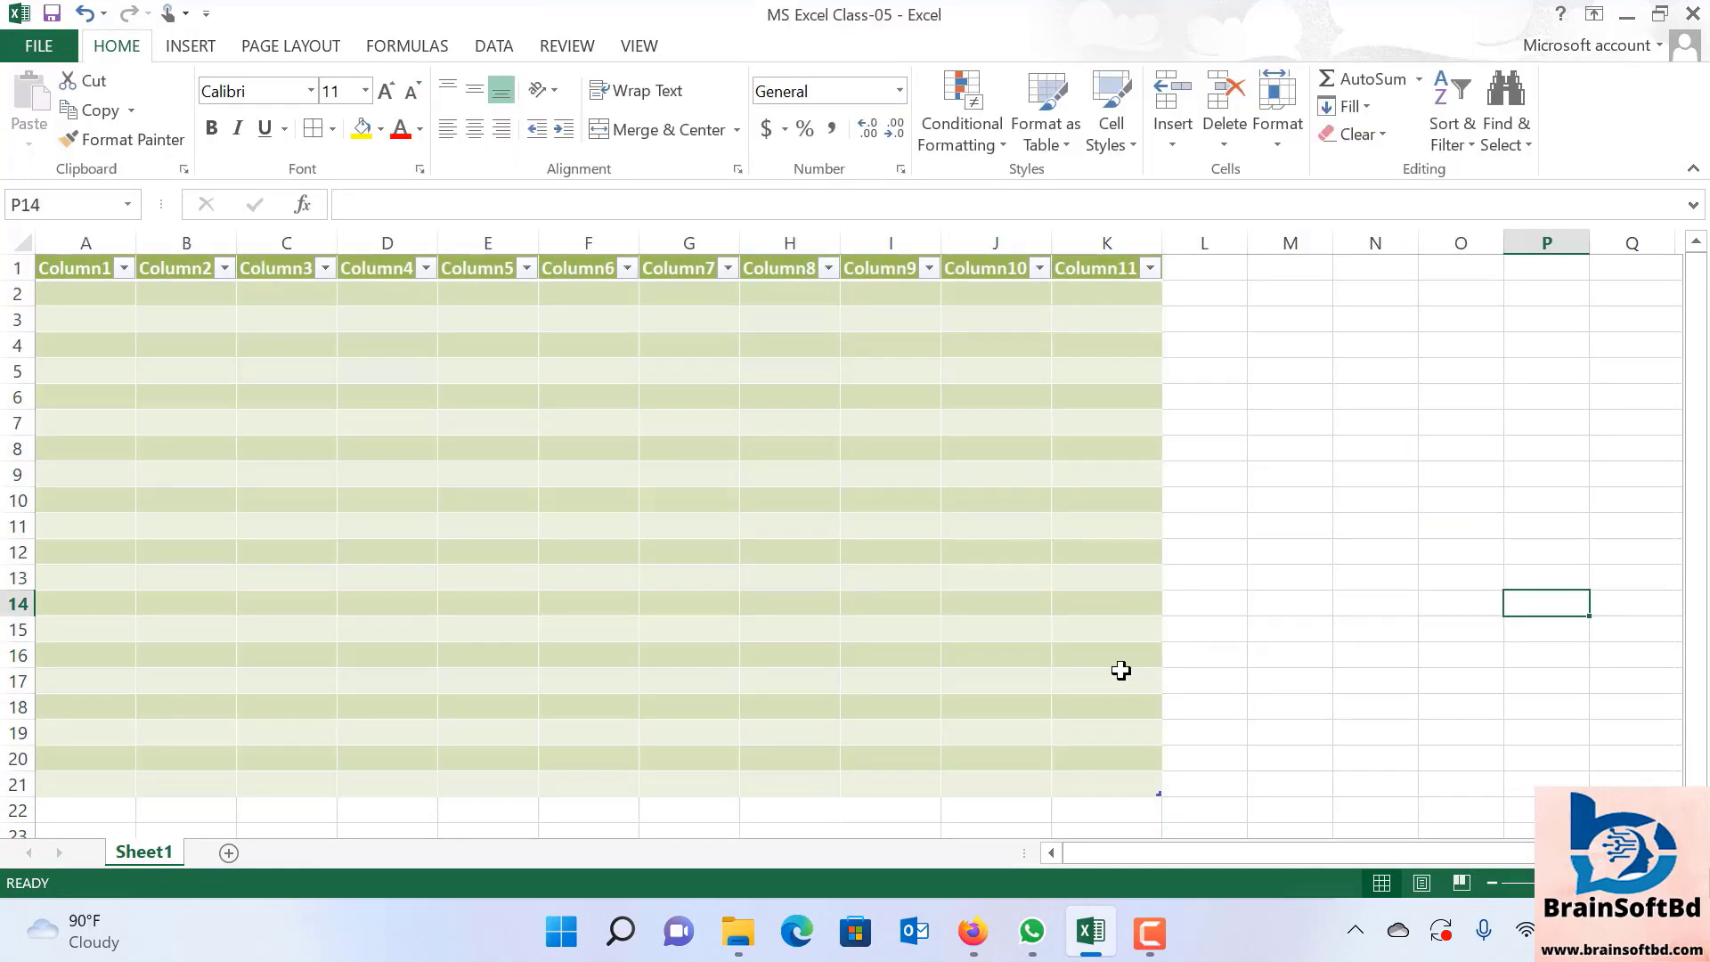
Click cells E7, J12, H18 and C18 inside the table, ending at A2.
left_click(527, 424)
left_click(951, 544)
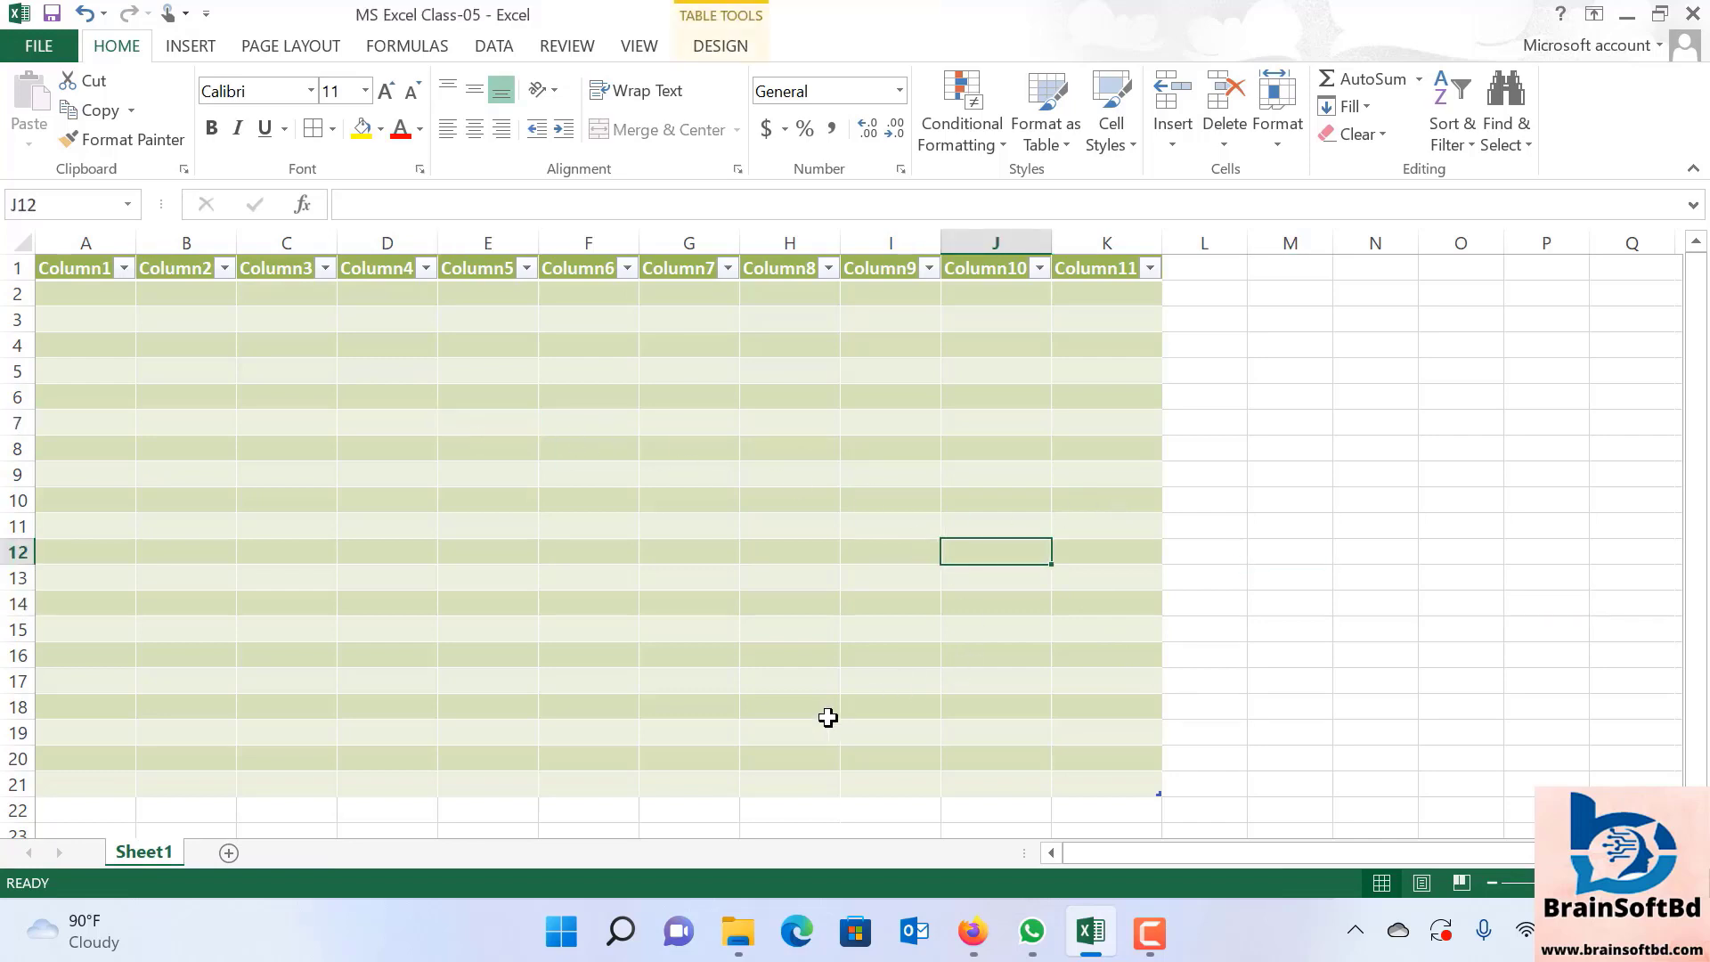
left_click(825, 710)
left_click(258, 706)
left_click(64, 295)
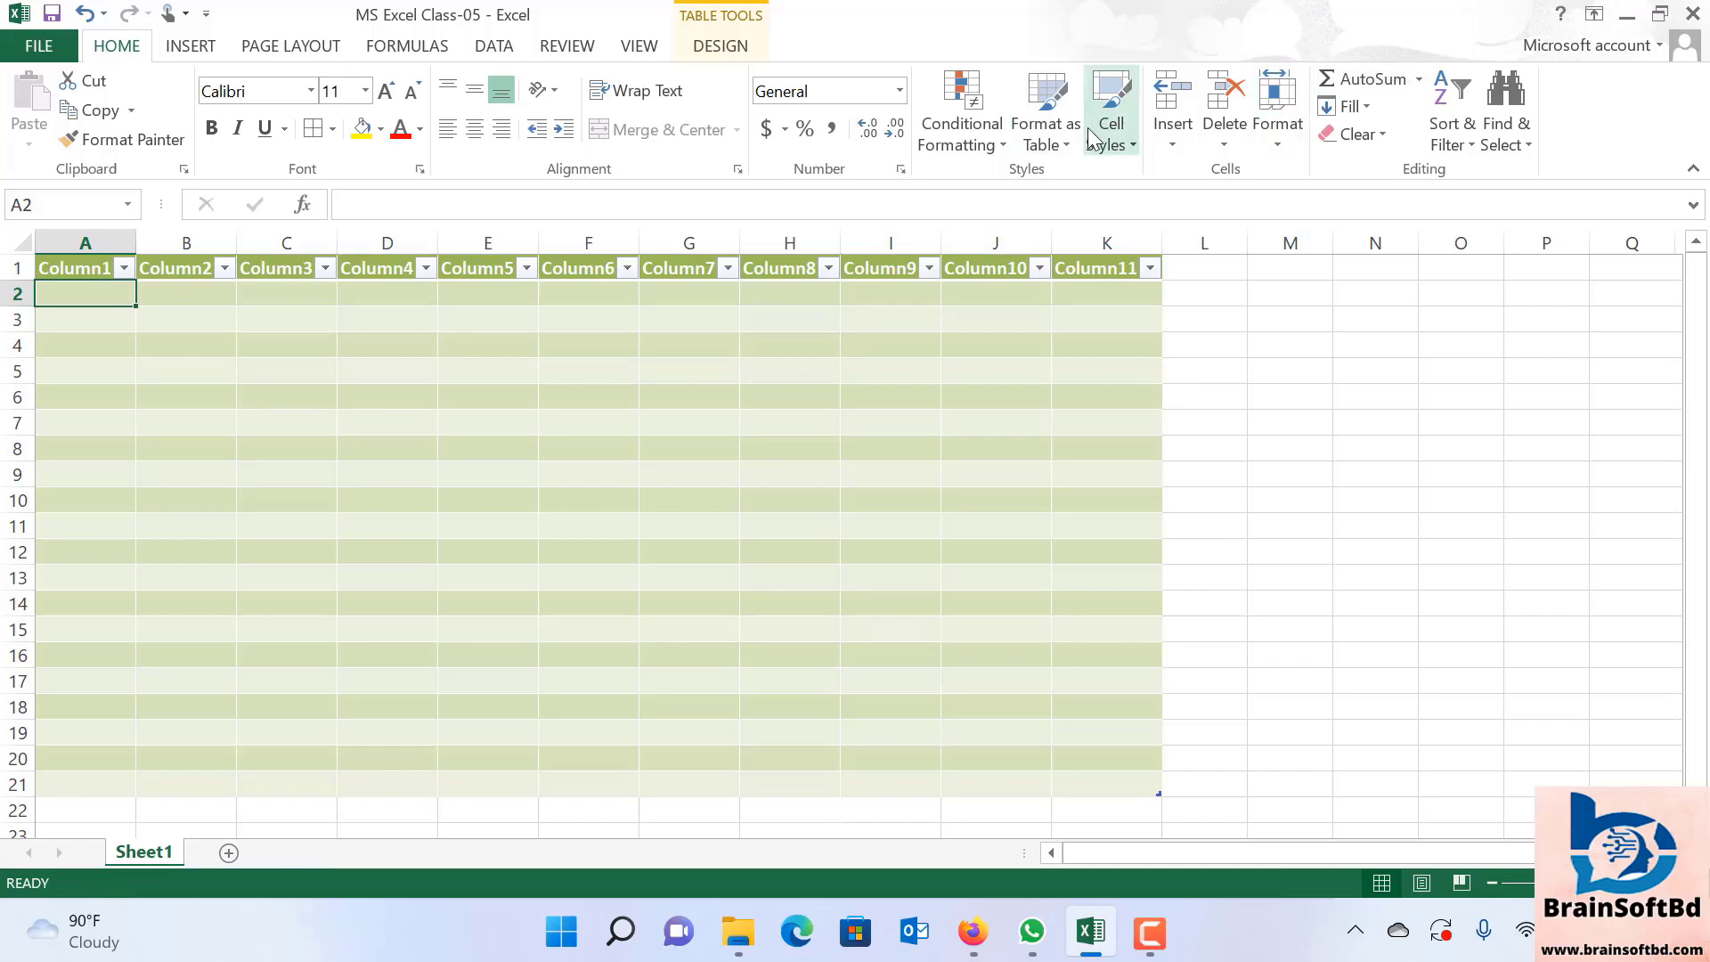
left_click(1046, 125)
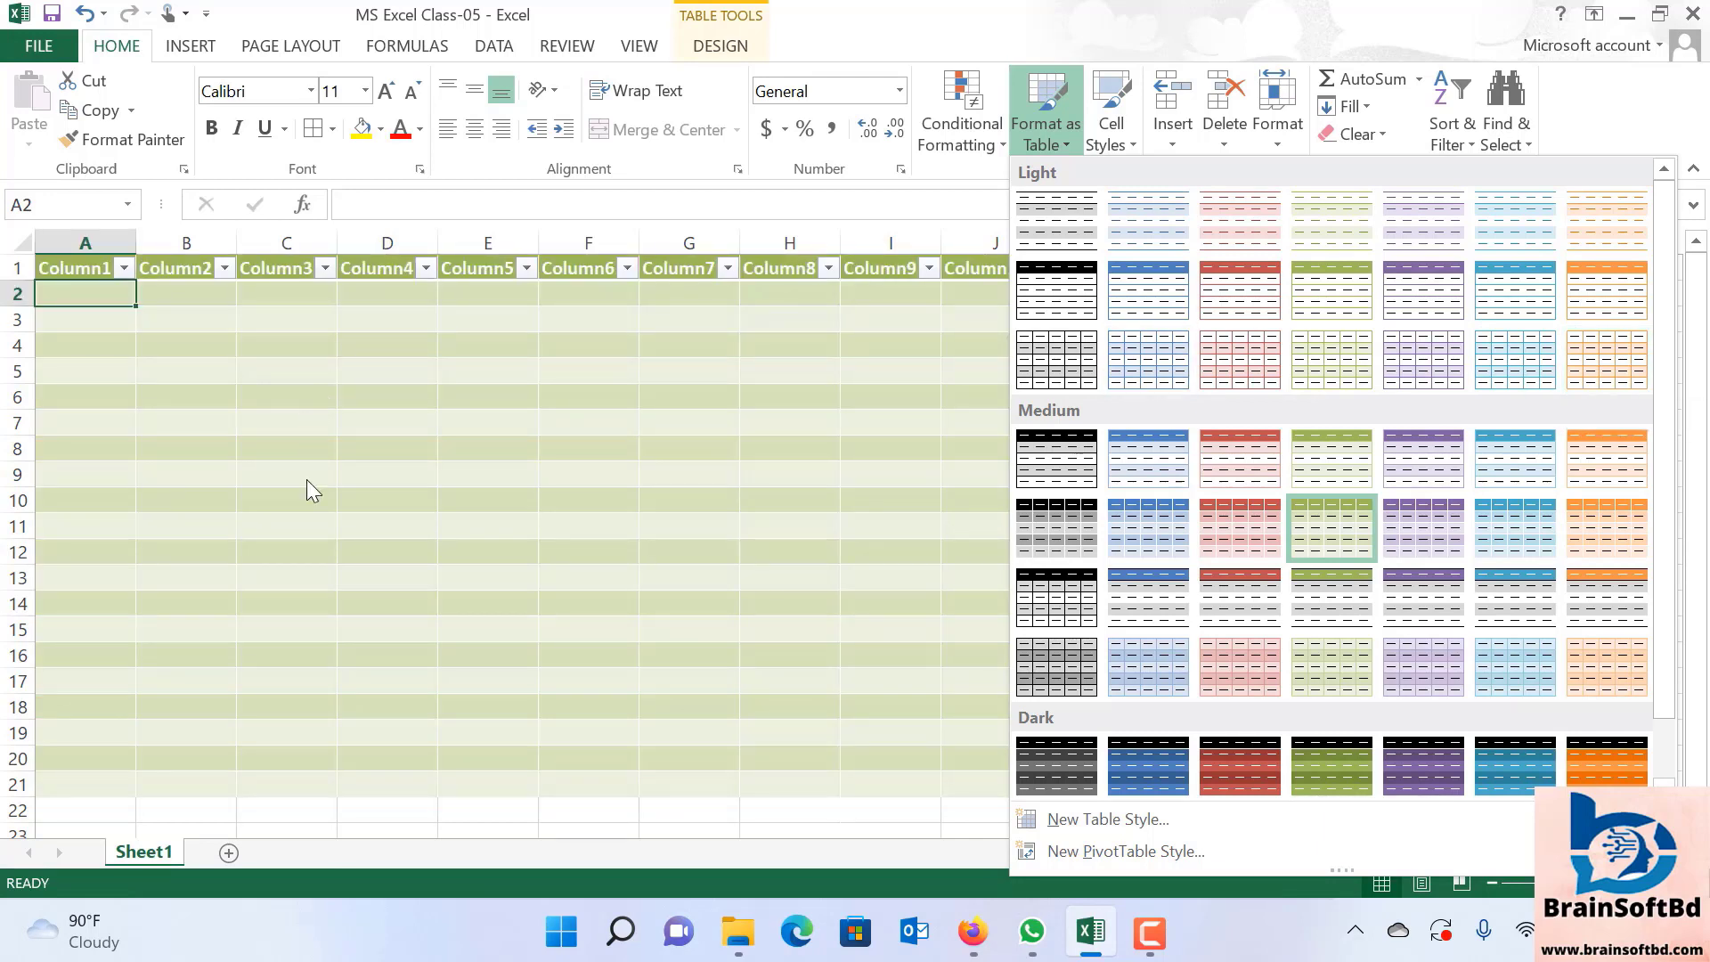
left_click(306, 481)
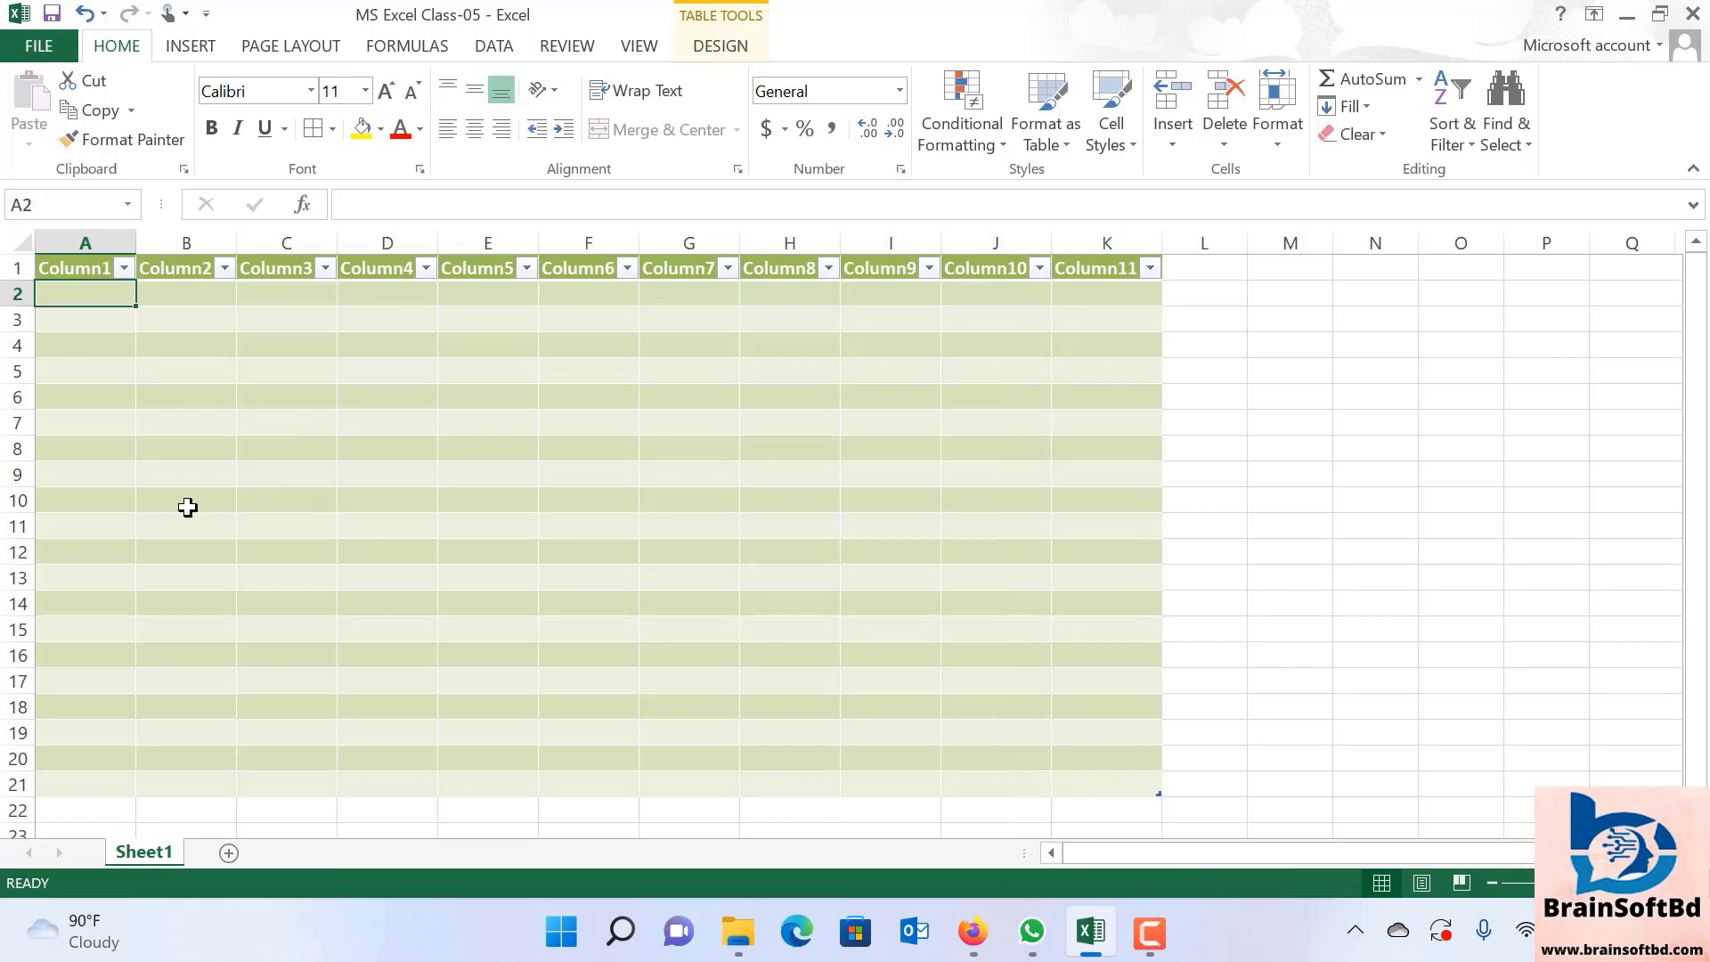
left_click(87, 268)
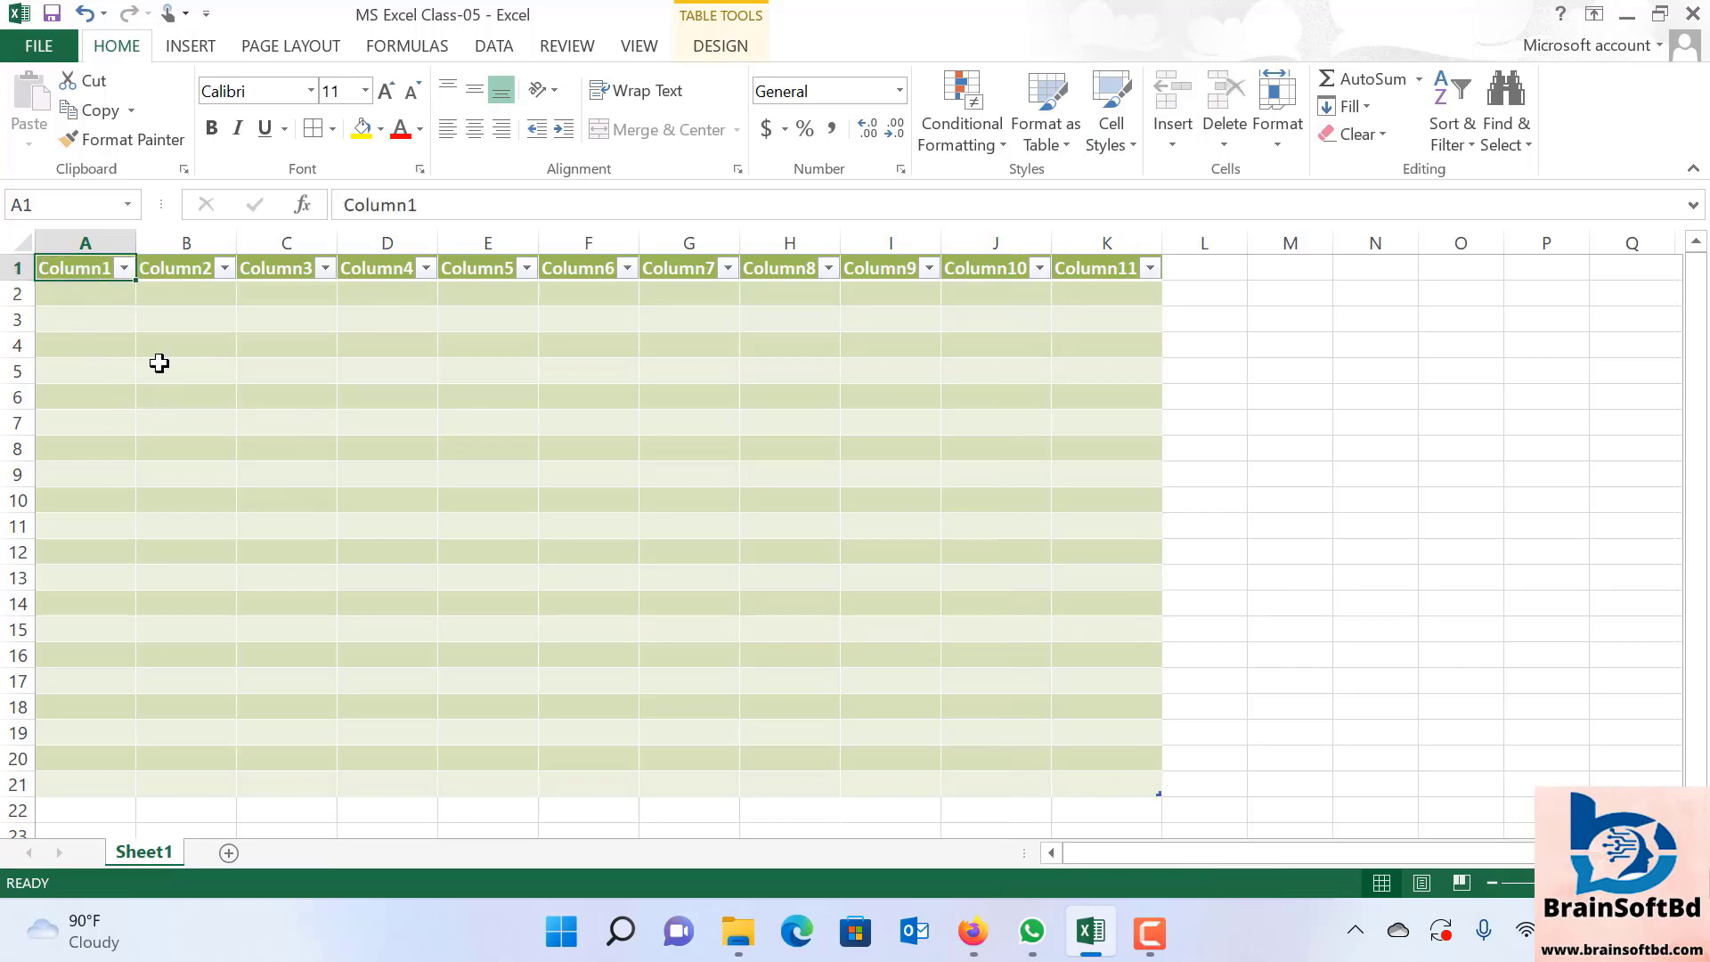
Rename the first two headers to Name and Product1.
key("BackSpace")
type("Name")
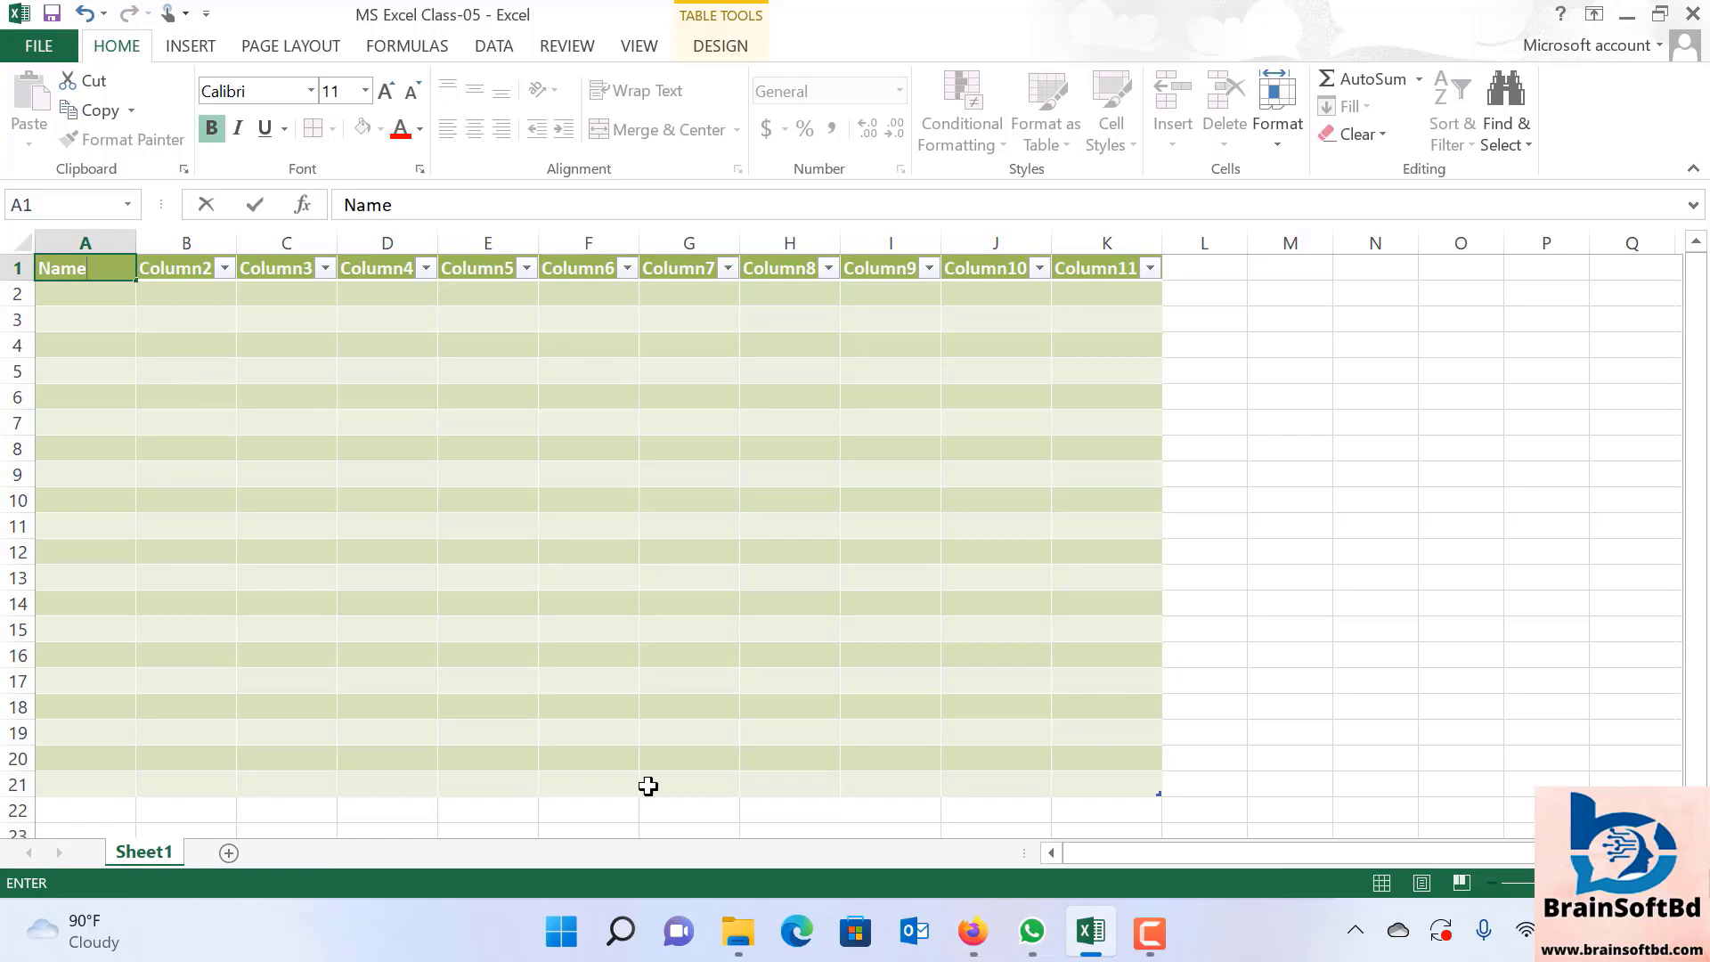
left_click(508, 580)
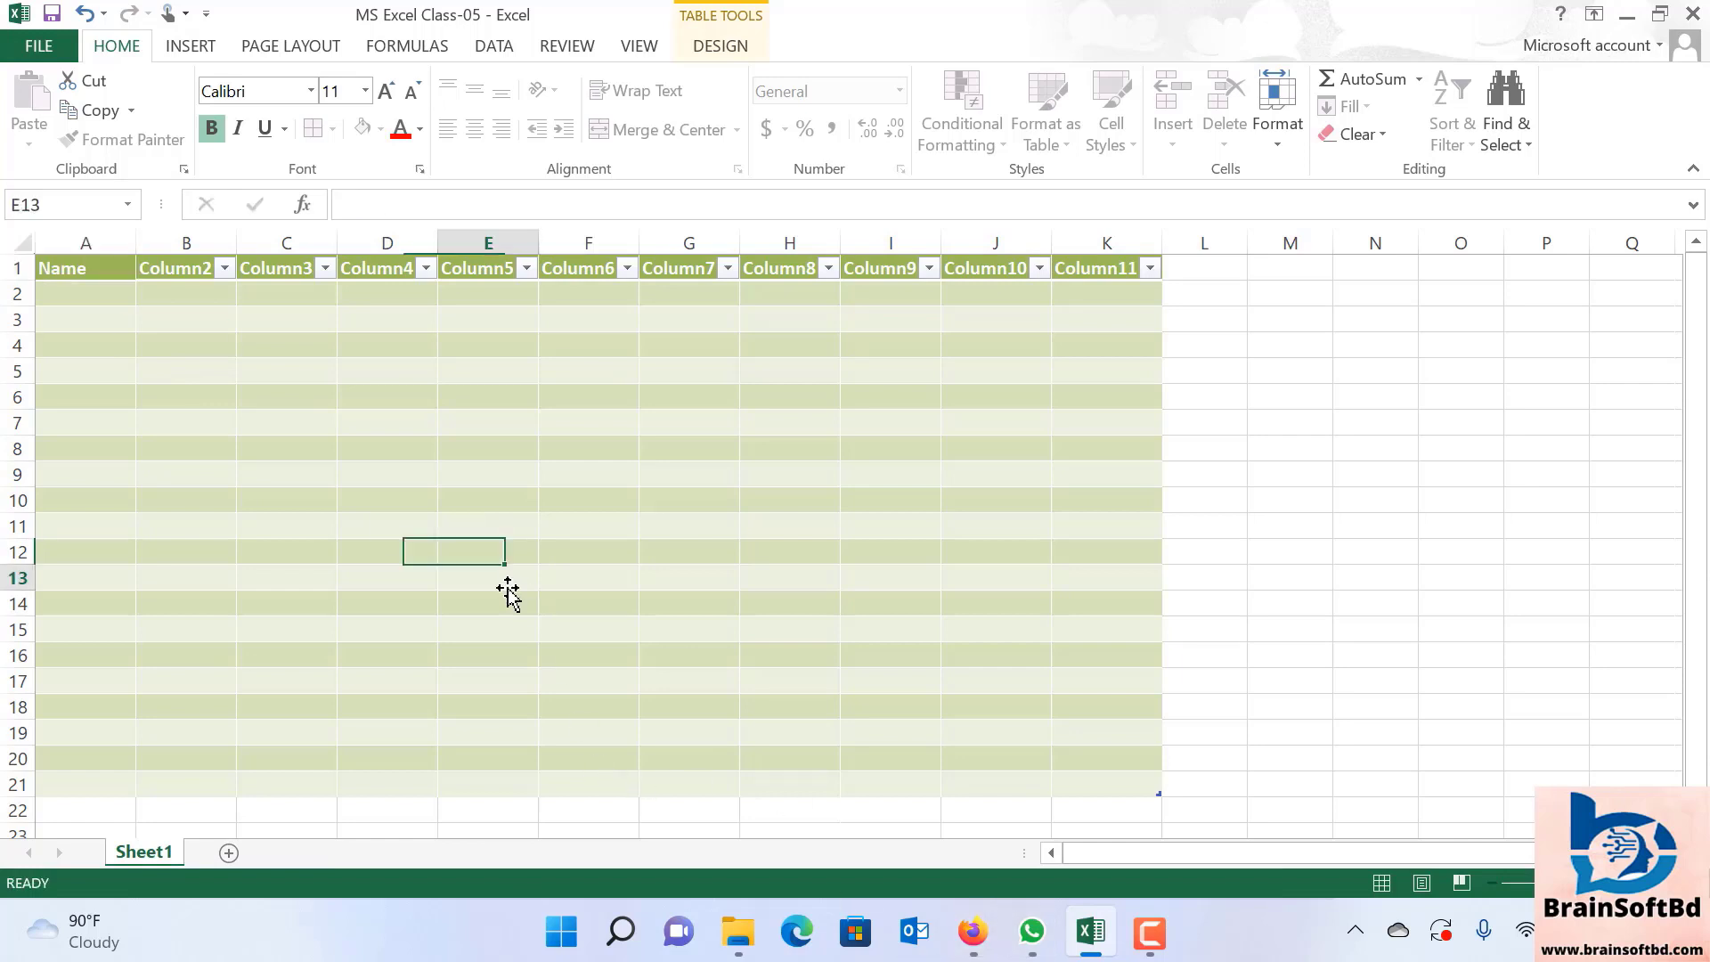
left_click(185, 270)
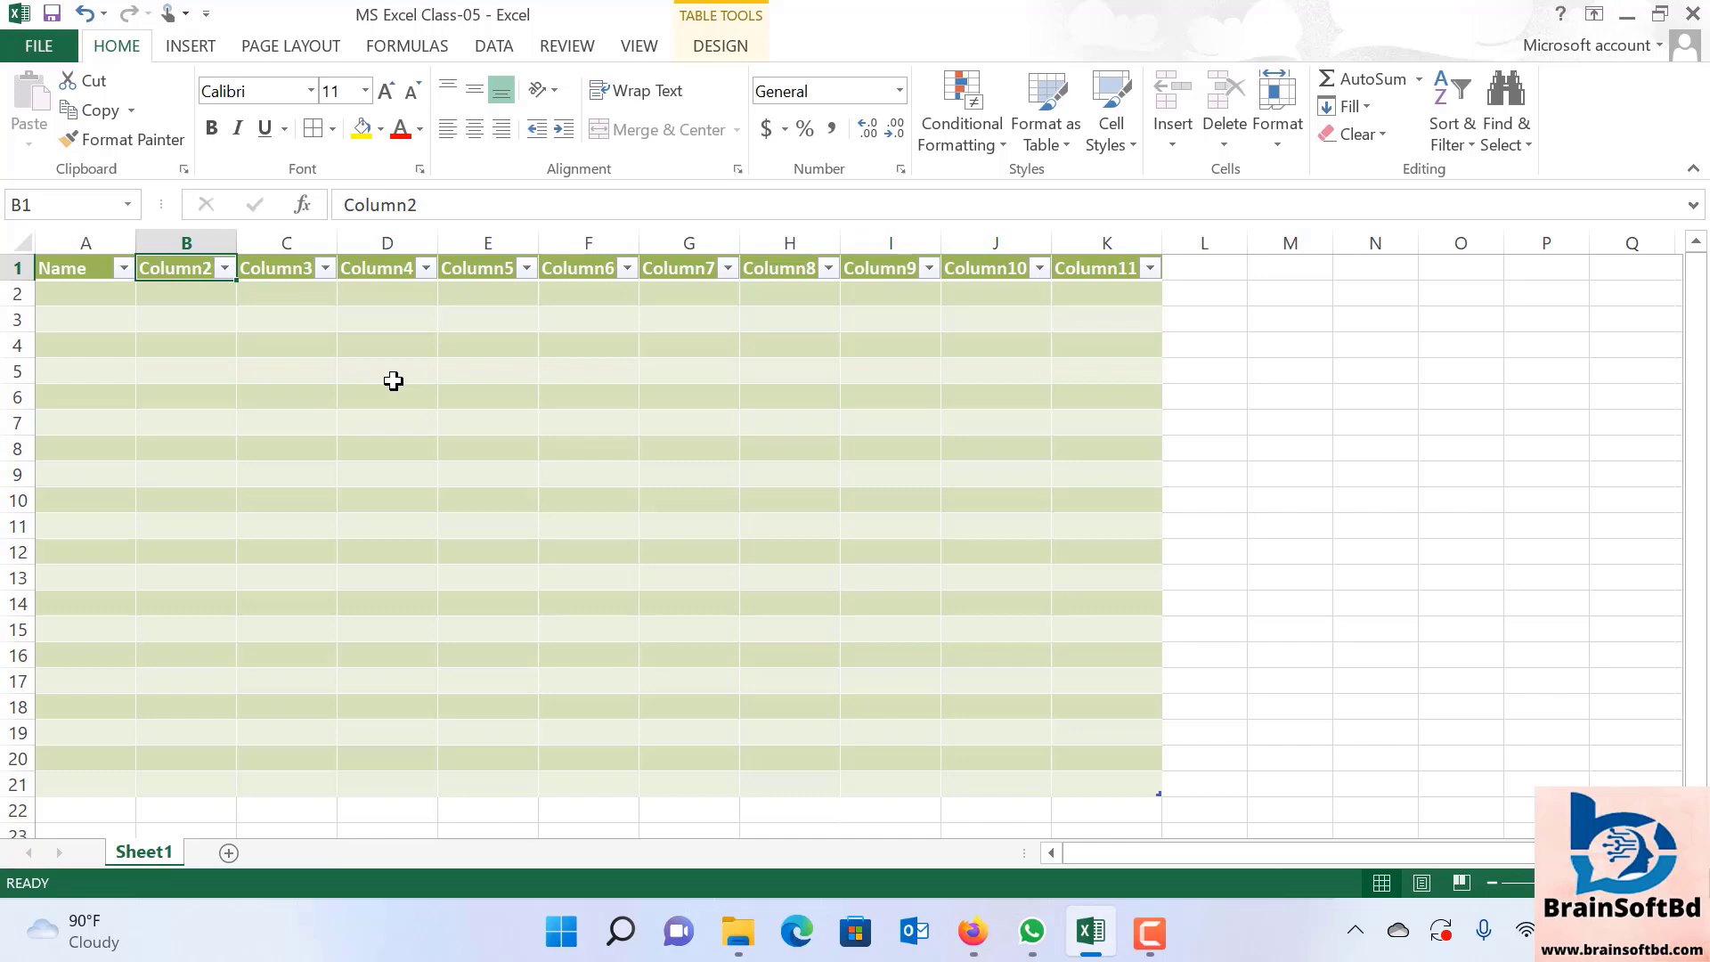
type("Product1")
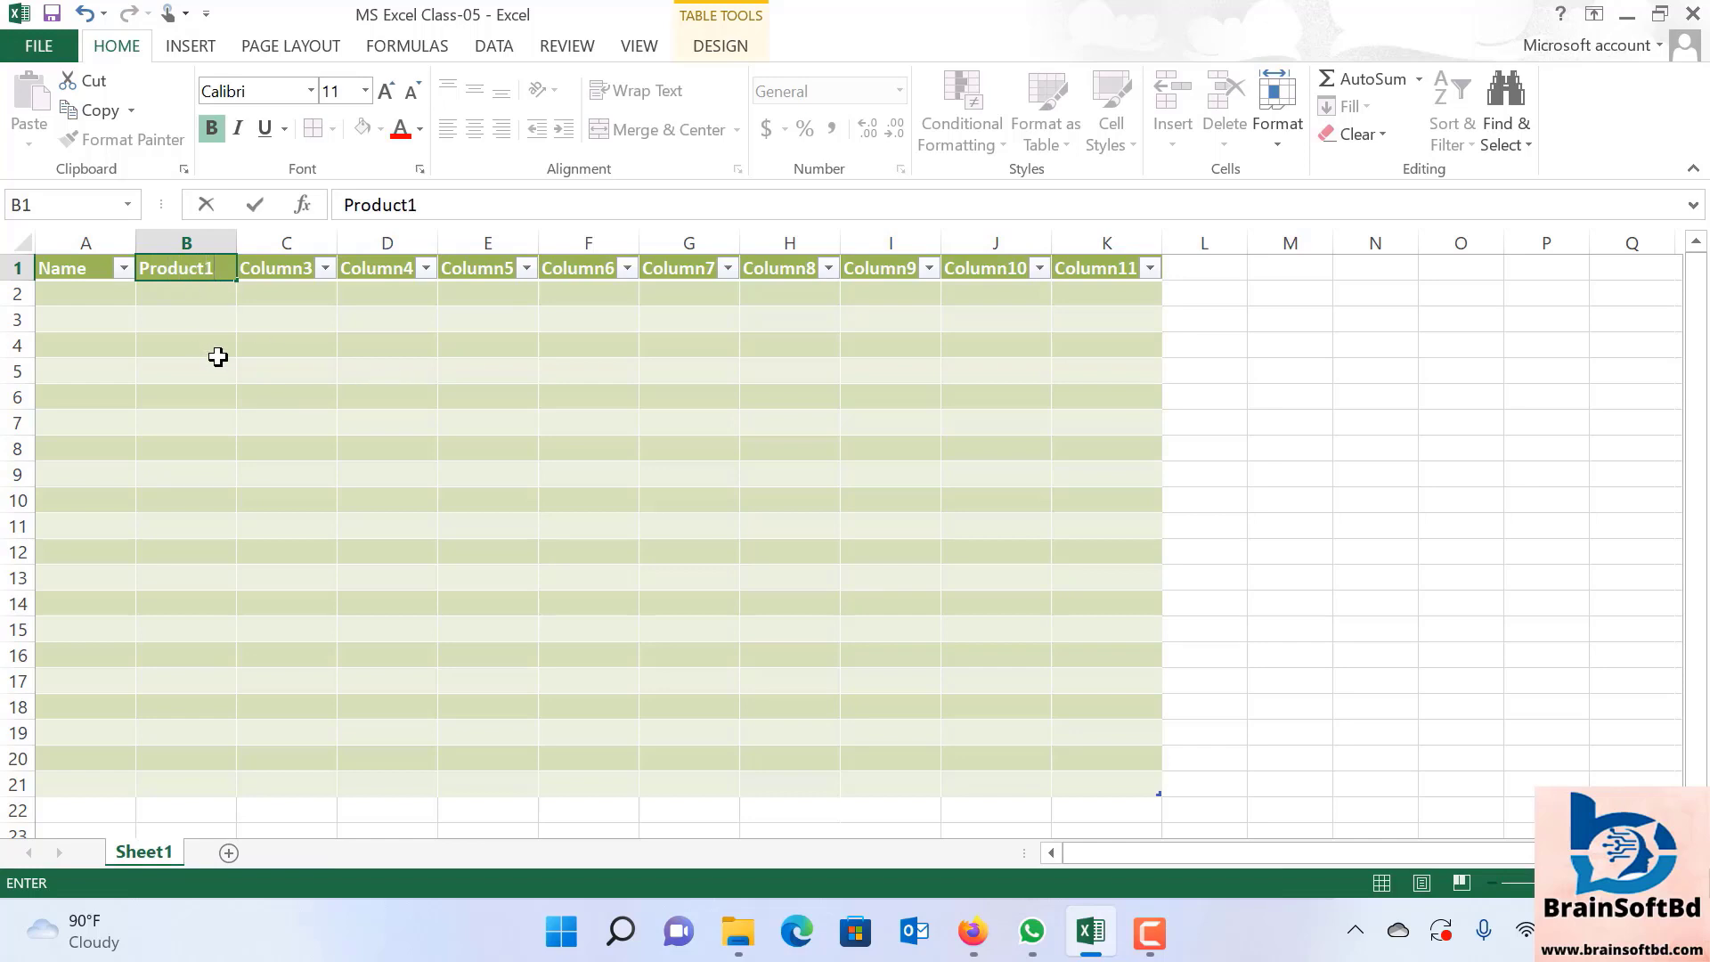
left_click(217, 356)
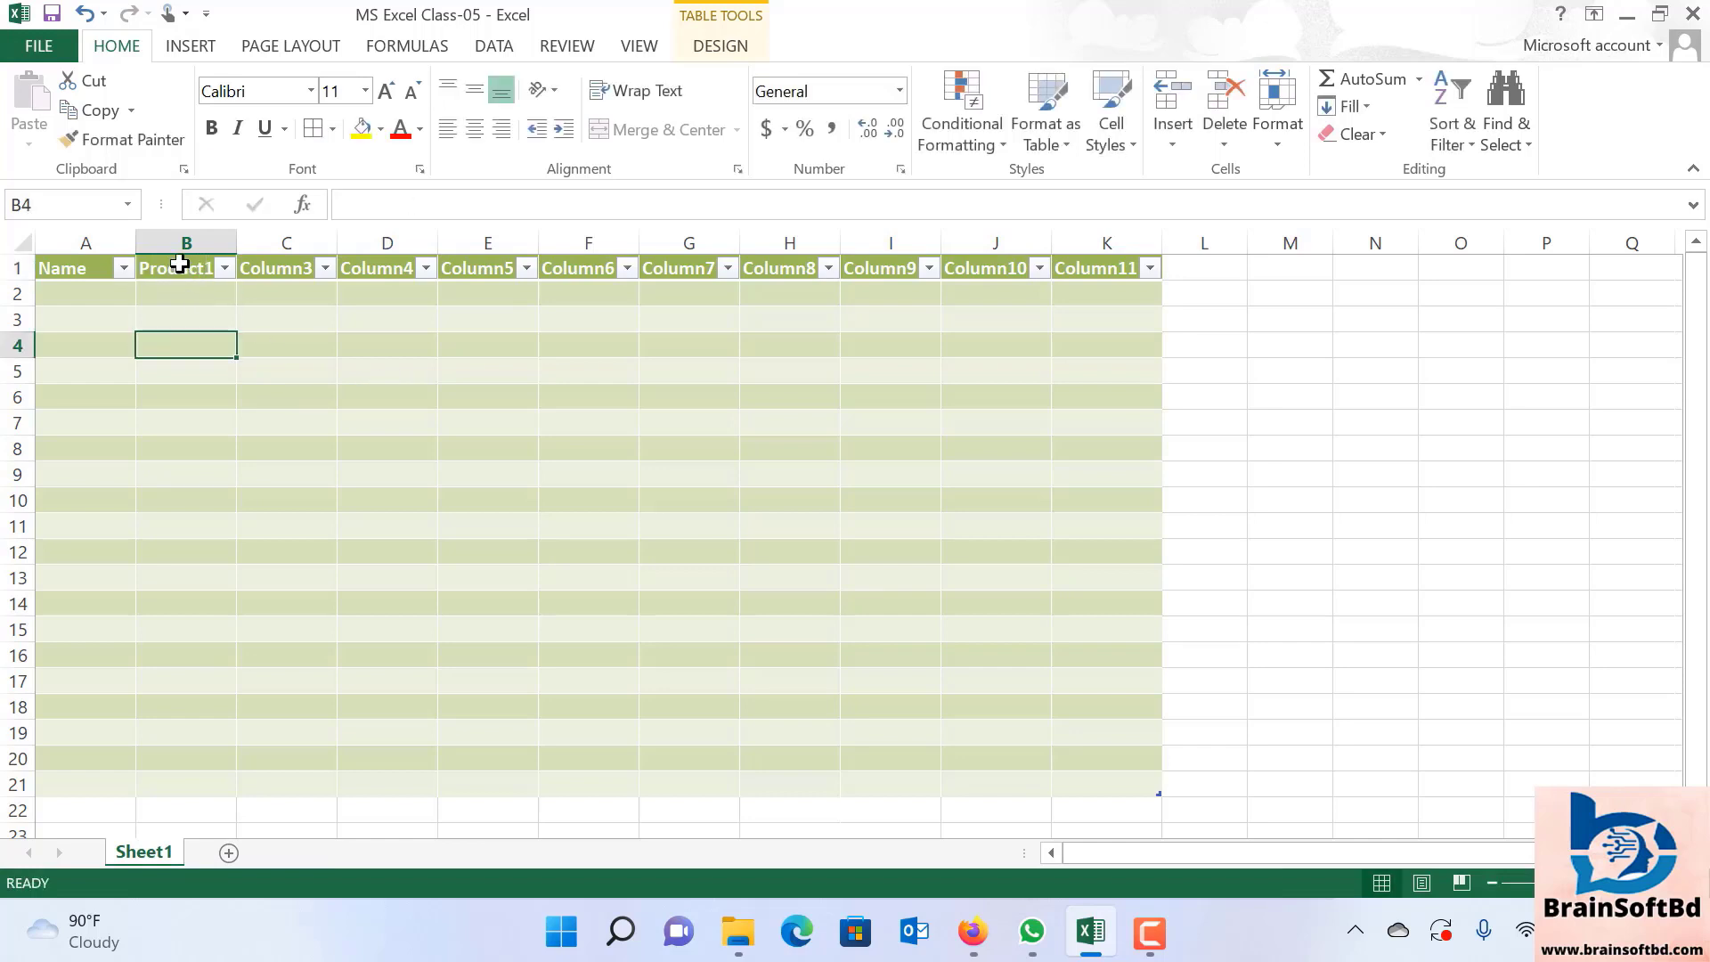
Copy the Product1 header into C1 and edit it to read Product2.
left_click(180, 265)
key("ctrl+c")
left_click(294, 269)
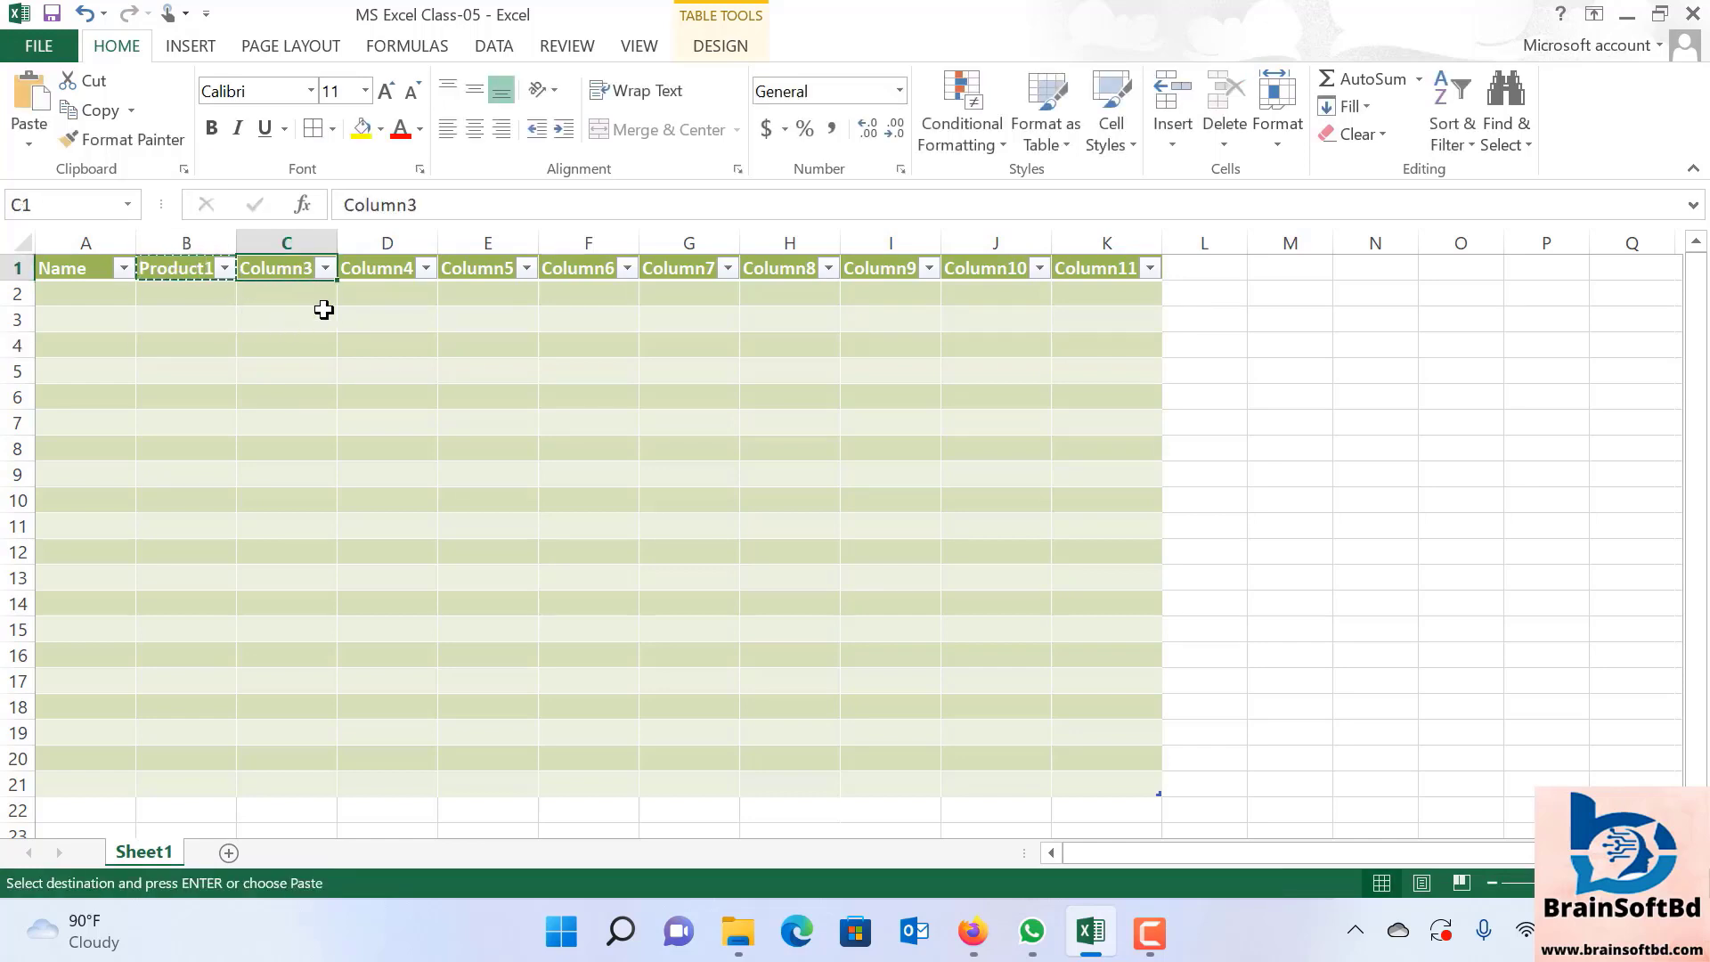
key("ctrl+v")
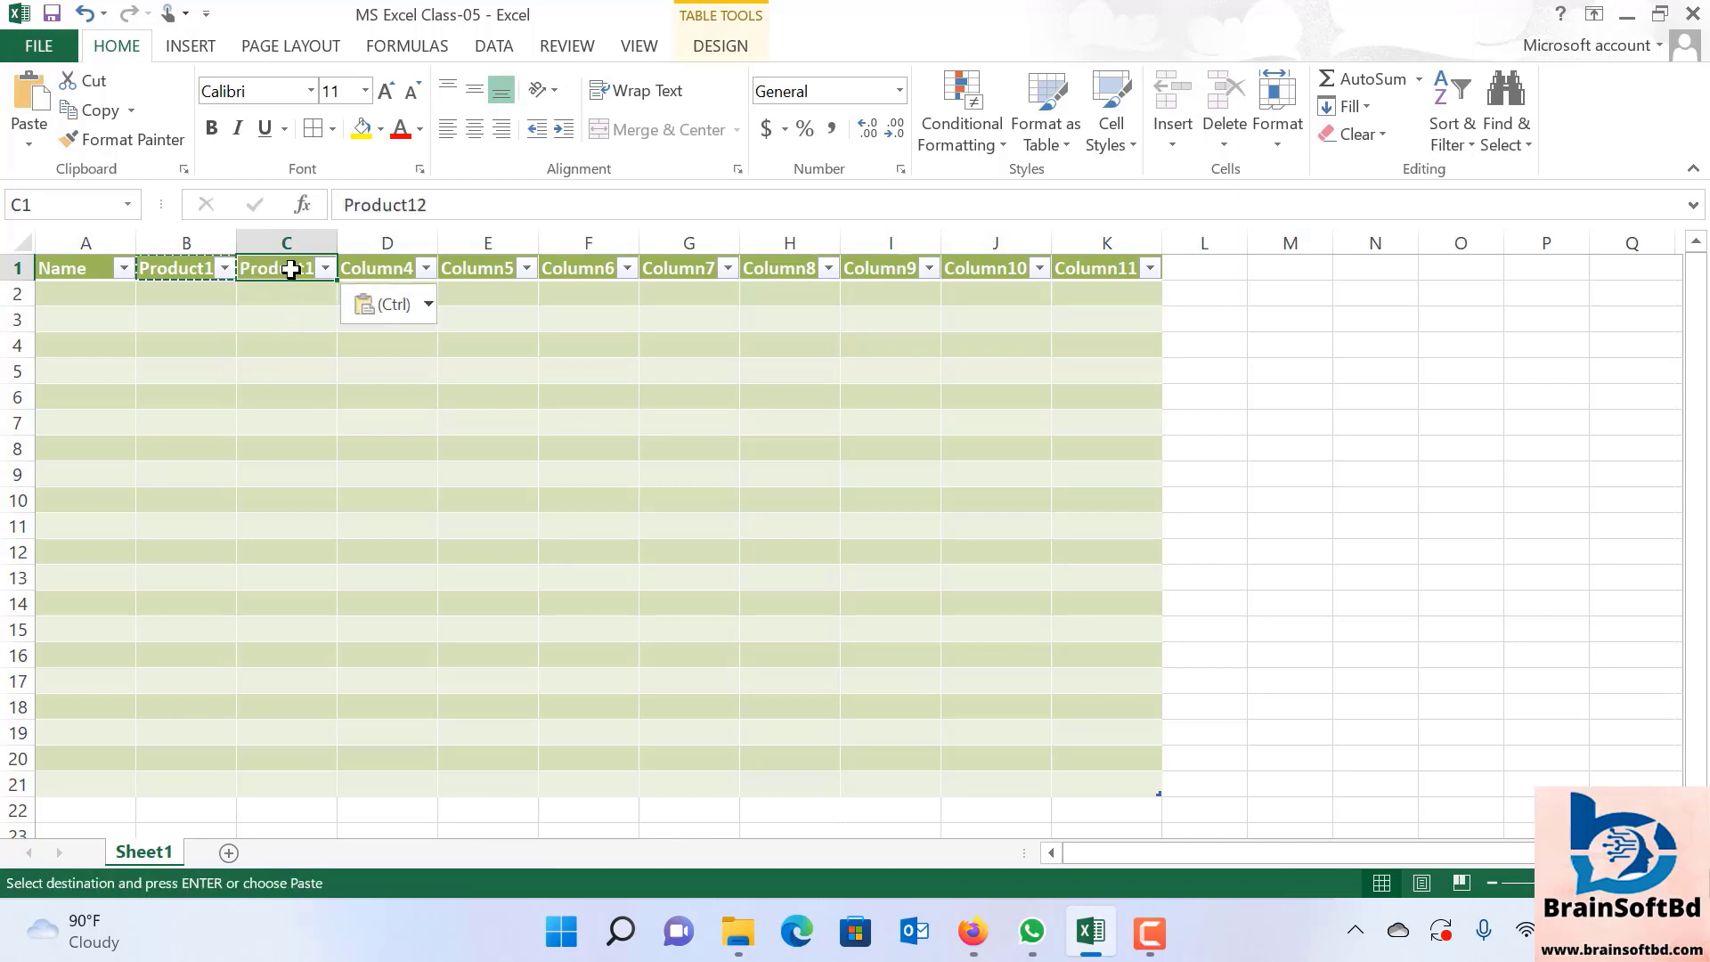
double_click(308, 266)
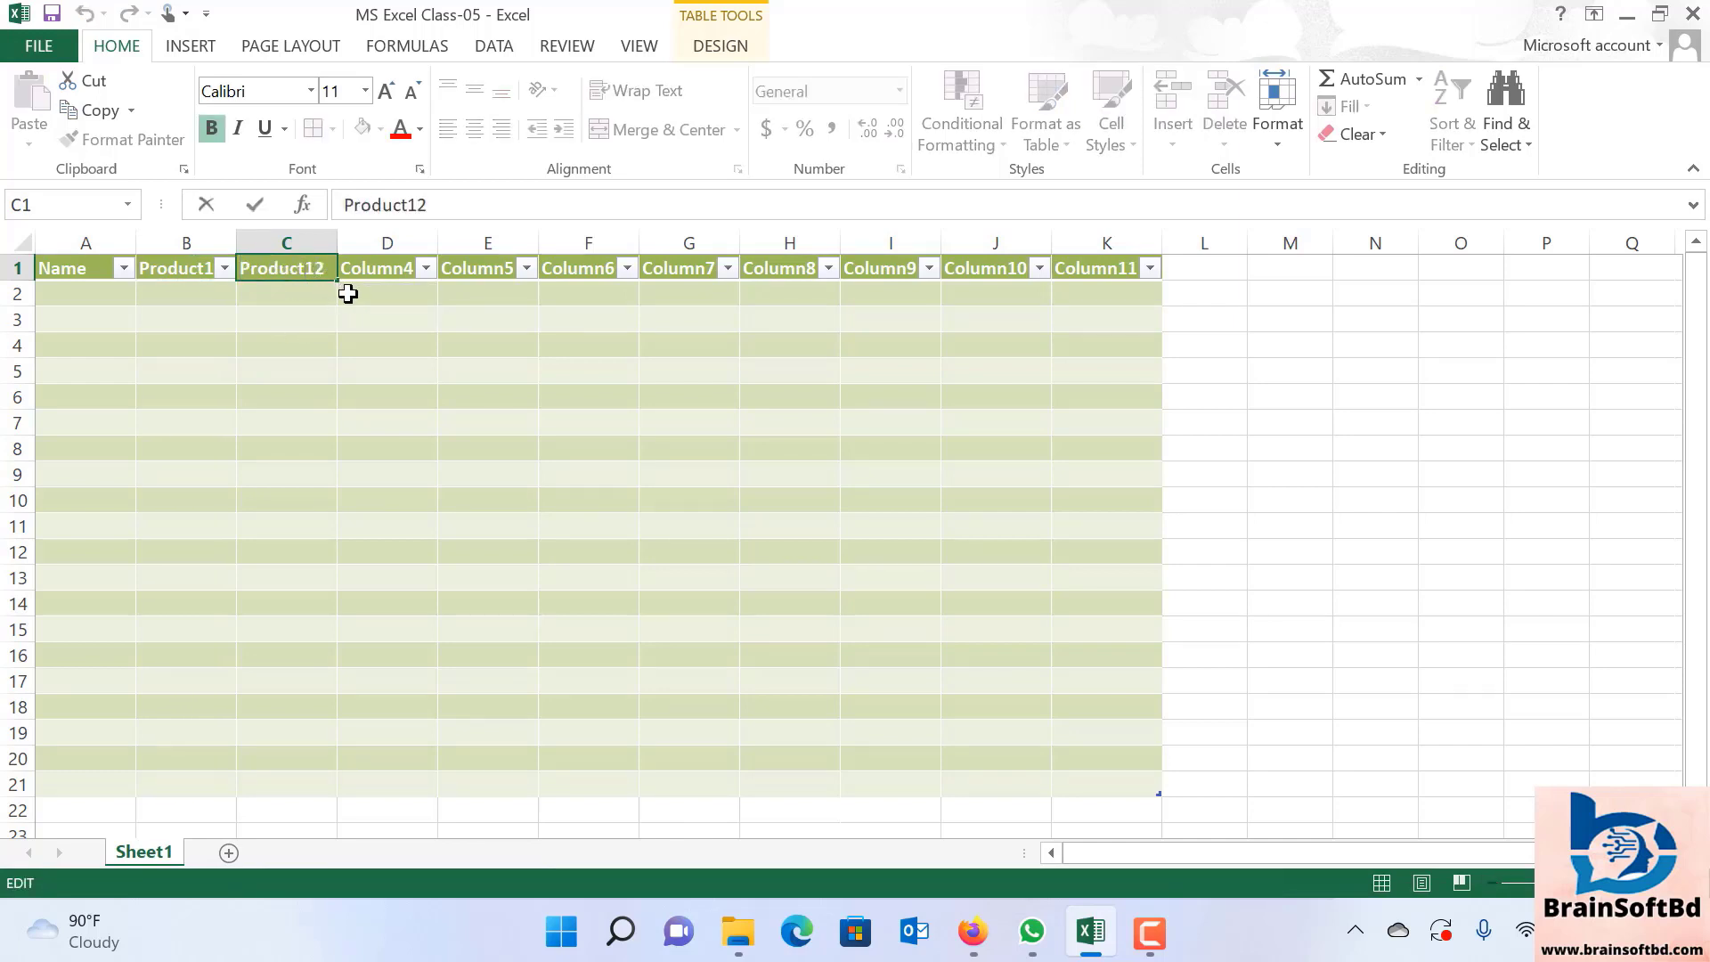
key("BackSpace")
type("2")
left_click(352, 320)
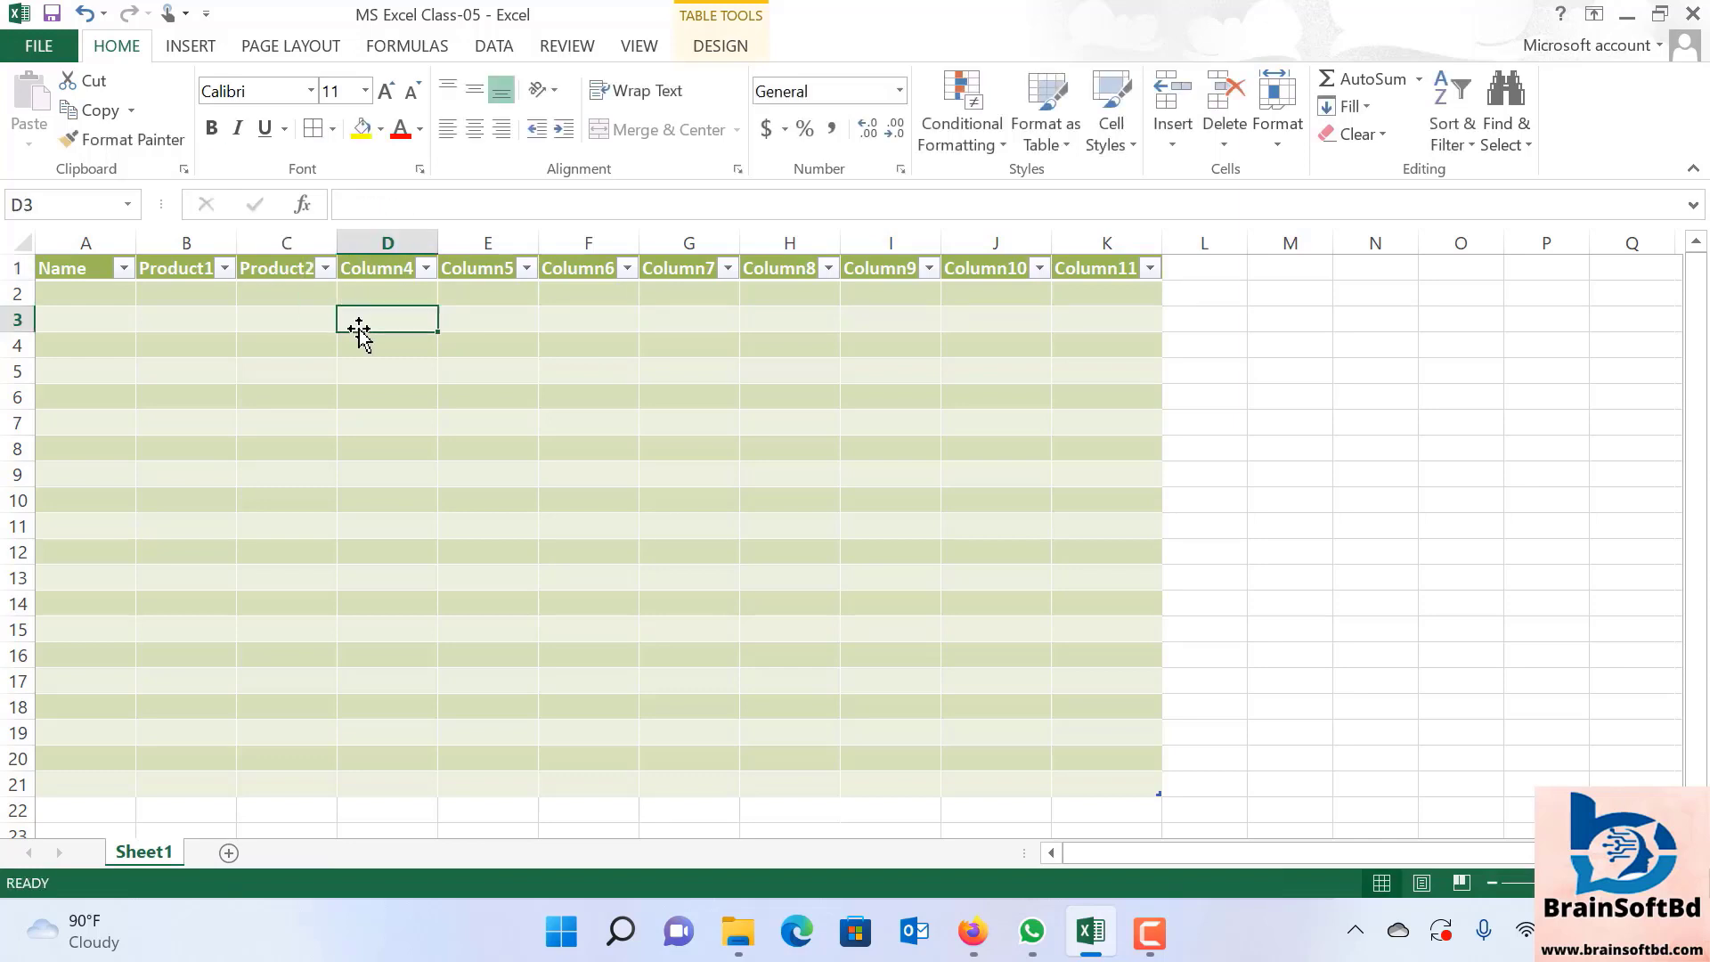
Auto-fill the header row from B1:C1 across to K1, producing Product3 through Product10.
left_click(220, 263)
mouse_move(220, 263)
left_mouse_down()
mouse_move(670, 294)
mouse_move(1149, 283)
left_mouse_up()
left_click(506, 426)
left_click(222, 265)
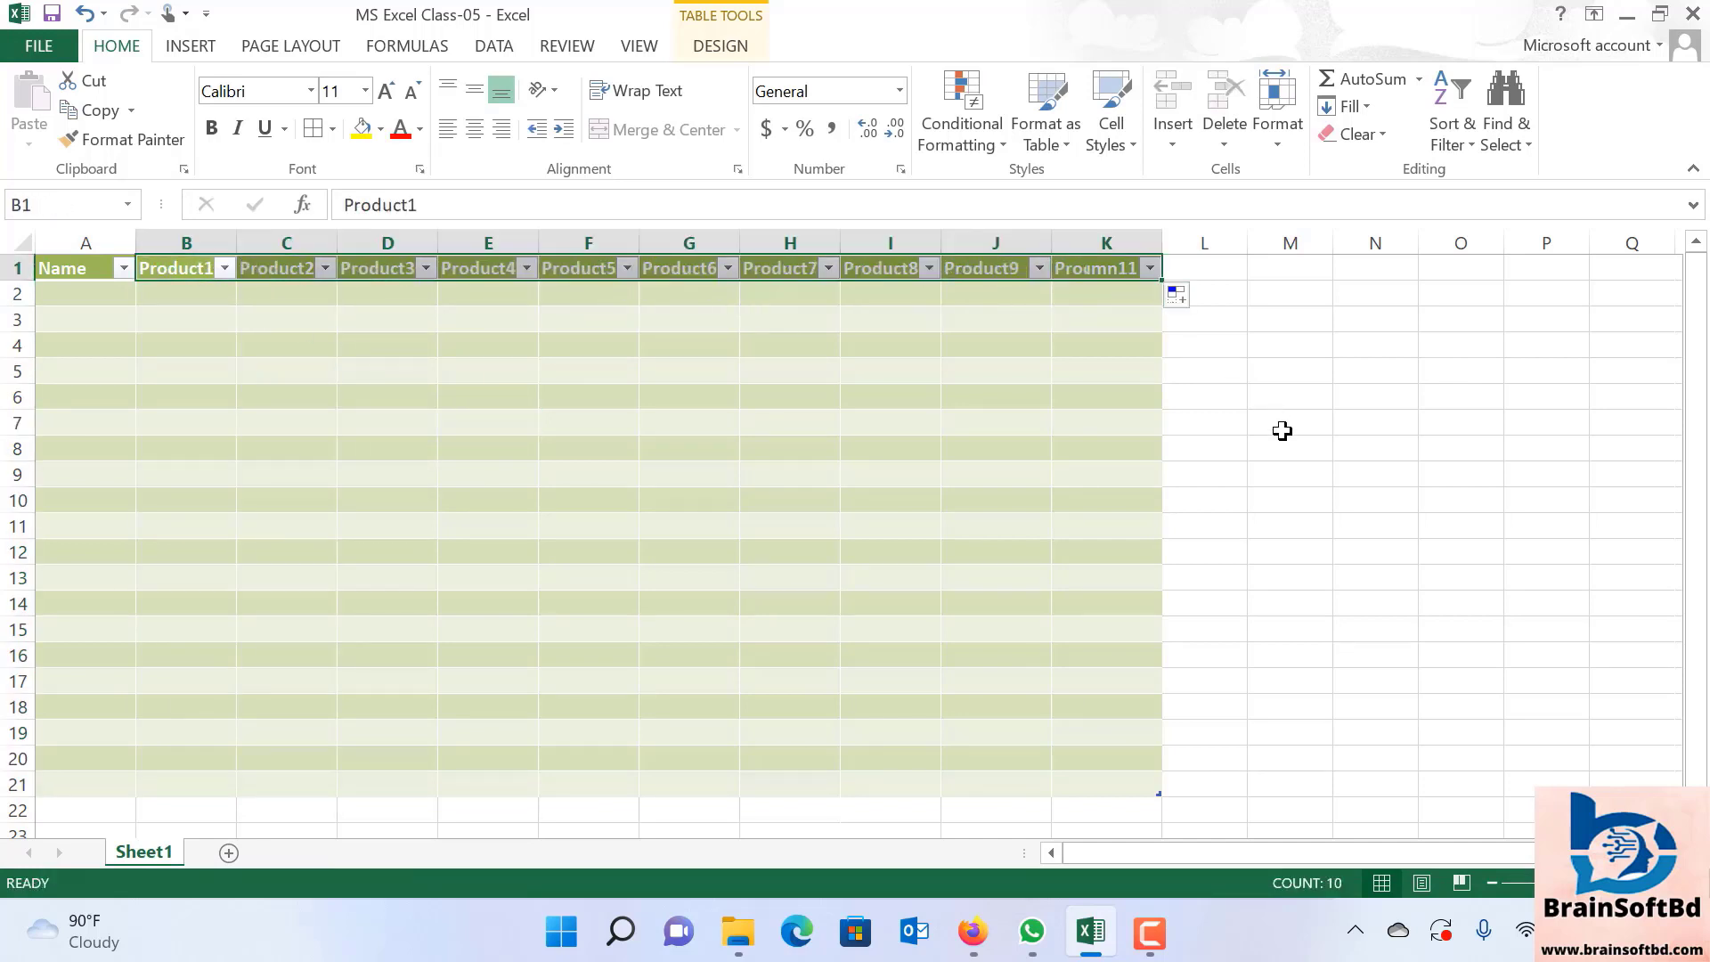
left_click(1285, 458)
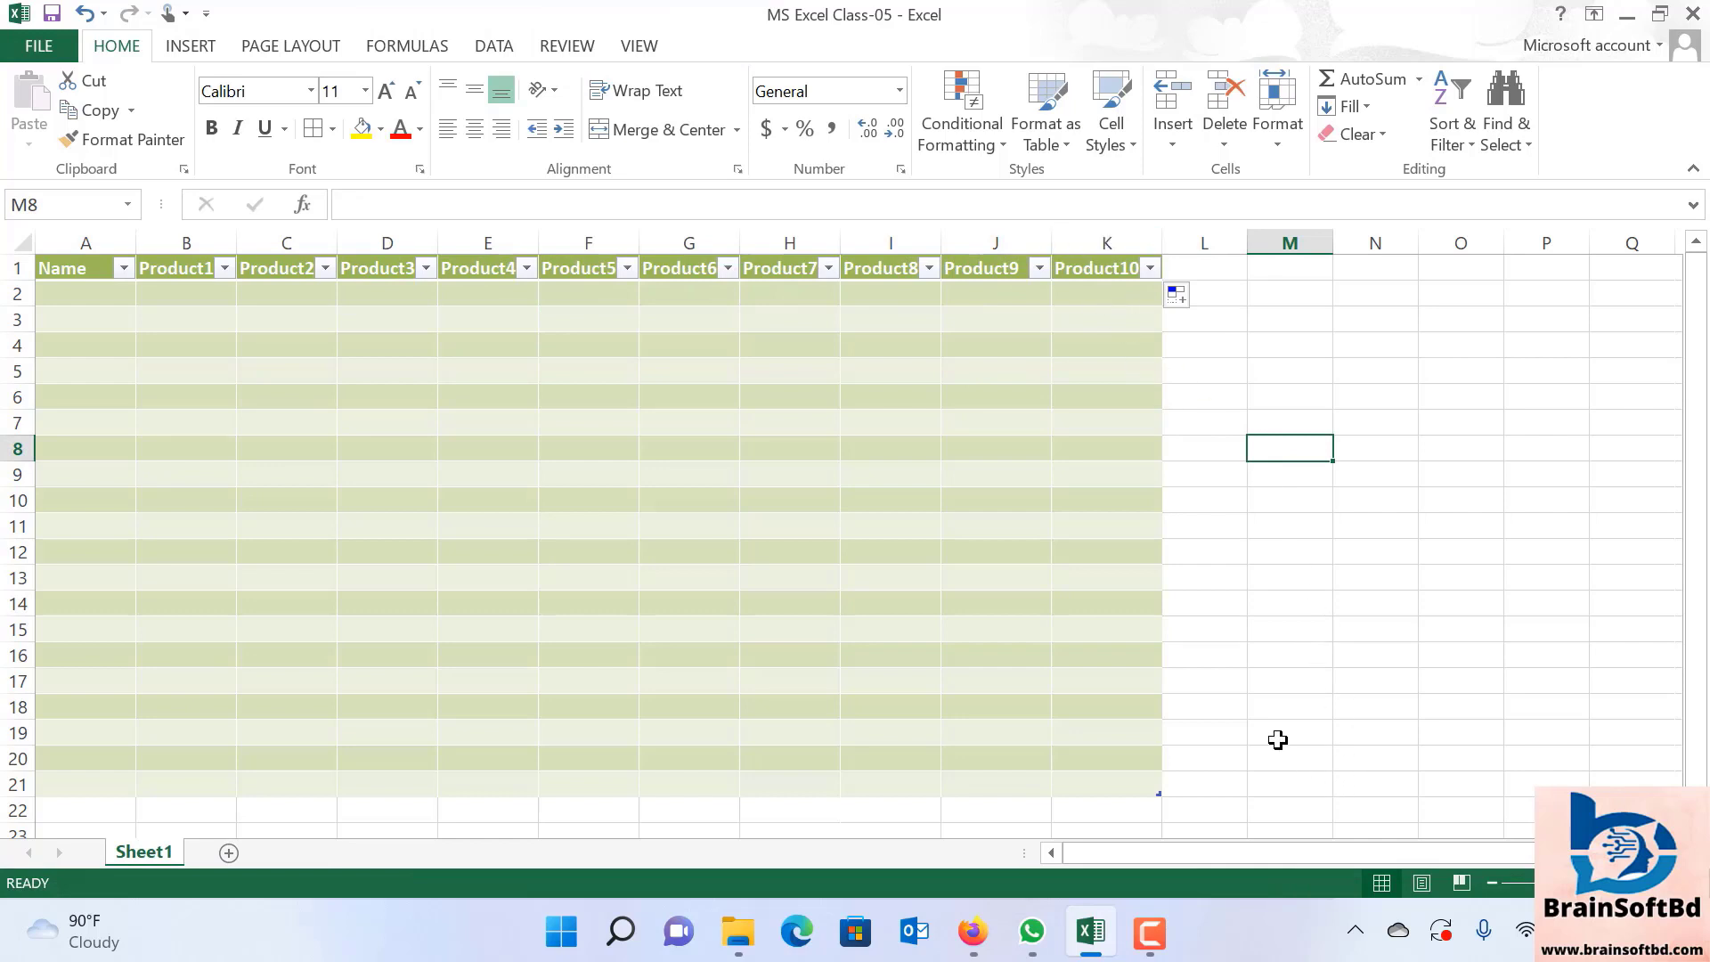
Check the header row from Product1 to Product10, then return to cell A2 under Name.
left_click(1351, 691)
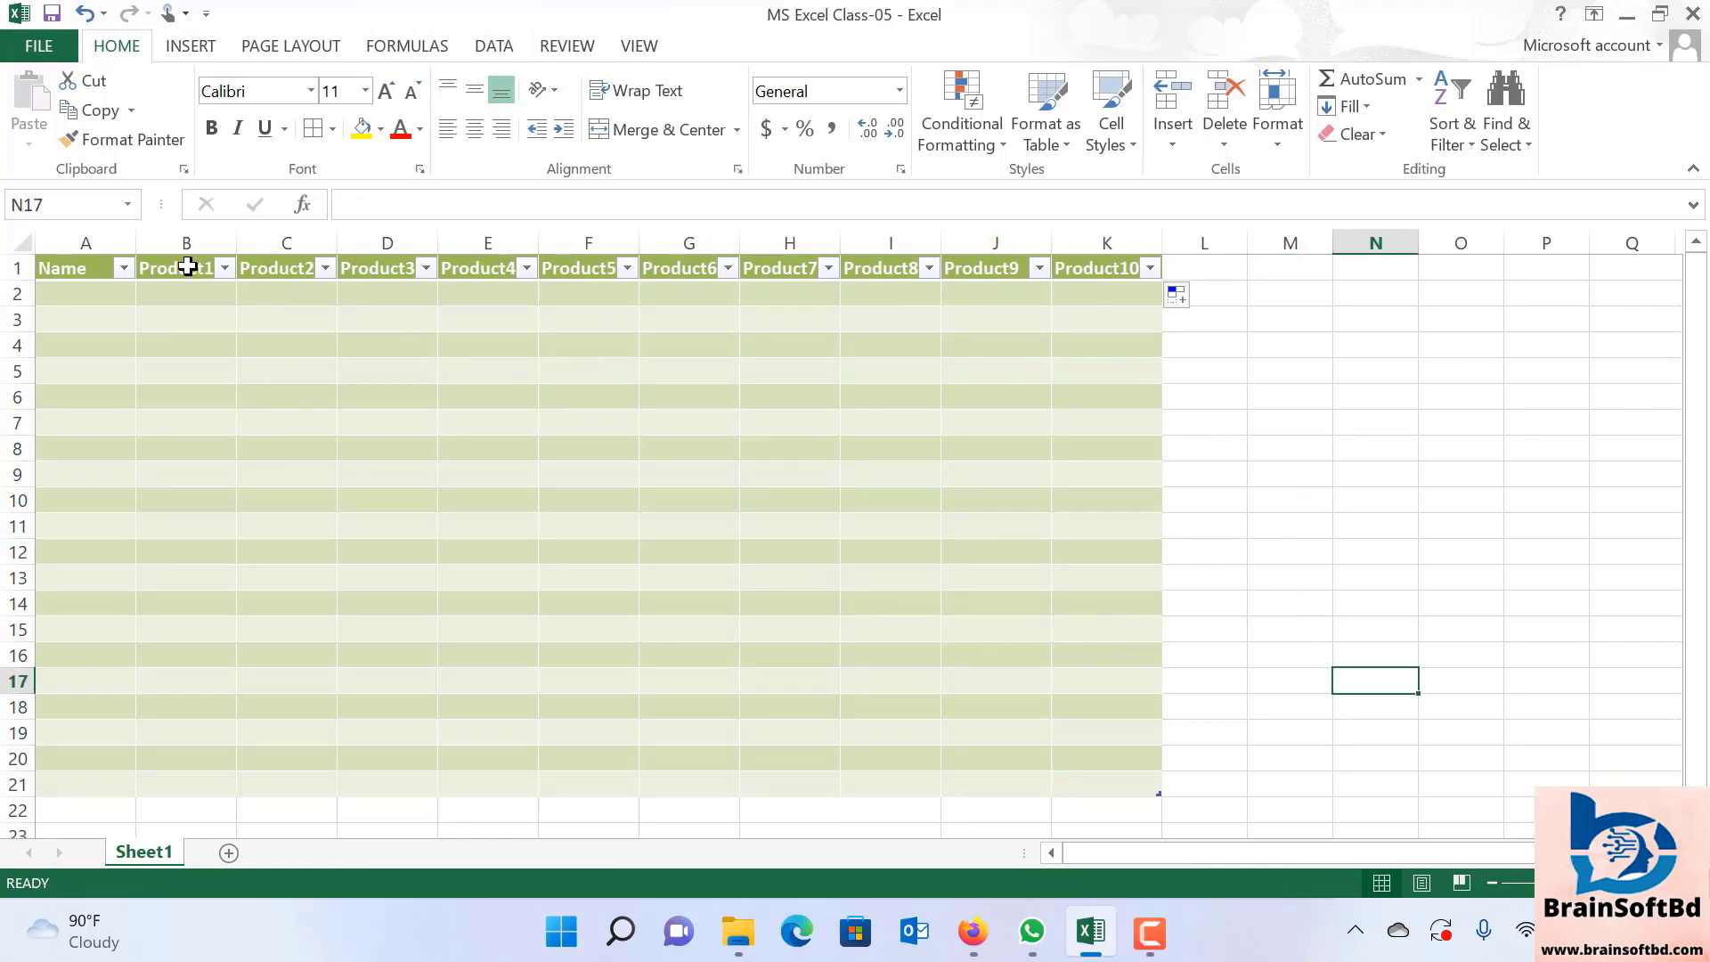
left_click_drag(187, 266, 286, 271)
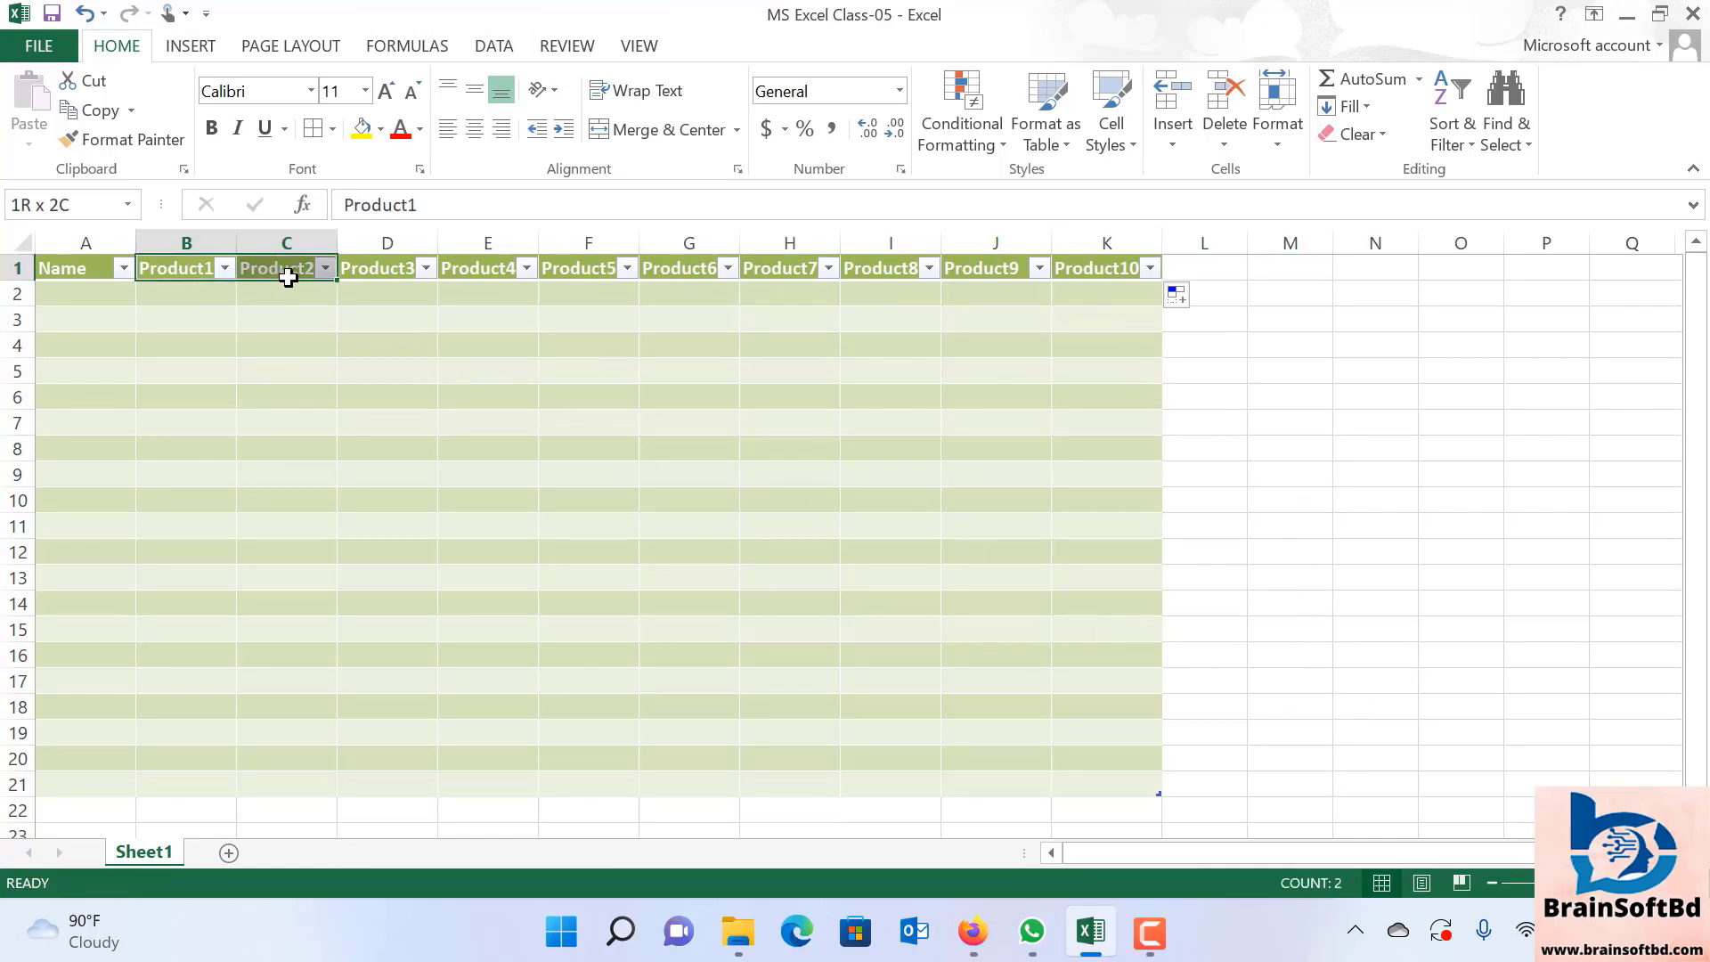
left_click(1090, 261)
left_click(1245, 404)
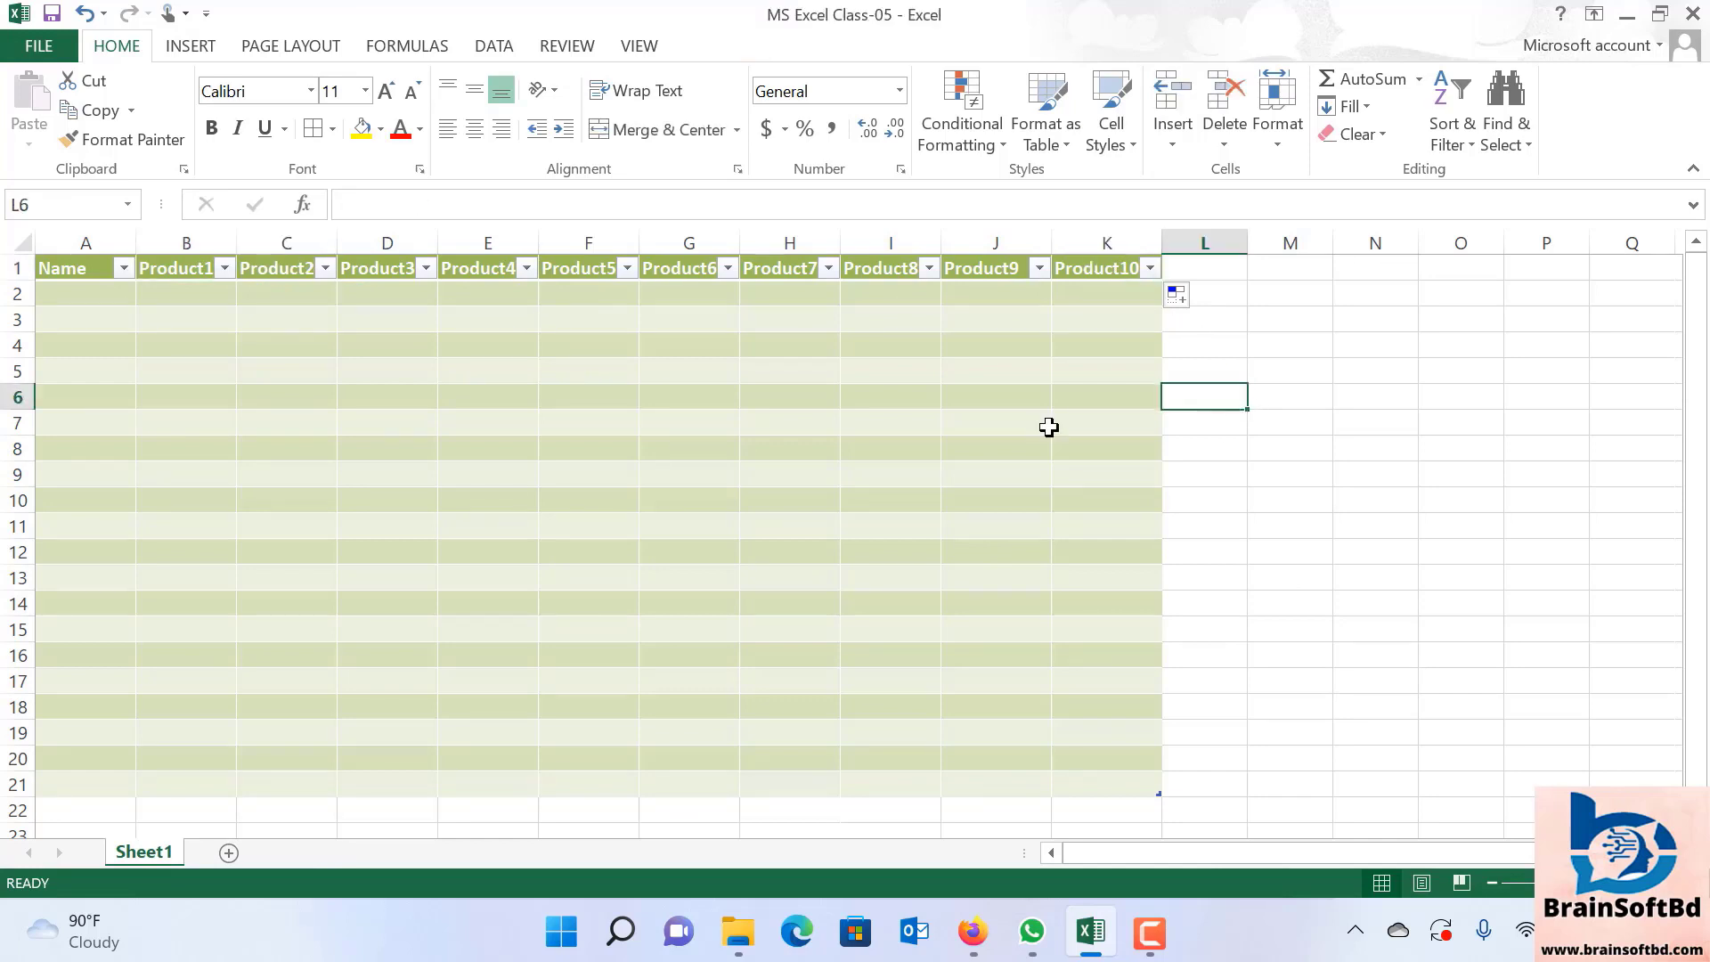
left_click(67, 296)
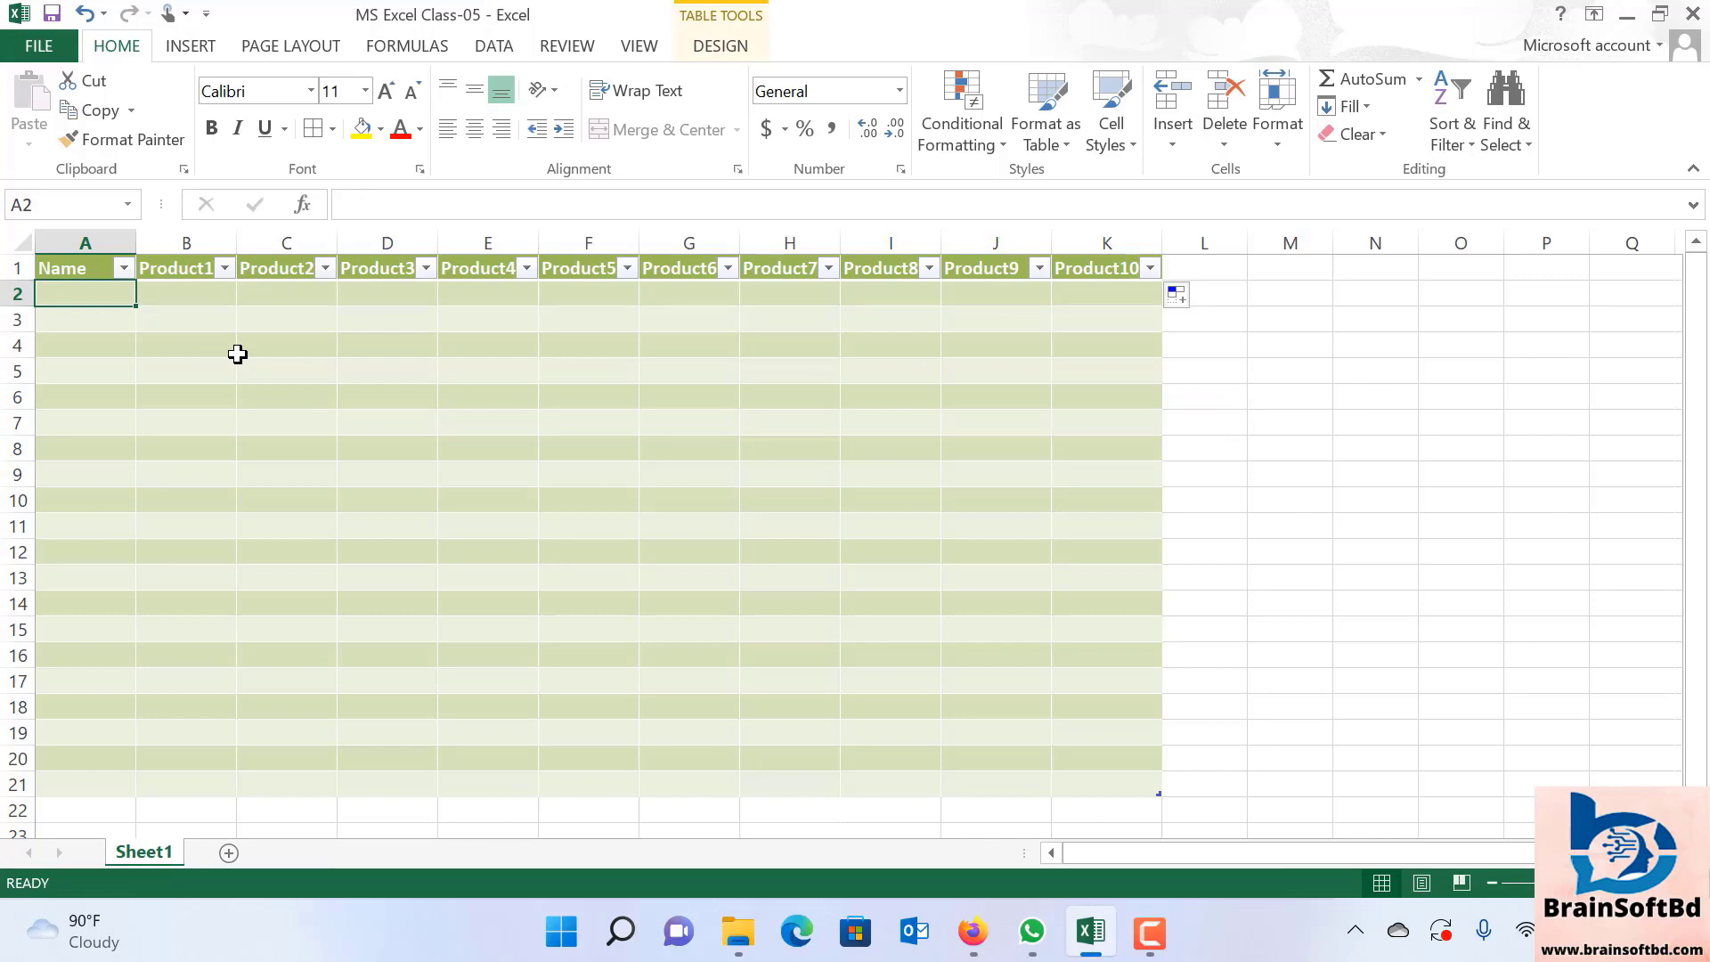
left_click(1302, 456)
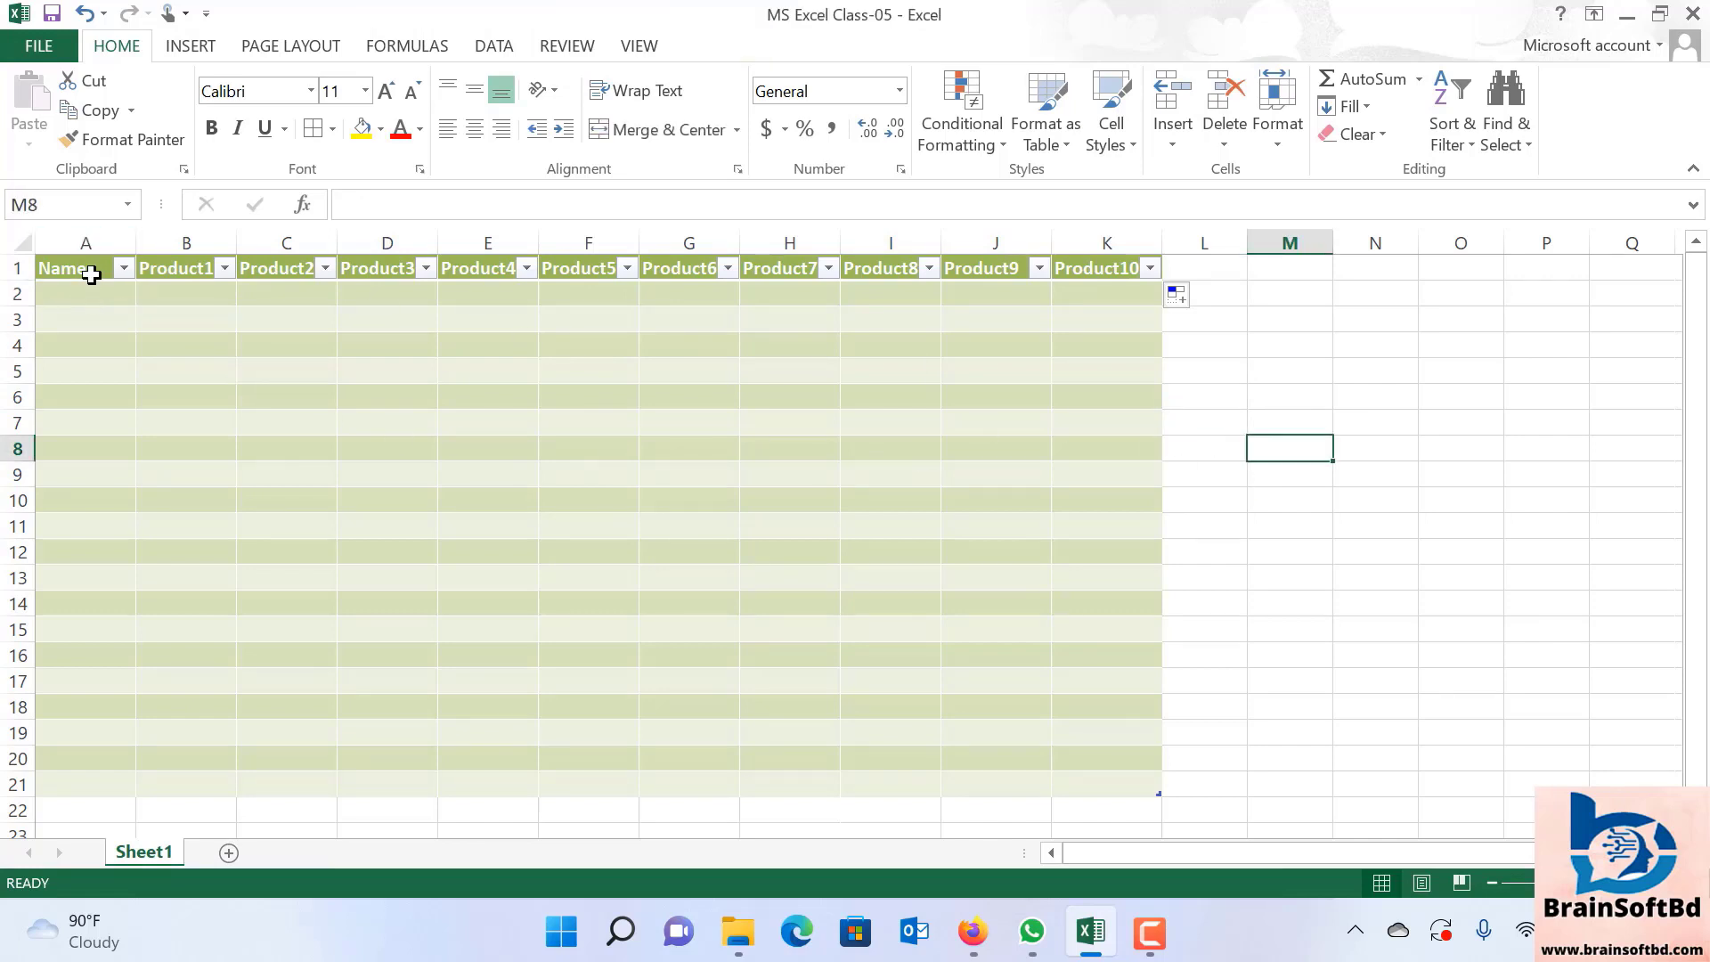
left_click(68, 279)
left_click(377, 446)
left_click(57, 266)
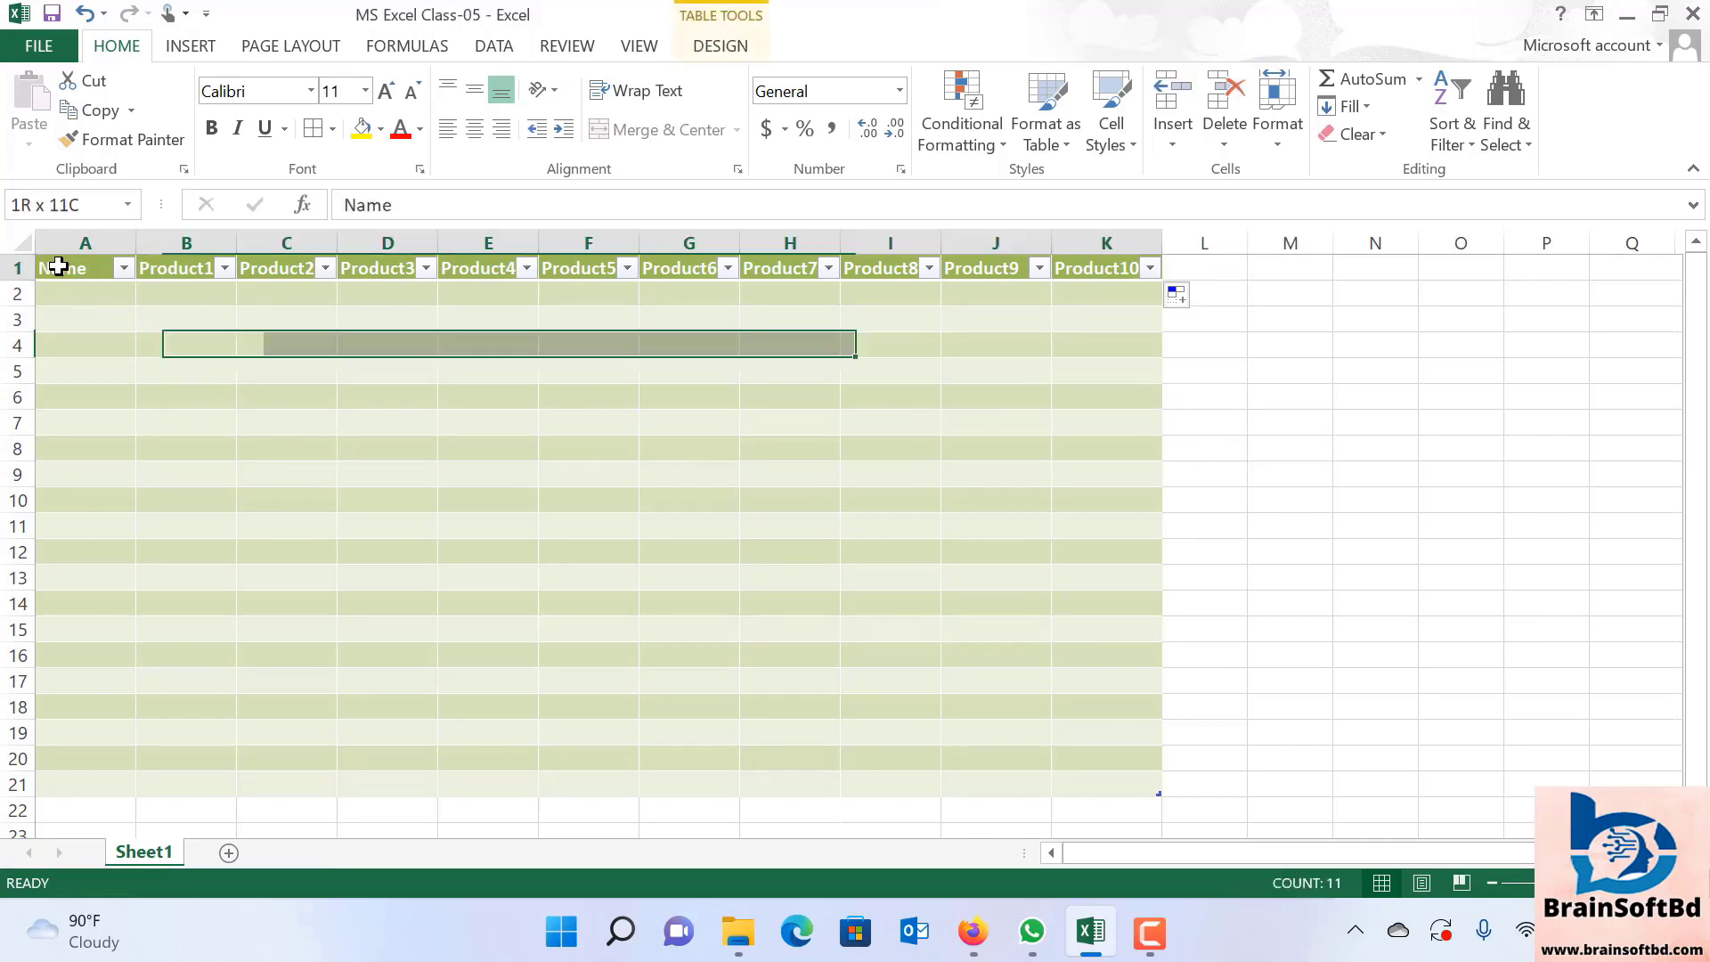
left_click(366, 449)
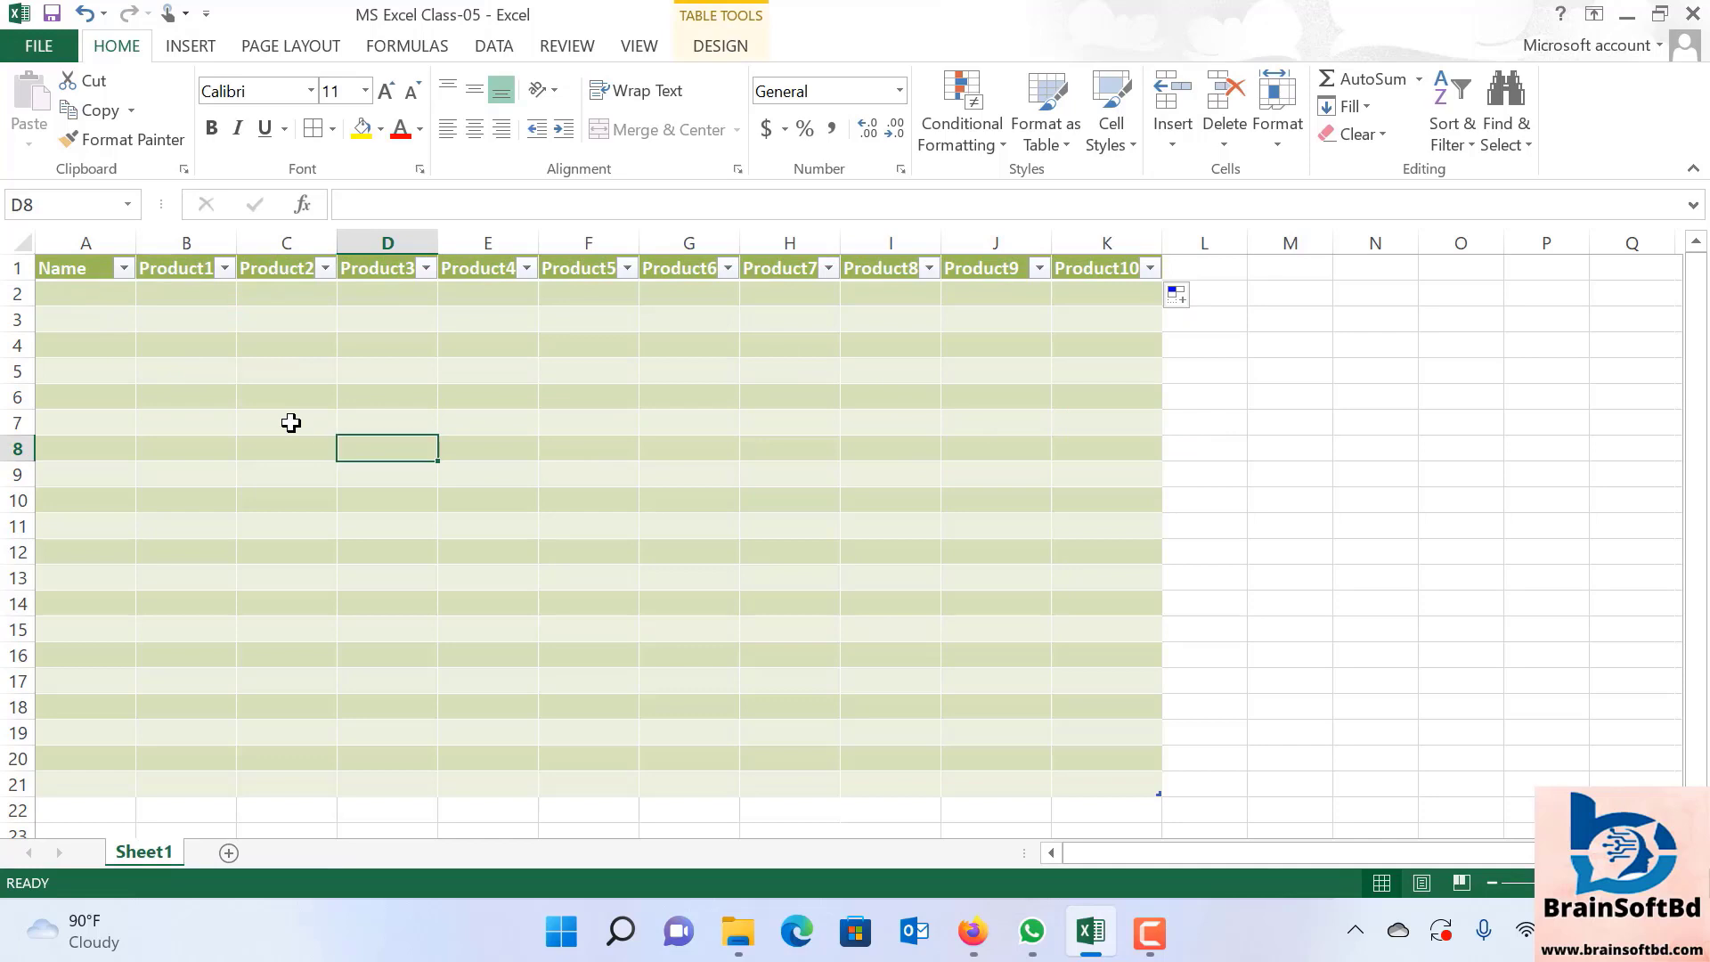
left_click(75, 267)
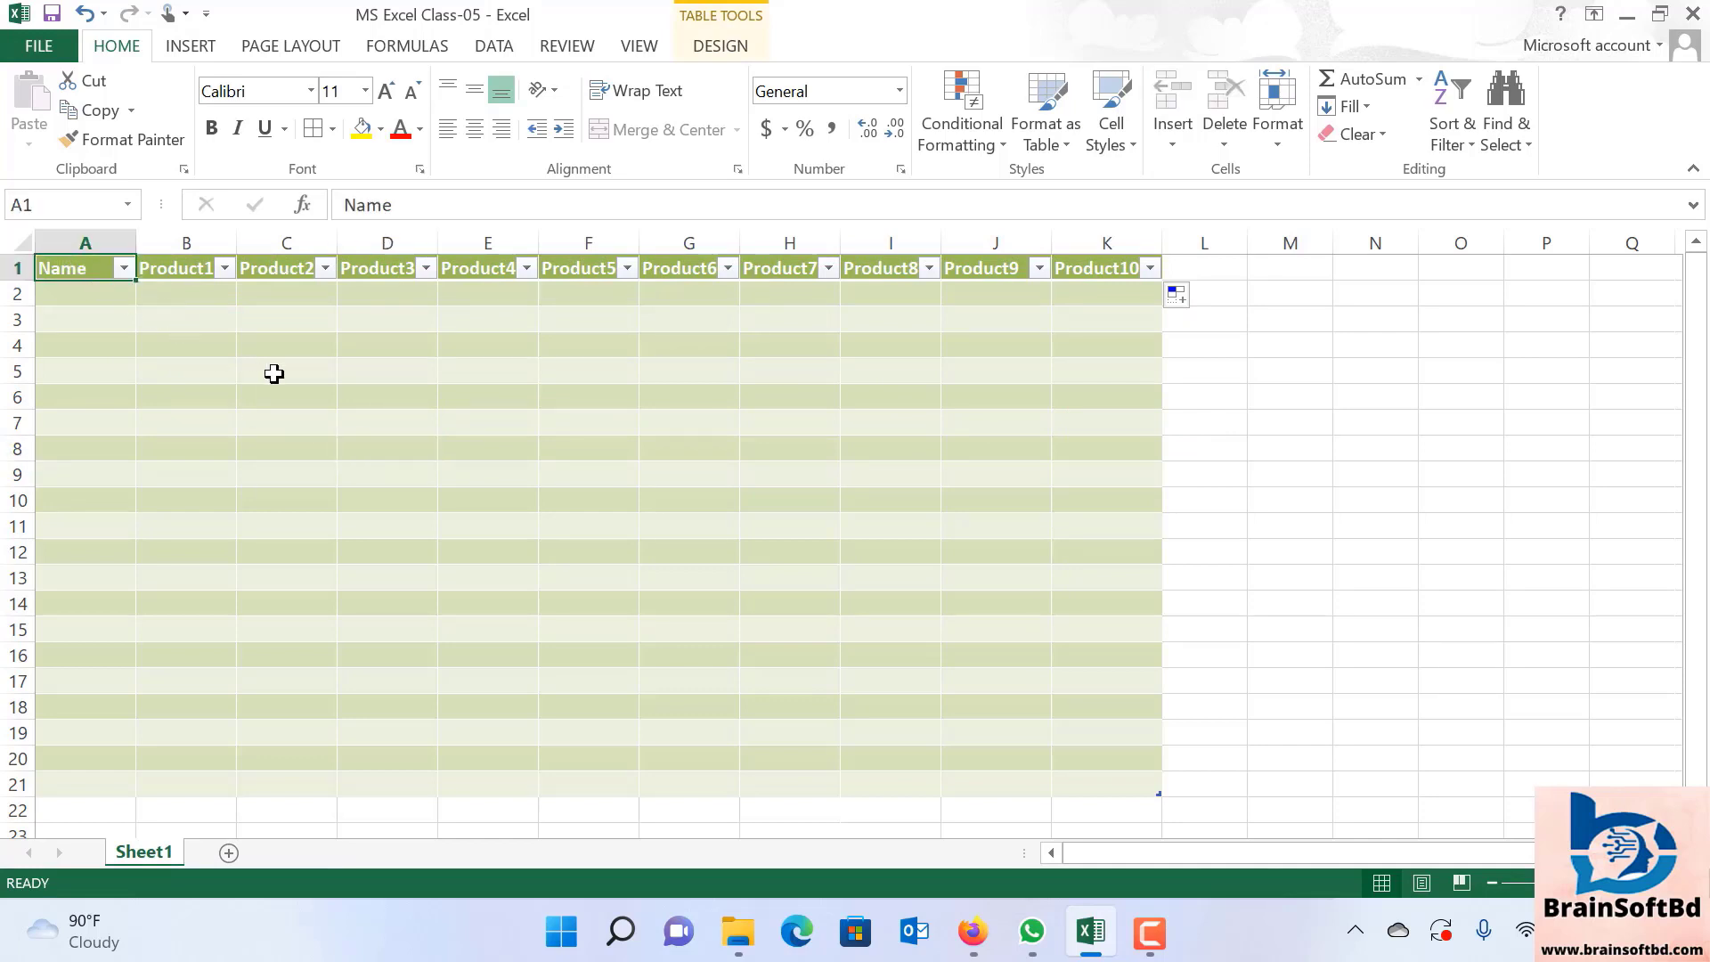
left_click(60, 296)
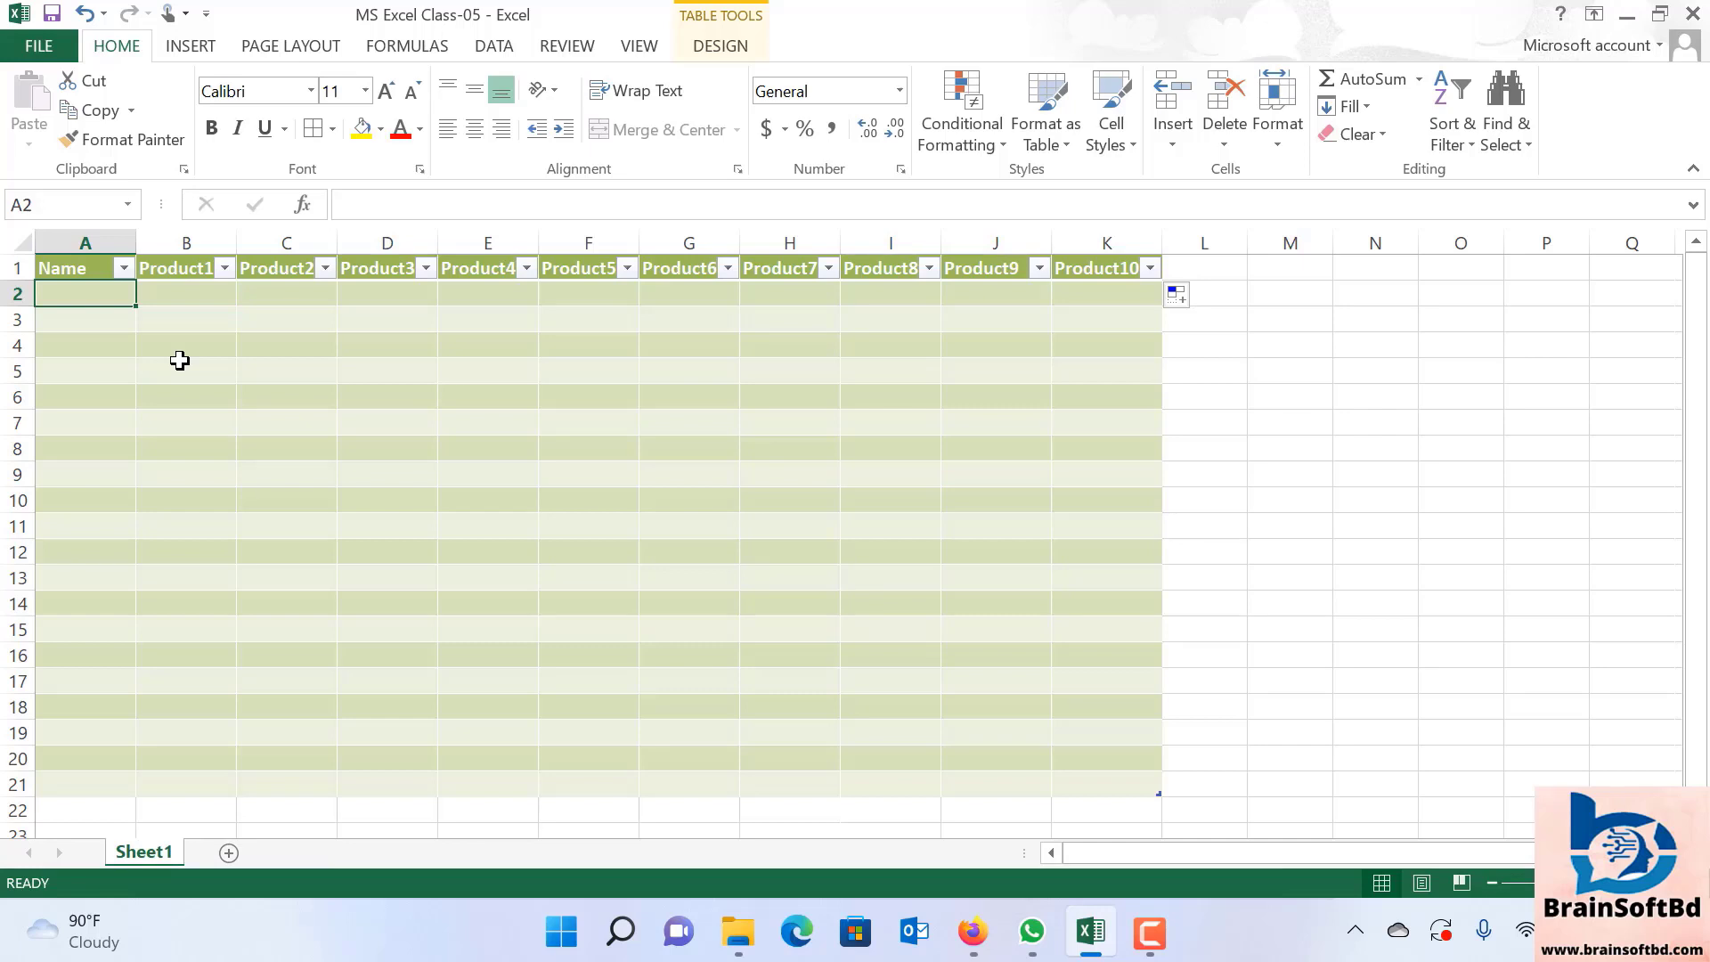
Type a first name into each Name cell from A2 to A7.
type("Hasan")
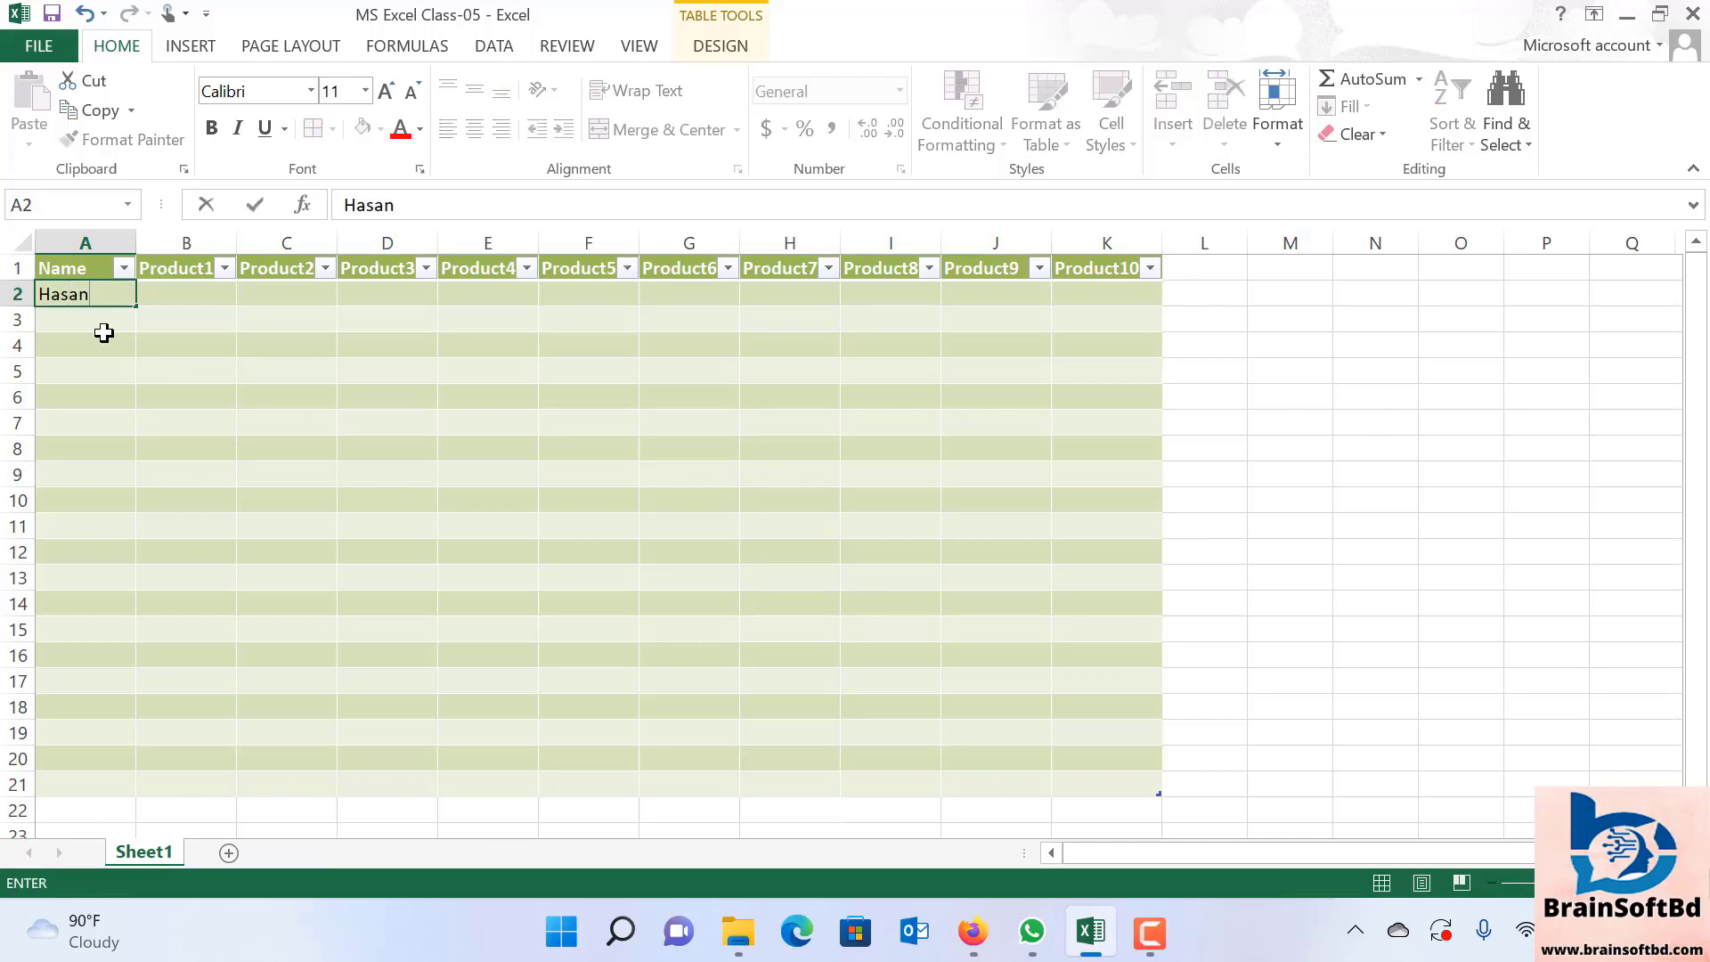
left_click(101, 329)
type("Mahamud")
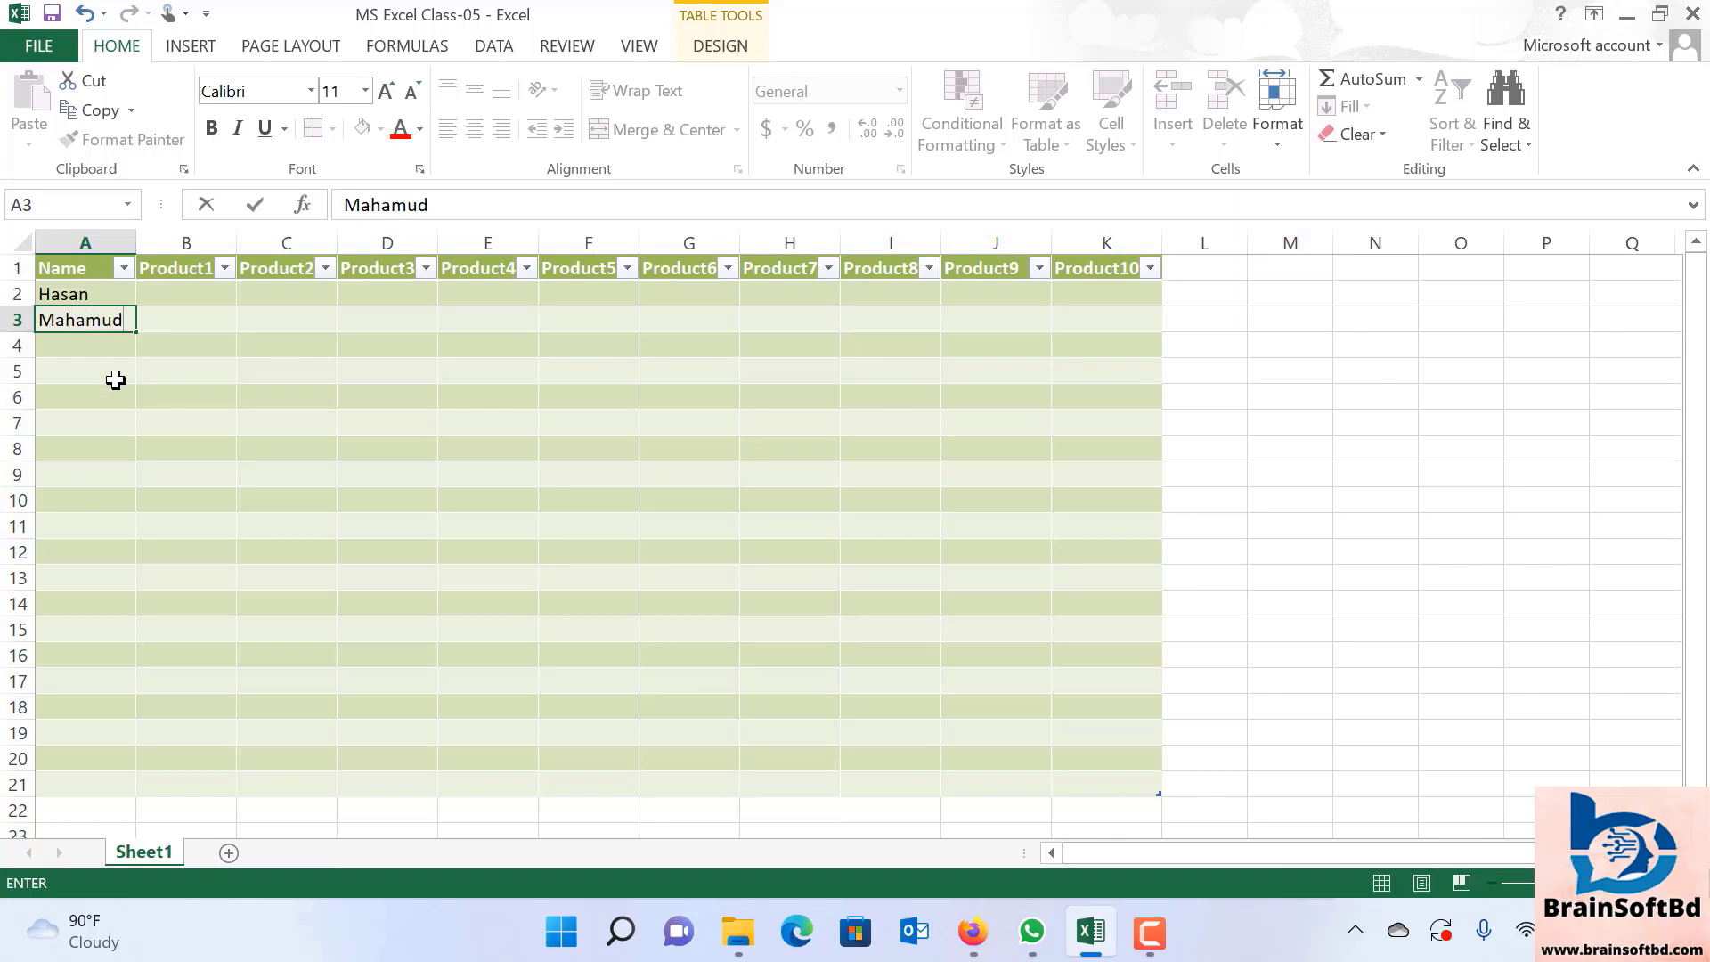
left_click(107, 343)
type("Roni")
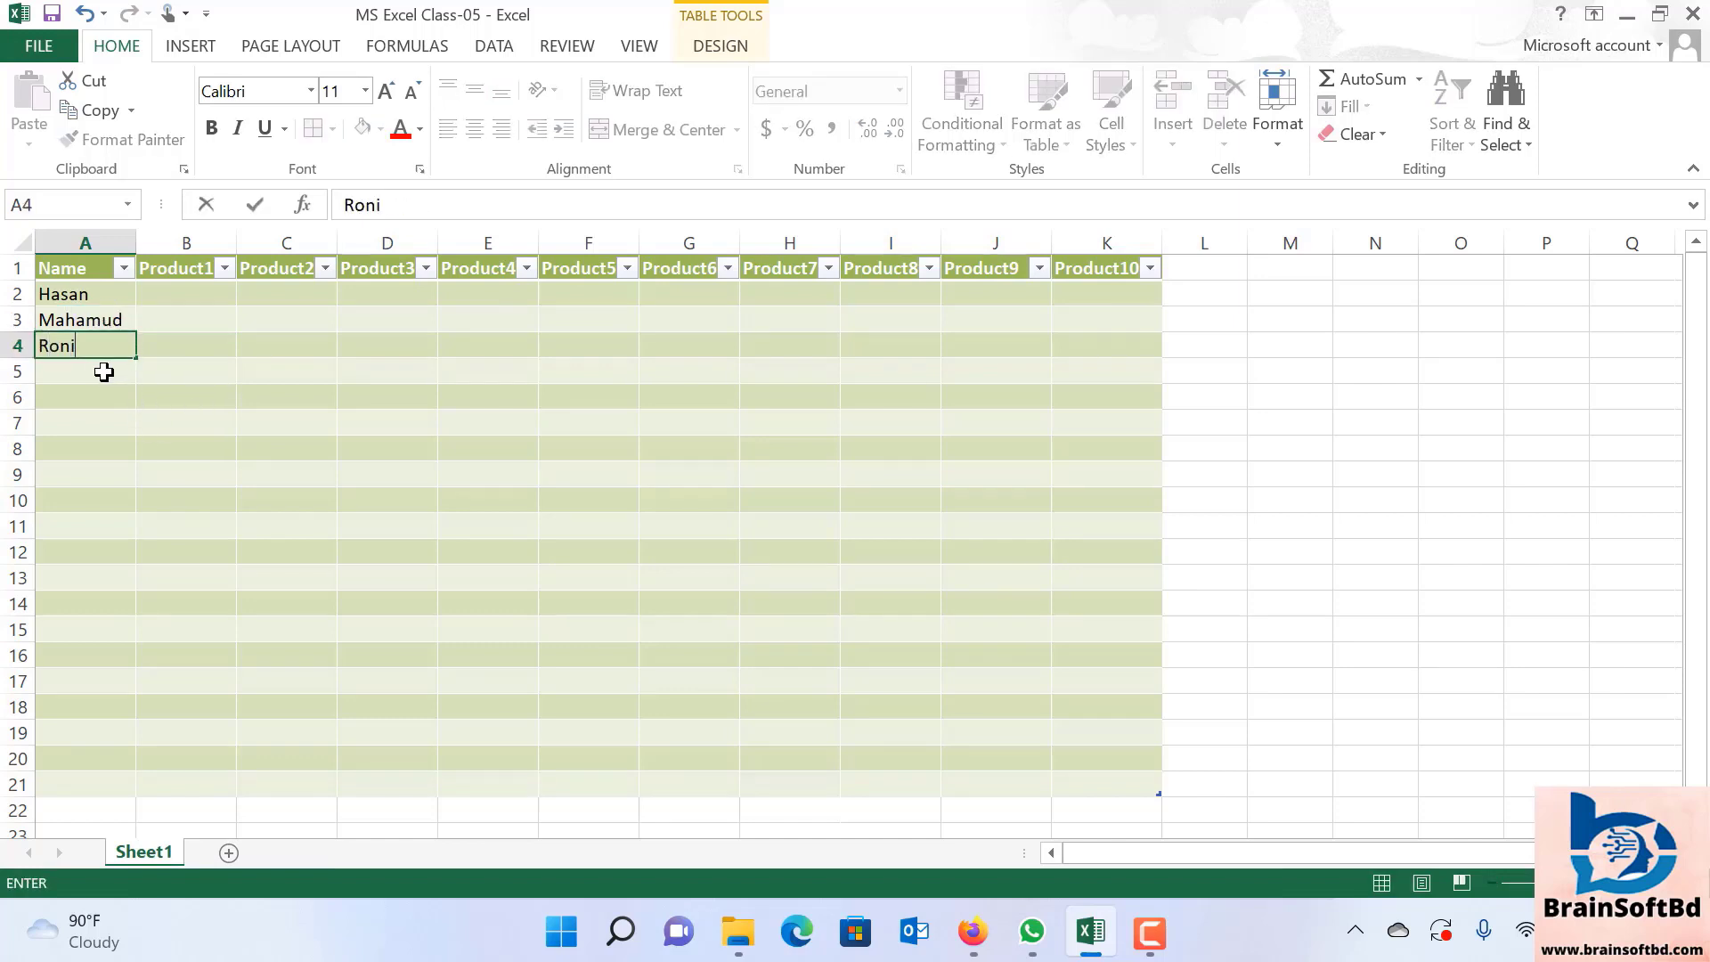
left_click(123, 370)
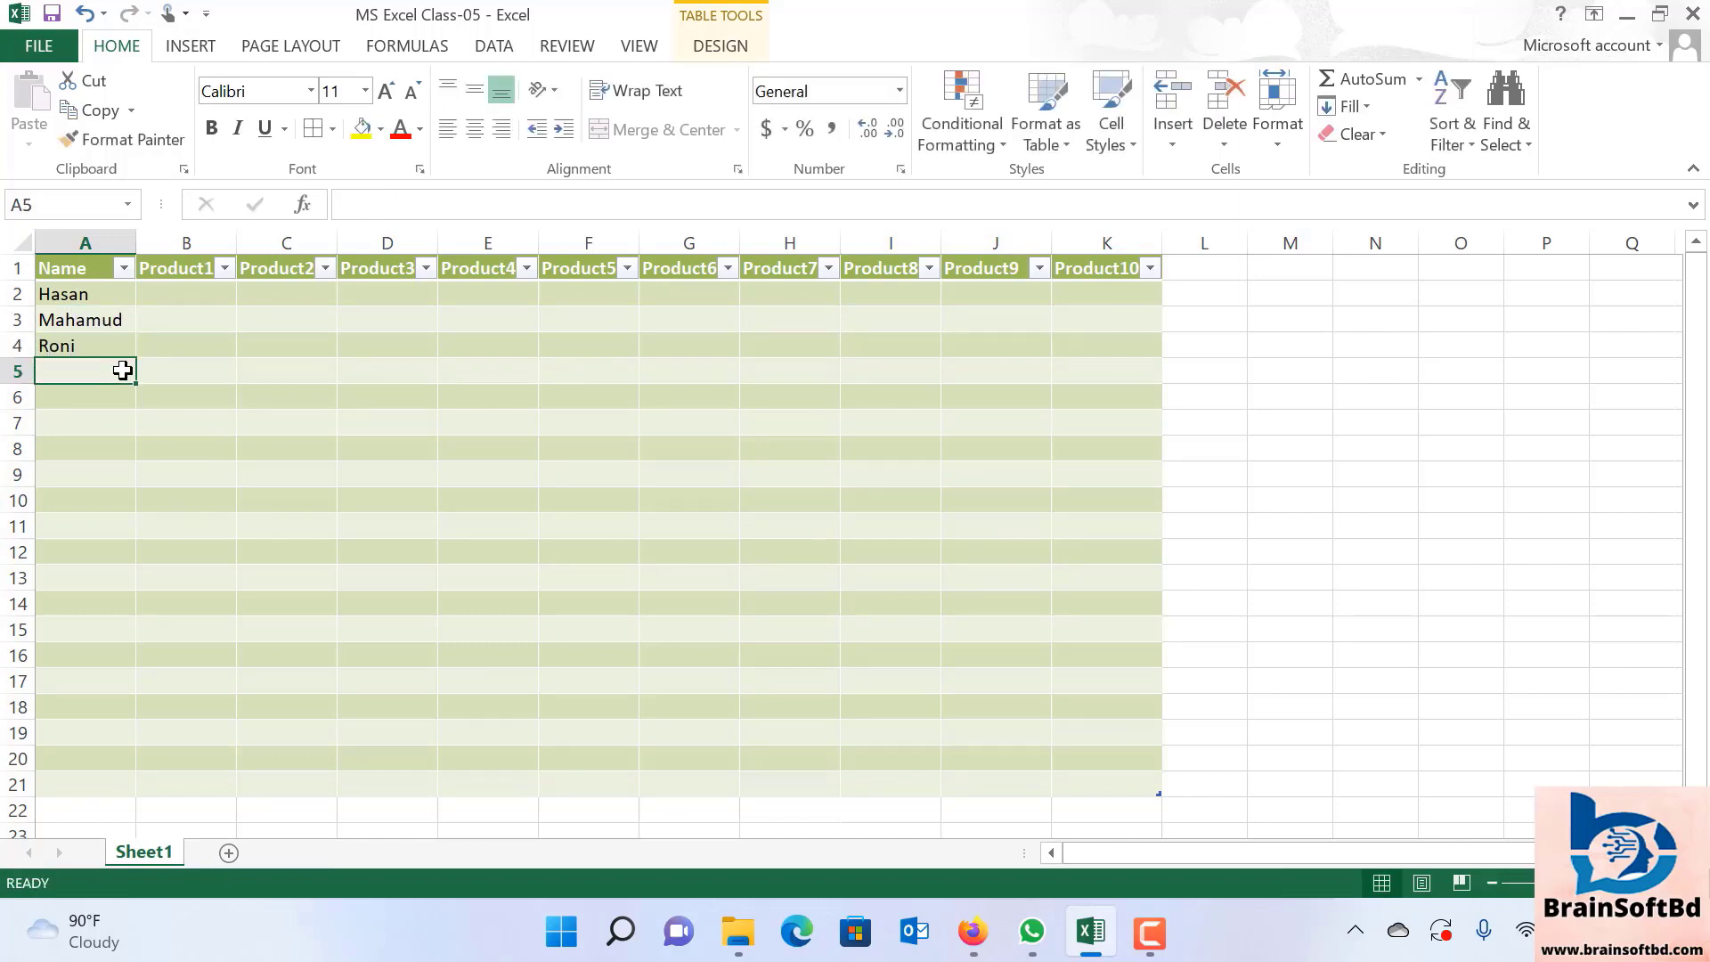
type("Joni")
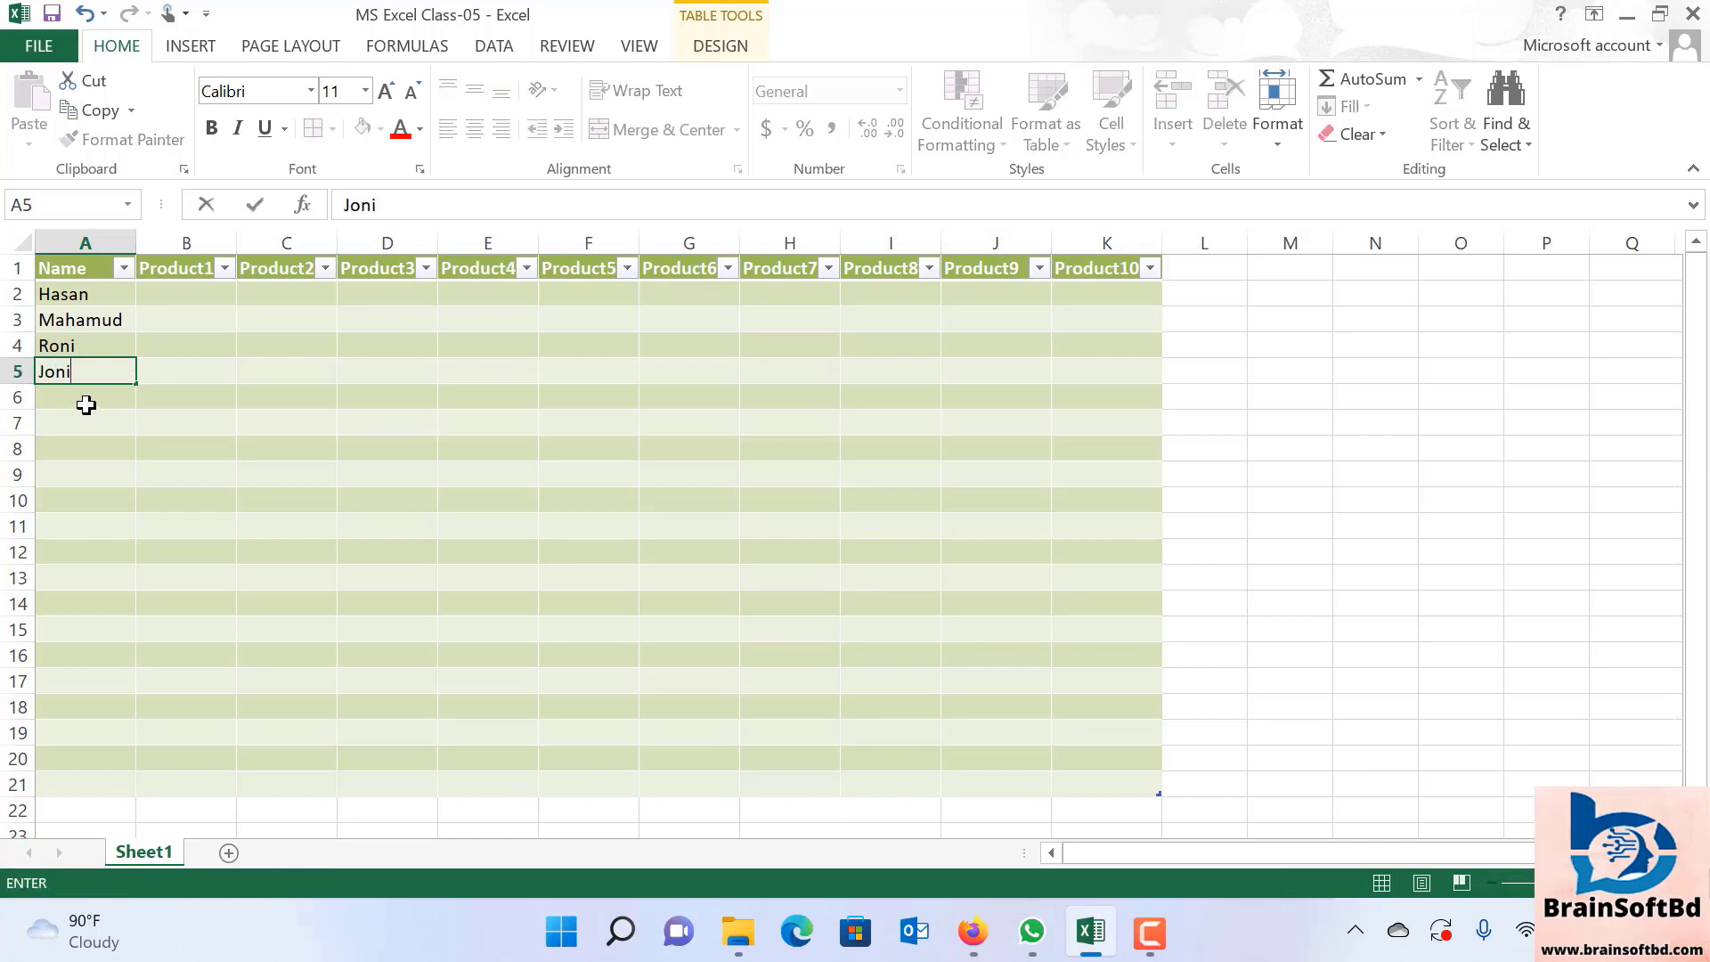
left_click(85, 405)
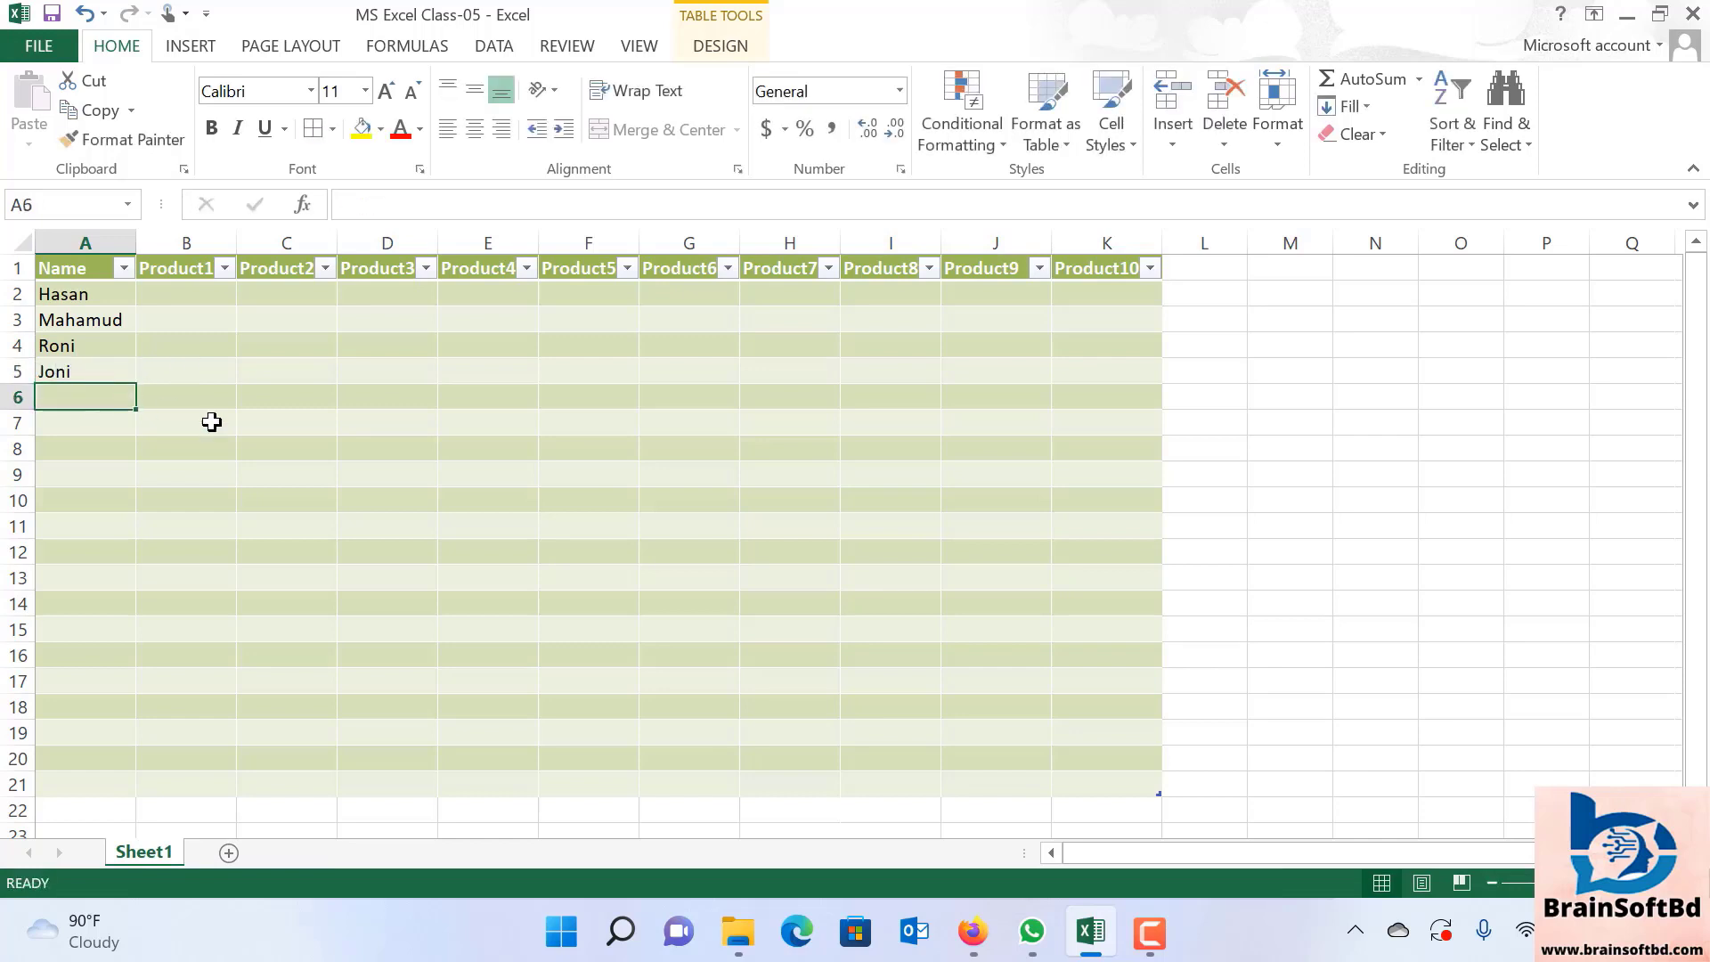
type("Boni")
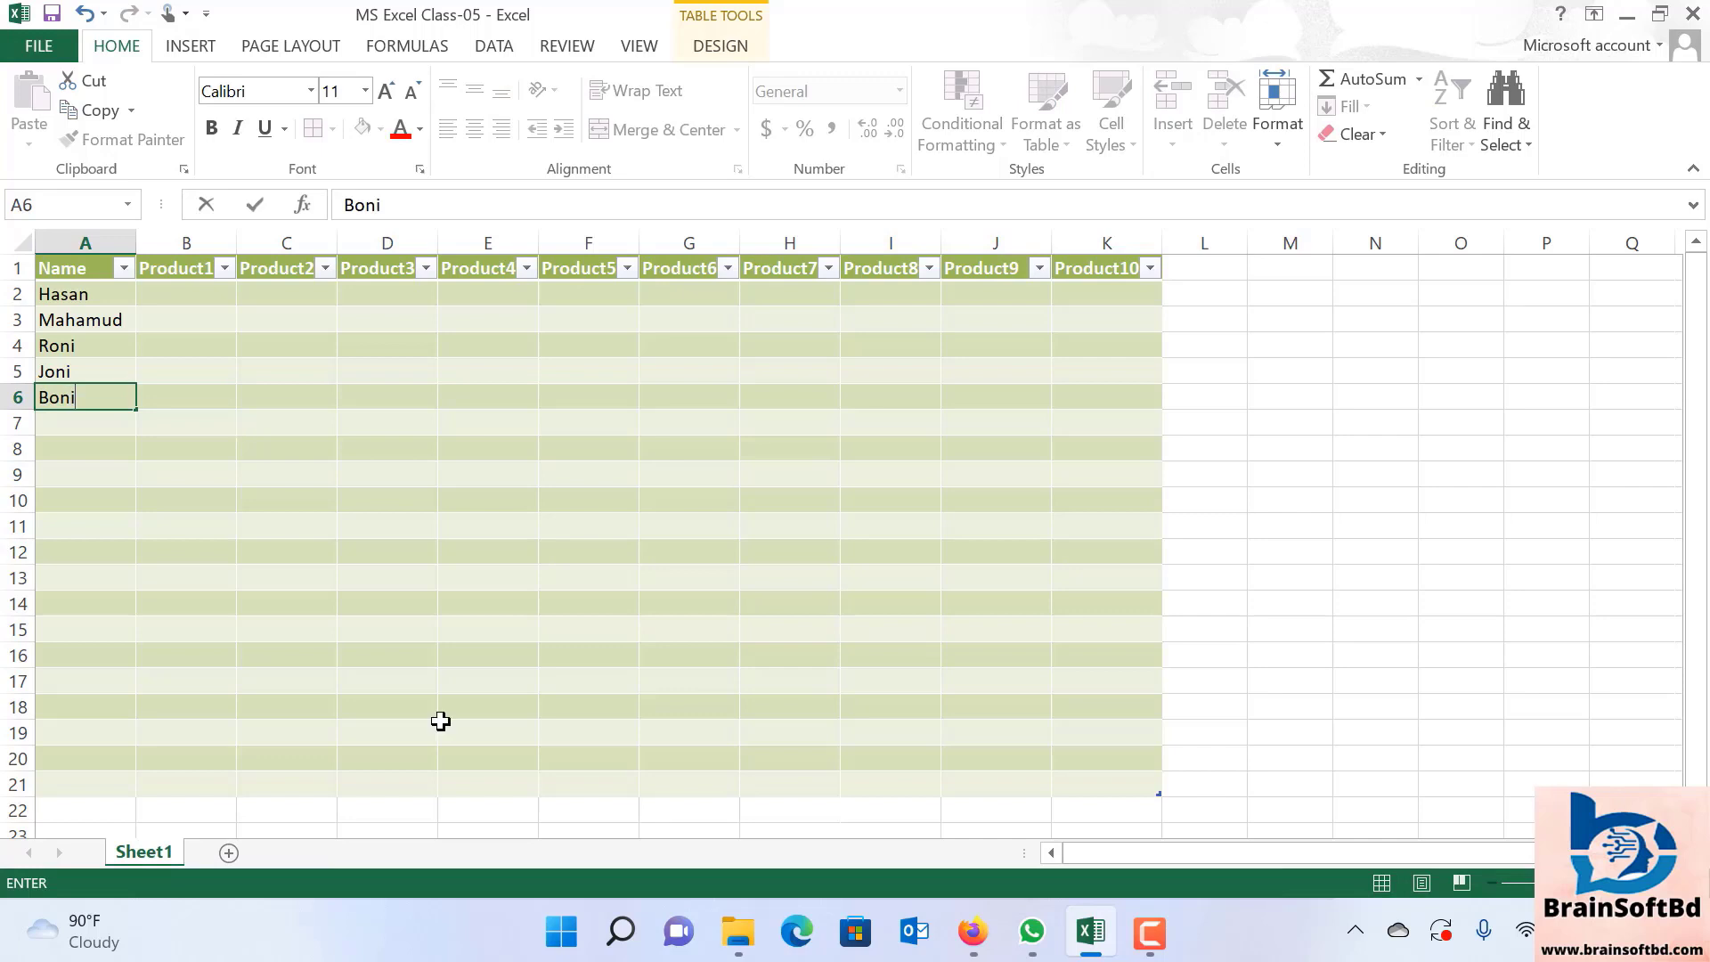
left_click(116, 420)
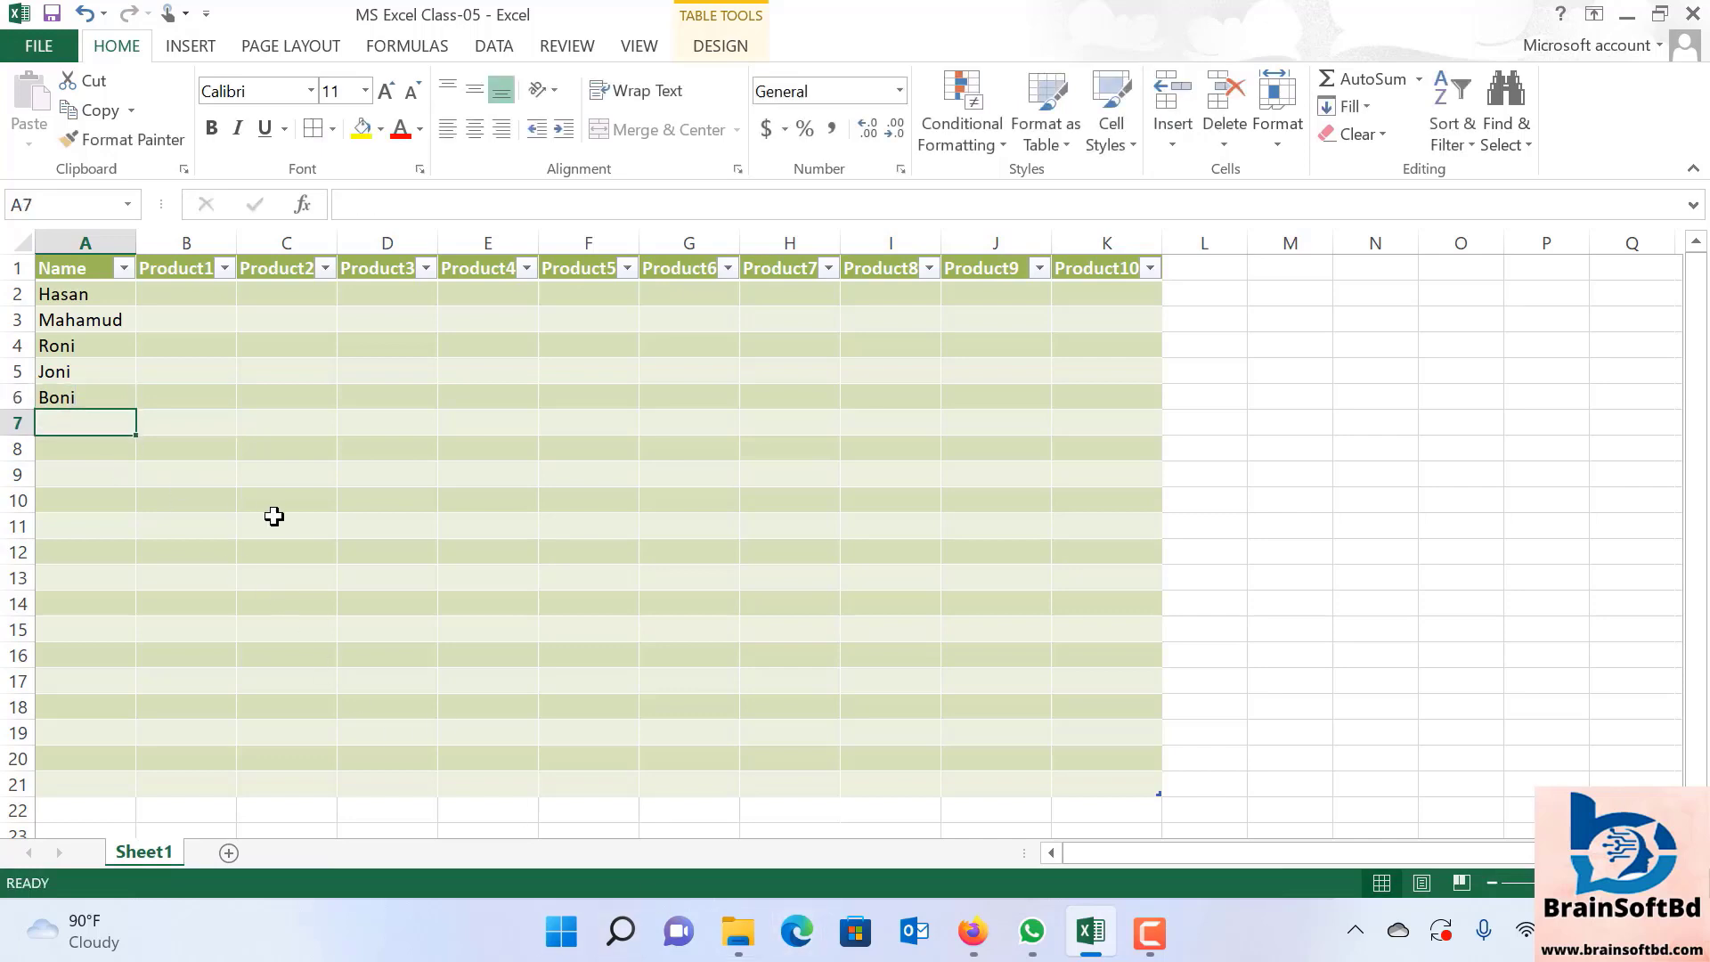
type("Amin")
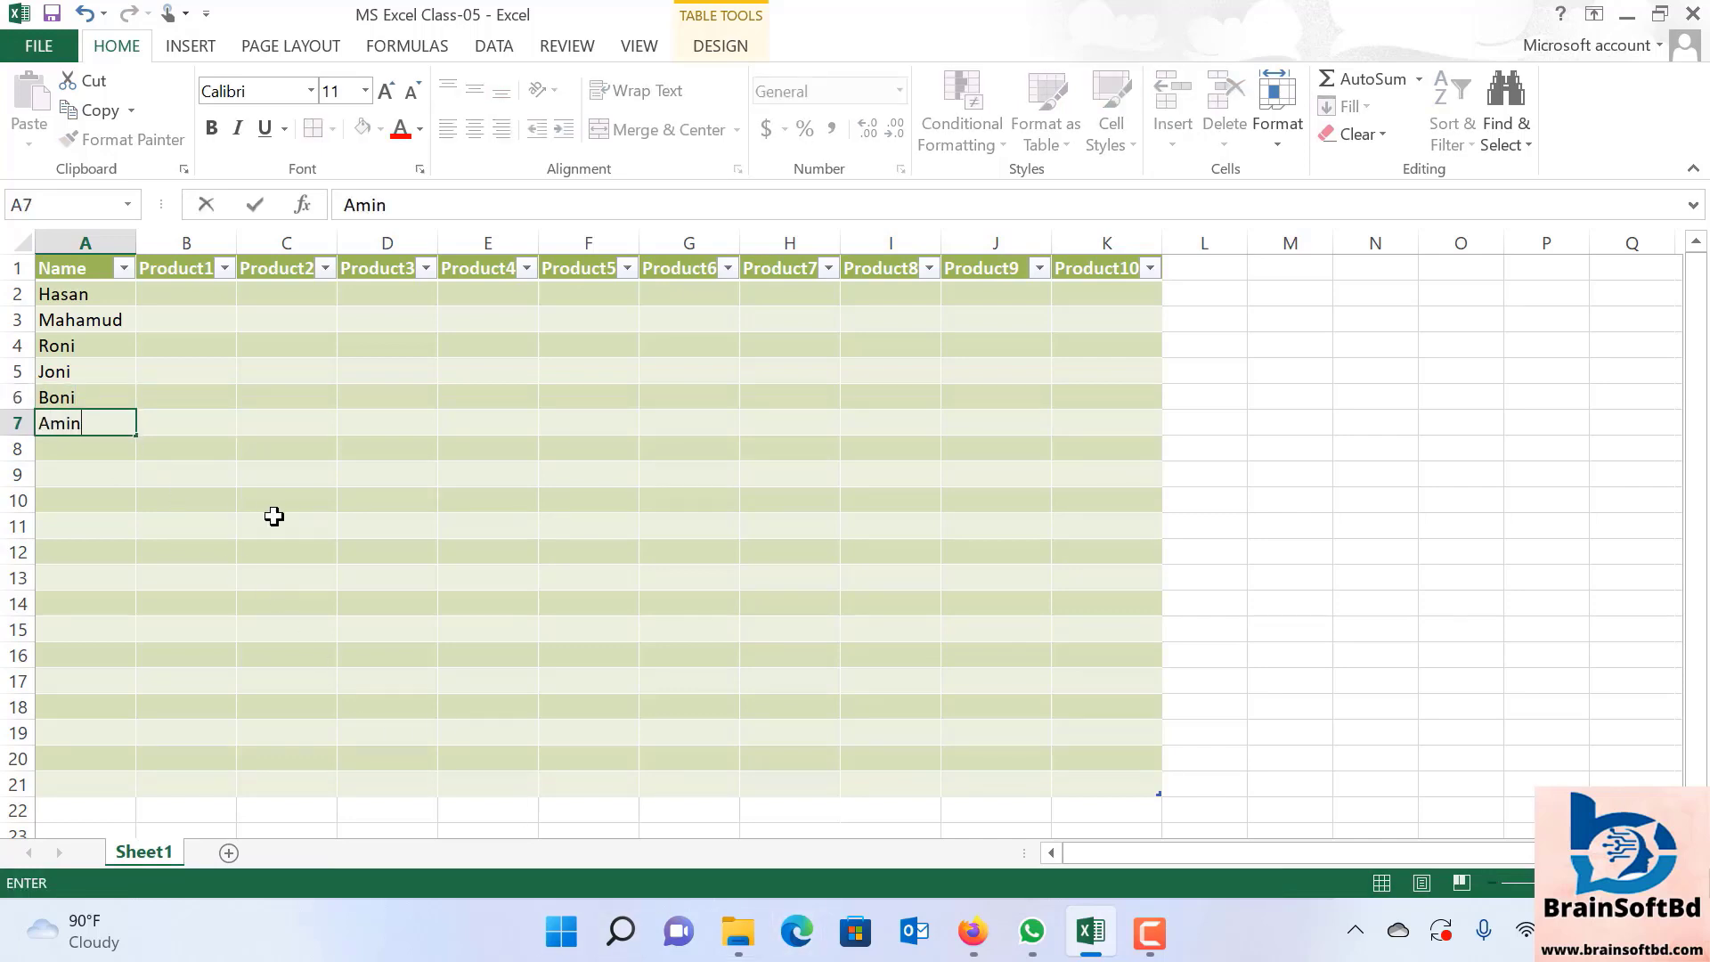
left_click(113, 446)
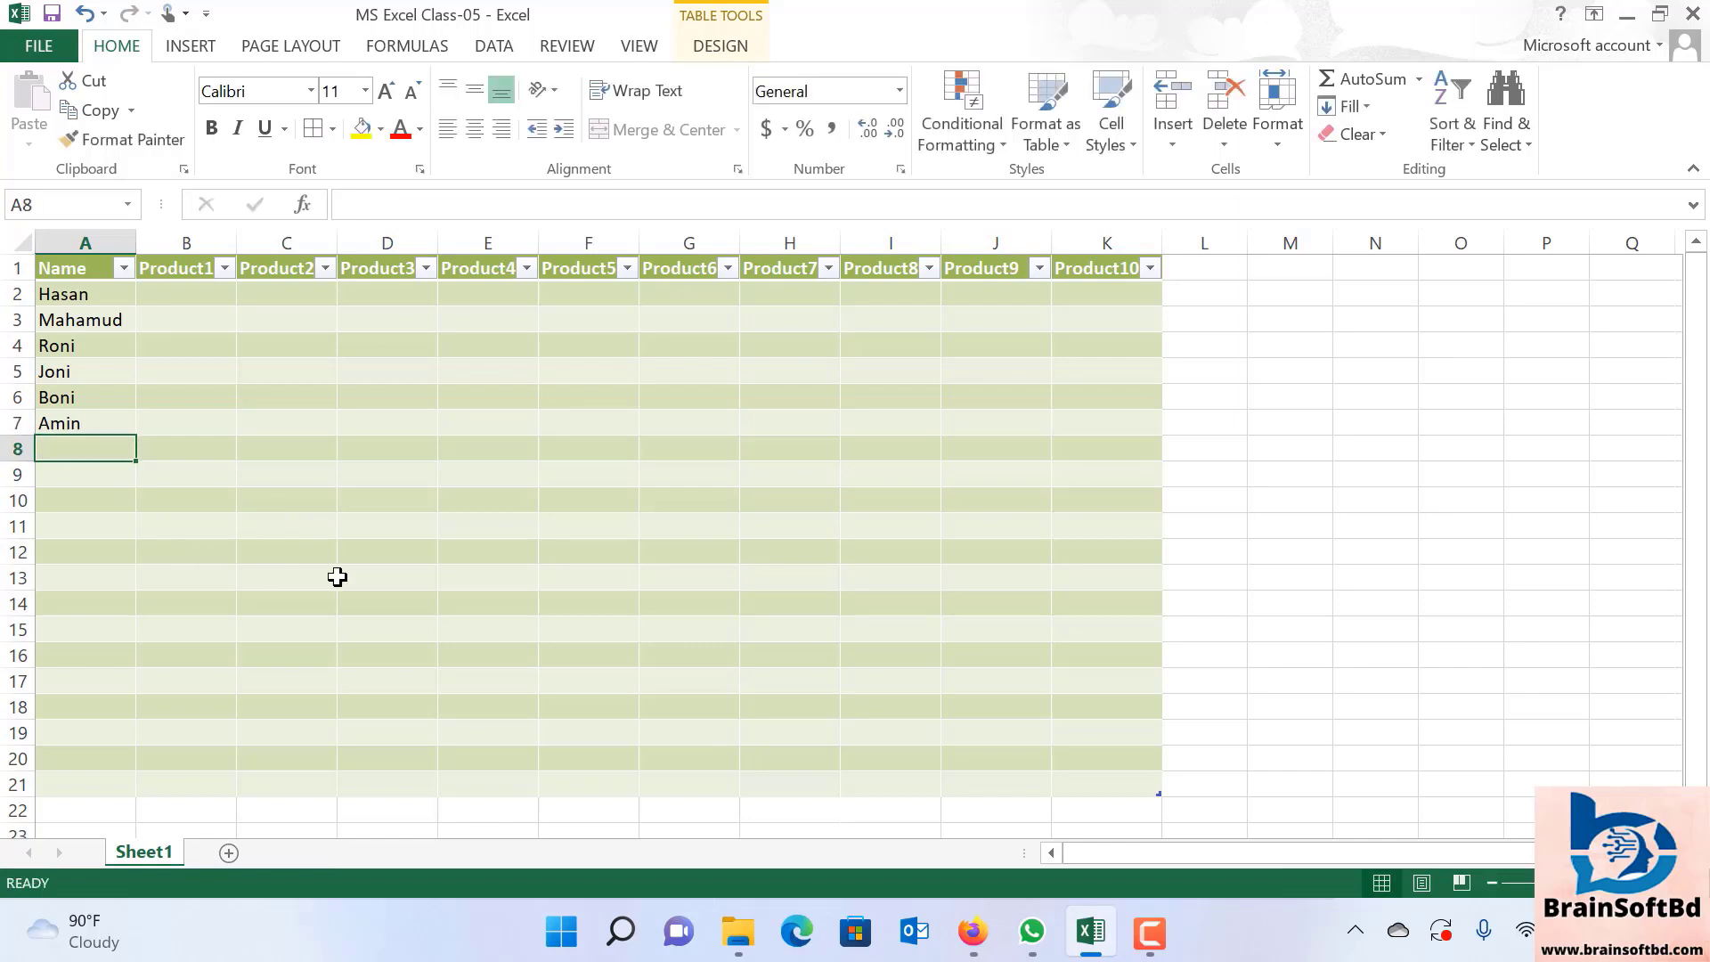
Add the last four names in A8–A11, then select A2:A11 to confirm ten names.
type("Asad")
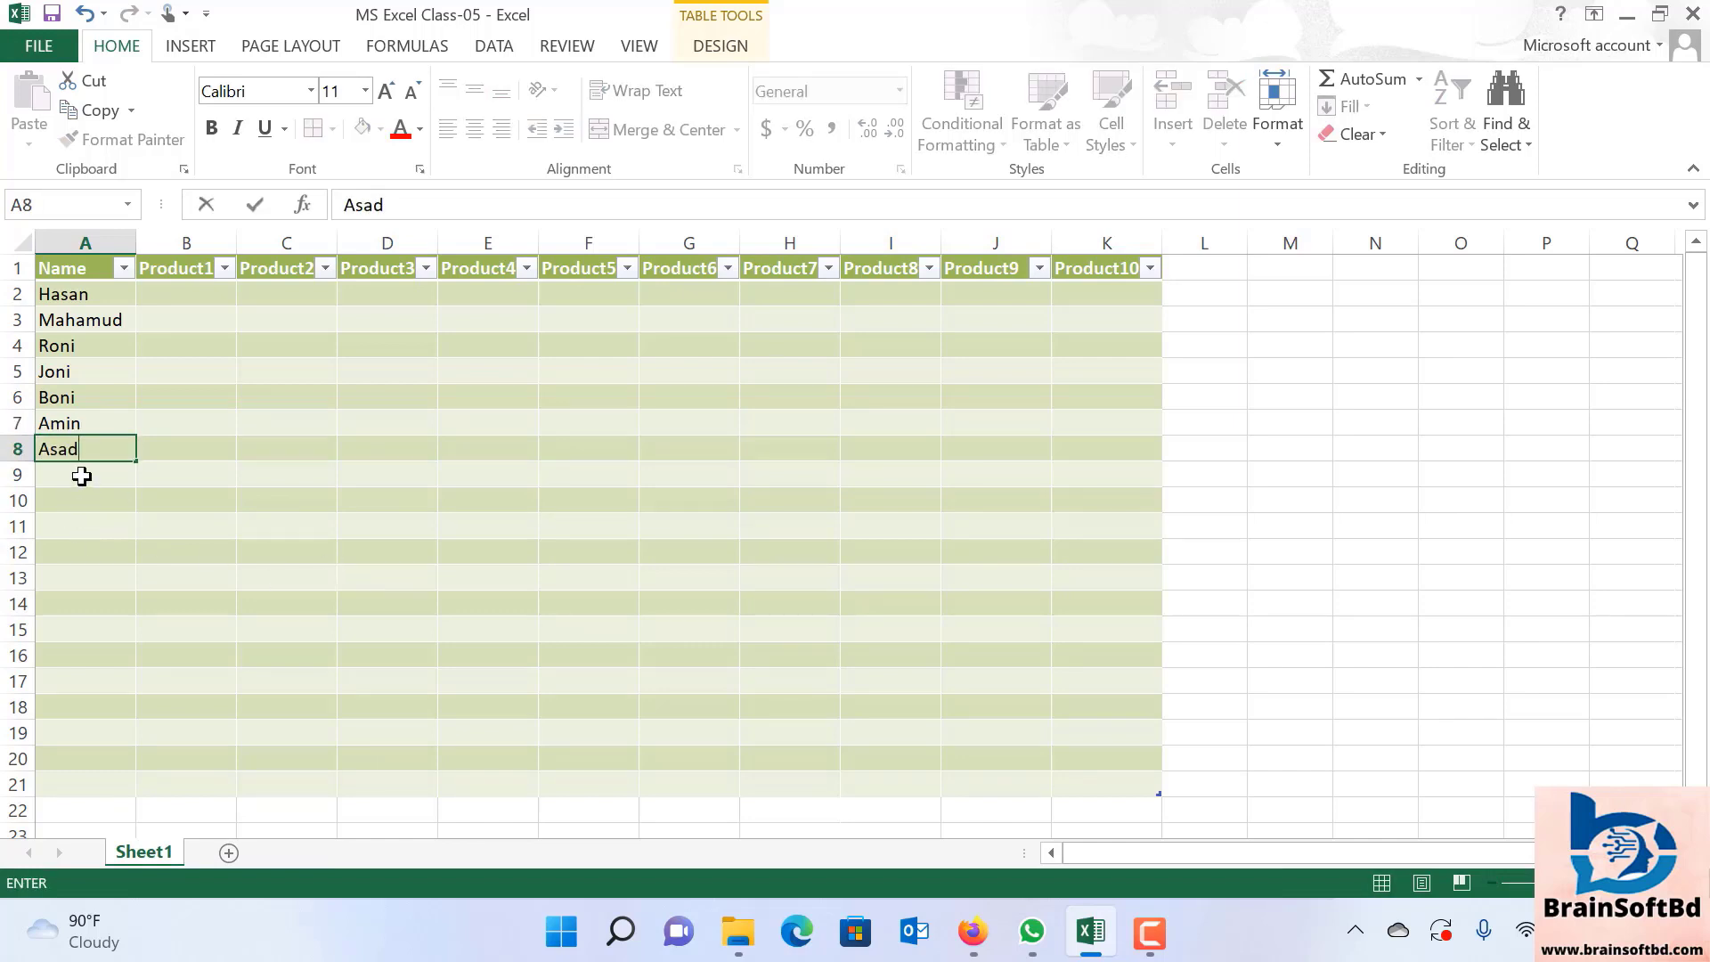
left_click(81, 477)
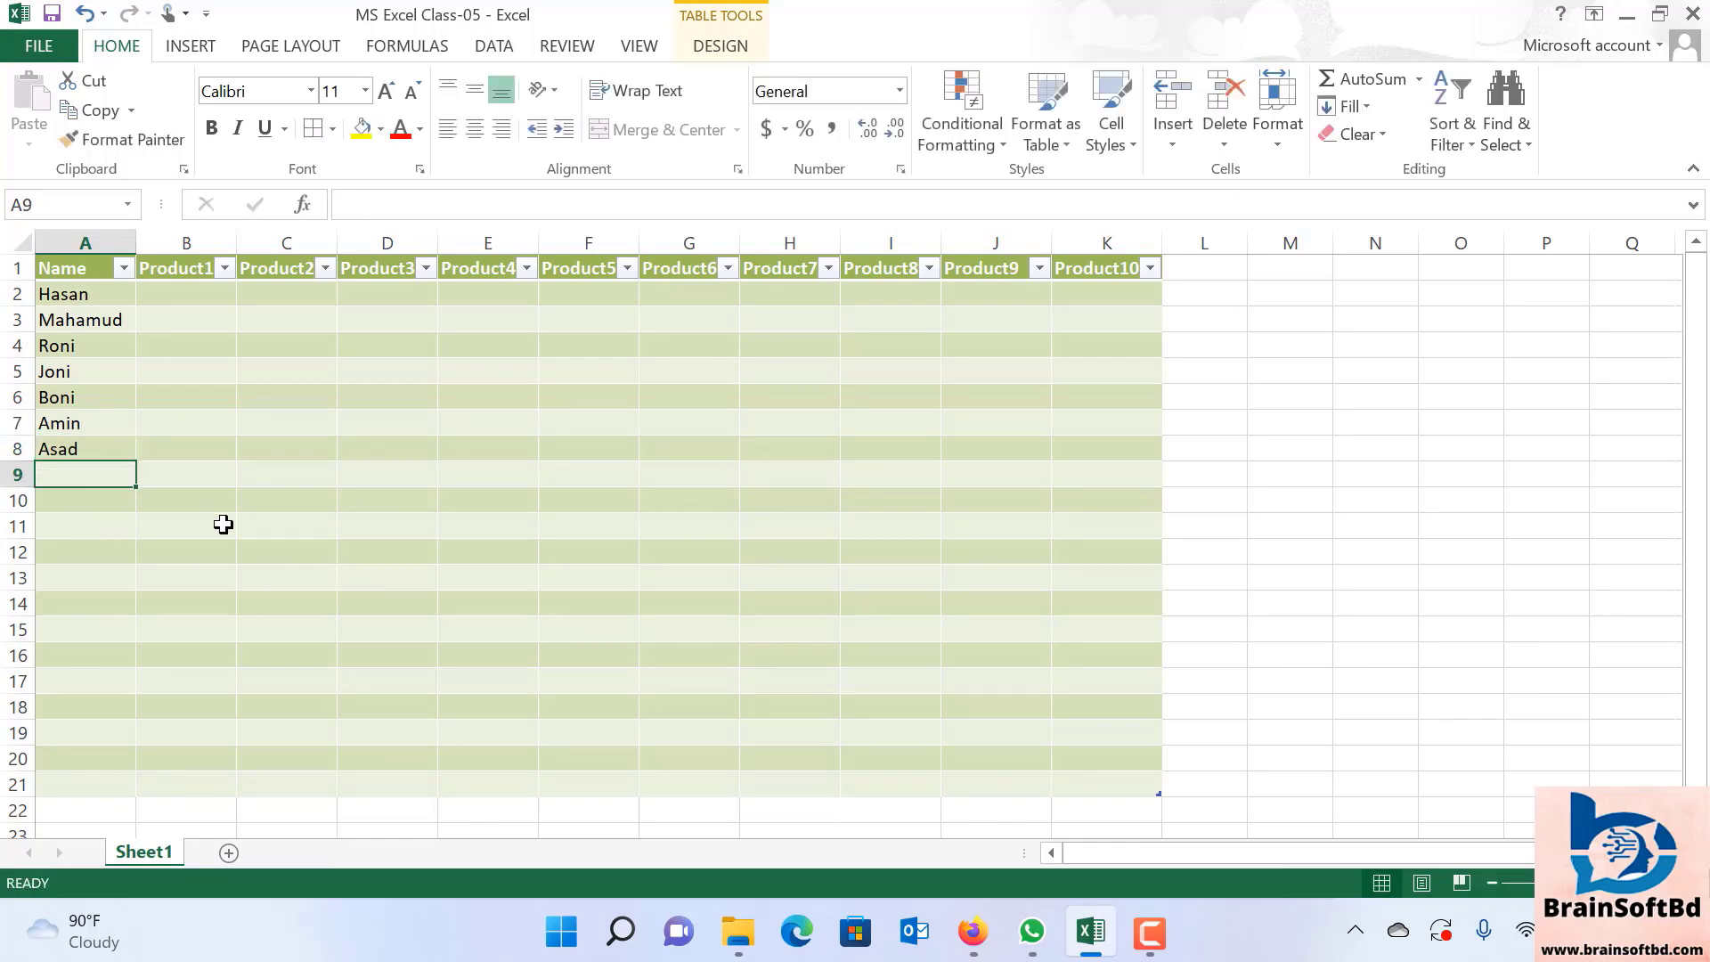
type("Masud")
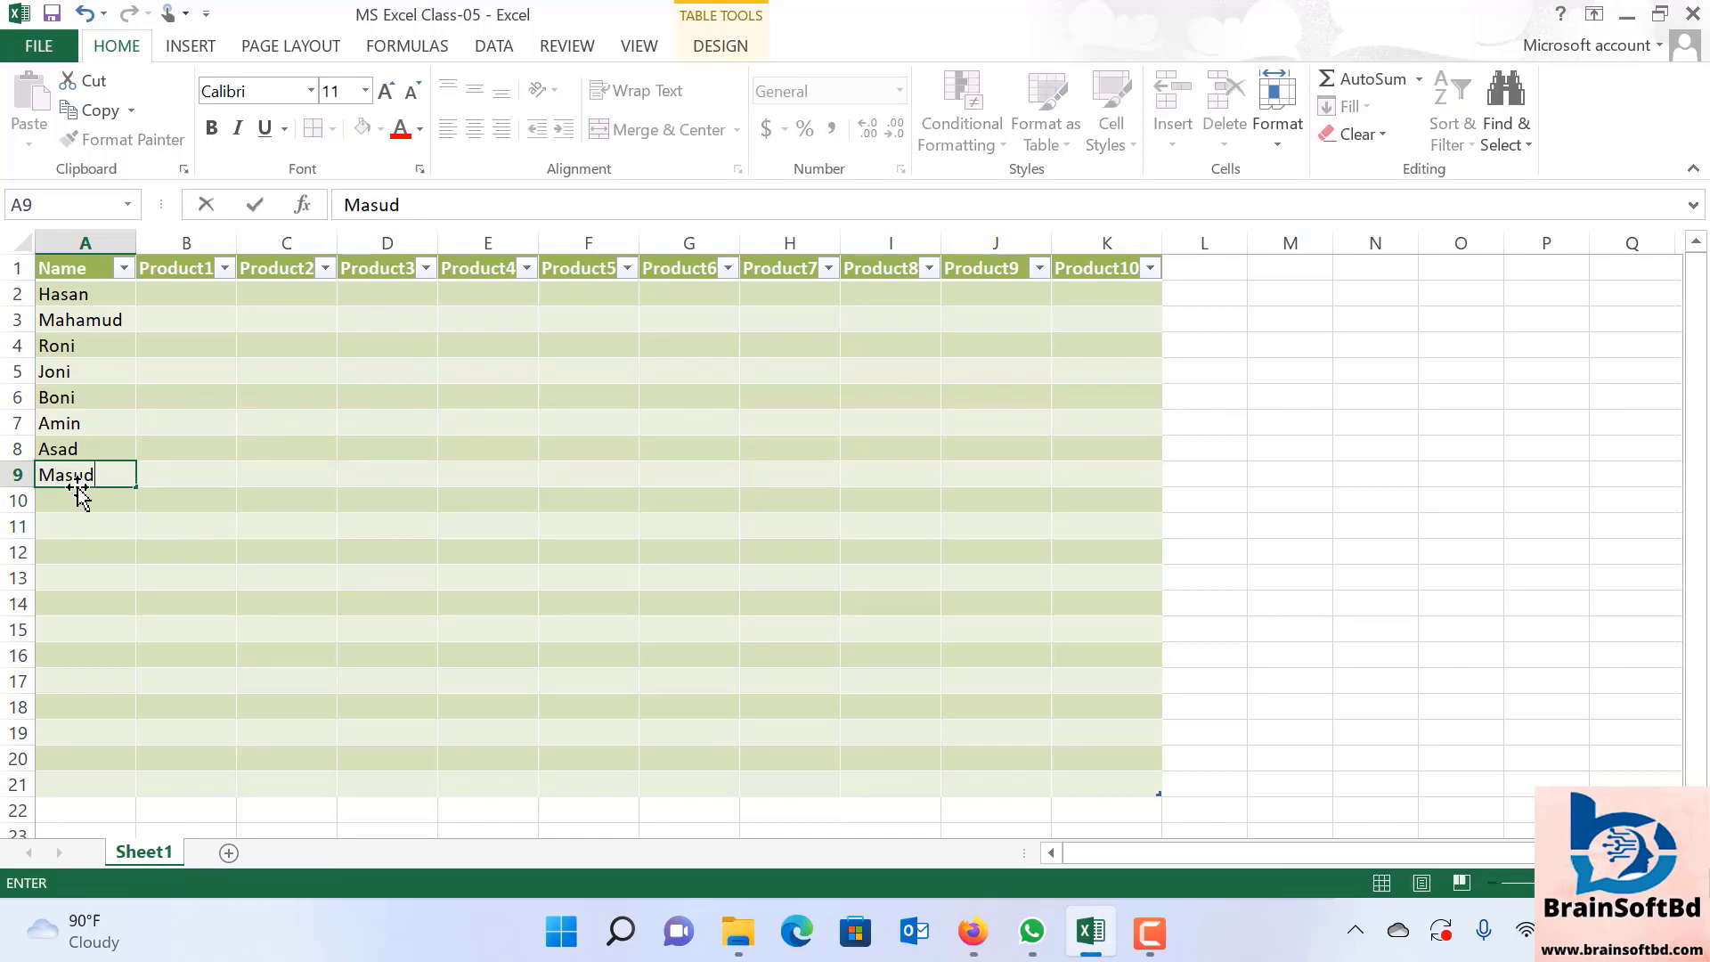
left_click(80, 496)
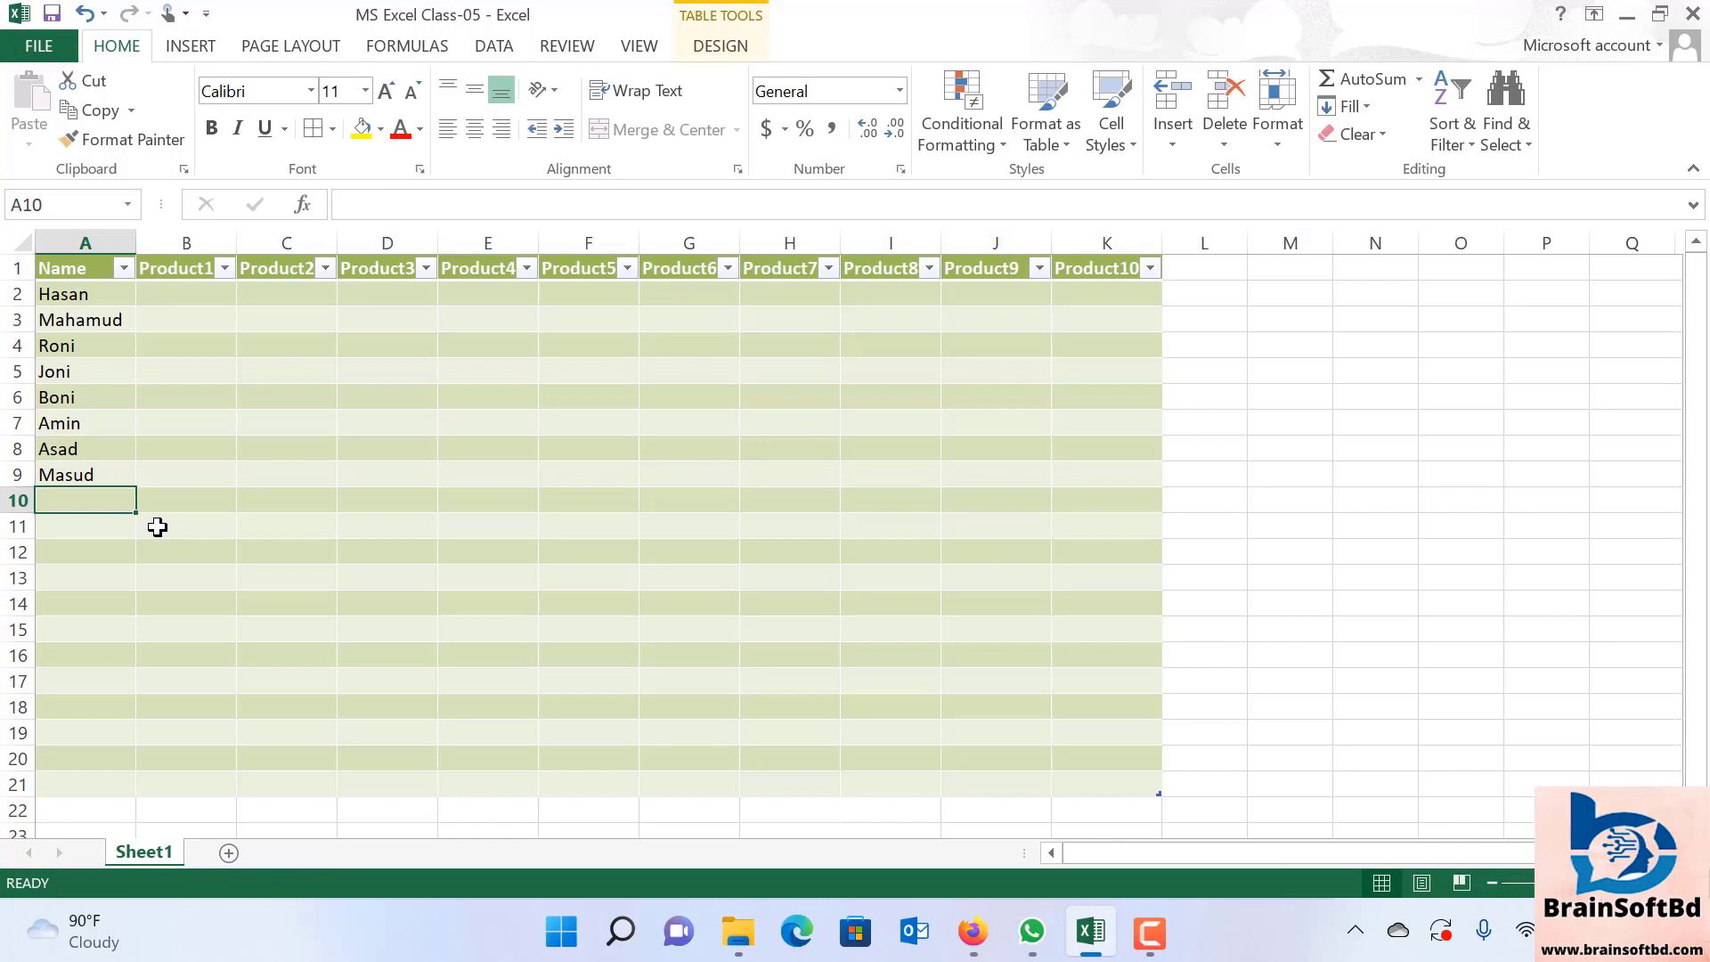
type("Habil")
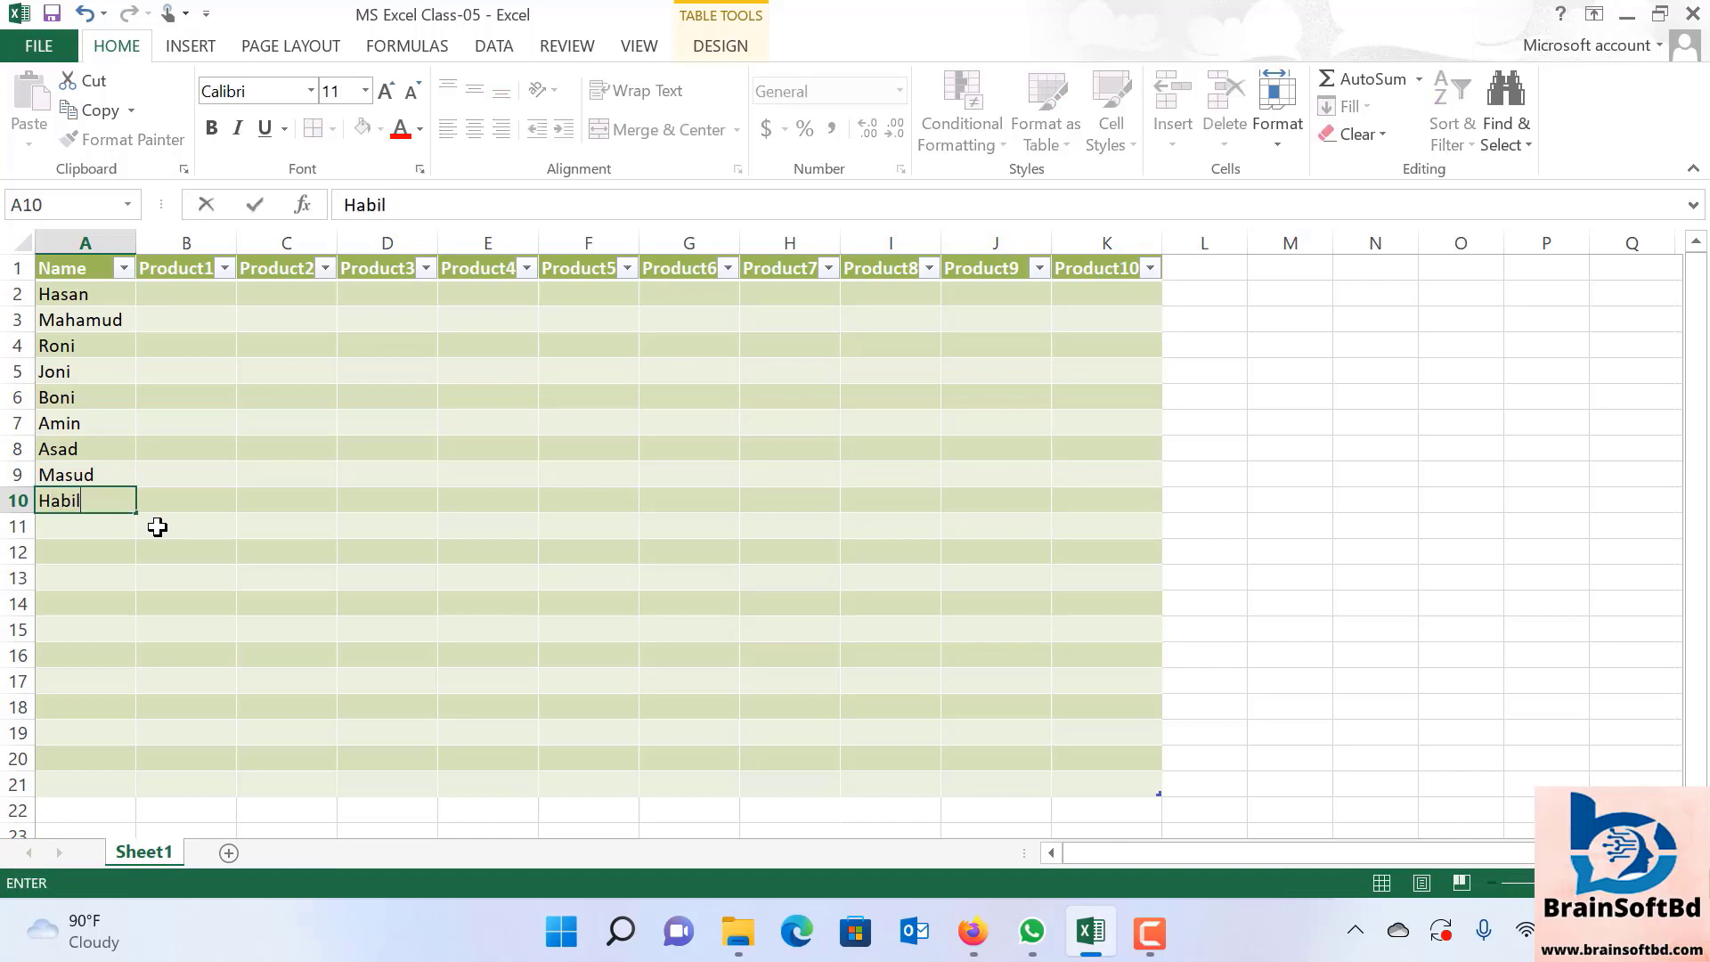
left_click(409, 601)
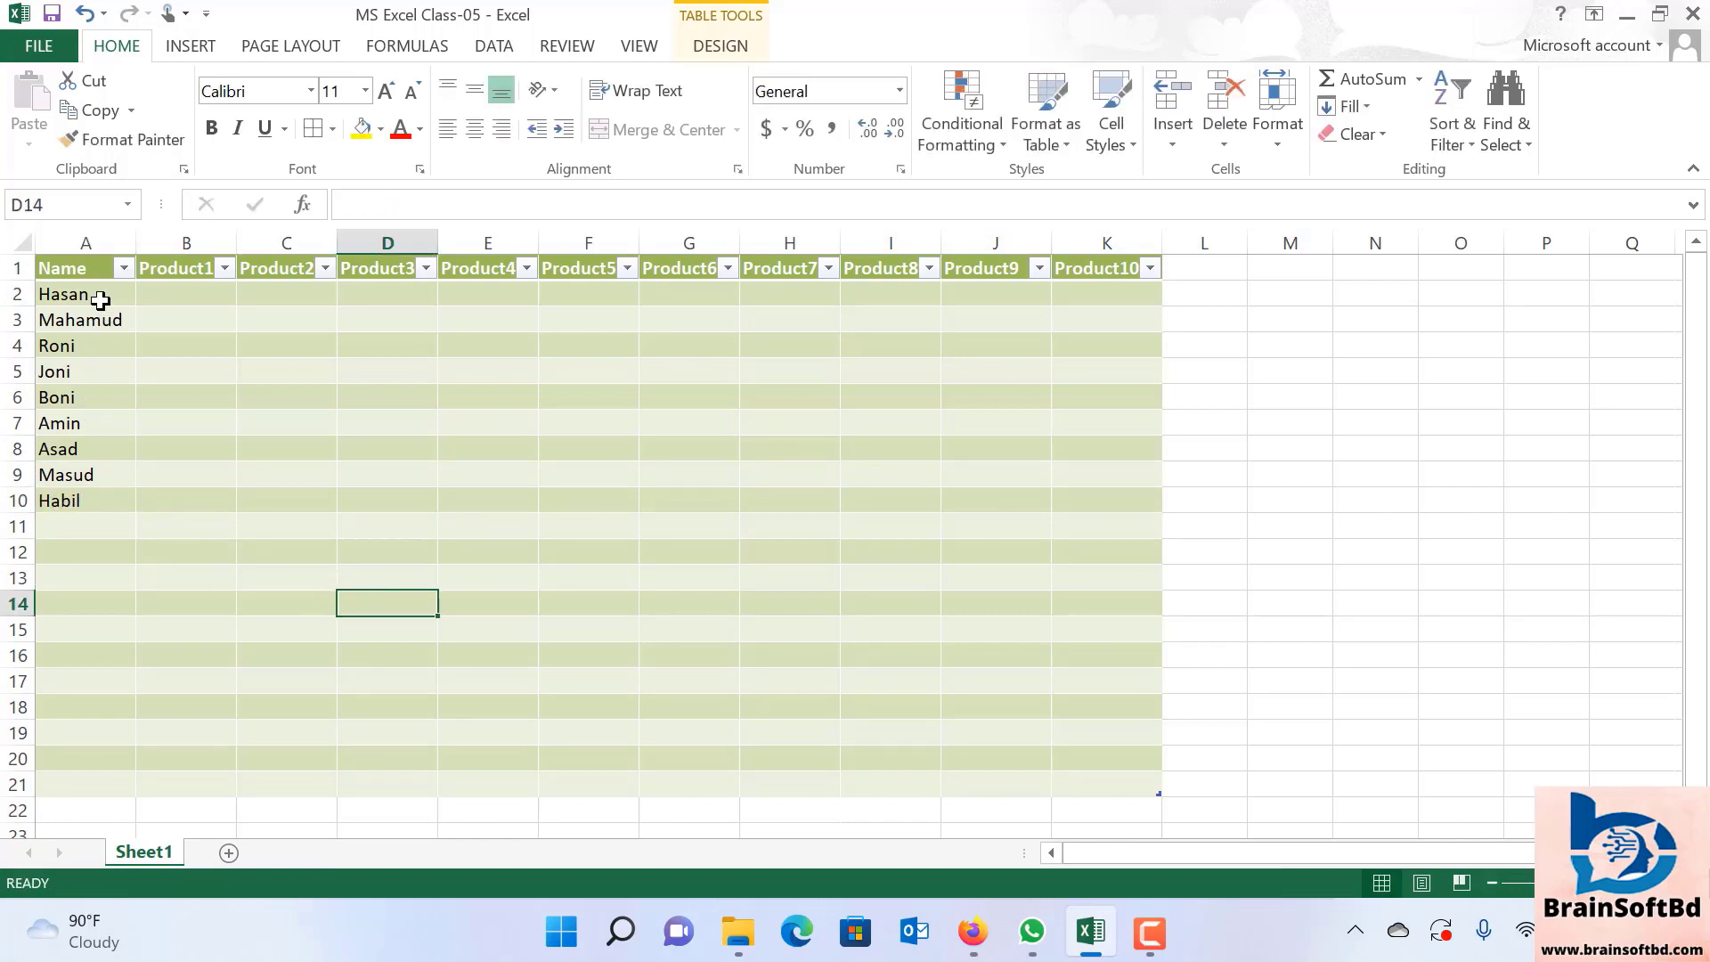
left_click_drag(99, 300, 109, 450)
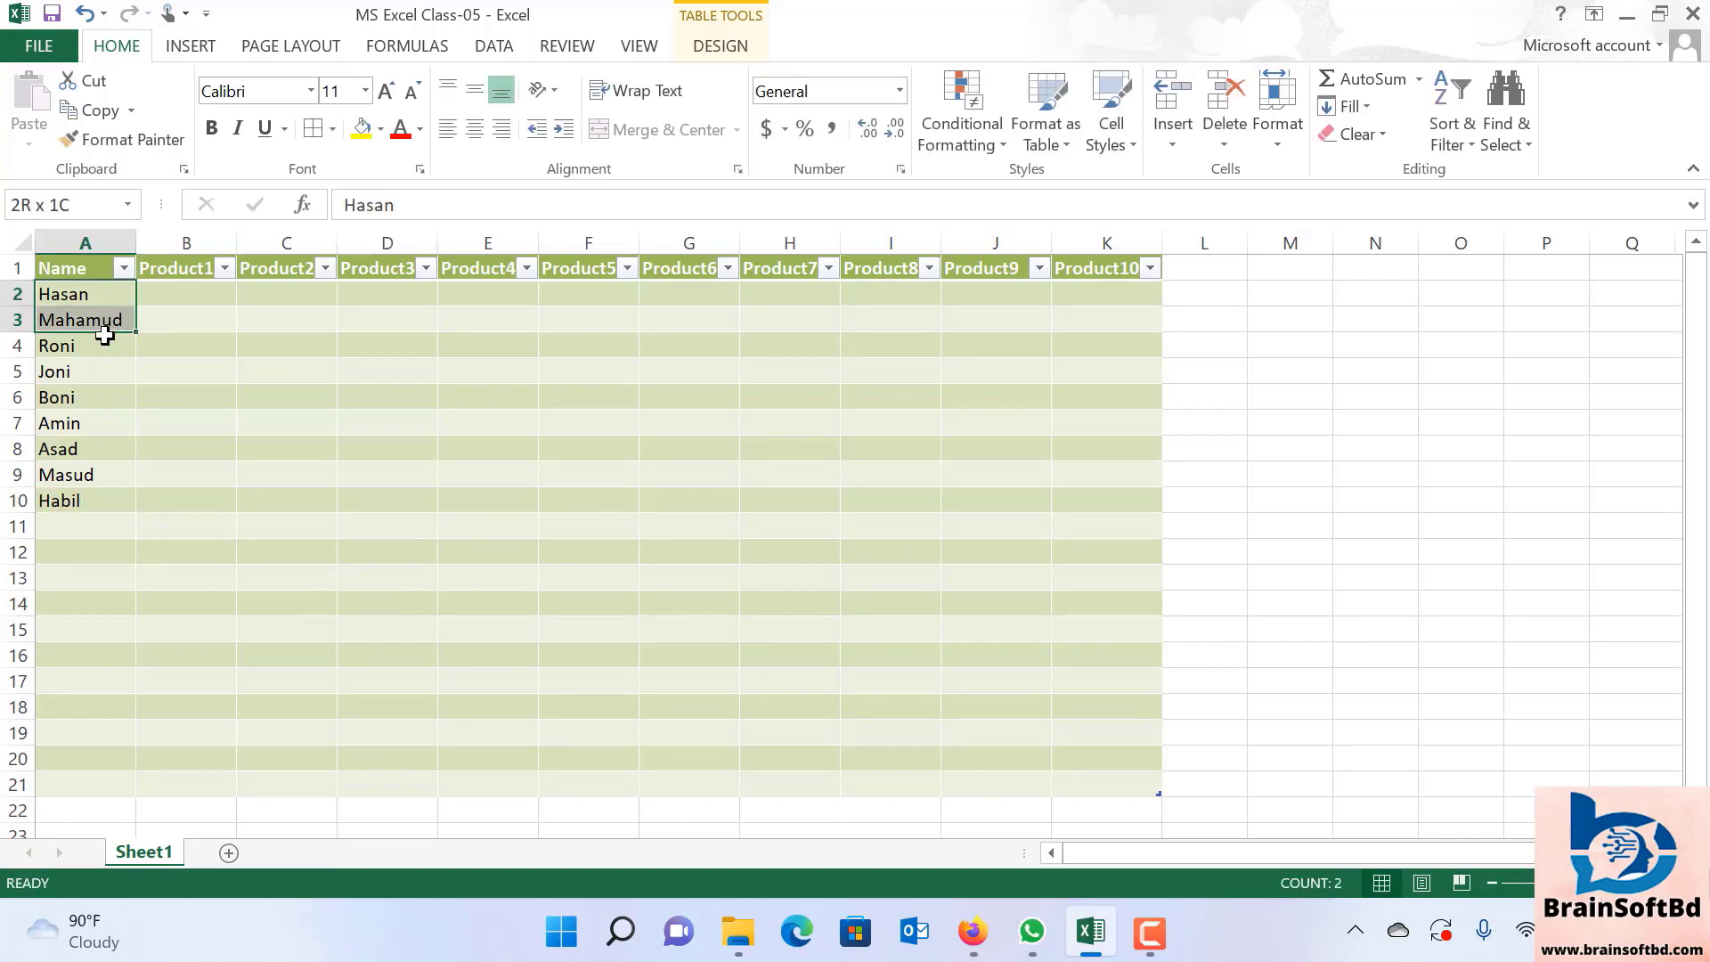
left_click(113, 536)
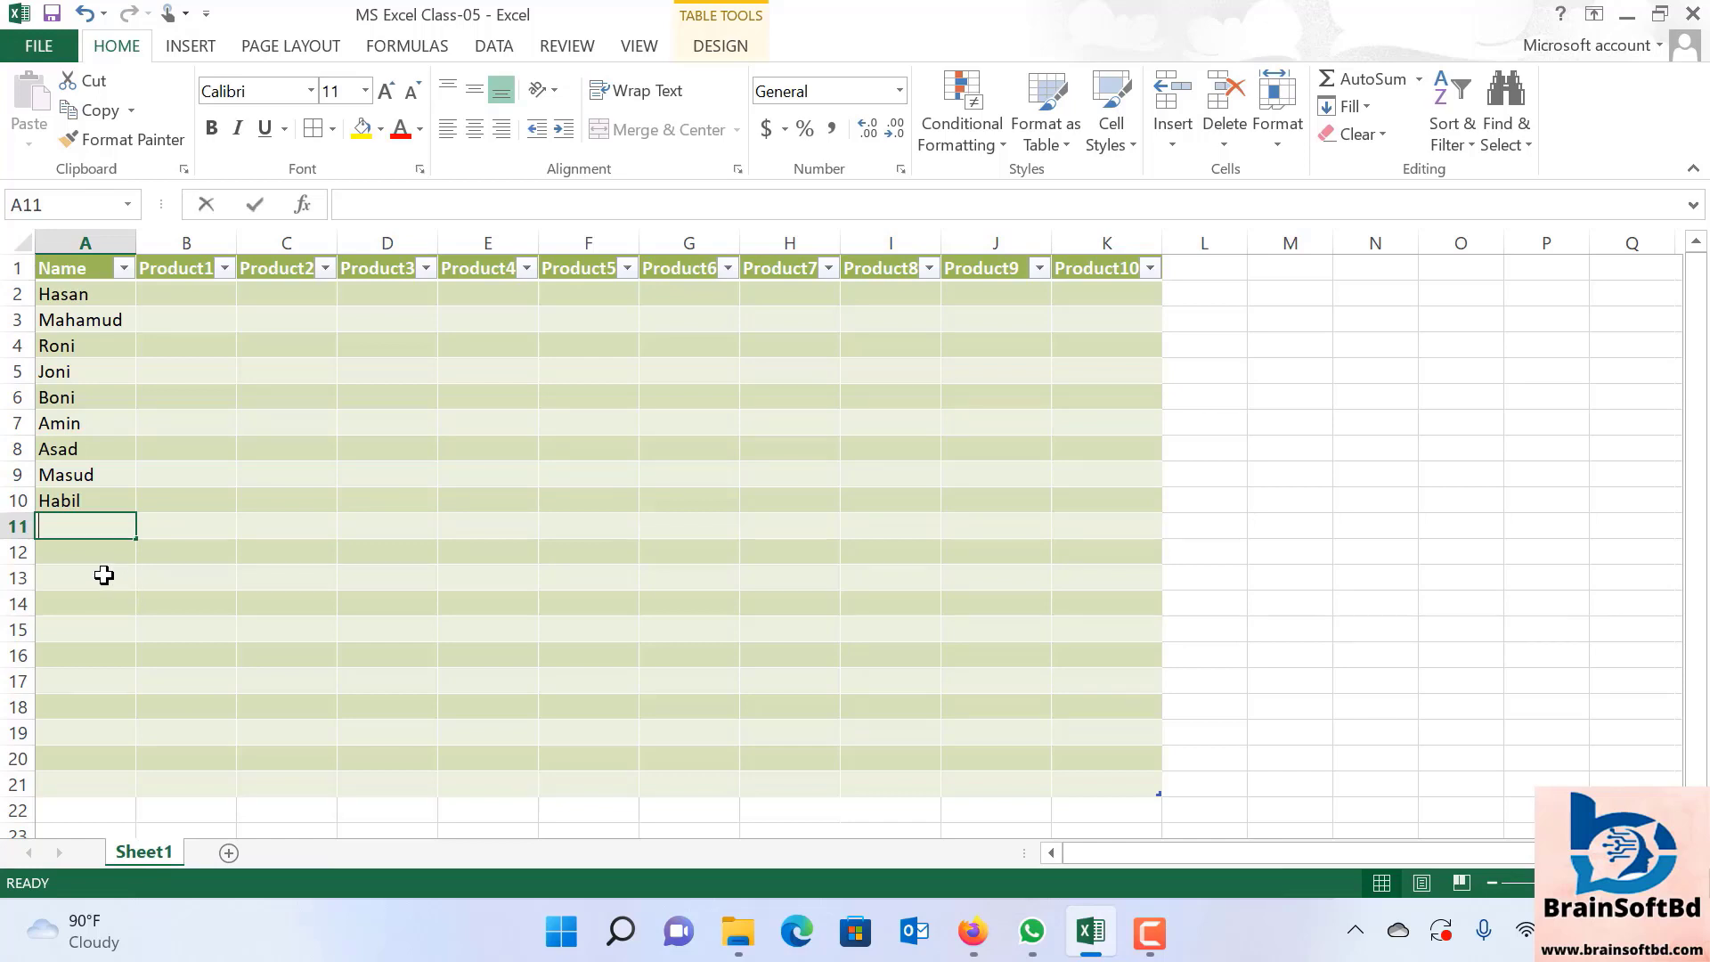
type("Tamil")
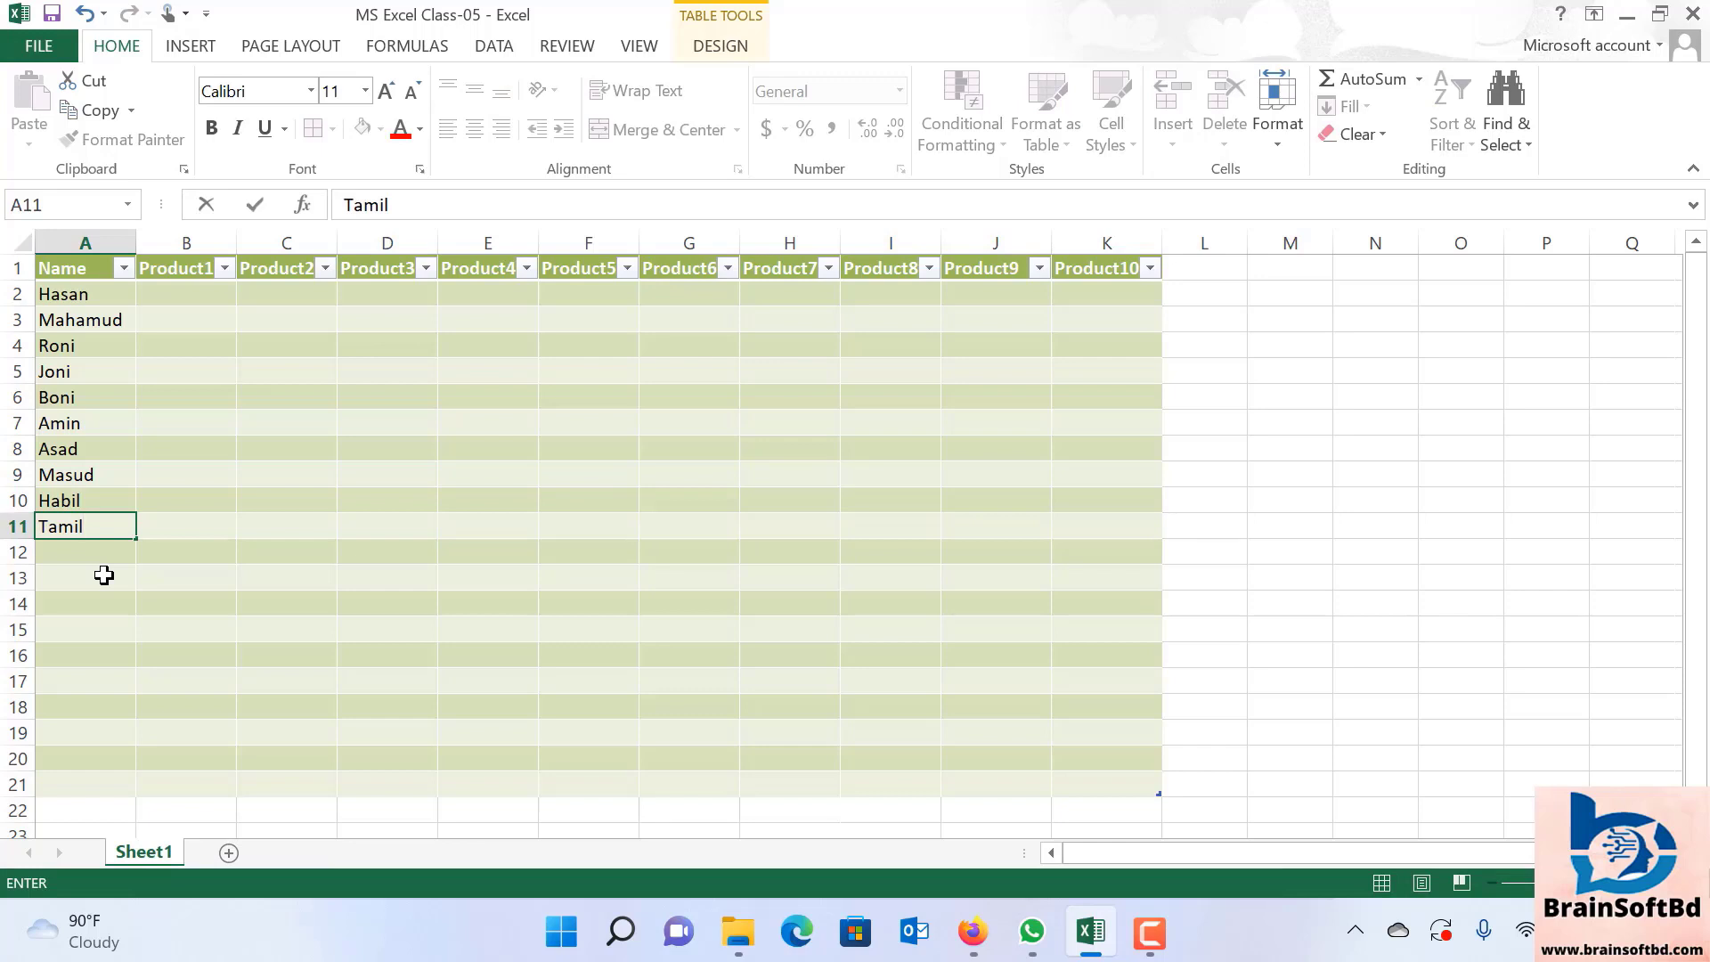
left_click(188, 604)
left_click_drag(84, 294, 131, 527)
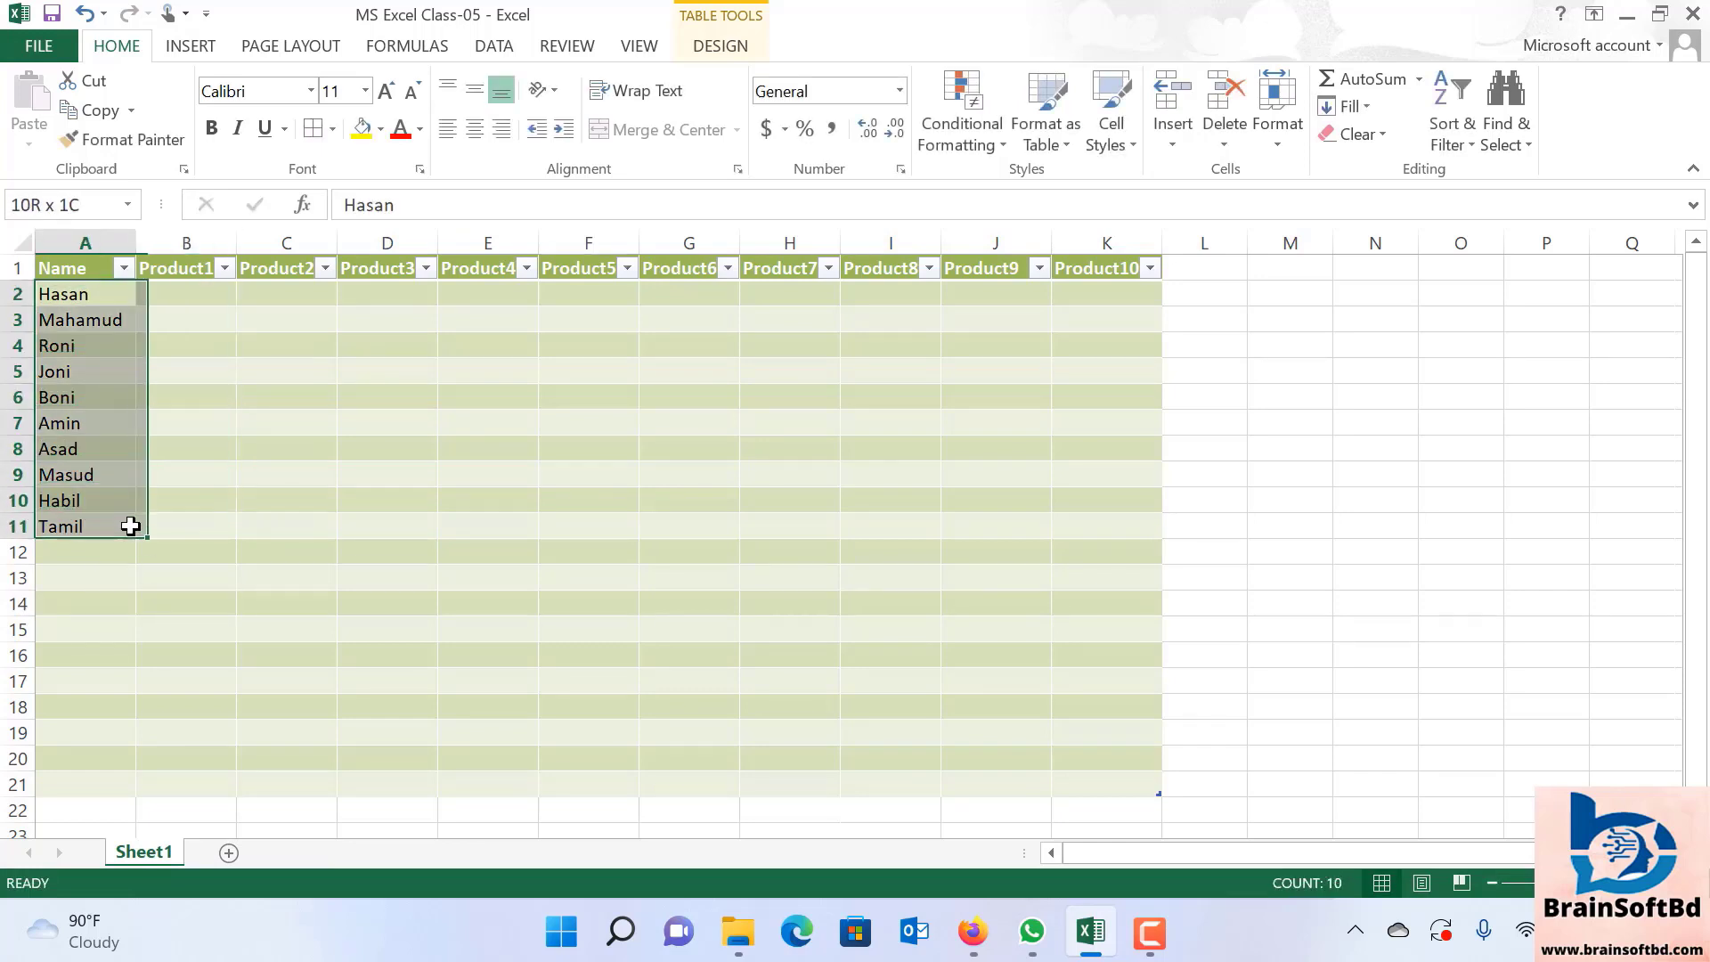
left_click(343, 579)
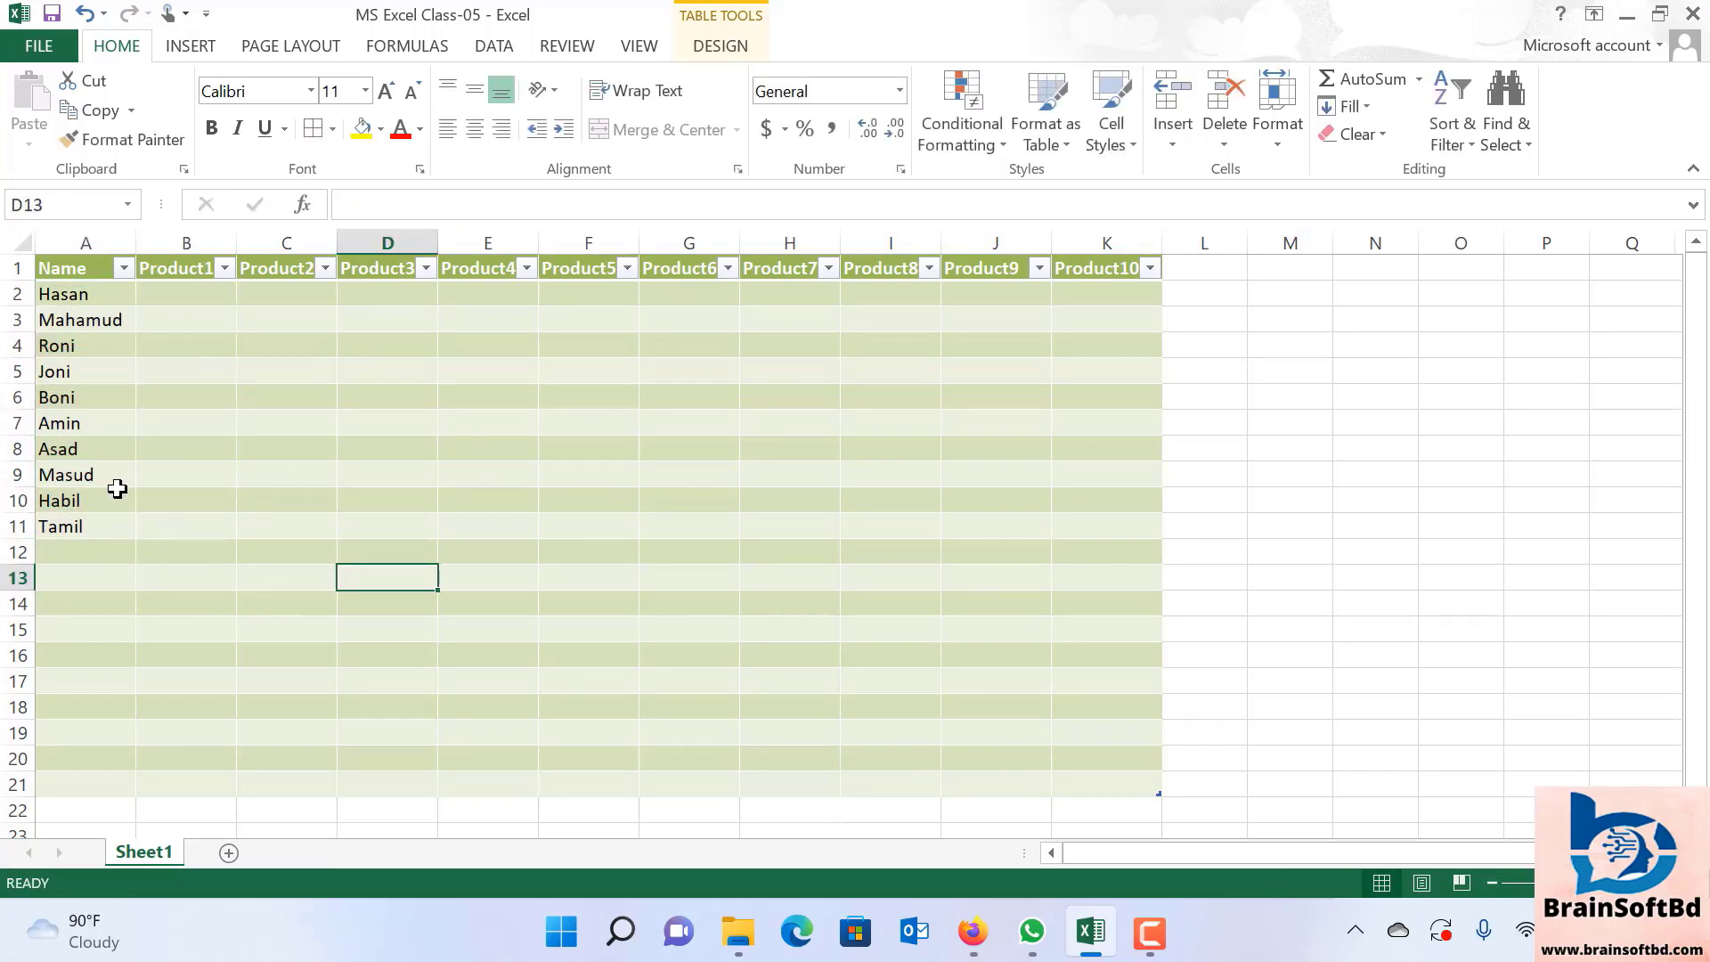
Enter 1, 2, 34 and 6 in cells B2 through E2.
left_click(180, 302)
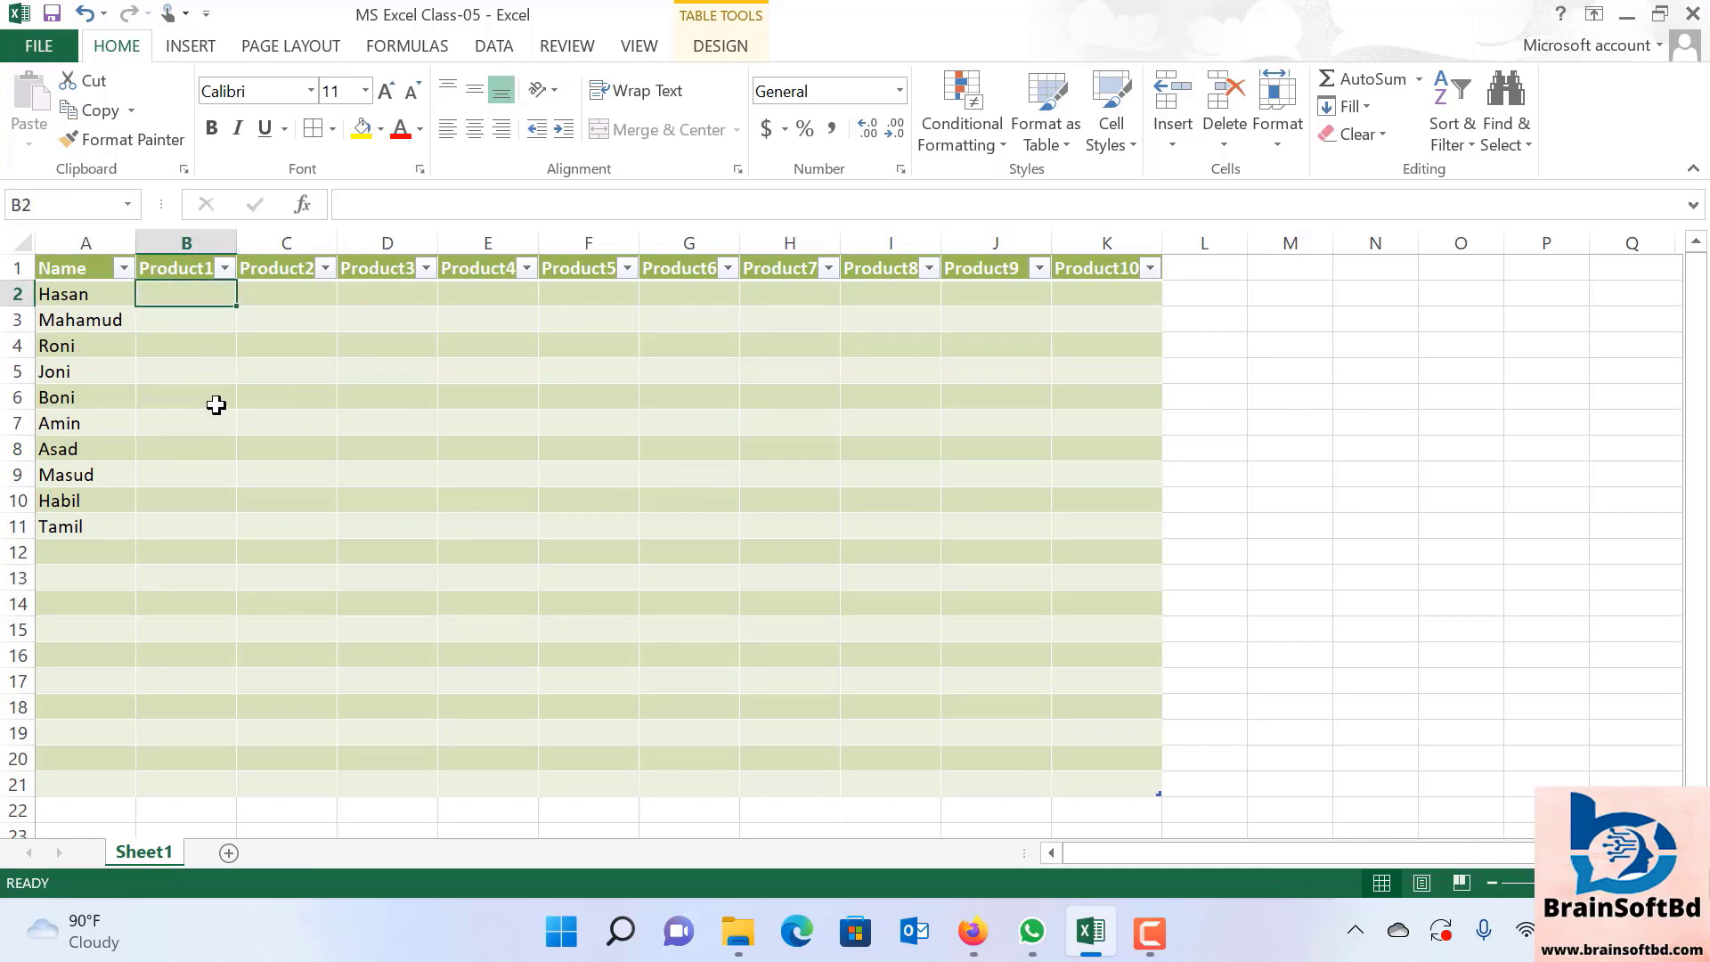
type("1")
key("Tab")
type("2")
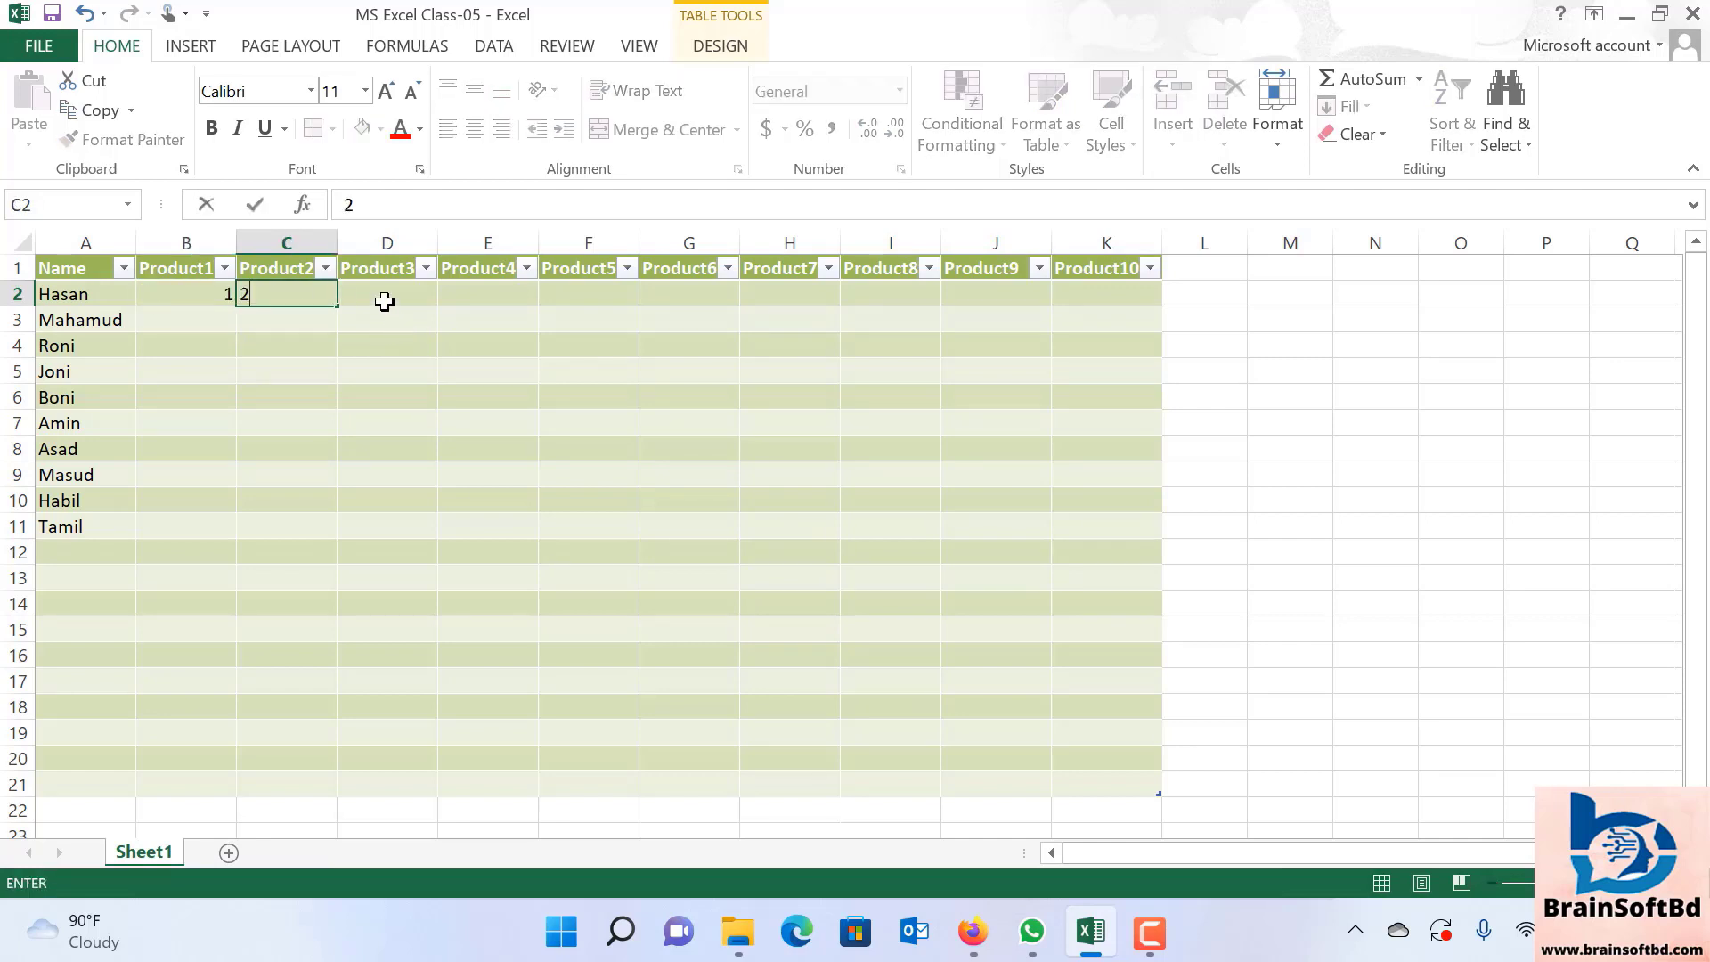
key("Tab")
type("3")
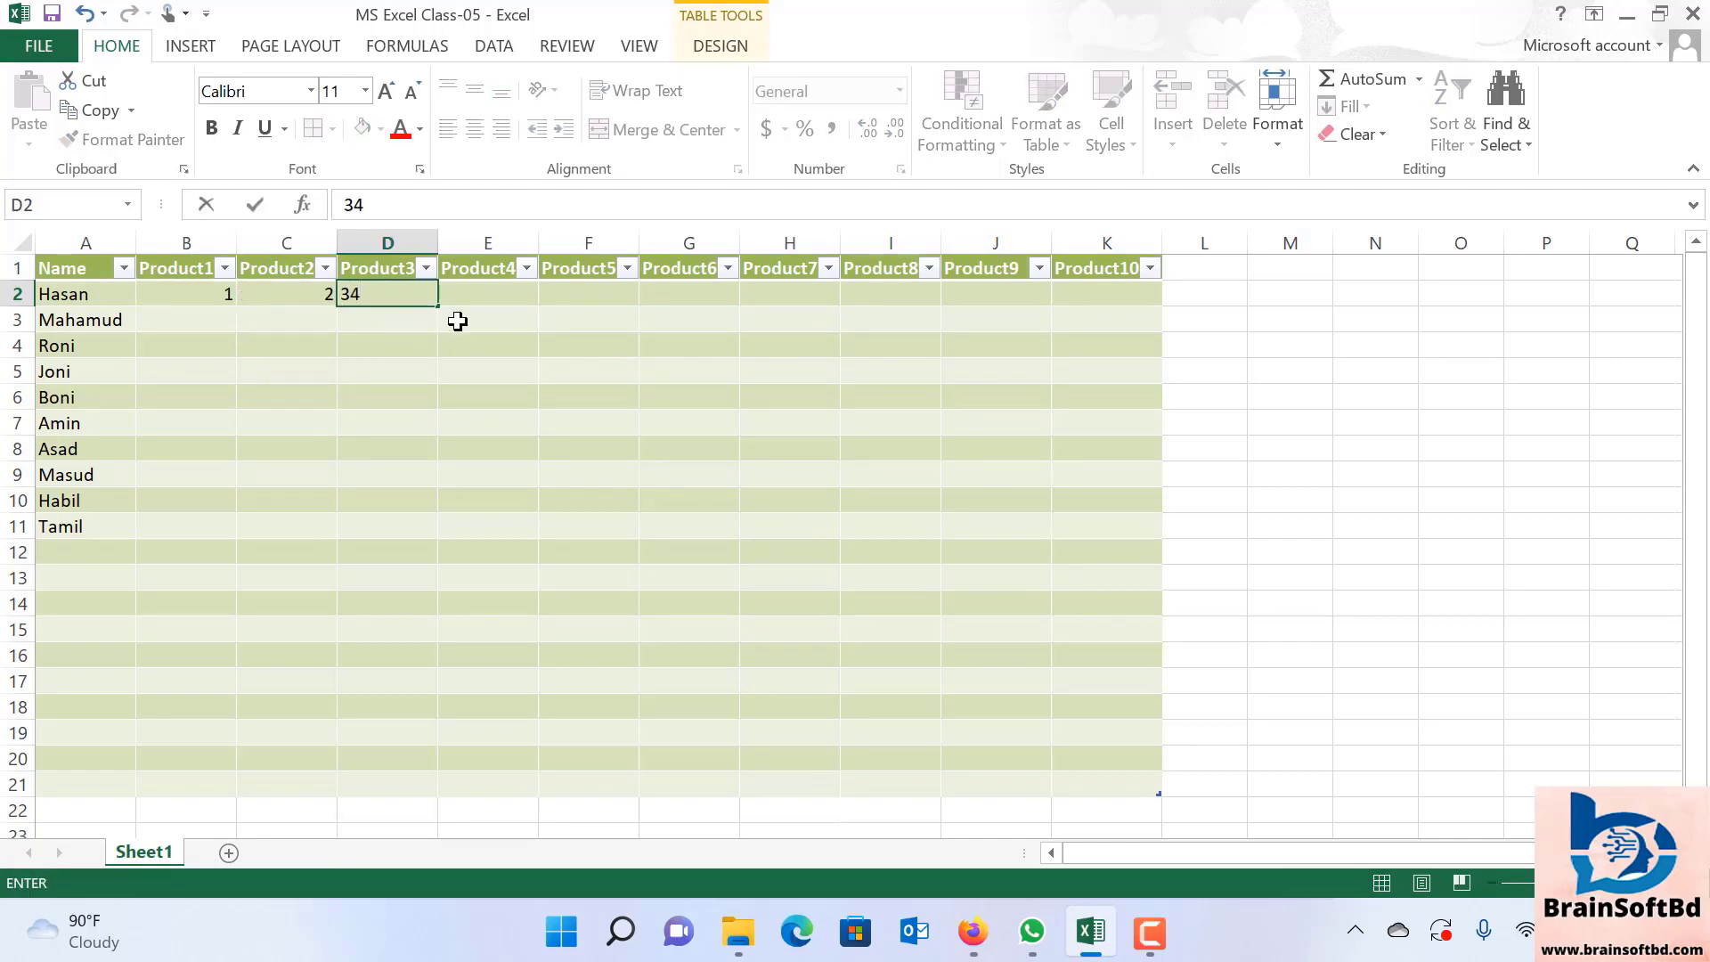
key("Tab")
type("6")
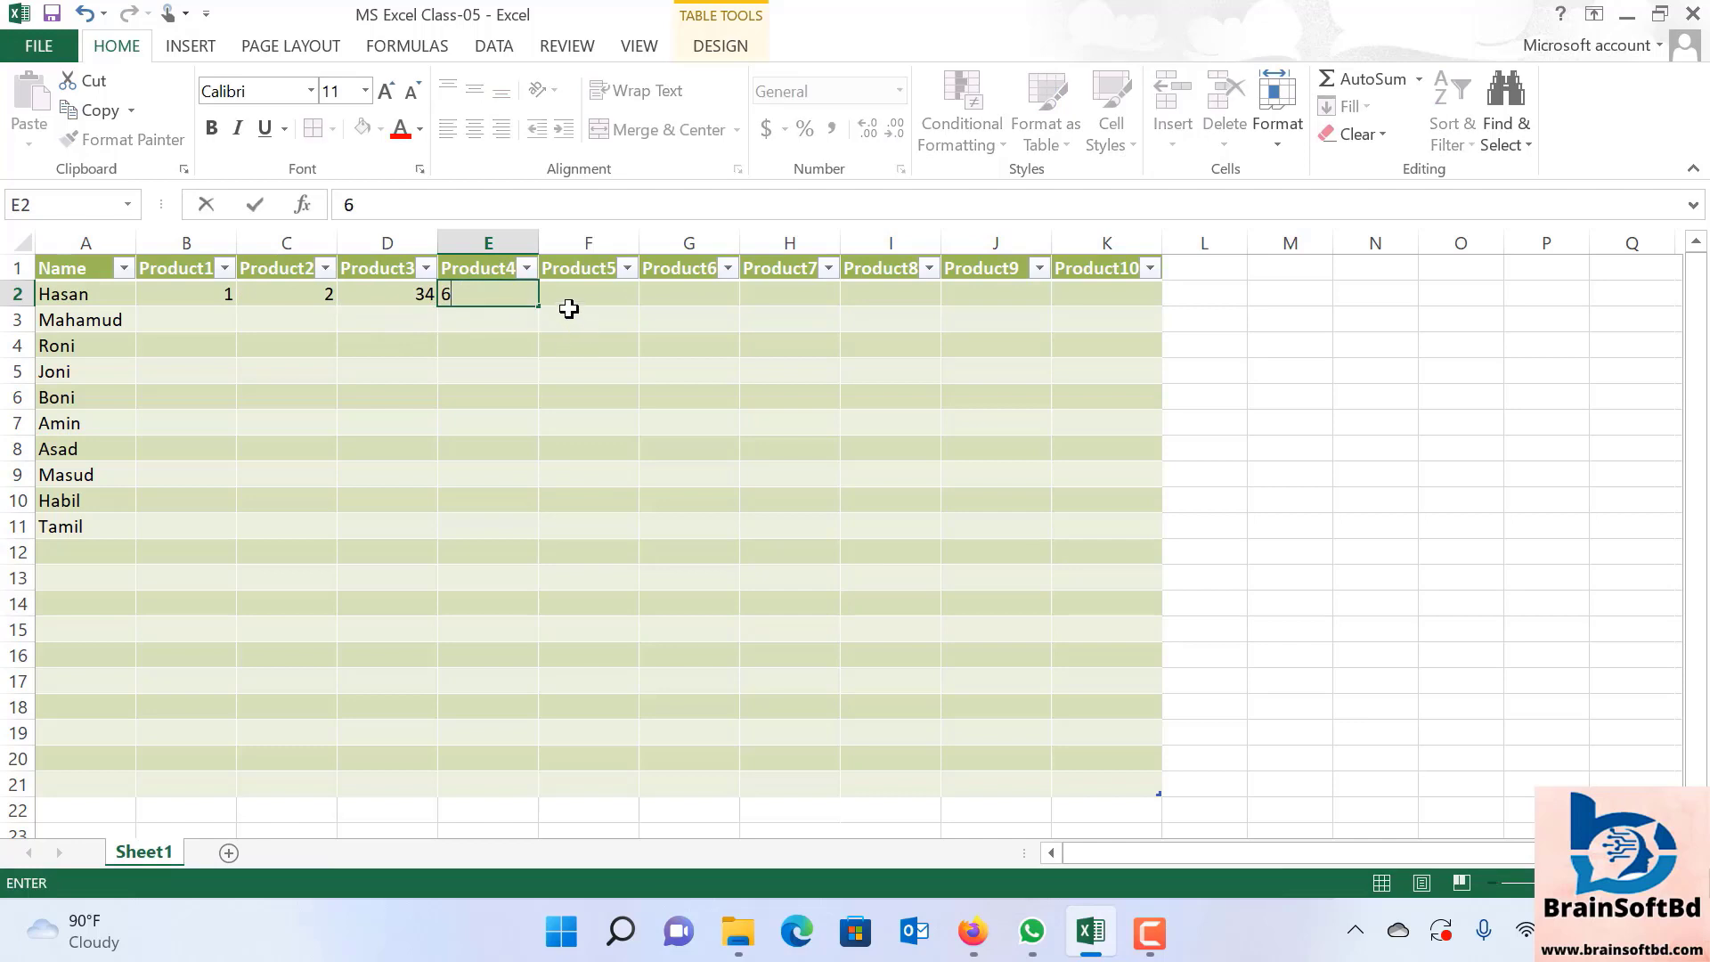
left_click(567, 303)
Leave F2 blank and enter 8, 9, 9, 11 and 20 in G2 through K2.
left_click(711, 298)
type("8")
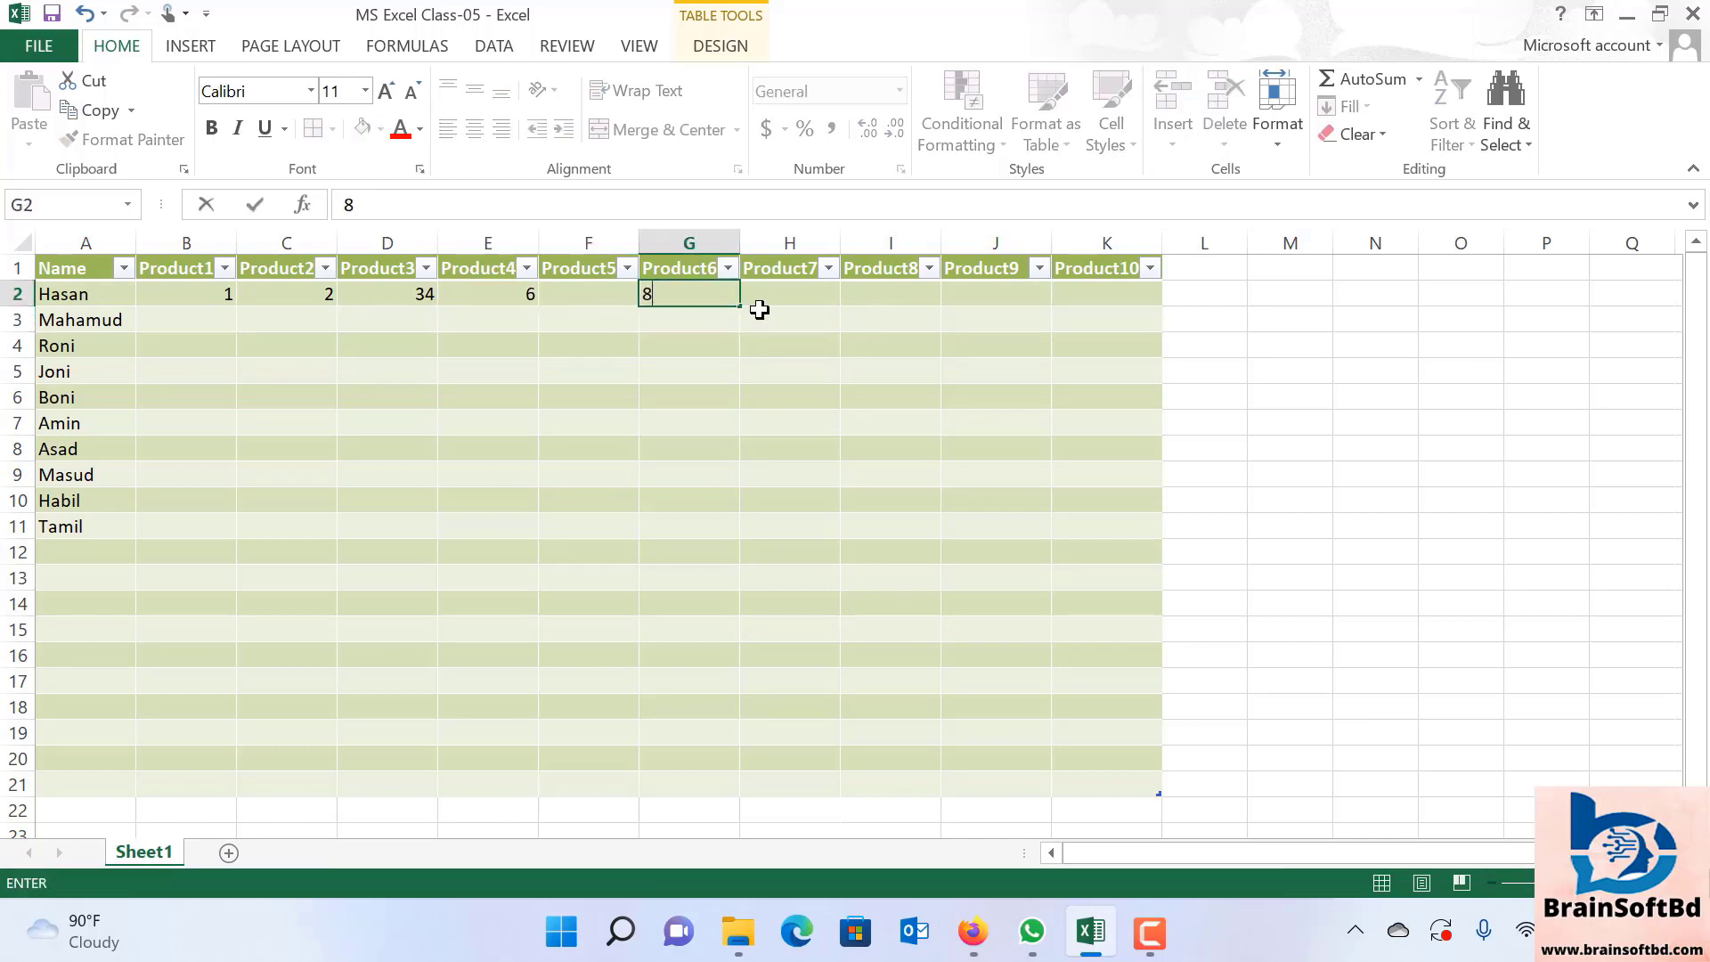
key("Tab")
type("9")
key("Tab")
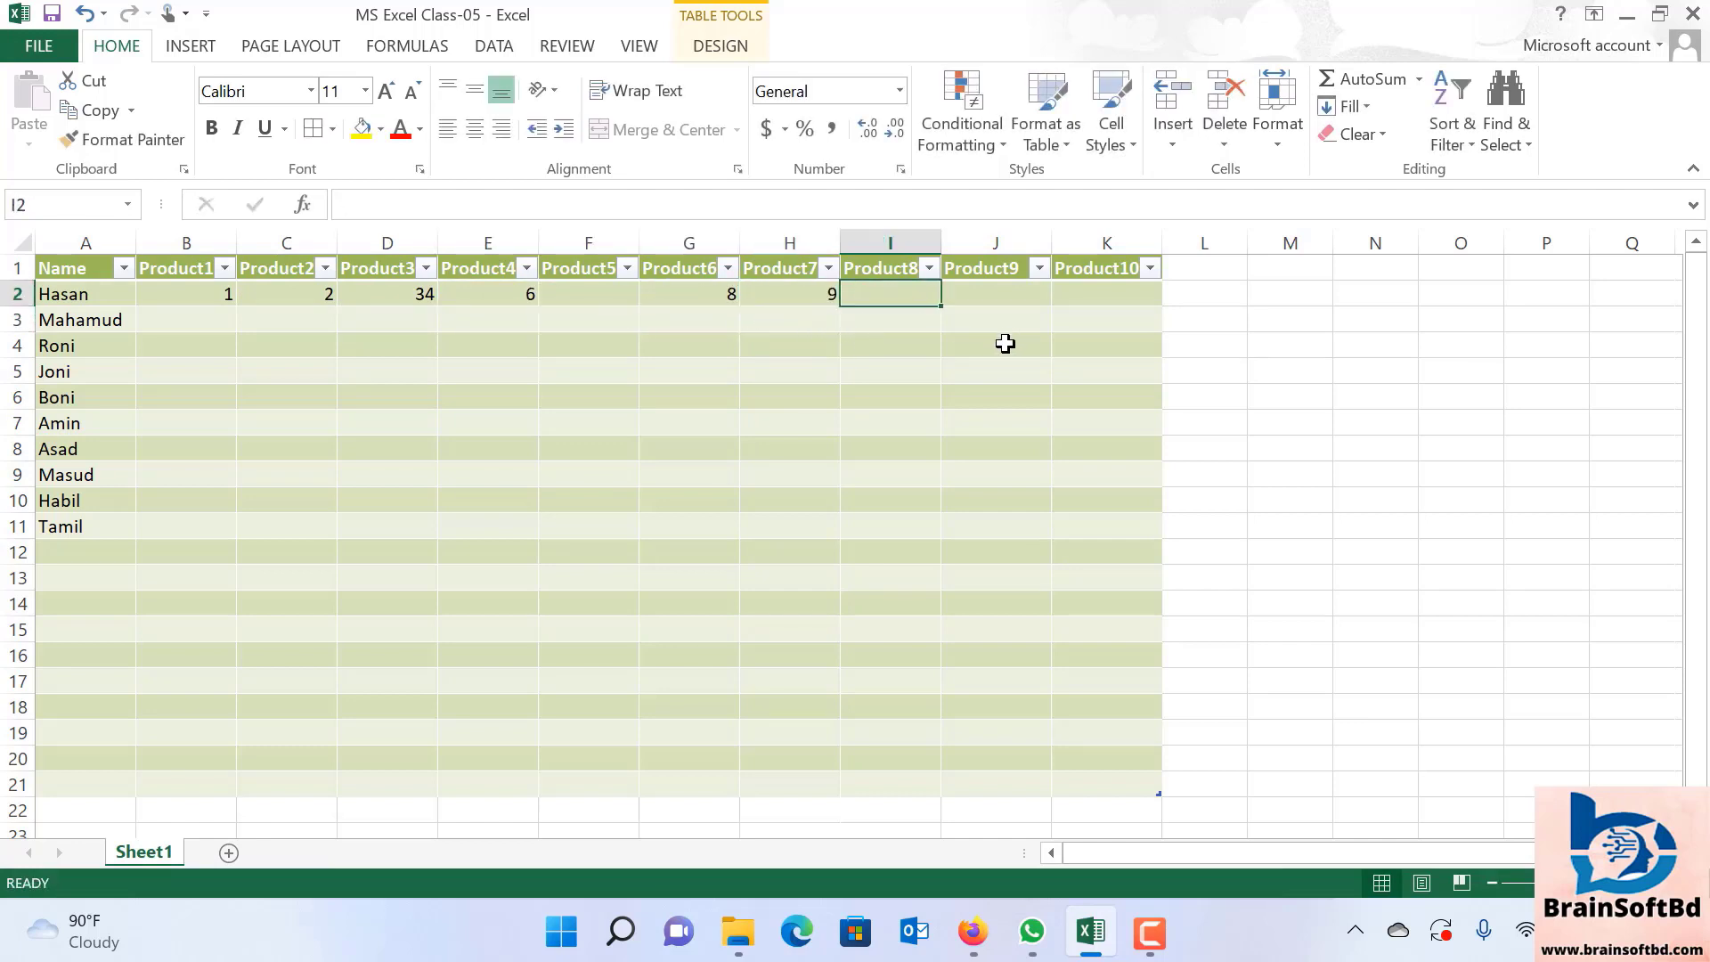
type("9")
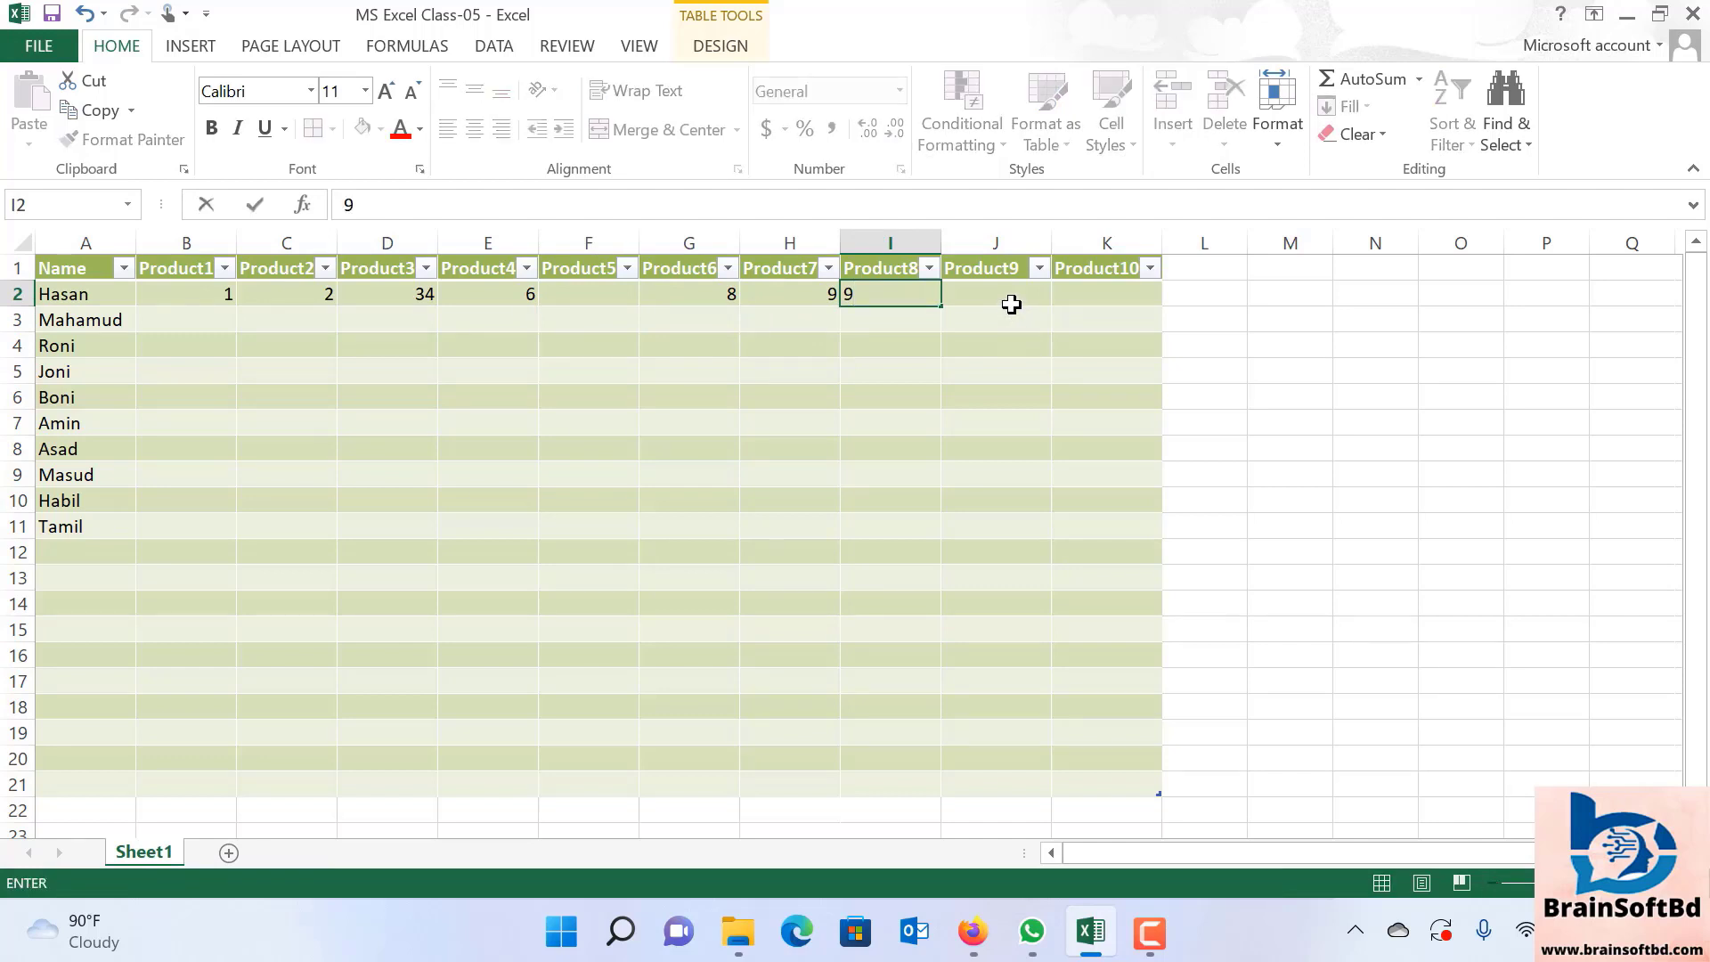
key("Tab")
type("11")
key("Tab")
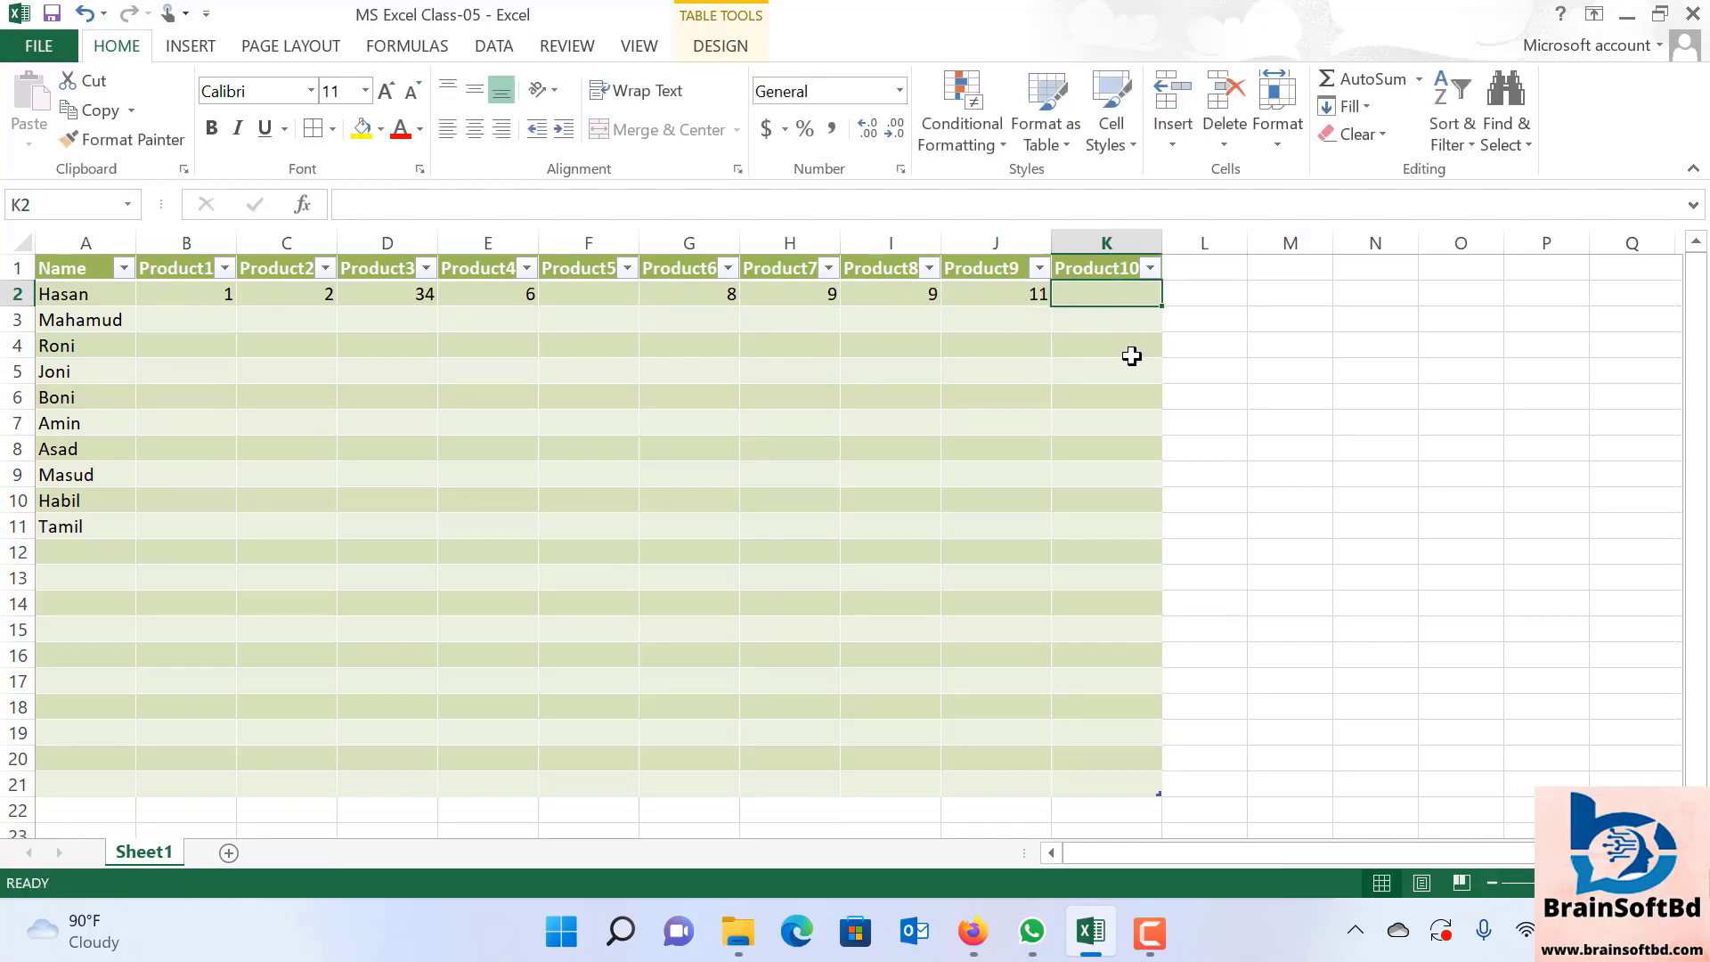
type("20")
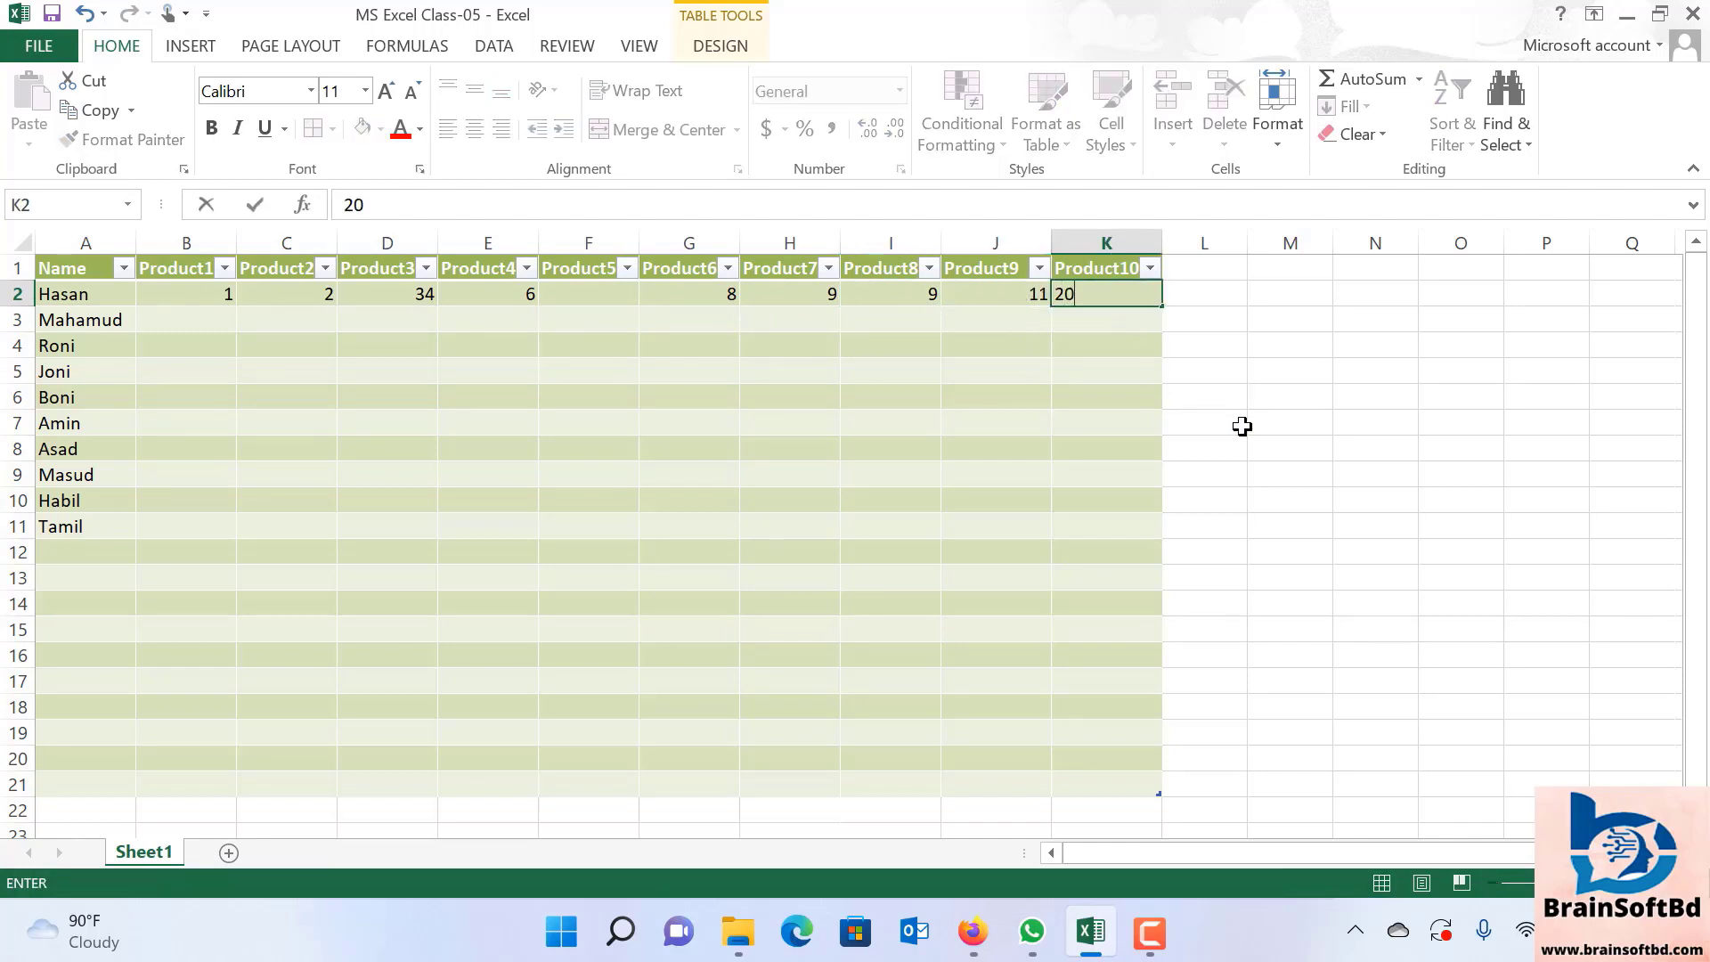
left_click(1238, 424)
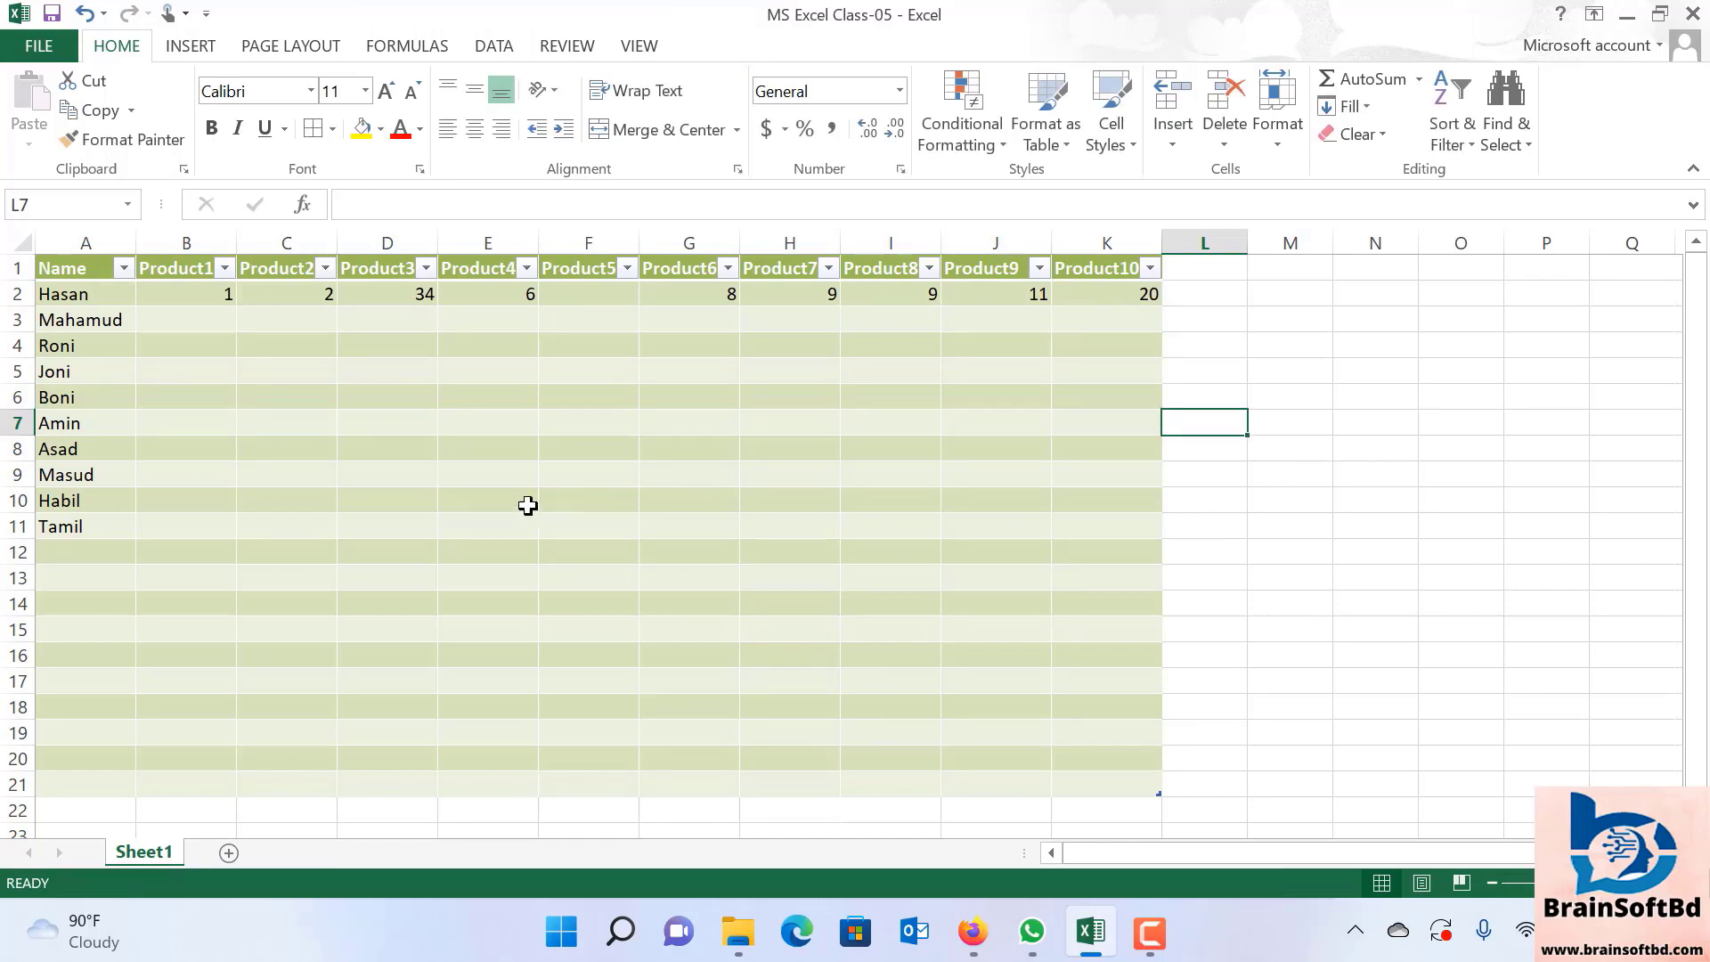
Copy 1, 2, 34 and 6 down the Product1–Product4 columns to row 11.
left_click_drag(125, 289, 1158, 298)
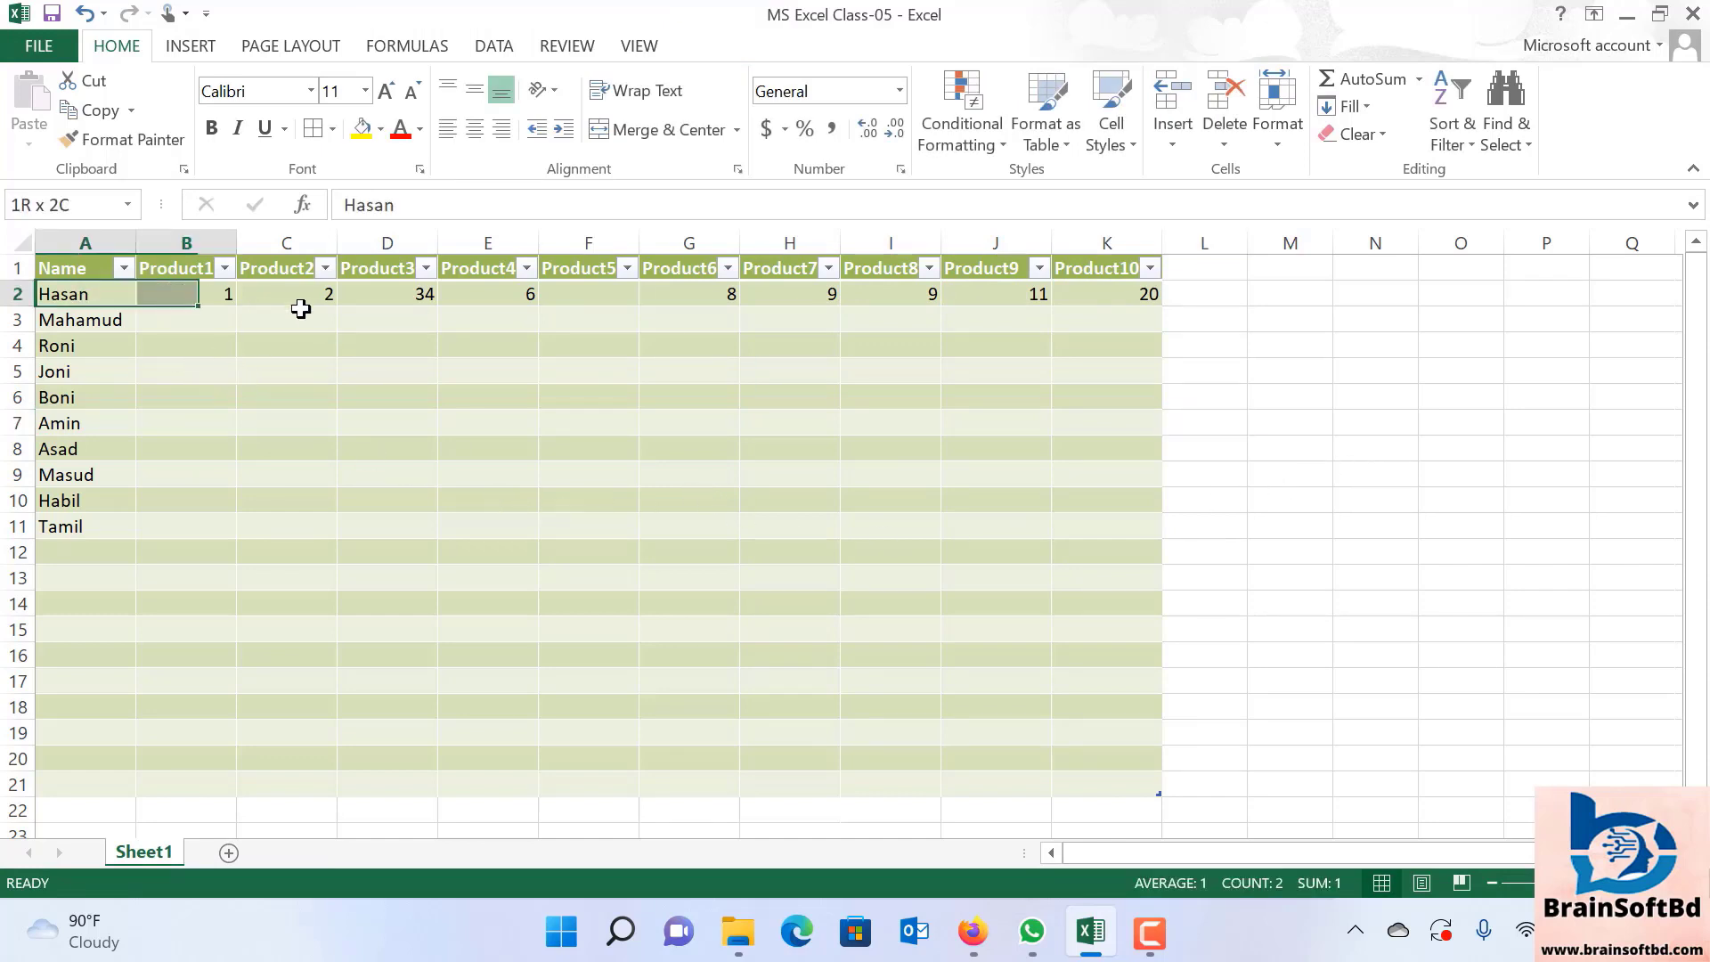
left_click(1203, 501)
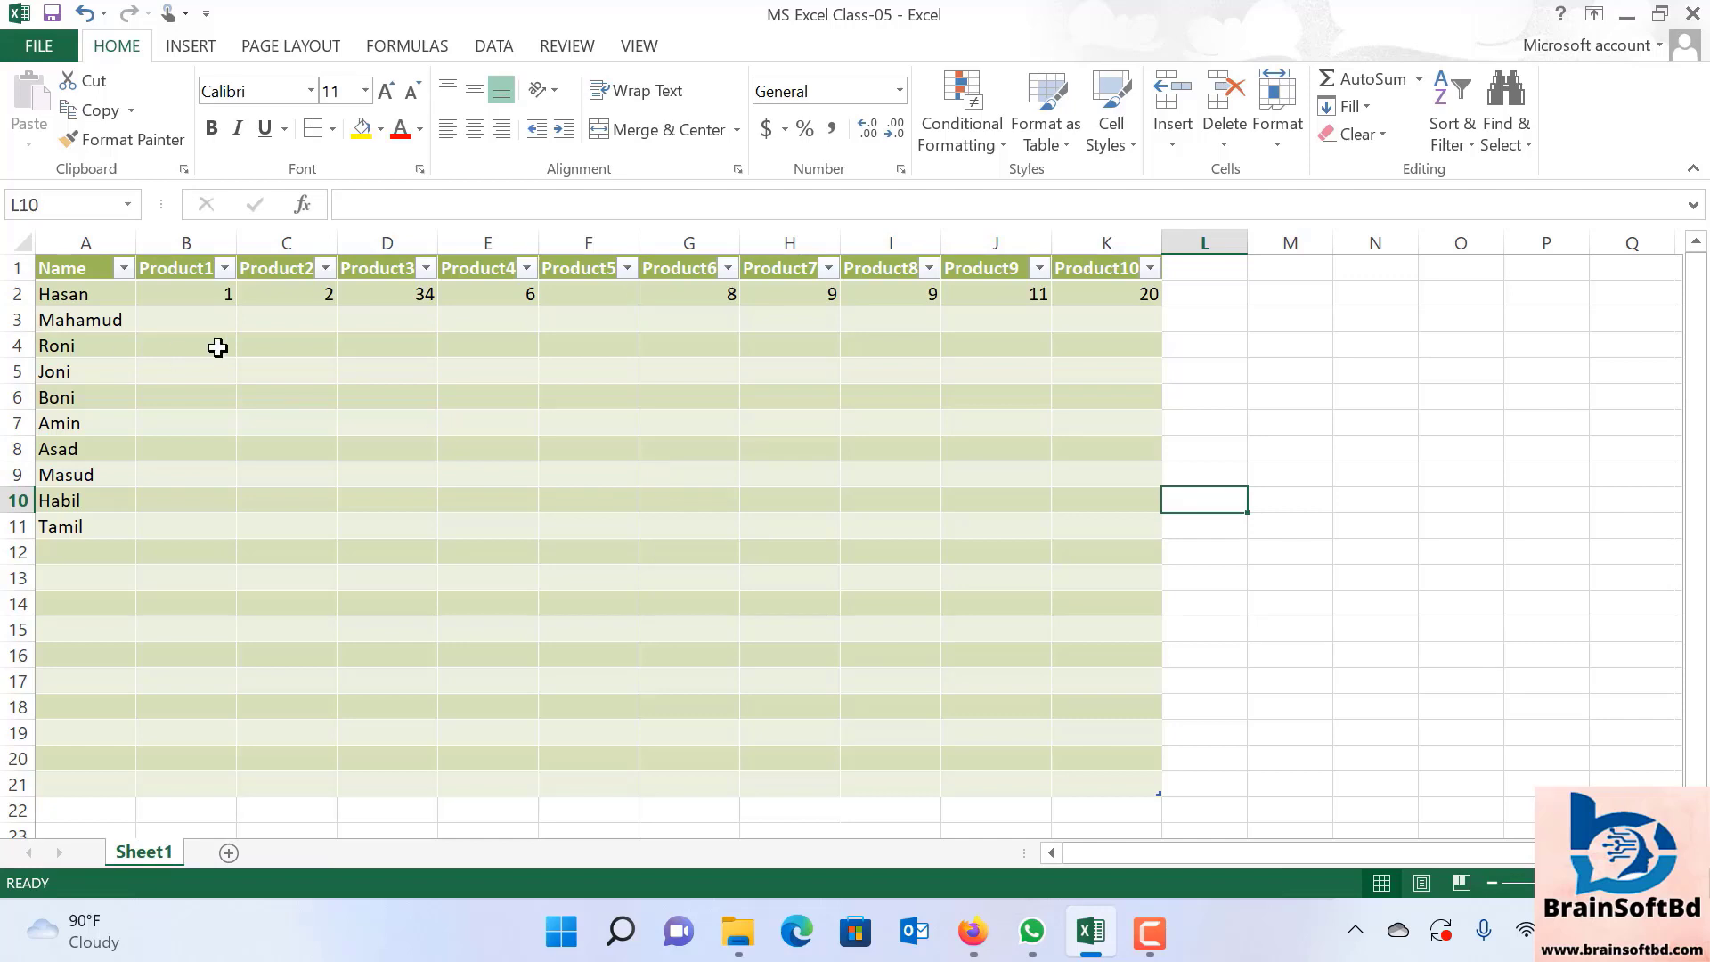
left_click(185, 291)
left_click_drag(235, 306, 221, 532)
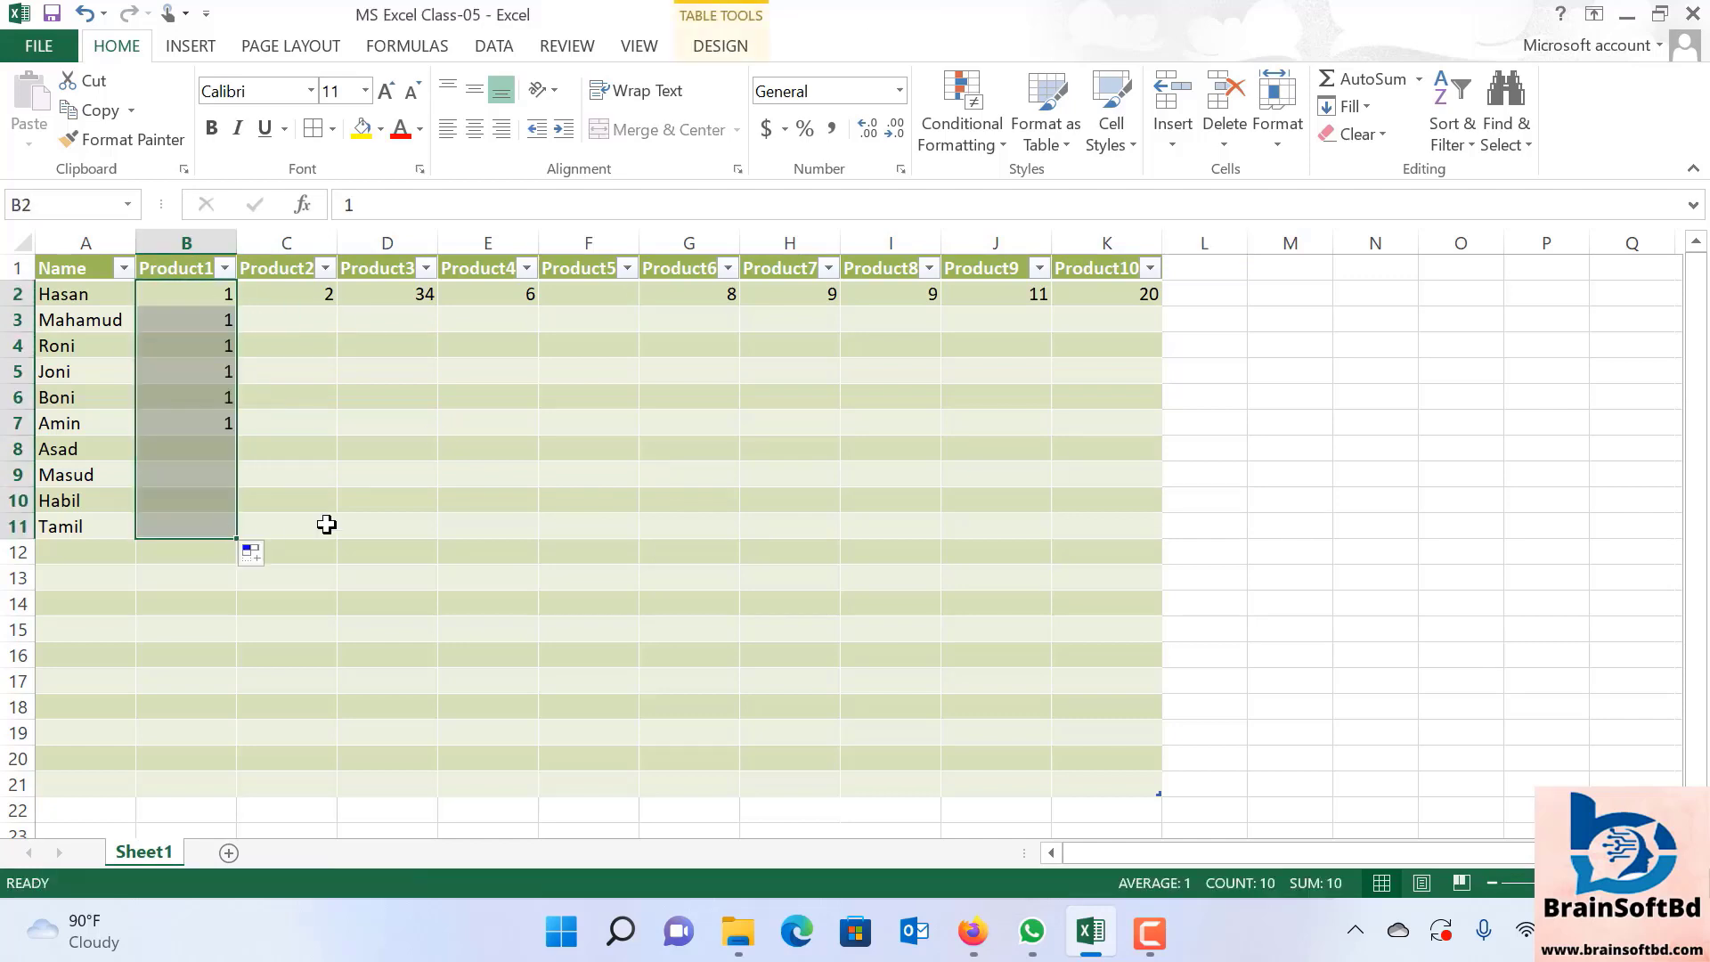
left_click(351, 469)
left_click(298, 296)
left_click_drag(336, 306, 342, 535)
left_click(404, 303)
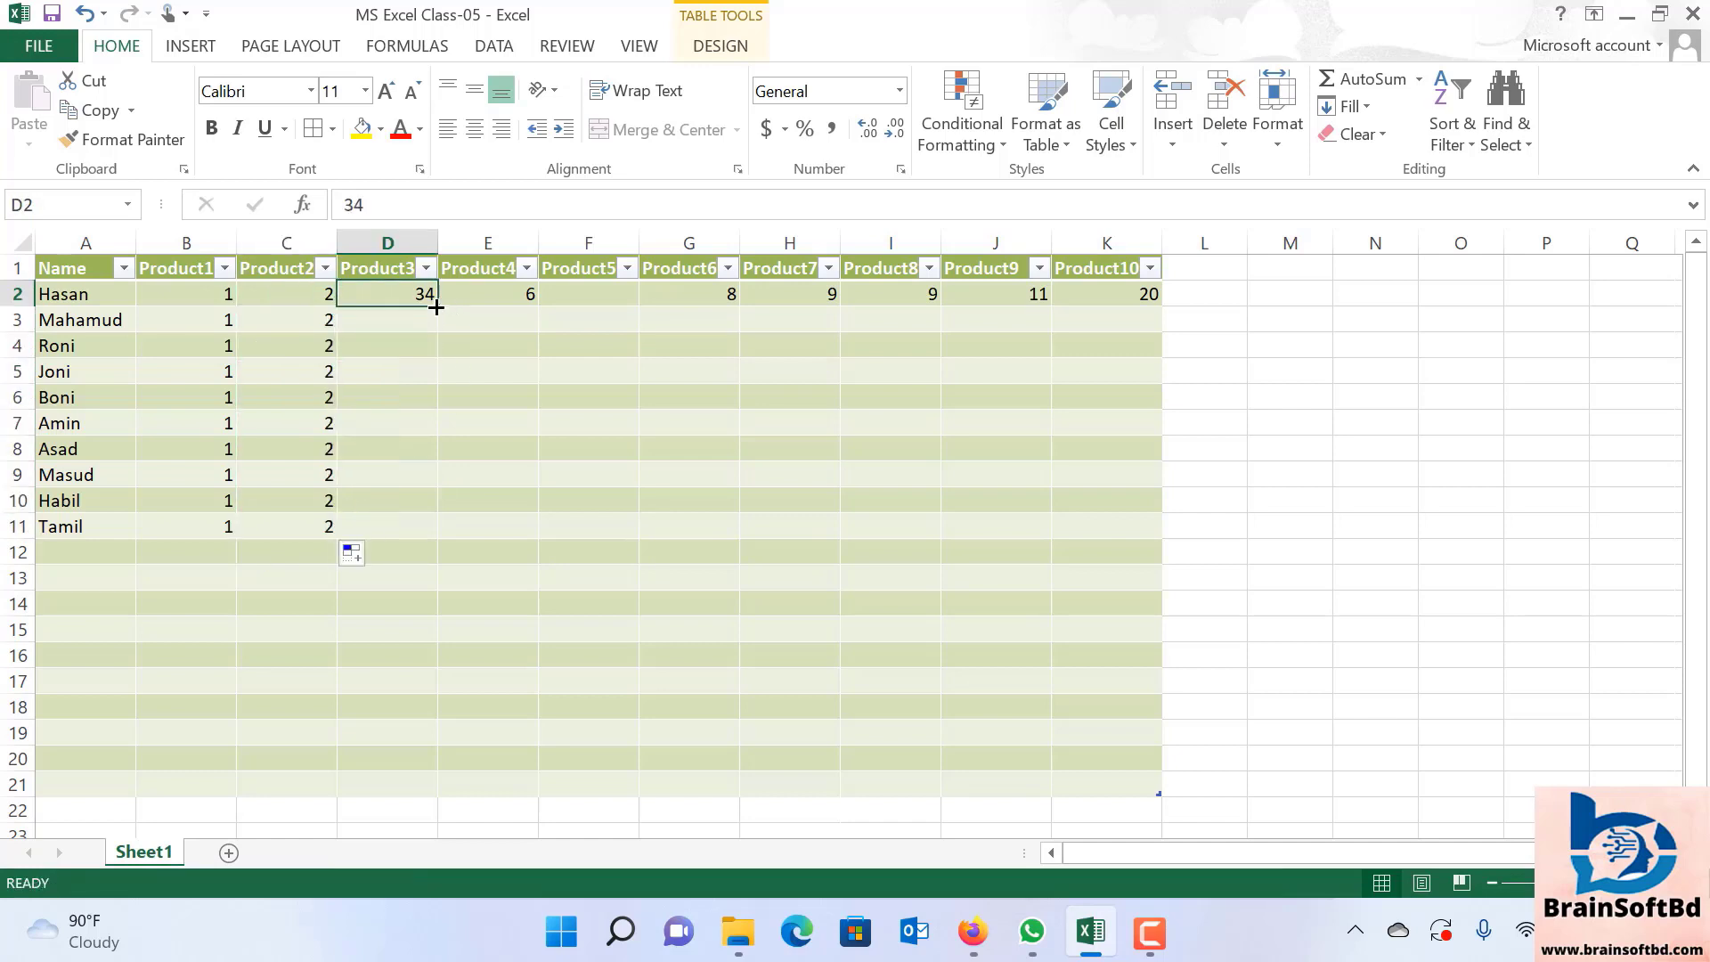
left_click_drag(436, 307, 445, 527)
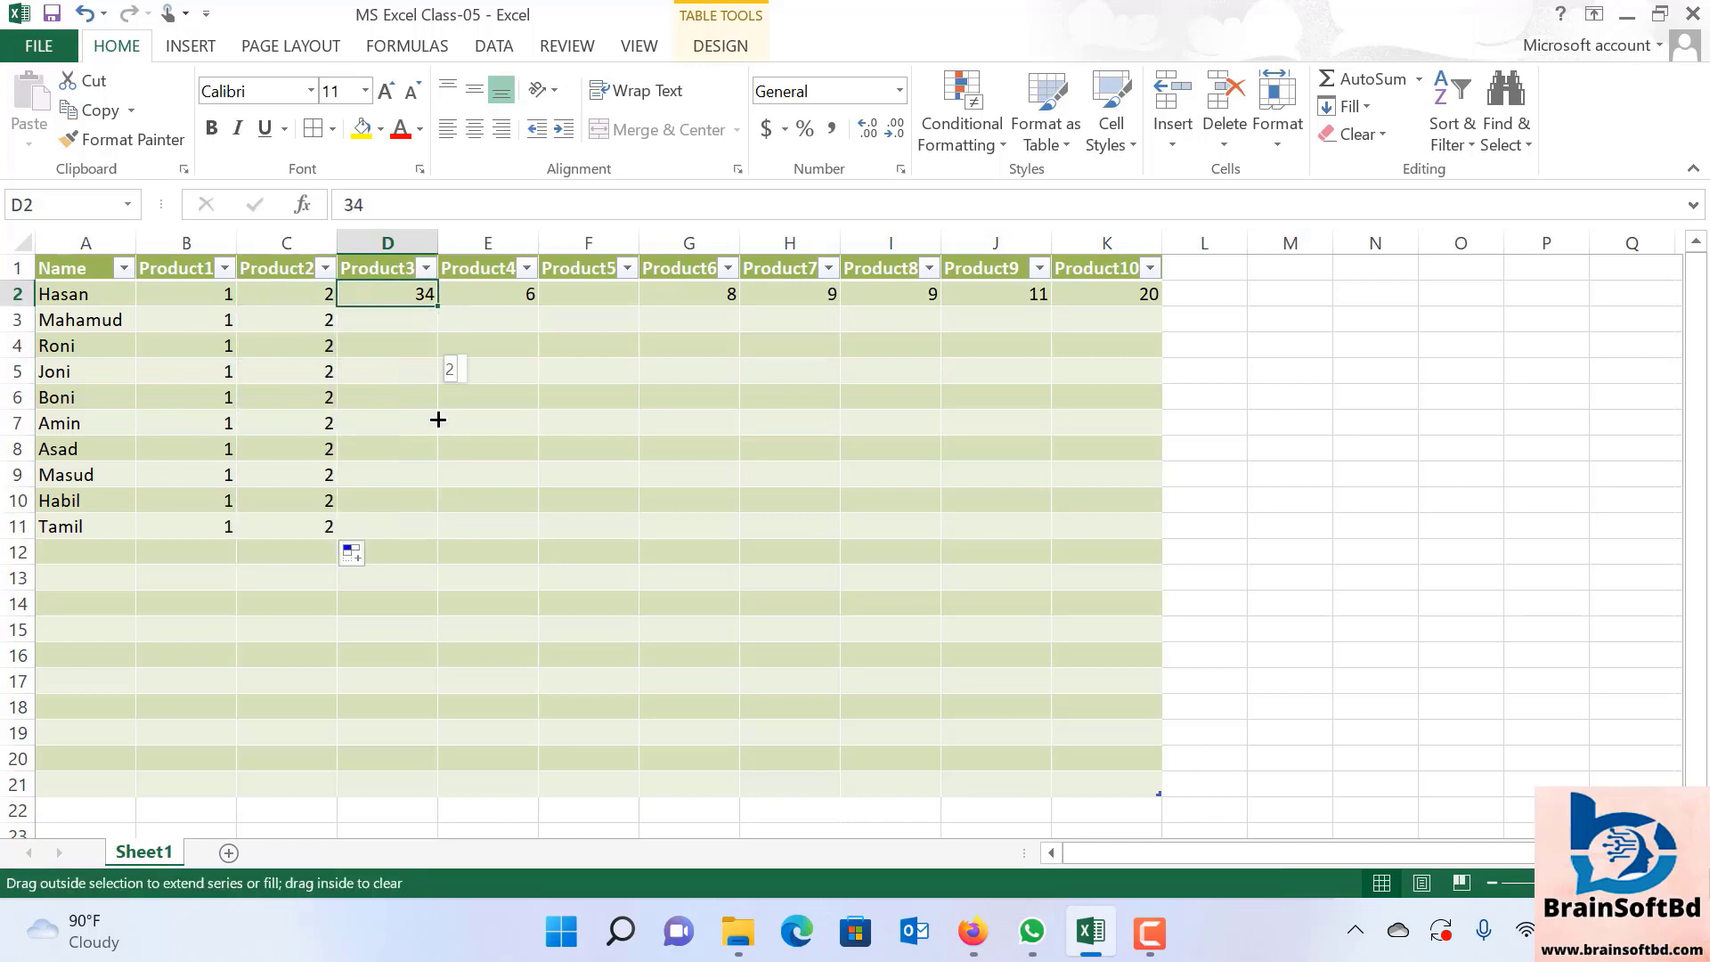
left_click(508, 301)
left_click_drag(537, 308, 529, 539)
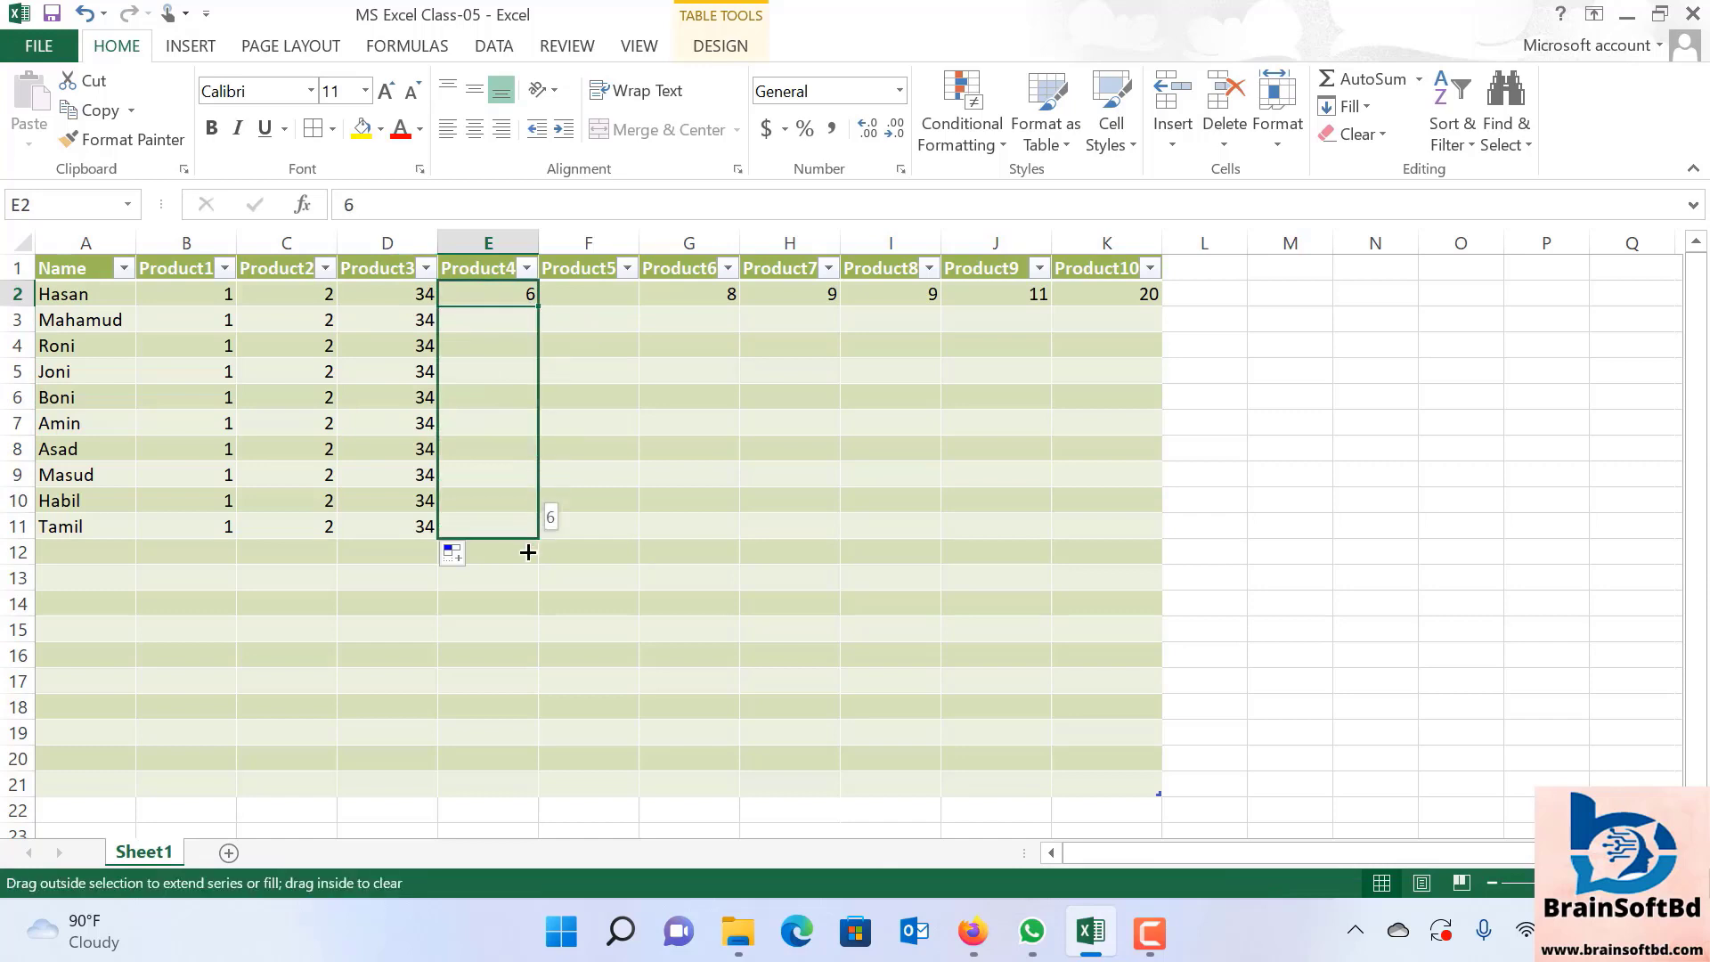
Enter 44 in F2, then copy 44 and 8 down Product5 and Product6 to row 11.
left_click(591, 302)
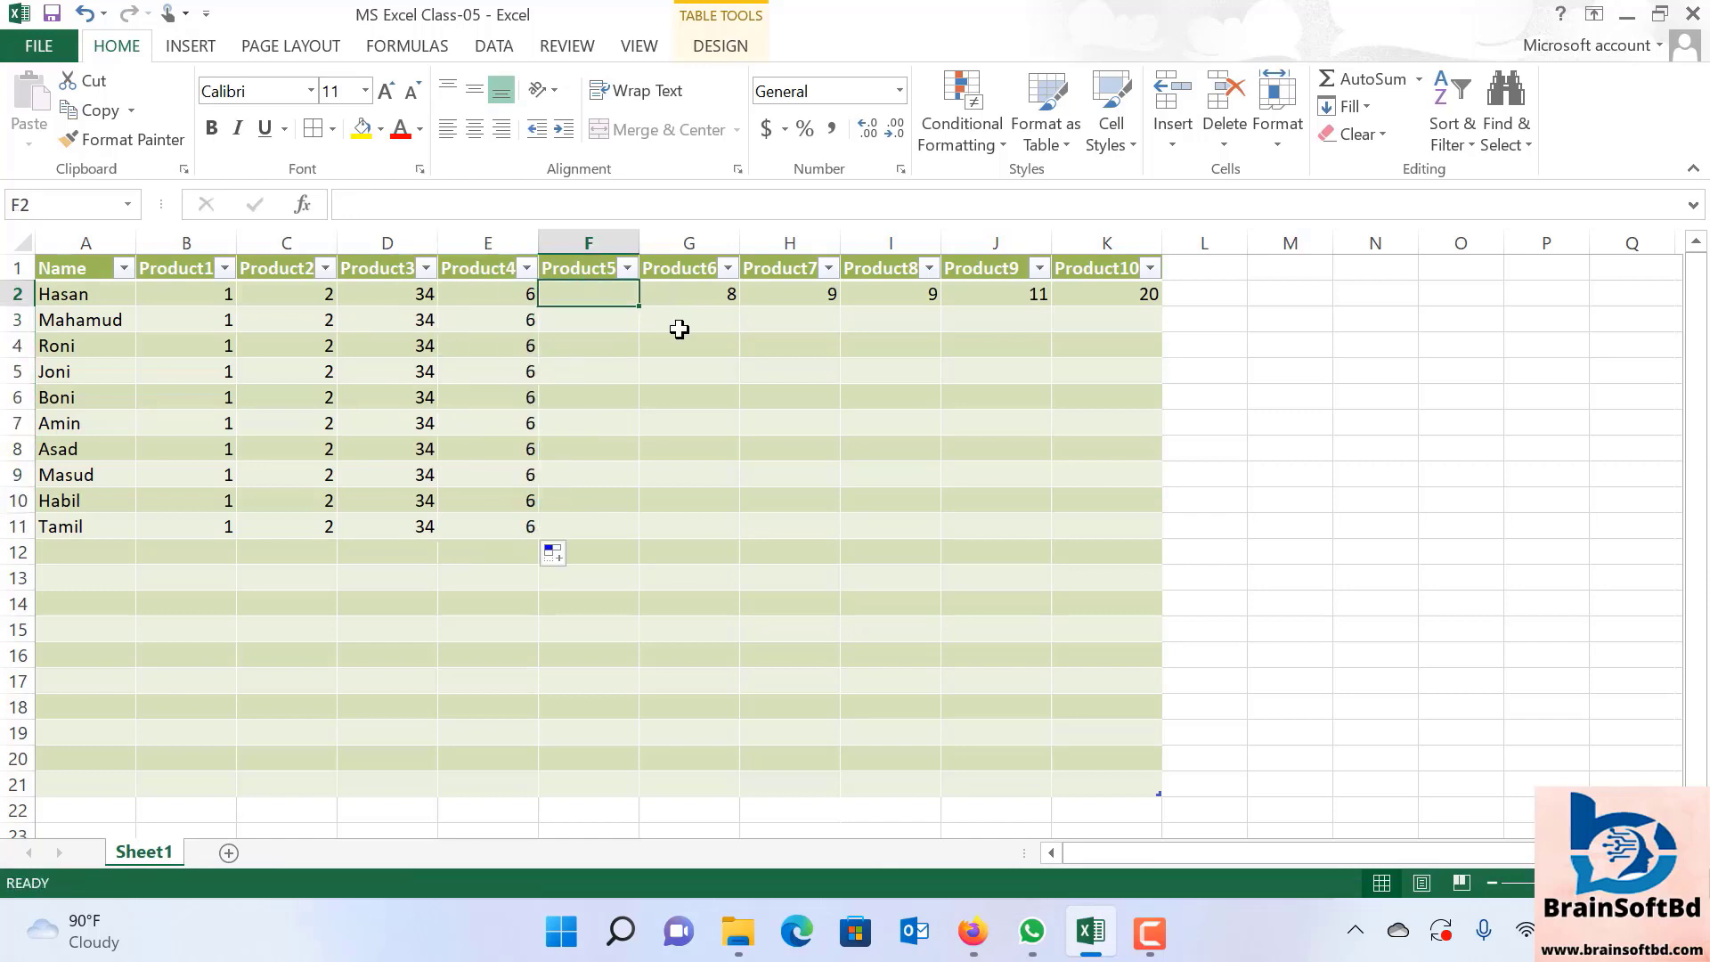
type("44")
left_click(565, 371)
left_click(606, 289)
left_click_drag(638, 310, 632, 532)
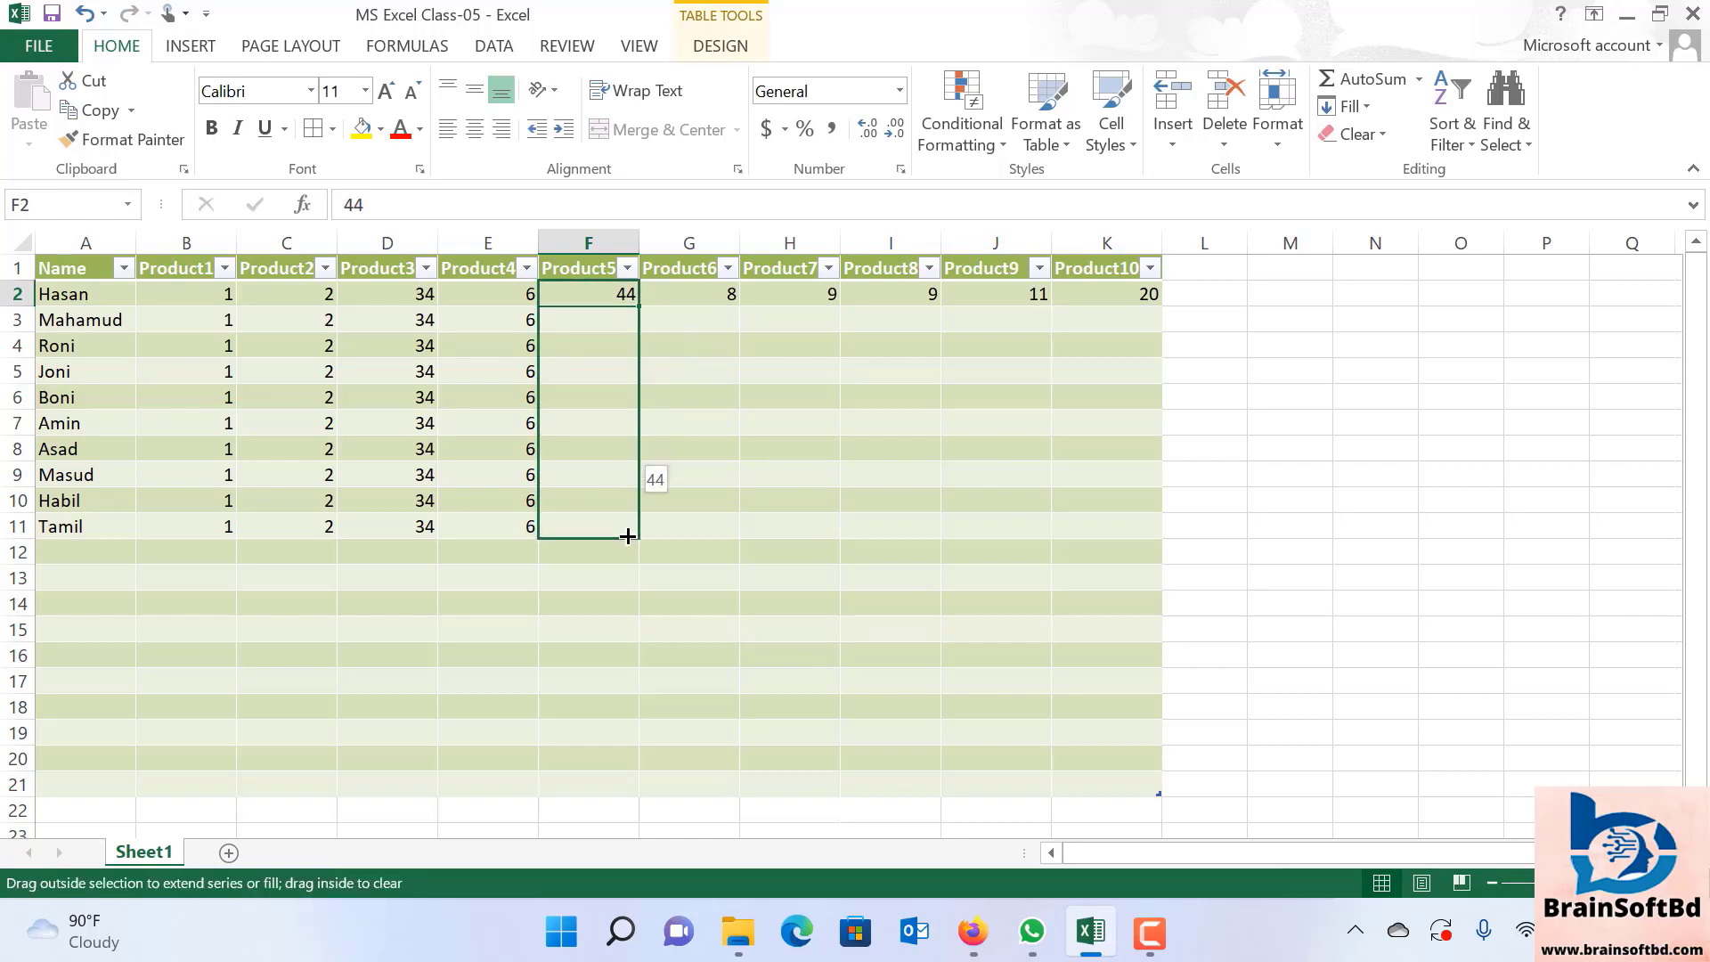
left_click(702, 301)
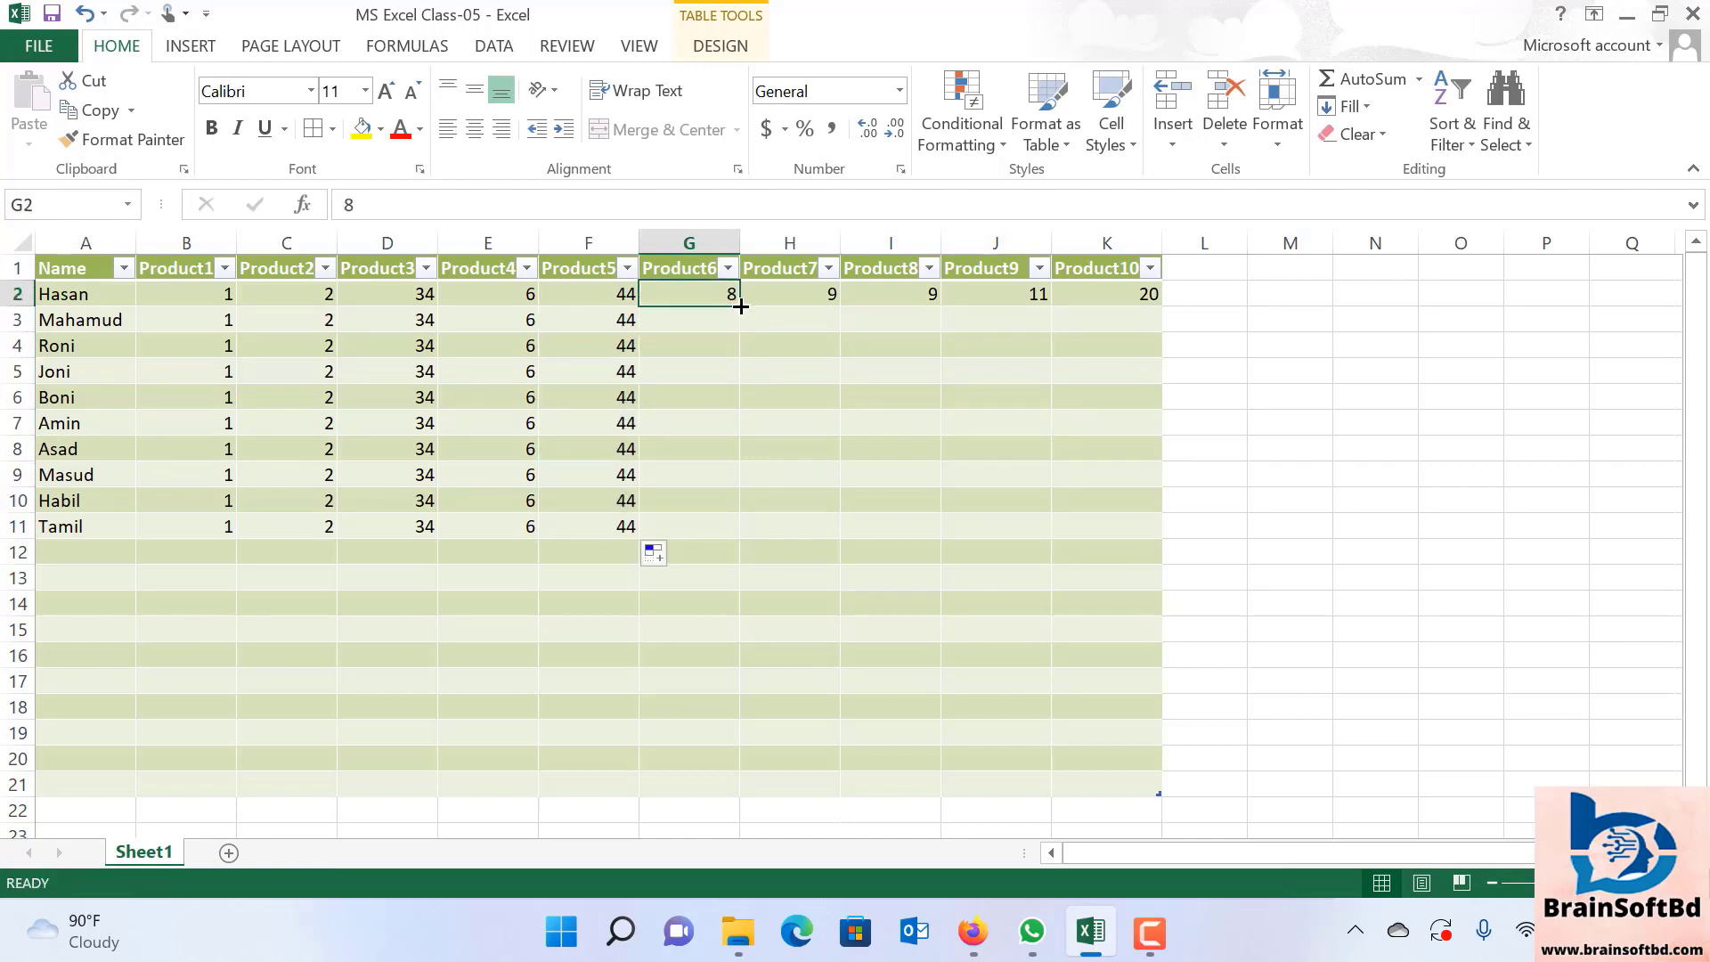
left_click_drag(740, 353, 742, 532)
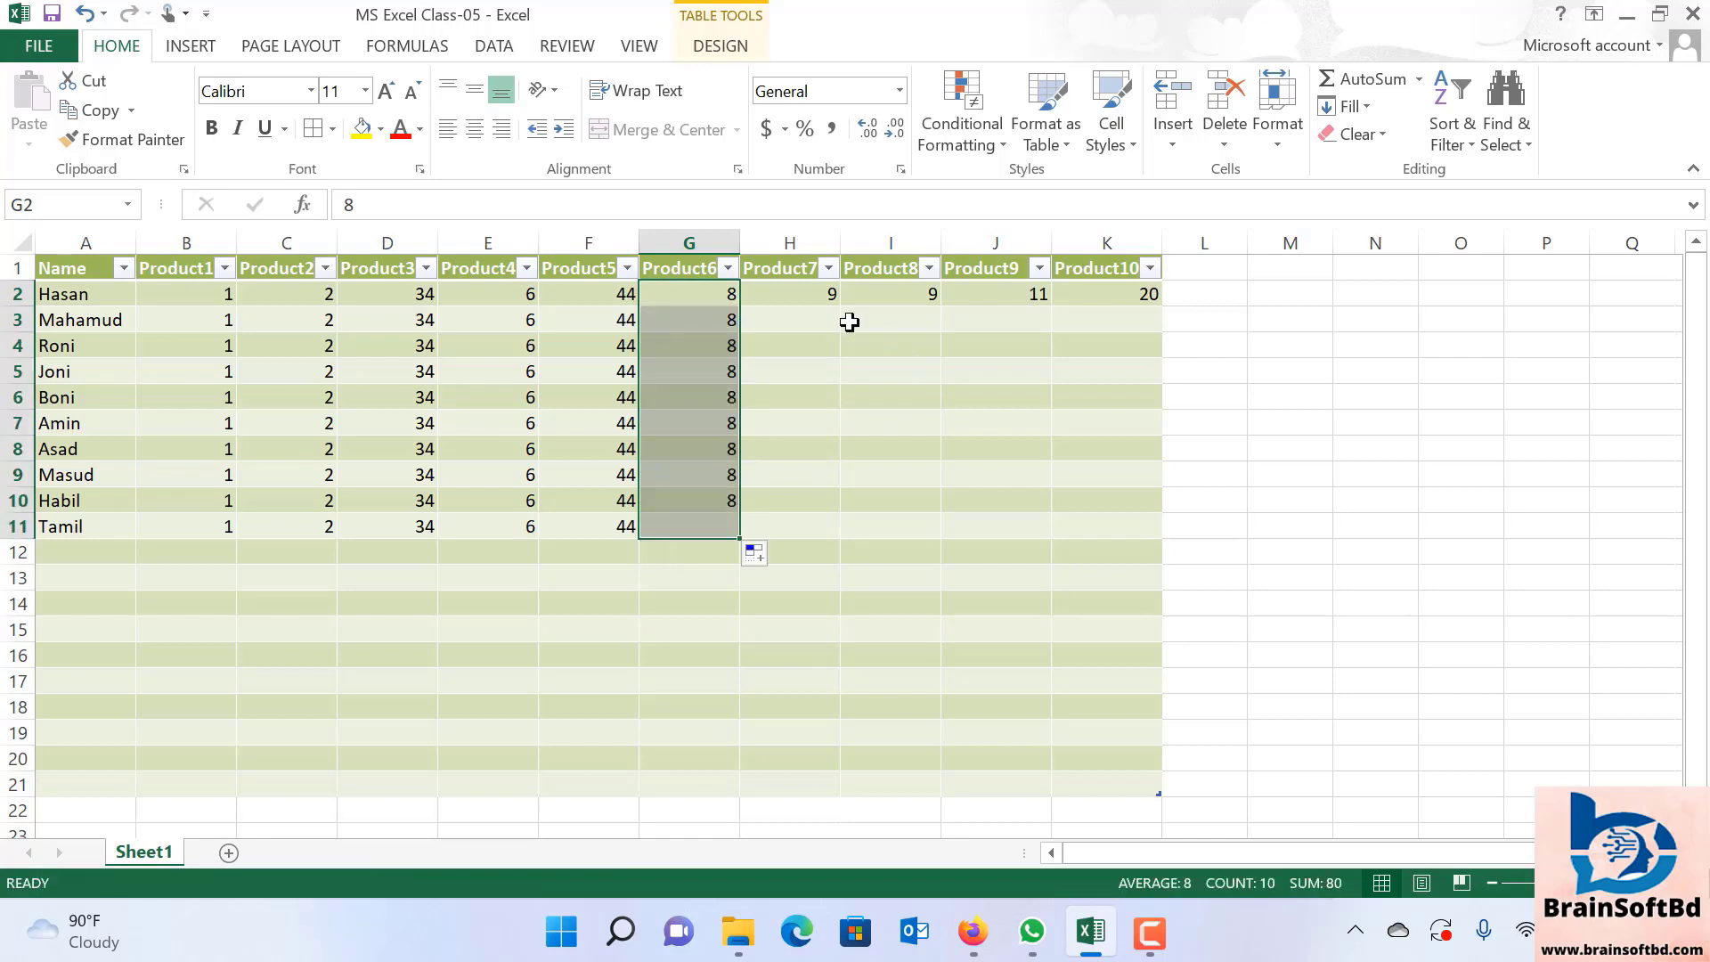
Copy 9, 9, 11 and 20 down the Product7–Product10 columns to row 11.
left_click(816, 297)
left_click_drag(840, 307, 810, 532)
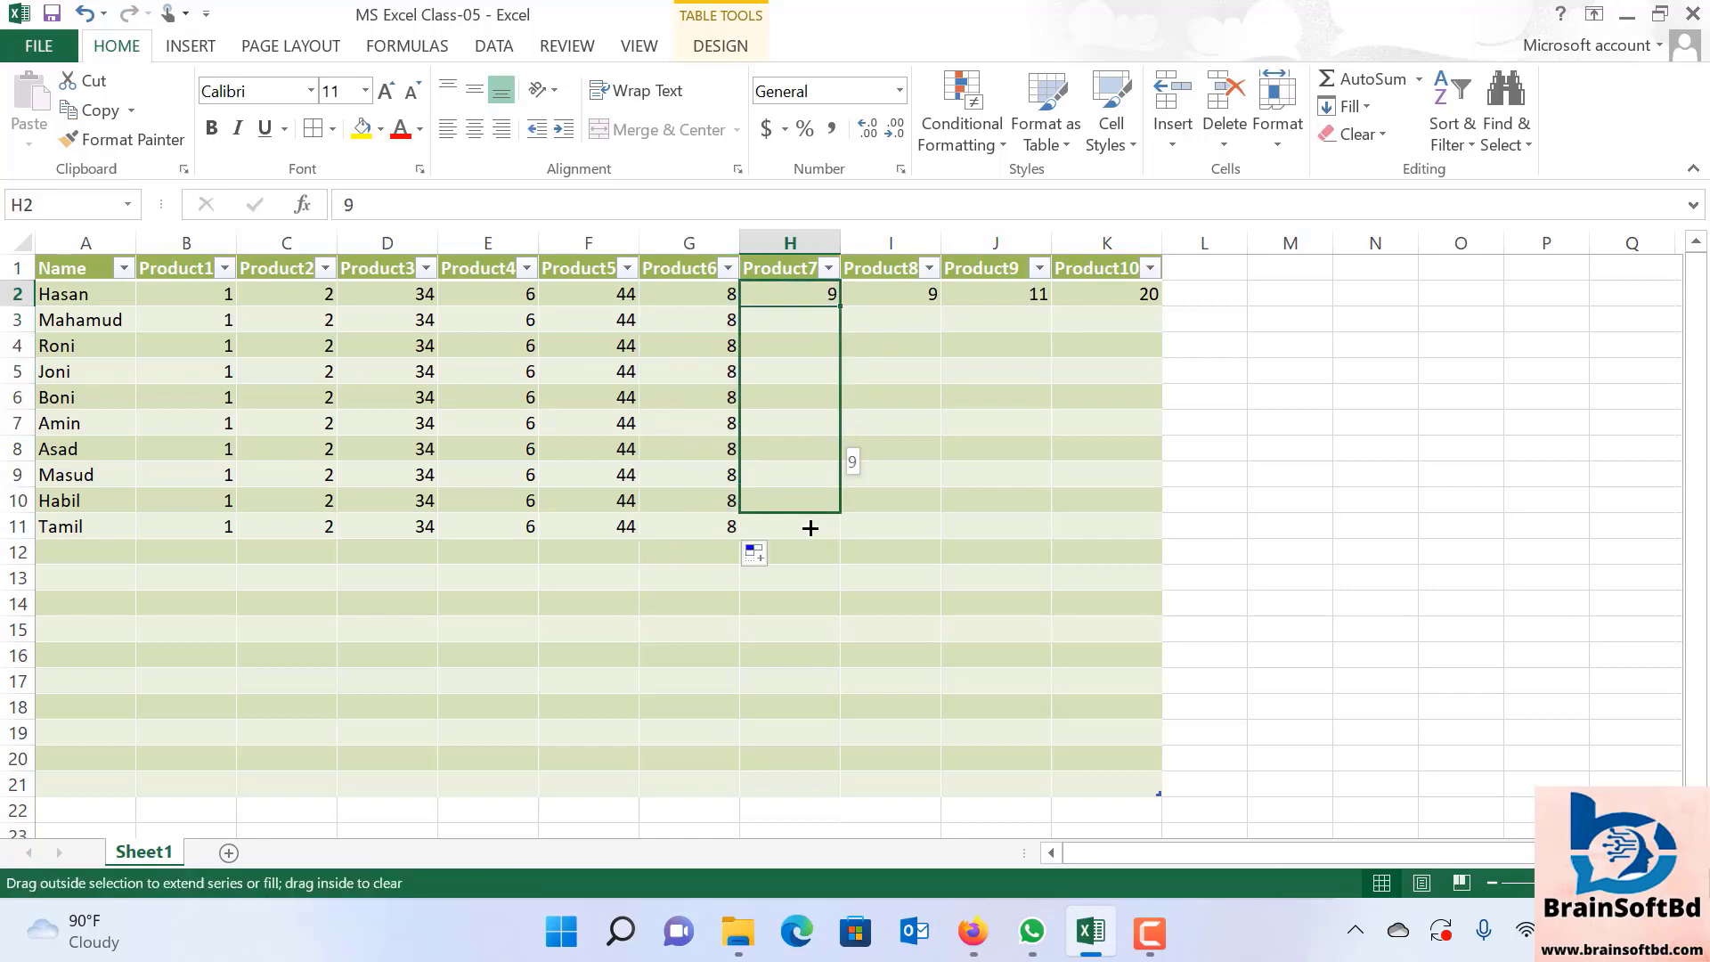
left_click(900, 296)
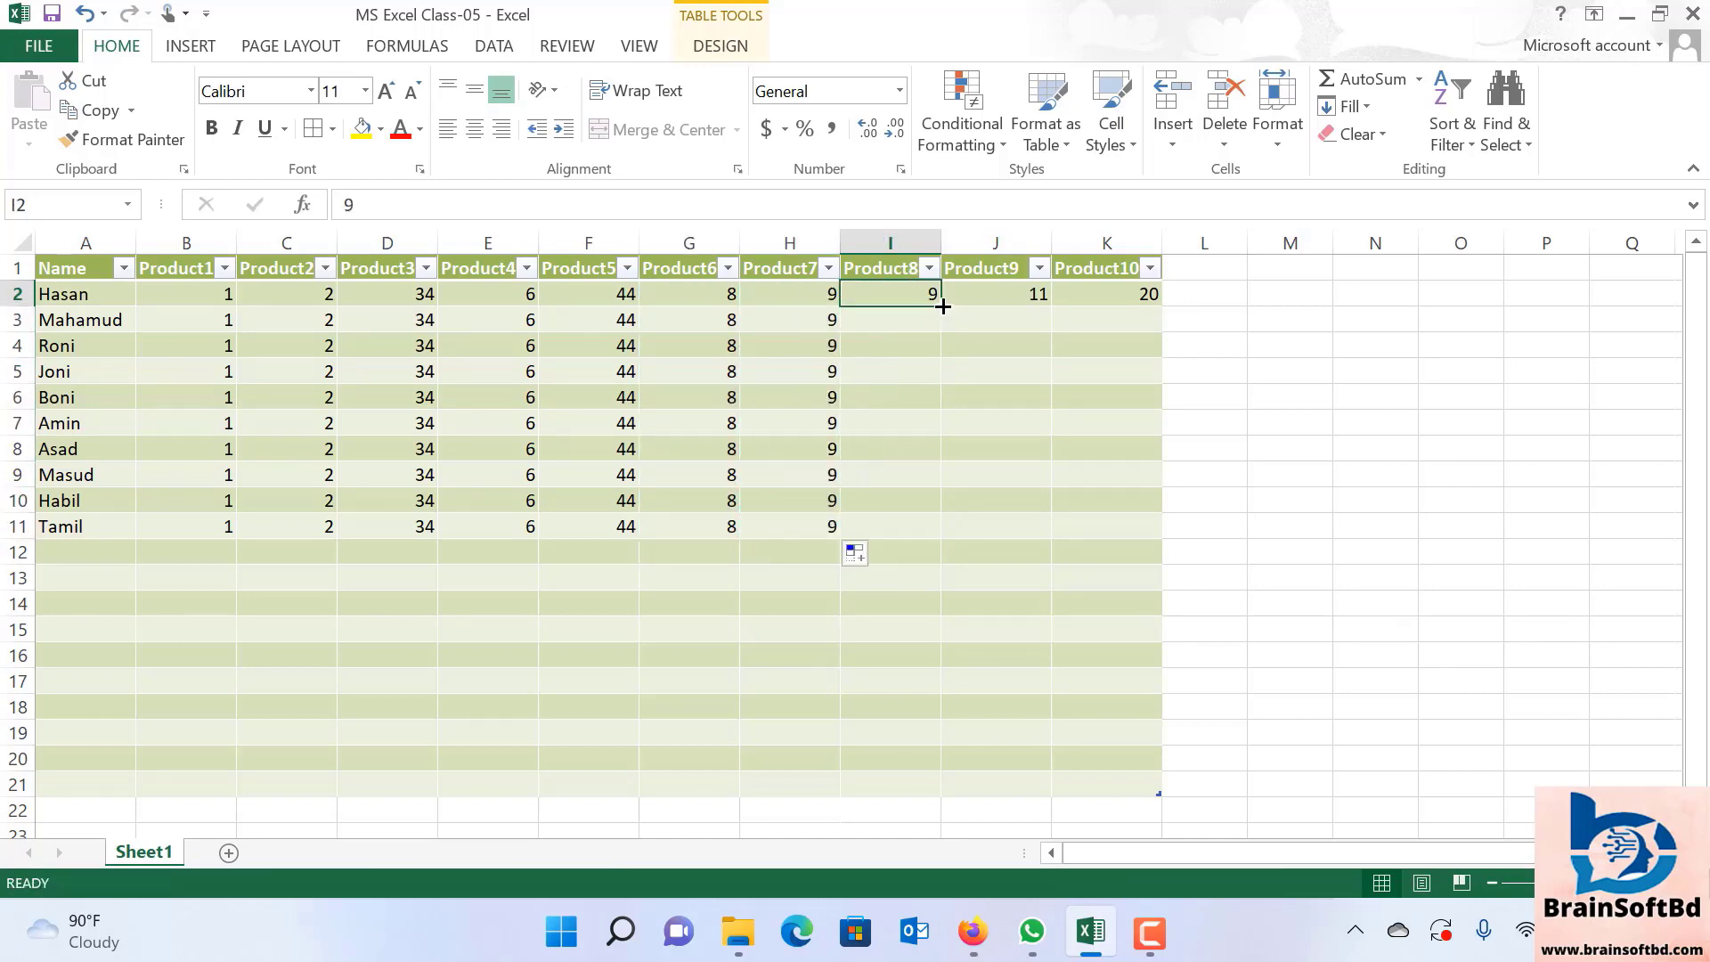
left_click_drag(938, 306, 928, 531)
left_click(1024, 296)
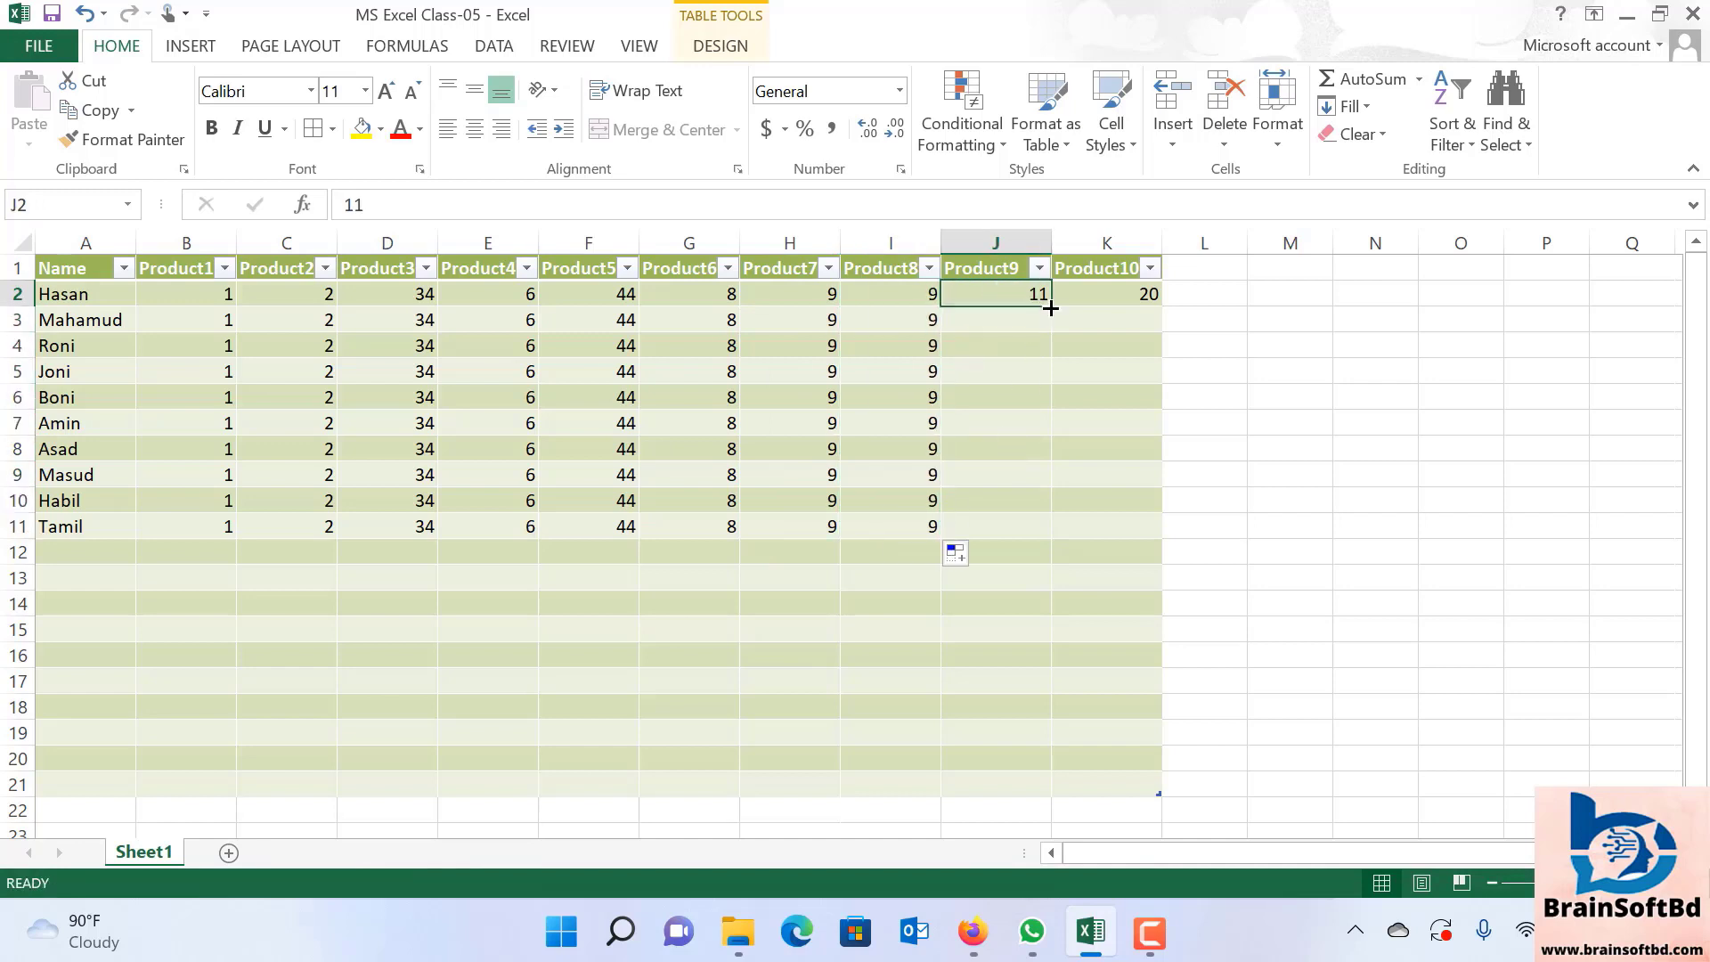
left_click_drag(1052, 308, 1031, 528)
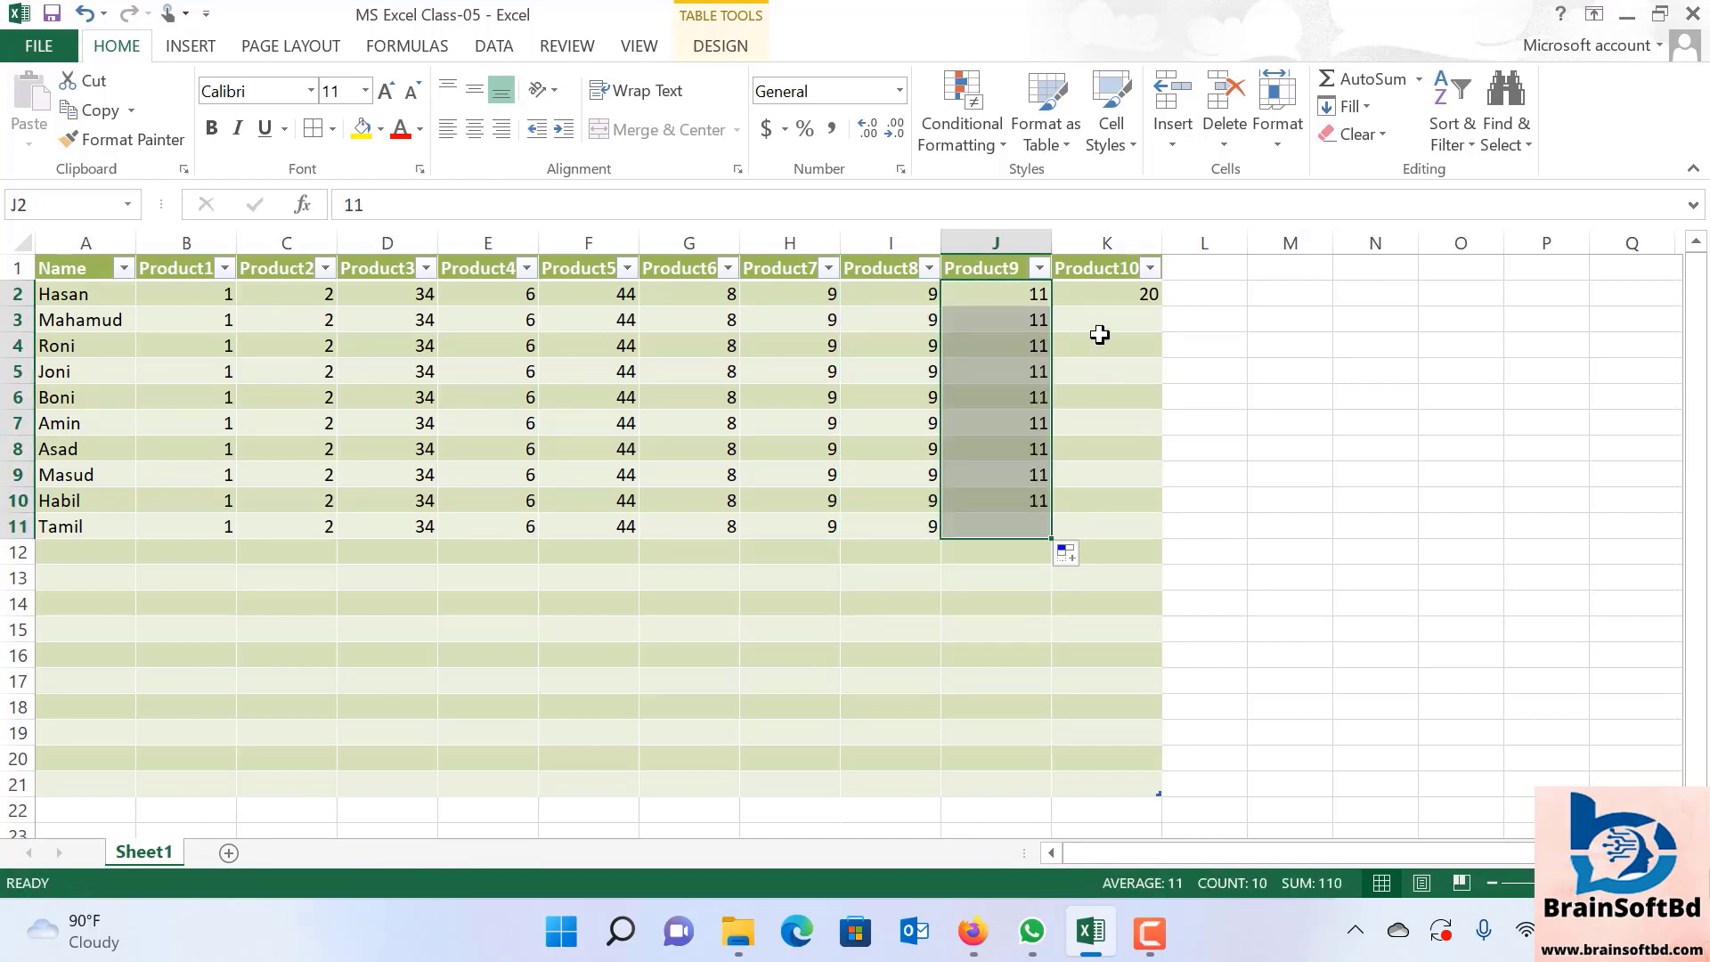
left_click(1111, 306)
left_click_drag(1158, 318, 1140, 534)
left_click(1379, 499)
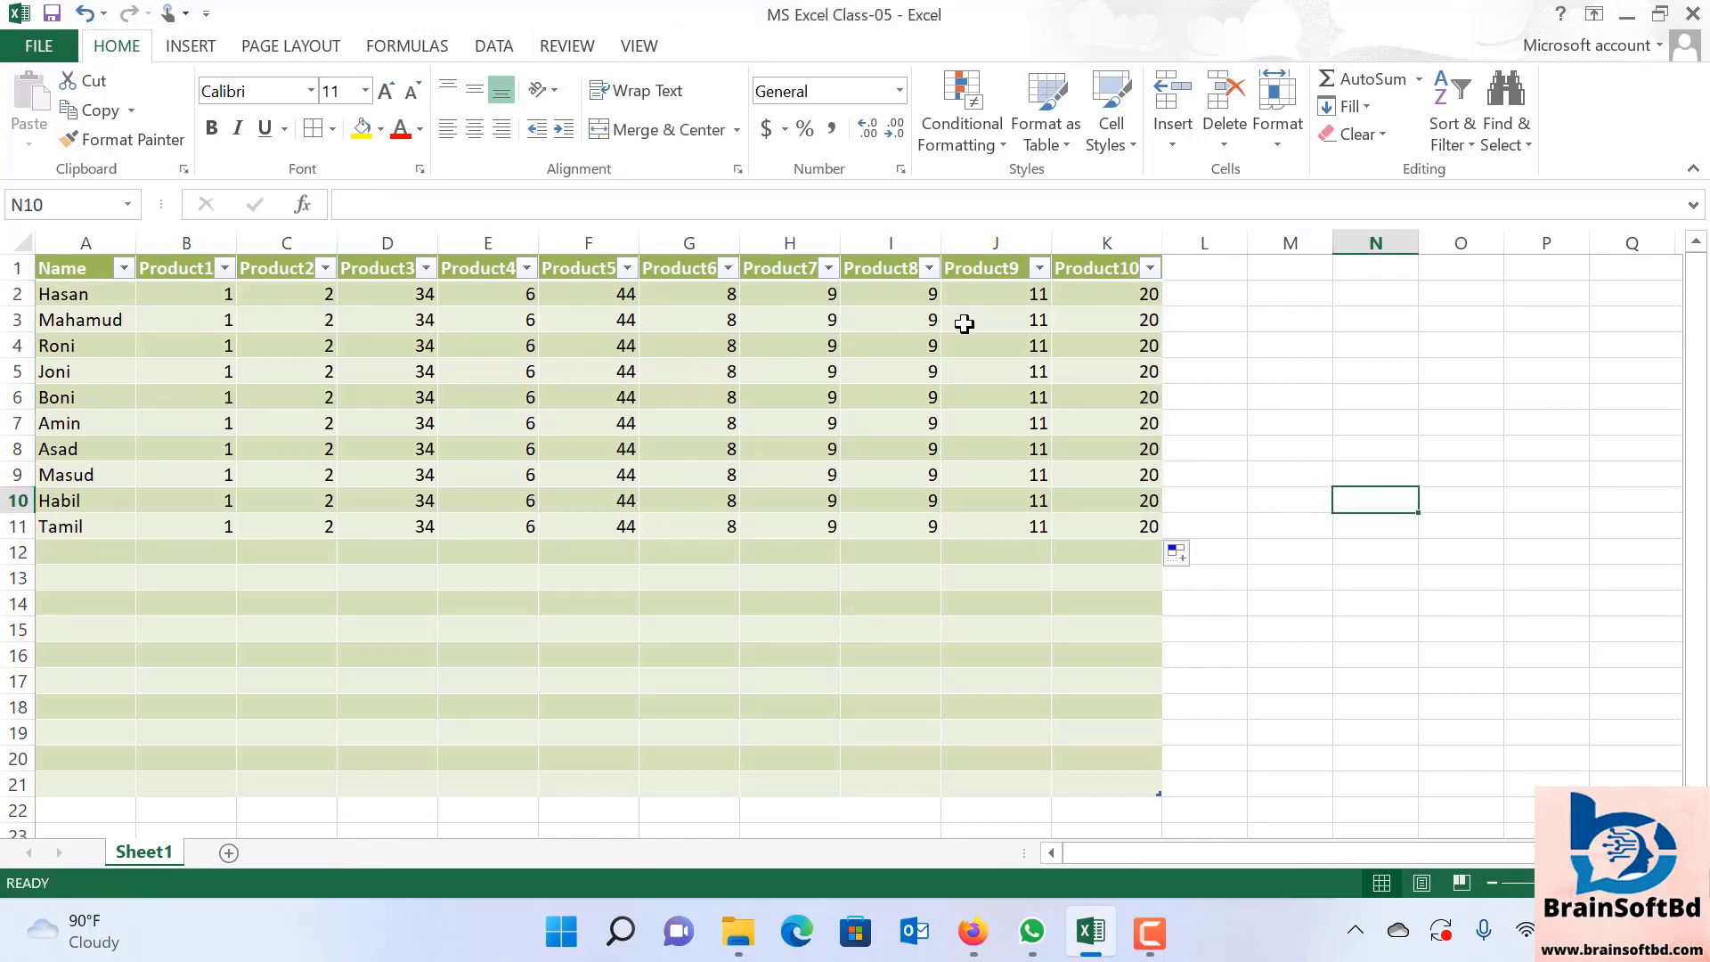
left_click(183, 297)
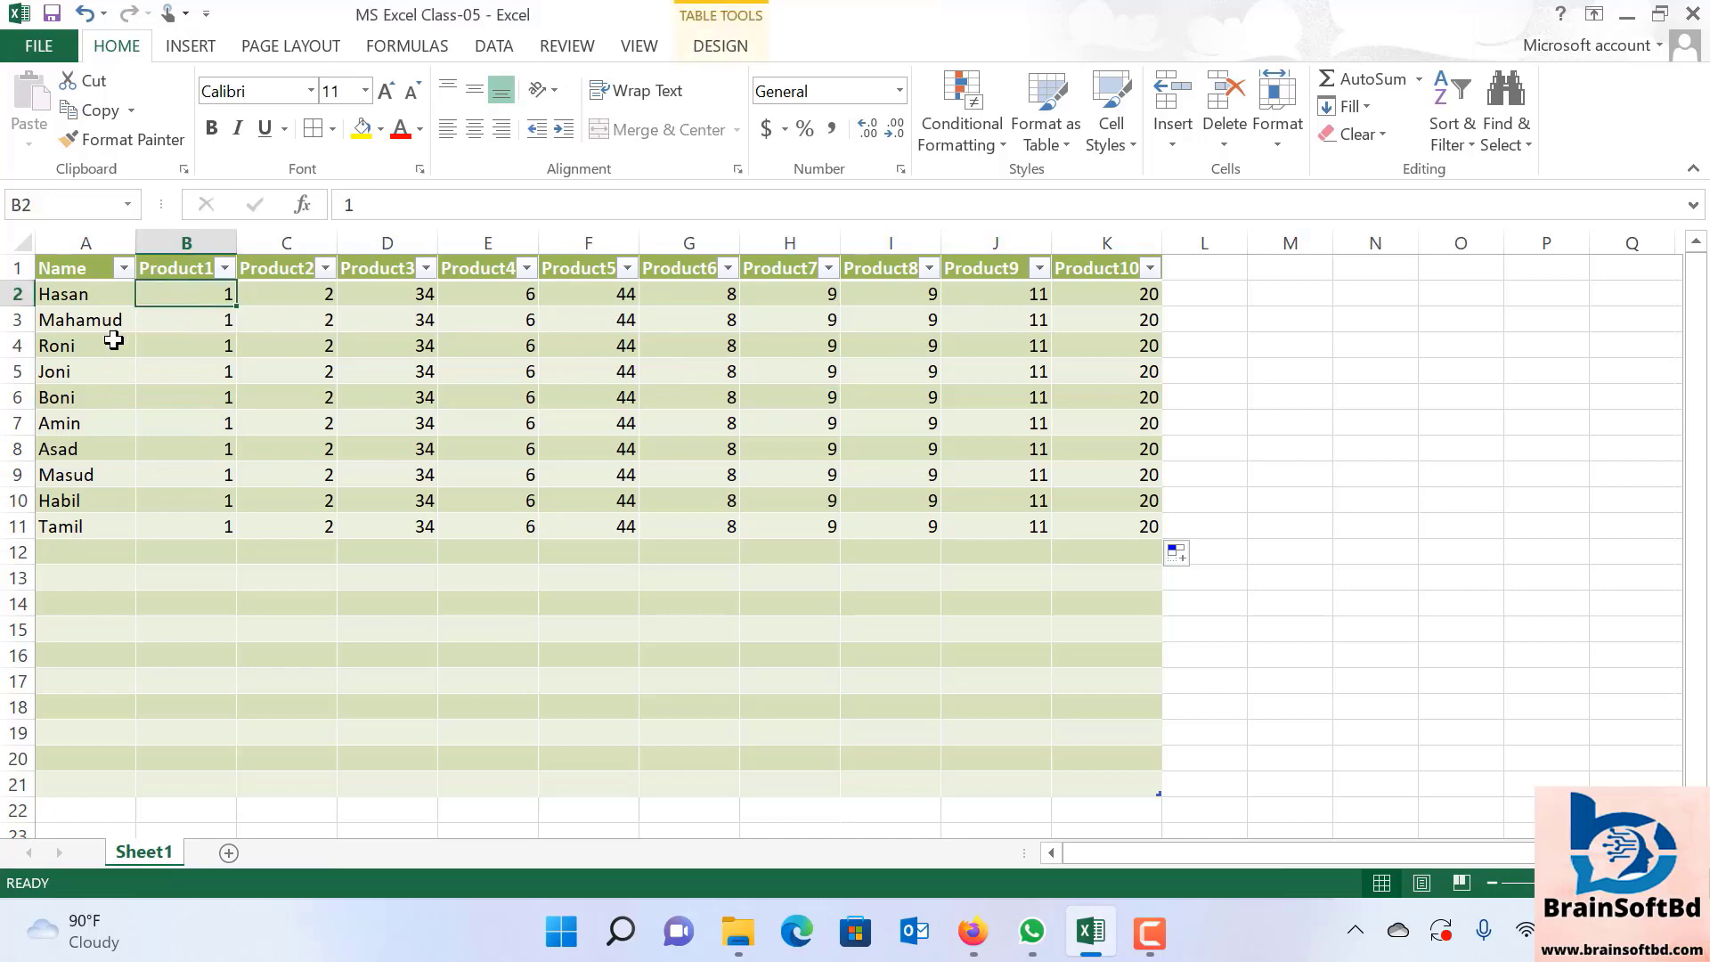
left_click(69, 305)
left_click(194, 305)
left_click(269, 290)
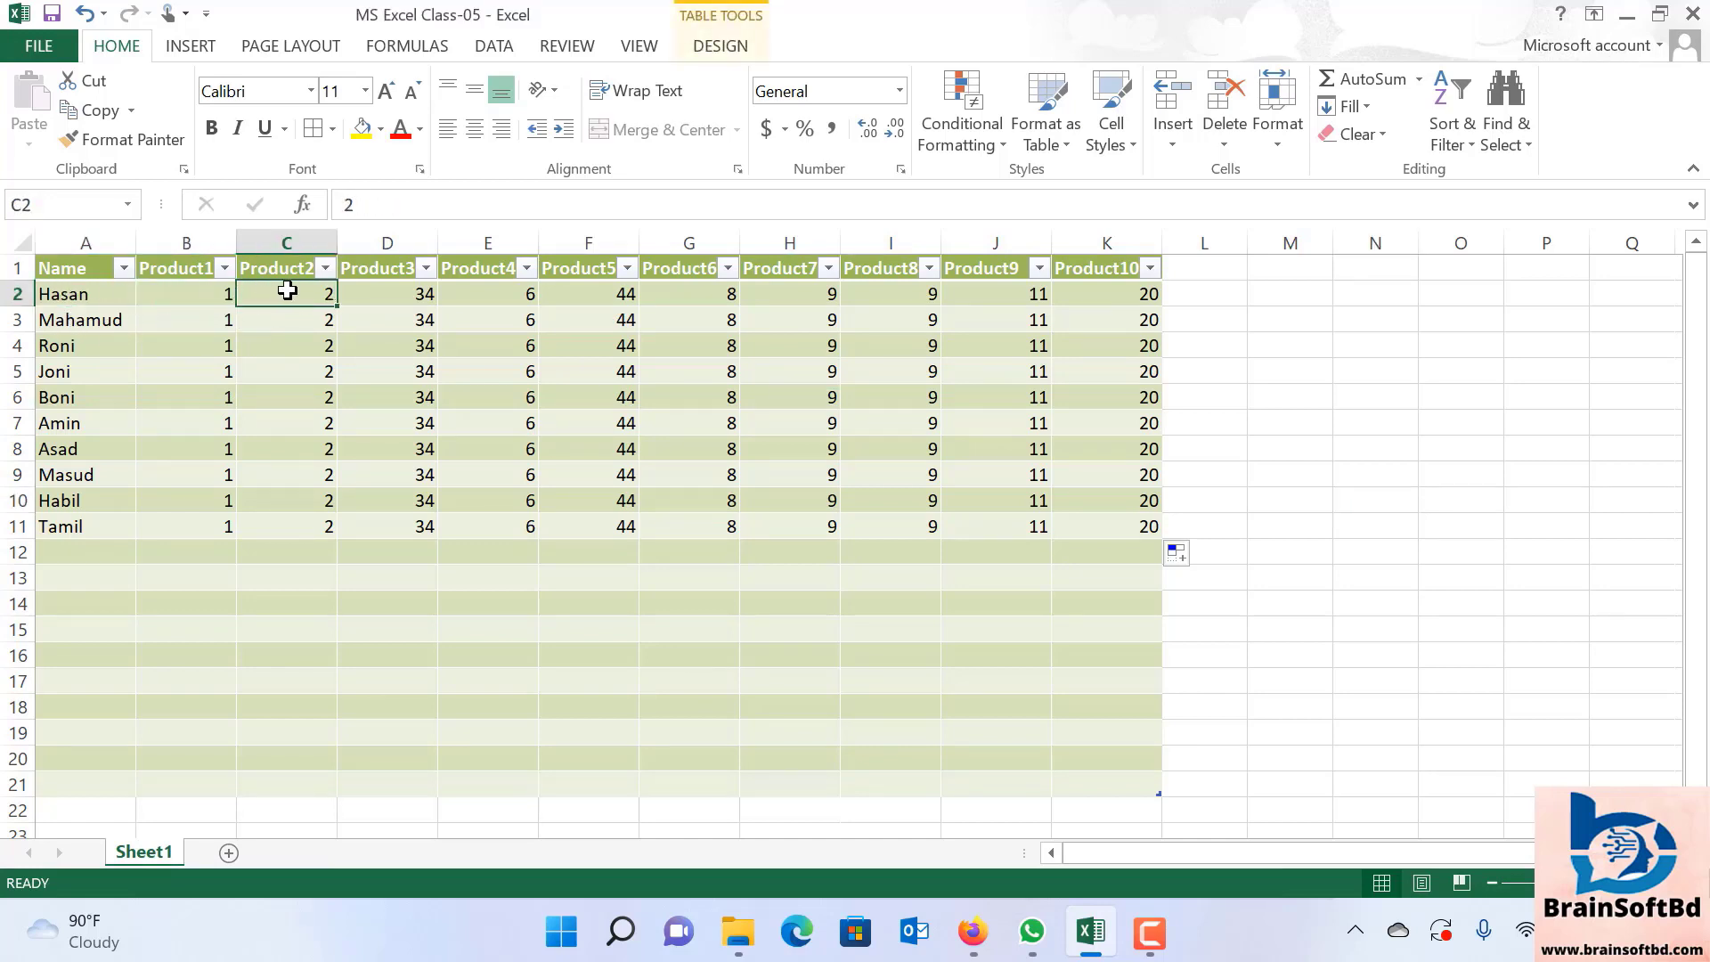
left_click(372, 290)
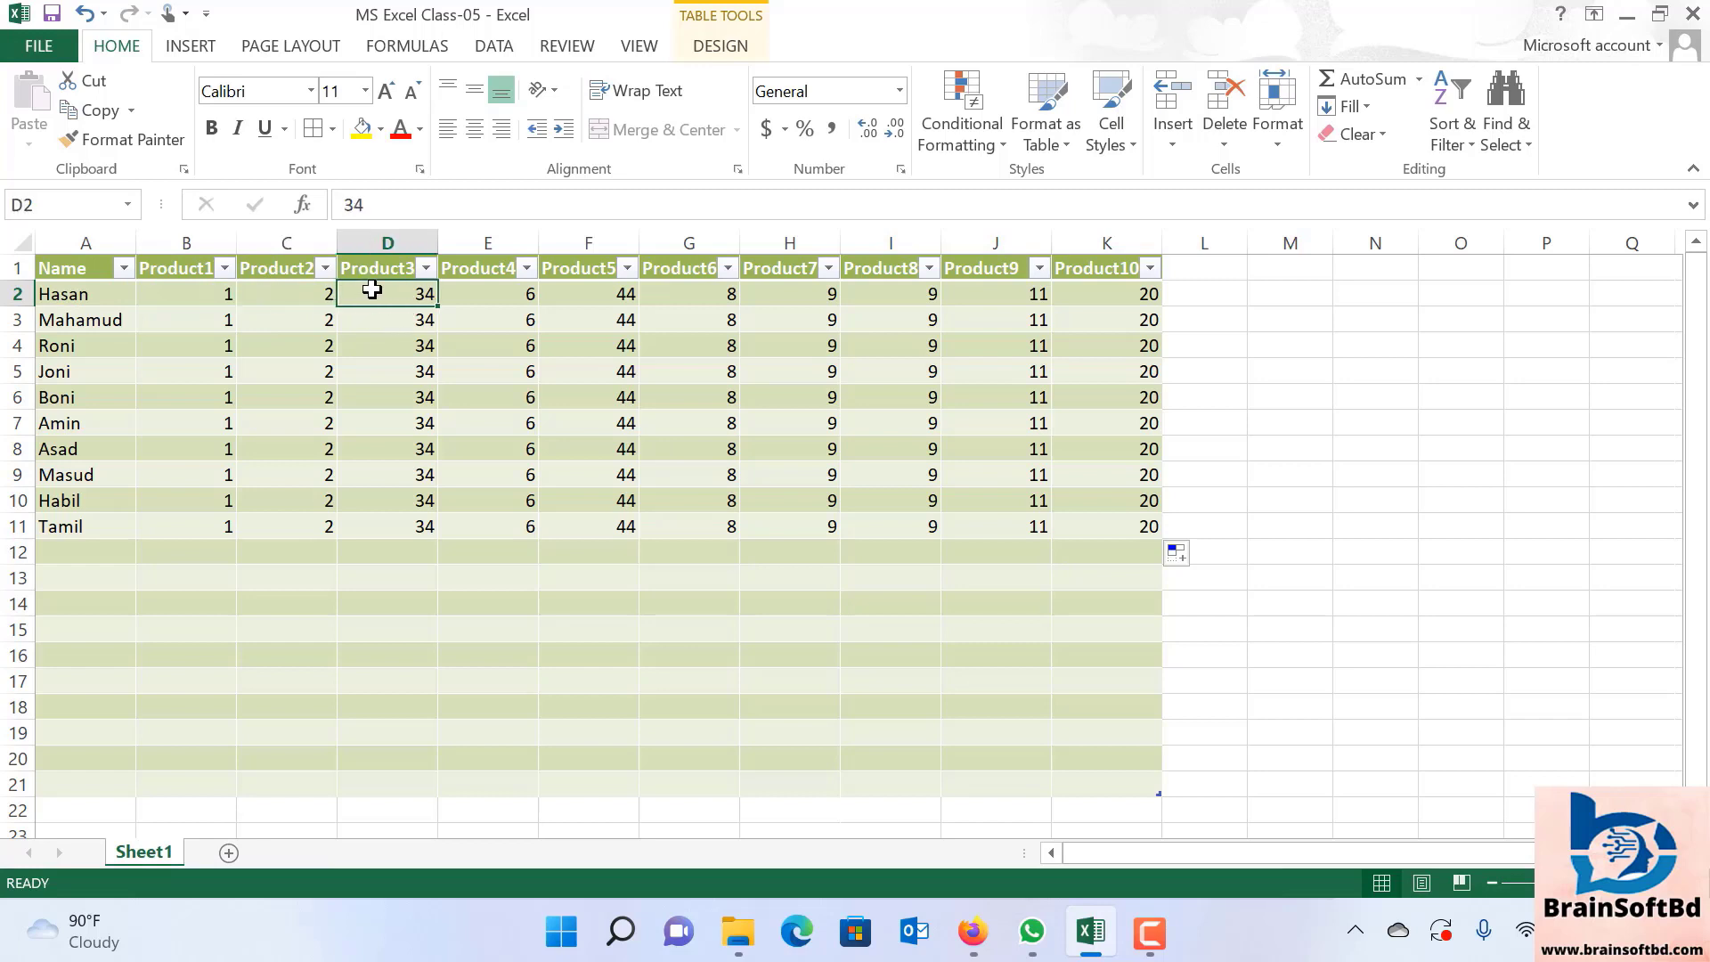
left_click(477, 304)
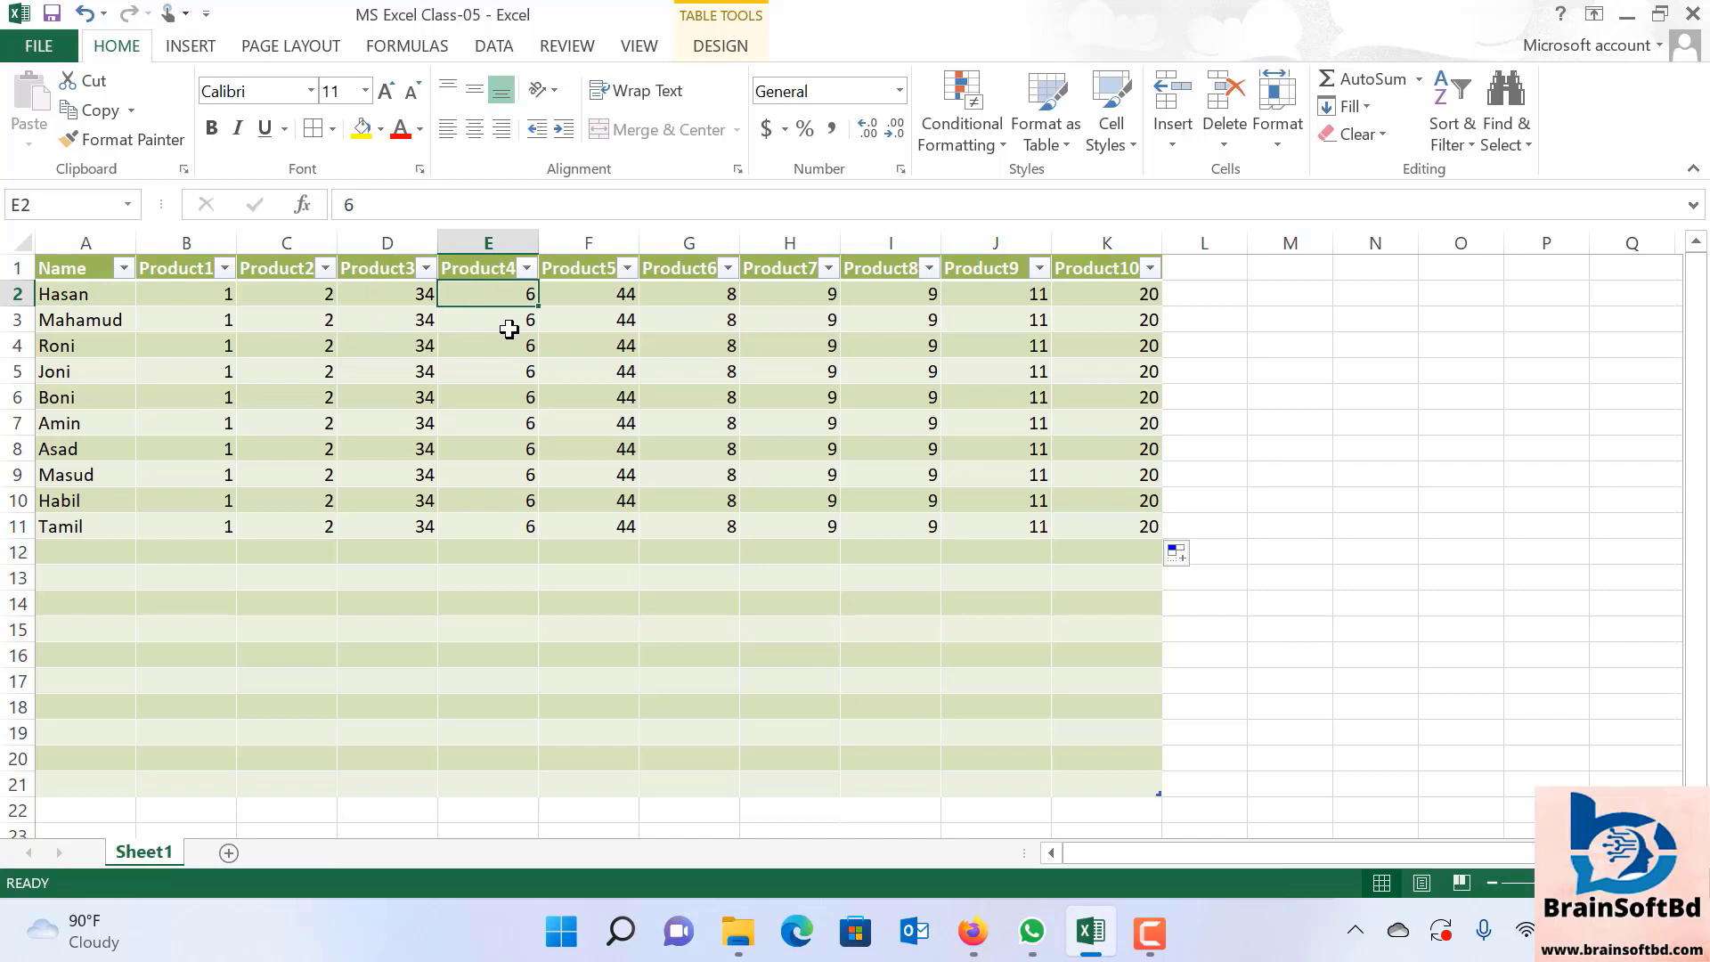
left_click(701, 271)
left_click(787, 290)
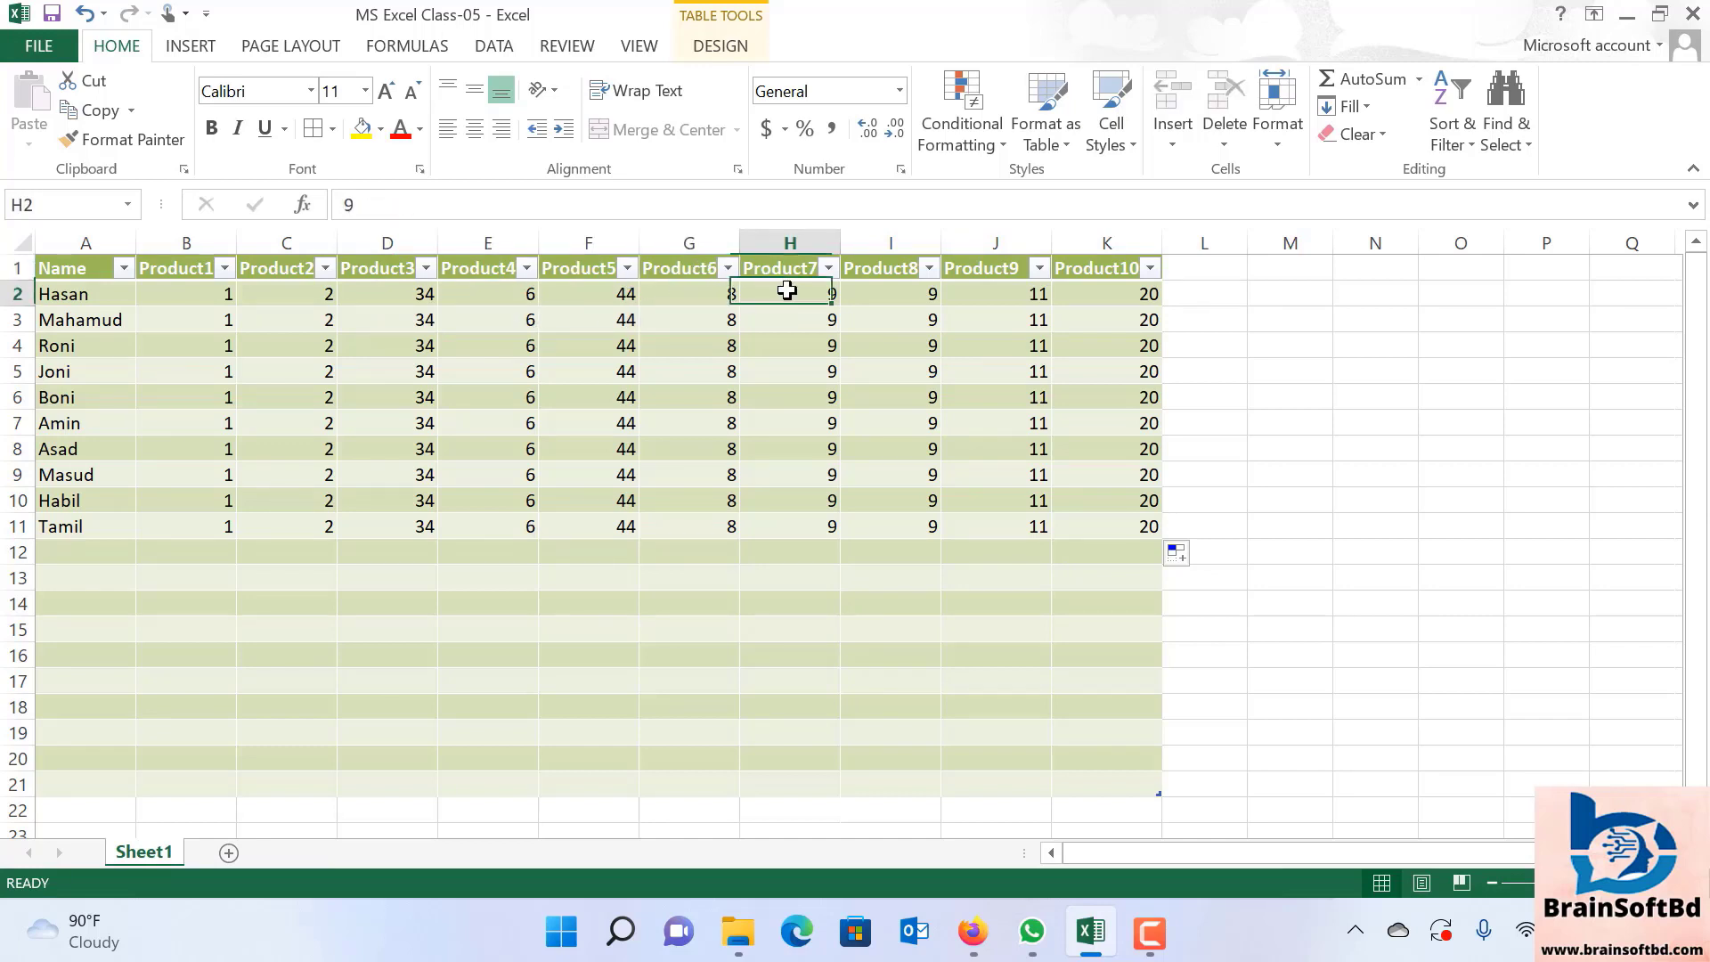
left_click(890, 346)
left_click(904, 478)
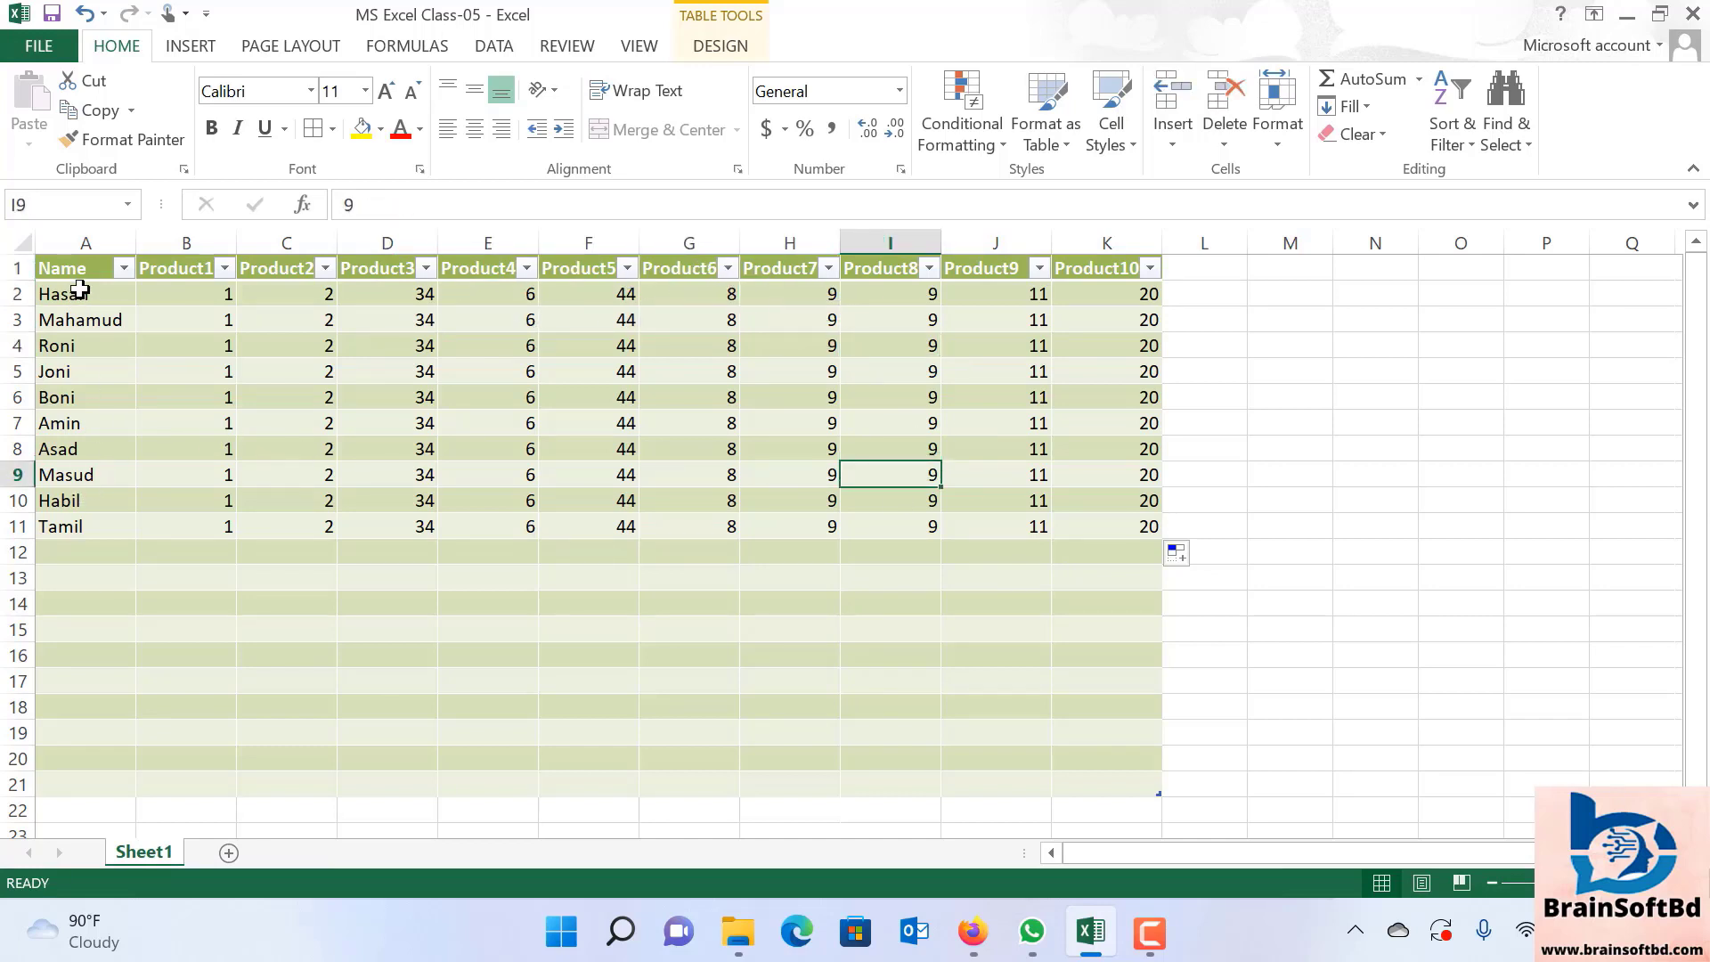
mouse_move(80, 289)
left_mouse_down()
mouse_move(786, 522)
mouse_move(1065, 529)
left_mouse_up()
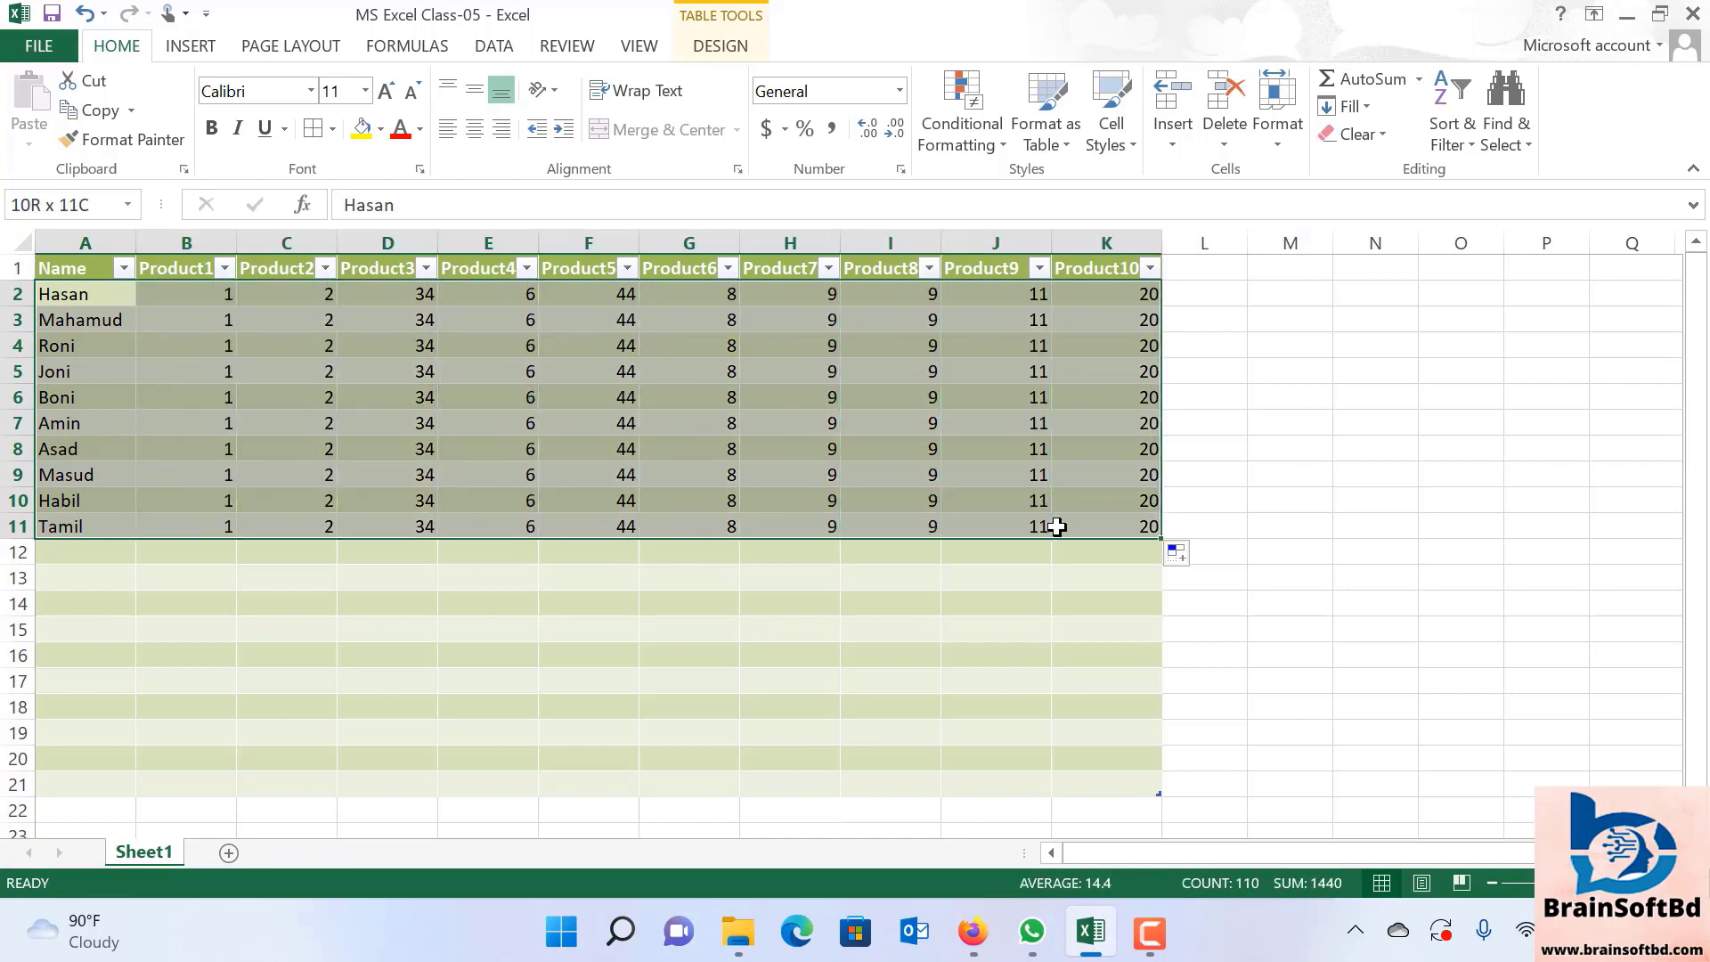
left_click(1430, 453)
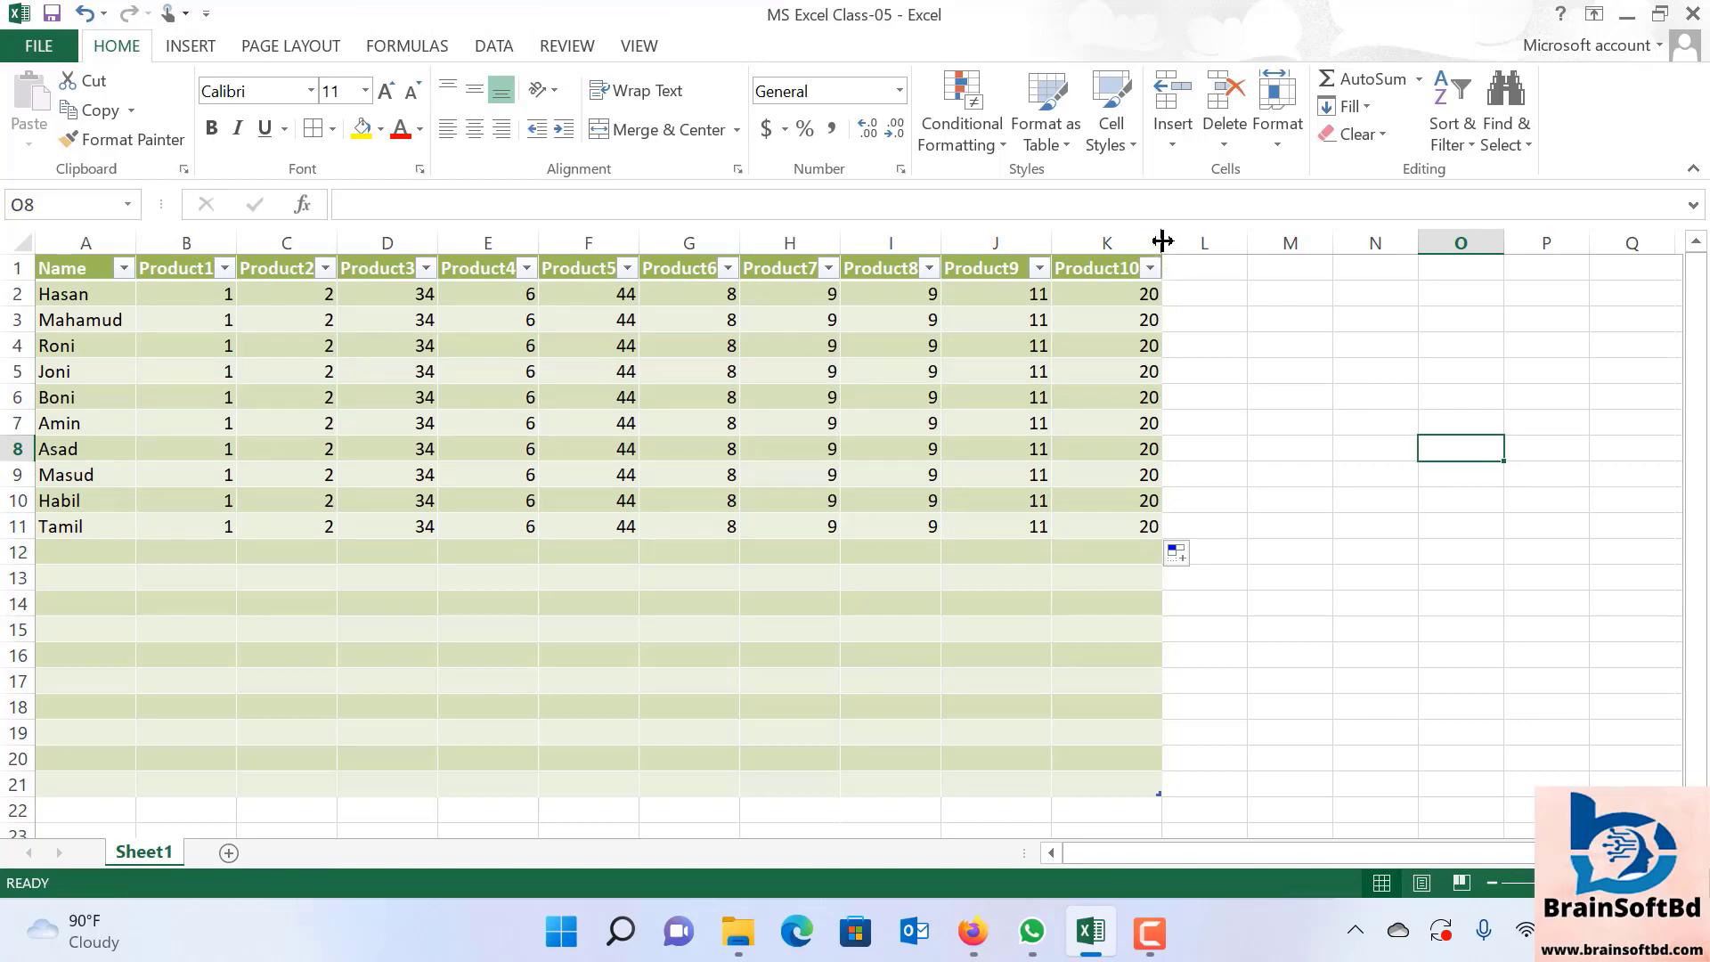
Widen column K, Product10, slightly by dragging its header border.
left_click_drag(1163, 241, 1183, 241)
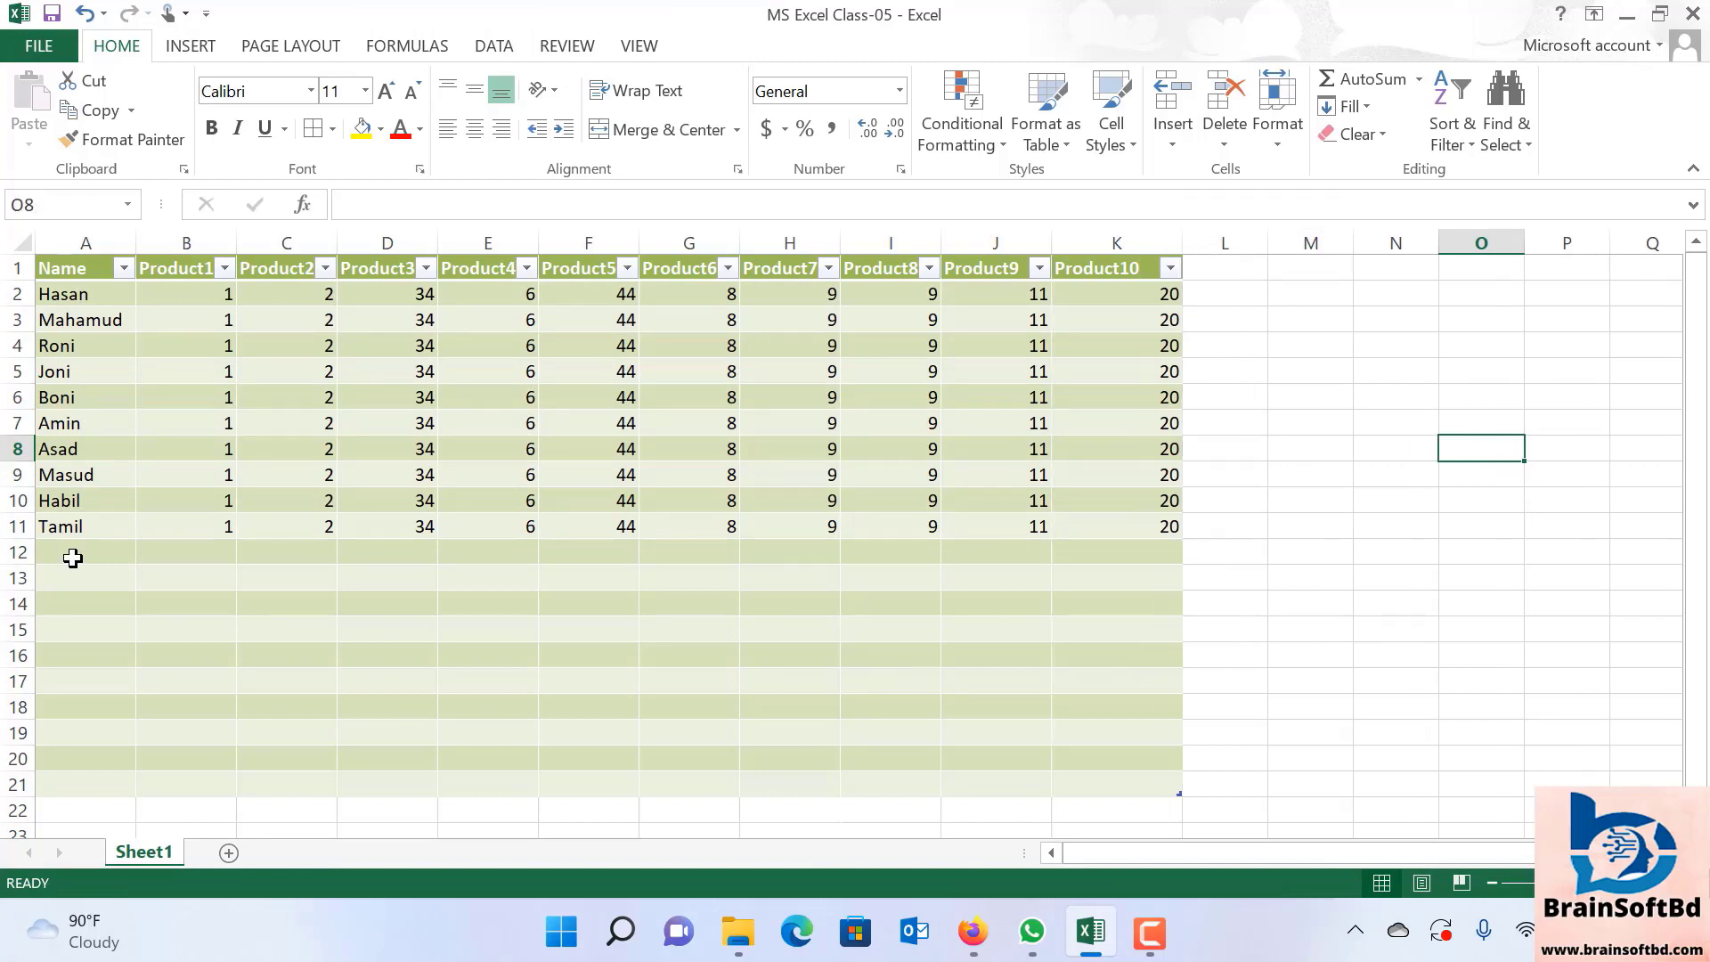
left_click(29, 558)
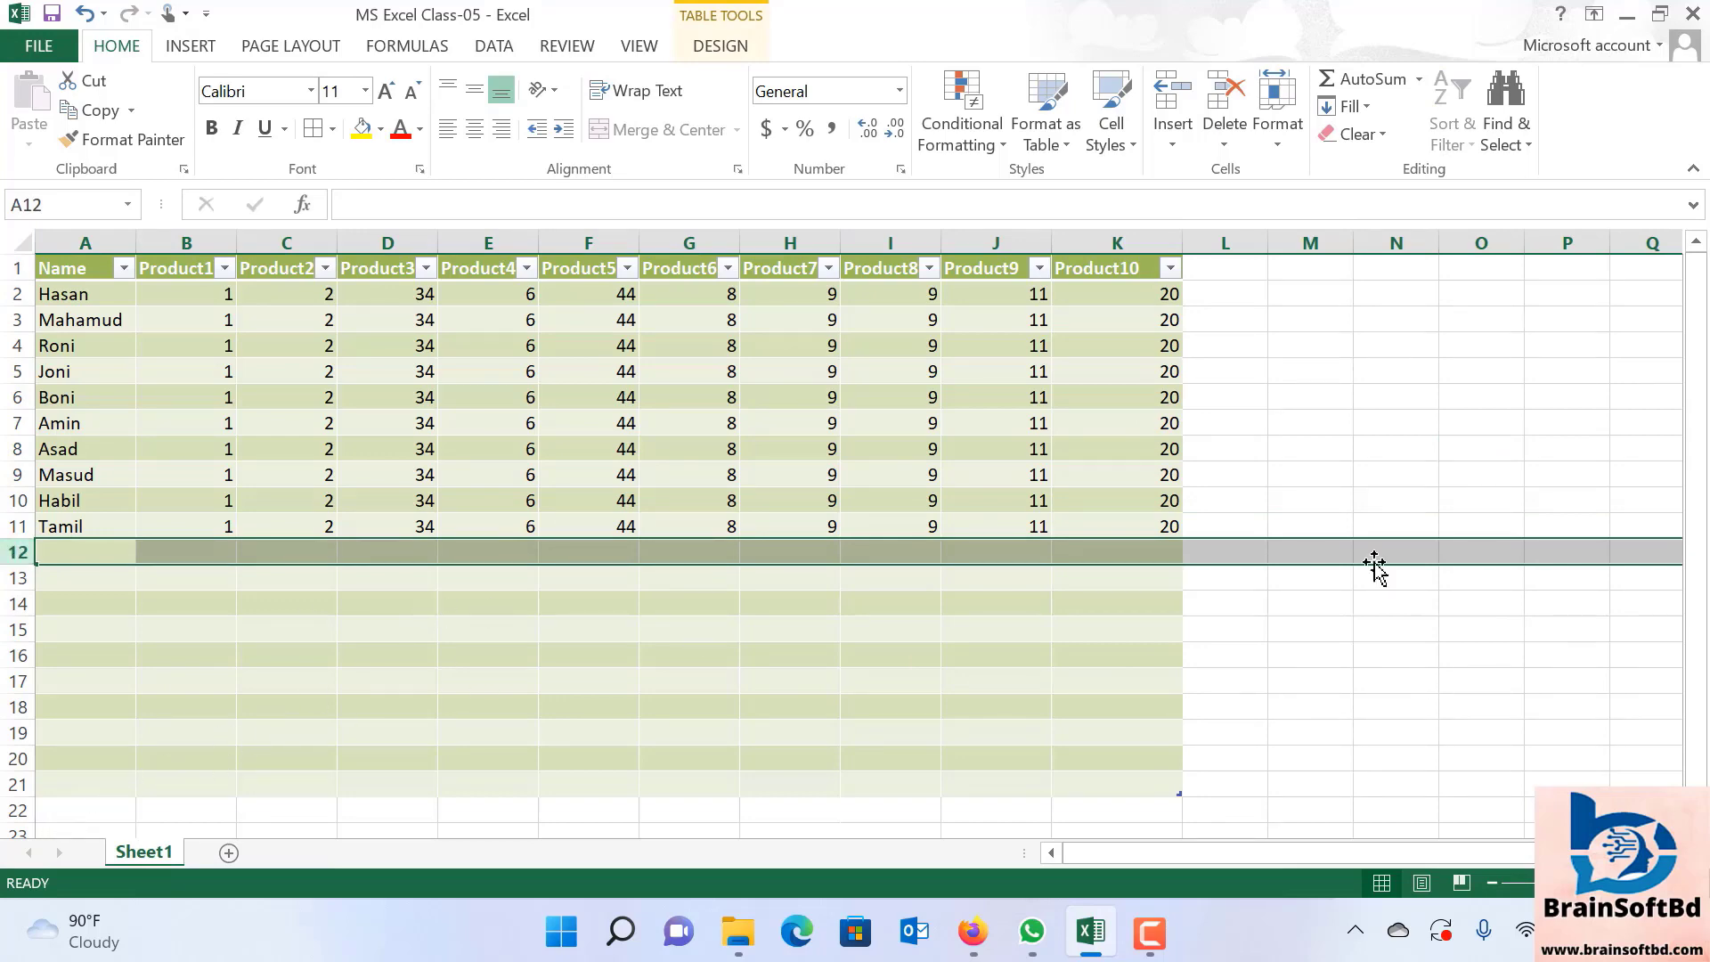
left_click(1380, 371)
Pick a medium green table style, then cancel the table range prompt without applying it.
left_click(1067, 141)
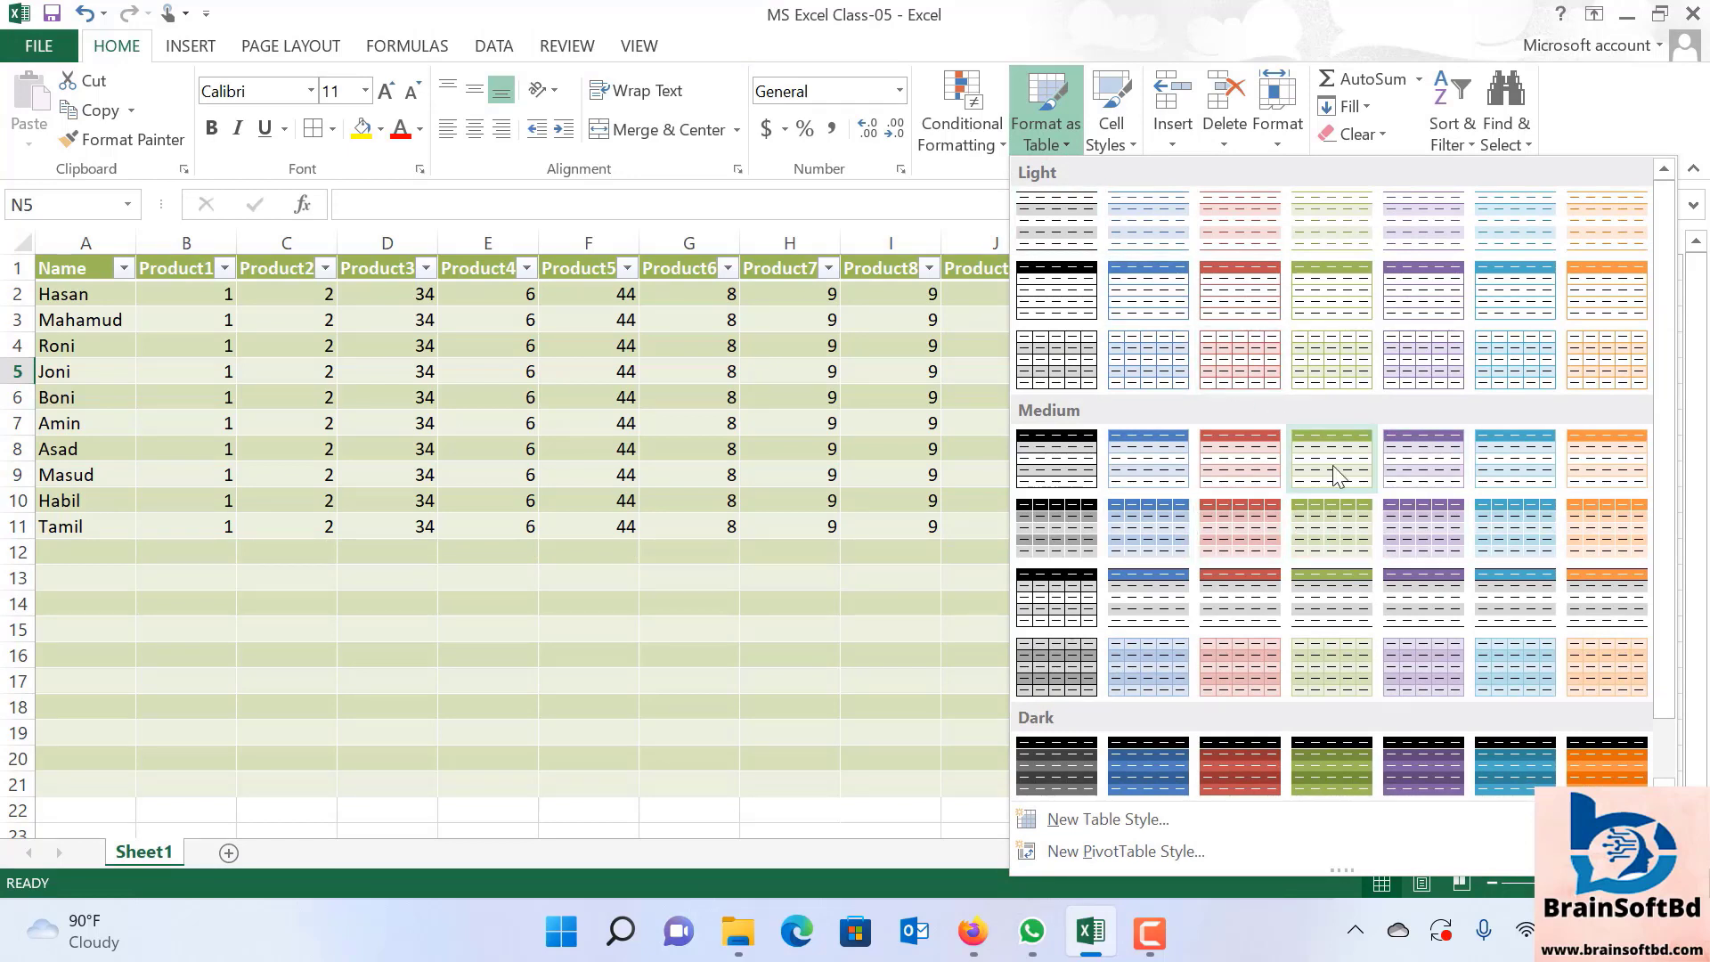
left_click(829, 586)
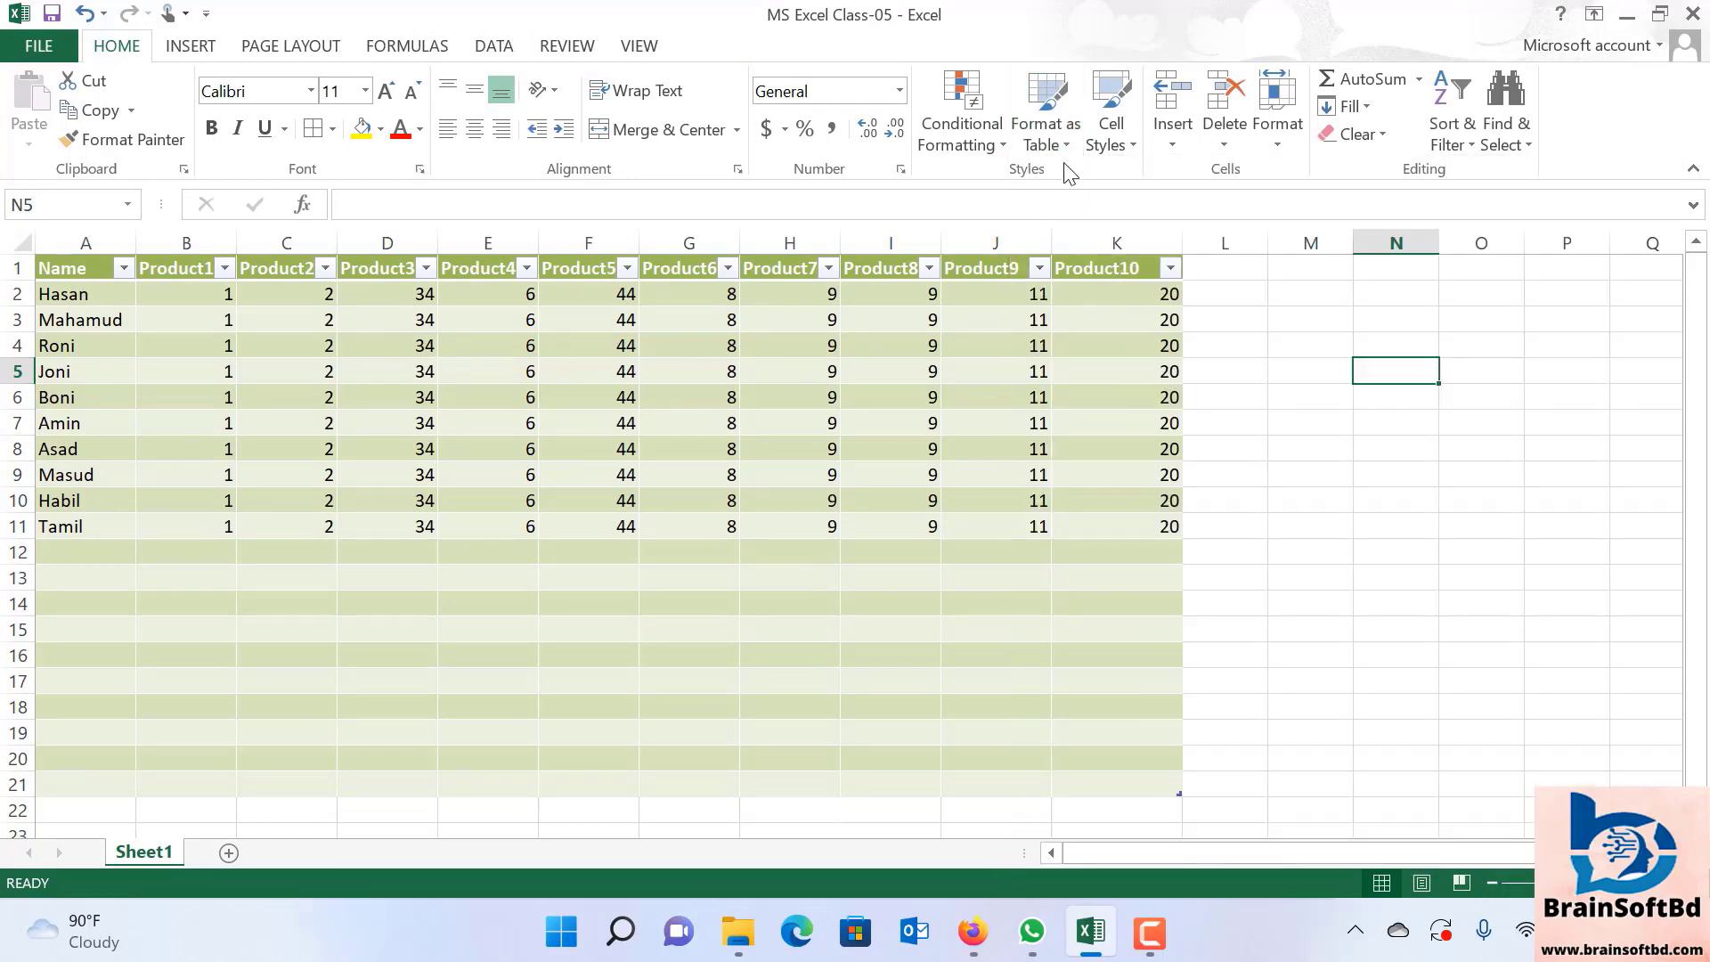
left_click(1046, 116)
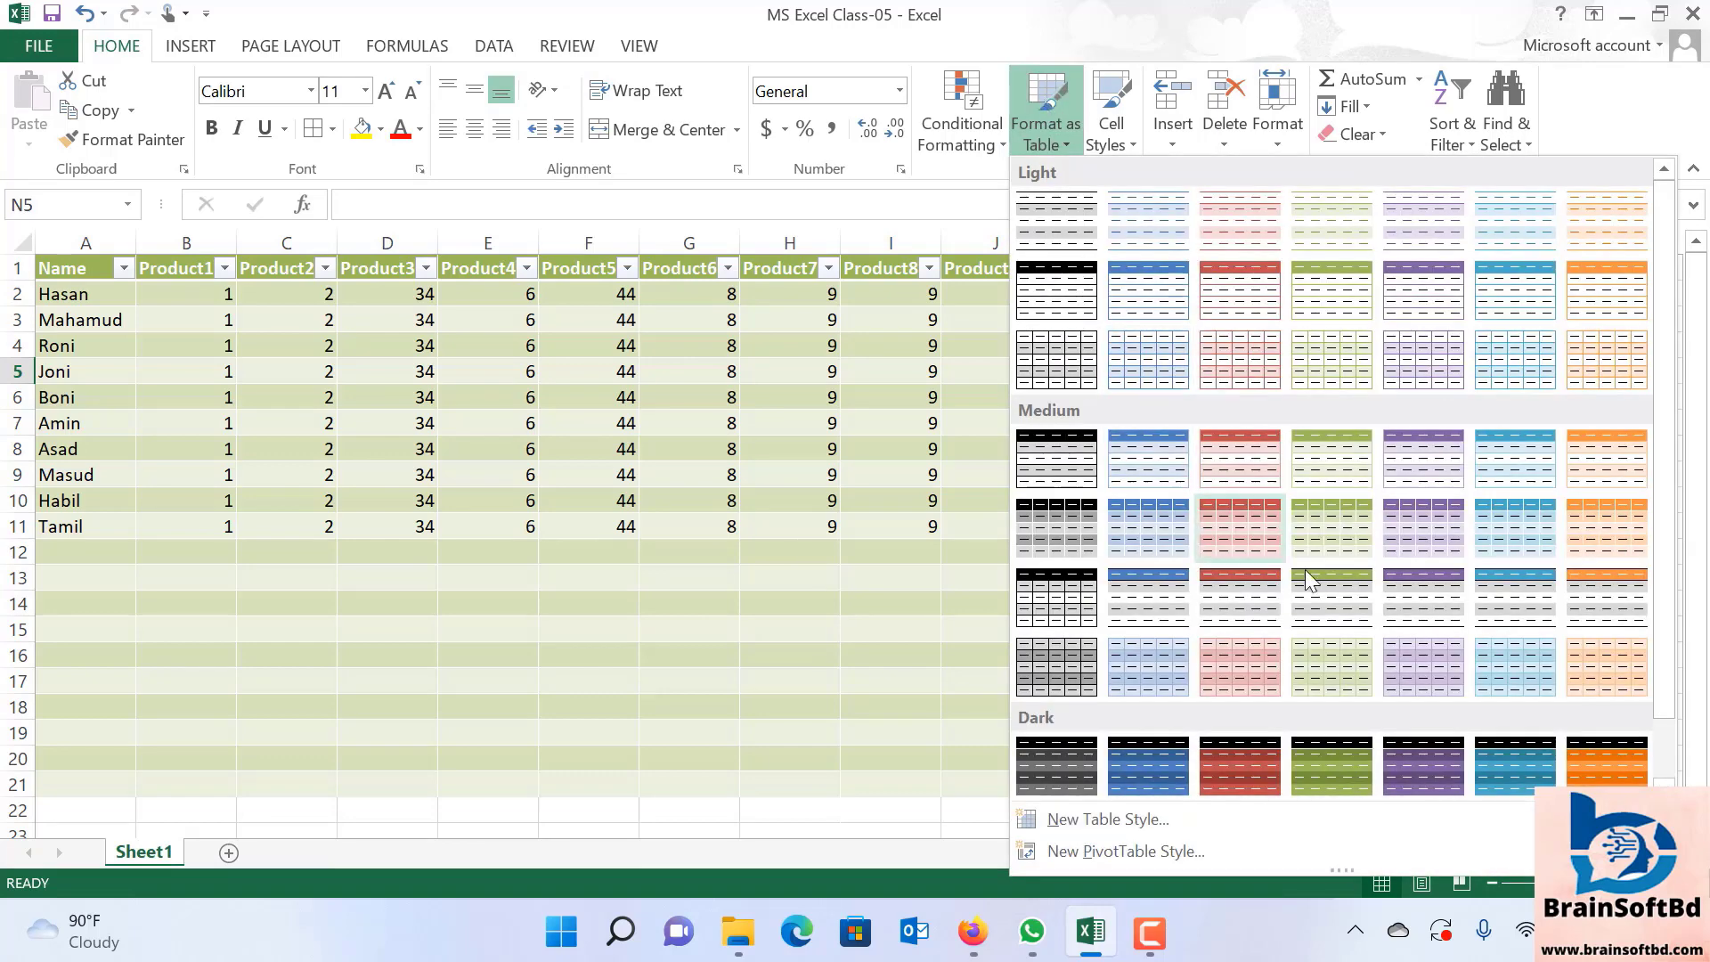
left_click(1344, 543)
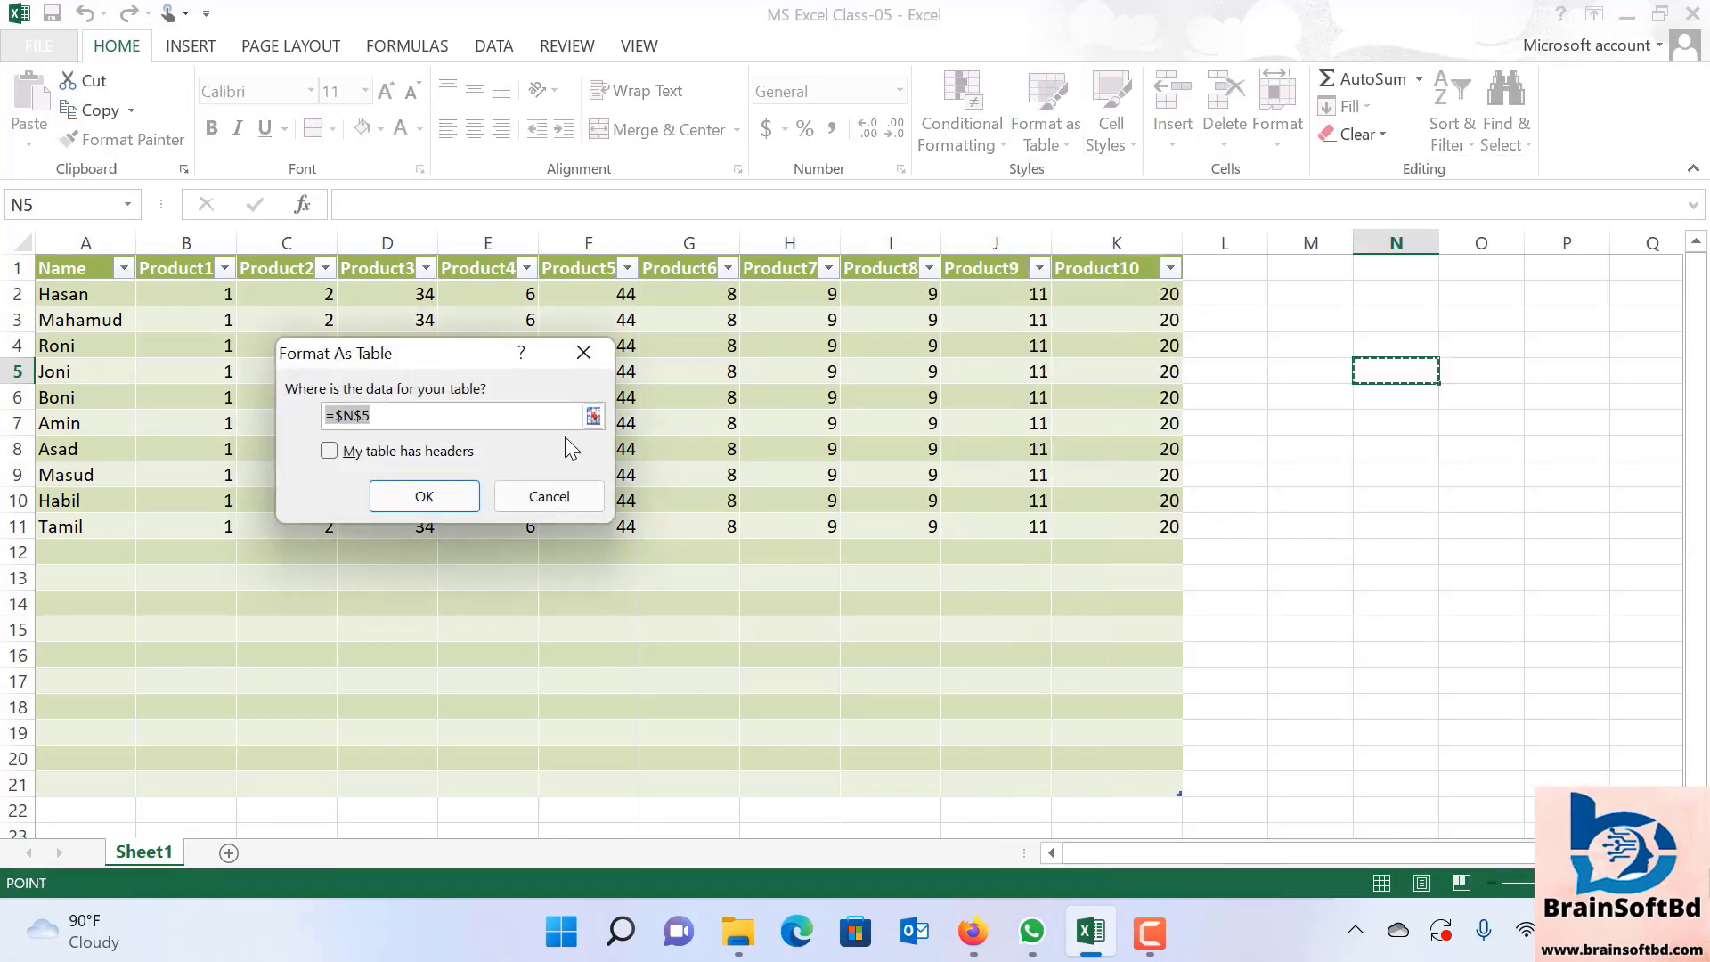
left_click(587, 360)
left_click(1209, 549)
left_click(718, 371)
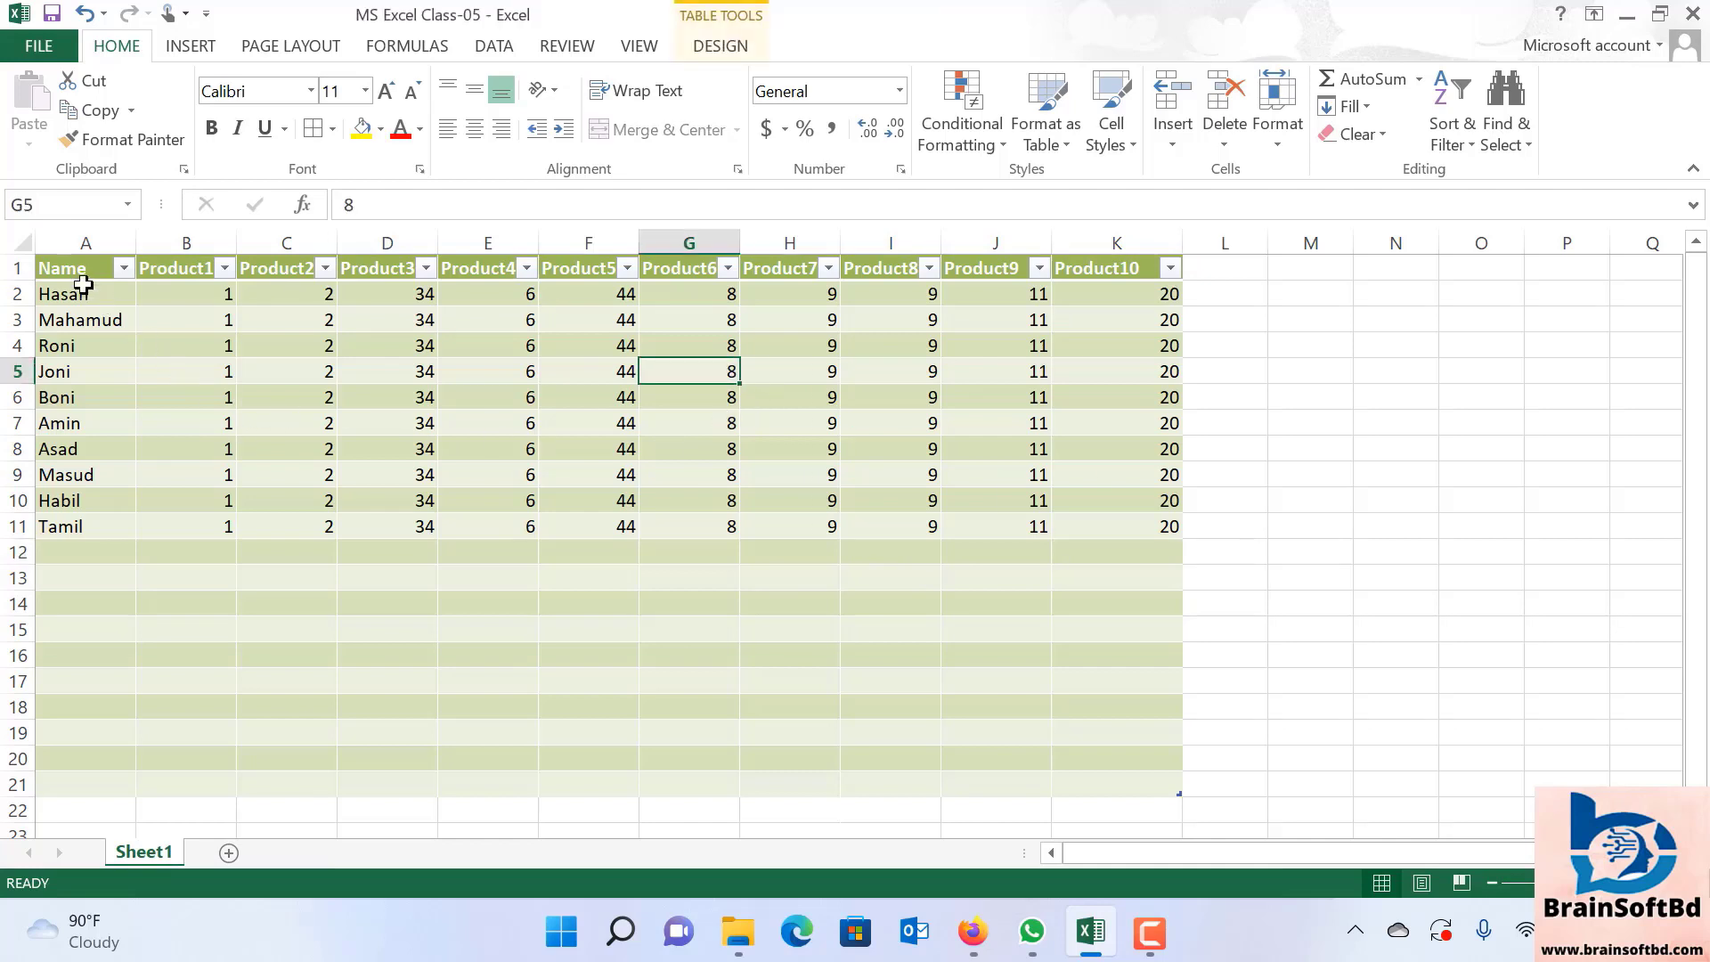
mouse_move(83, 283)
left_mouse_down()
mouse_move(965, 527)
mouse_move(1148, 556)
mouse_move(1126, 752)
left_mouse_up()
left_click(1396, 682)
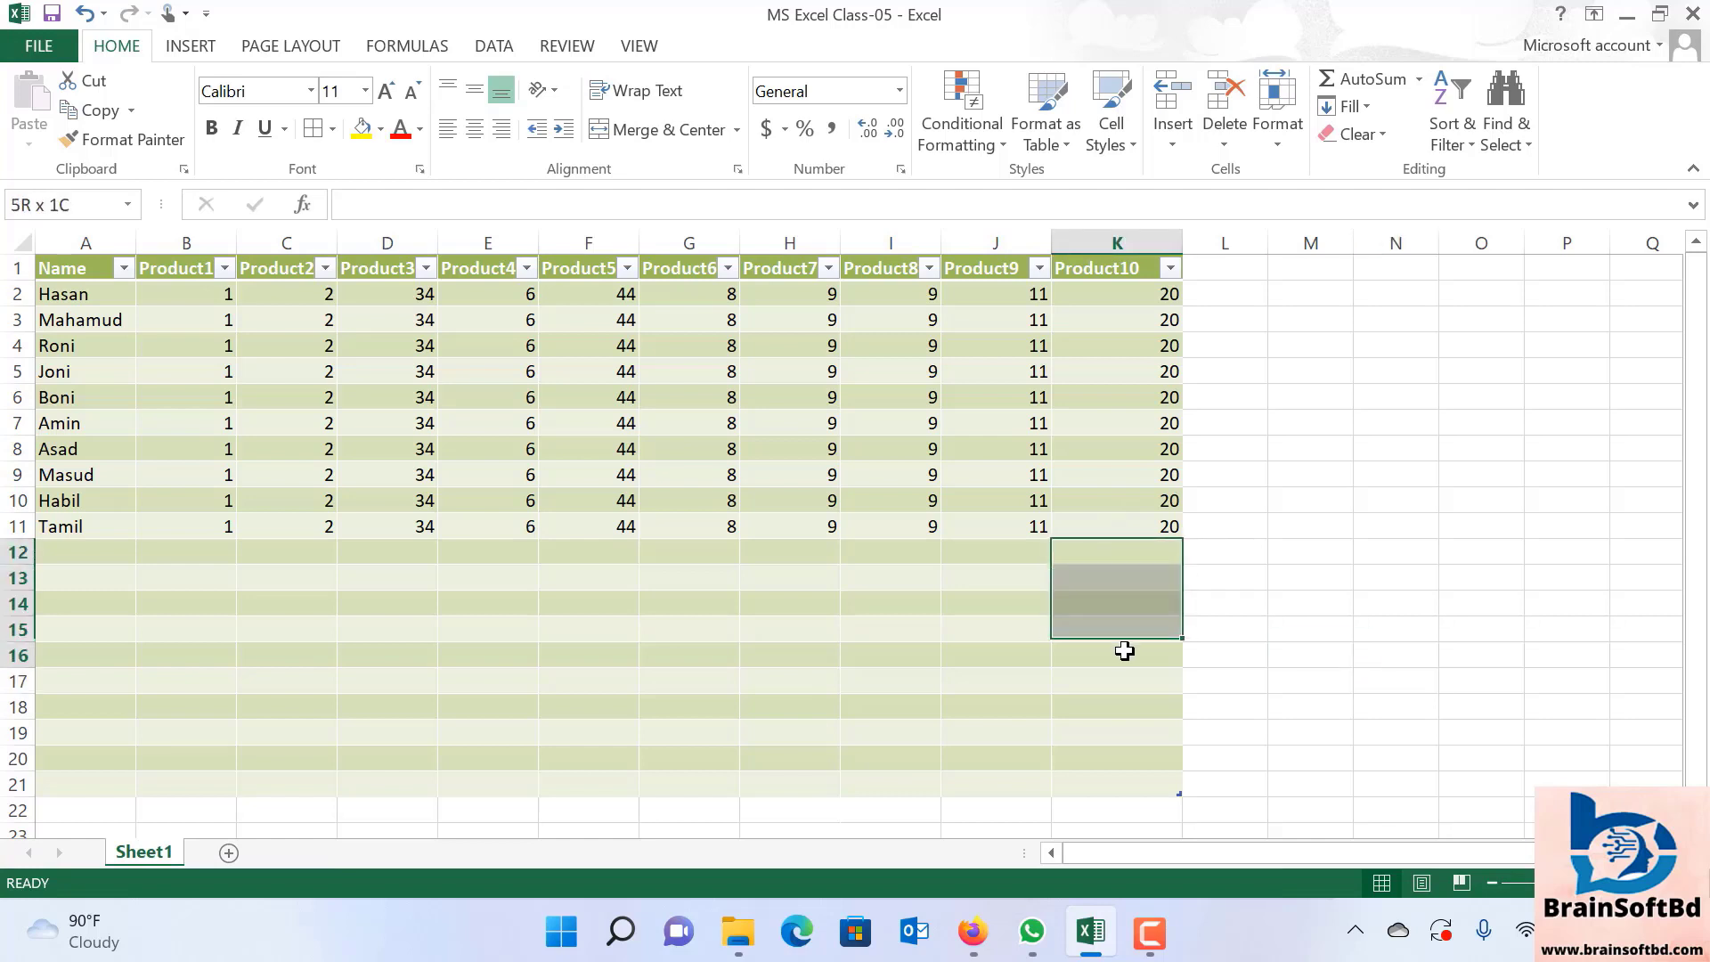
left_click(1363, 723)
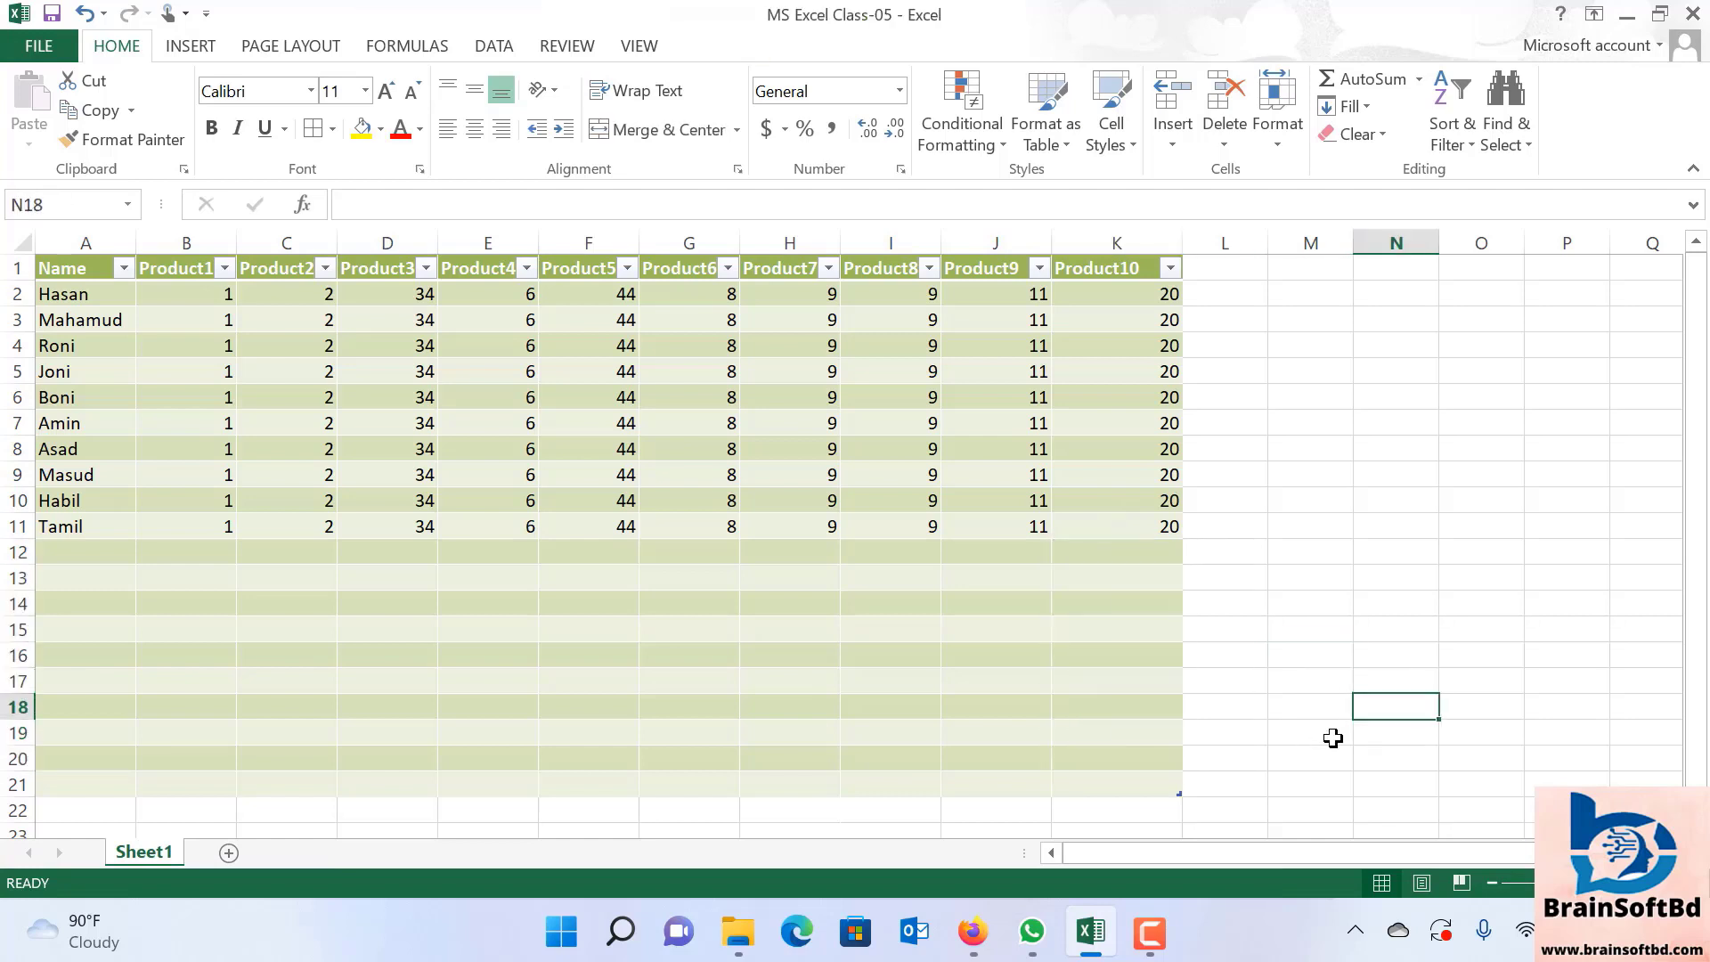
scroll(1334, 736, "down", 2)
left_click(63, 638)
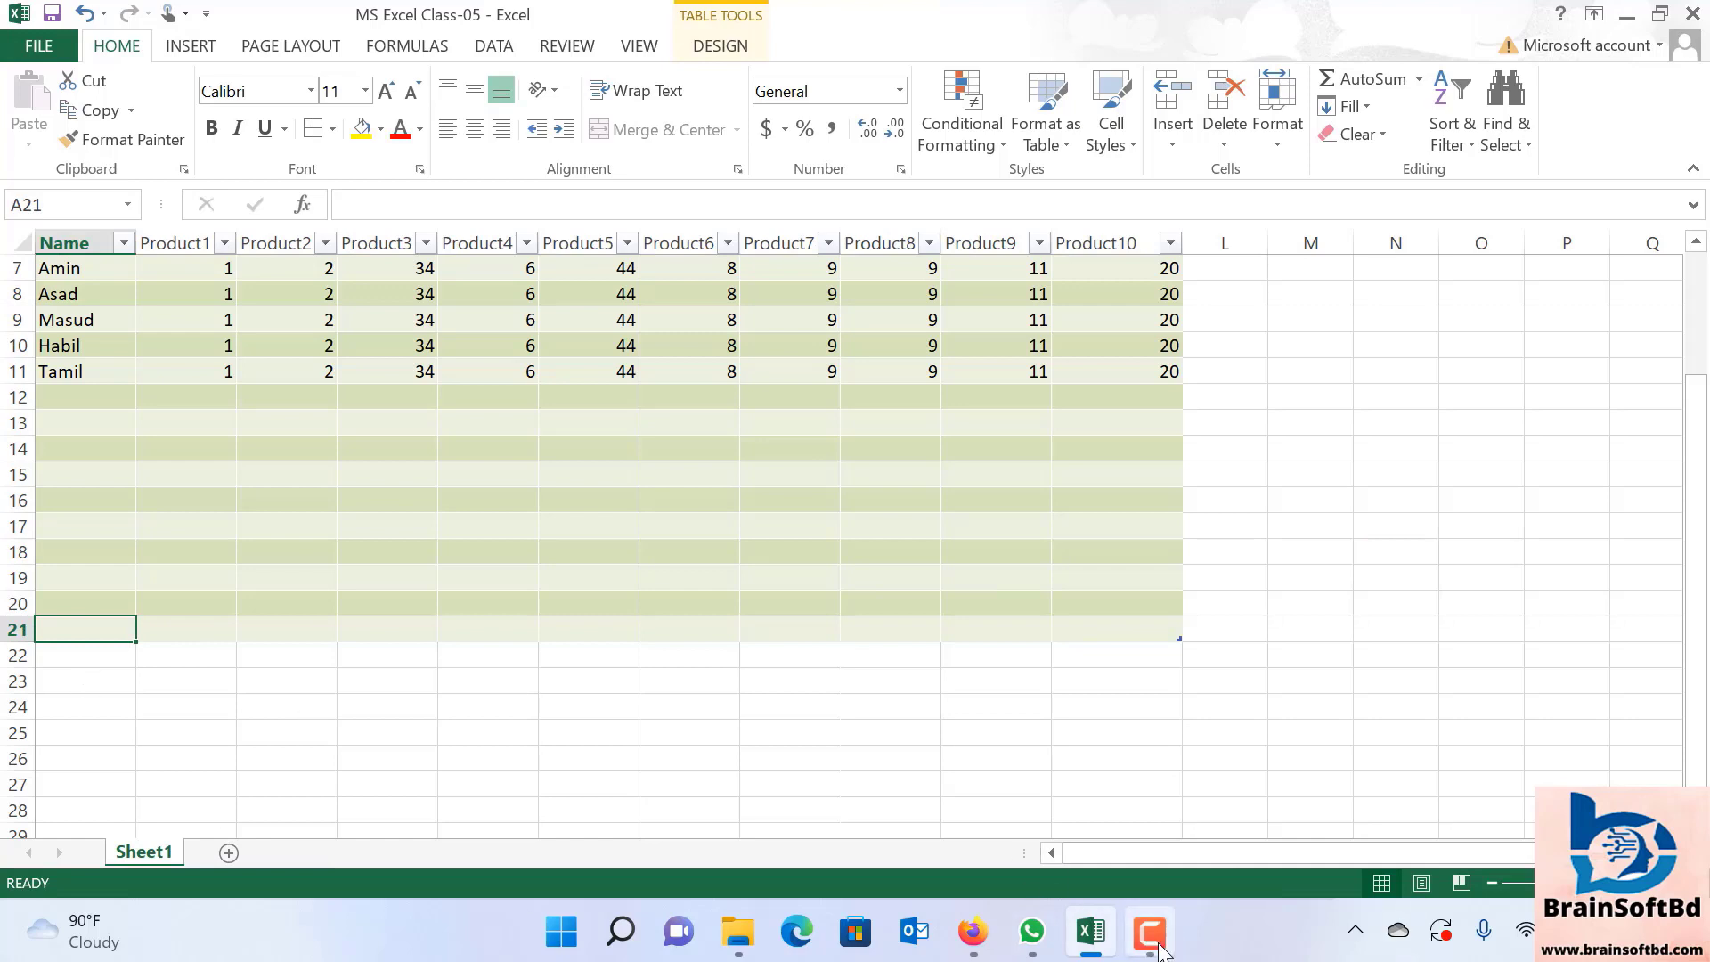
left_click(119, 663)
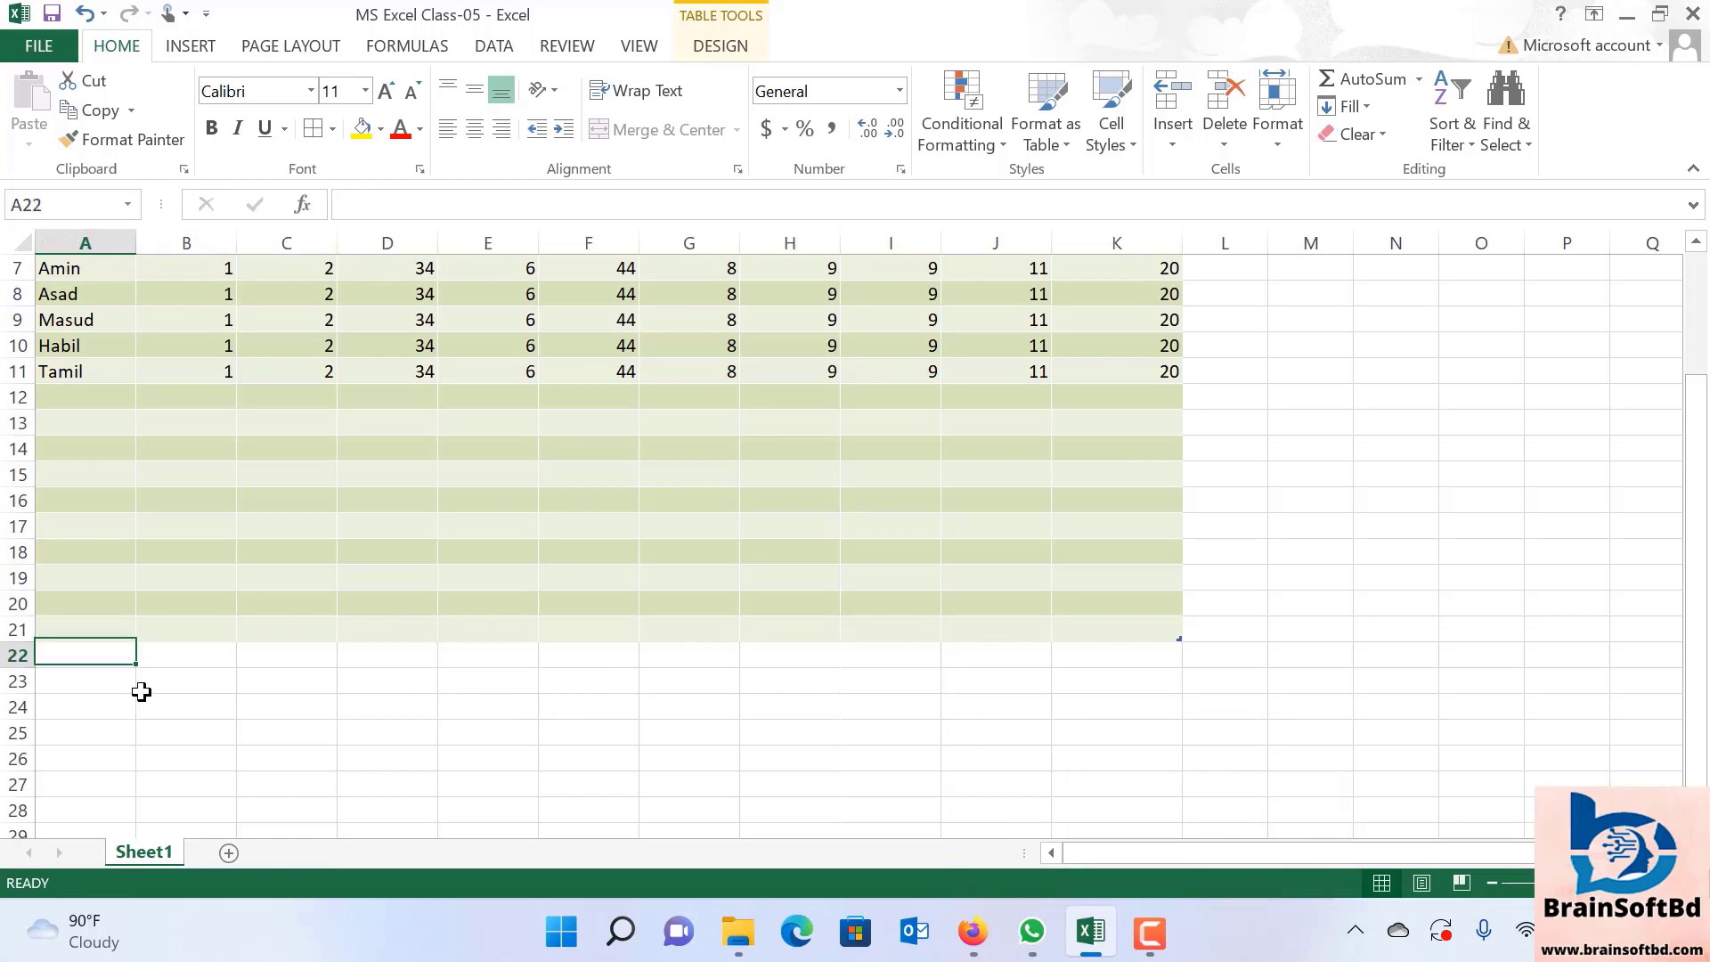
left_click(61, 630)
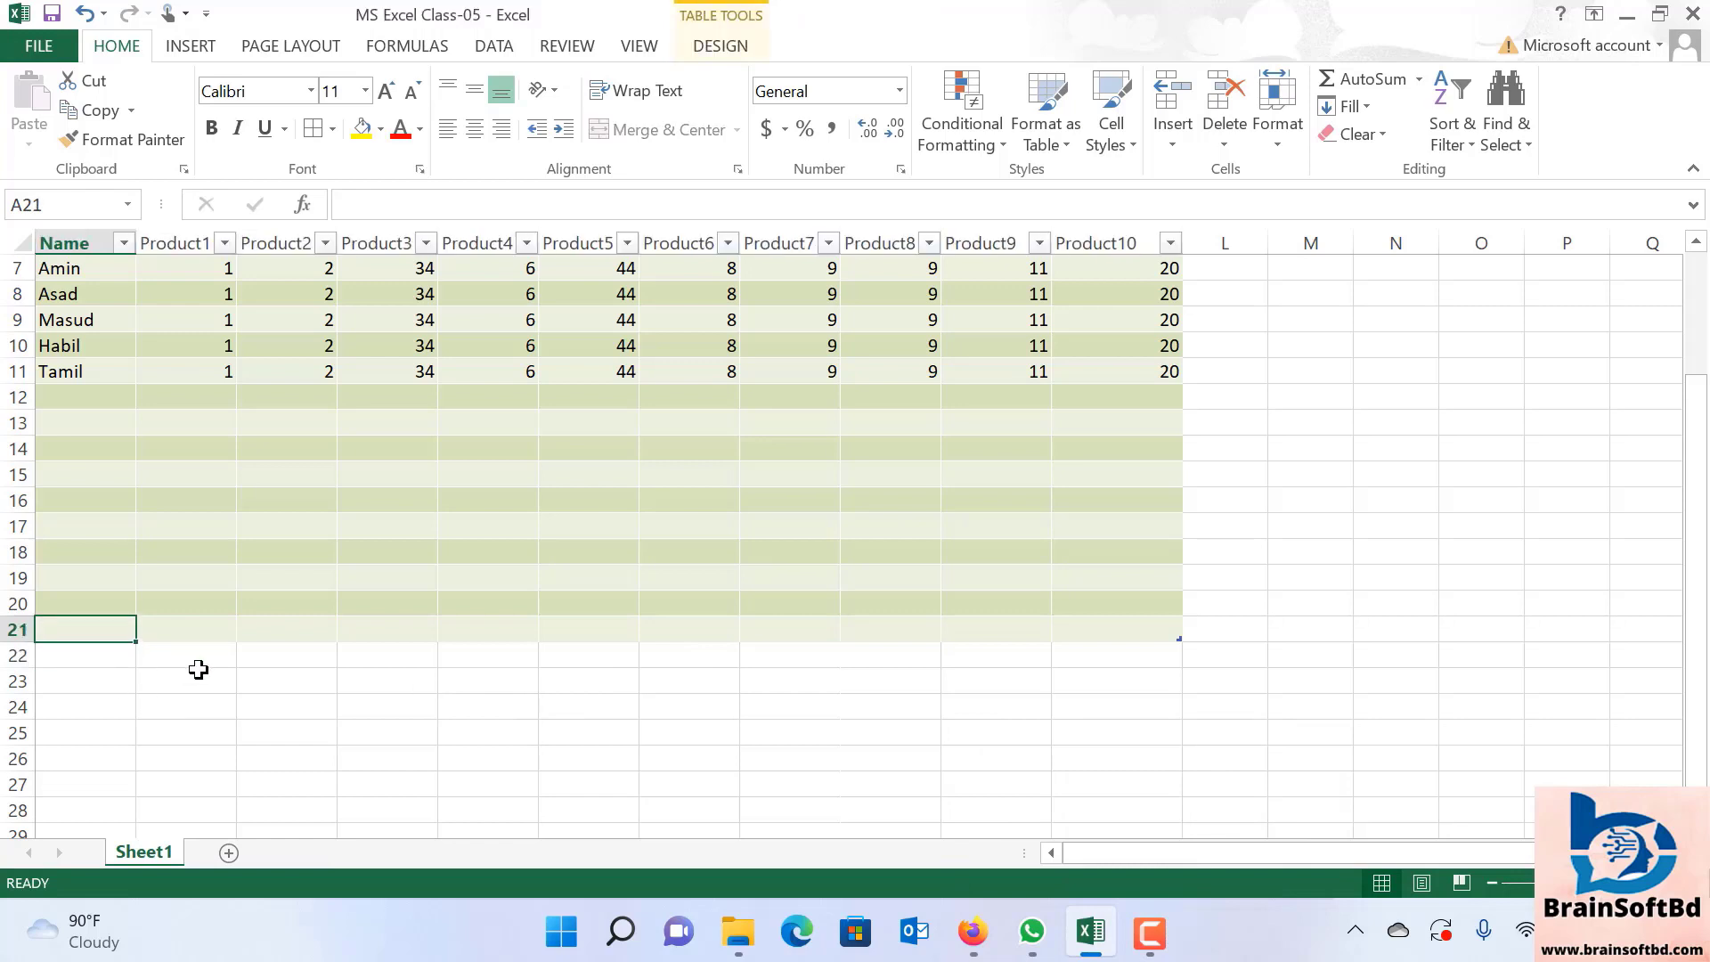
Type Total into cell A21, then select K21 and scroll to review the table.
type("Total")
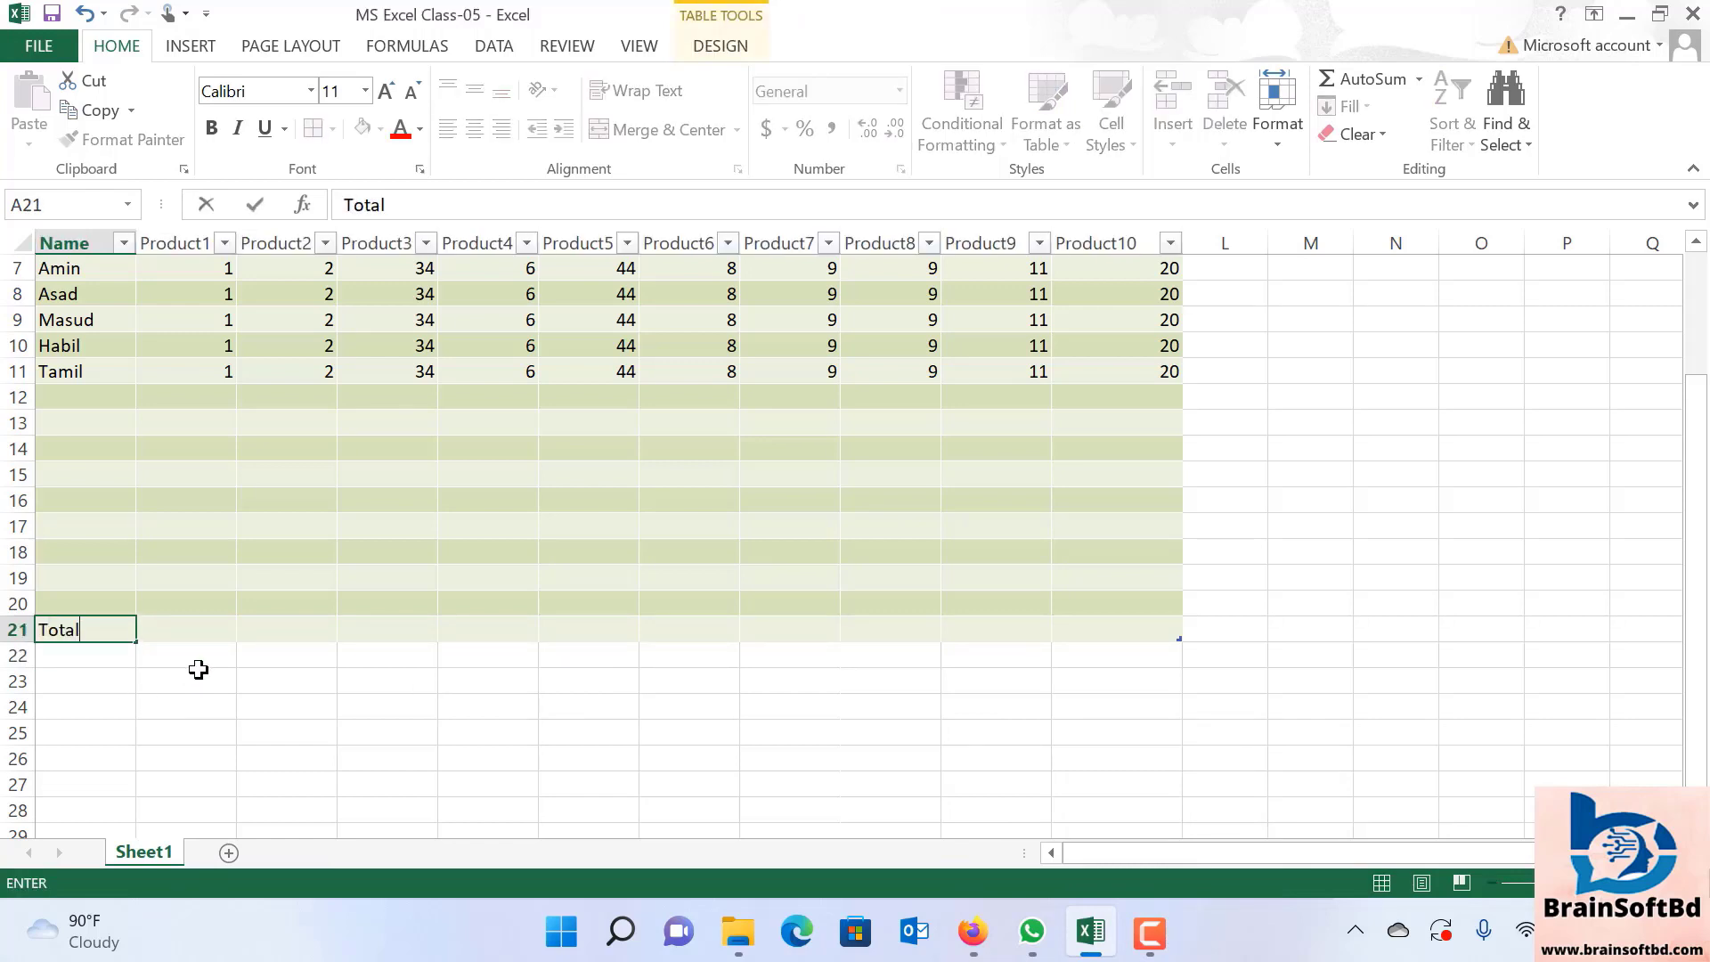
key("Return")
left_click(65, 623)
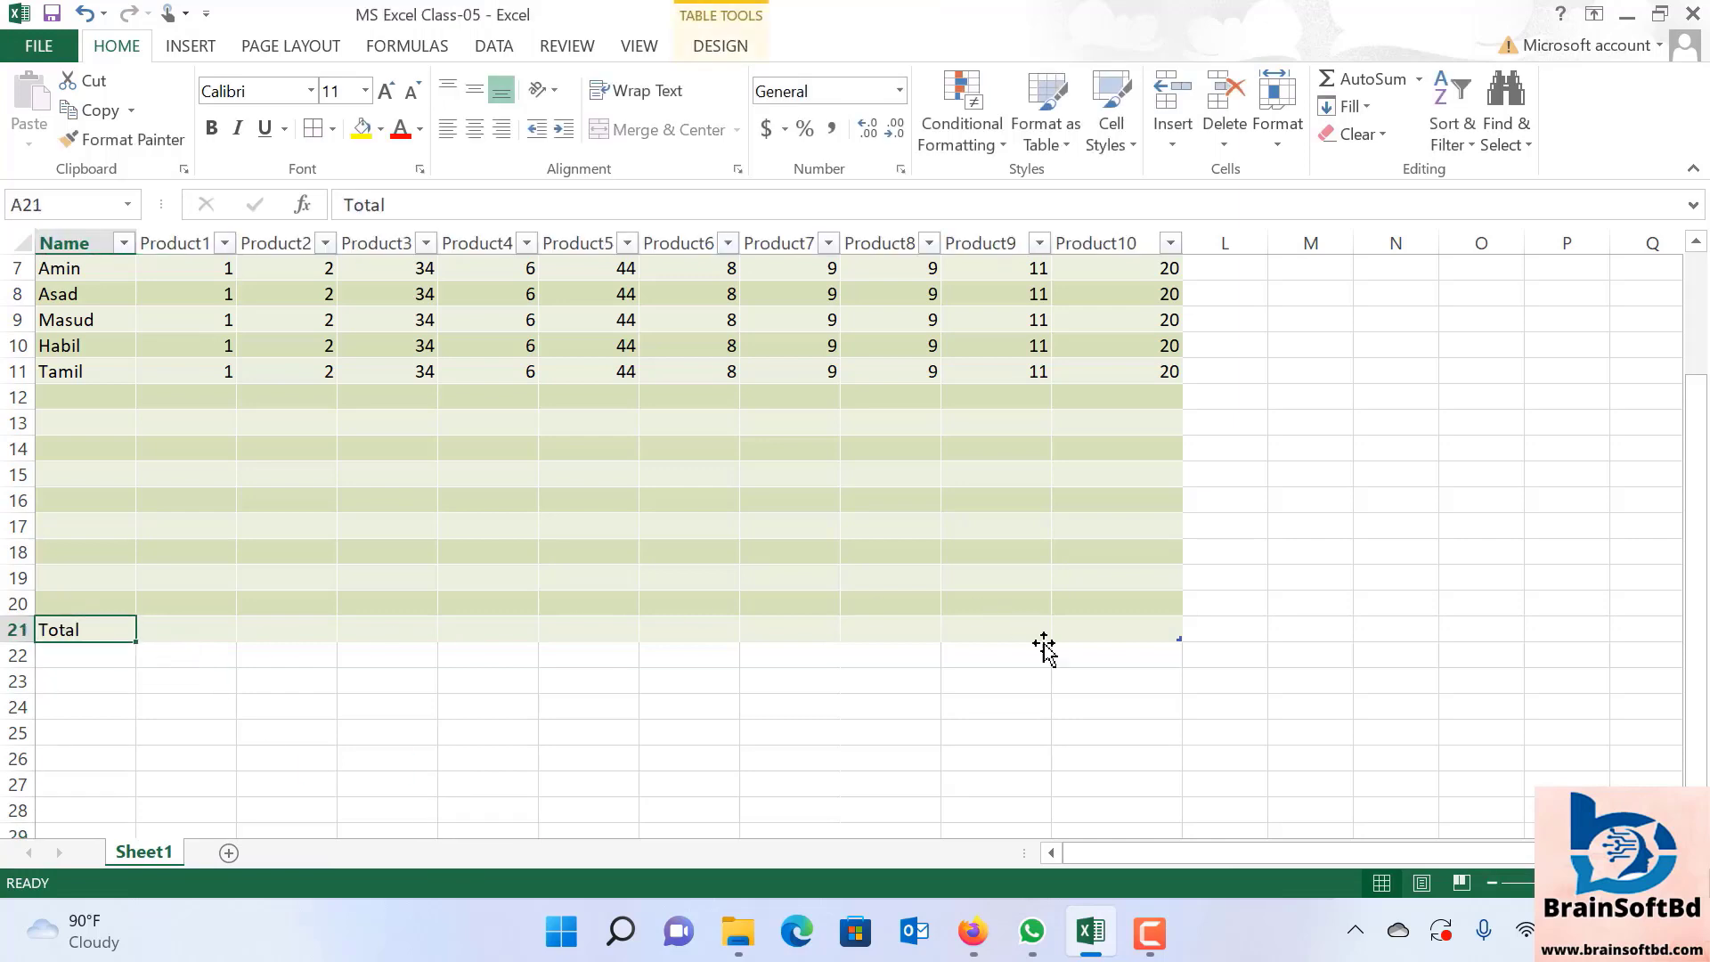
left_click(1149, 633)
scroll(1288, 612, "up", 2)
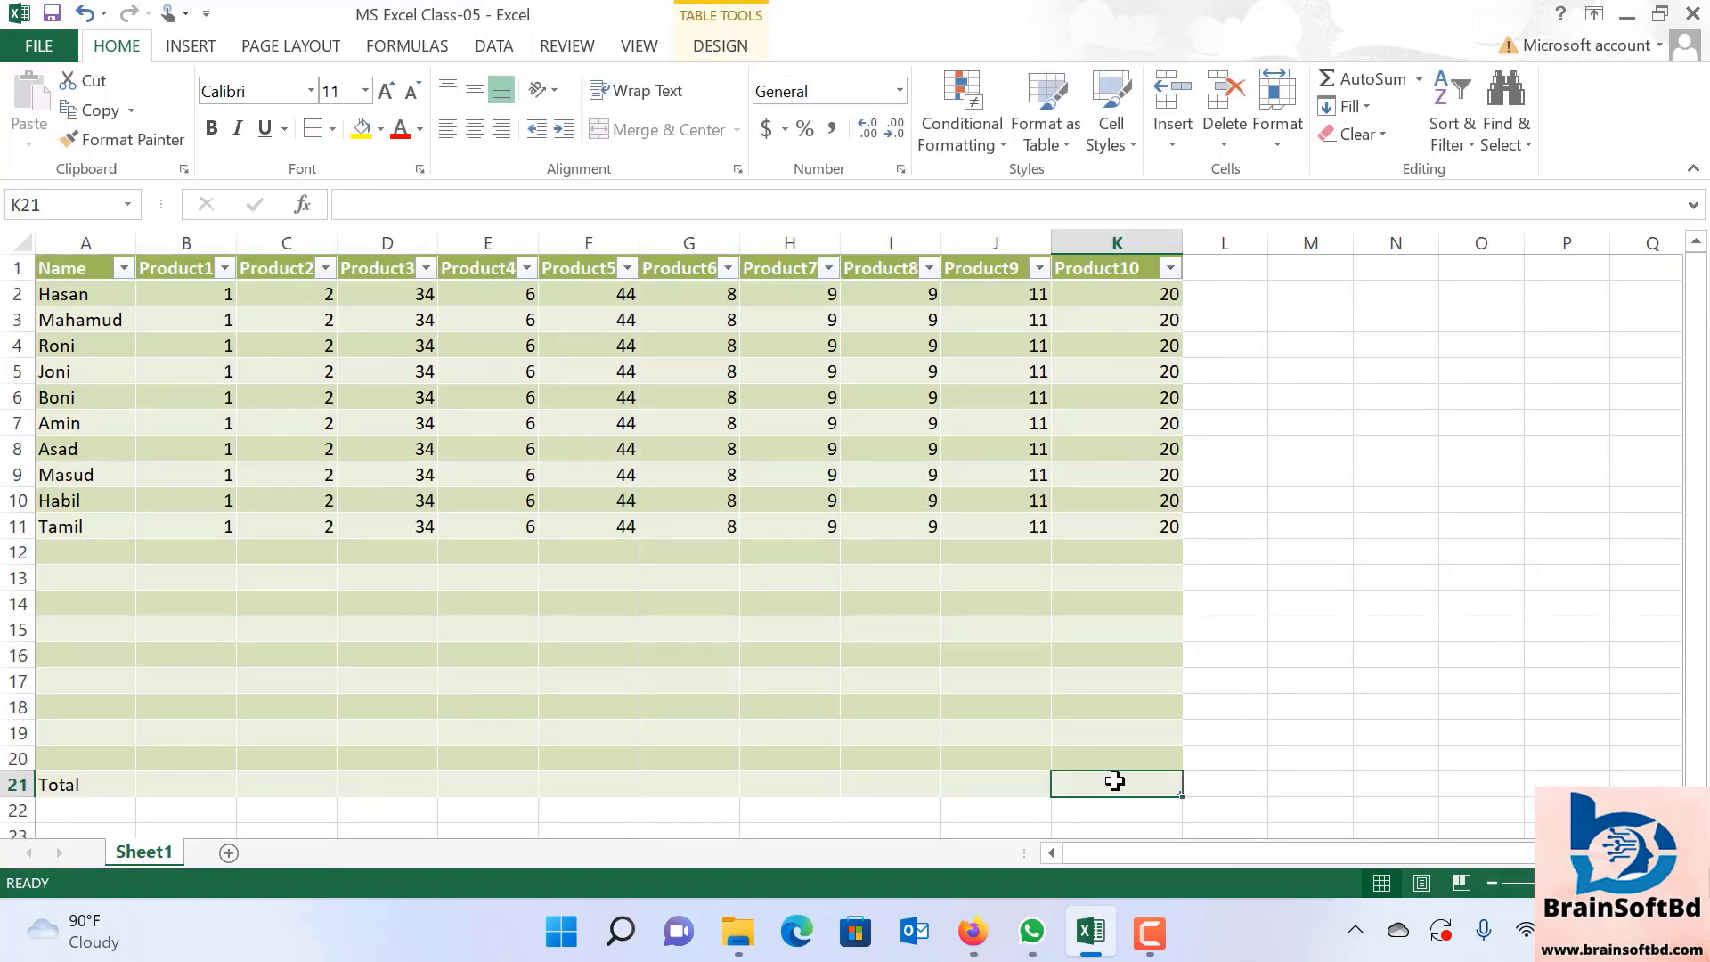
scroll(1307, 636, "down", 1)
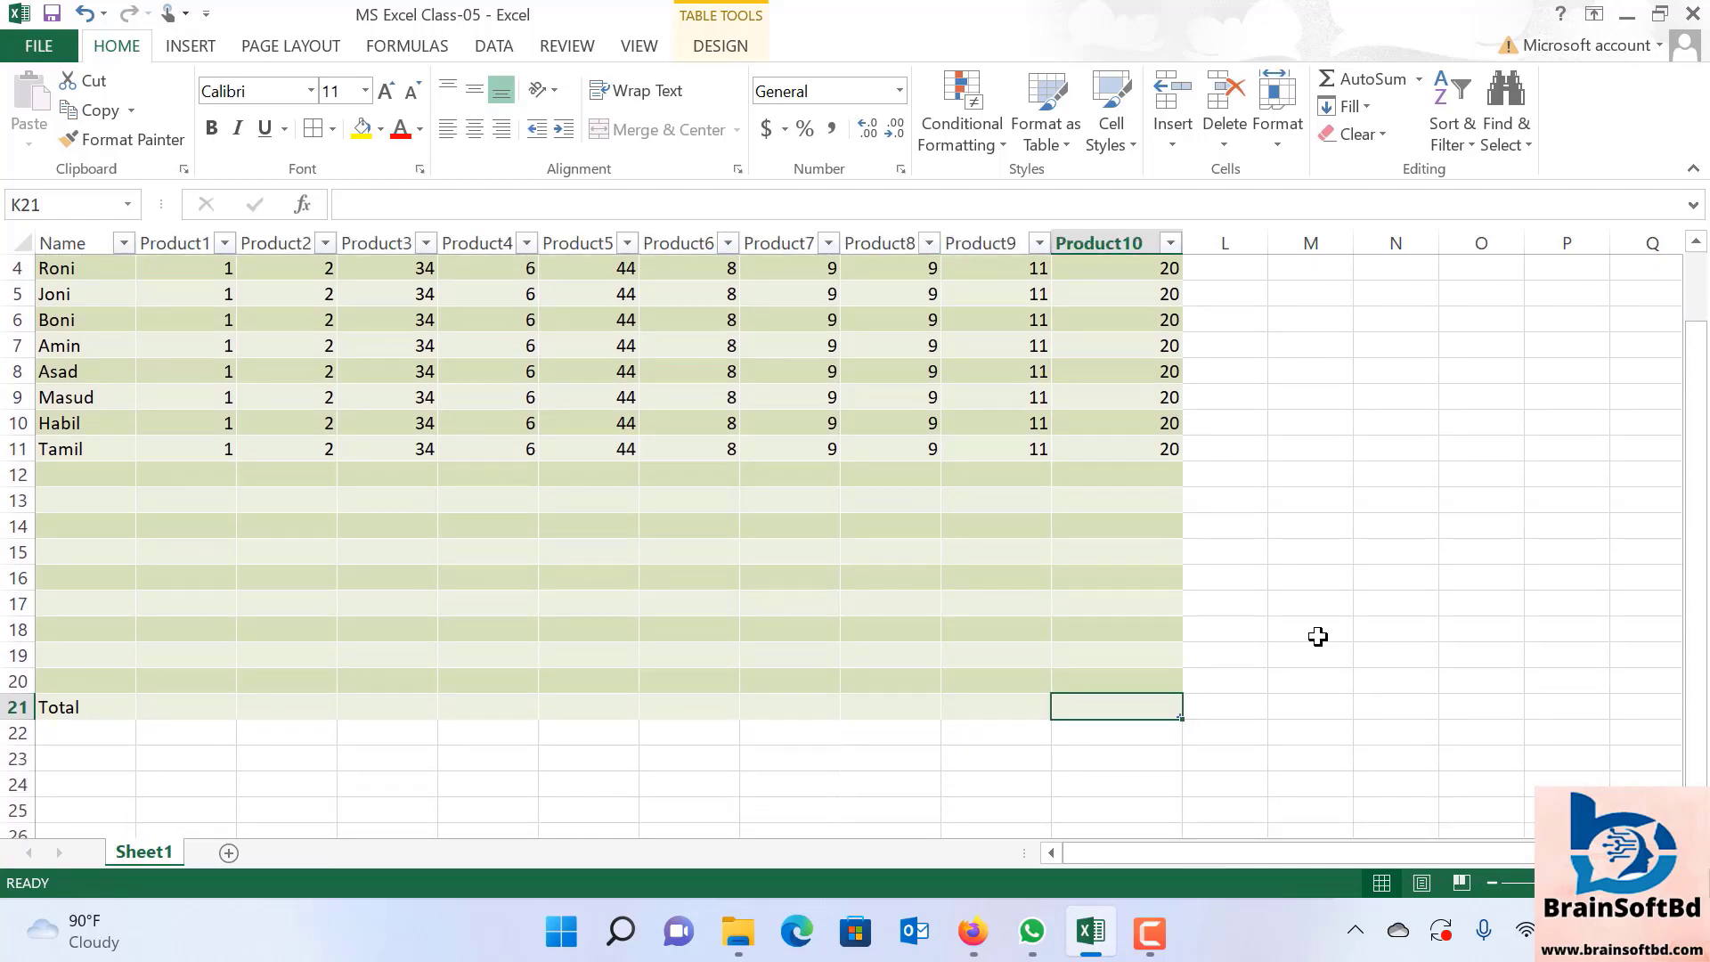
scroll(1317, 636, "up", 1)
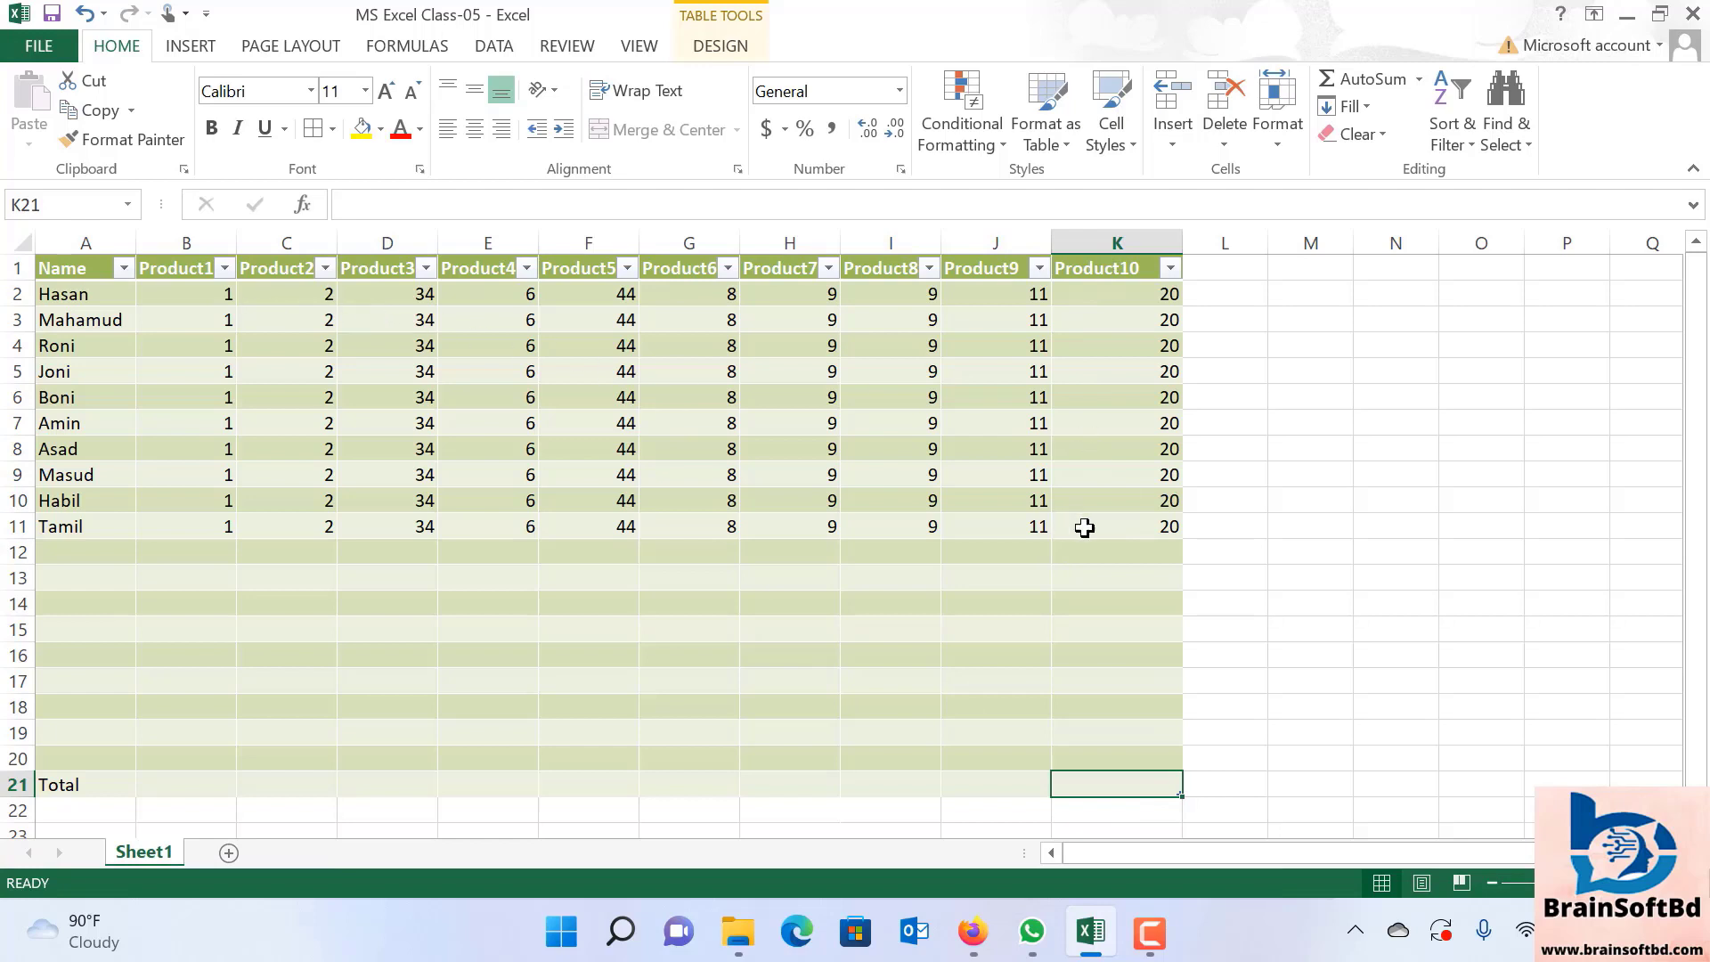
Enter =SUM(K2:K11) in K21 so the Product10 total reads 200.
scroll(1413, 654, "down", 2)
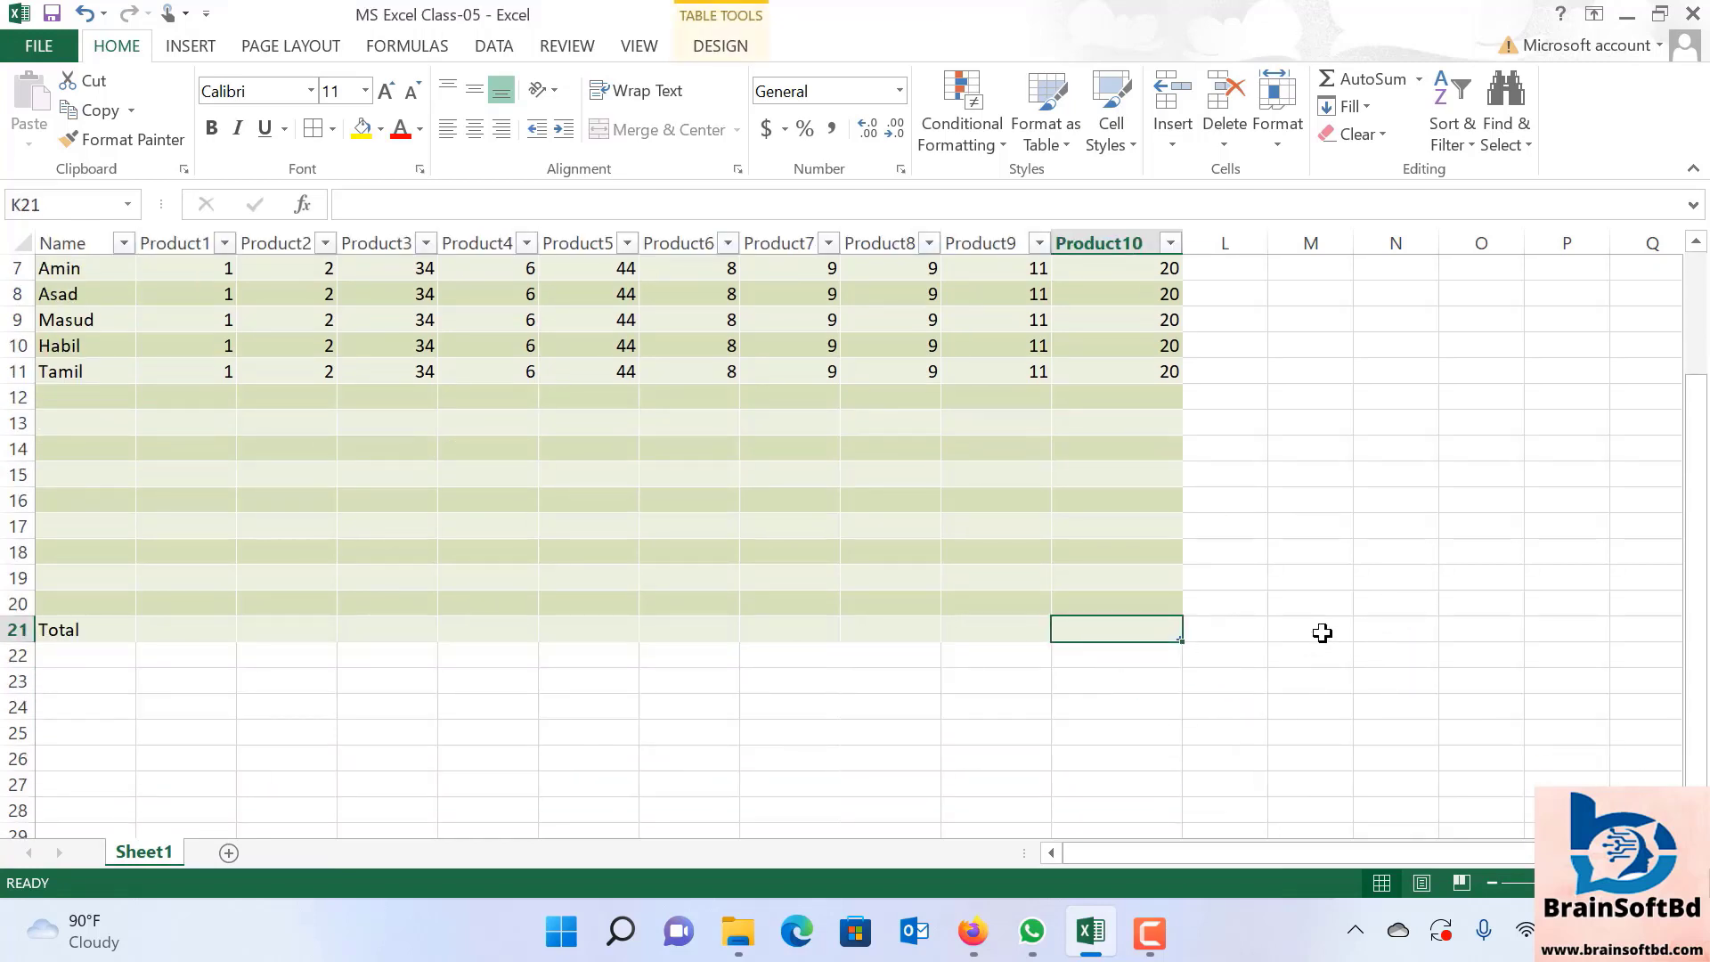
type("=")
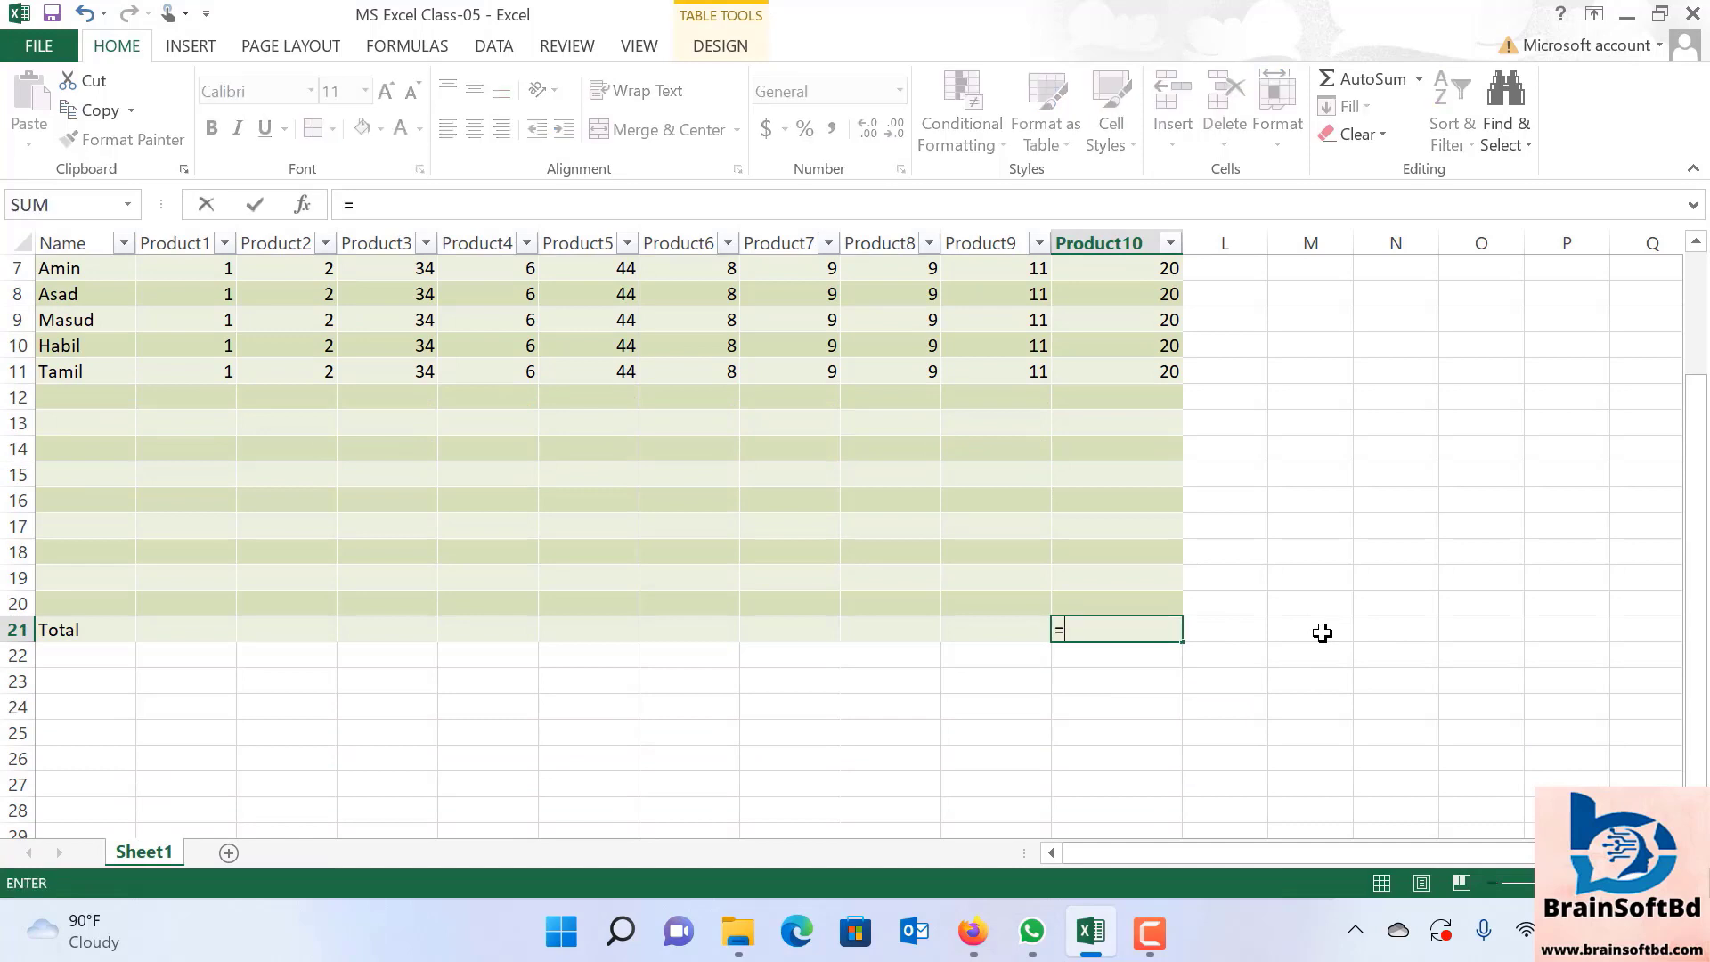
type("sum")
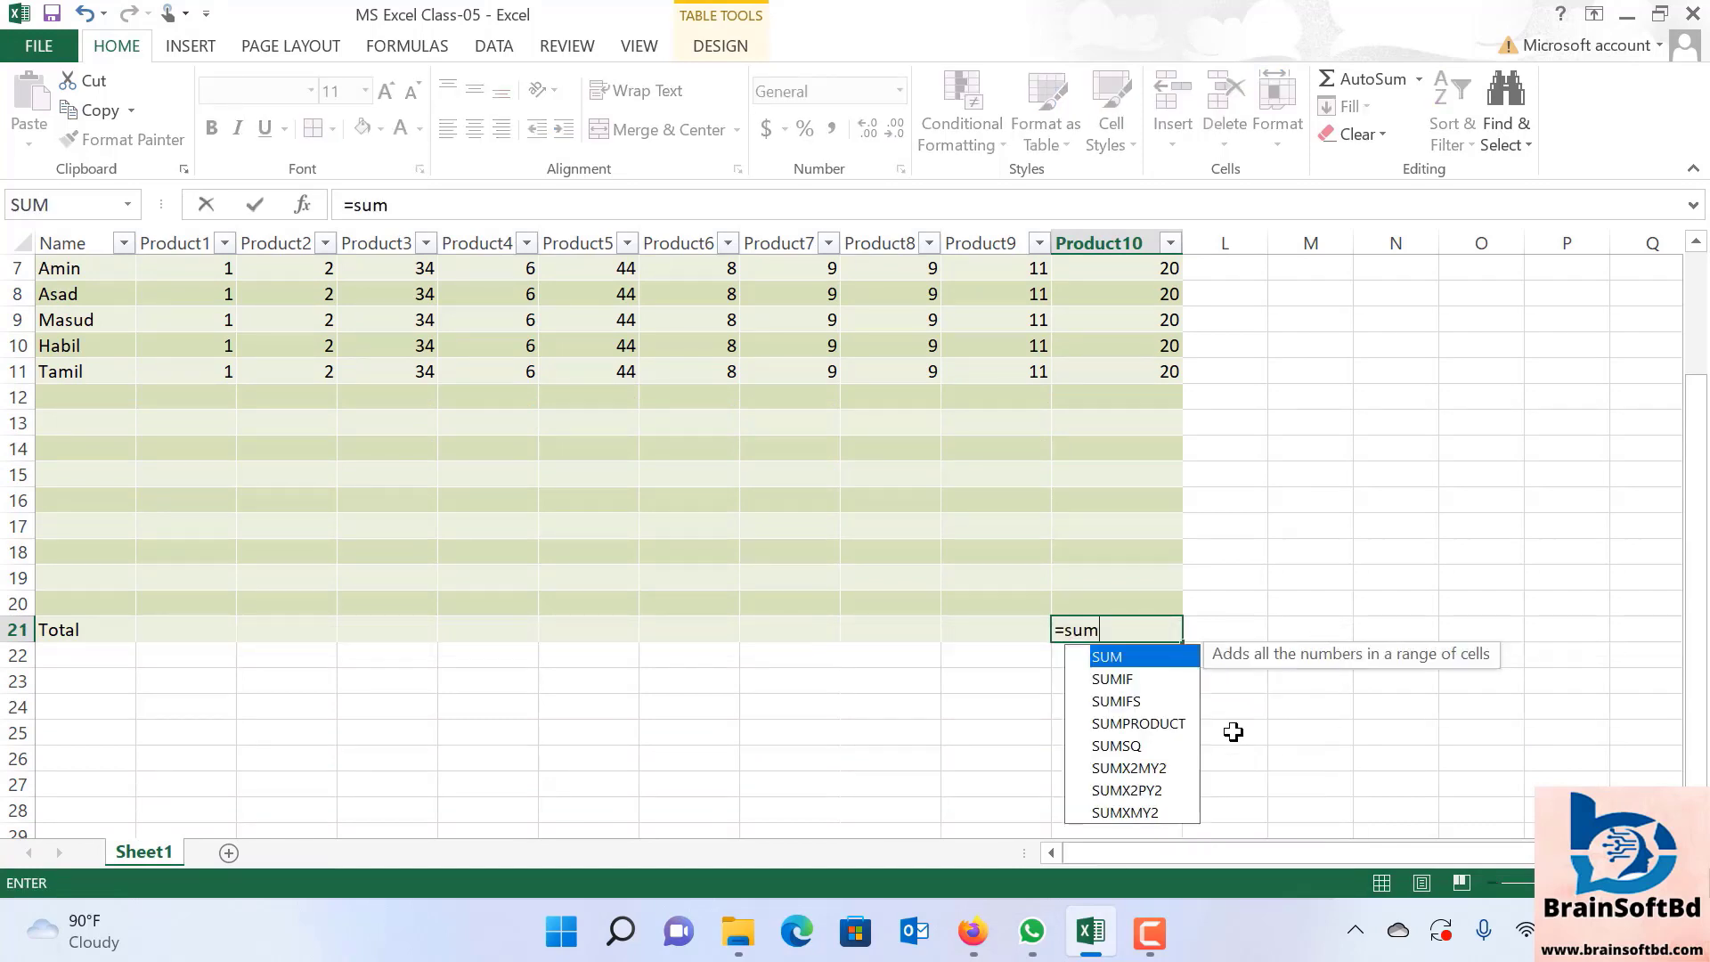
double_click(1146, 664)
scroll(1341, 614, "up", 2)
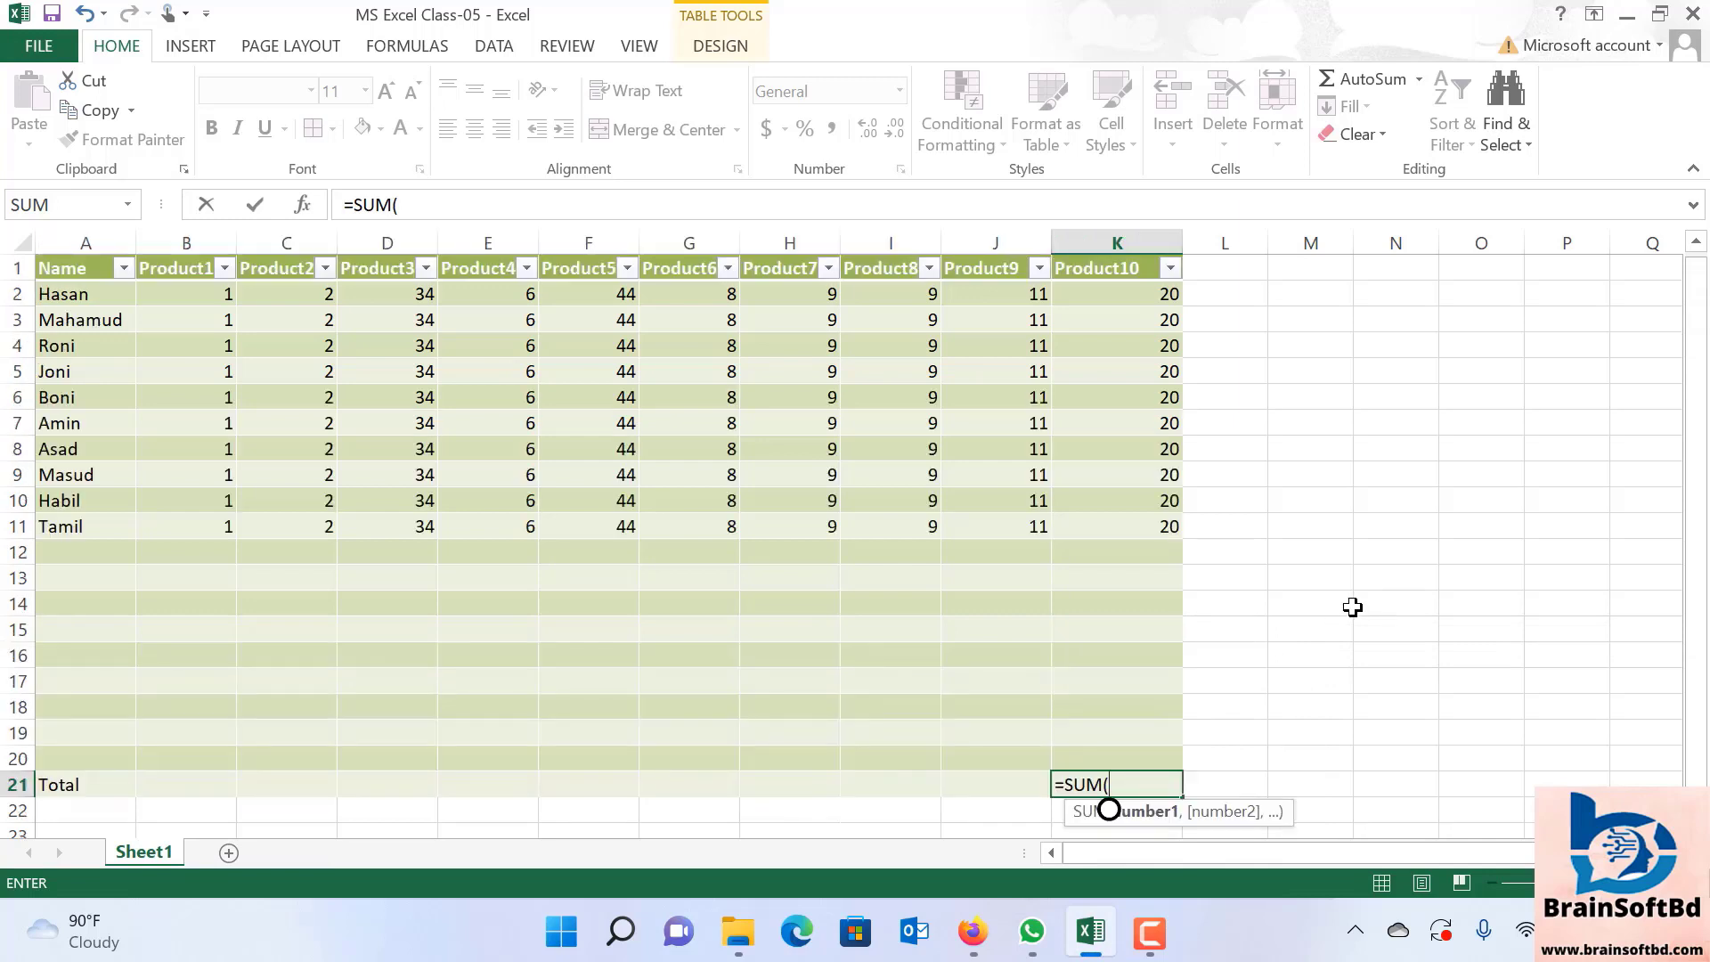
left_click_drag(1118, 292, 1176, 553)
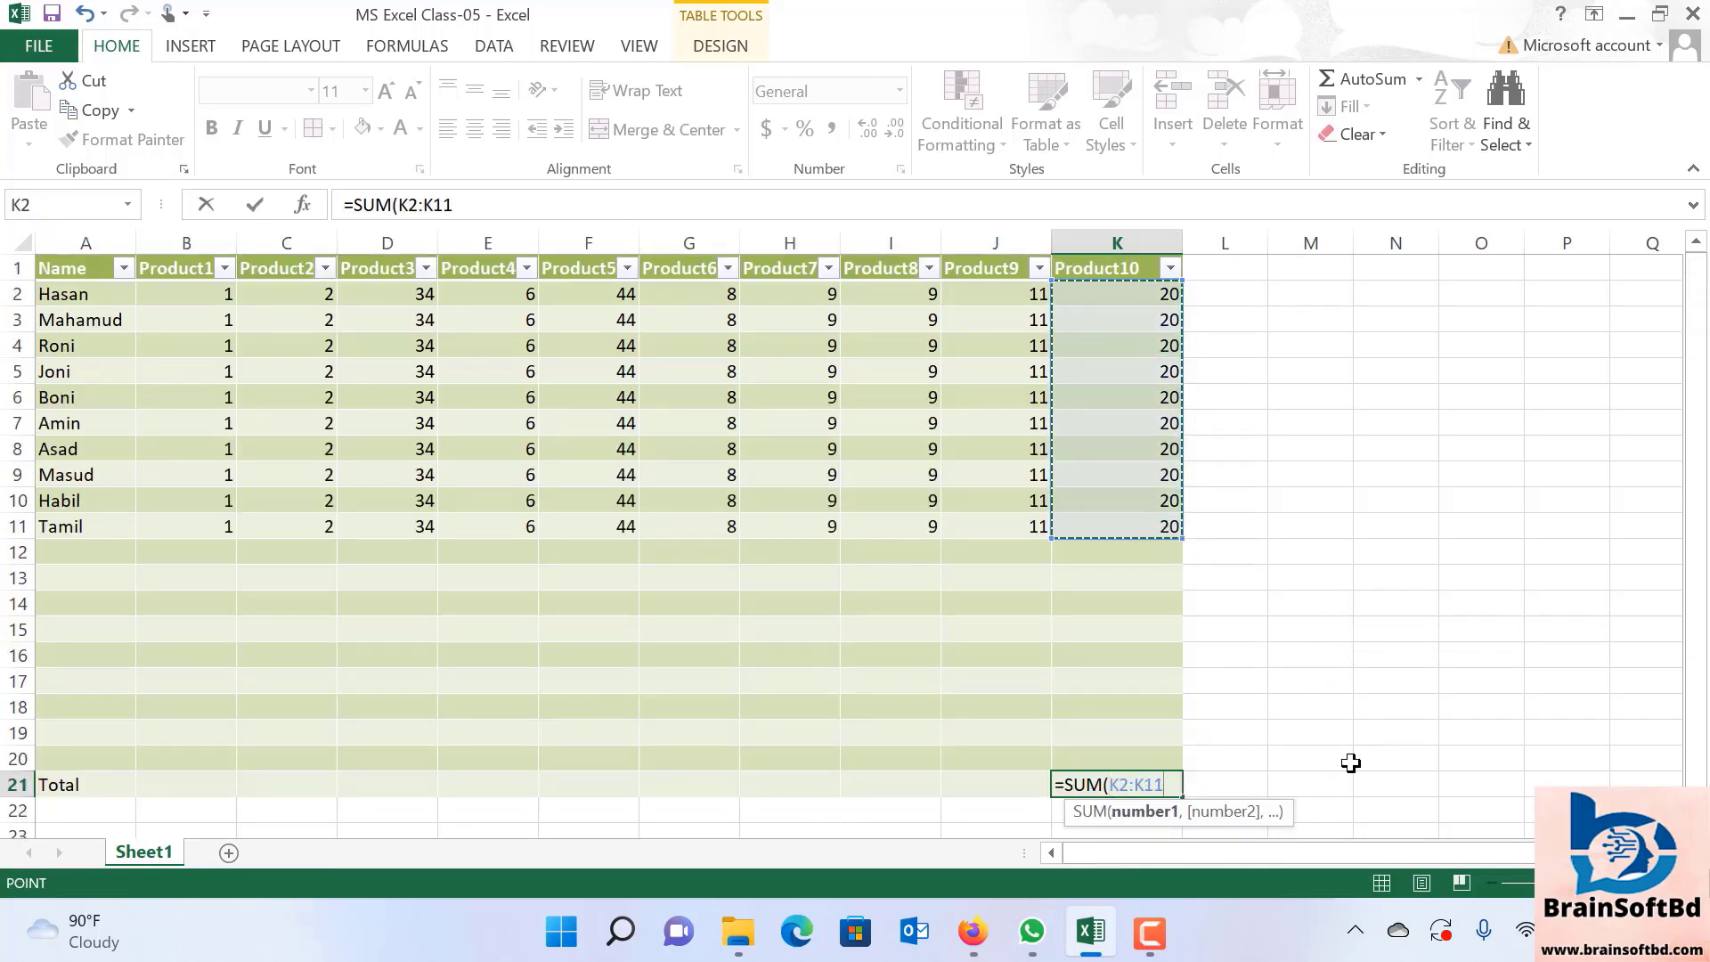
key("Return")
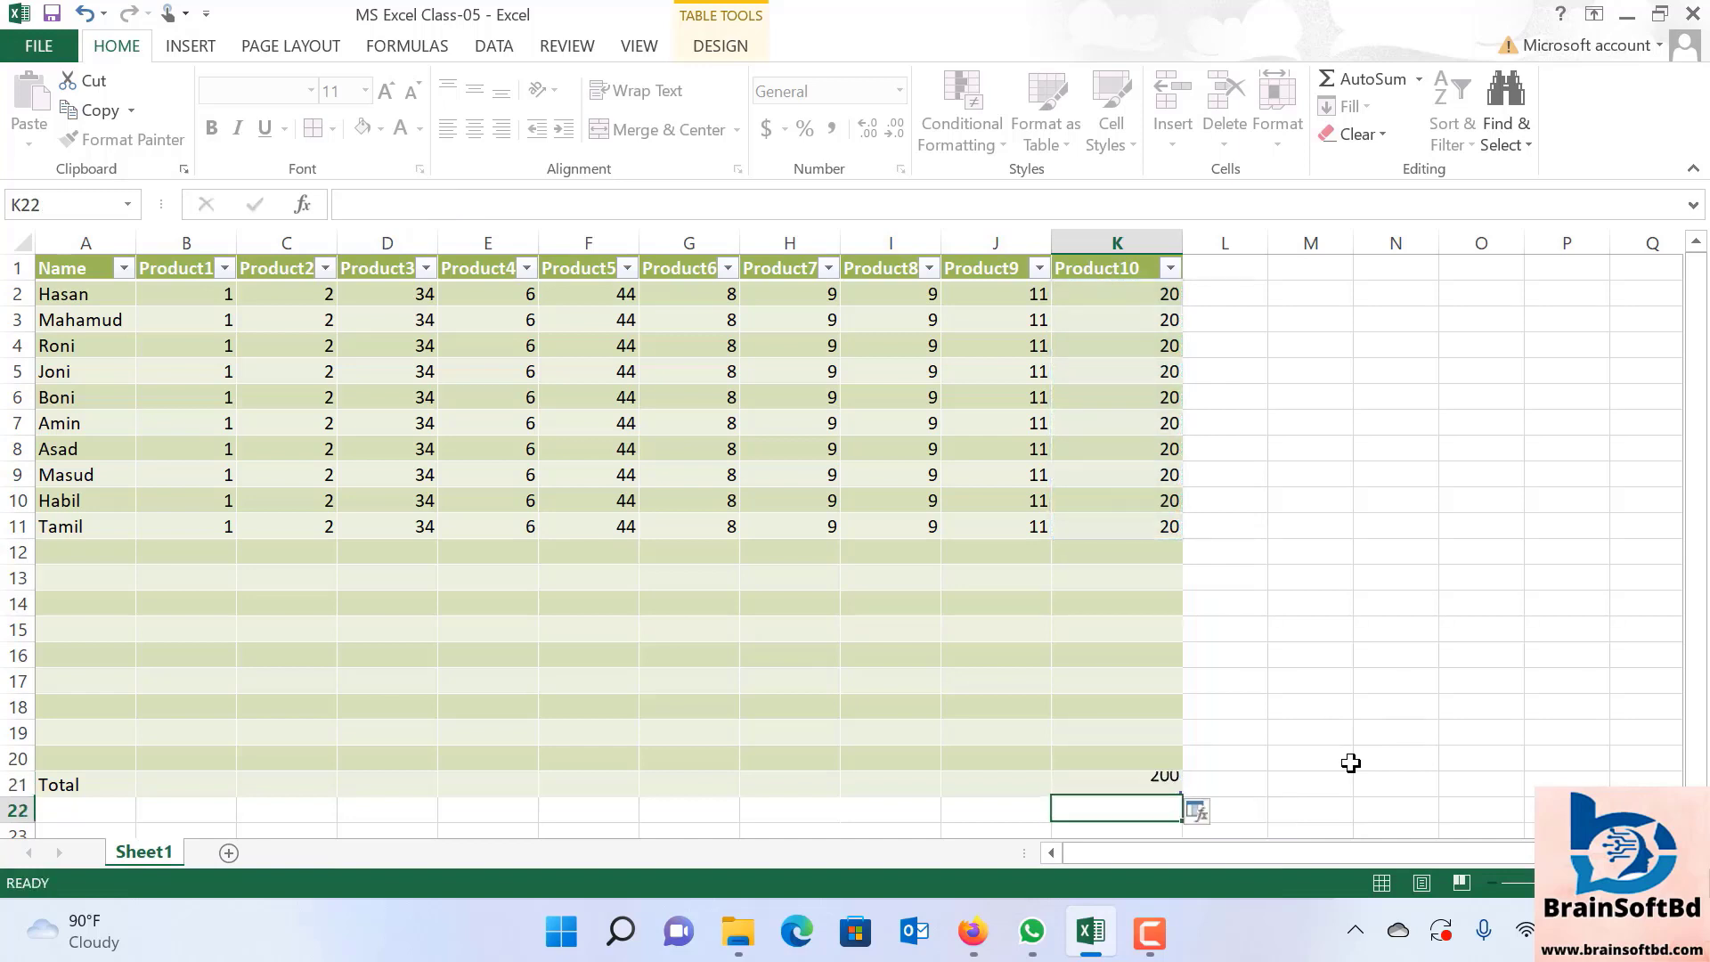
left_click(1433, 634)
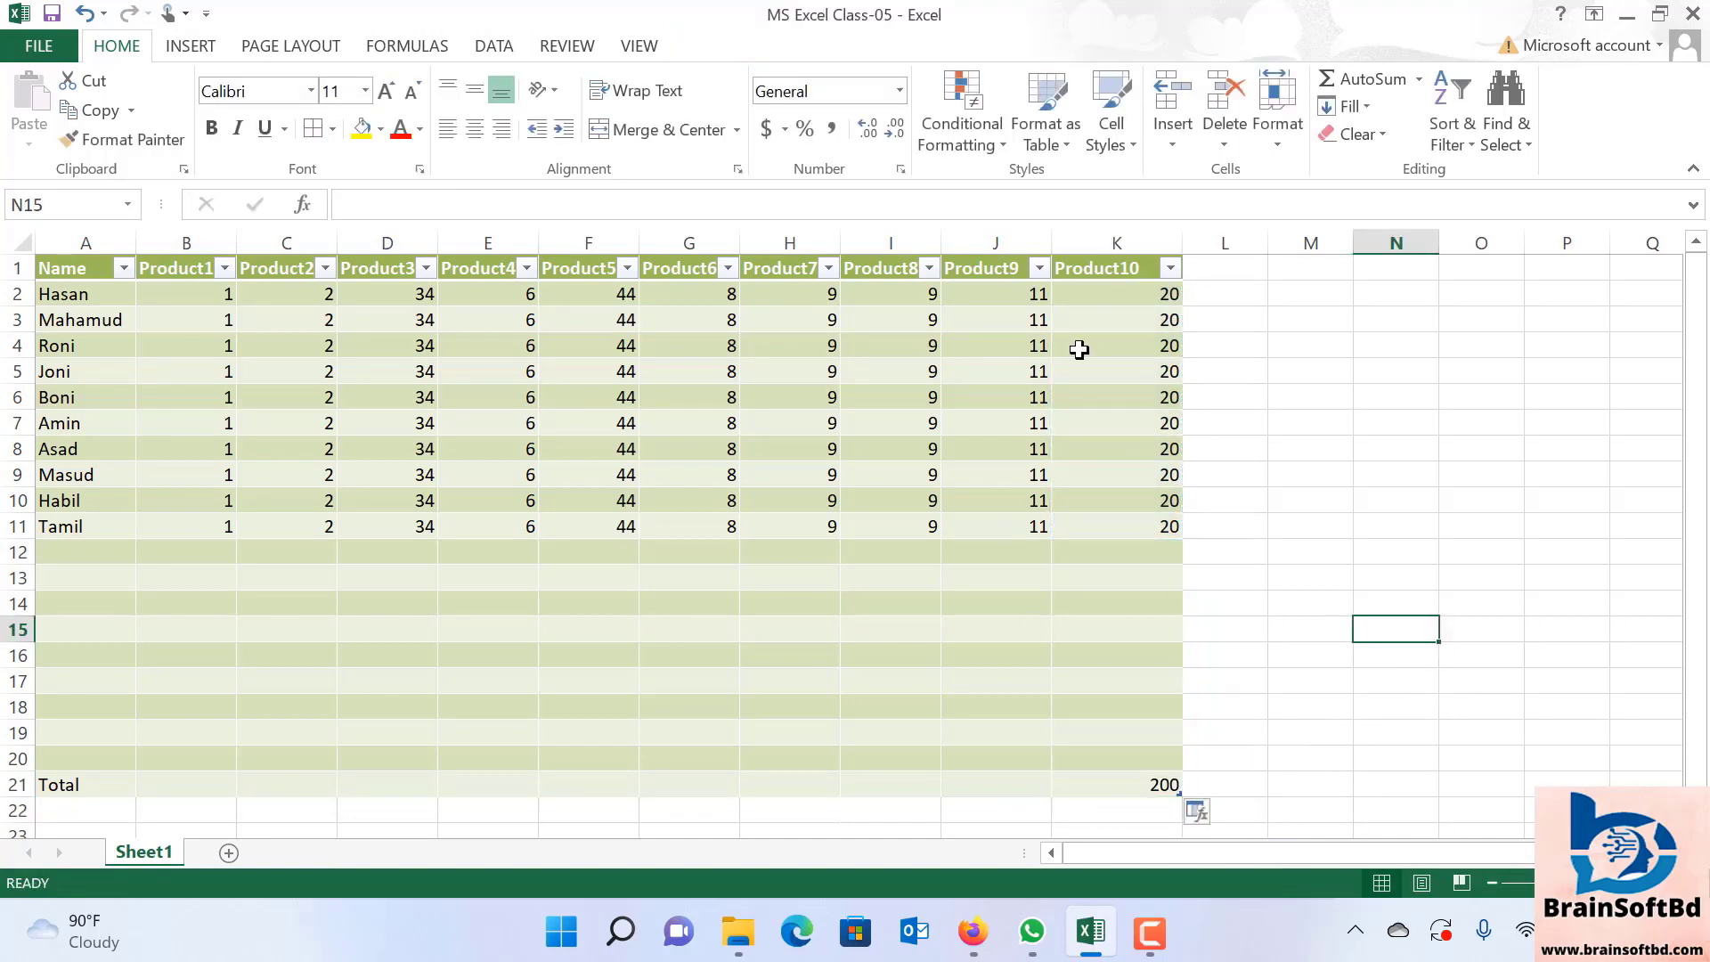
scroll(1065, 603, "down", 1)
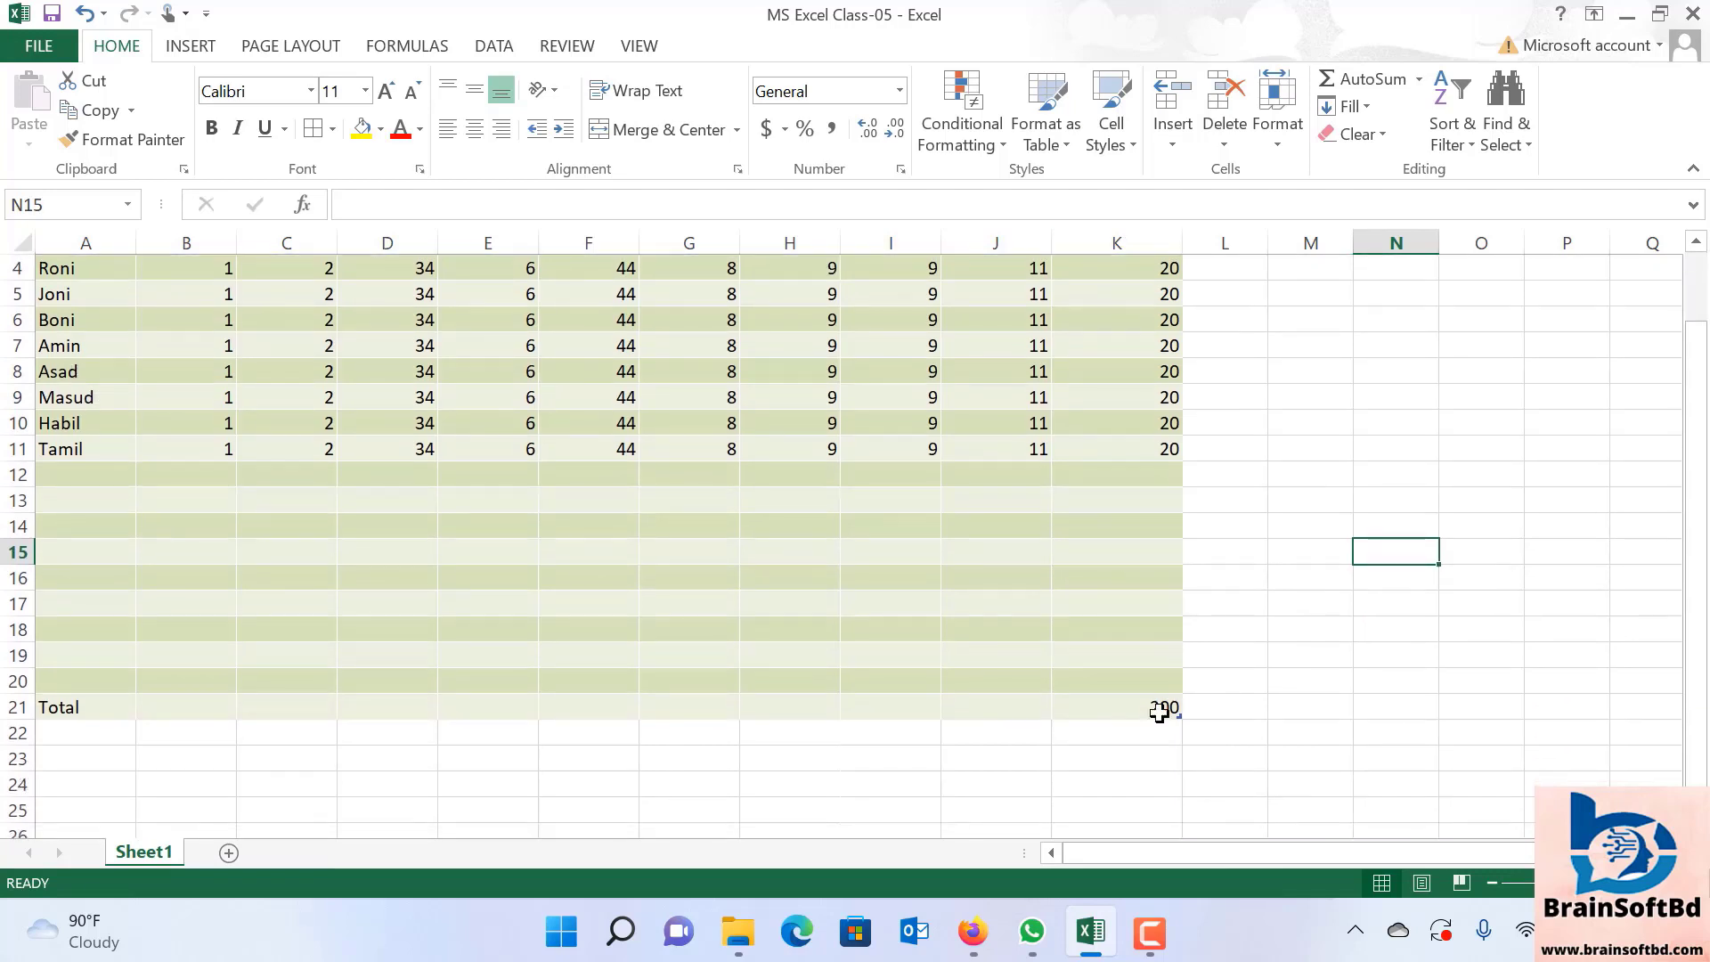
left_click(1118, 710)
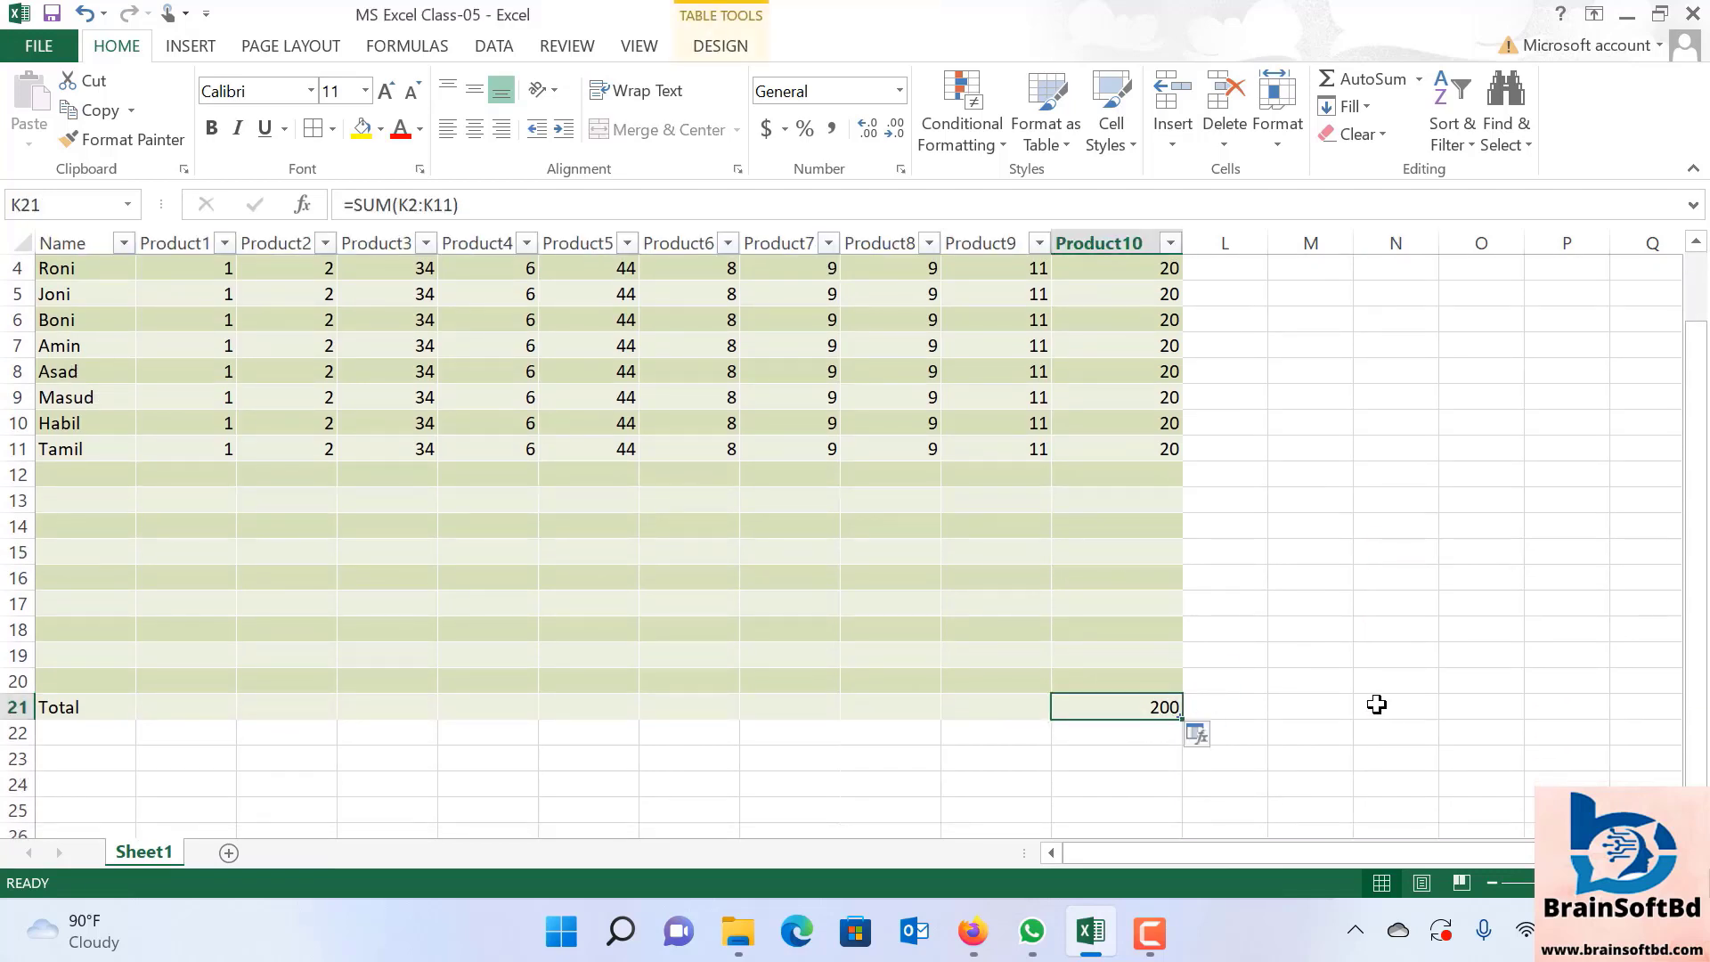
scroll(1377, 704, "up", 1)
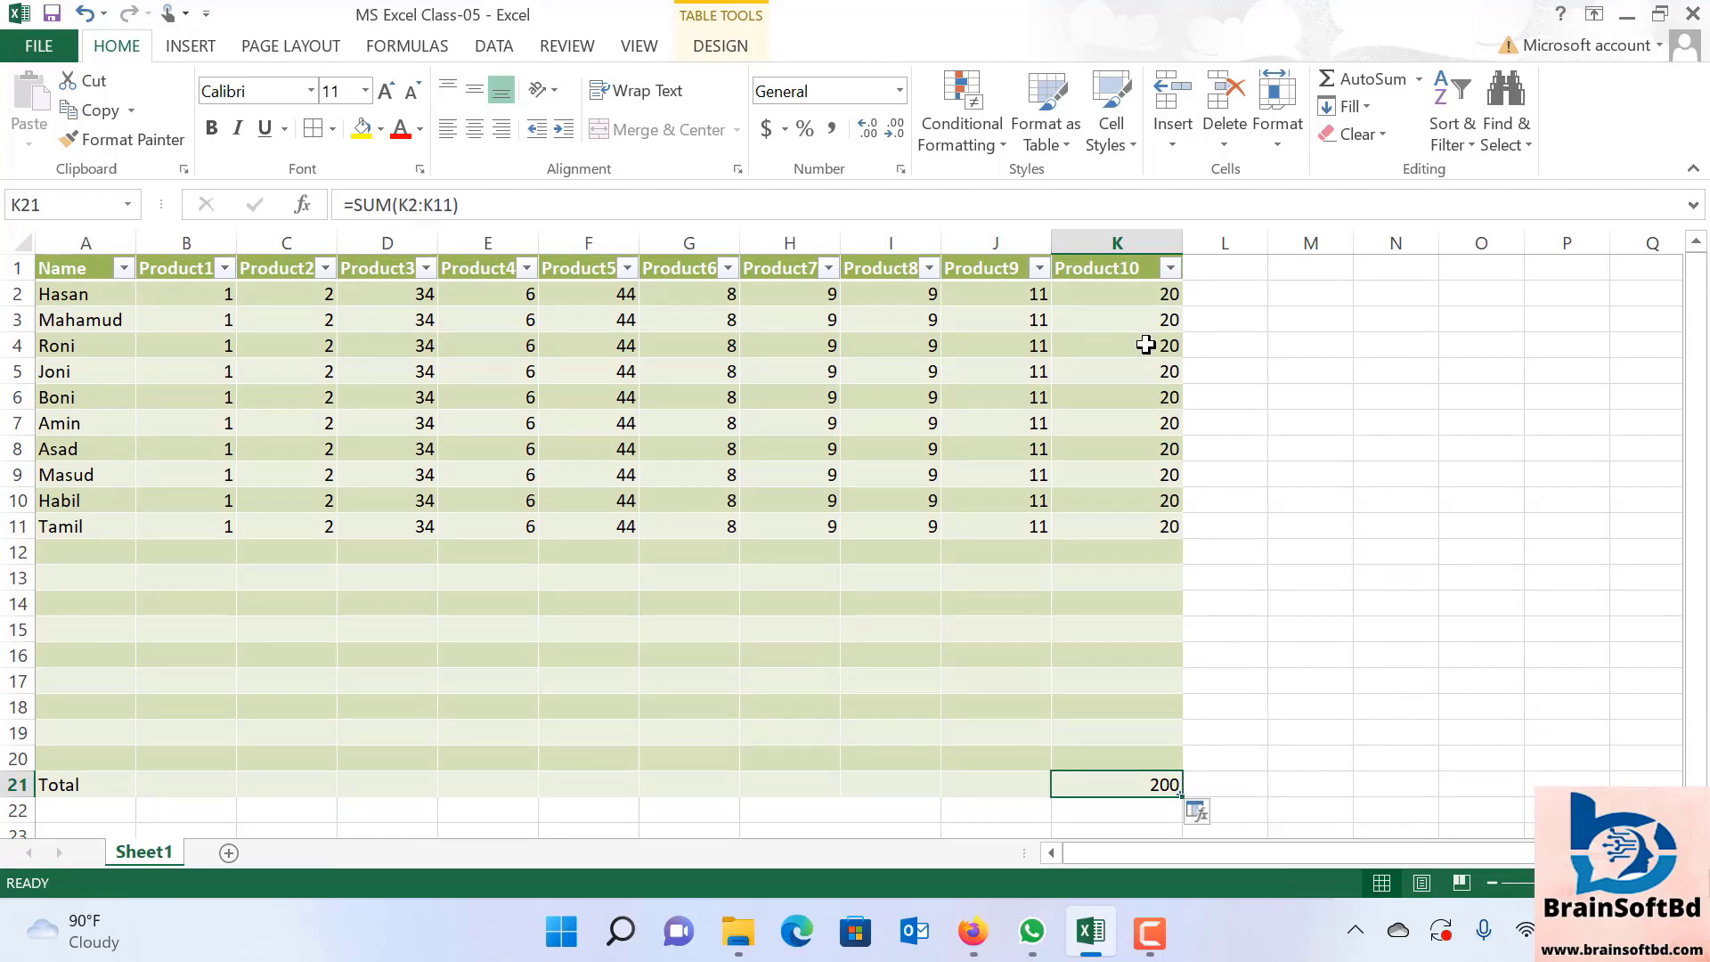
left_click(60, 301)
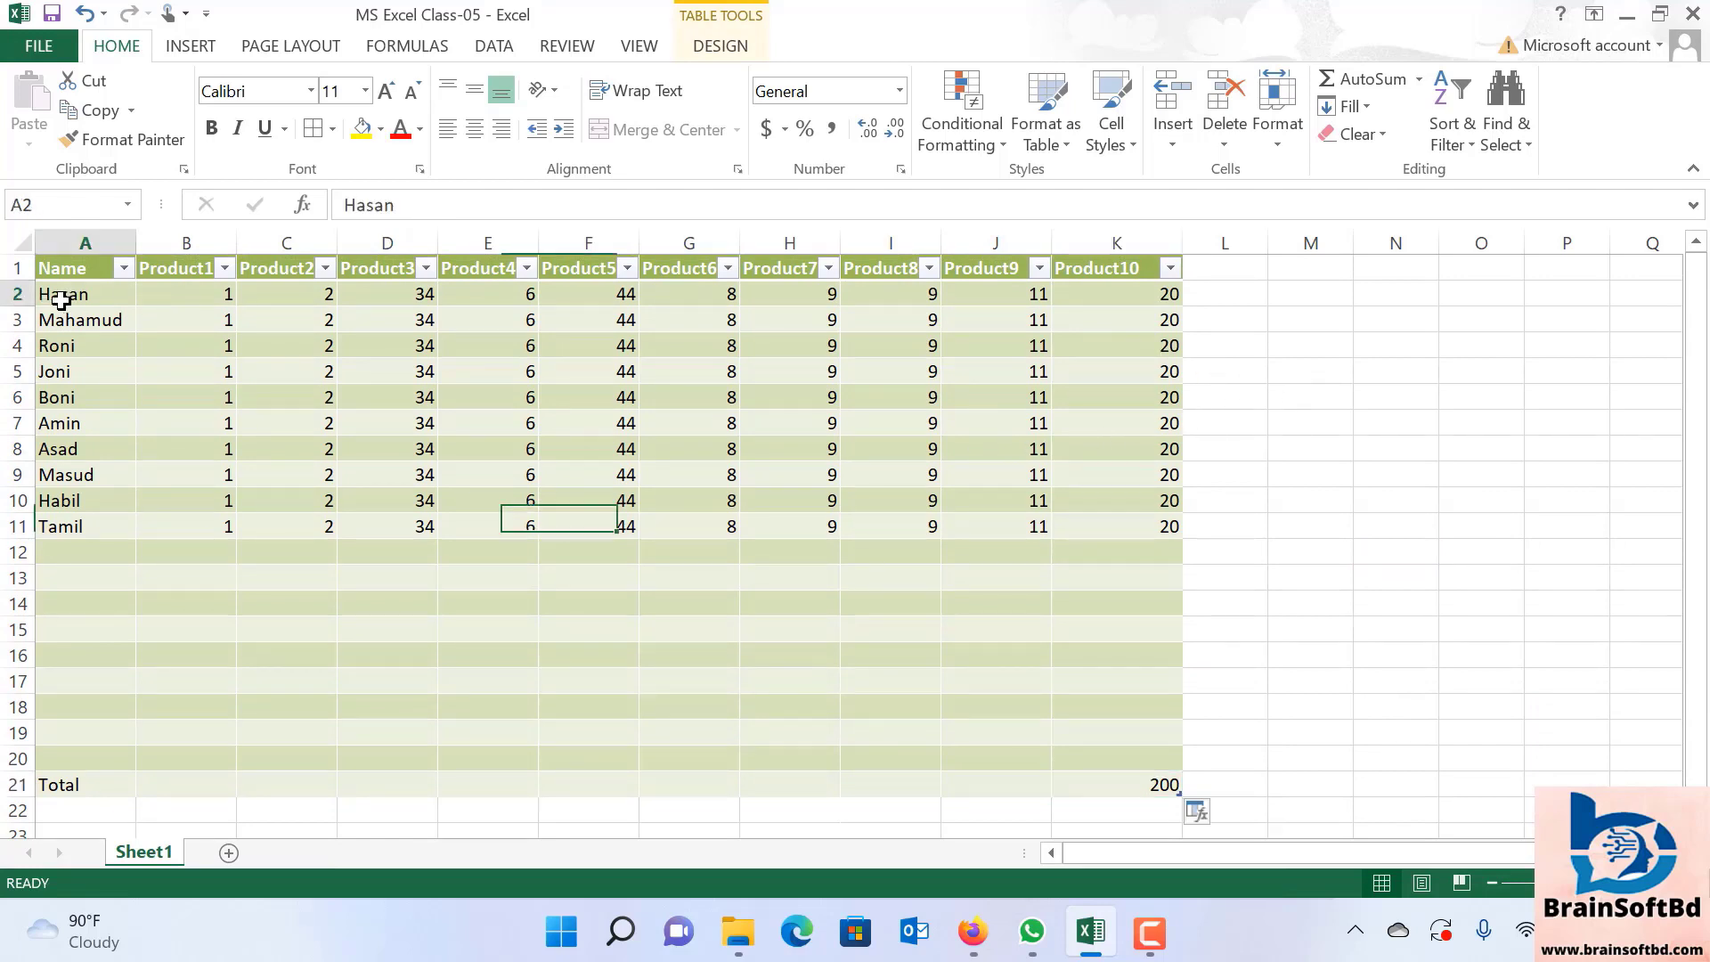
left_click(1238, 289)
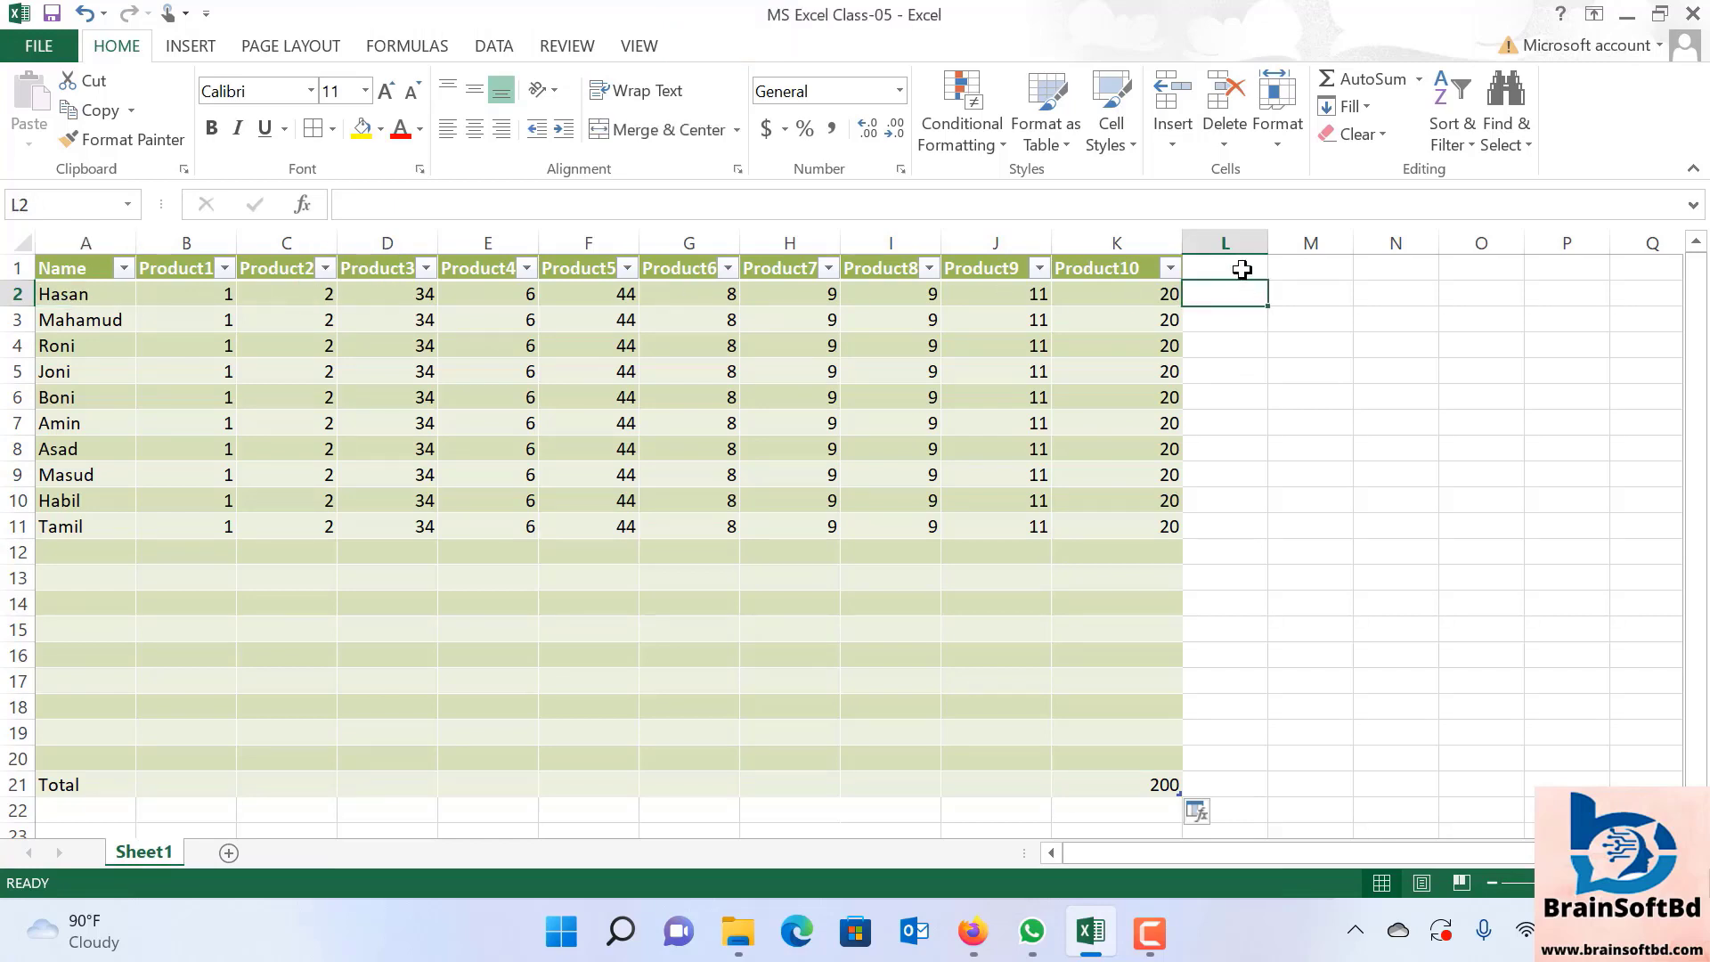
left_click(1242, 269)
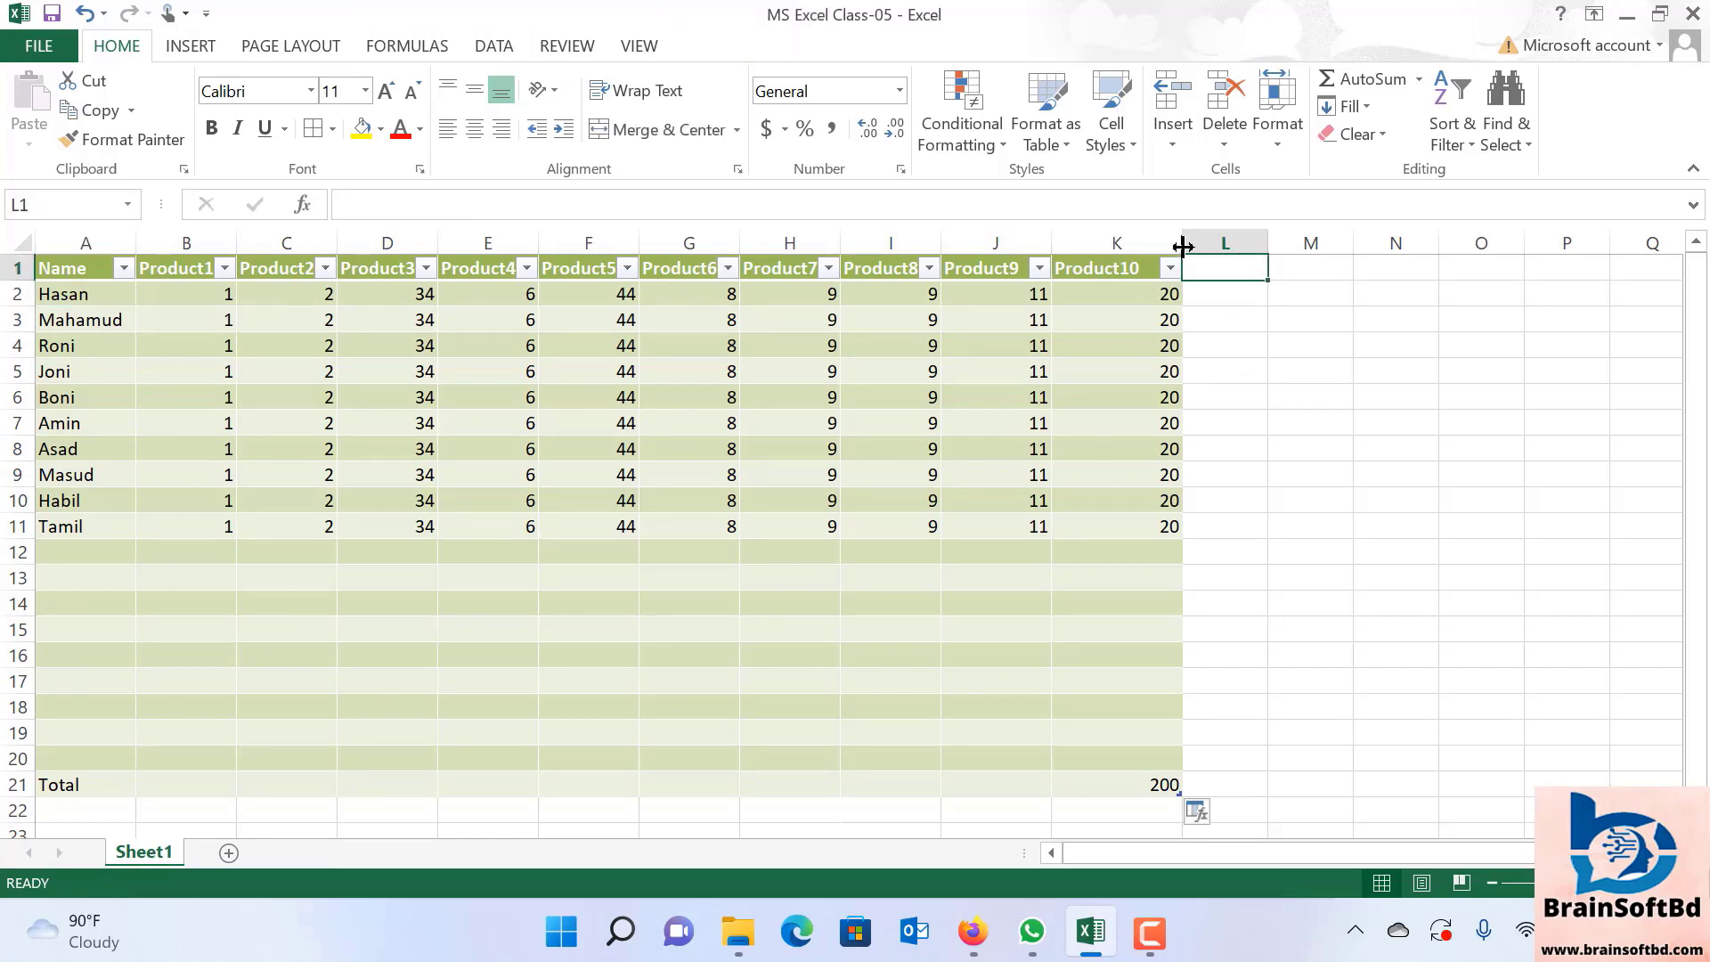
left_click(1177, 142)
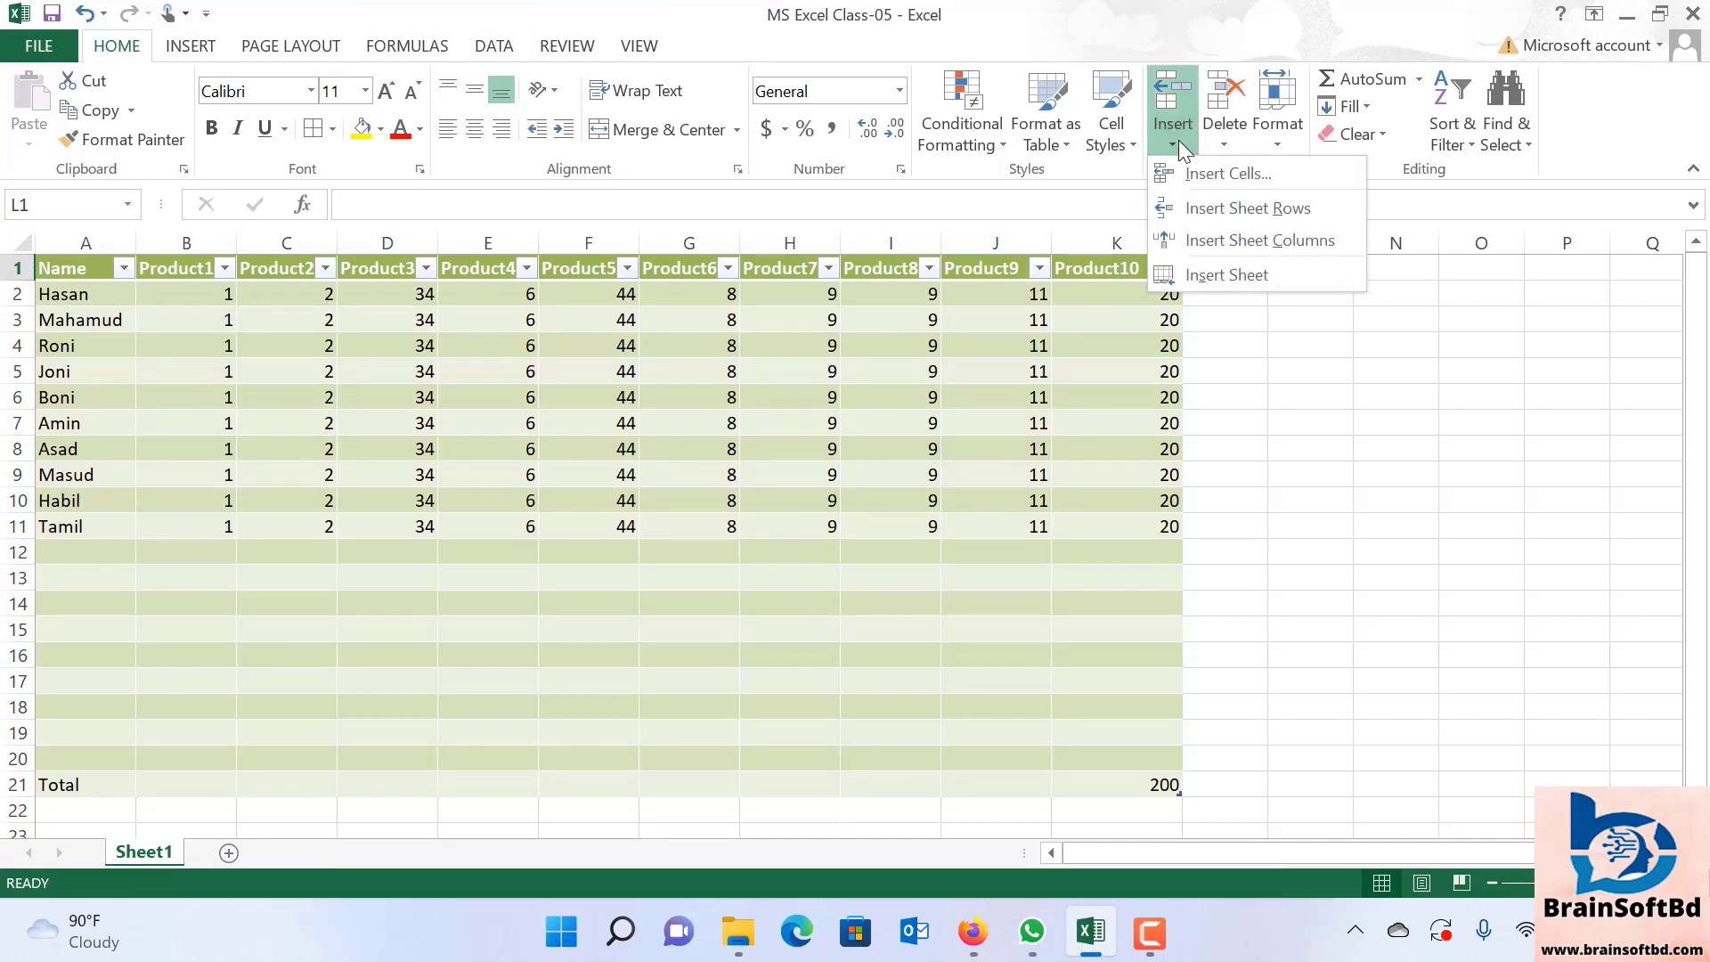
left_click(1223, 176)
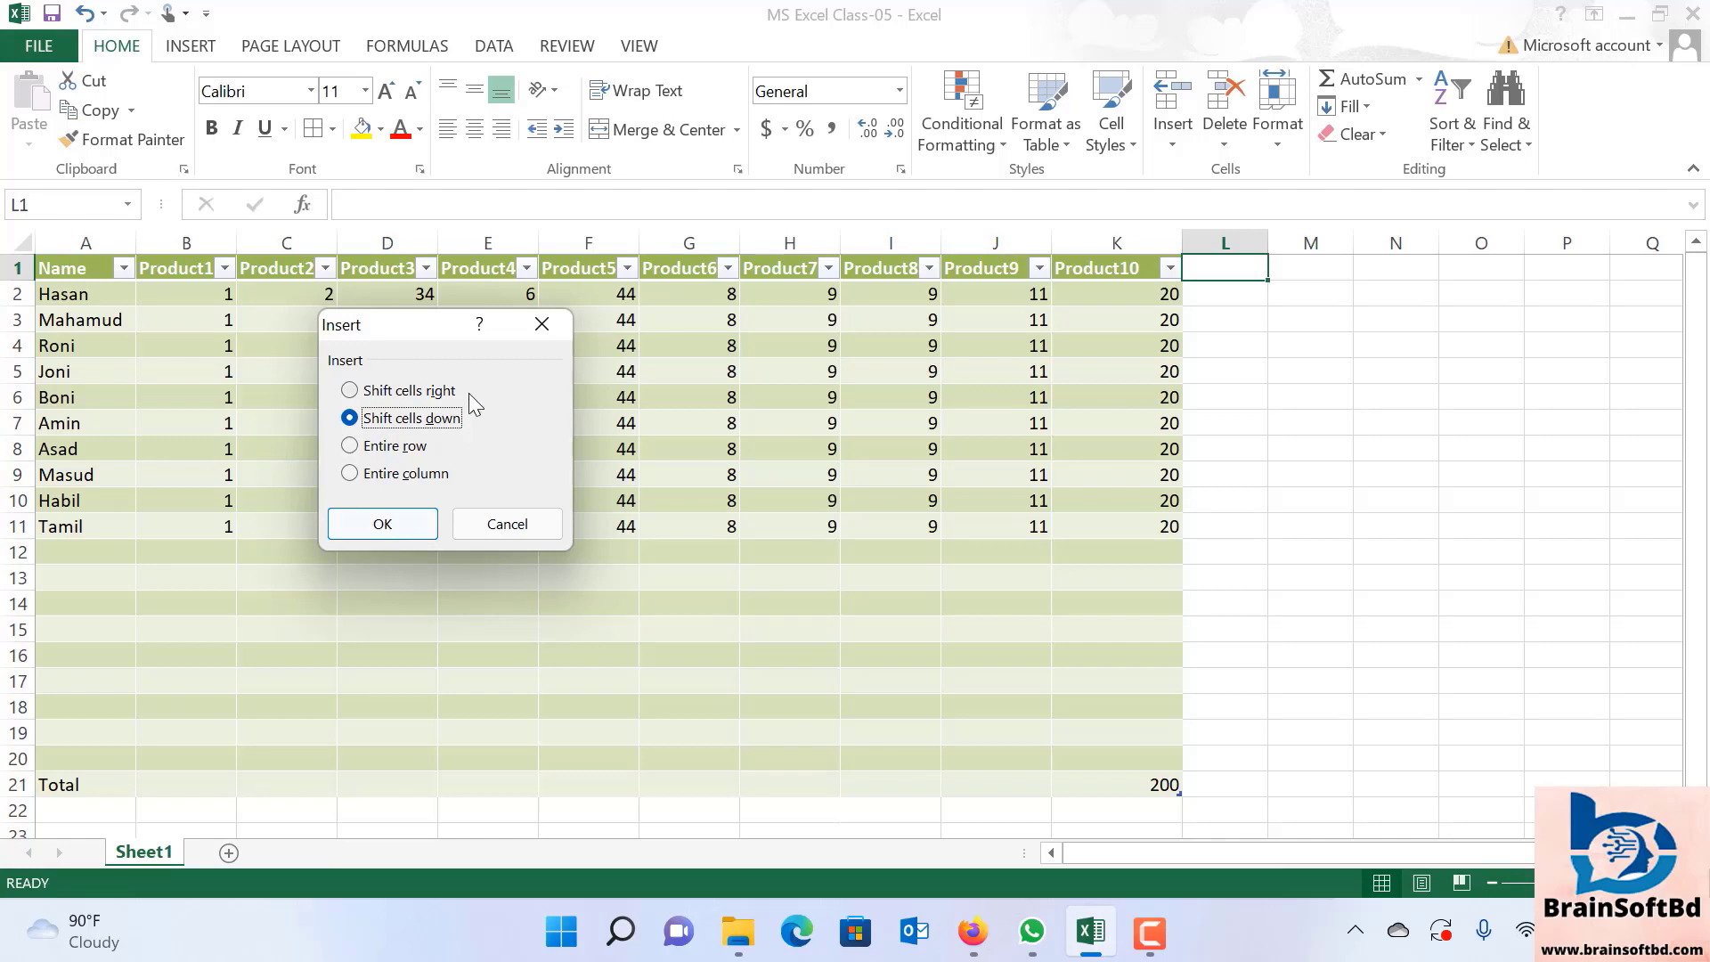
left_click(422, 398)
left_click(392, 523)
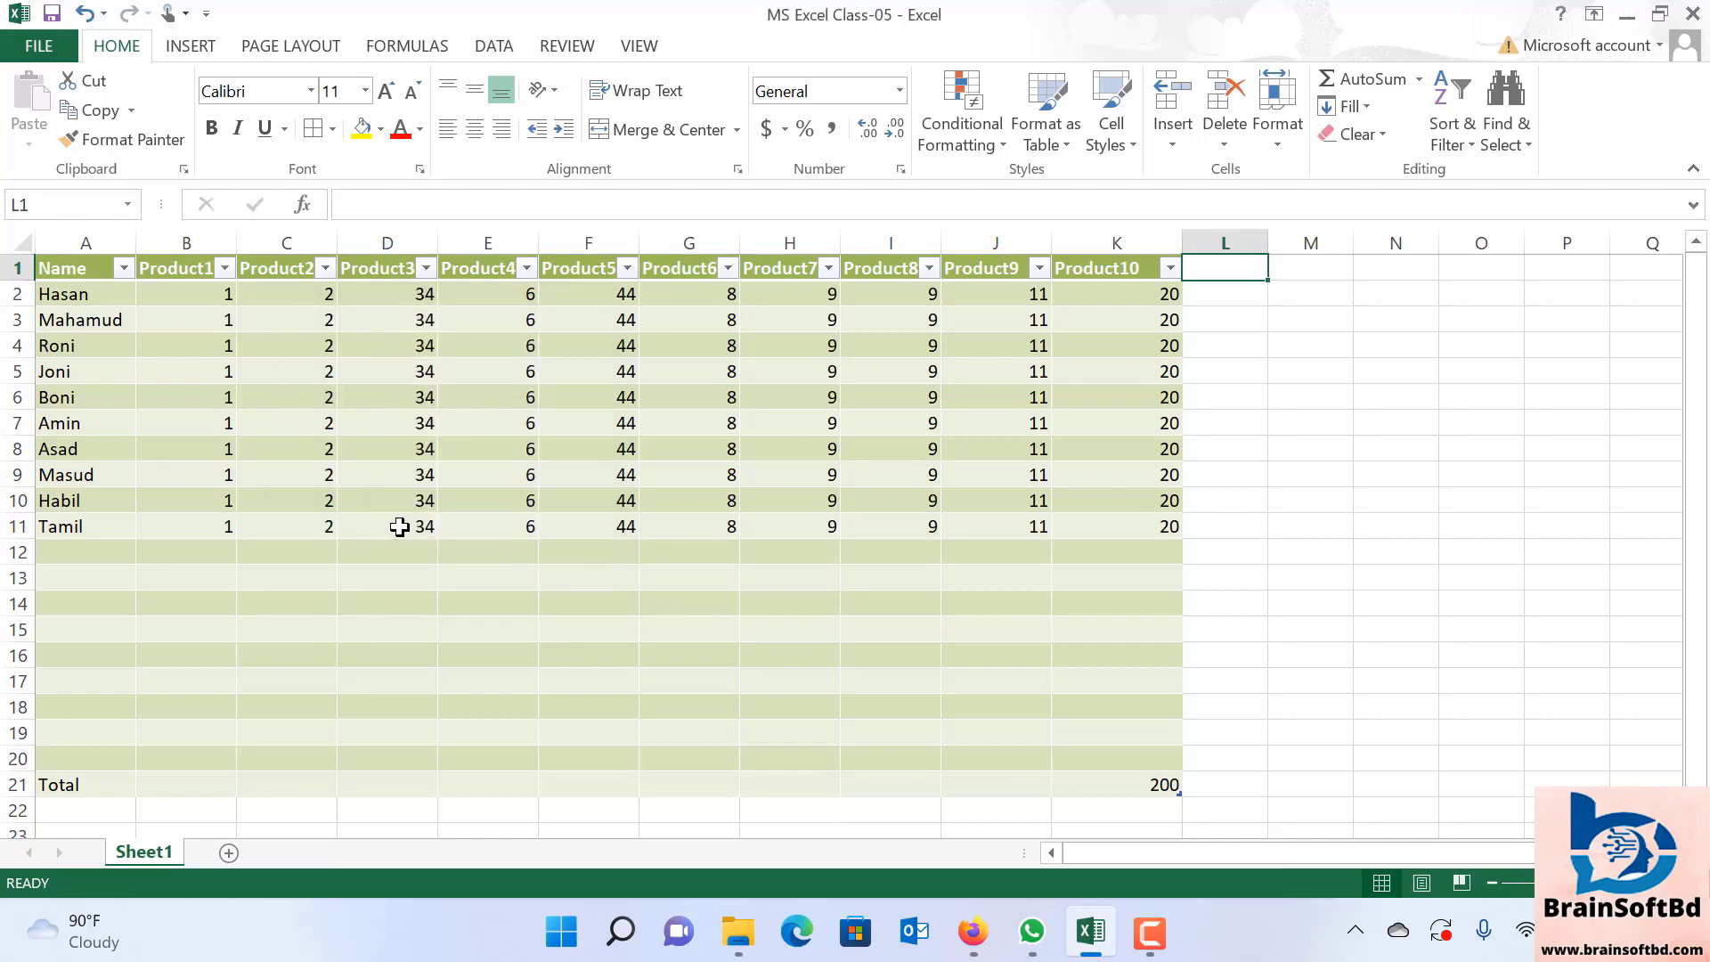
left_click(1333, 399)
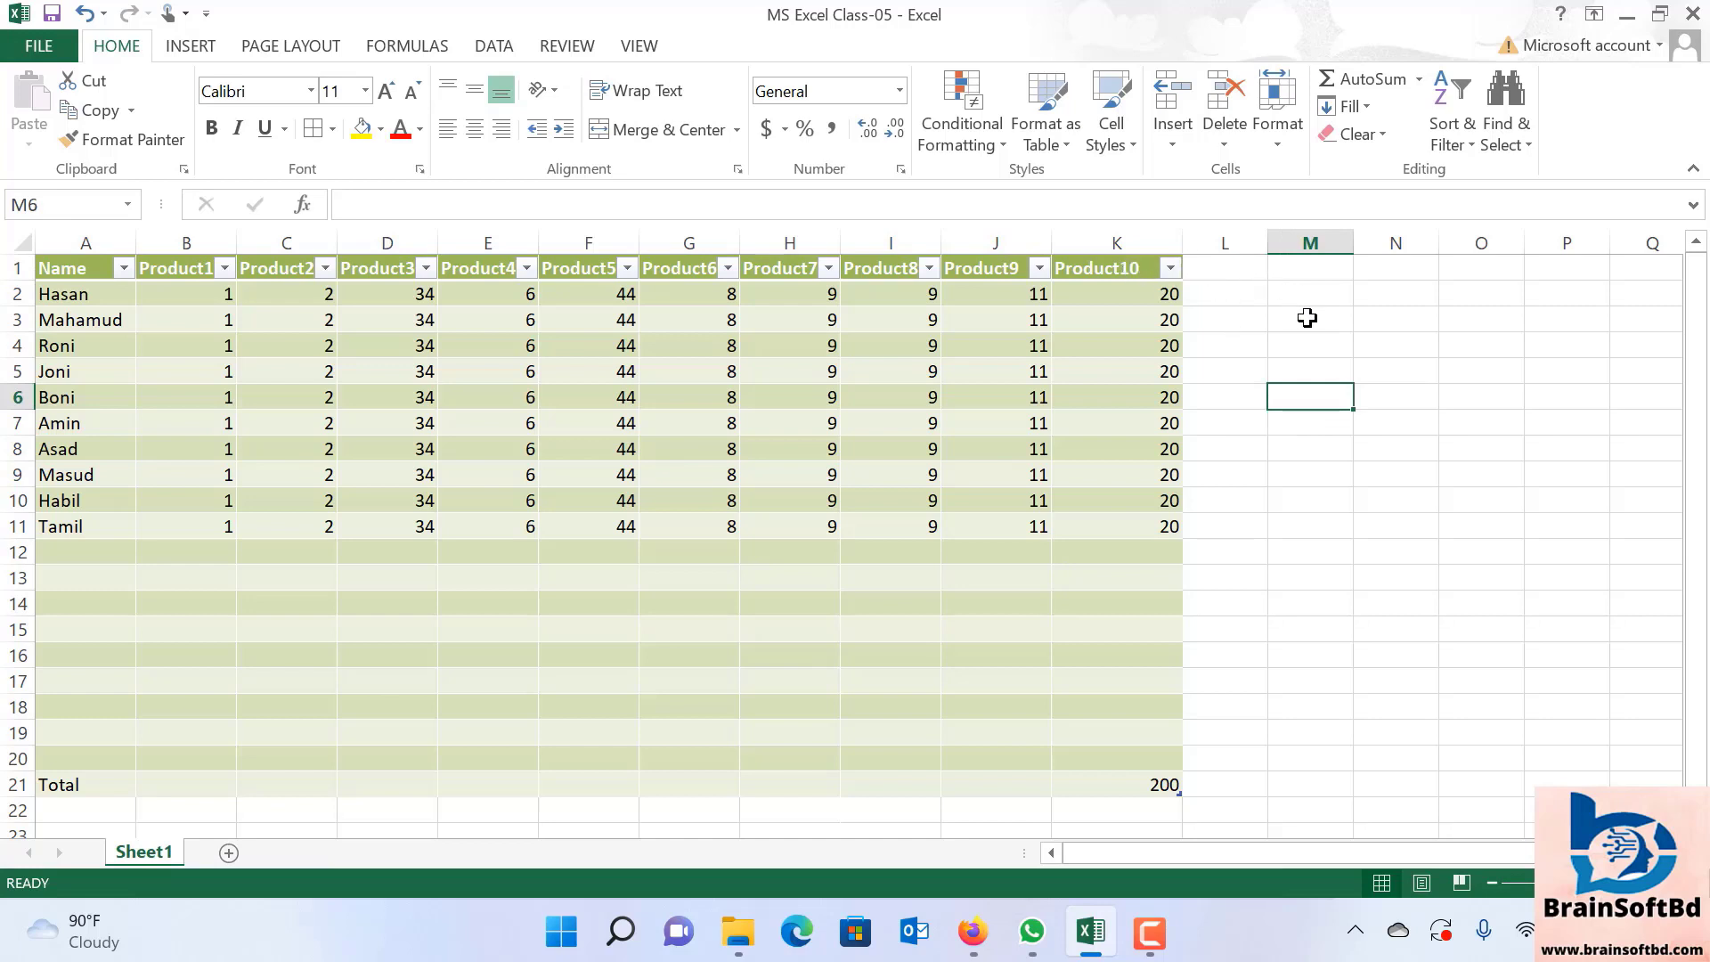
left_click(1367, 726)
key("F9")
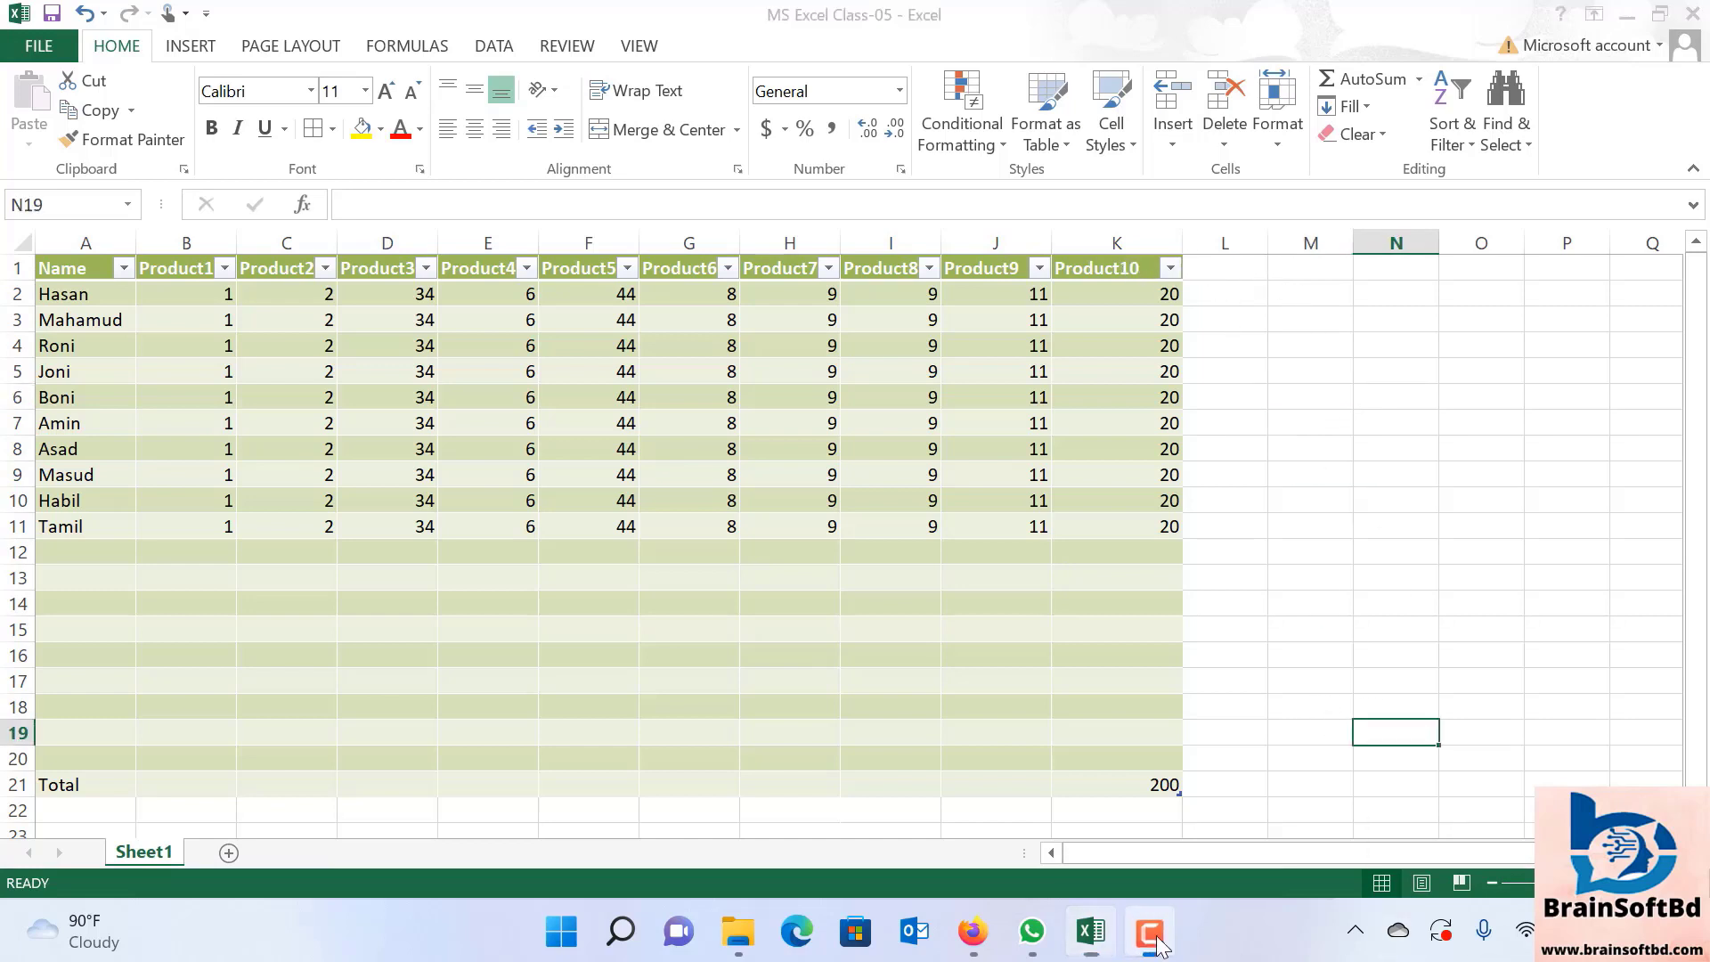
left_click(1356, 552)
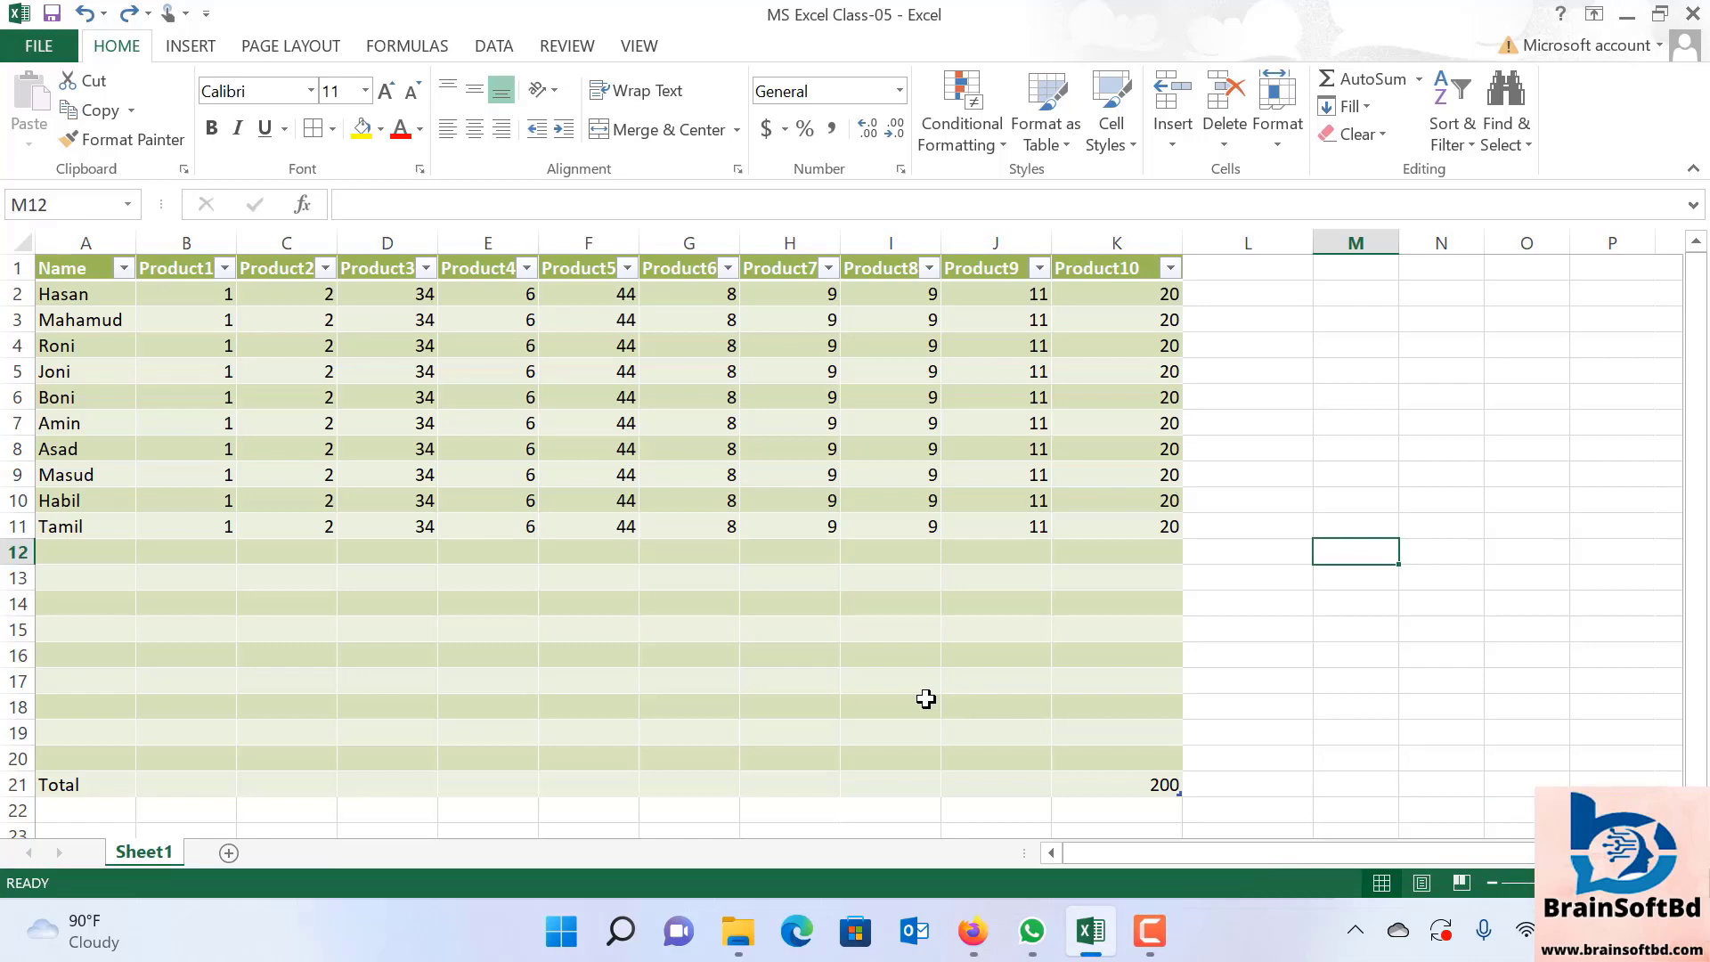
left_click_drag(1099, 305, 1156, 526)
left_click(1097, 787)
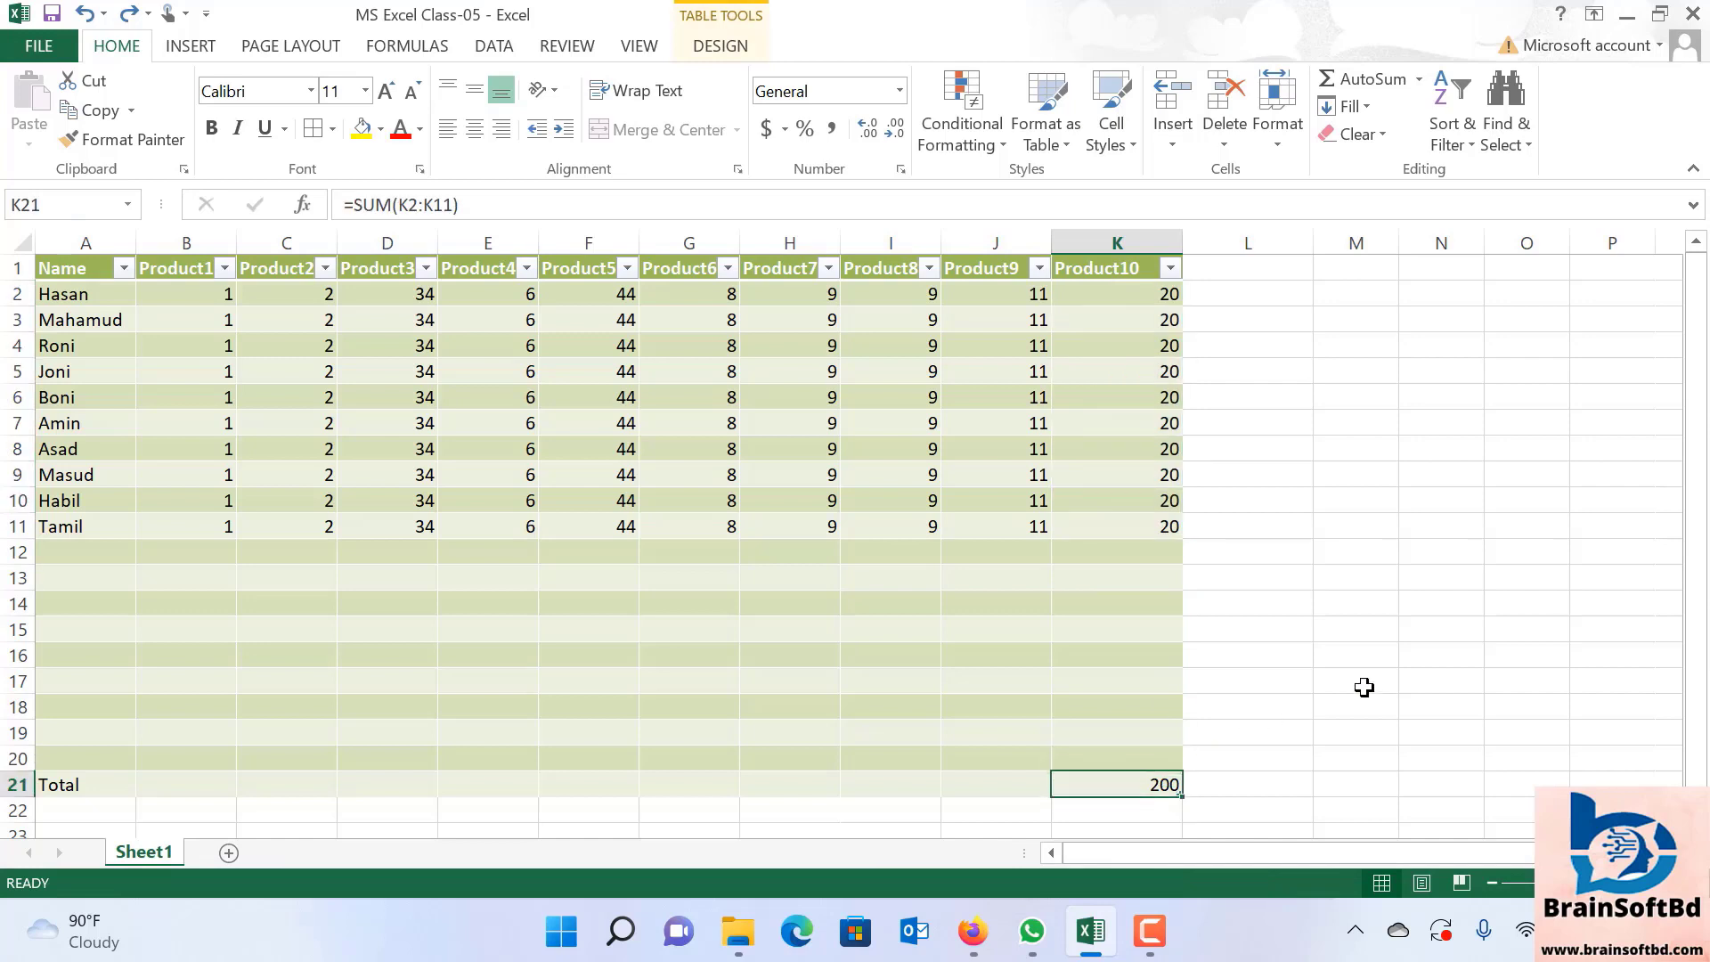
left_click(1363, 686)
left_click_drag(88, 297, 118, 526)
left_click(413, 472)
left_click(228, 326)
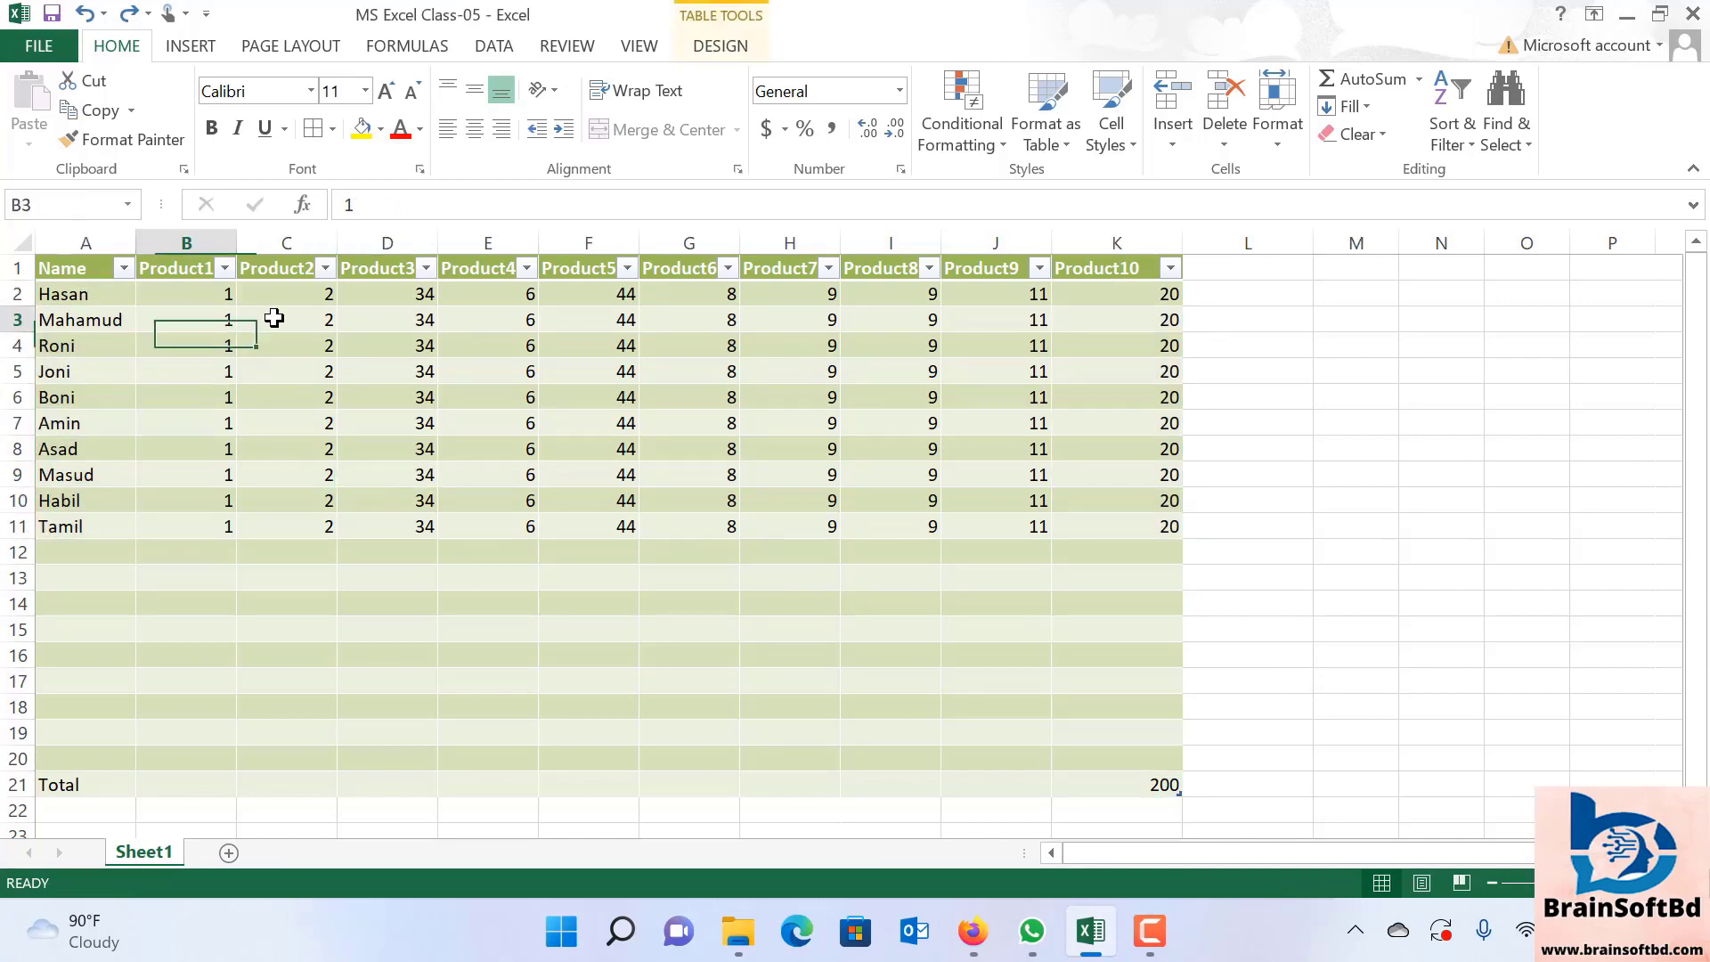
left_click_drag(273, 318, 1171, 427)
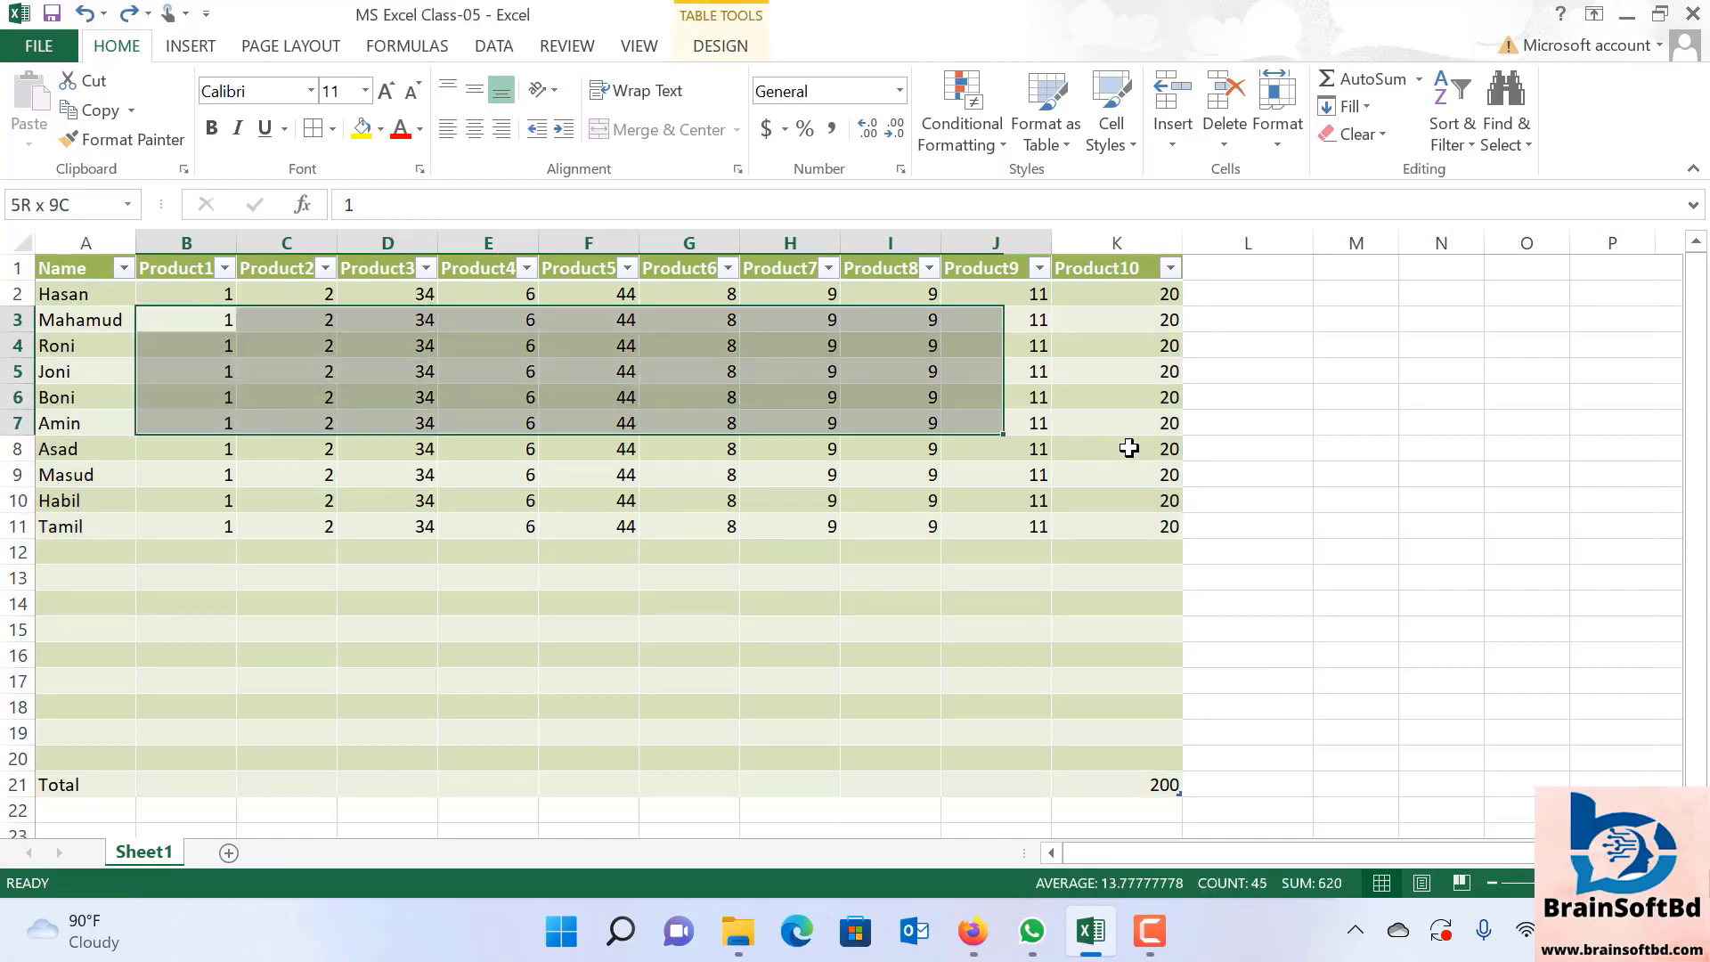
left_click(1239, 293)
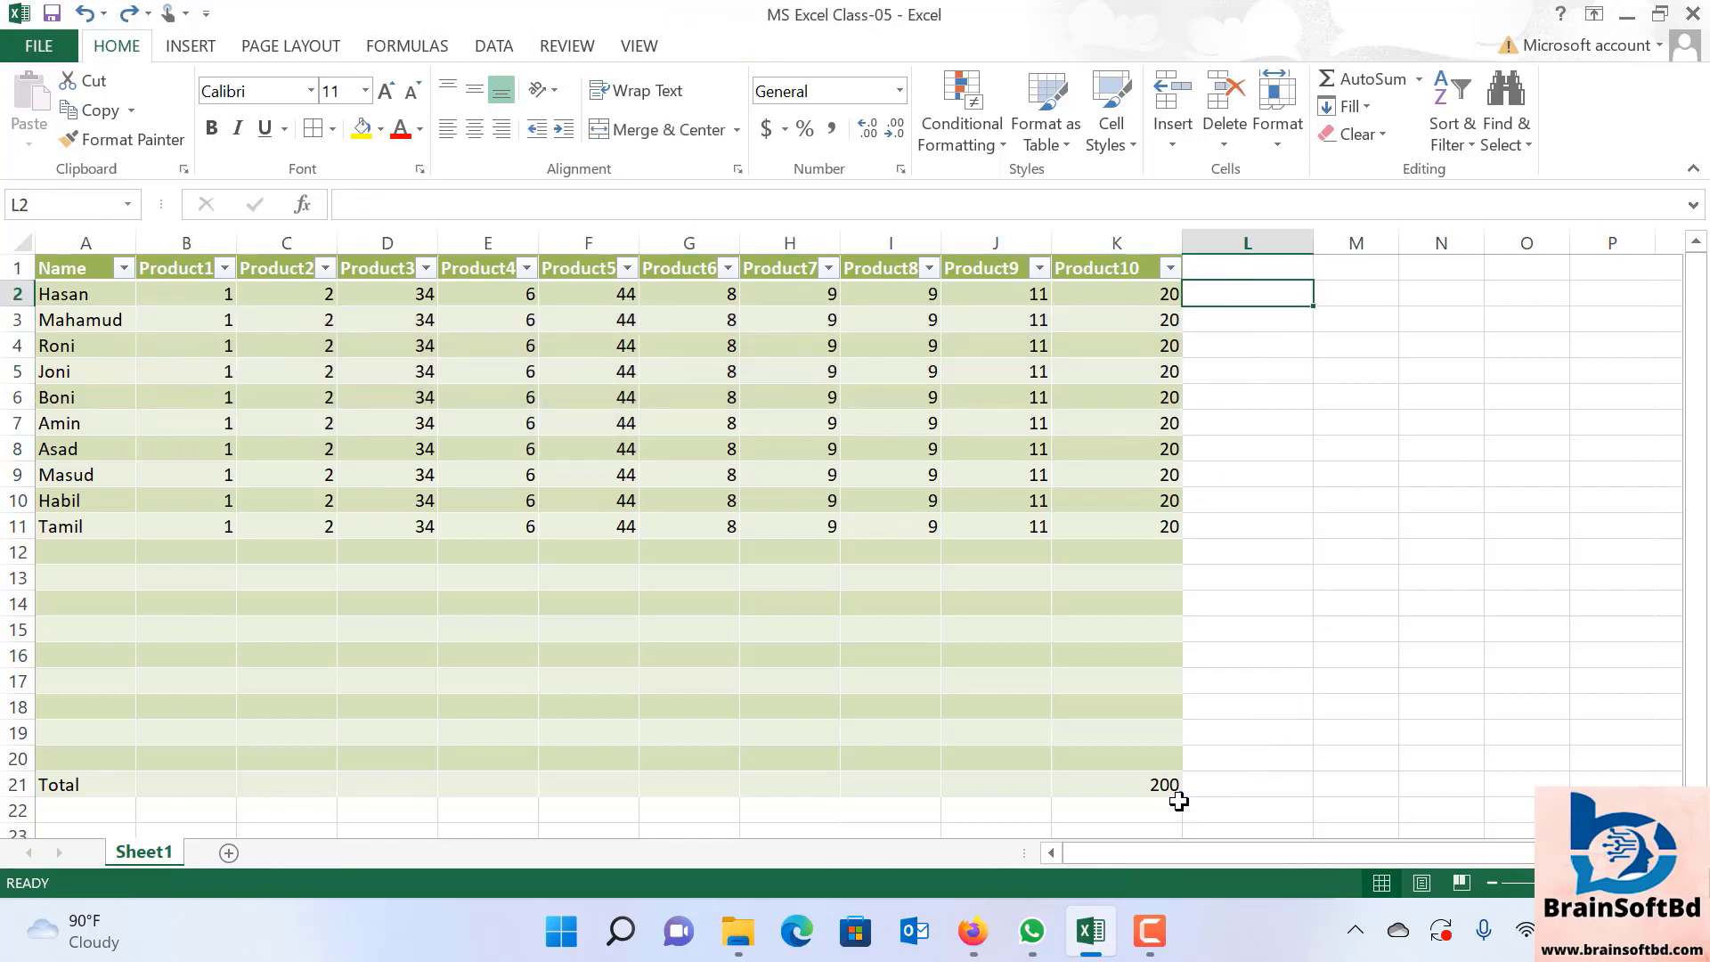
scroll(1321, 634, "down", 1)
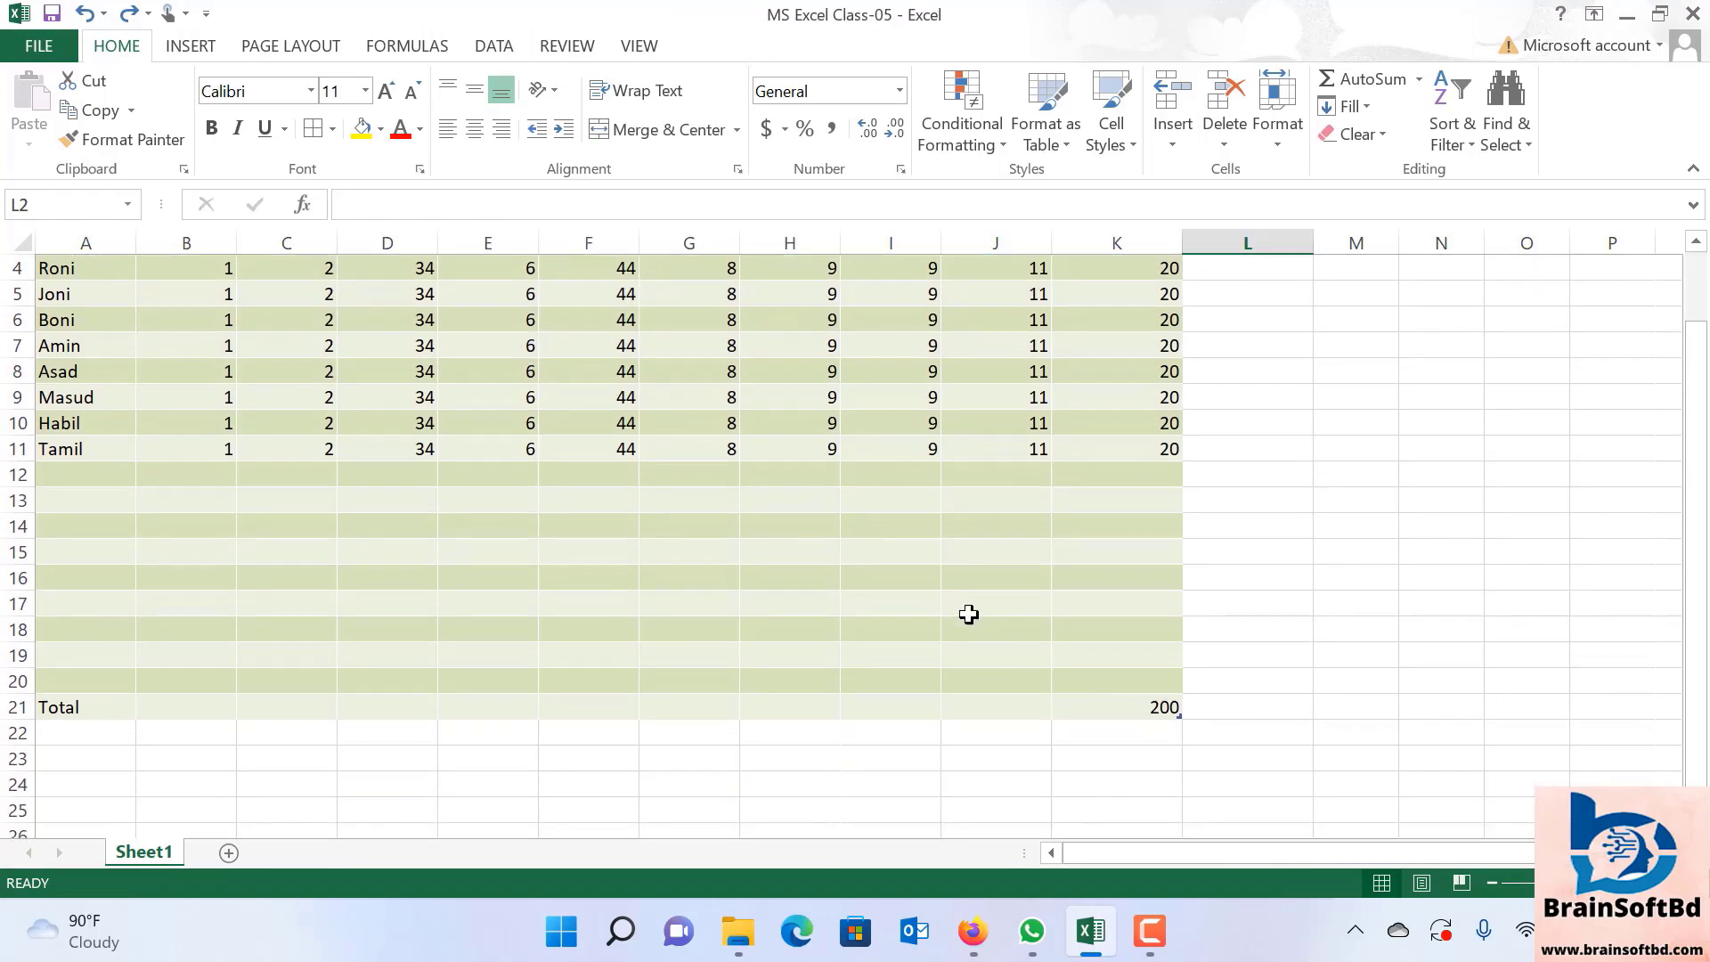
left_click(257, 714)
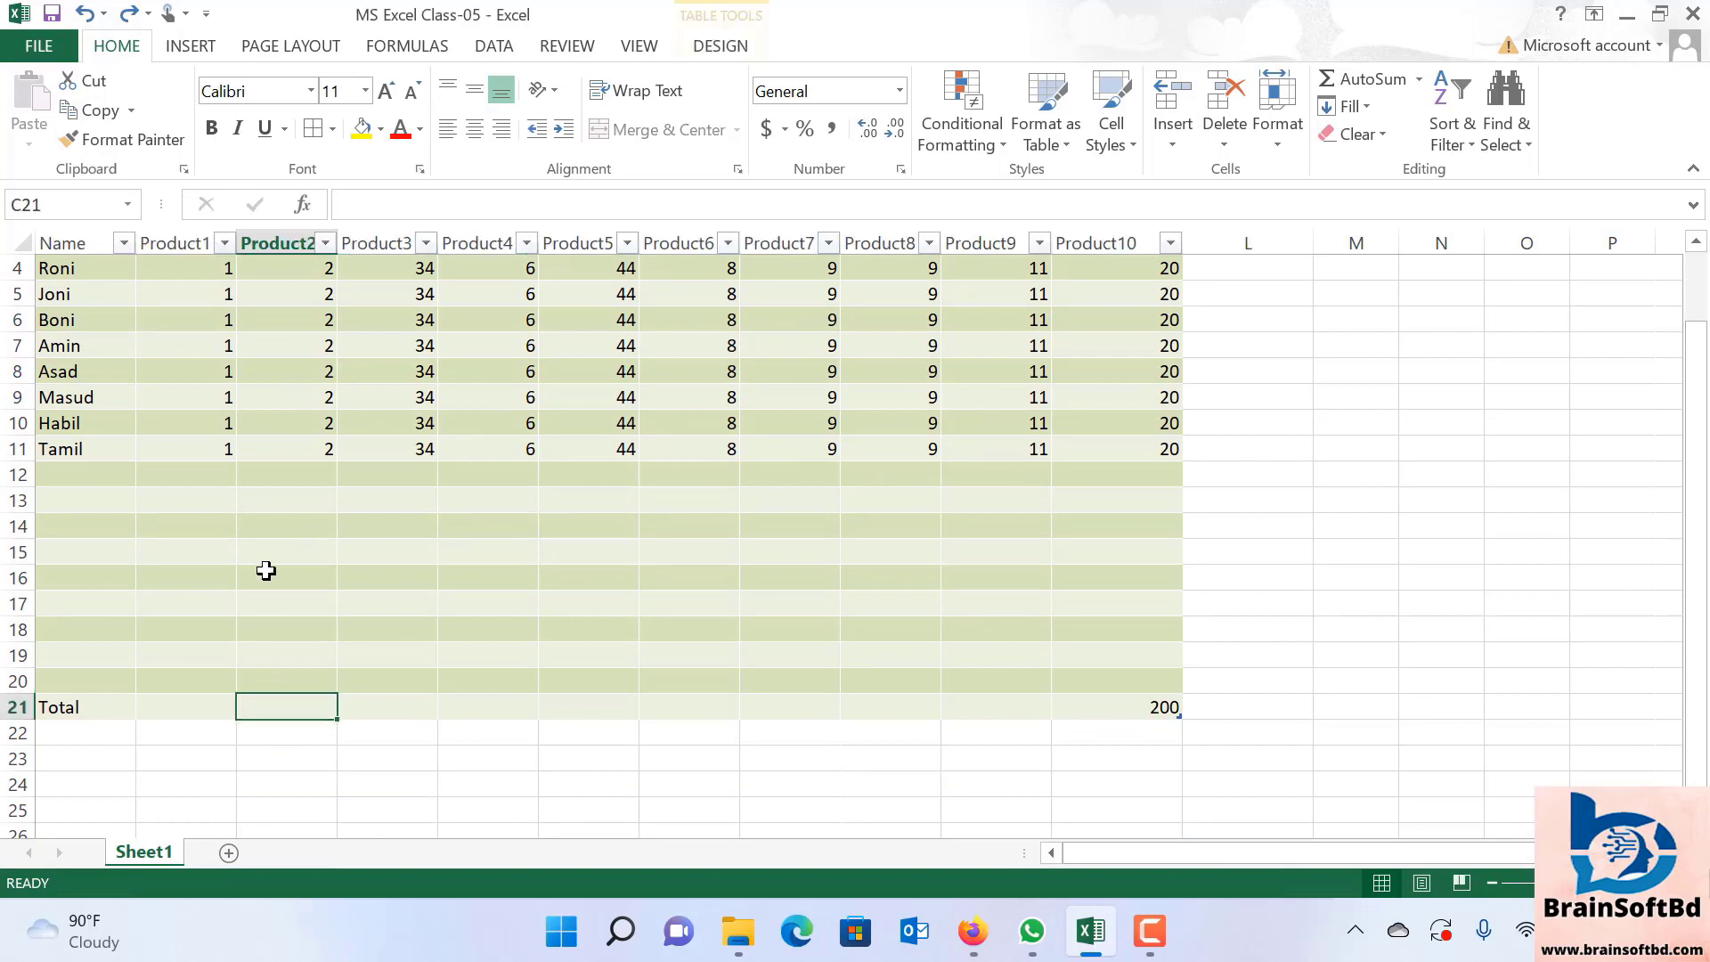
scroll(638, 756, "up", 1)
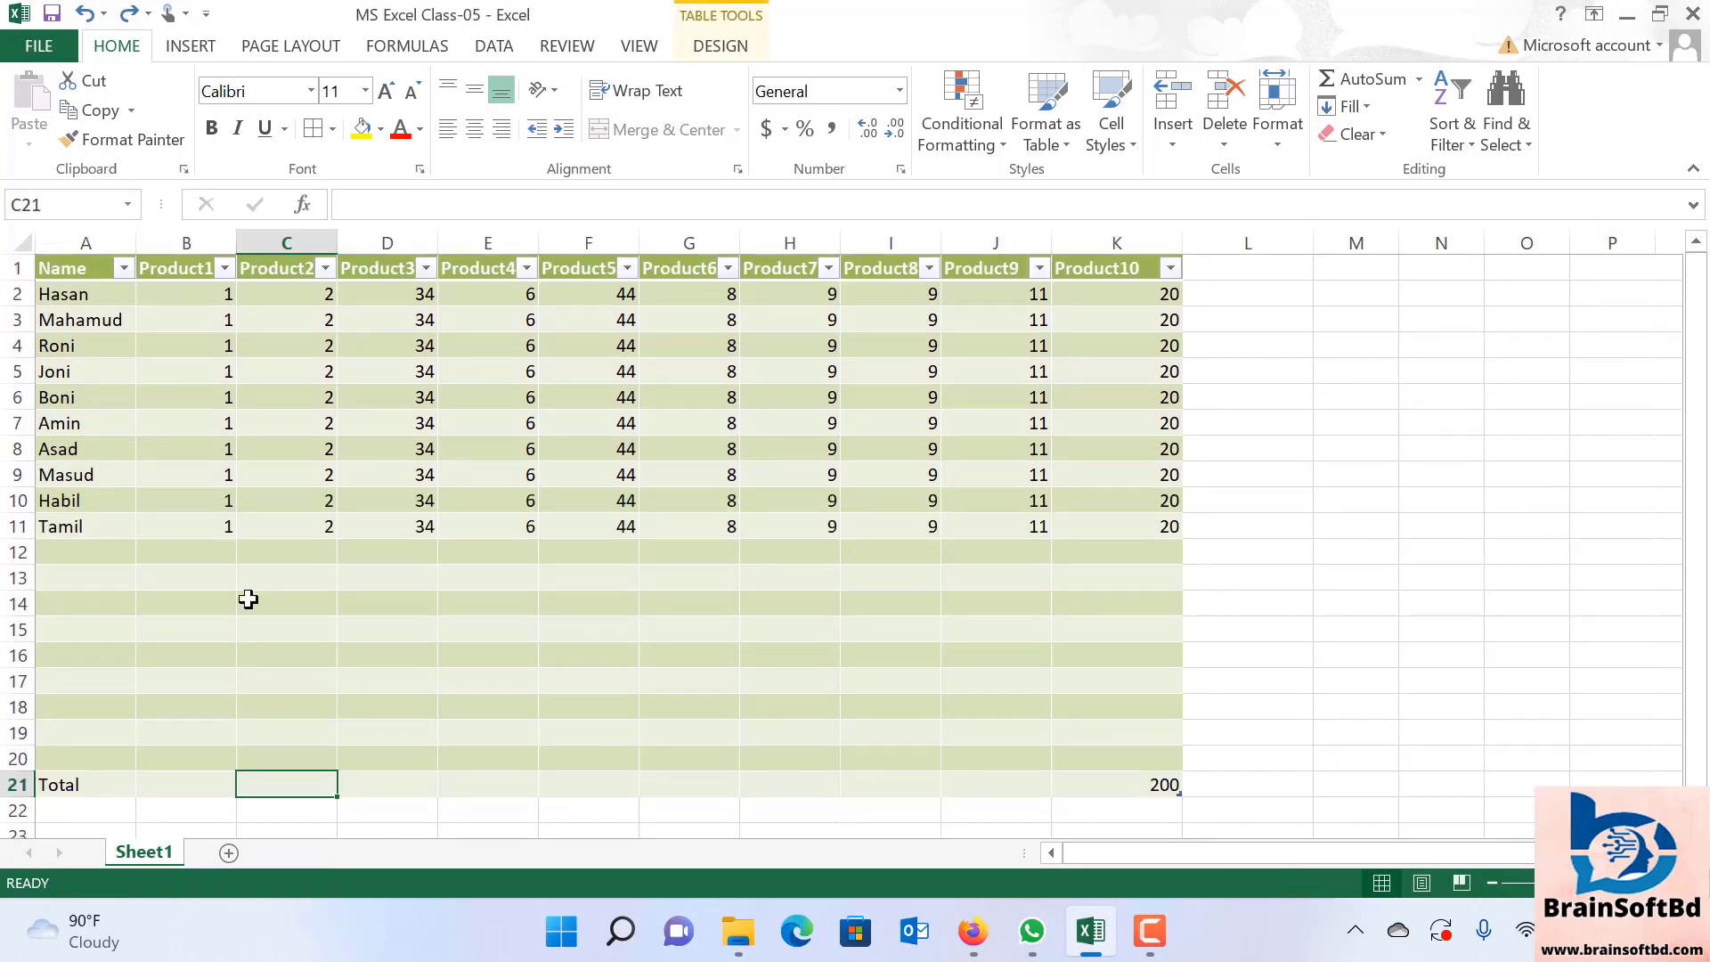
left_click(191, 781)
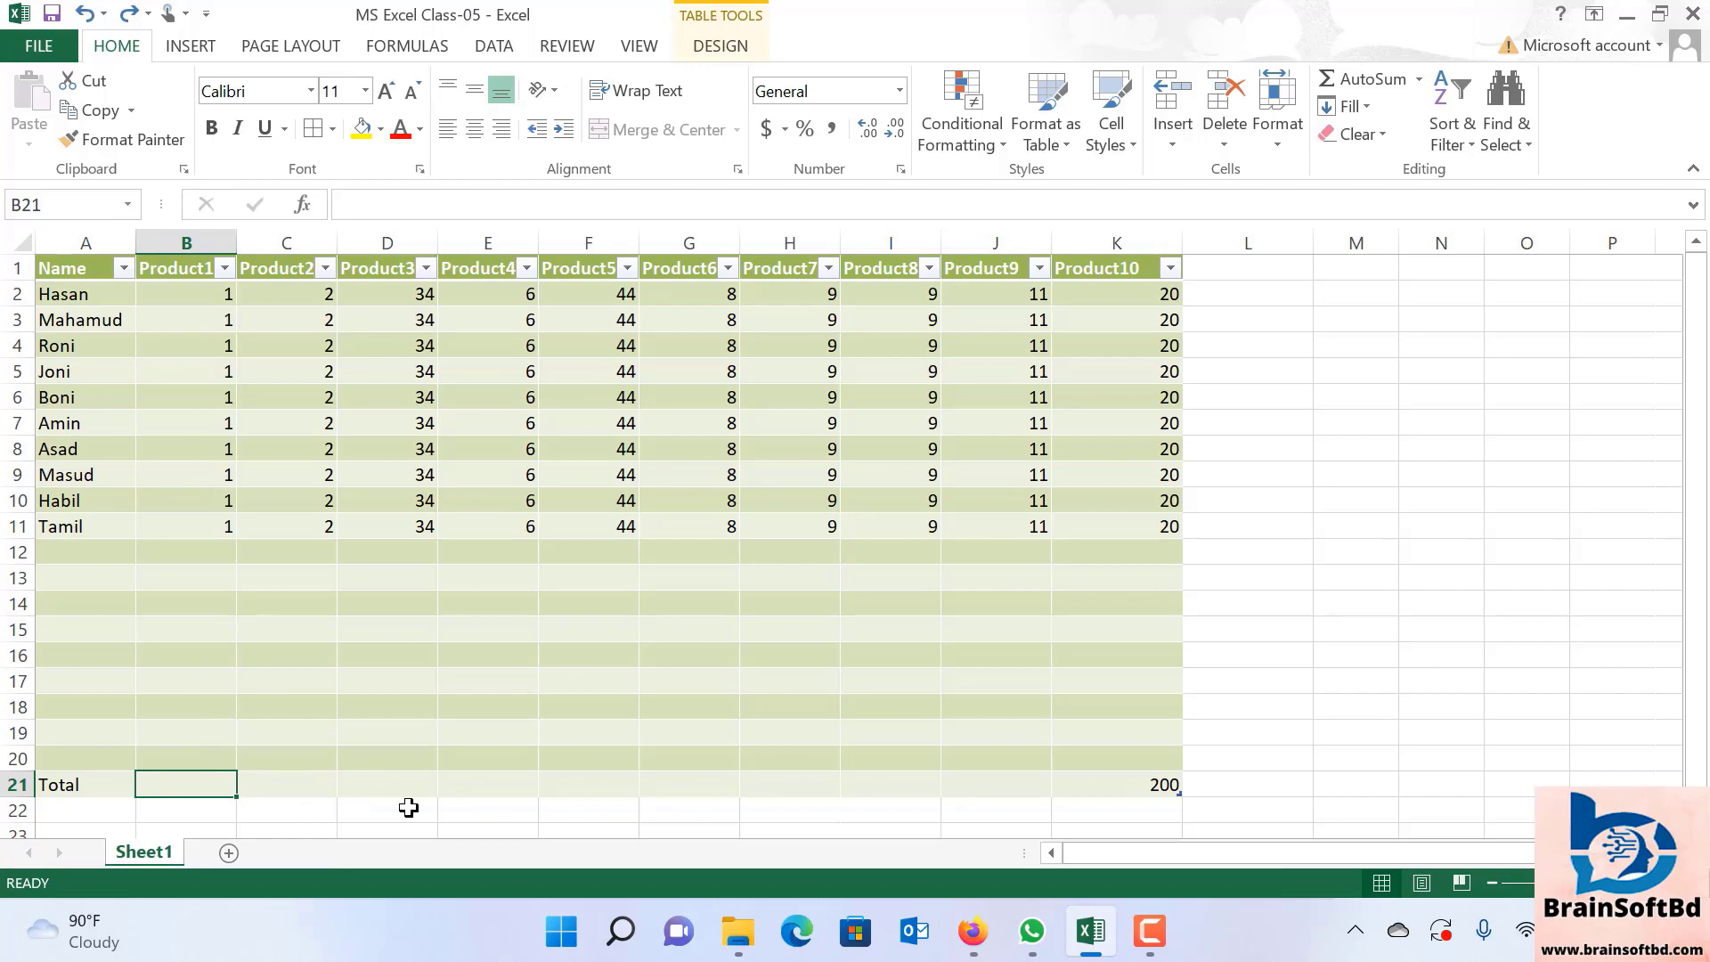
type("+")
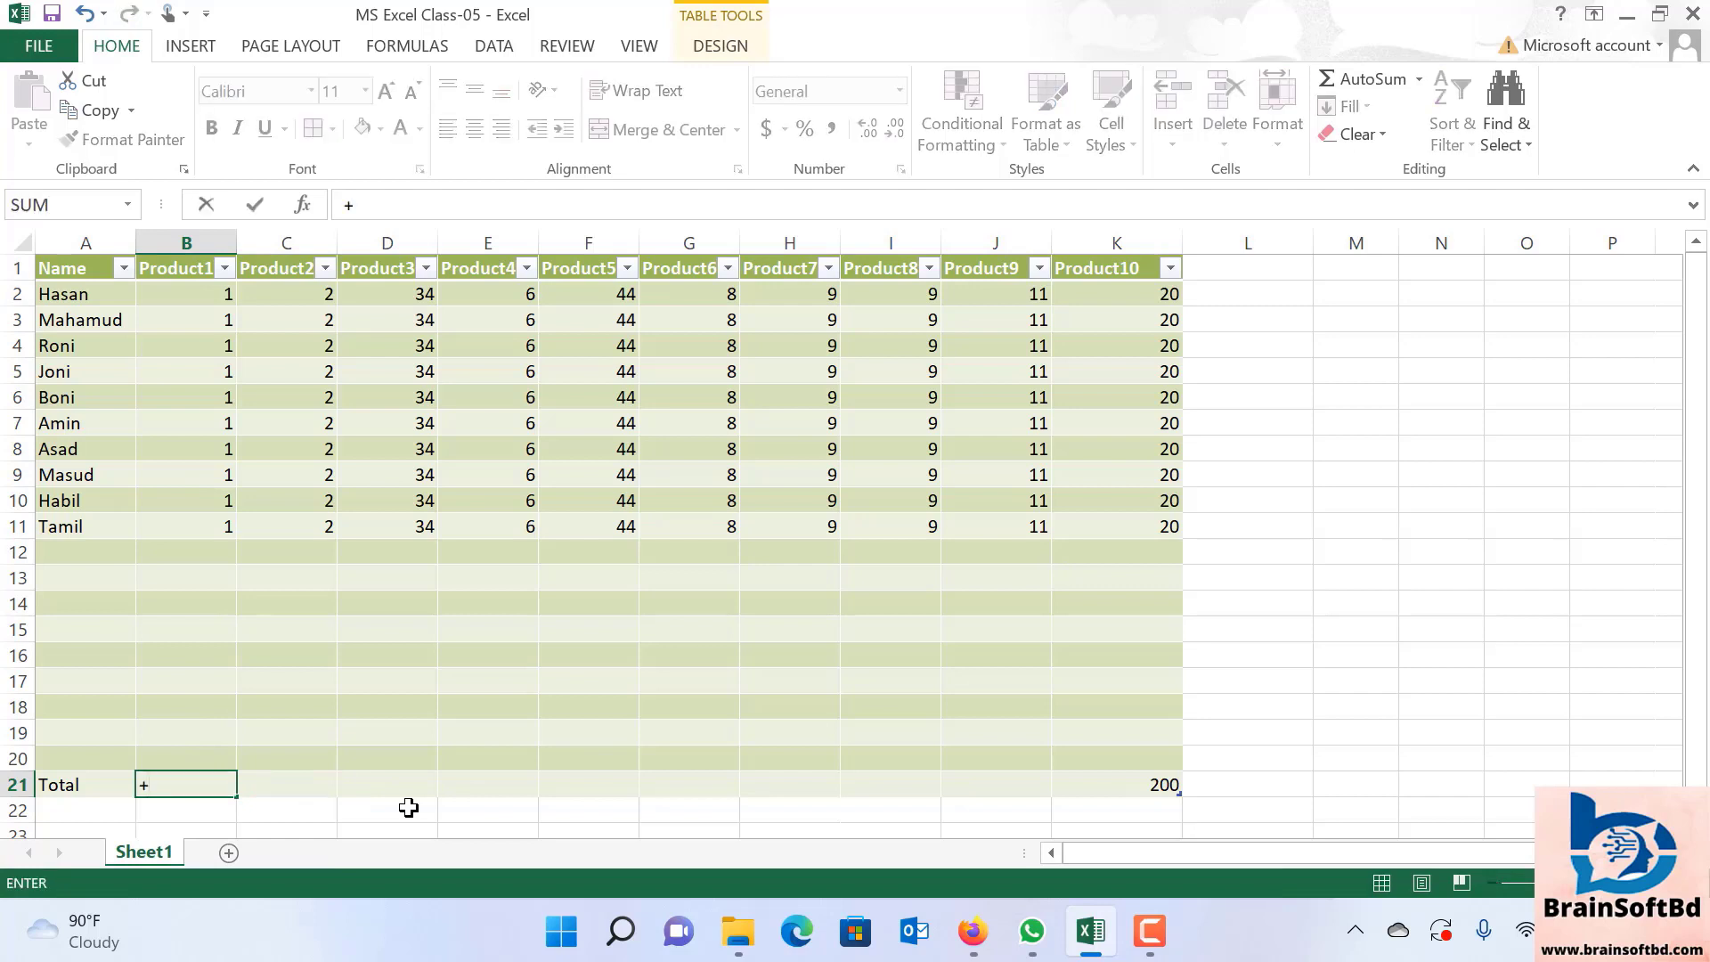
key("BackSpace")
type("=")
type("sum")
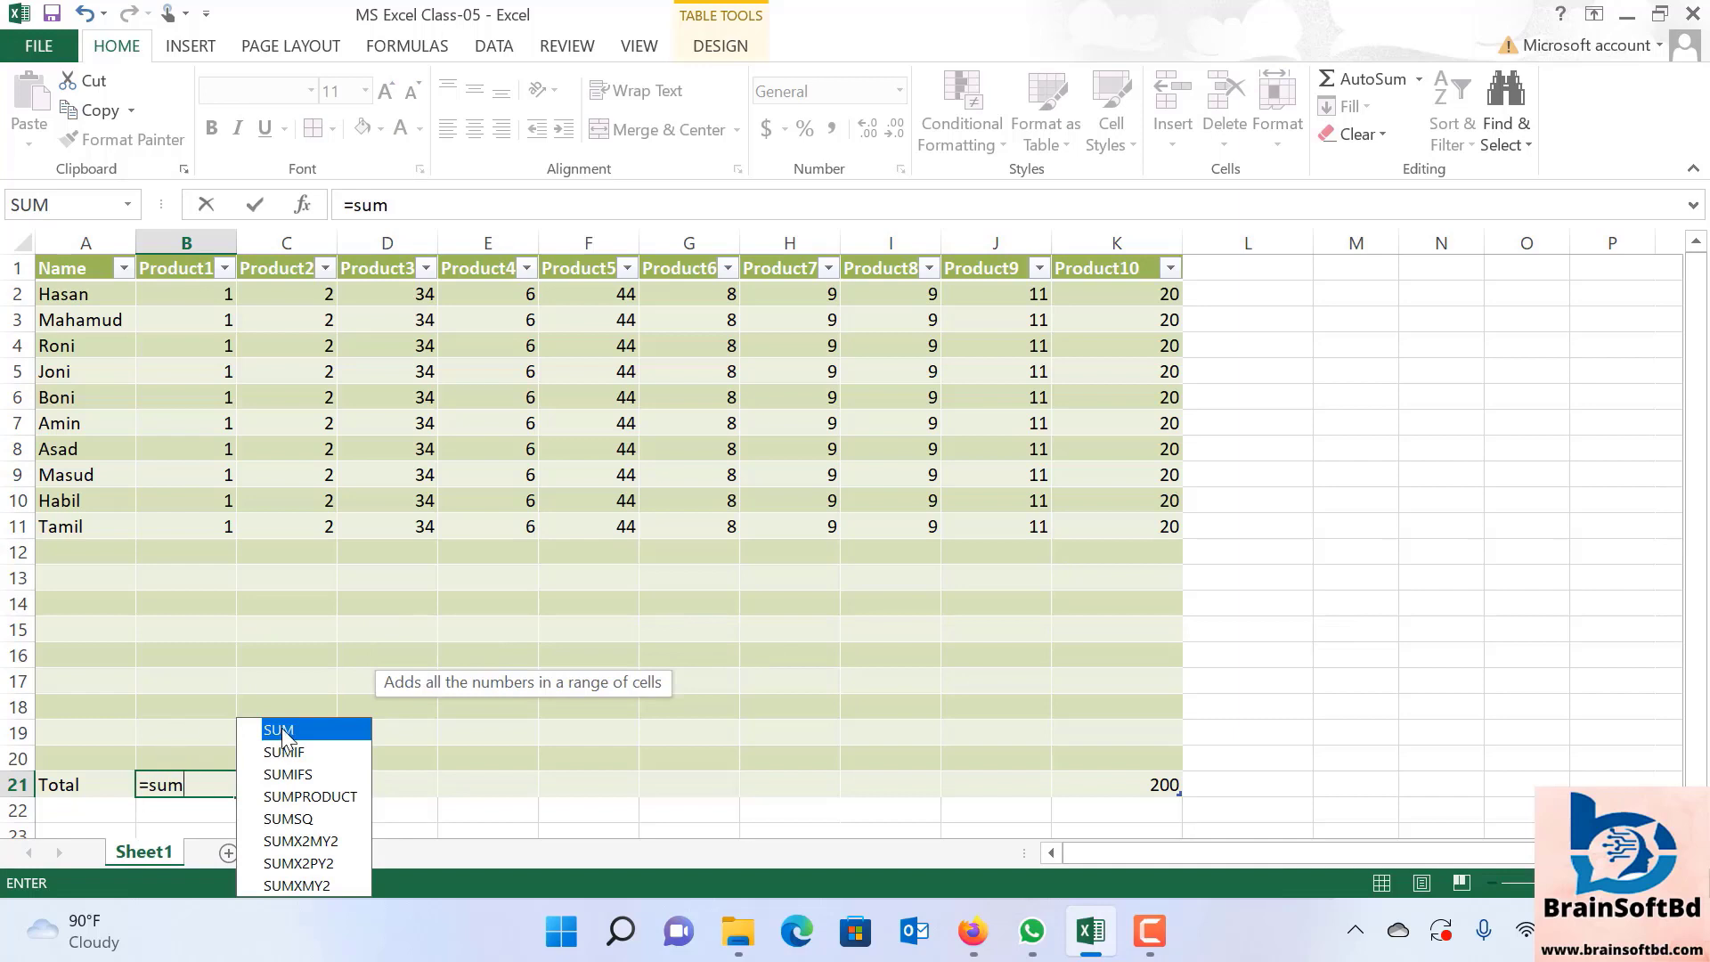
double_click(283, 732)
left_click_drag(191, 298, 212, 537)
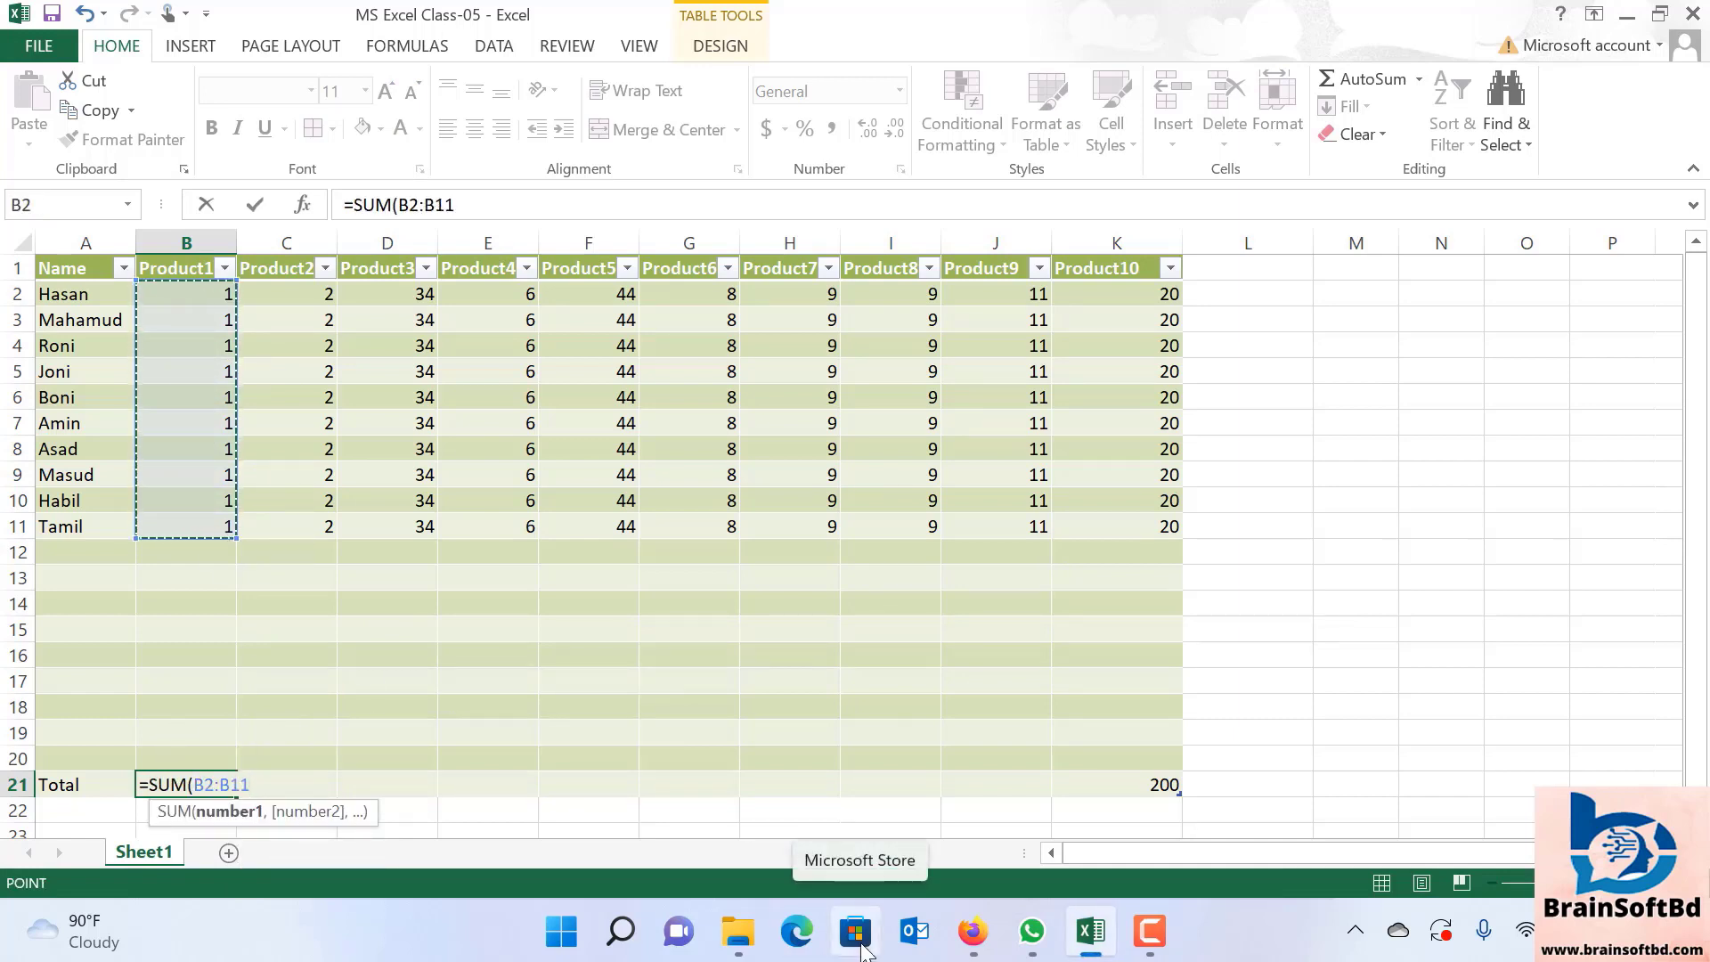
type(")")
key("Return")
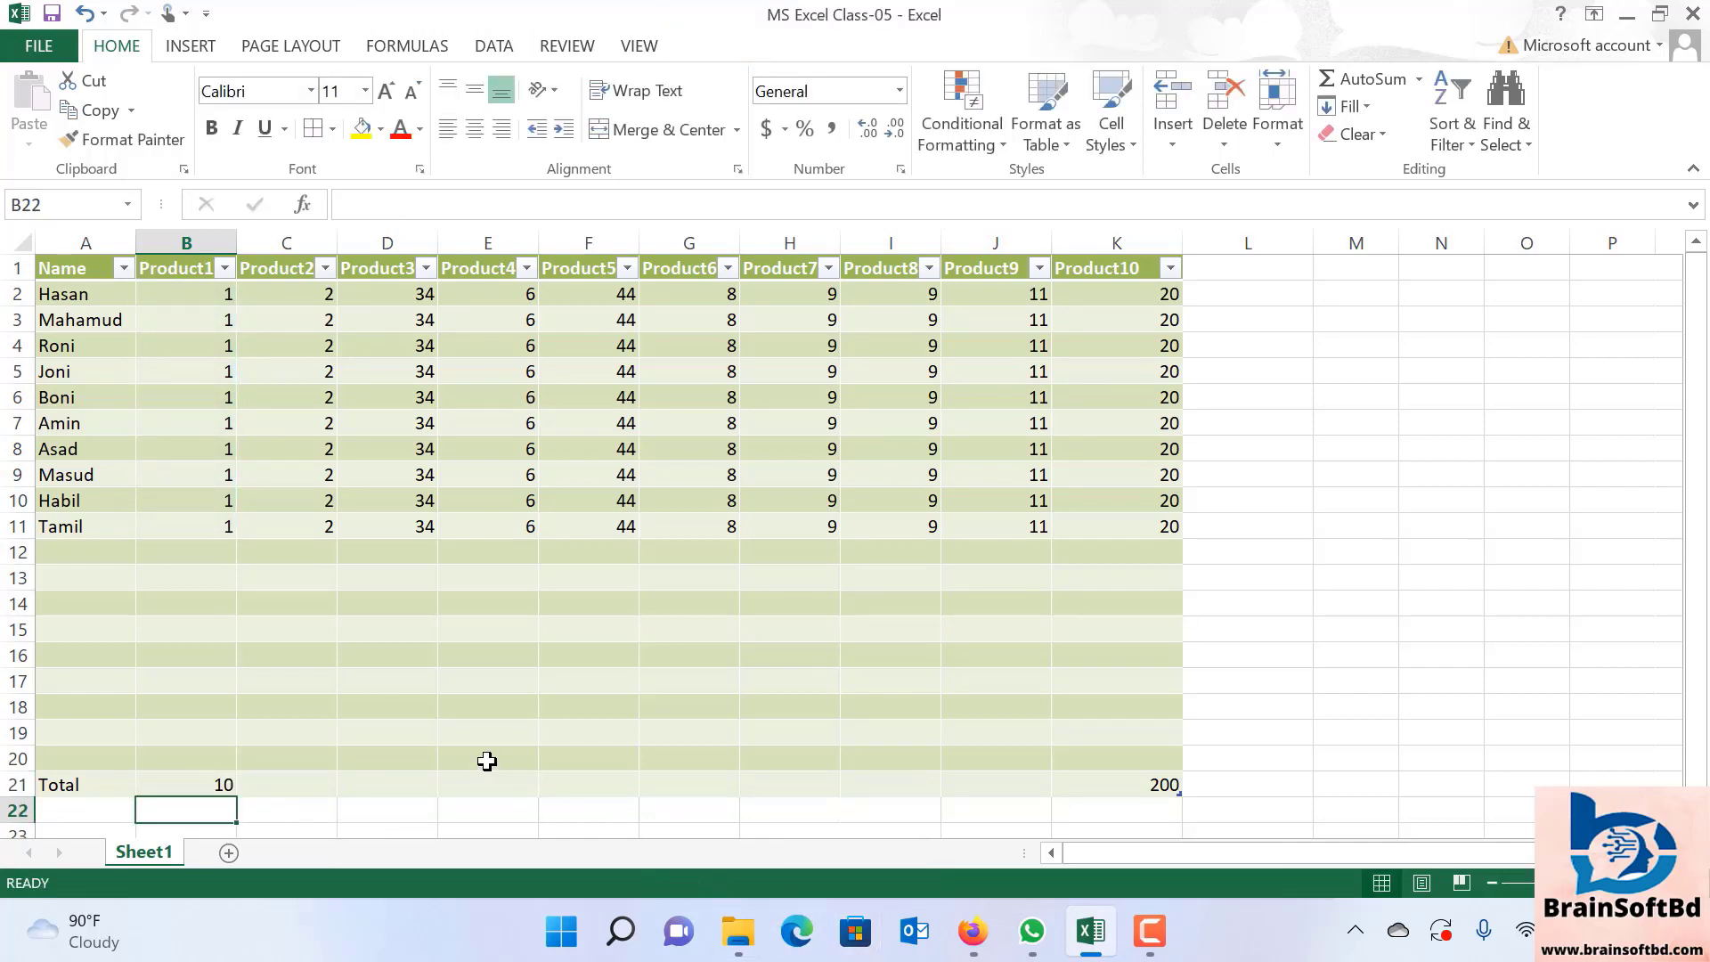
scroll(484, 763, "down", 1)
left_click(398, 767)
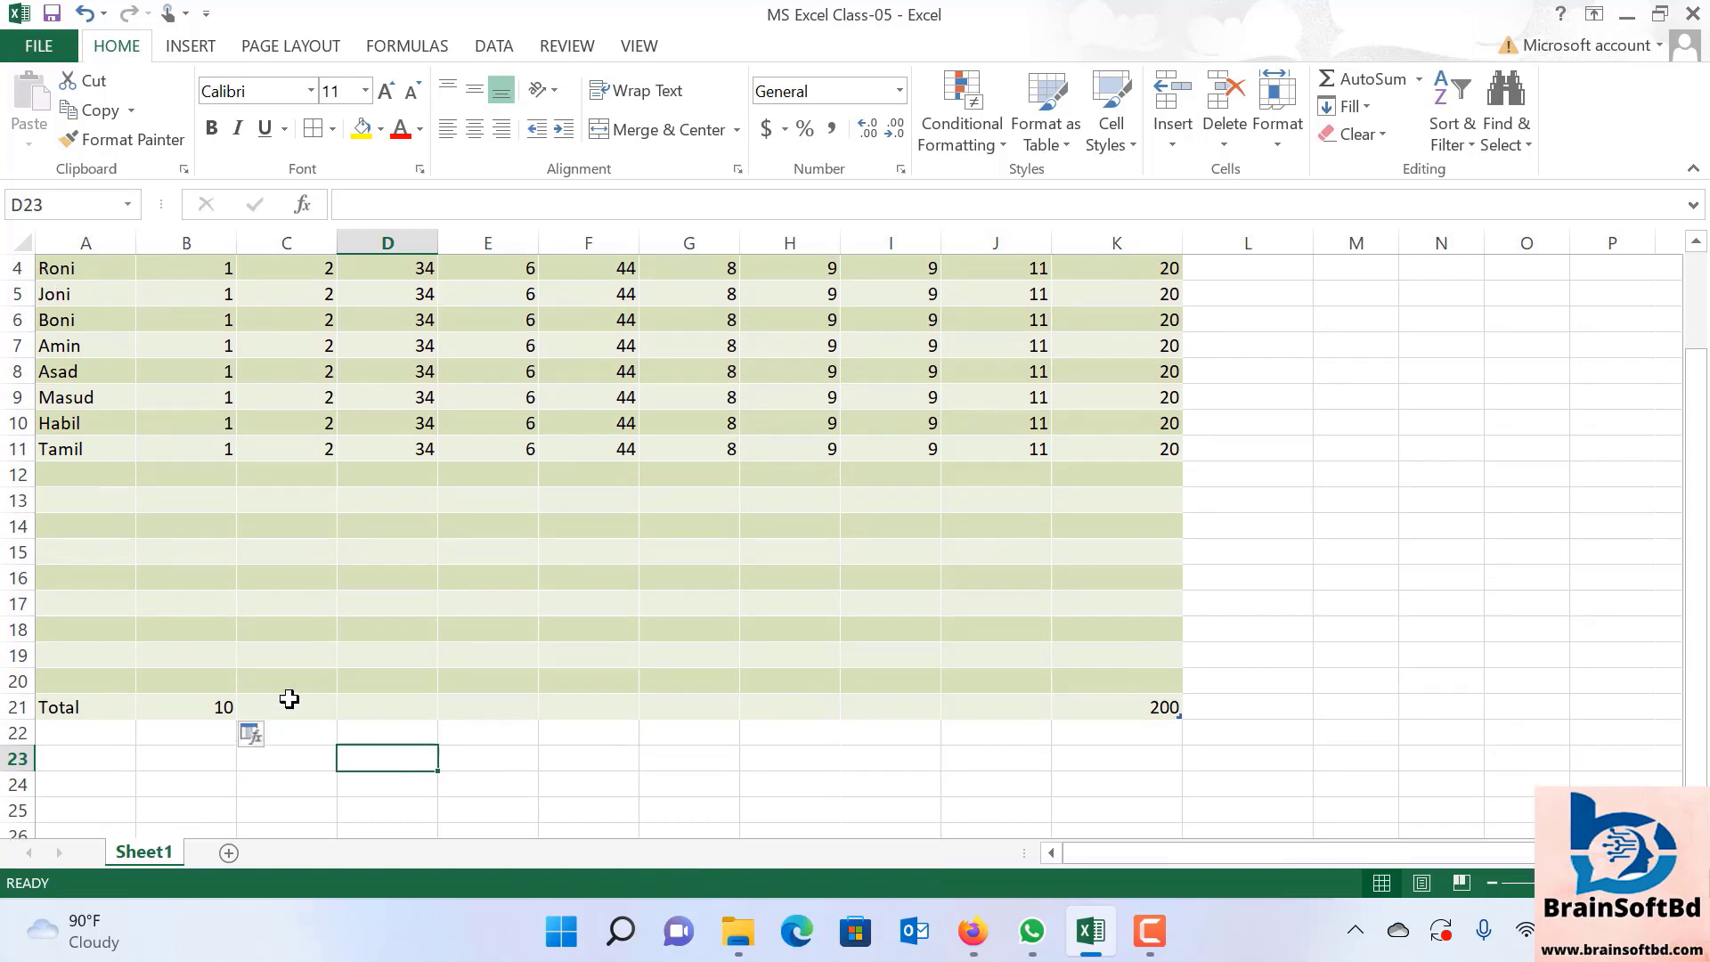
scroll(188, 351, "up", 1)
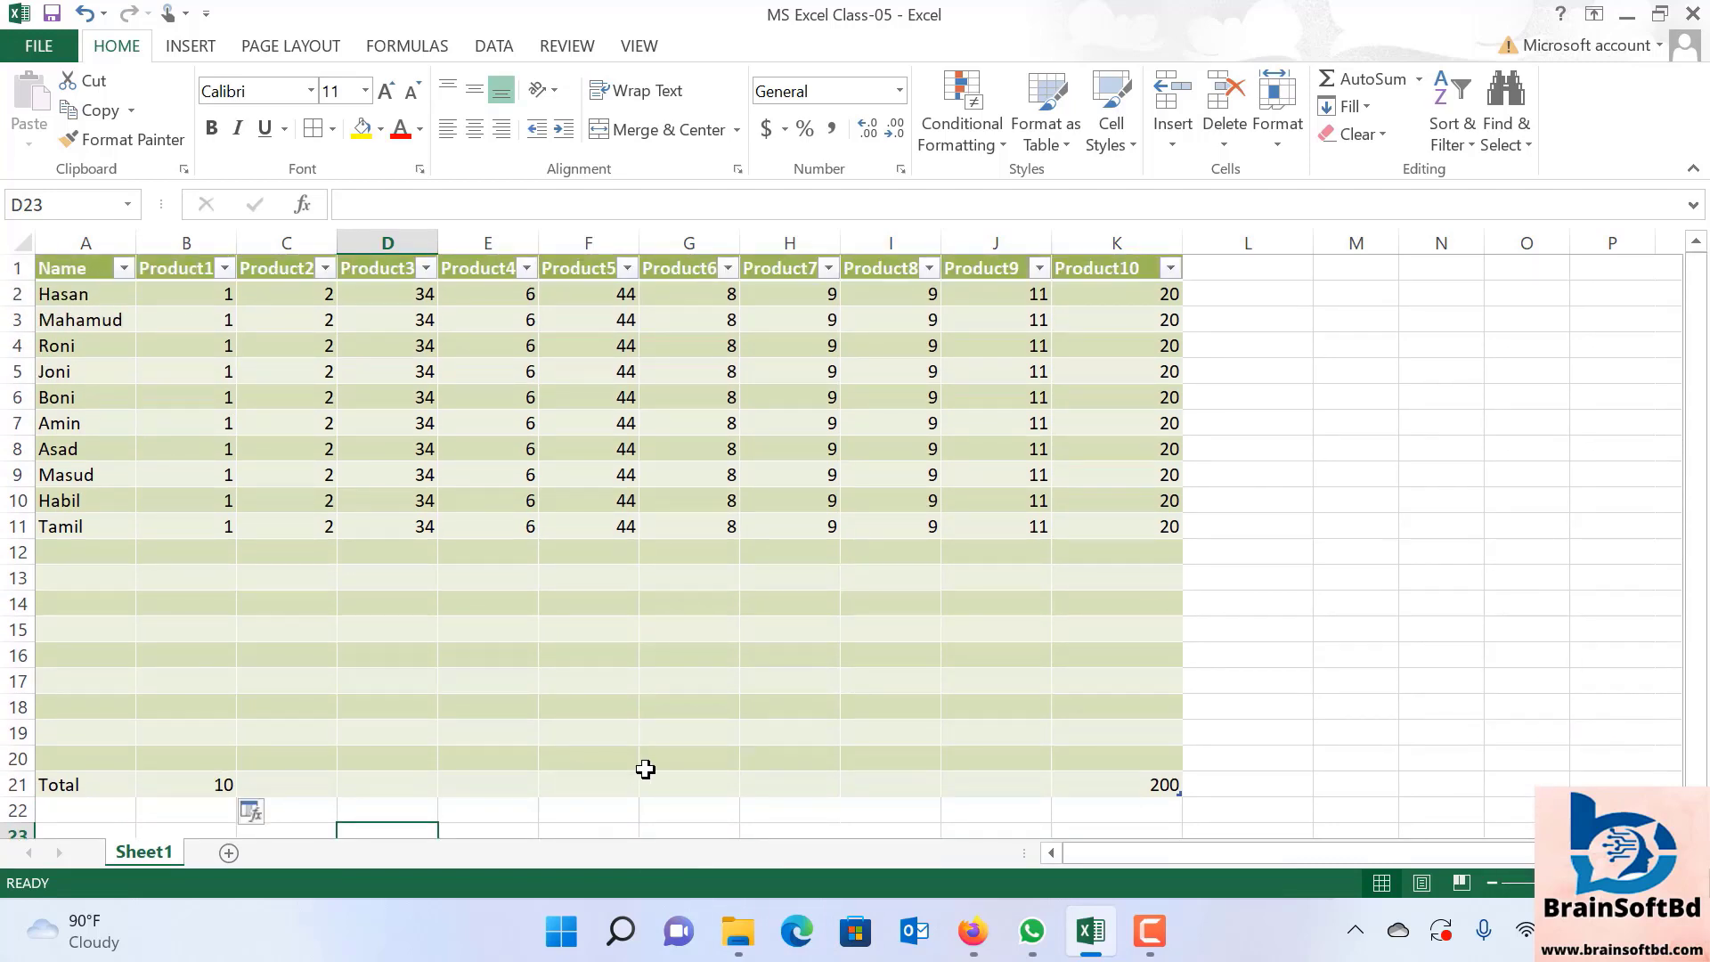
scroll(649, 768, "down", 1)
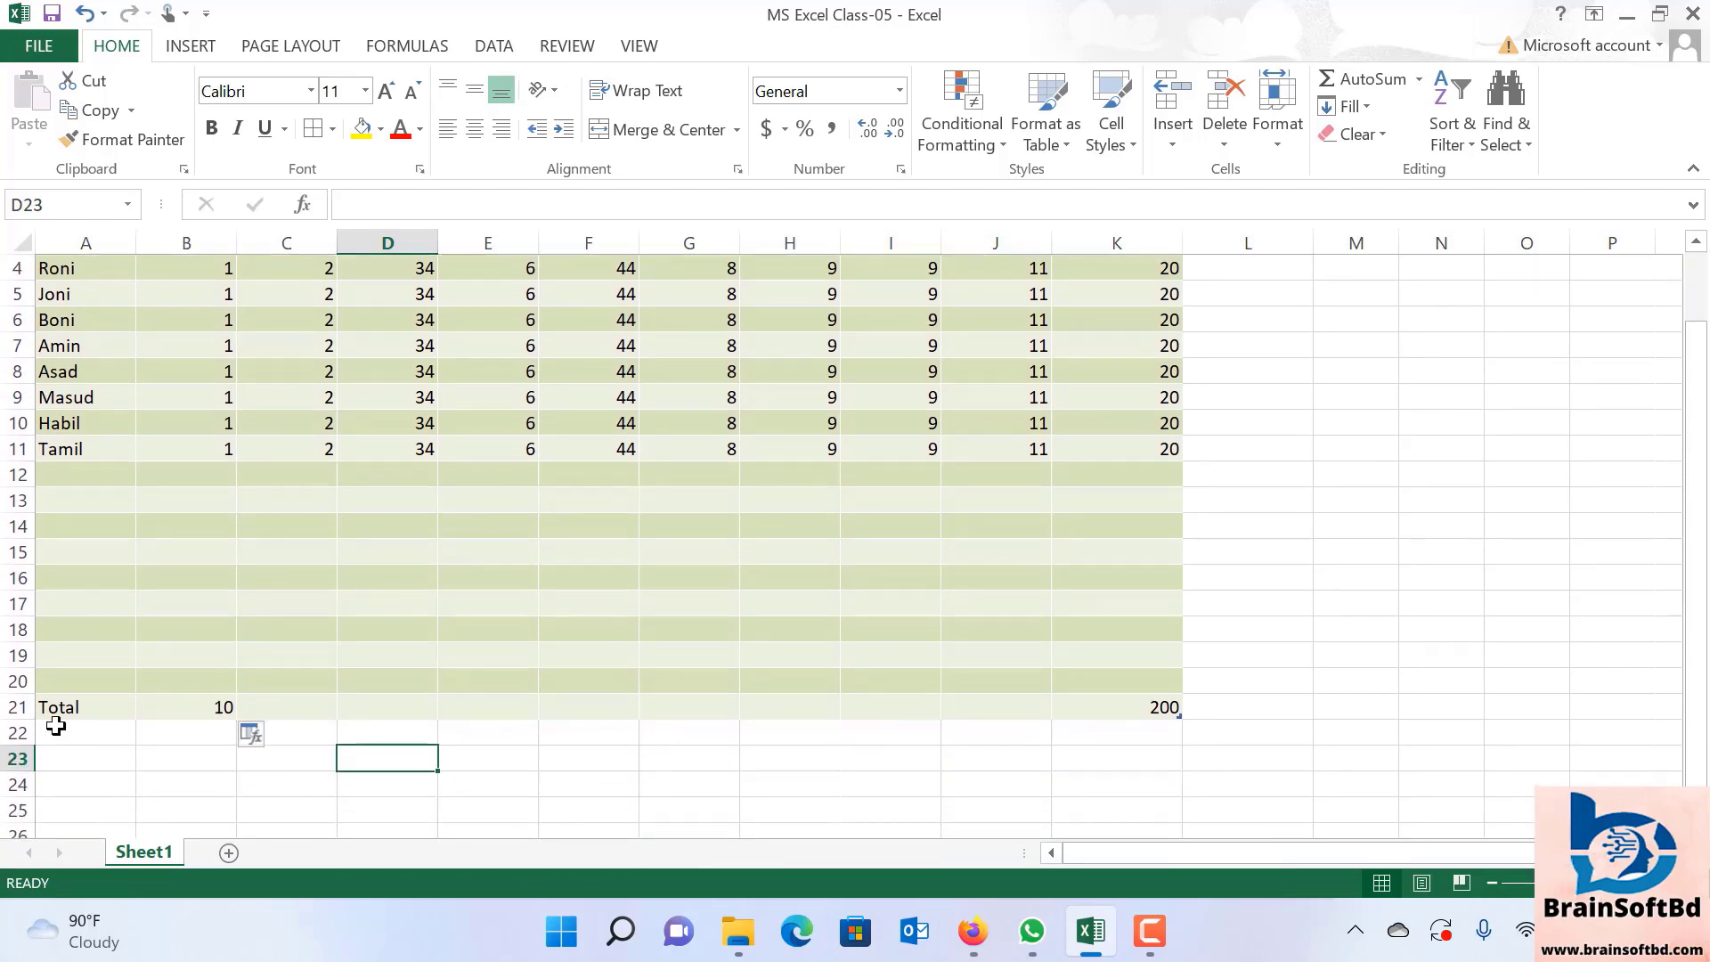
scroll(684, 771, "up", 1)
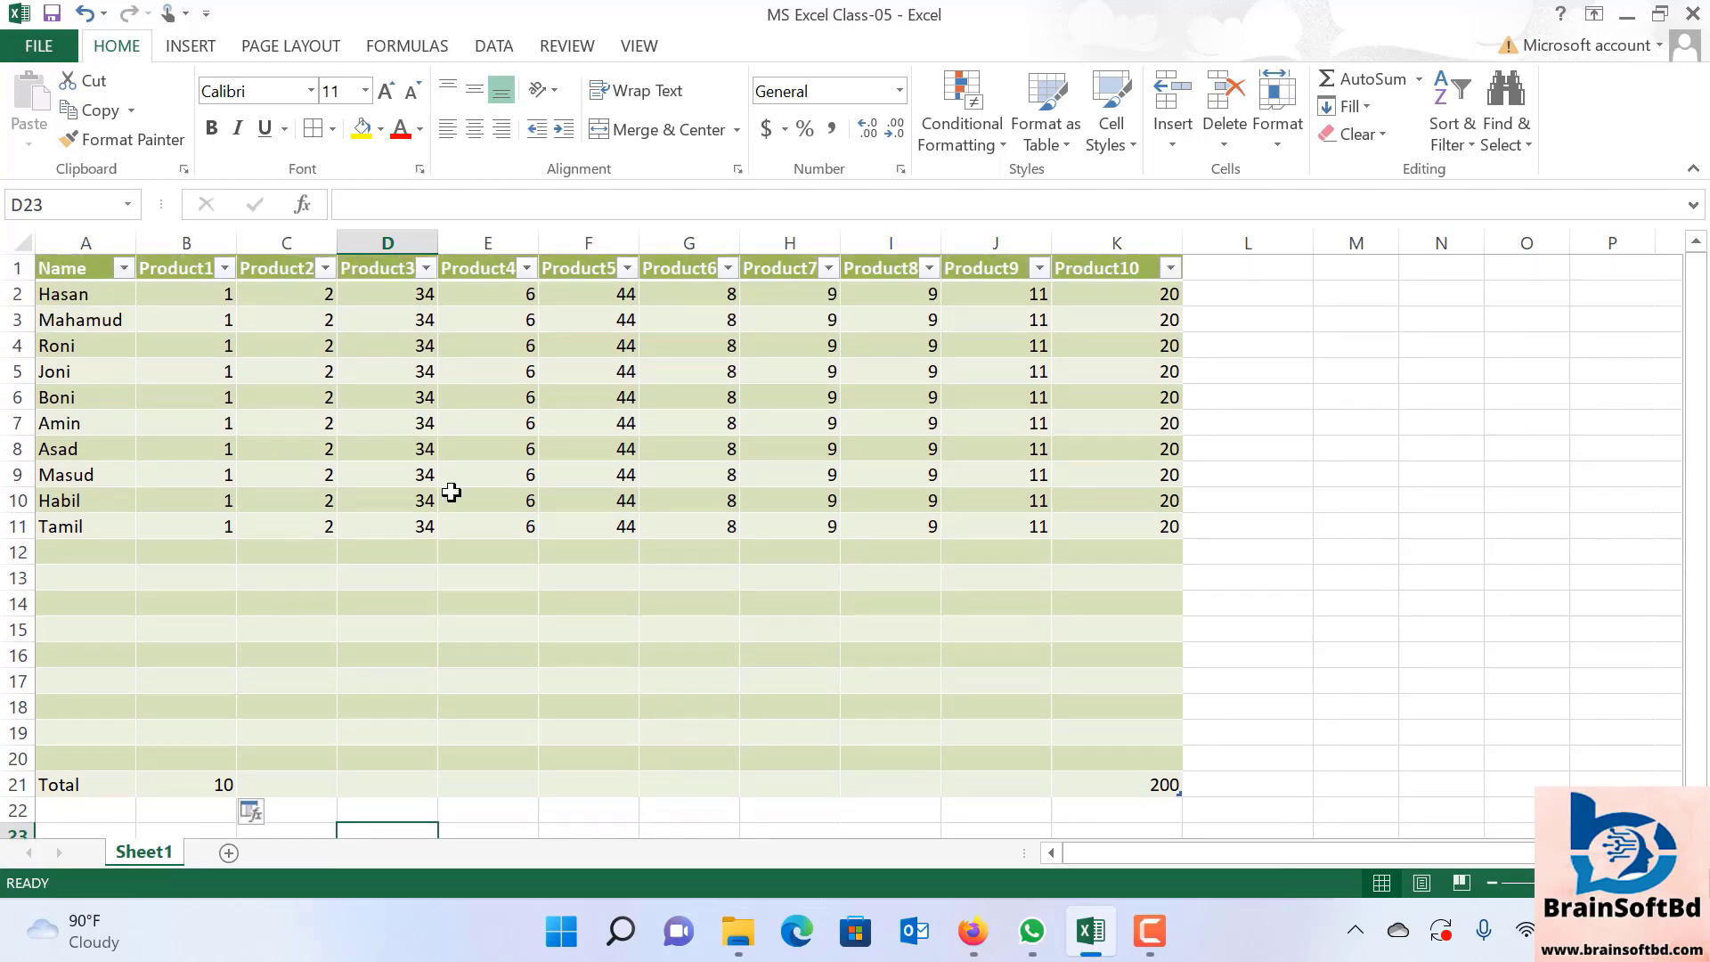
scroll(477, 659, "down", 1)
scroll(747, 780, "up", 1)
Copy the B21 SUM formula across to J21 to total Product1 through Product9.
left_click(214, 785)
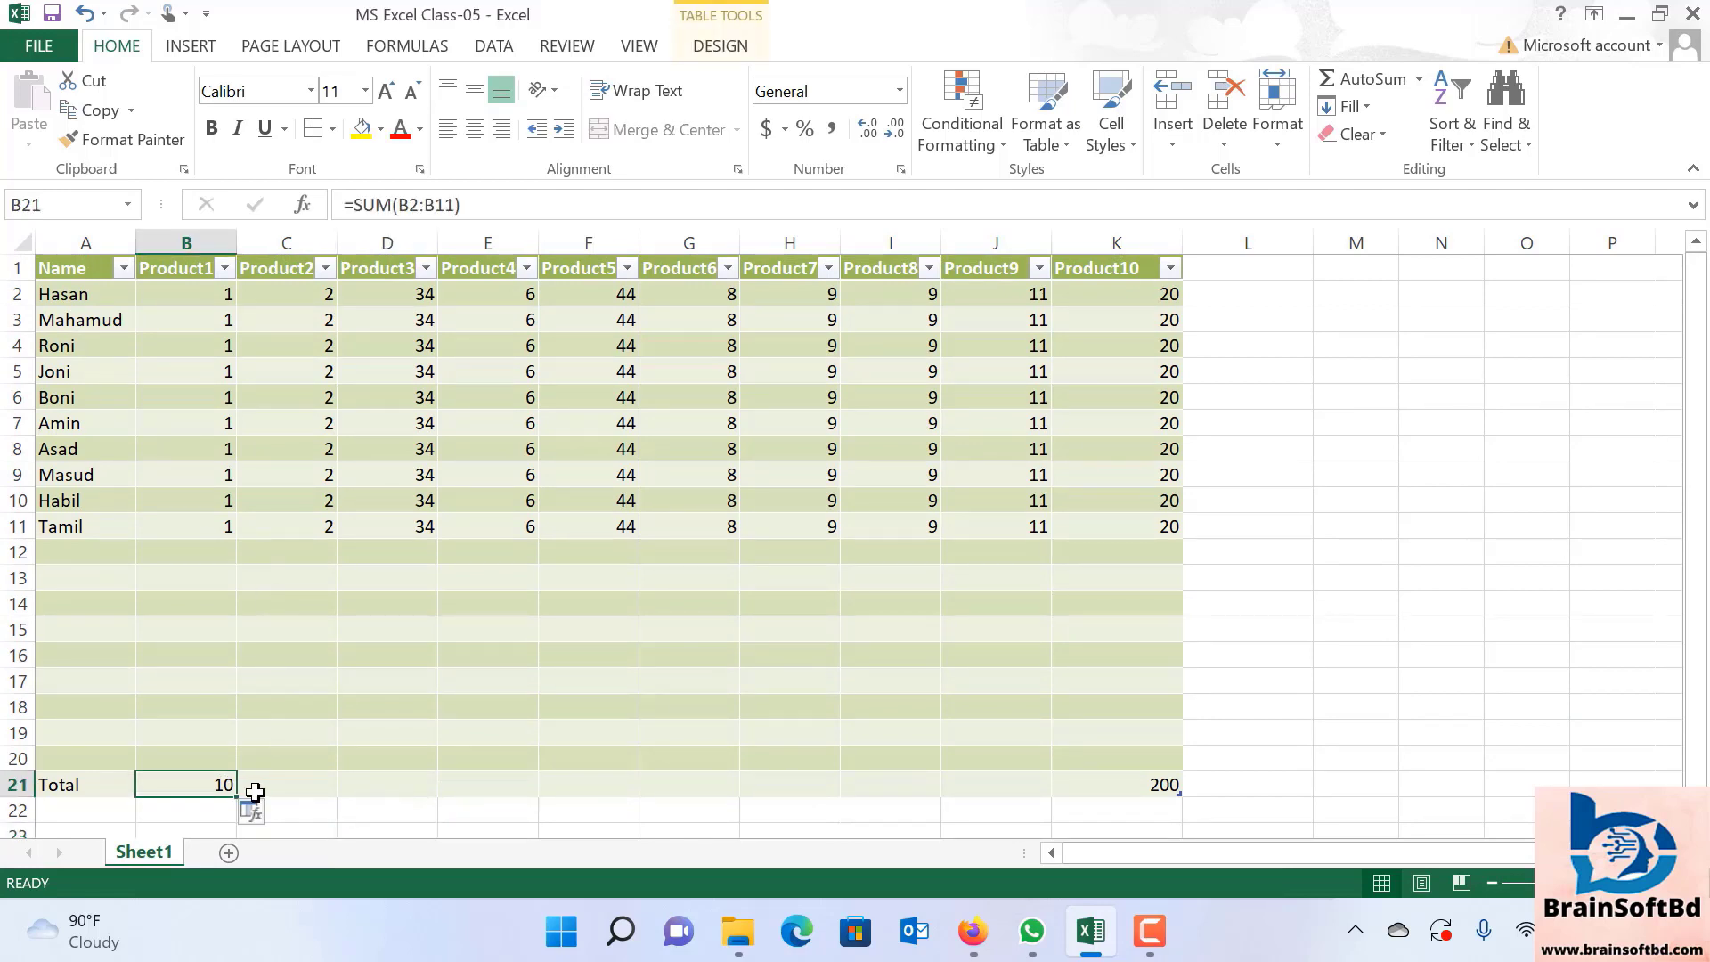
left_click_drag(233, 795, 1069, 804)
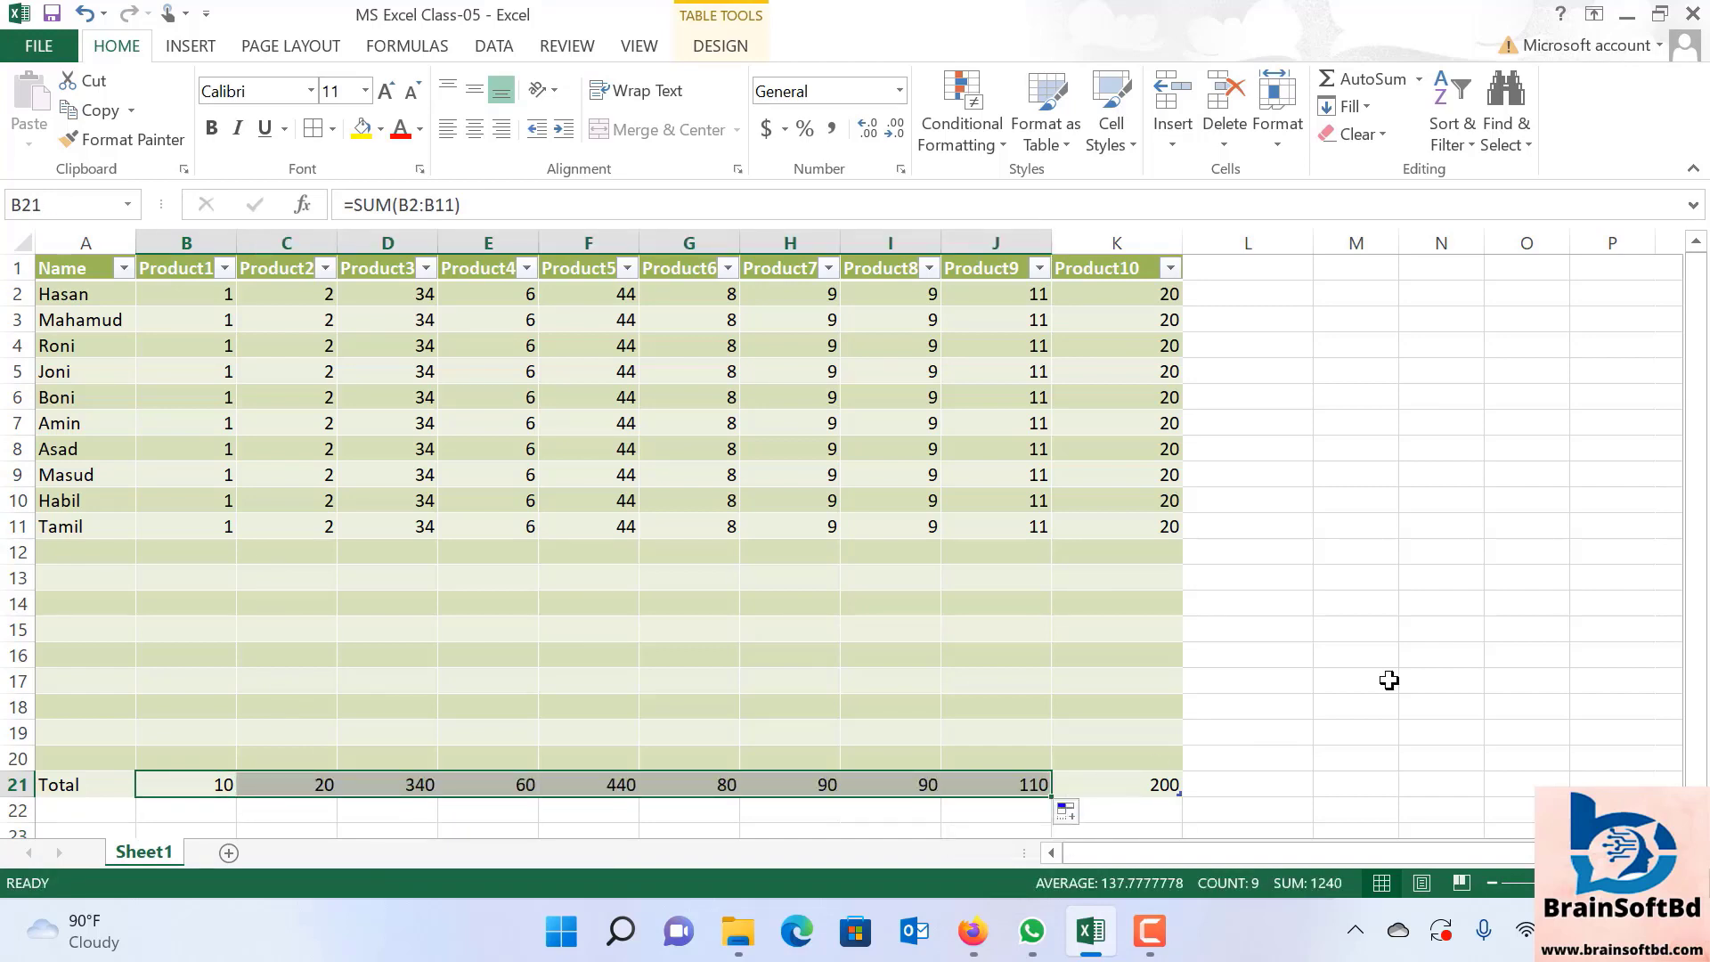
scroll(93, 691, "down", 2)
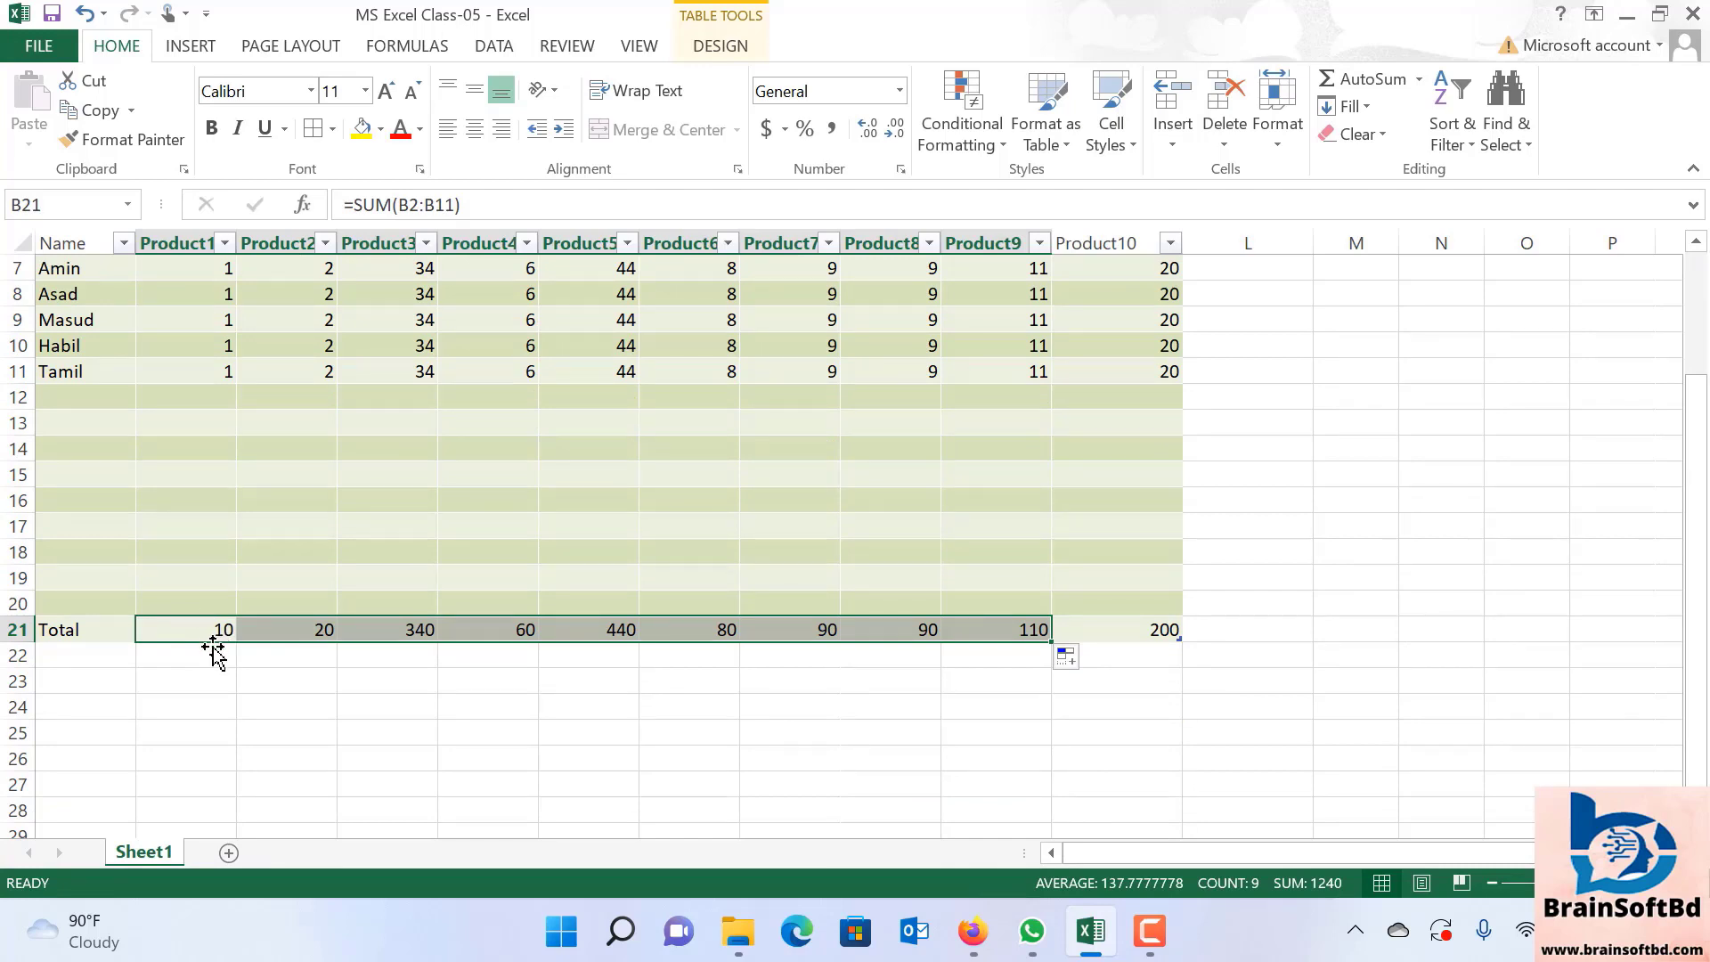
scroll(222, 656, "up", 2)
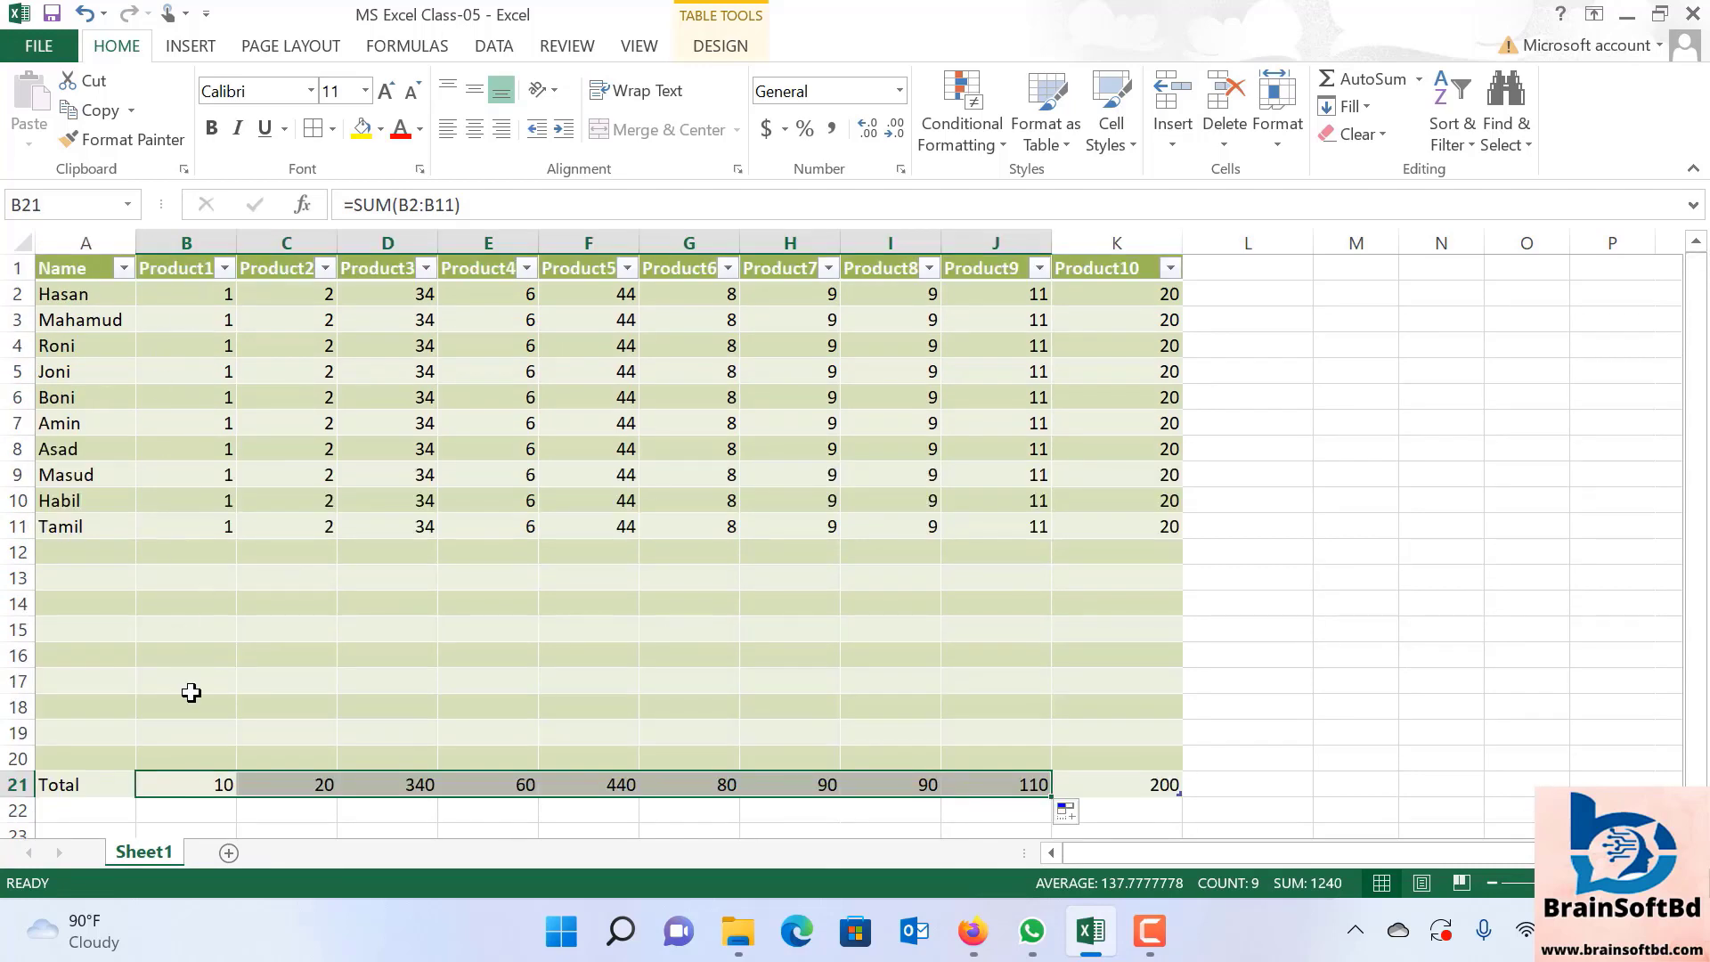
scroll(190, 692, "down", 1)
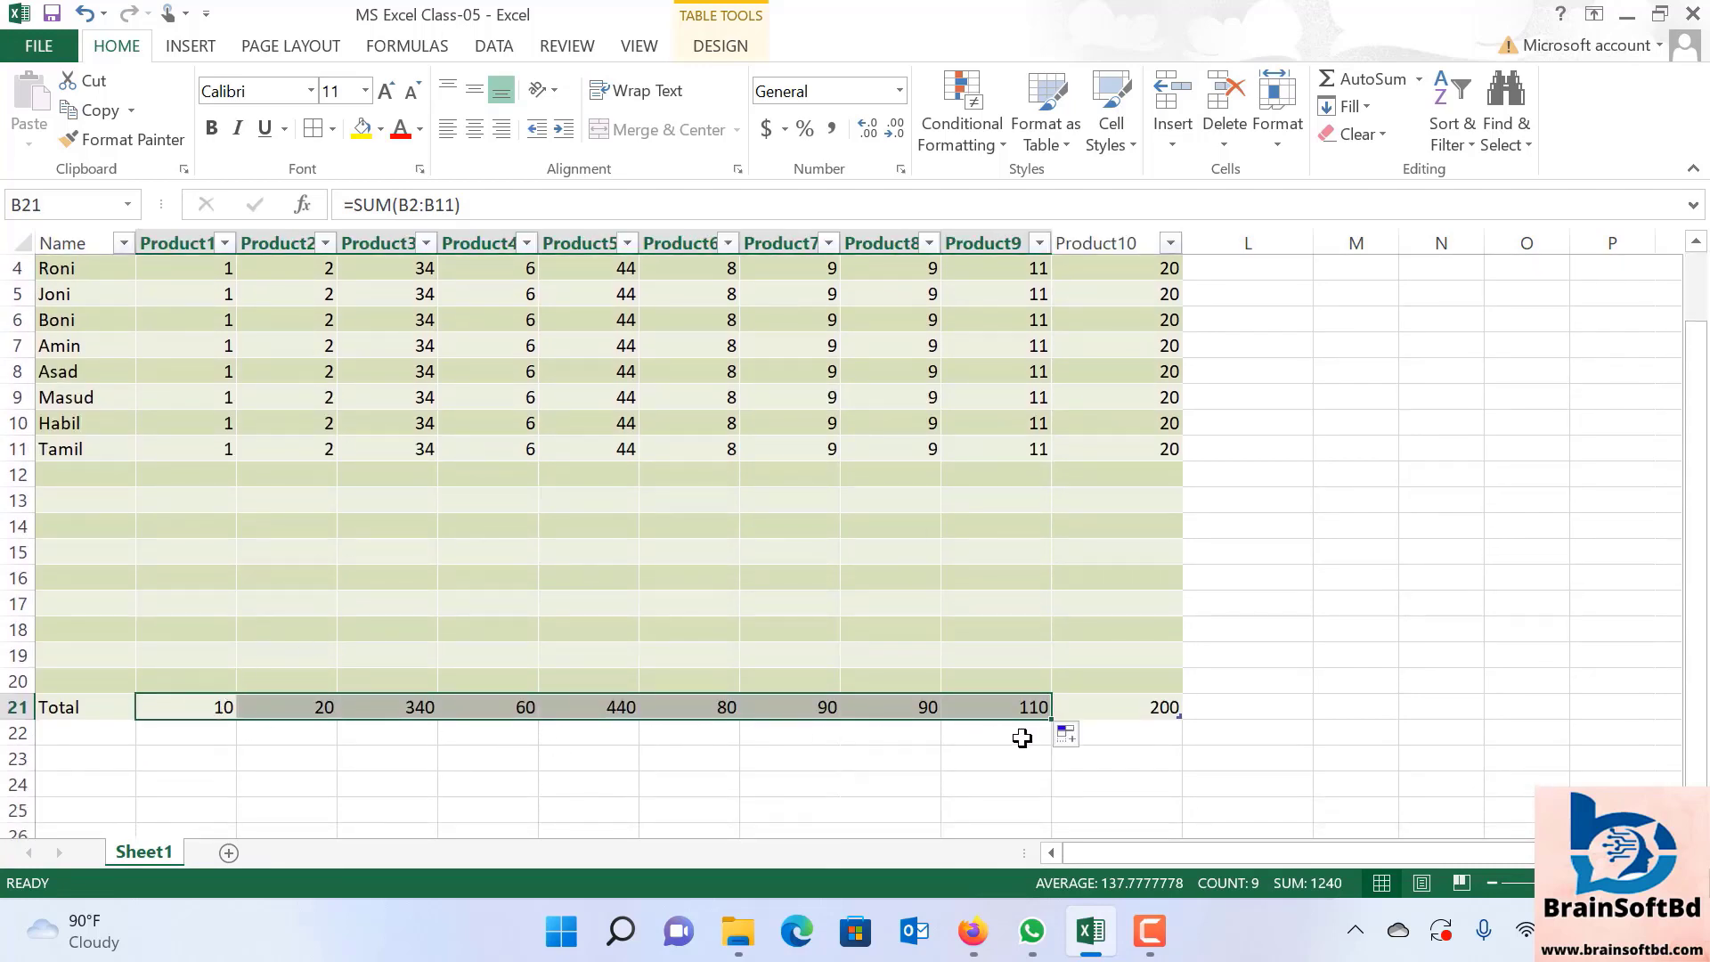
left_click(1327, 711)
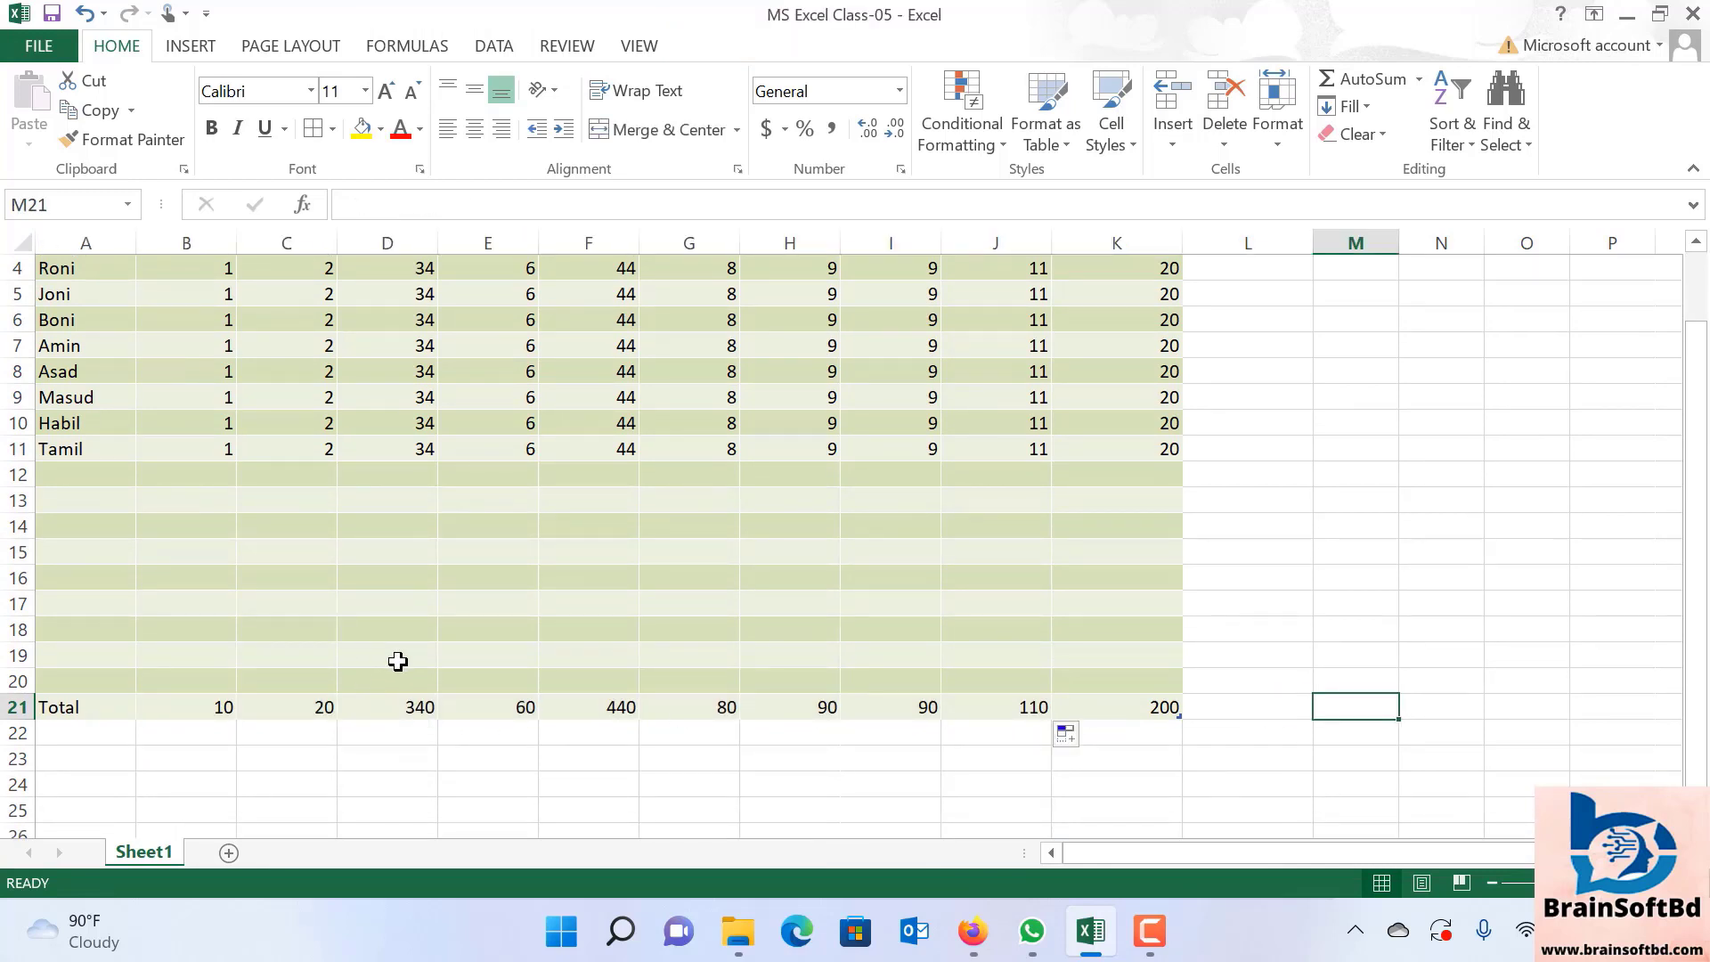
scroll(402, 662, "up", 1)
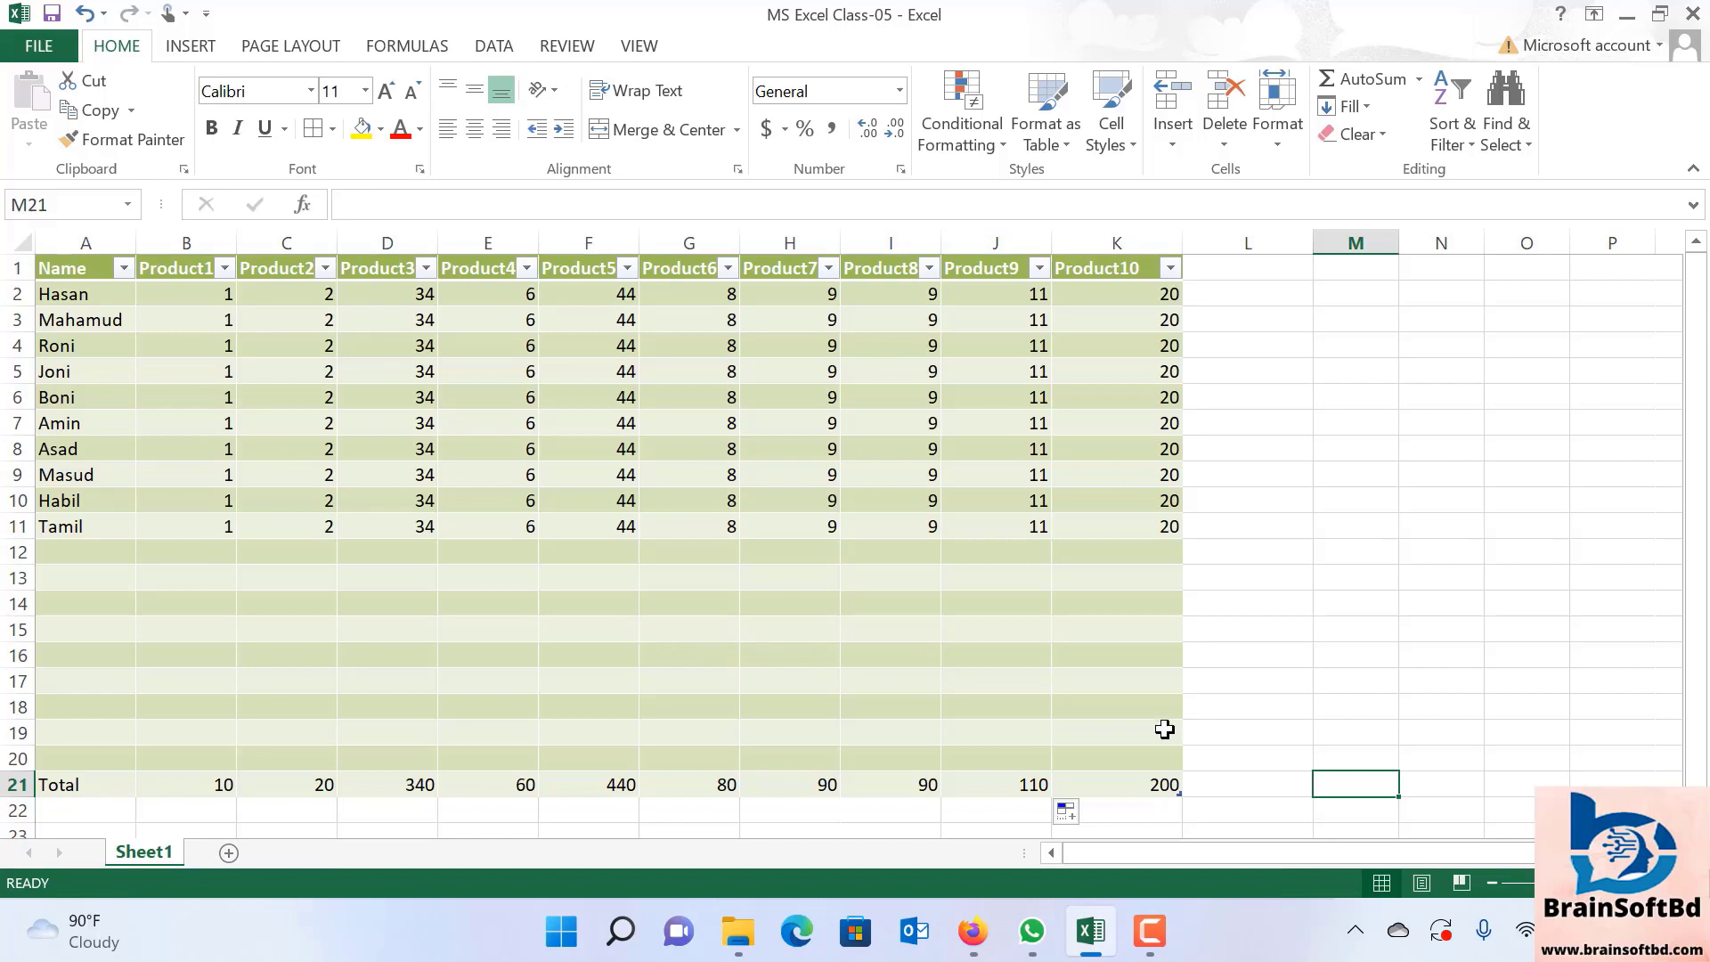
Check the Product8 and Product9 totals and the empty cells right of the table.
left_click(1339, 686)
key("Down")
key("Down")
key("Down")
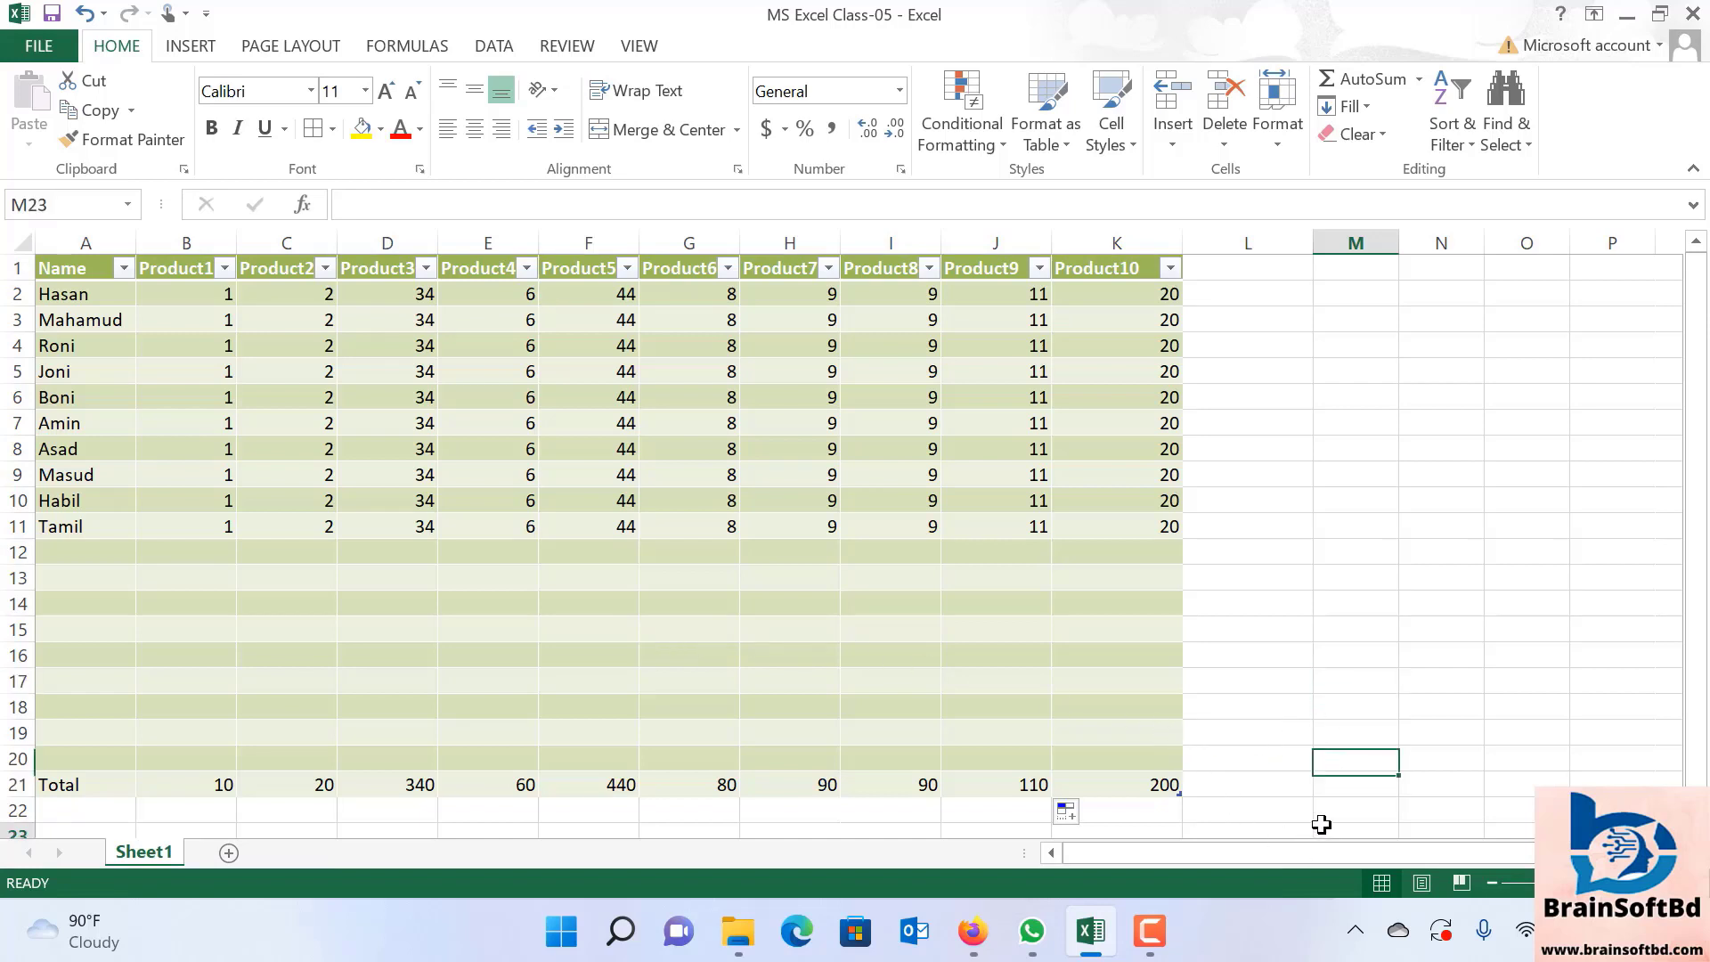
key("Down")
key("Down")
key("Down")
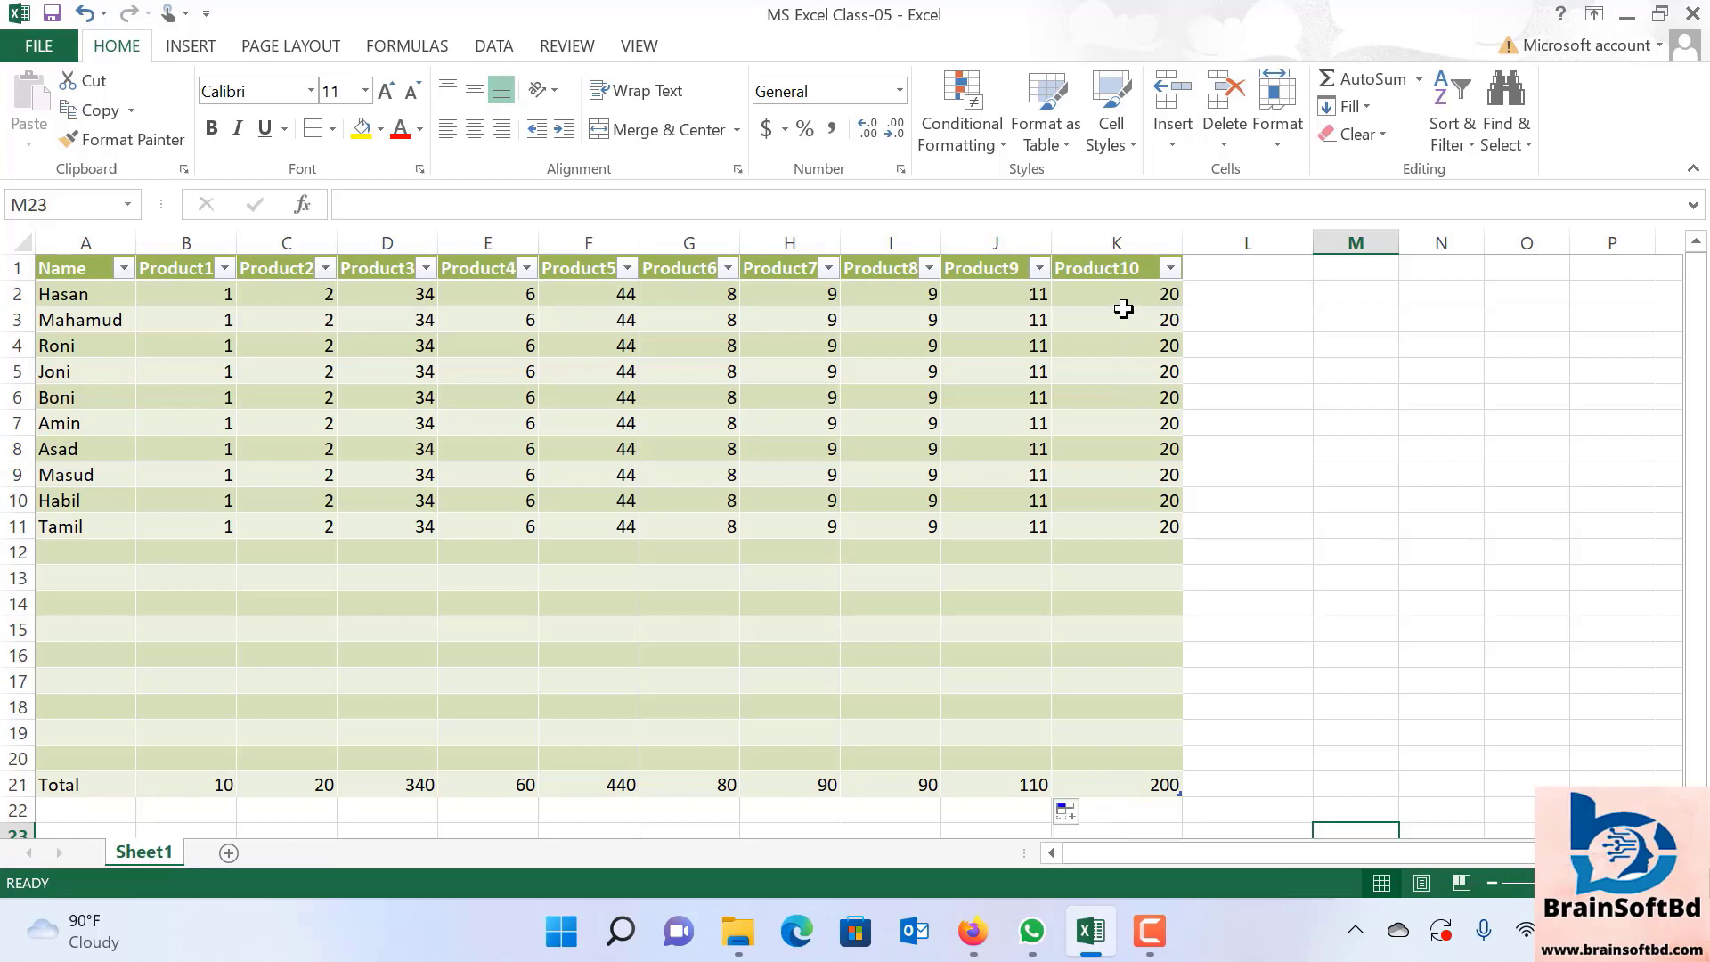
left_click(1356, 656)
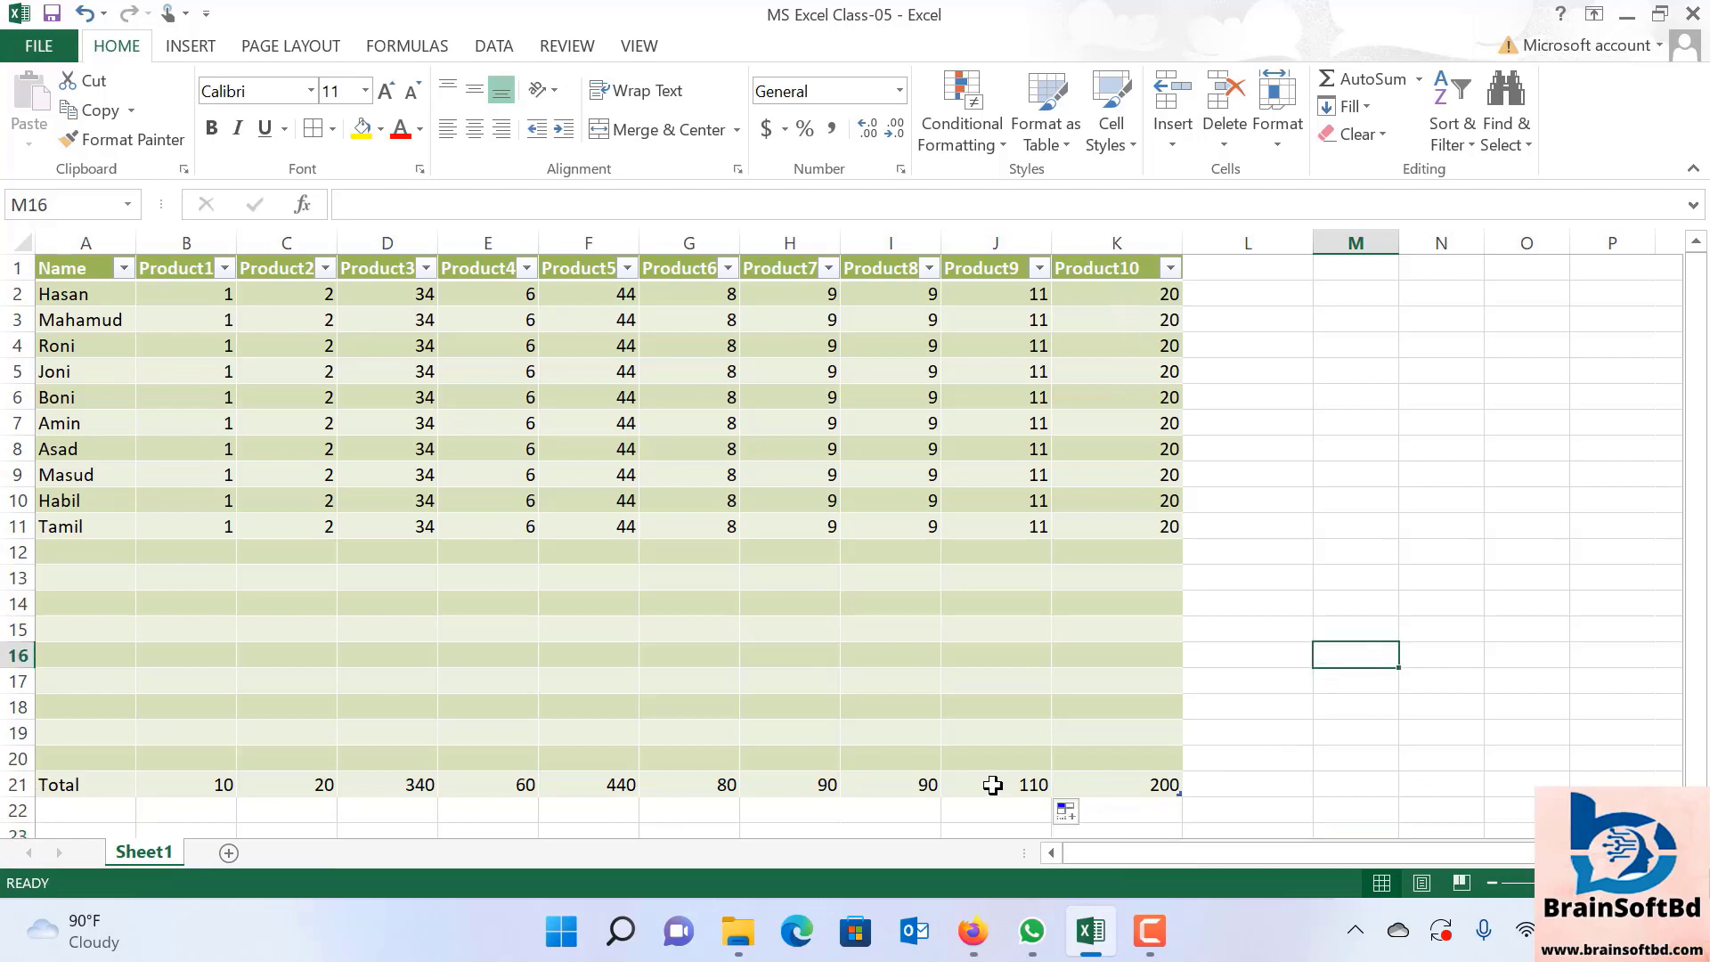
left_click(1024, 785)
left_click_drag(858, 800, 1182, 795)
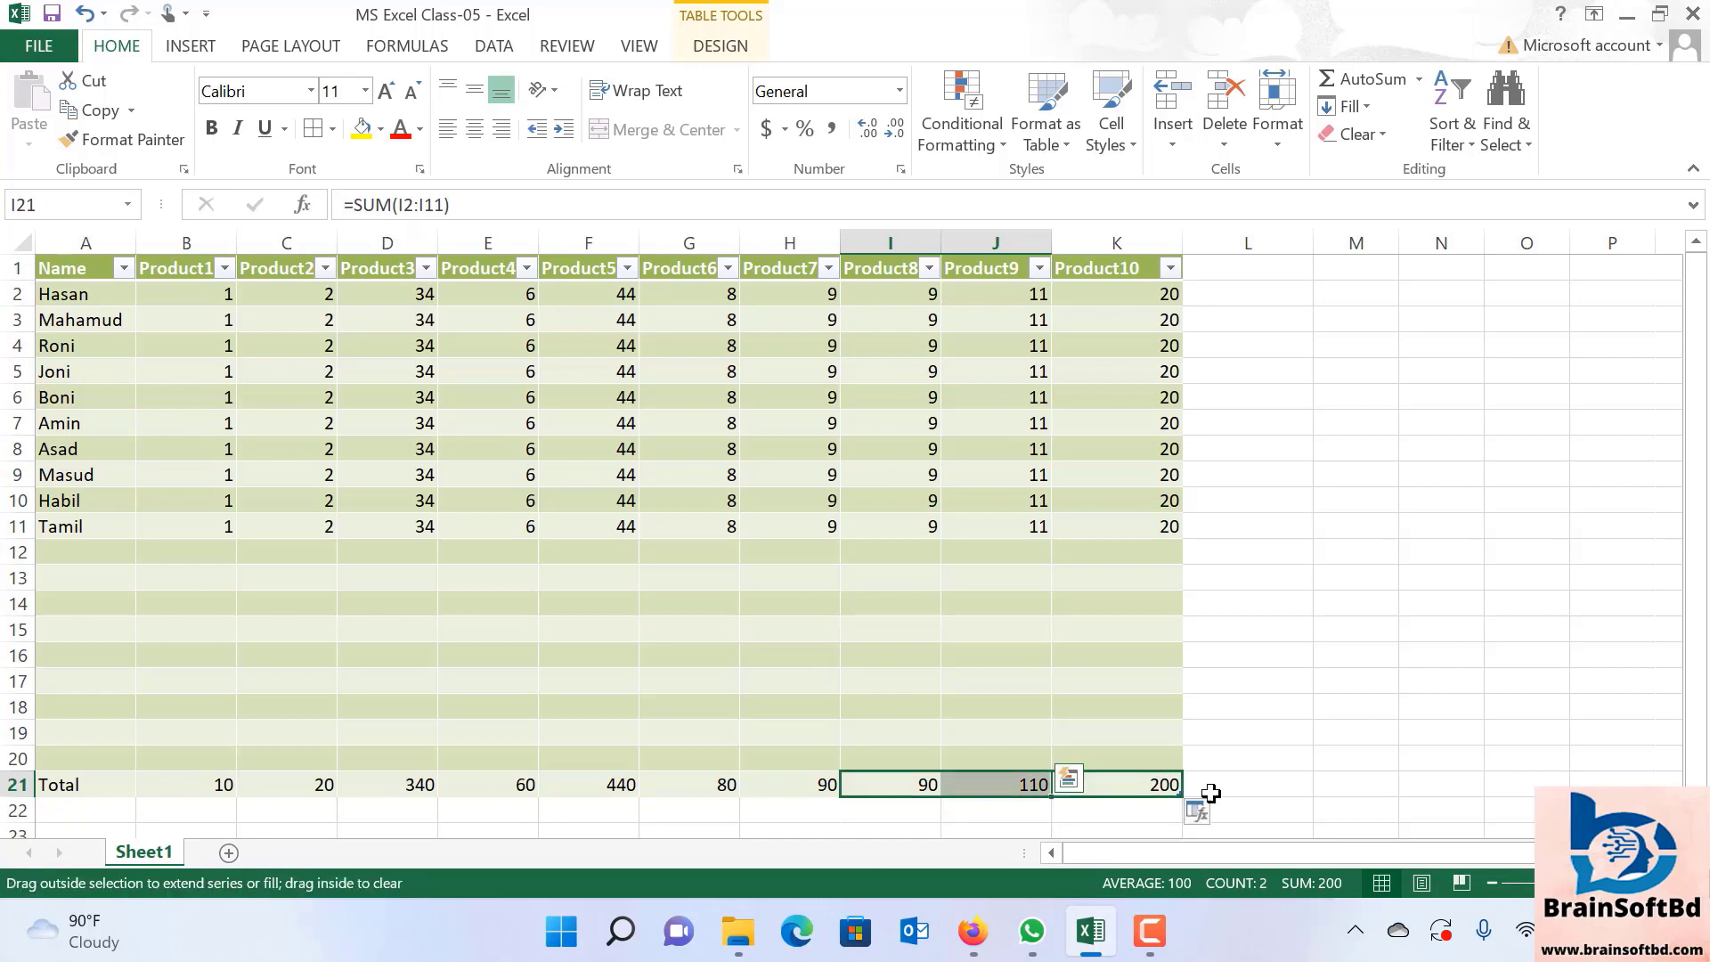
left_click(1363, 762)
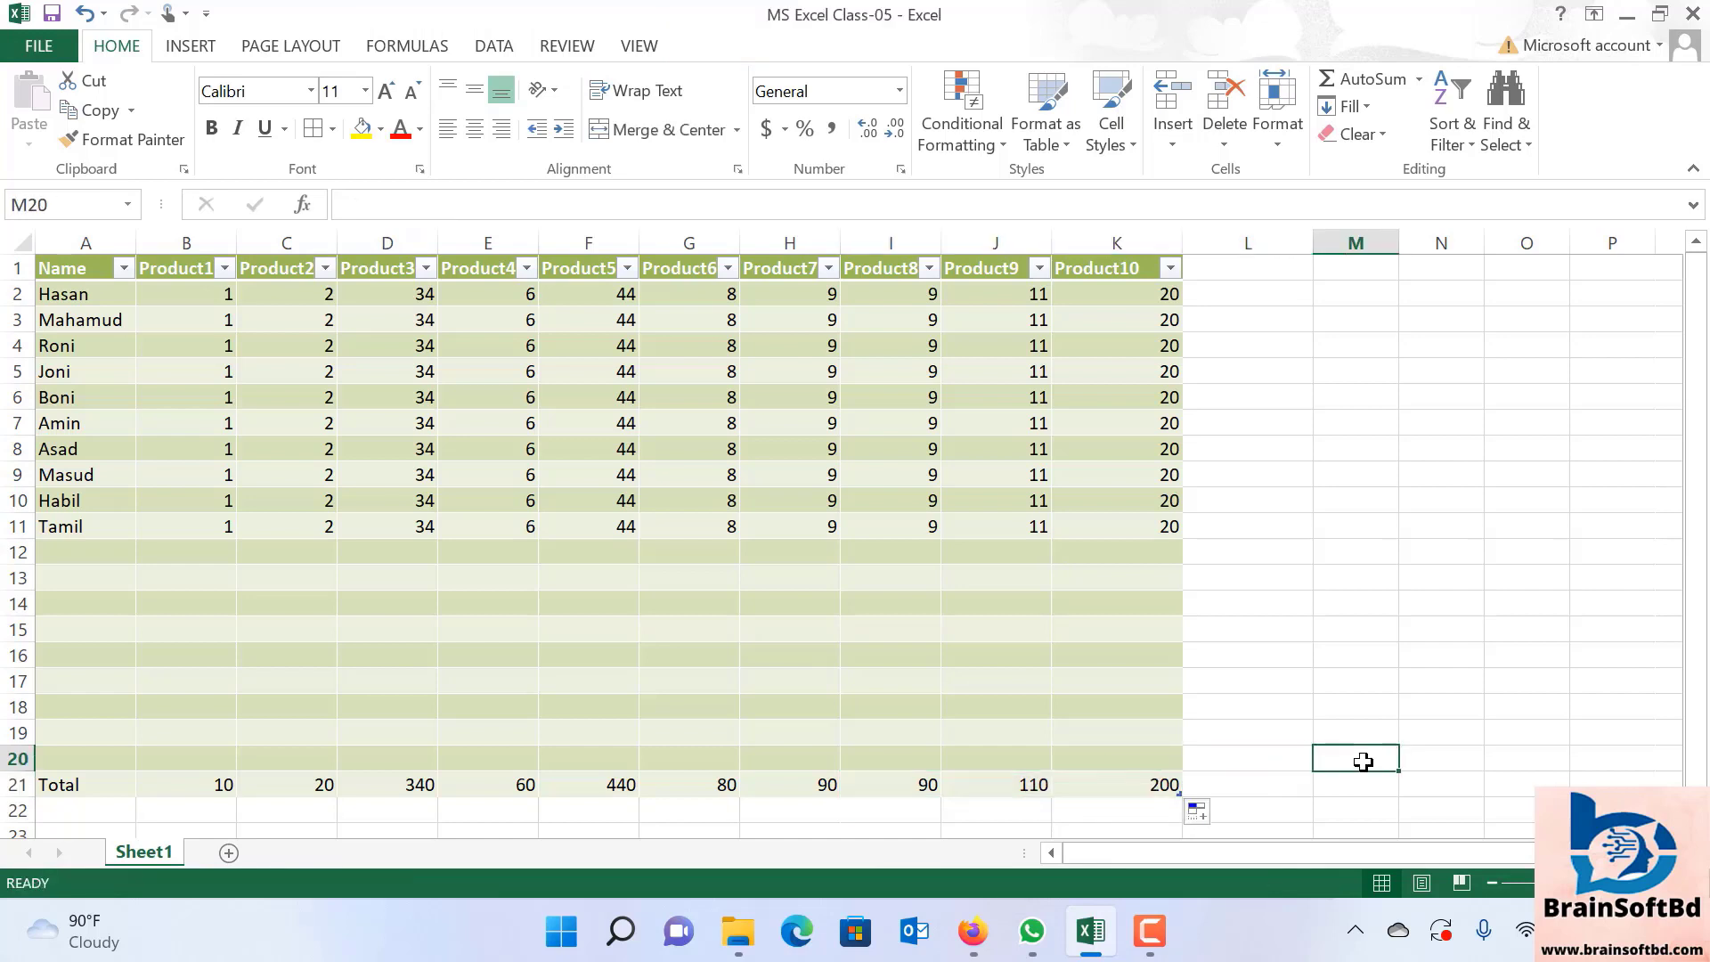
left_click(1283, 632)
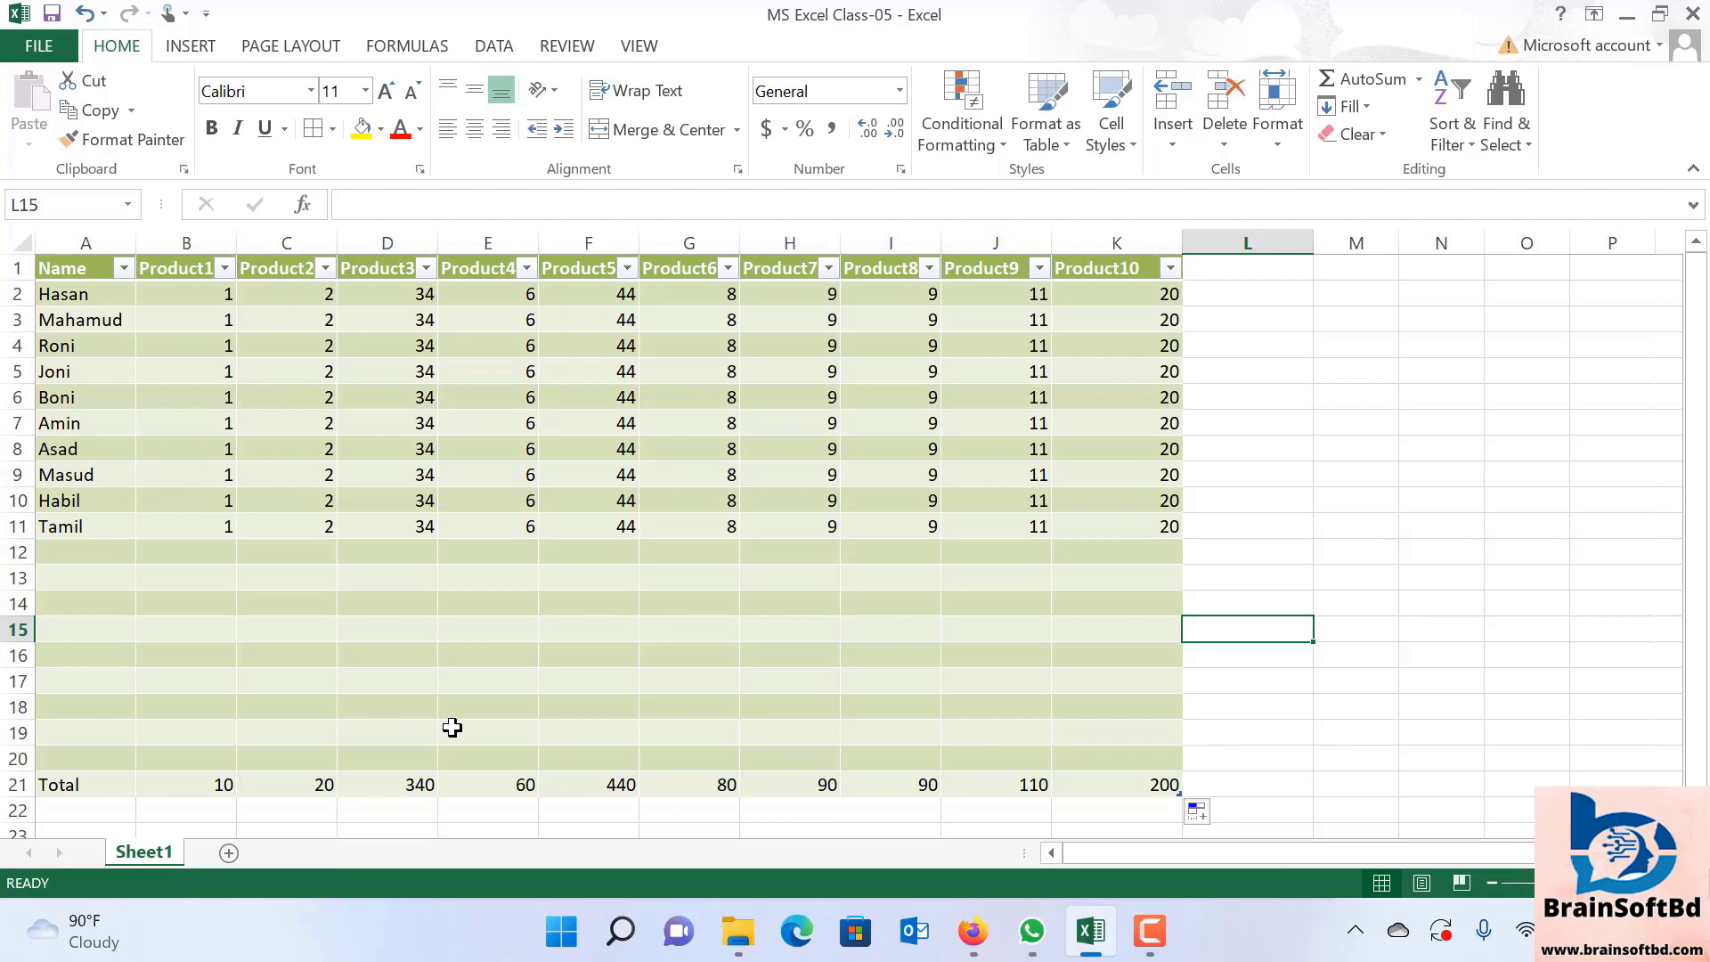
left_click(1254, 783)
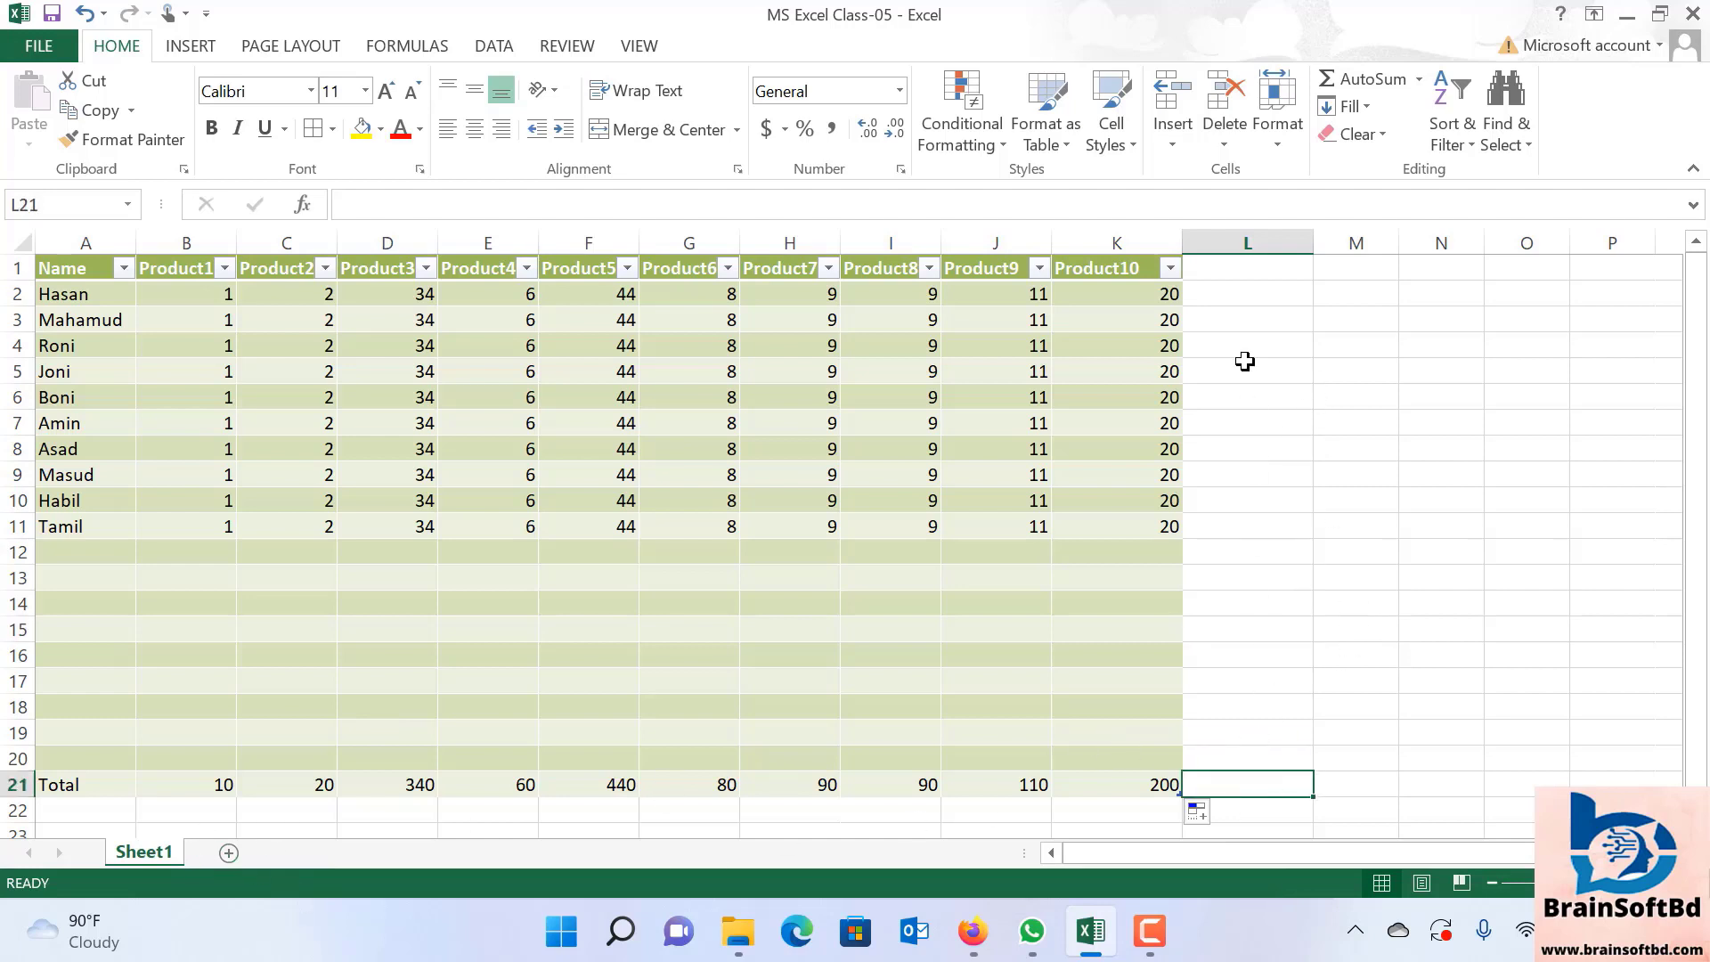
left_click(1243, 264)
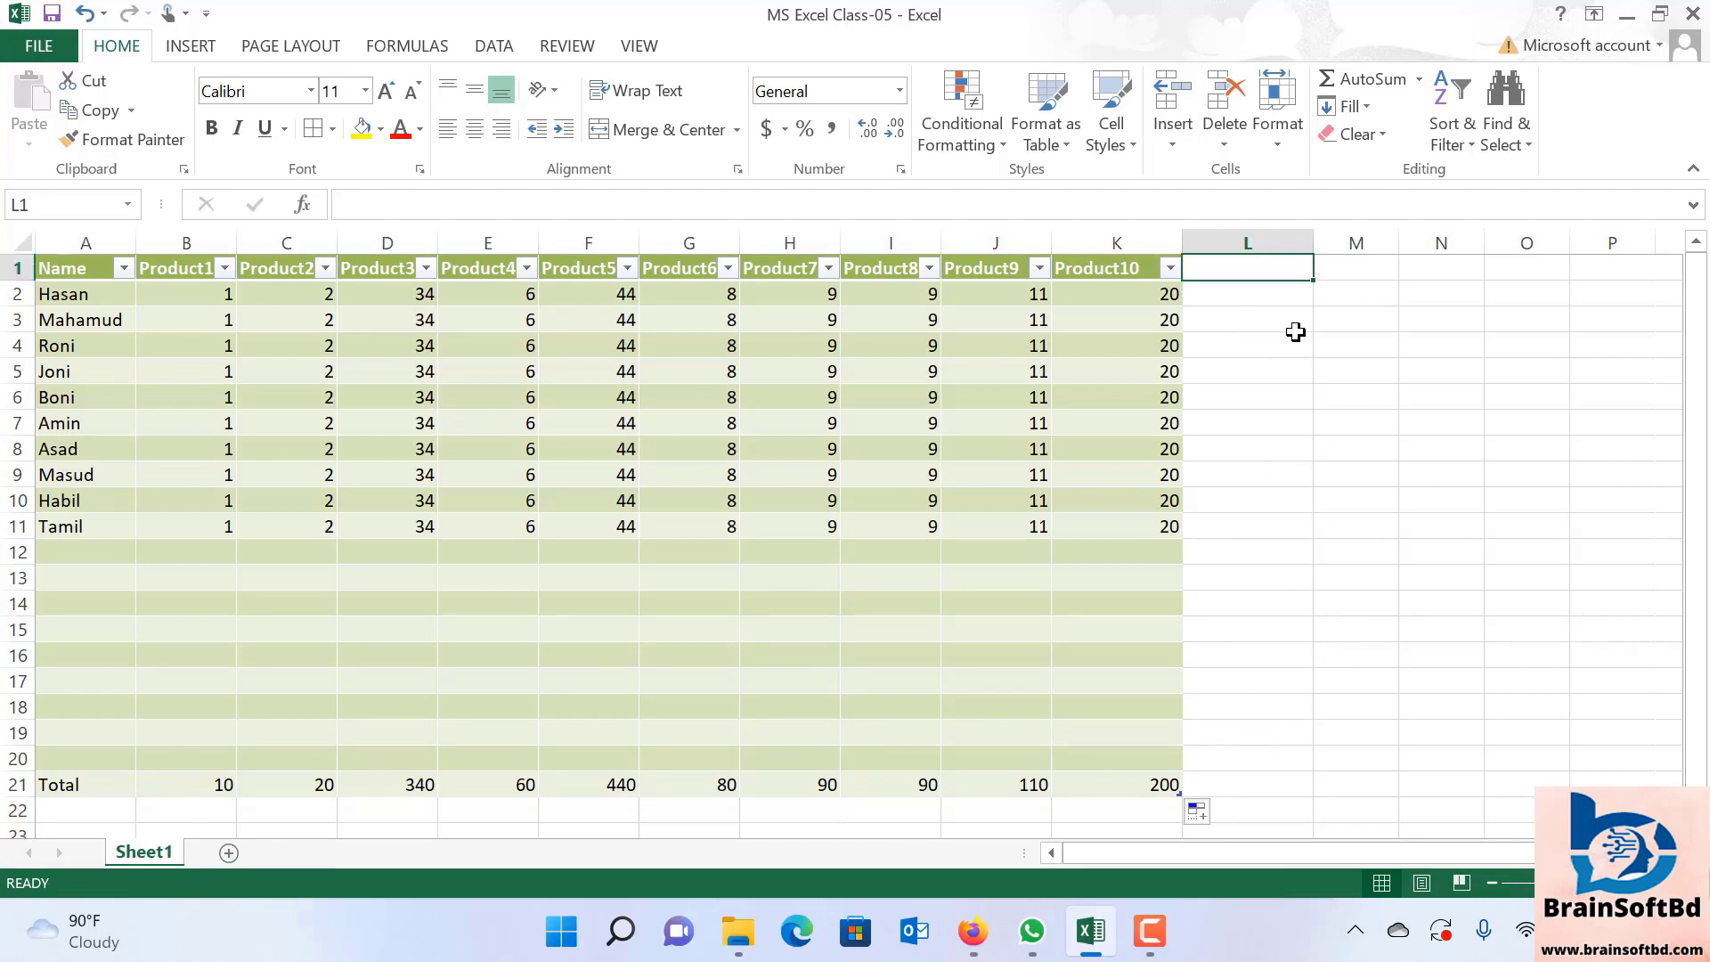
Insert a new table column to the left of the Product10 column.
left_click(1093, 269)
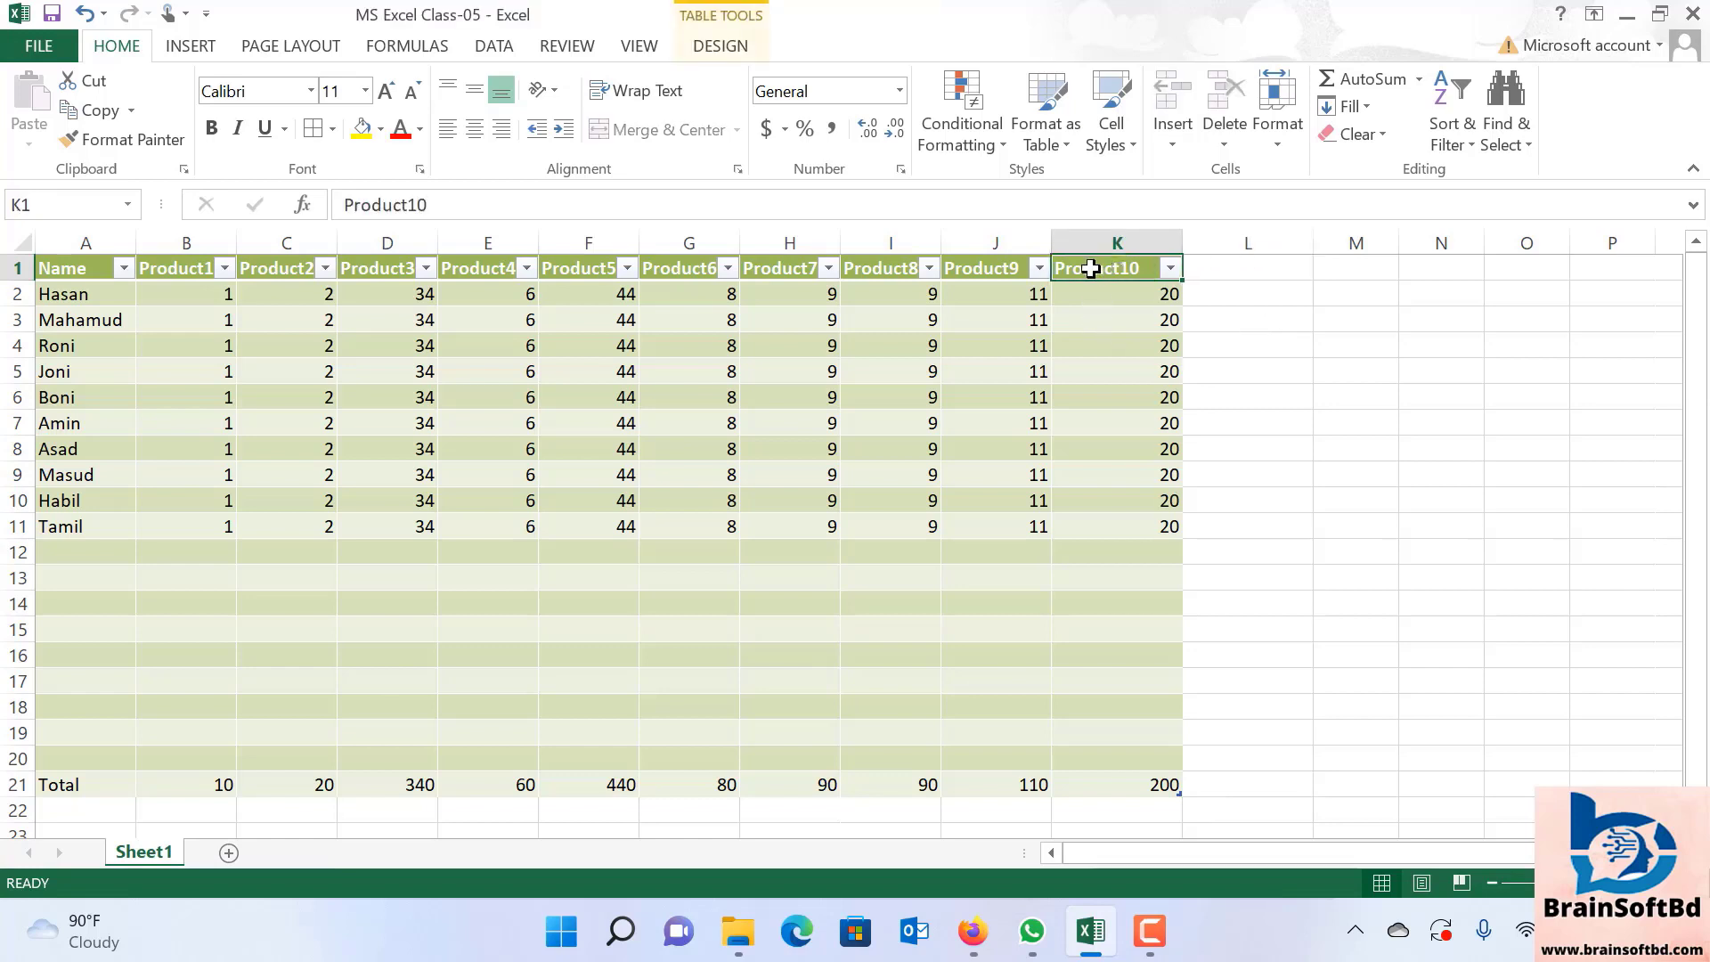
right_click(1090, 269)
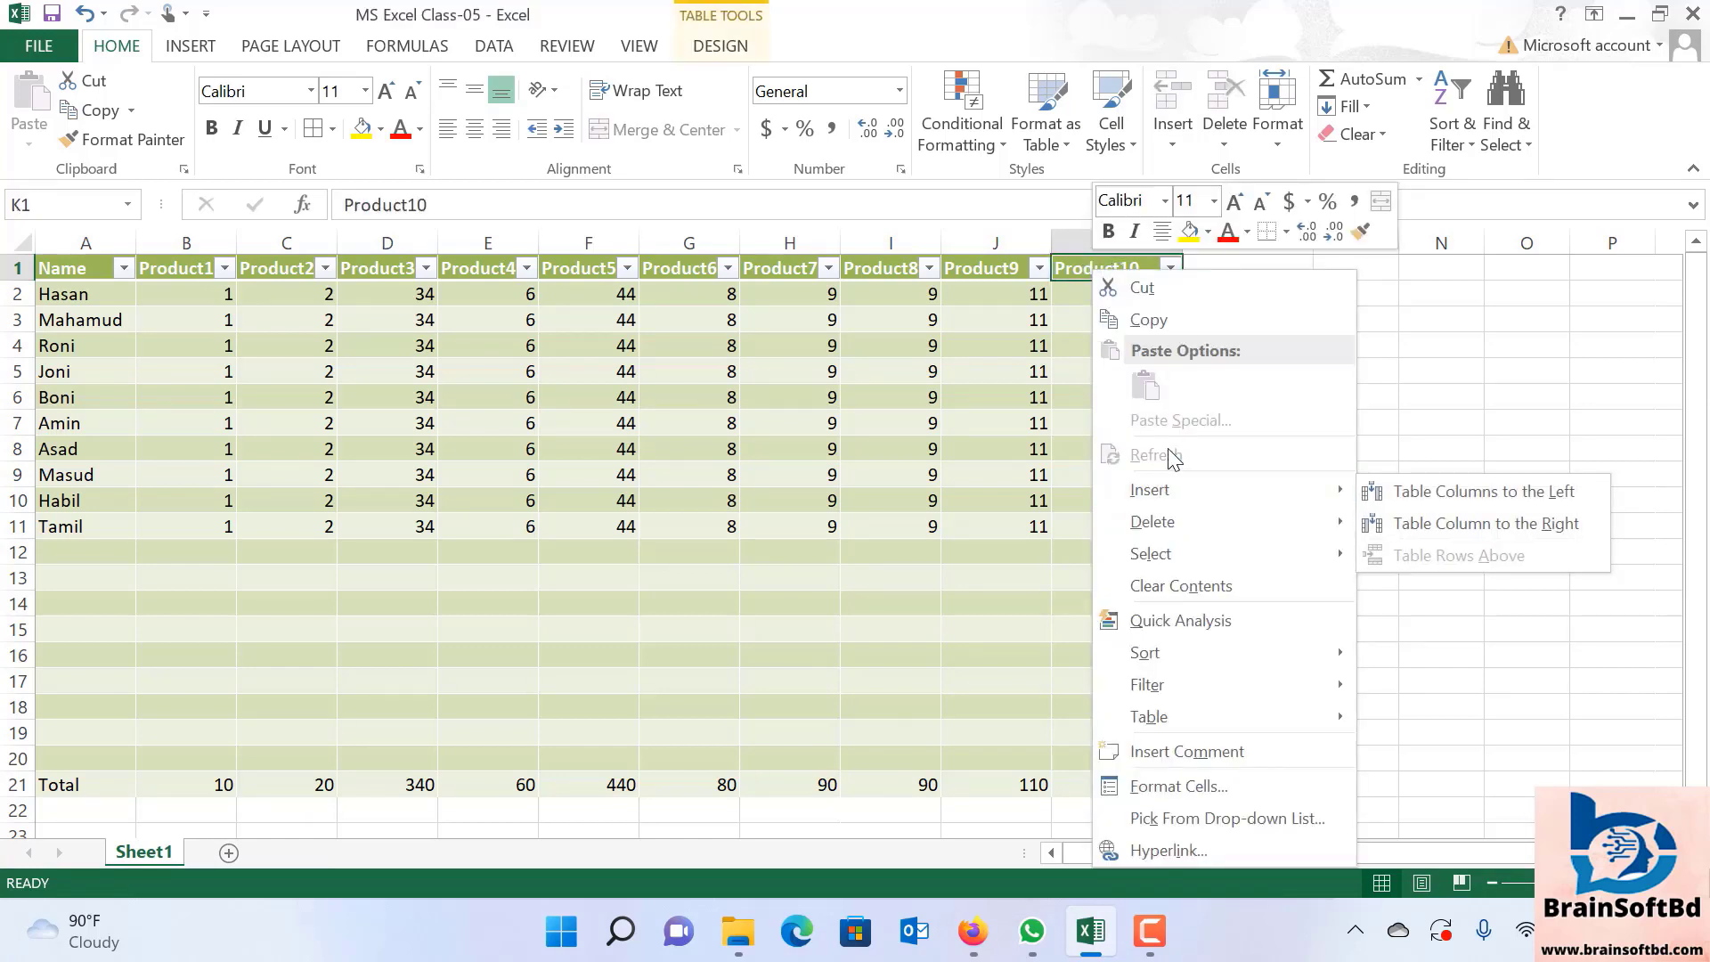
mouse_move(1202, 490)
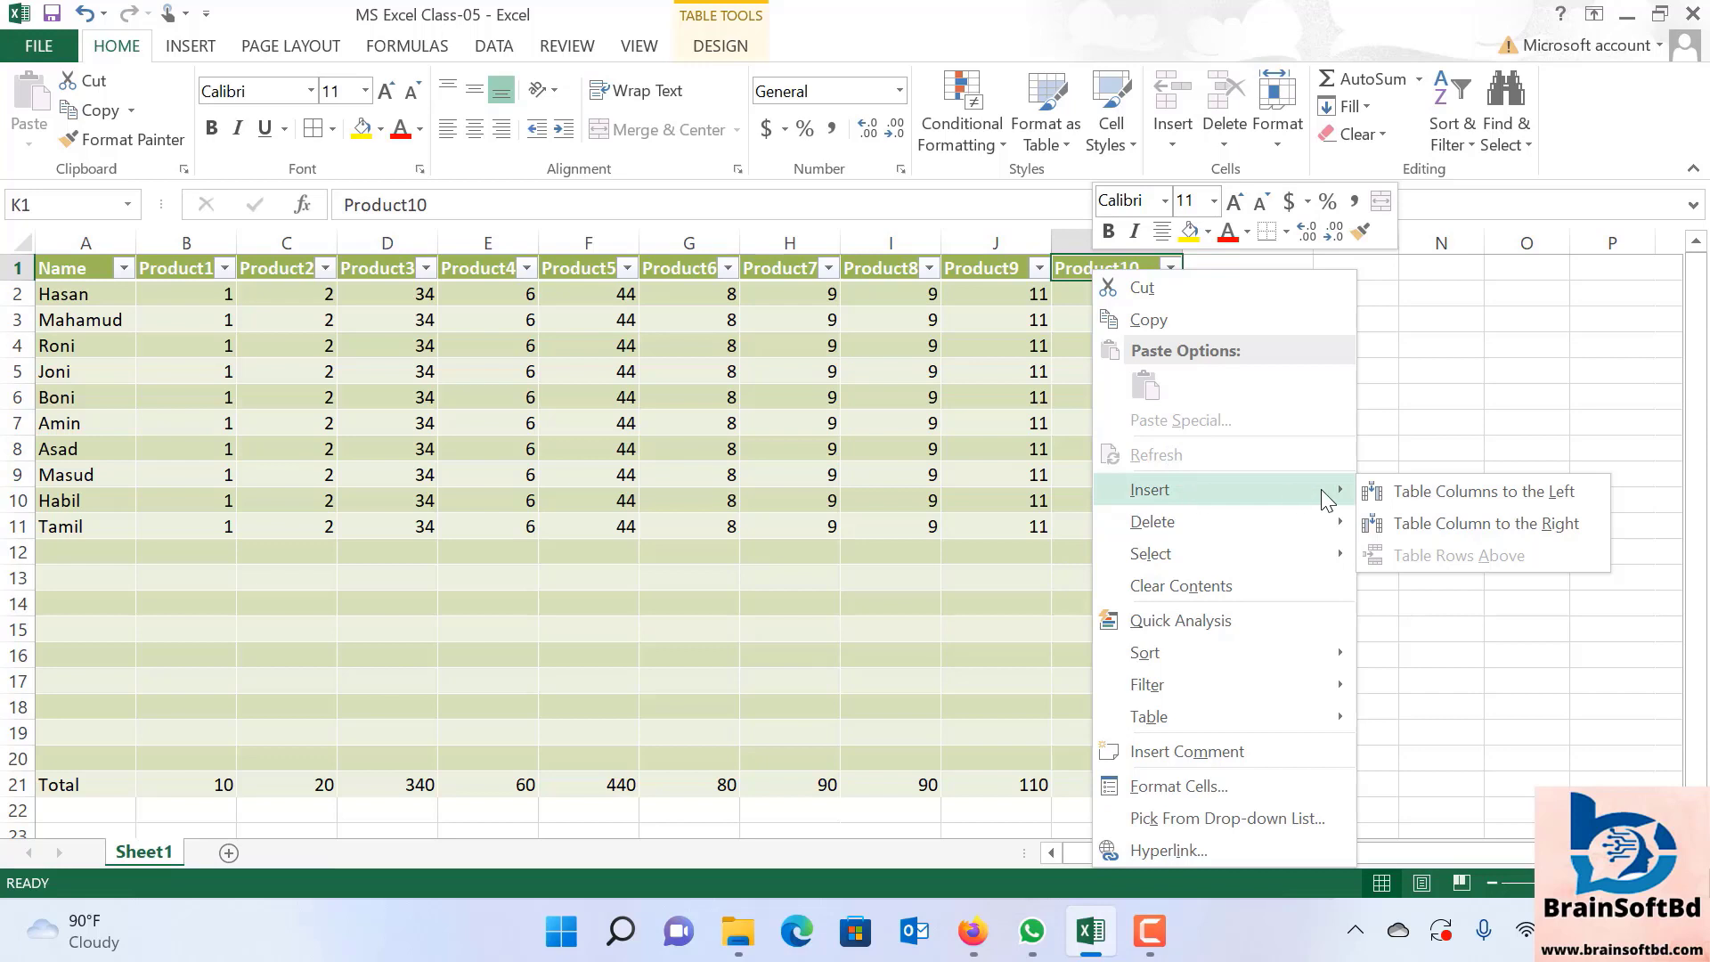
left_click(1435, 491)
left_click(1448, 469)
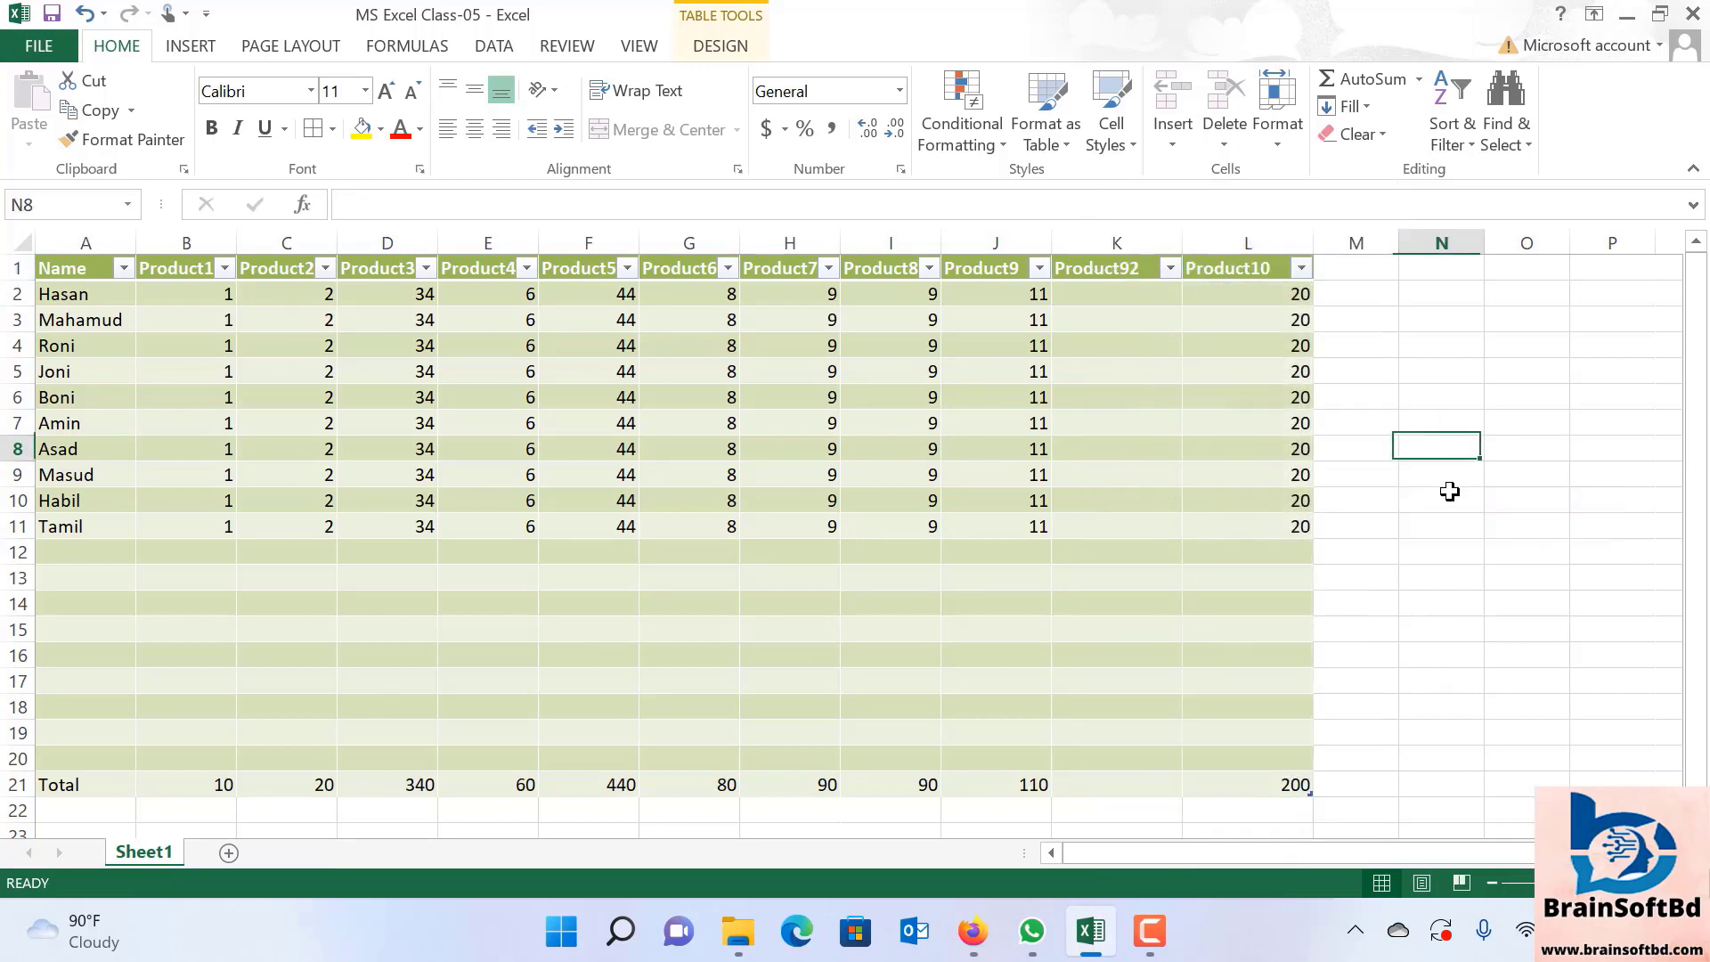
Copy the Product10 values and total into the new Product92 column.
left_click_drag(1279, 301, 1298, 784)
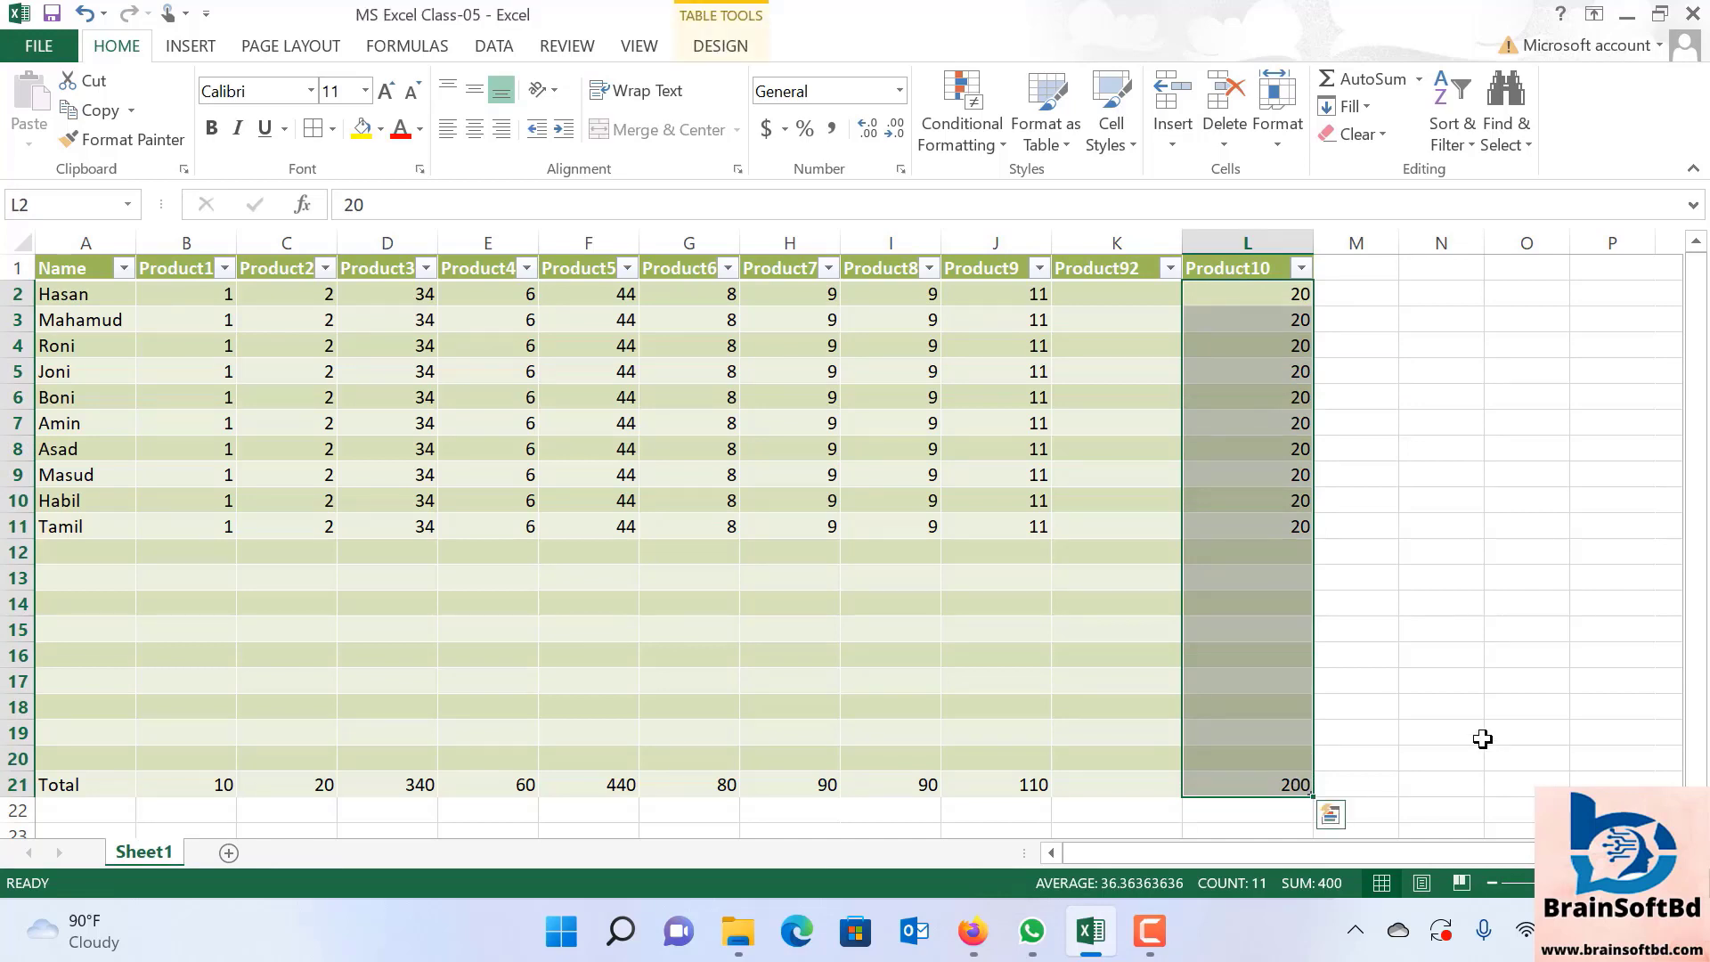
key("ctrl+c")
left_click(1115, 272)
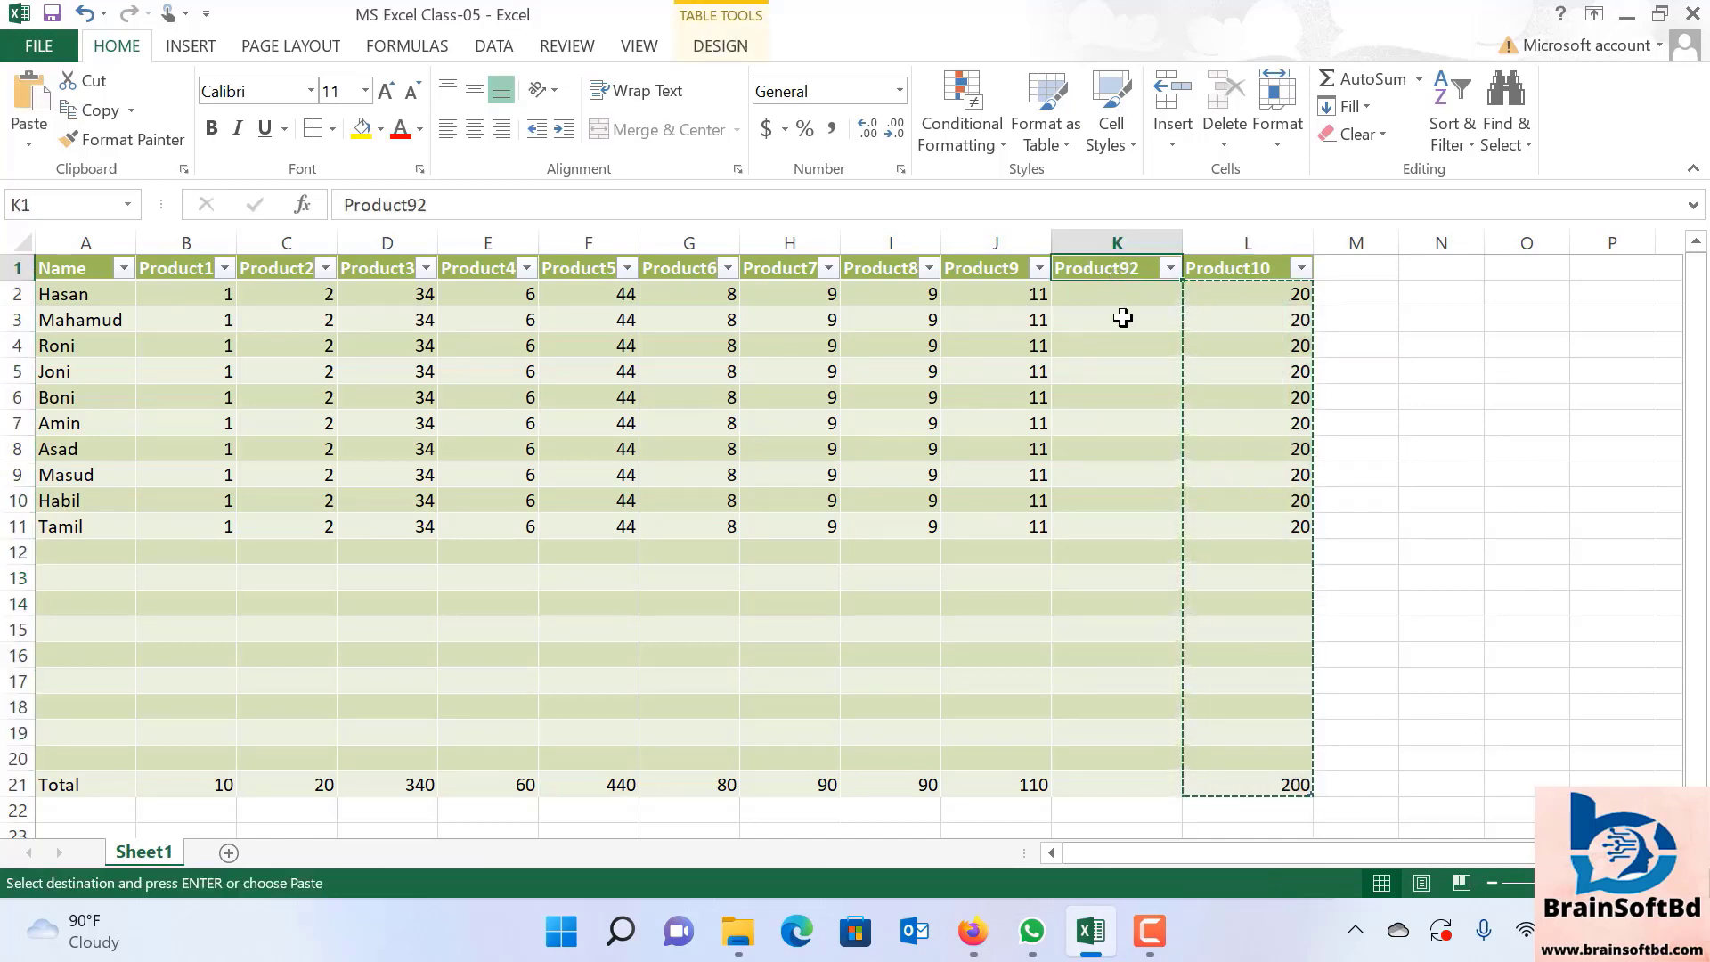
left_click_drag(1120, 294, 1136, 781)
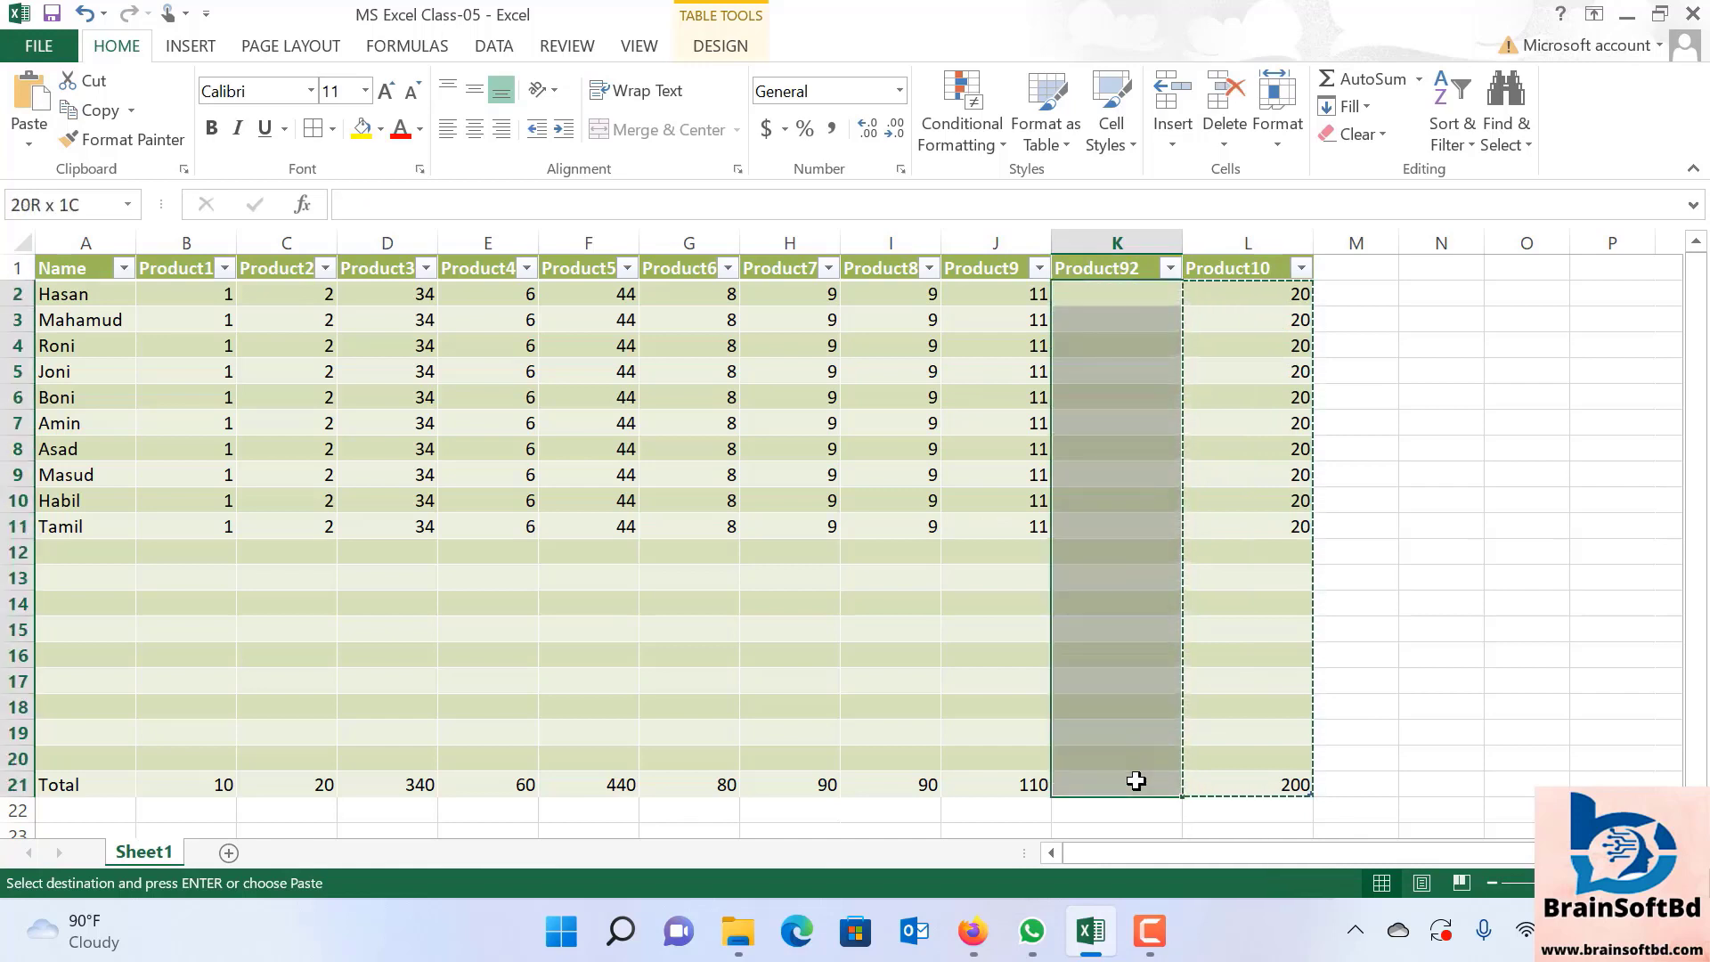
key("ctrl+v")
left_click(1486, 730)
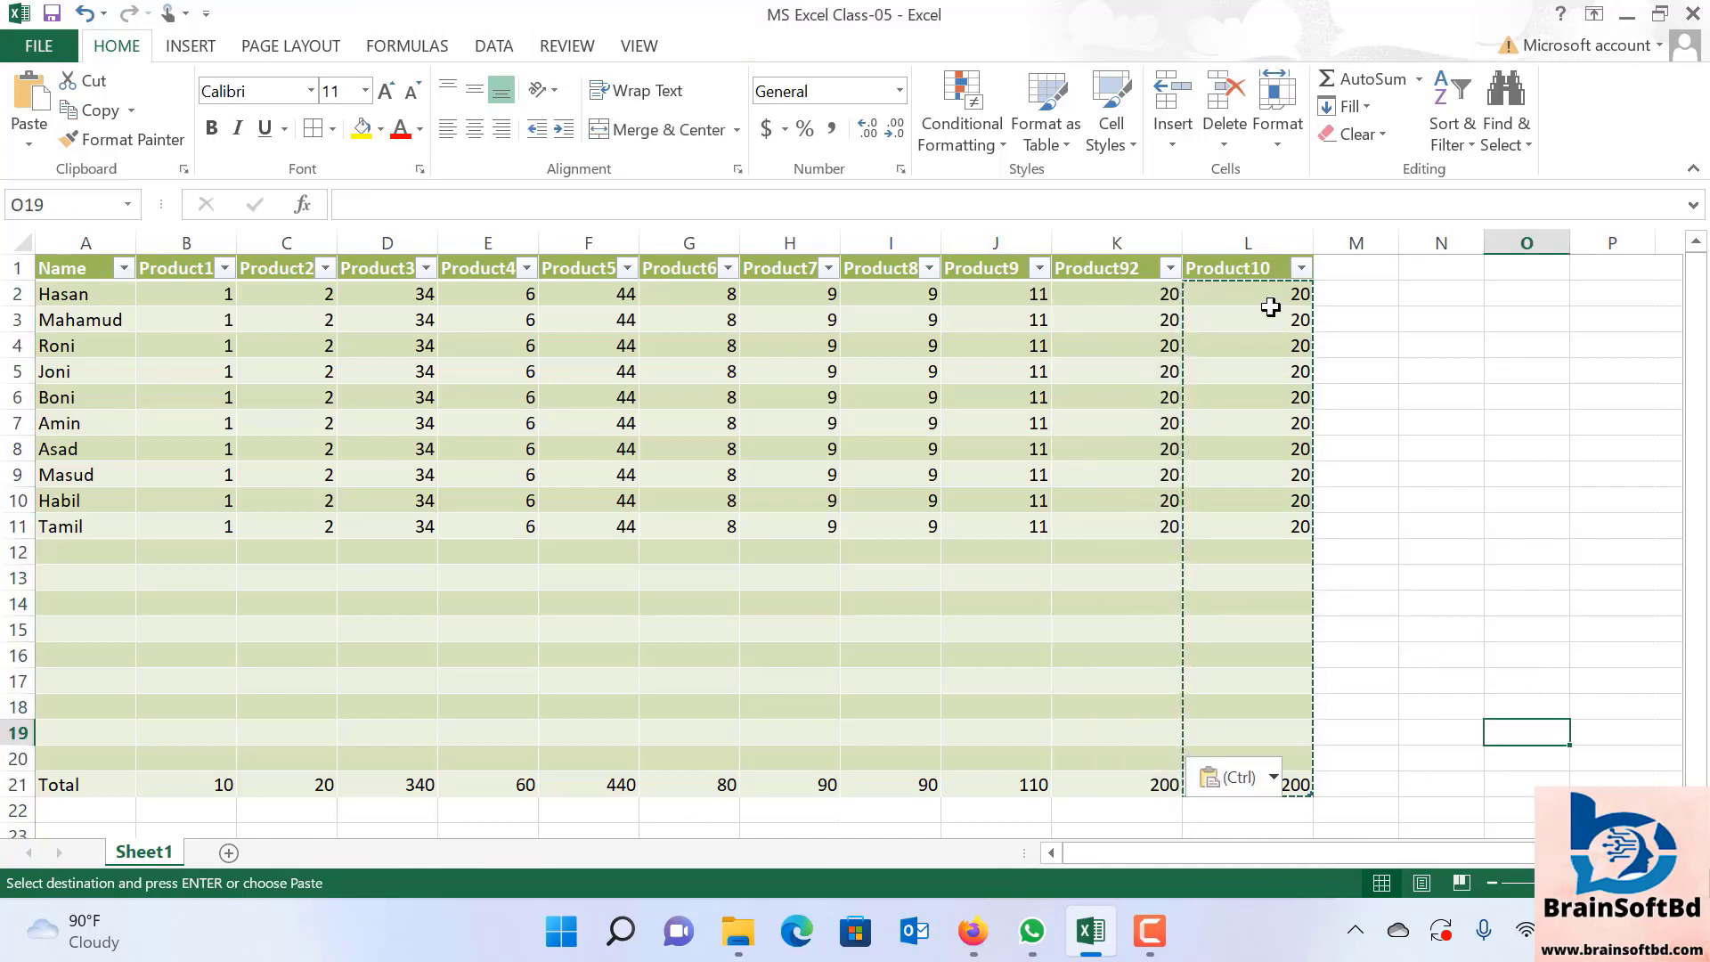
Clear the old Product10 values and total, leaving that column empty.
left_click_drag(1263, 294, 1292, 791)
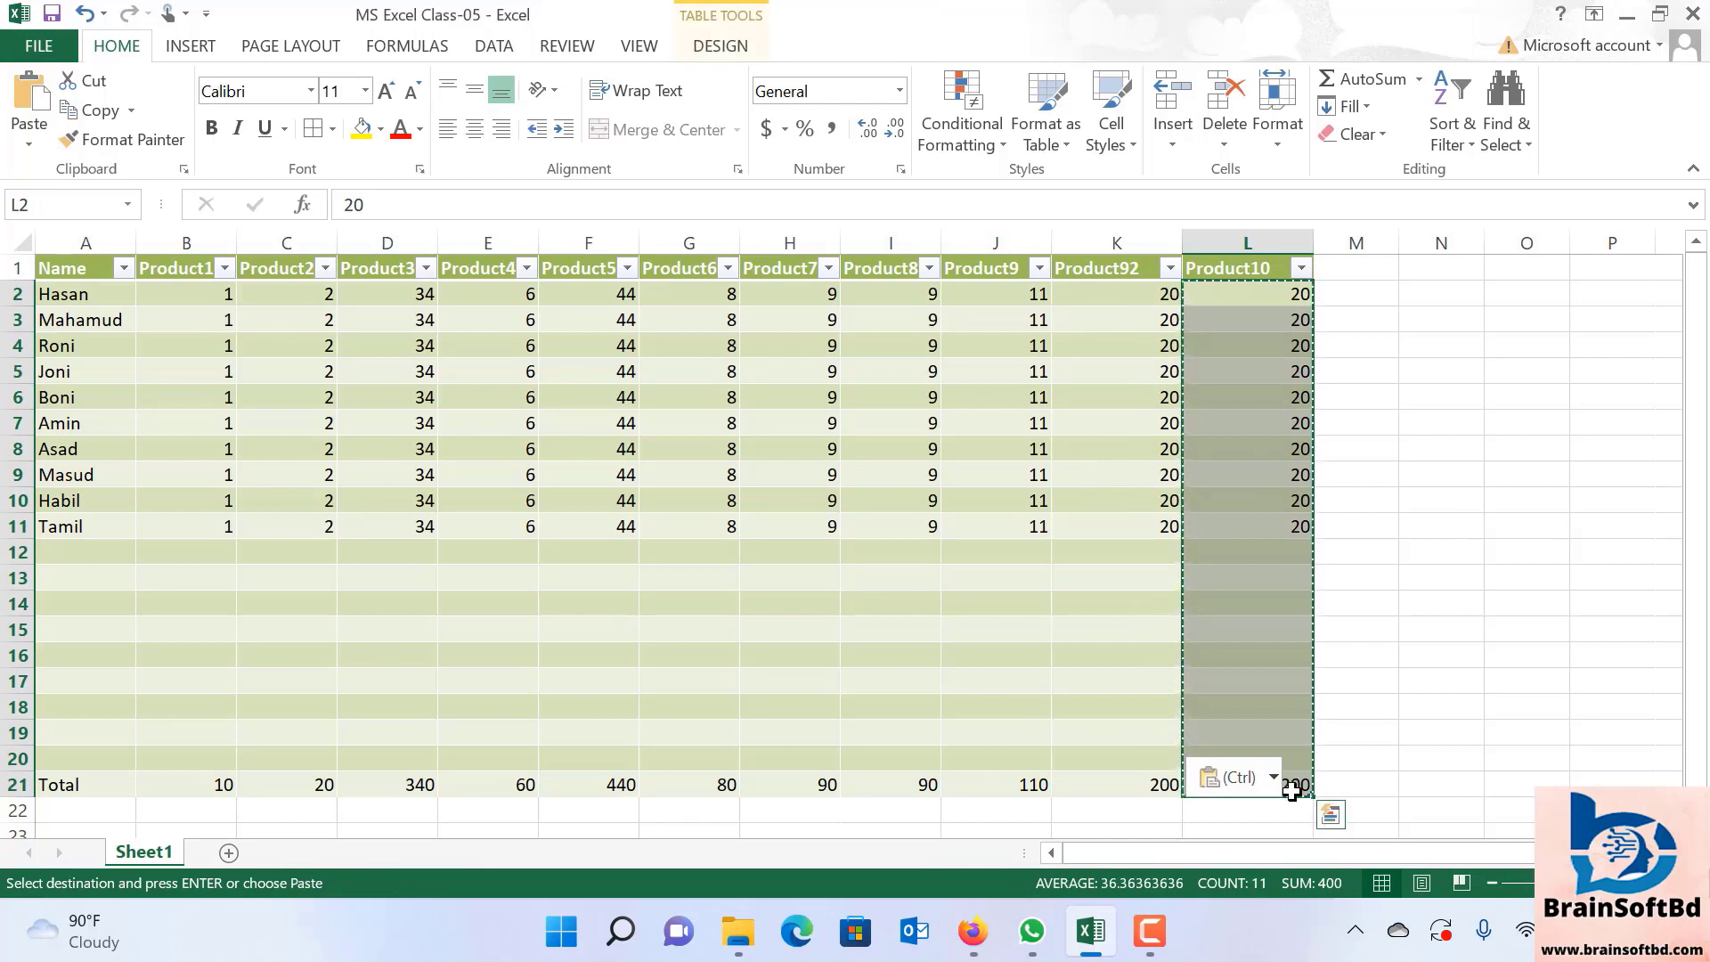
key("Delete")
left_click(1510, 655)
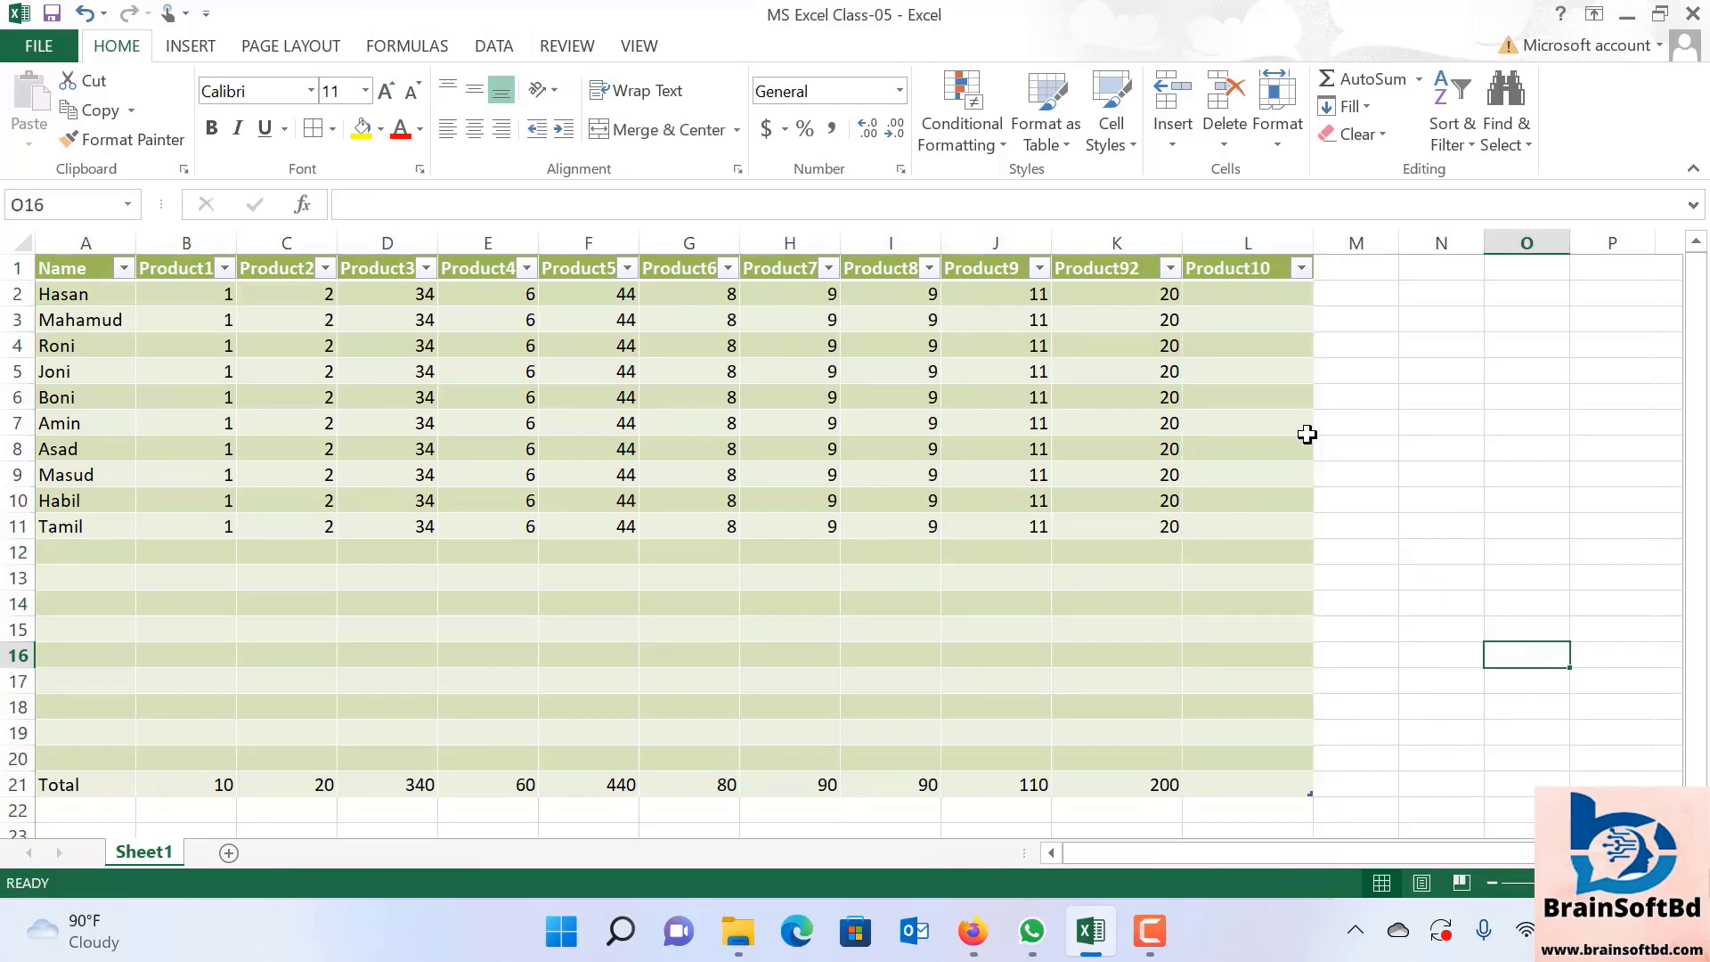
left_click(1261, 294)
left_click(1241, 267)
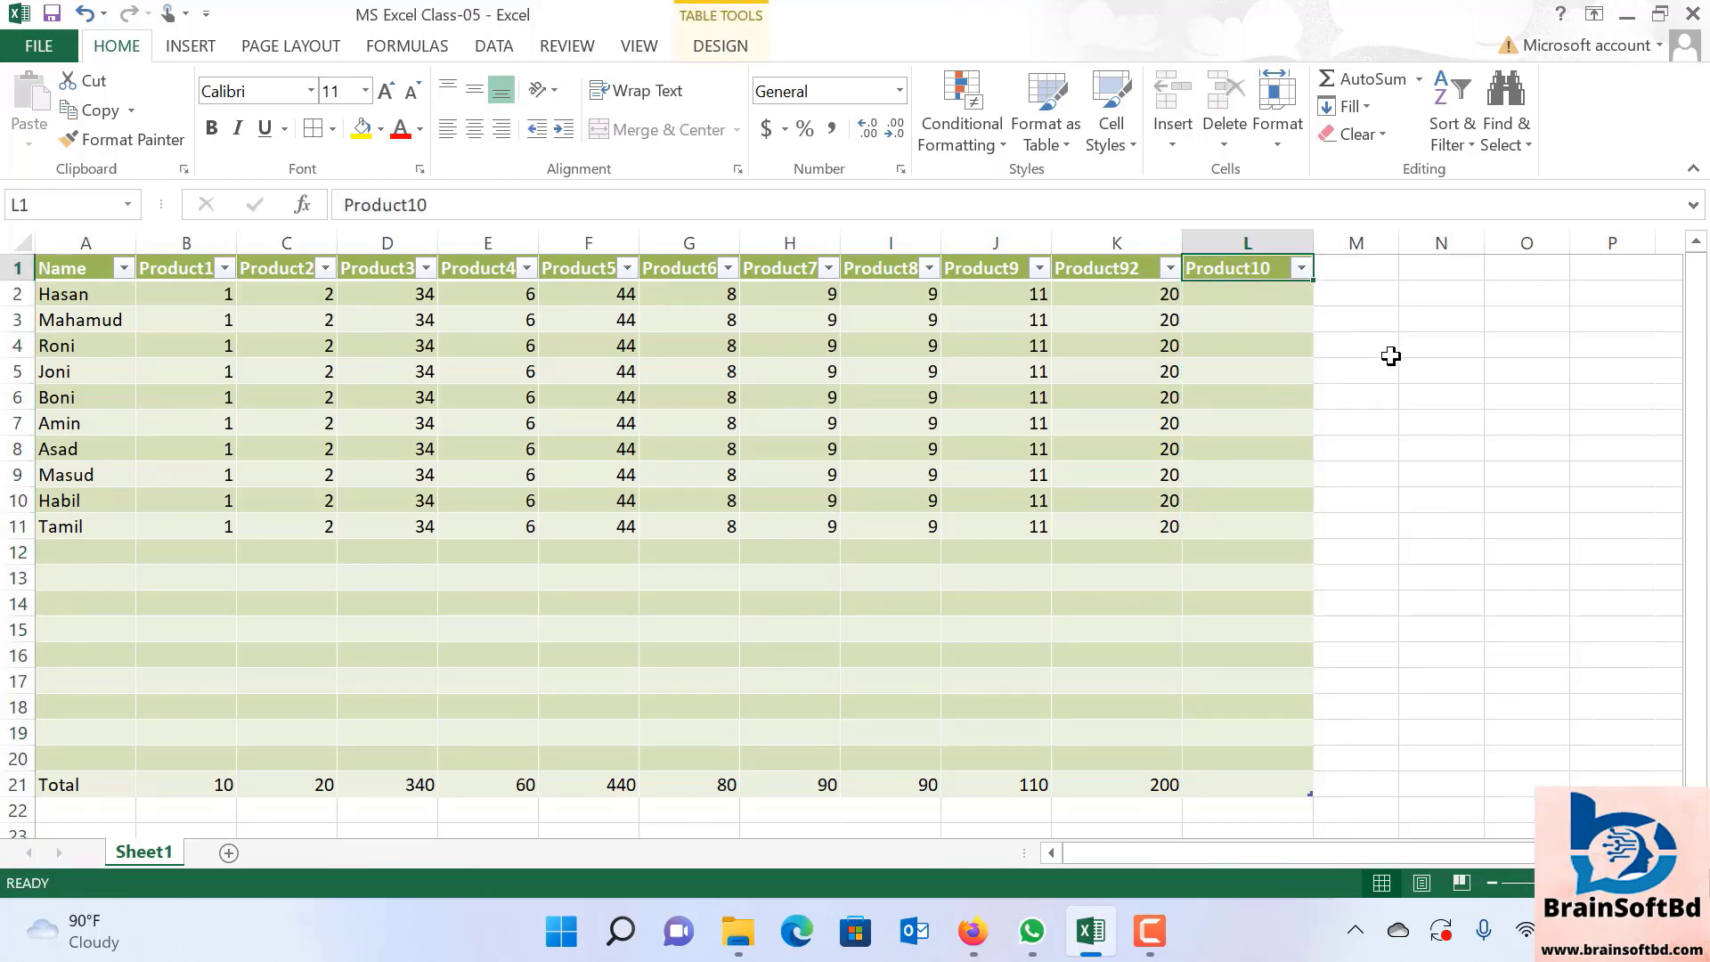
type("Total A")
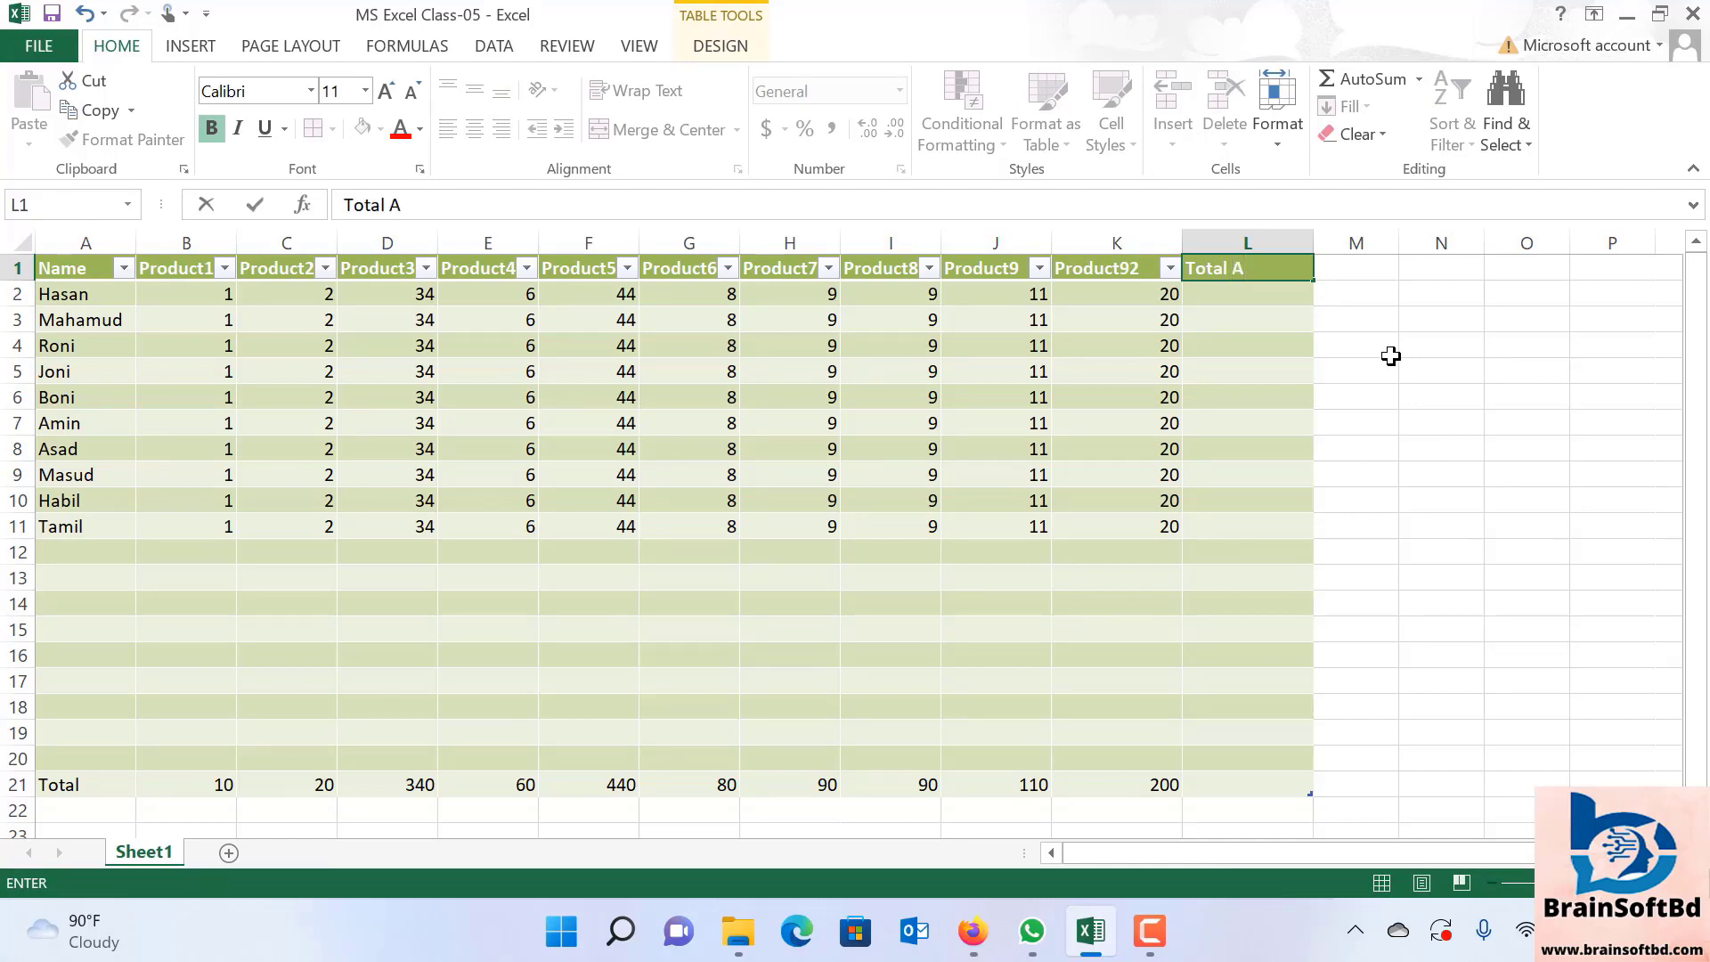
type("mount")
left_click(1388, 423)
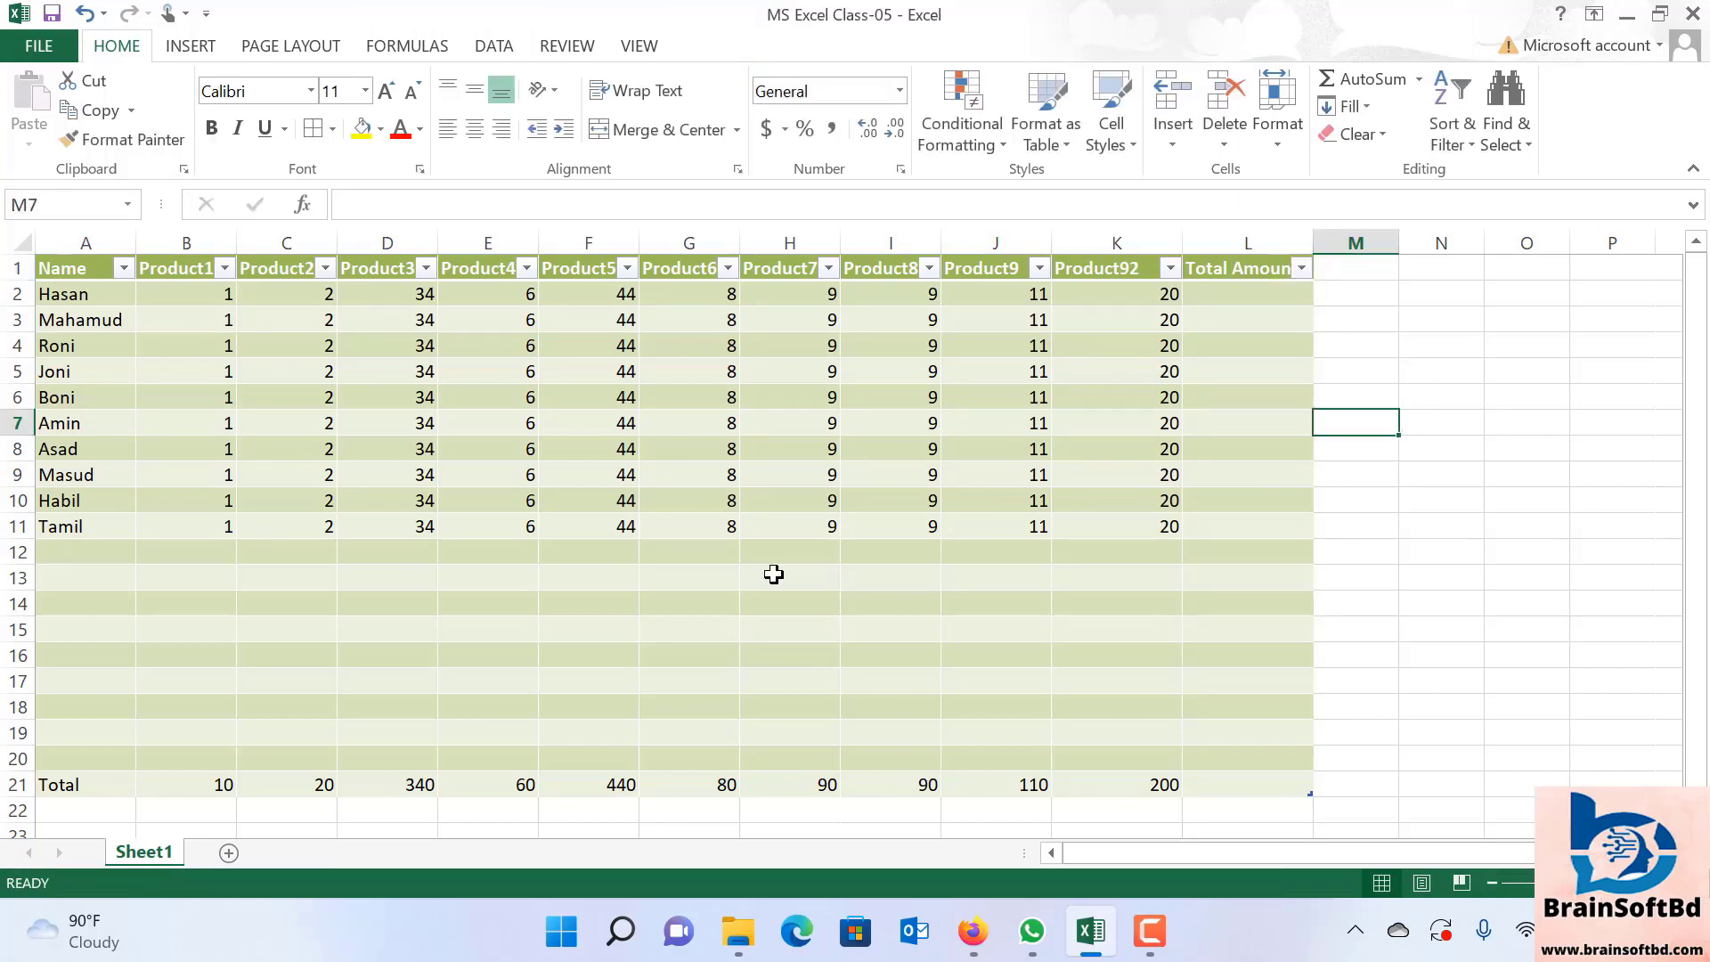
left_click(1478, 683)
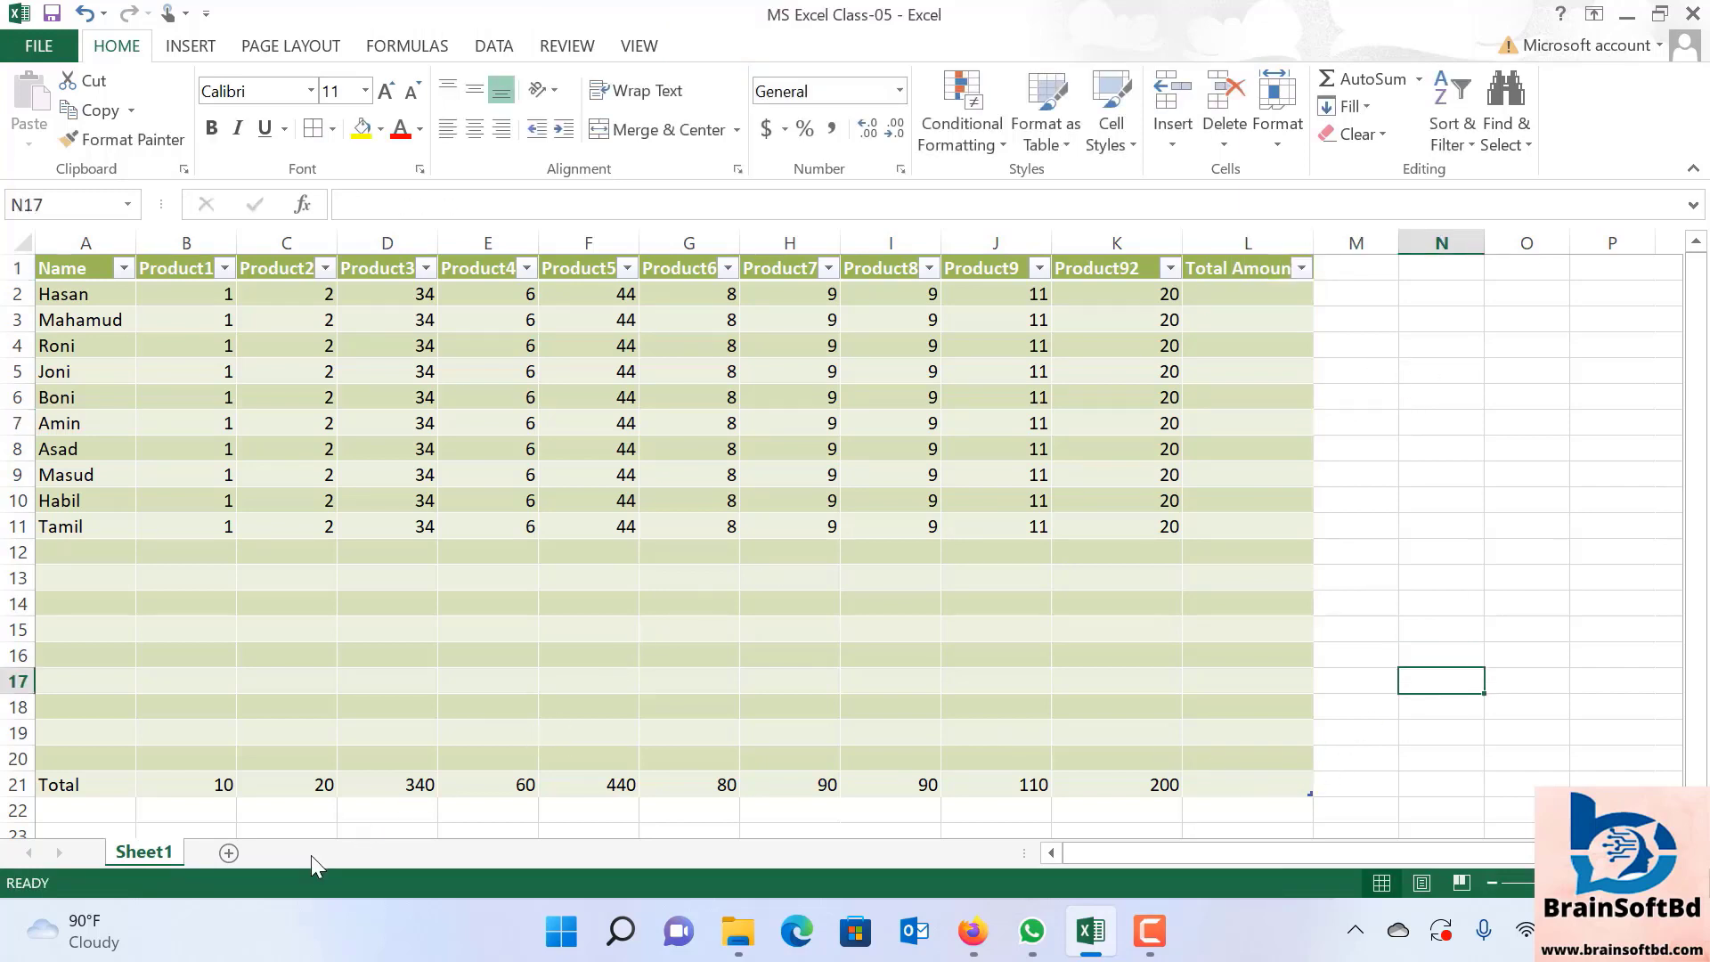
left_click(1245, 786)
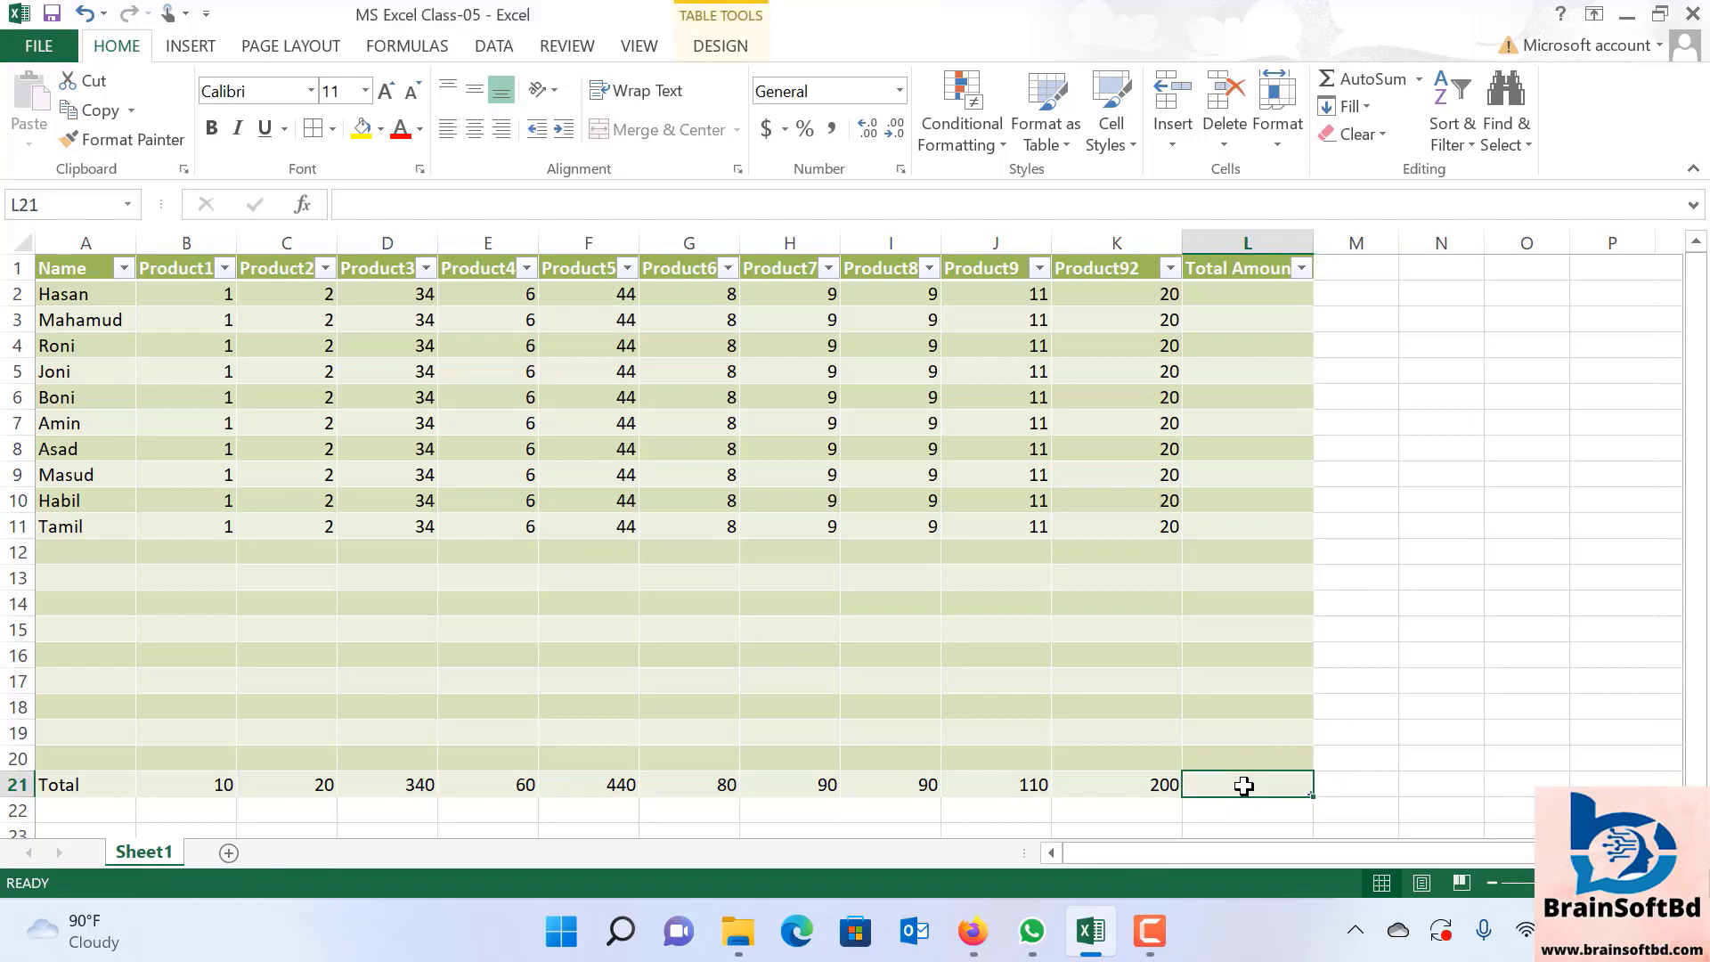
left_click(59, 294)
left_click(40, 355)
left_click(65, 428)
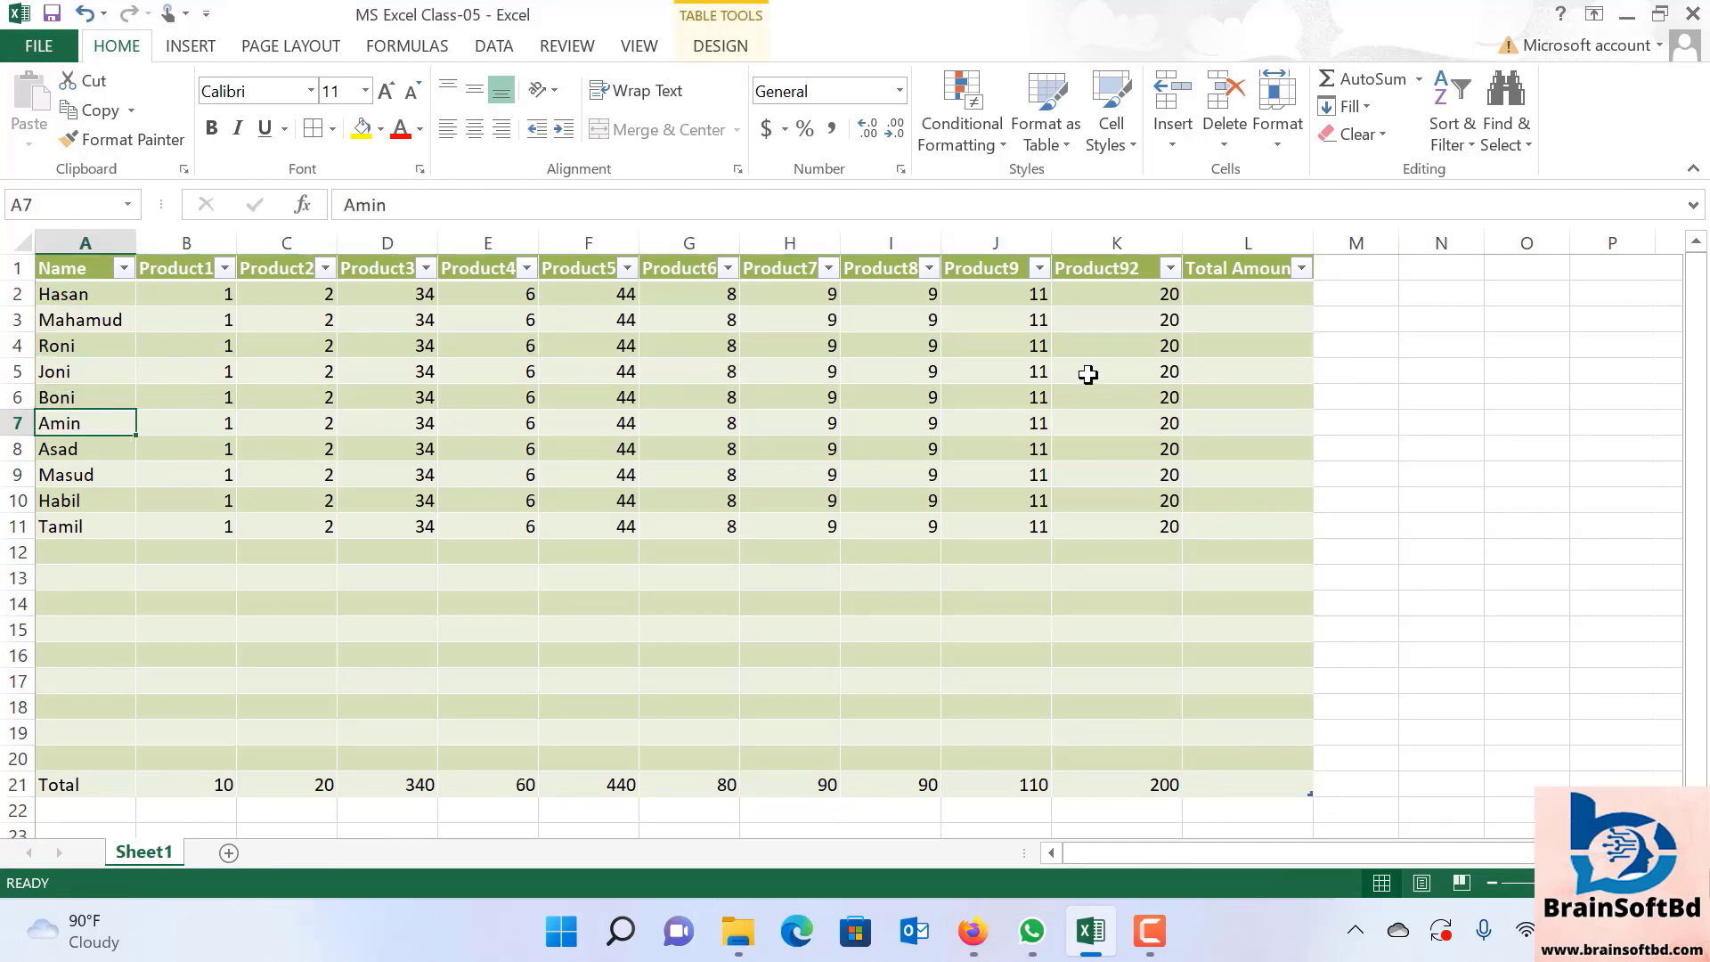
left_click(1270, 298)
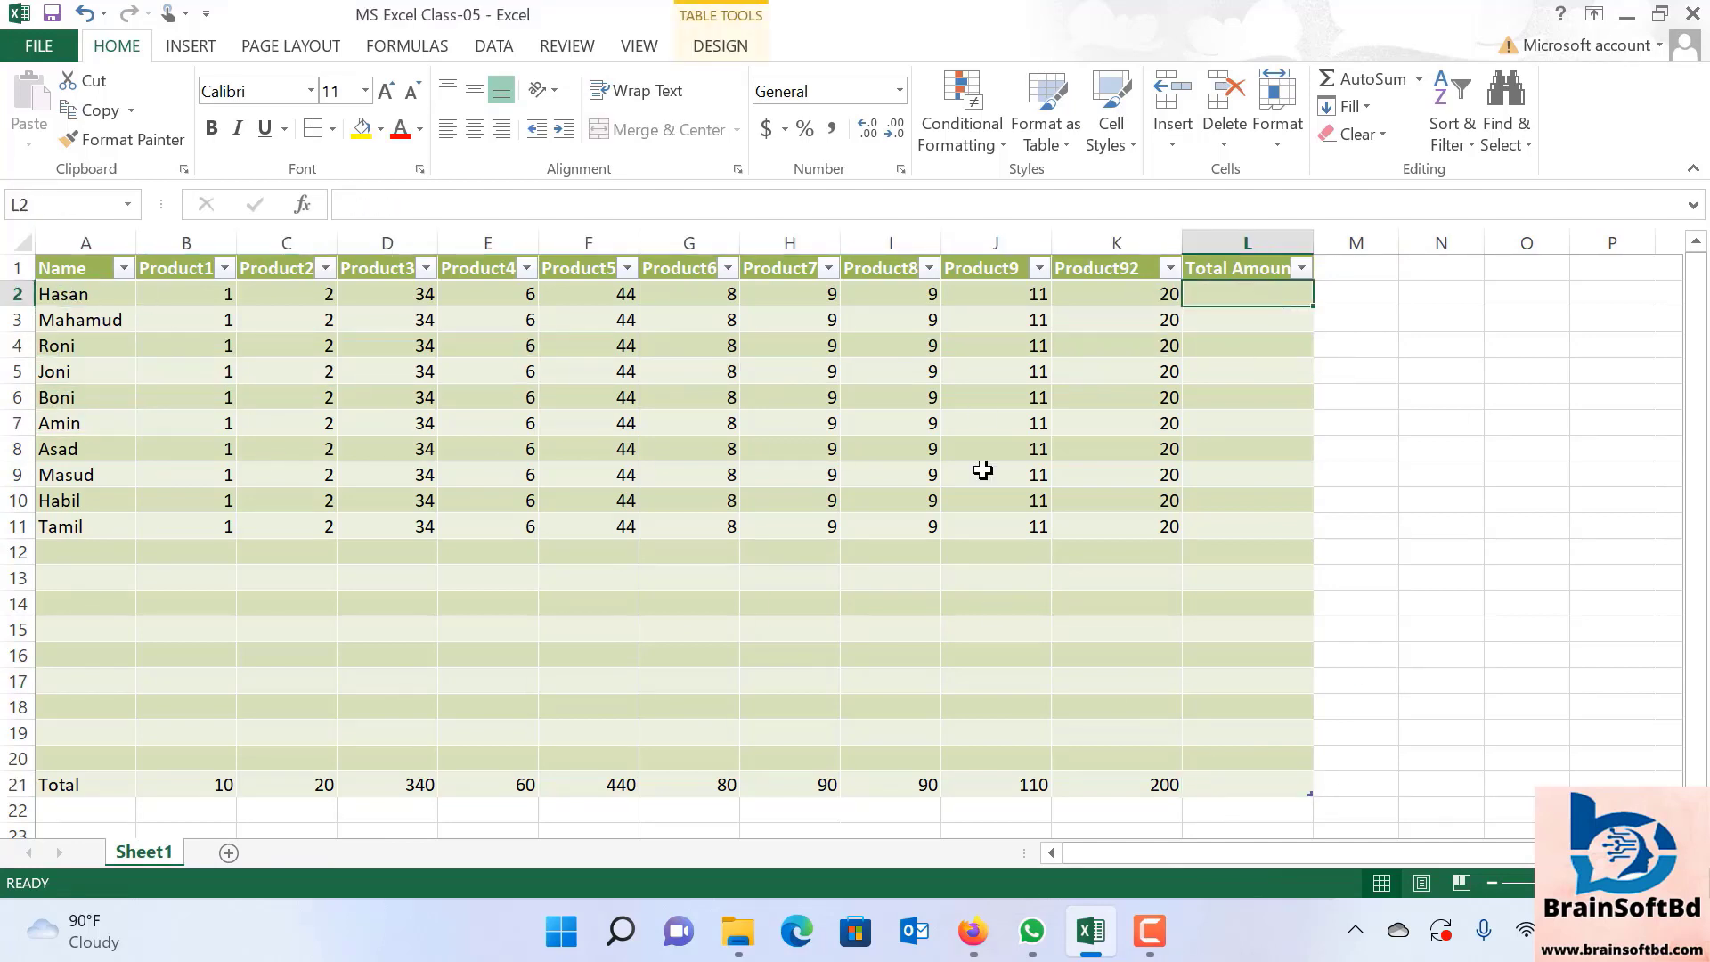
left_click(105, 482)
left_click_drag(89, 303, 1202, 544)
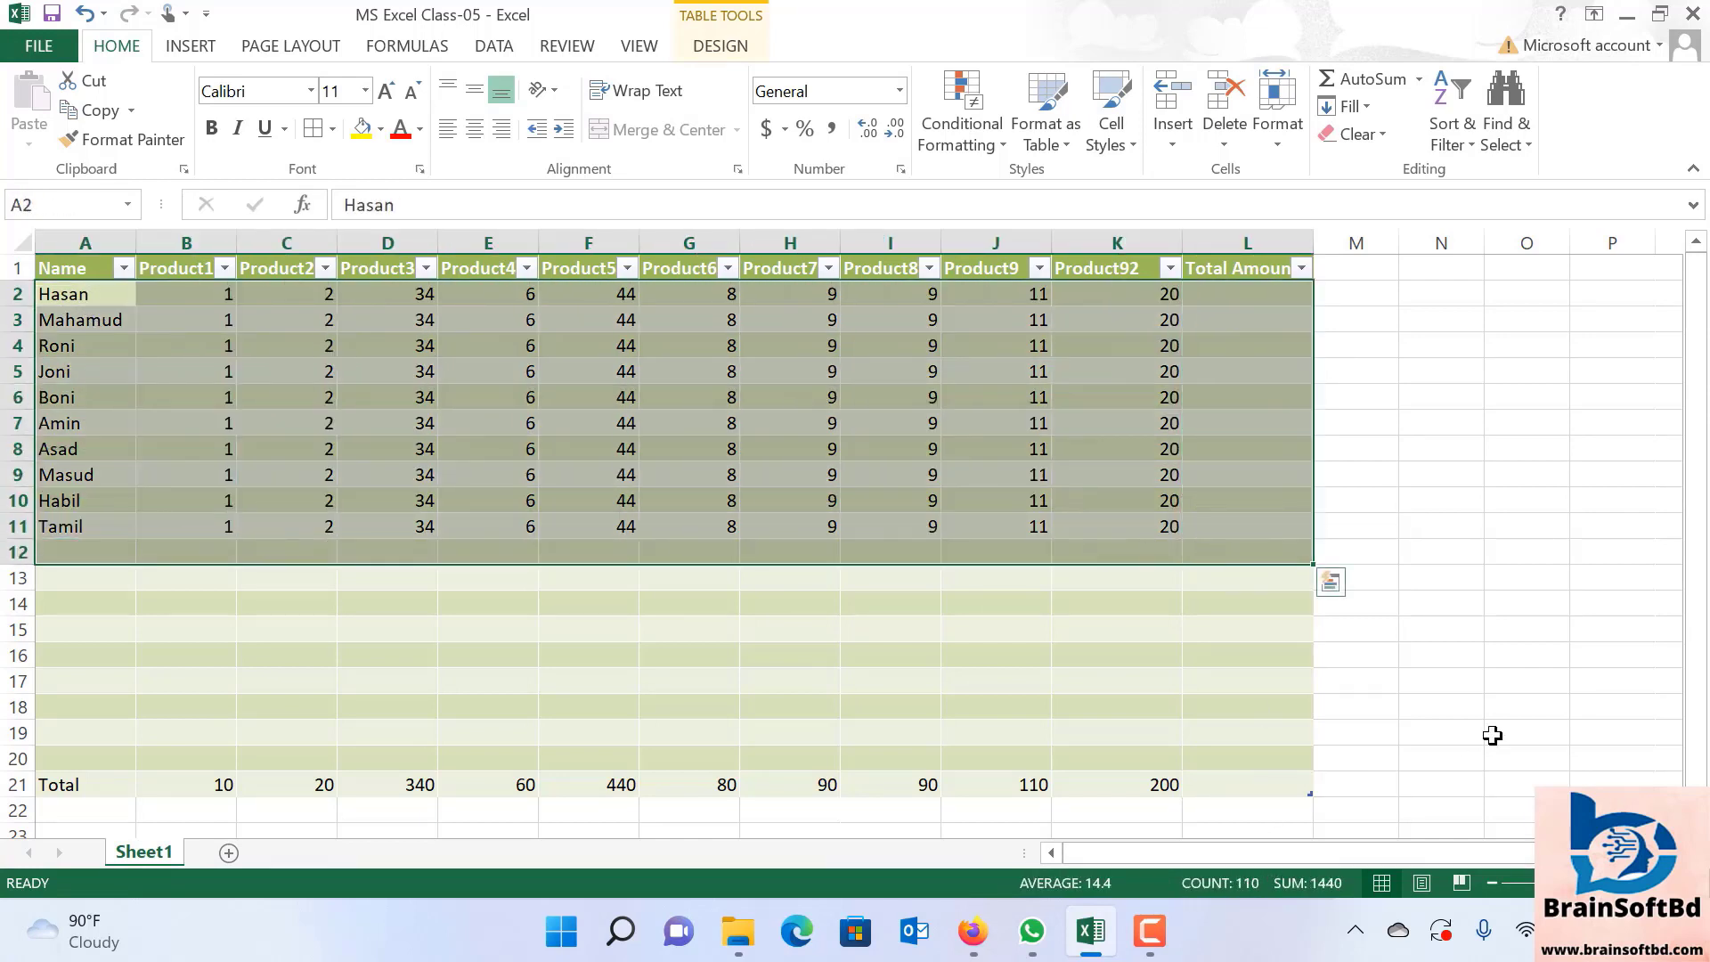
left_click(1492, 732)
left_click(86, 295)
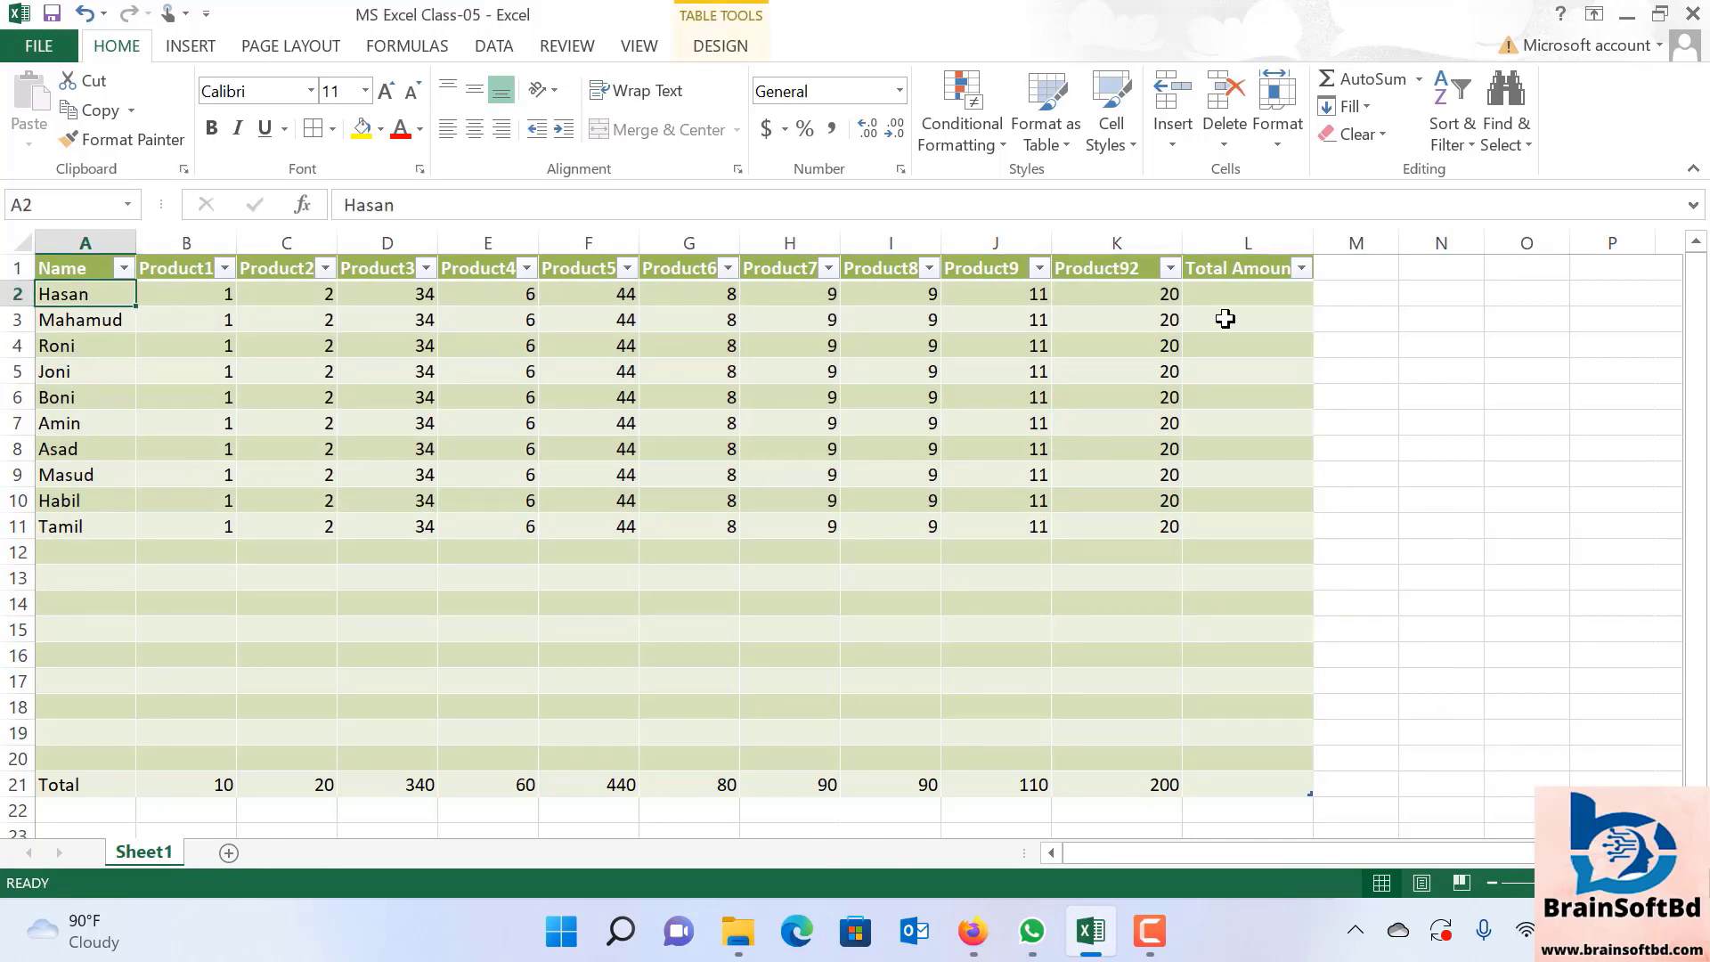
left_click(1218, 293)
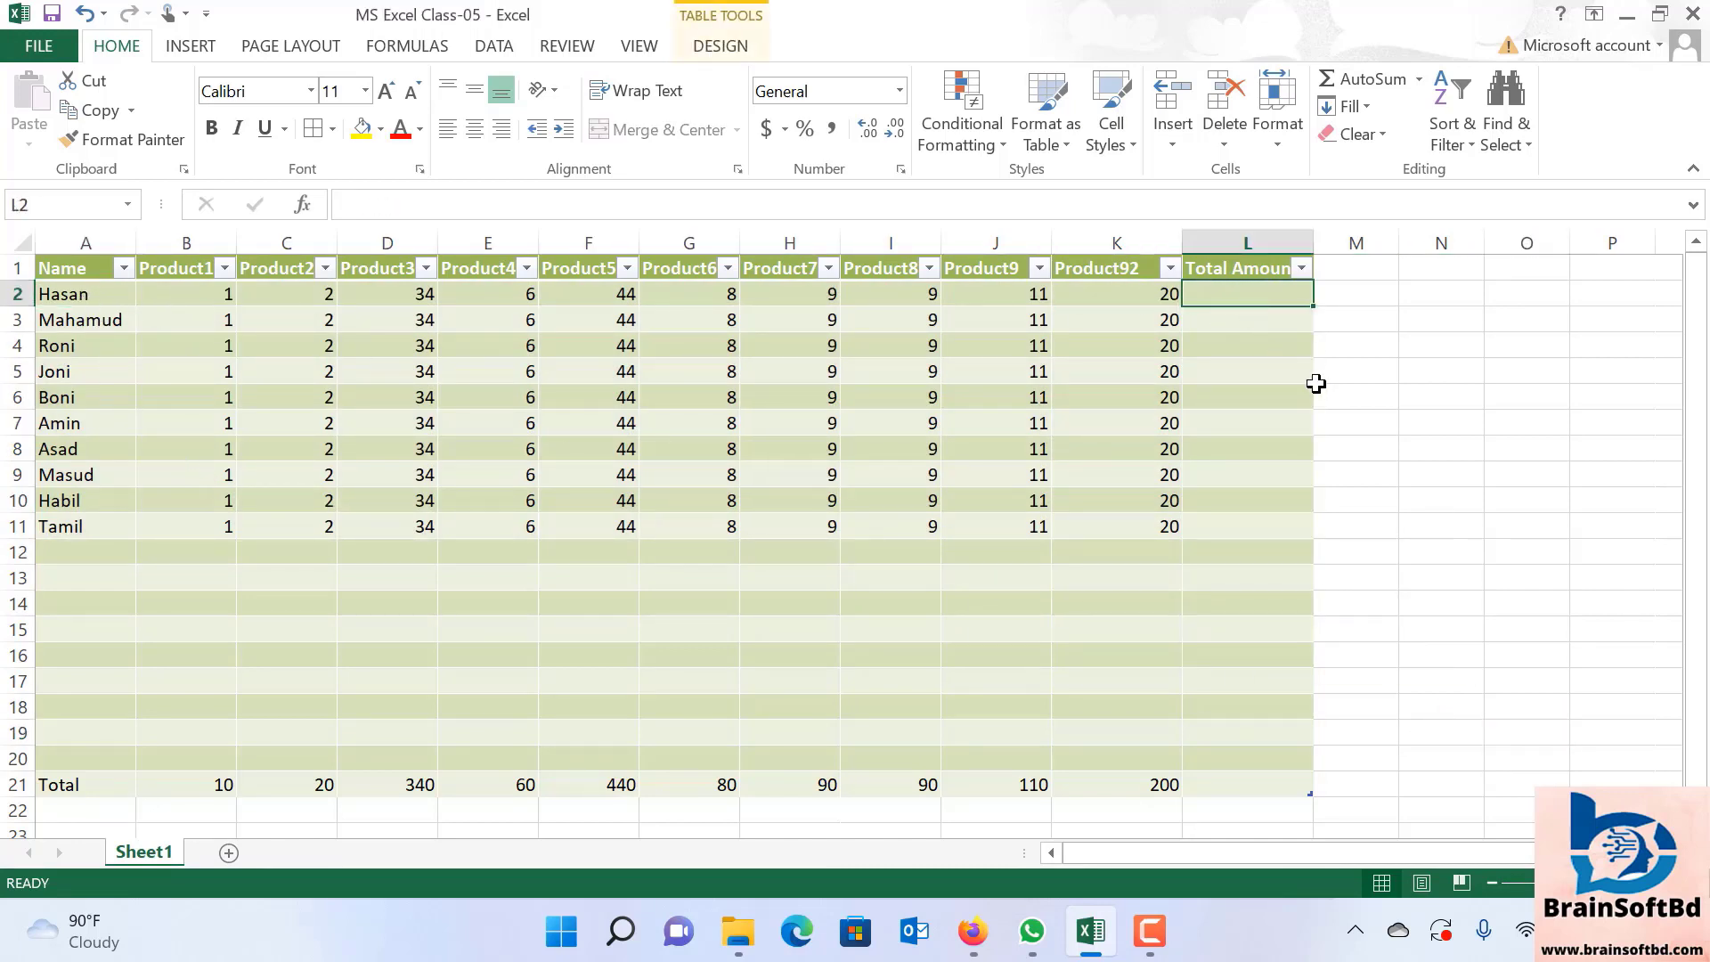
Enter =SUM(B2:K2) in the last column so every row totals 144 and the overall total is 1440.
type("=")
type("su")
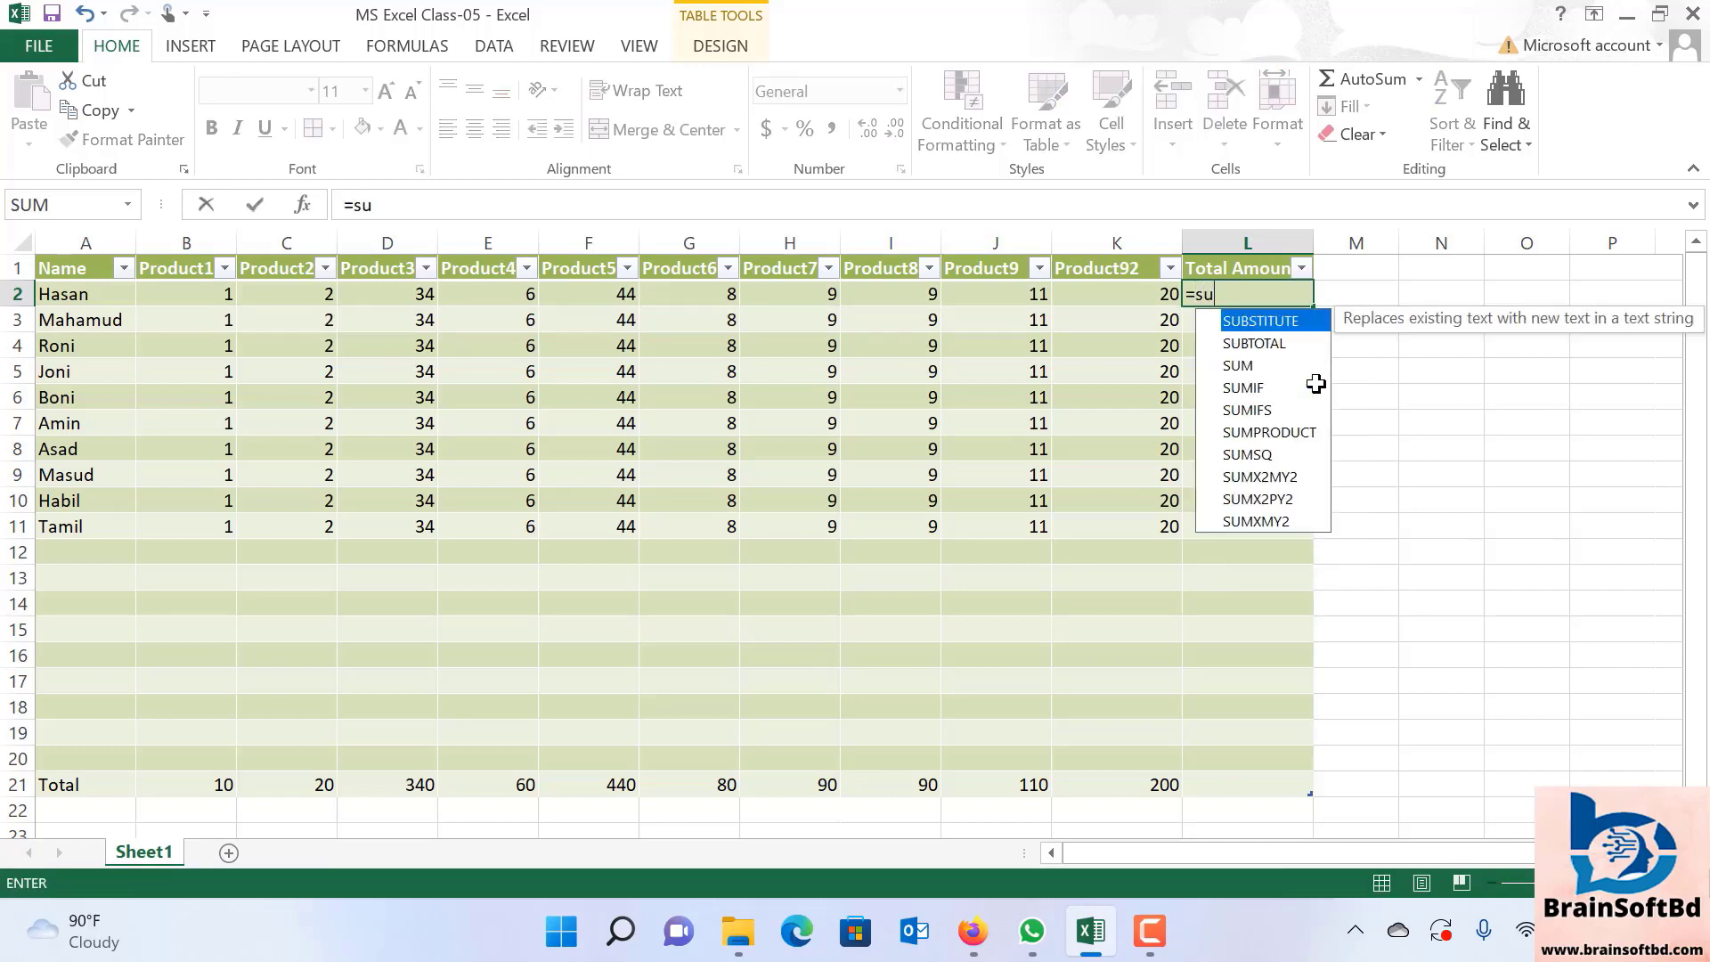
type("m")
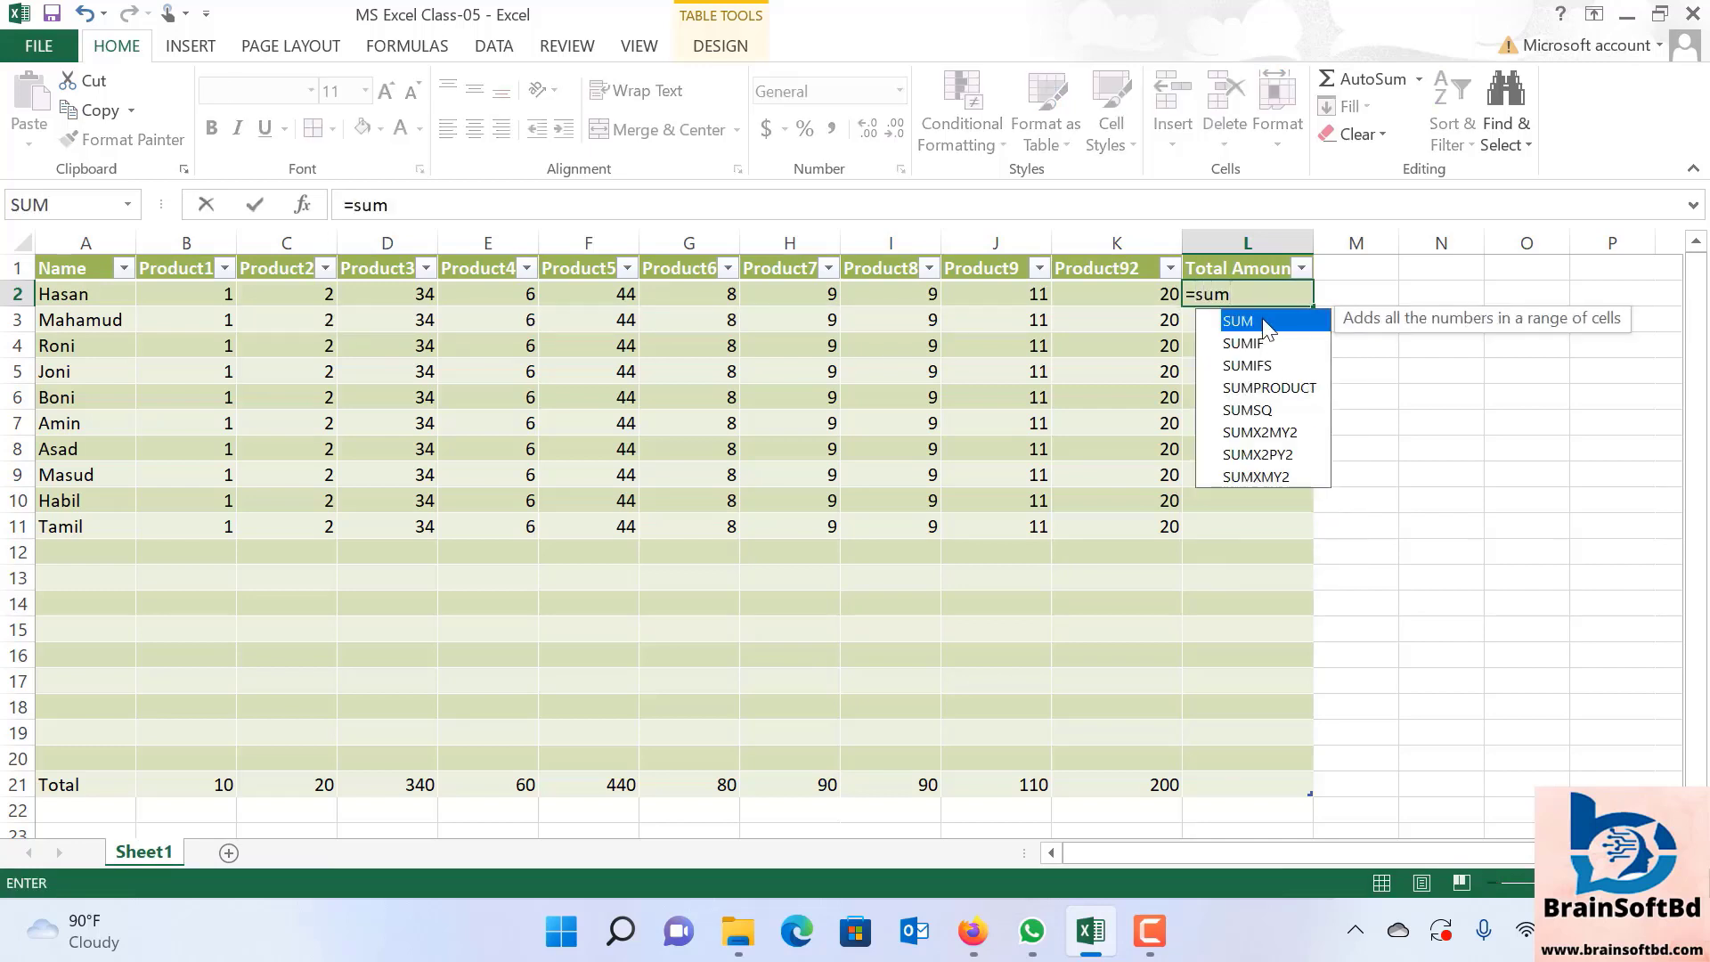
double_click(1267, 328)
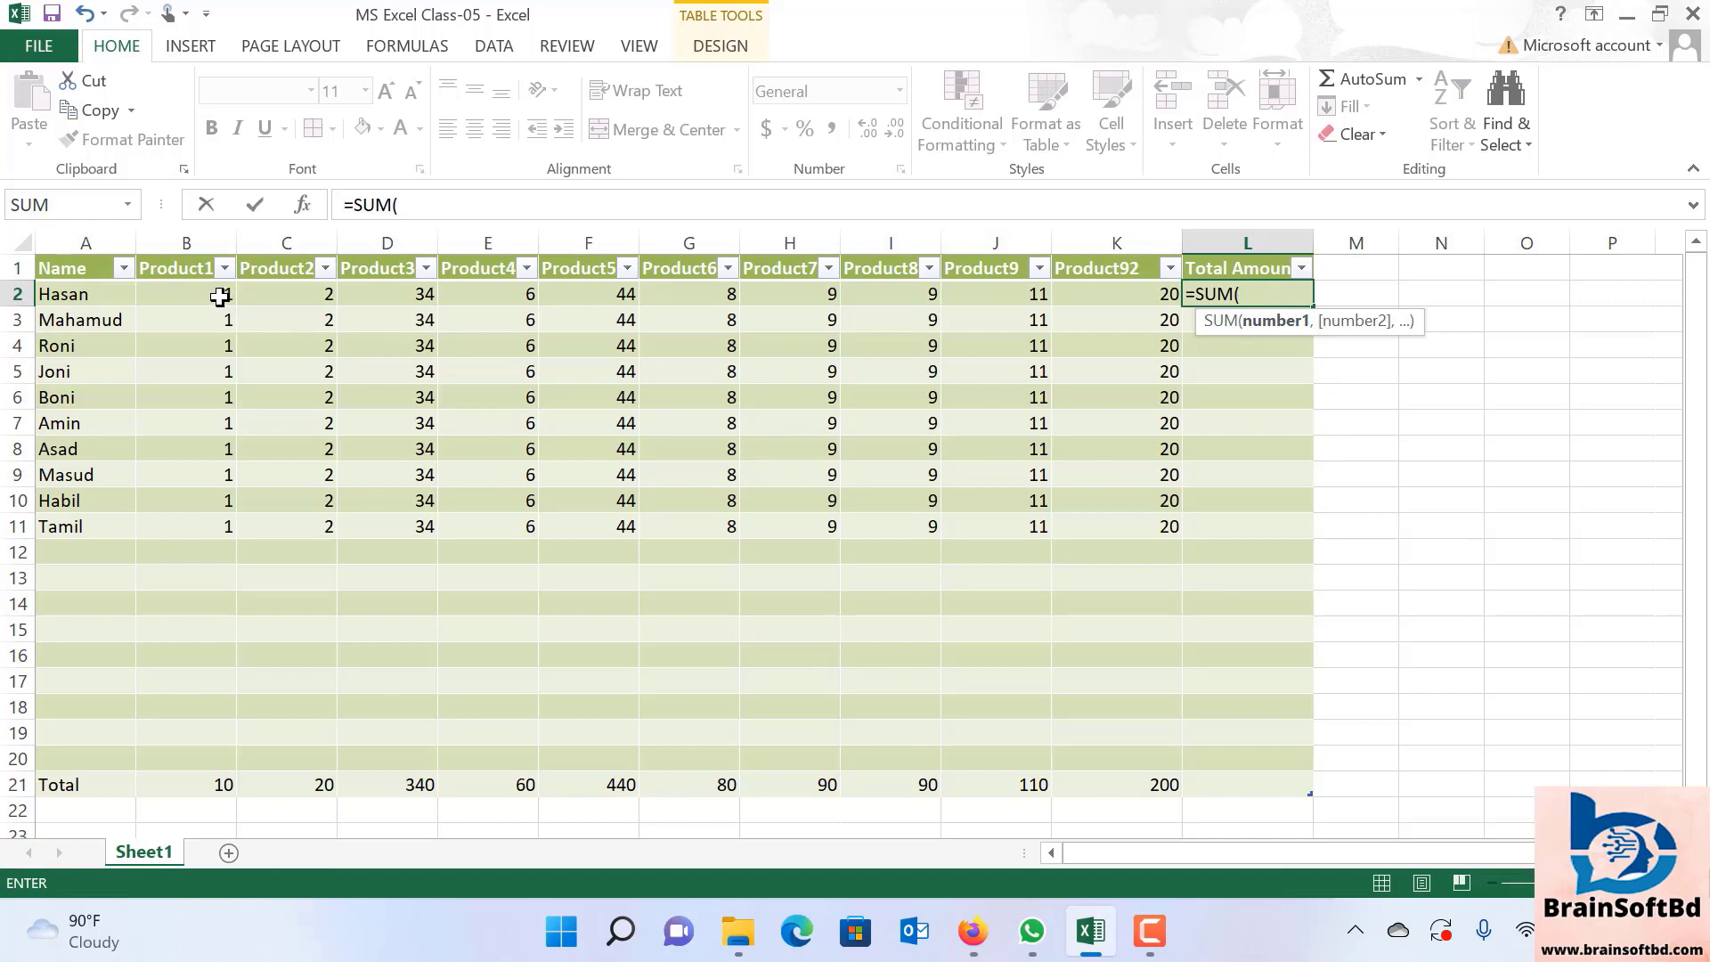
left_click_drag(220, 297, 1141, 300)
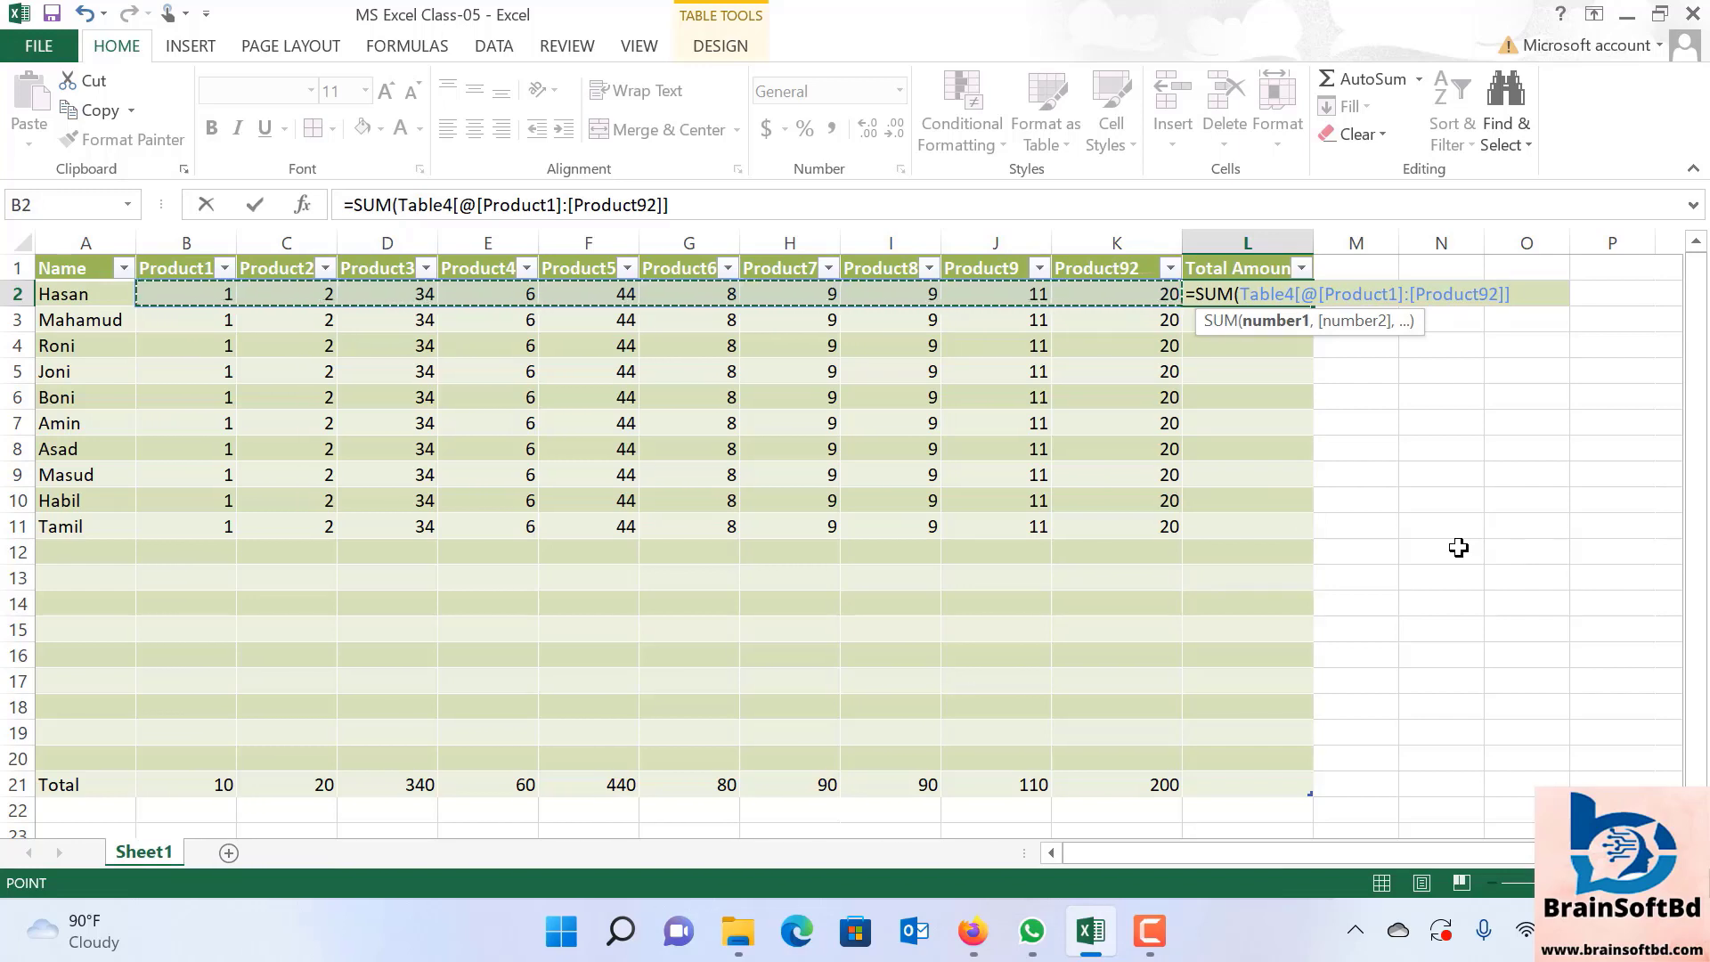
key("Return")
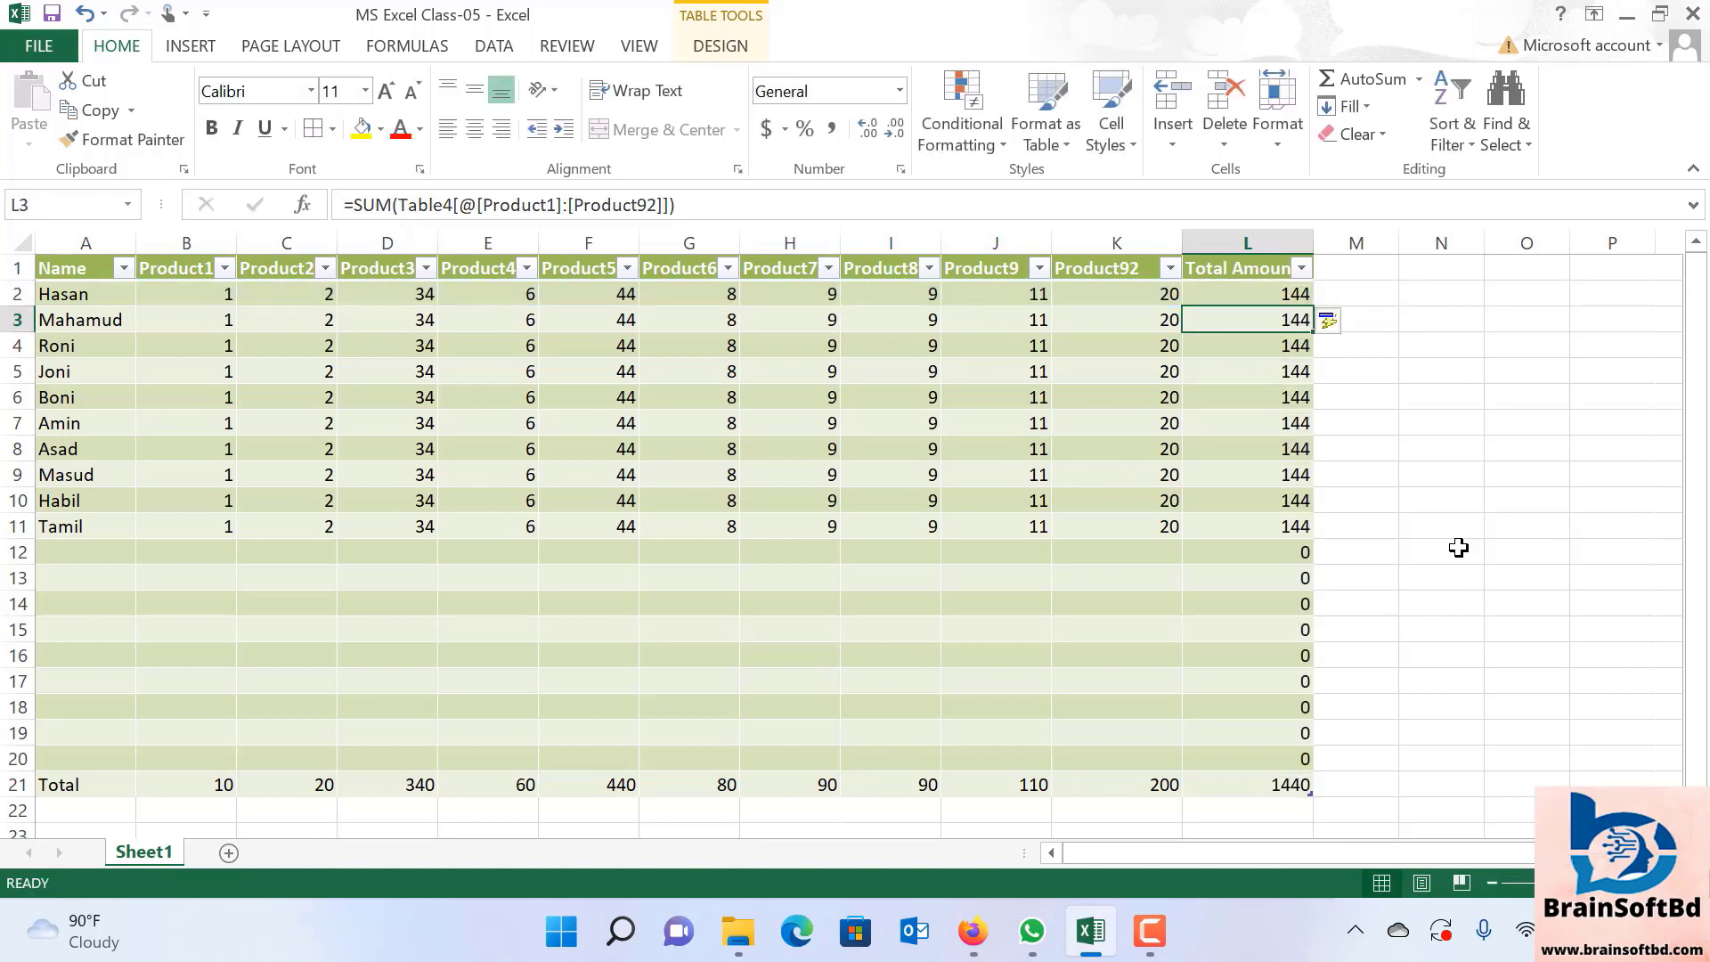
left_click(1437, 539)
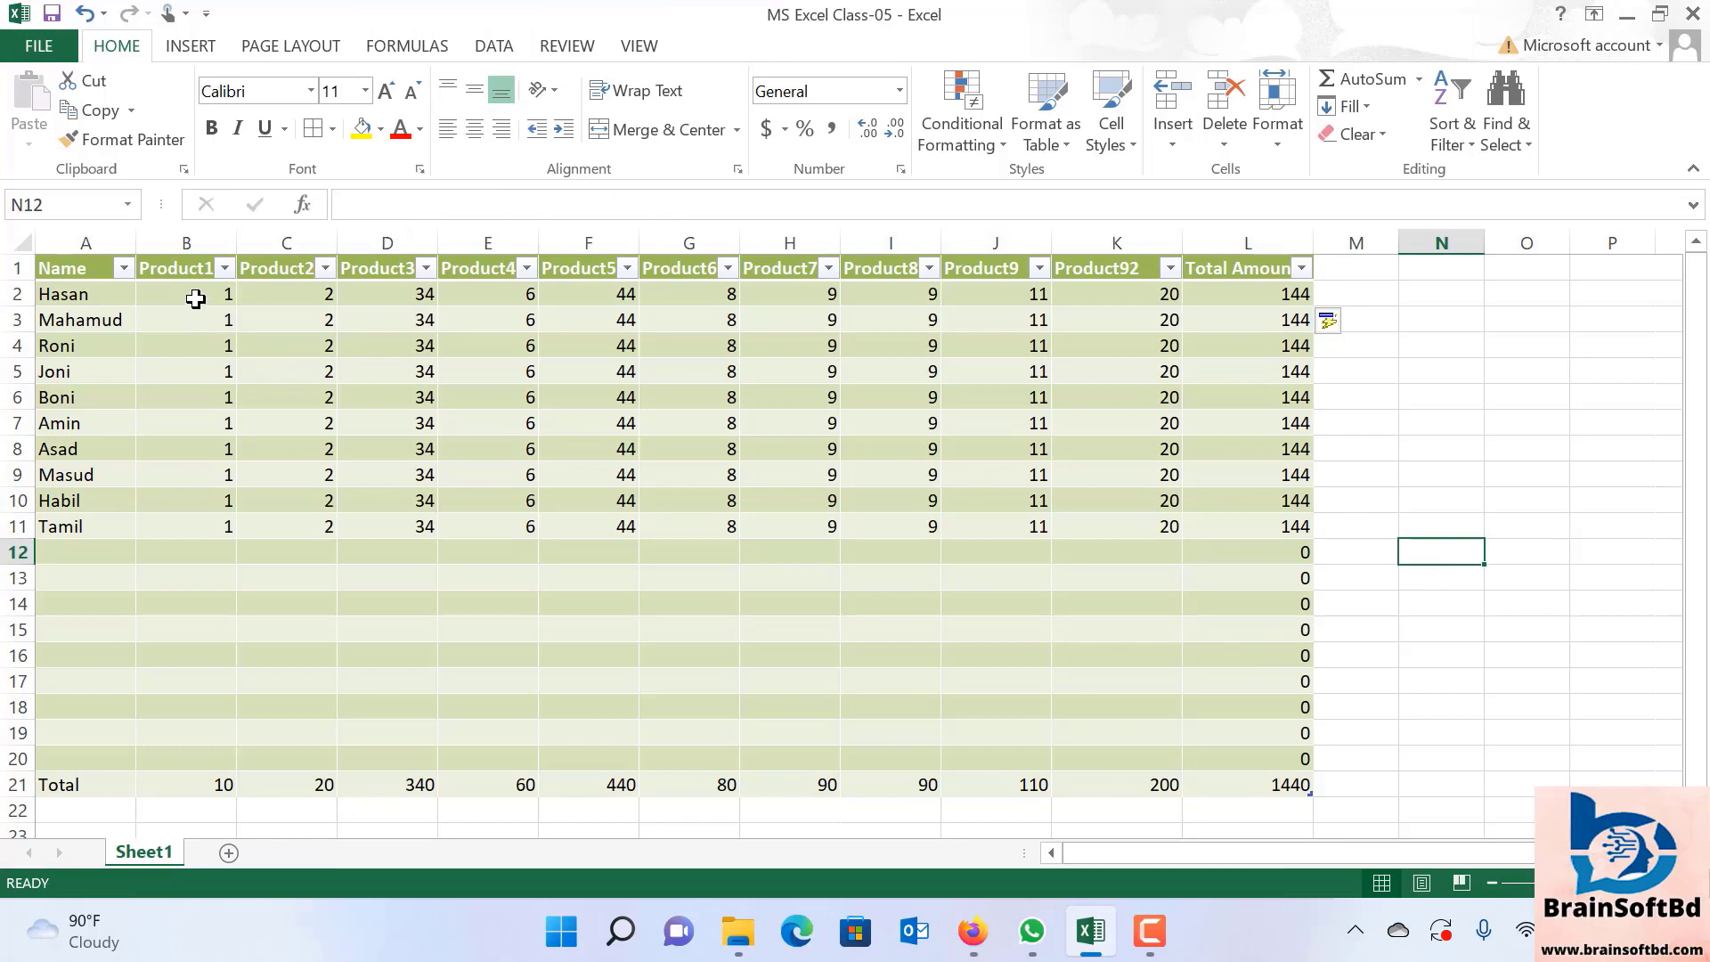
mouse_move(198, 294)
left_mouse_down()
mouse_move(614, 520)
mouse_move(1110, 526)
left_mouse_up()
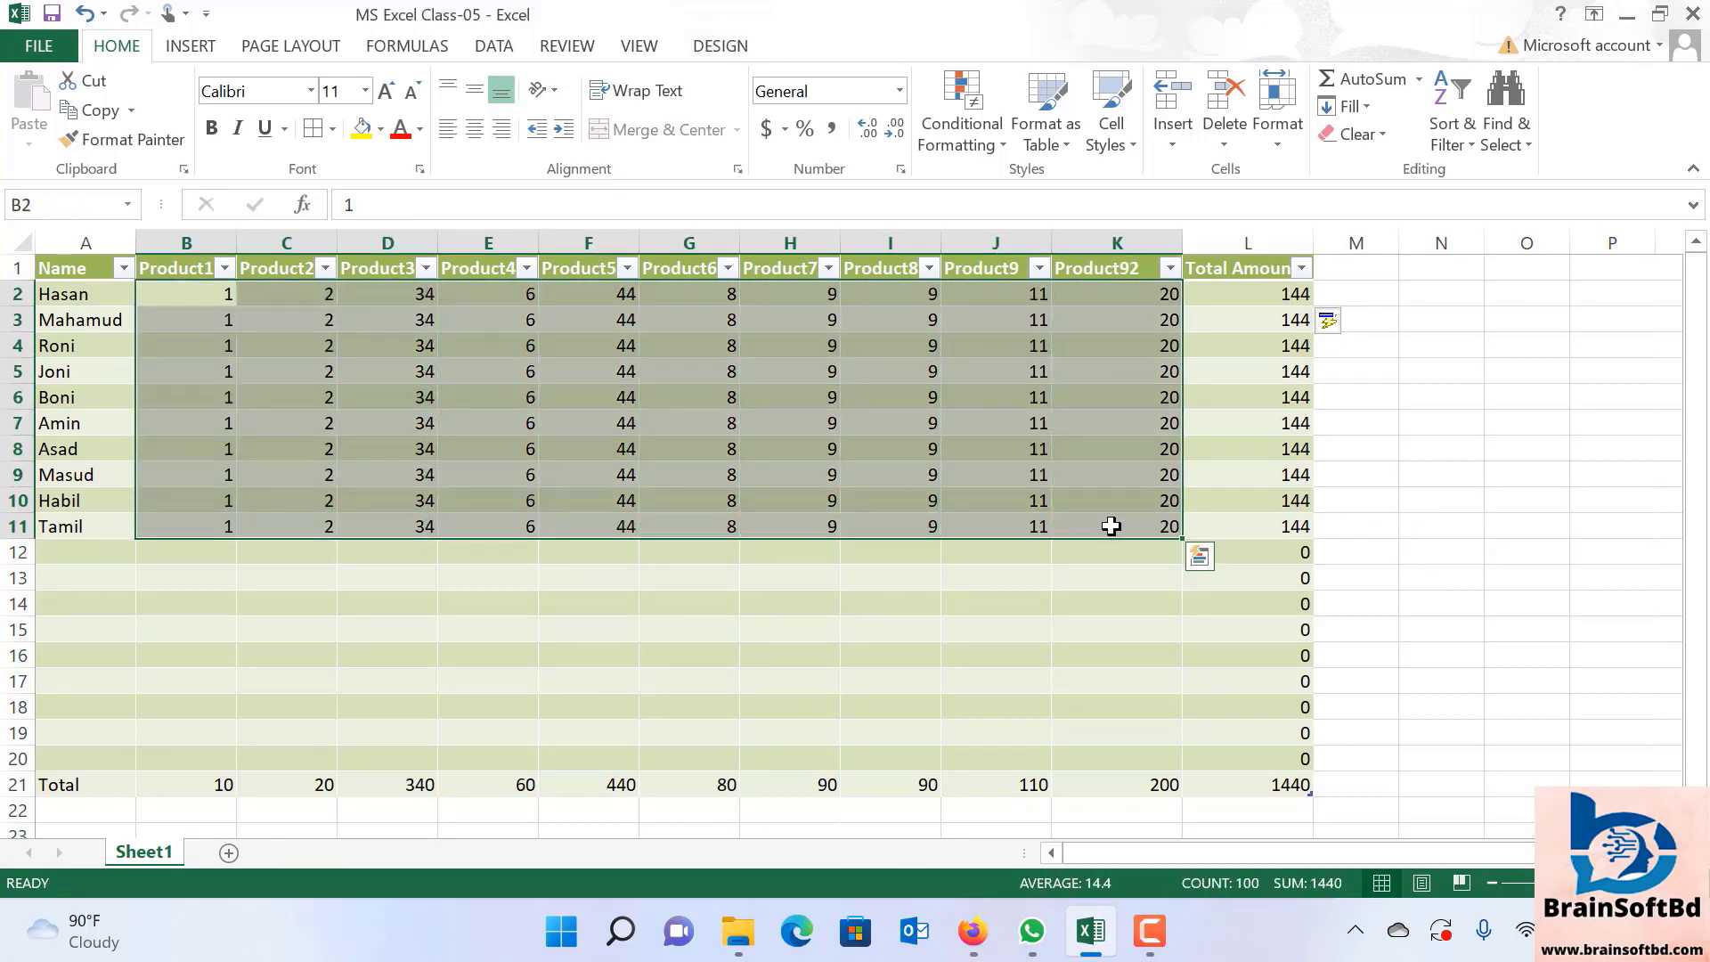
left_click(218, 421)
mouse_move(169, 298)
left_mouse_down()
mouse_move(770, 513)
mouse_move(1137, 531)
left_mouse_up()
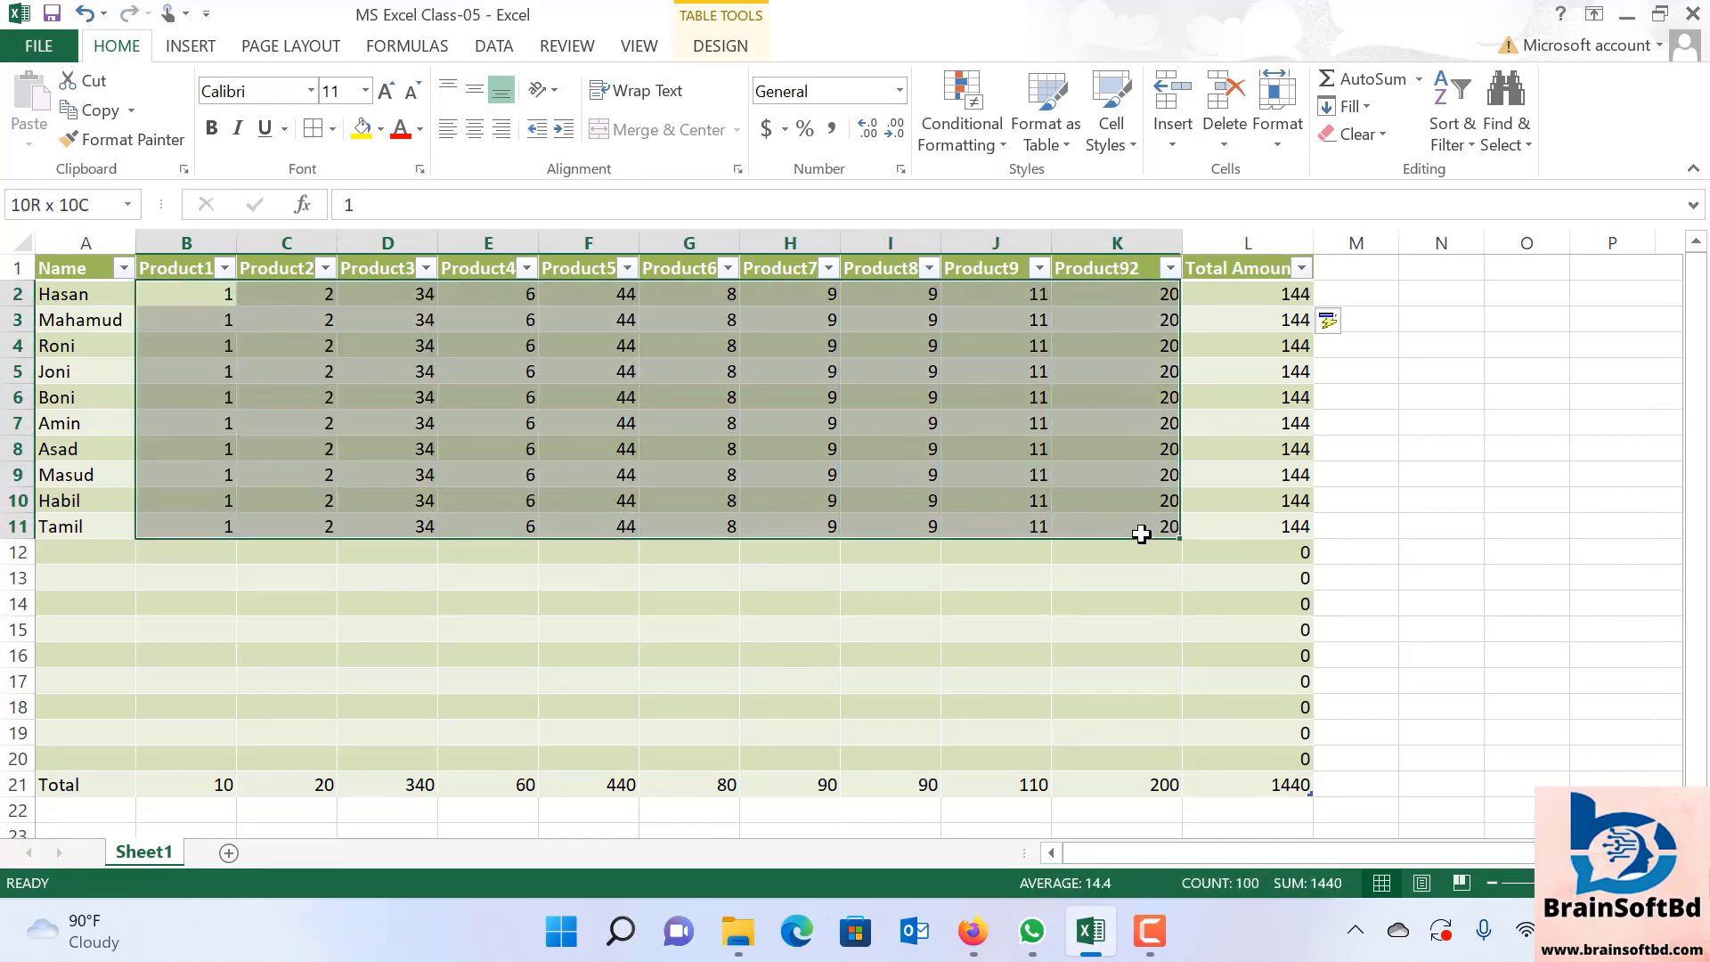
left_click(1526, 394)
left_click_drag(1248, 301, 1294, 500)
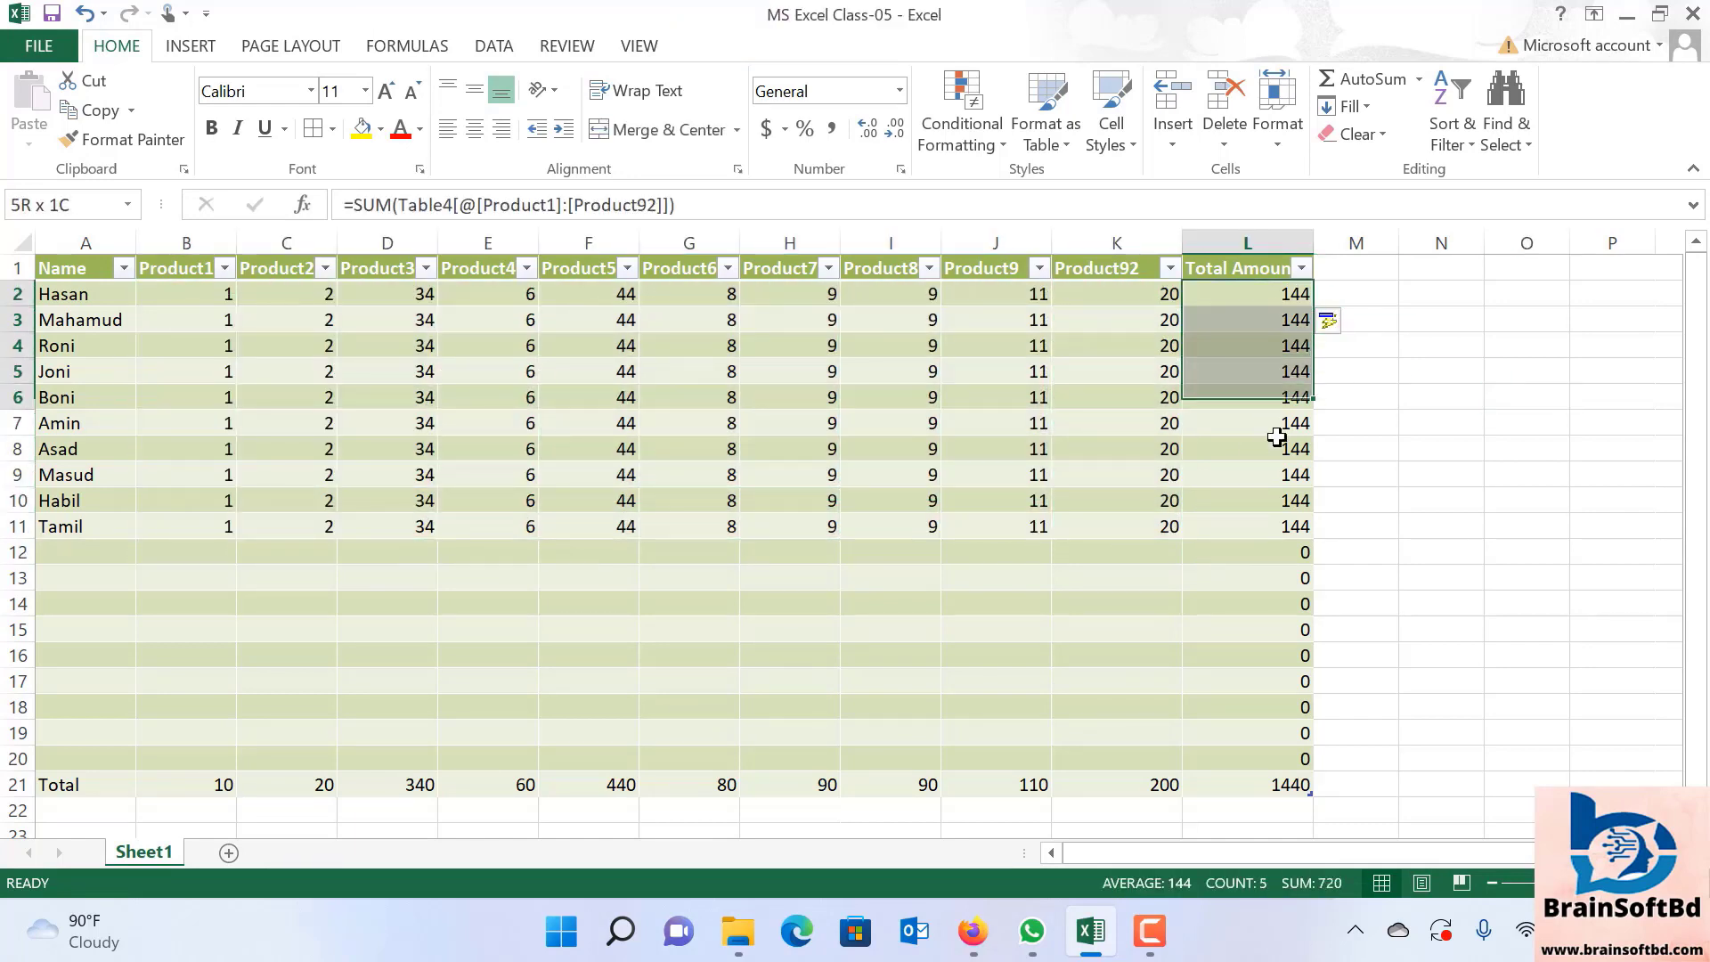
left_click(1538, 581)
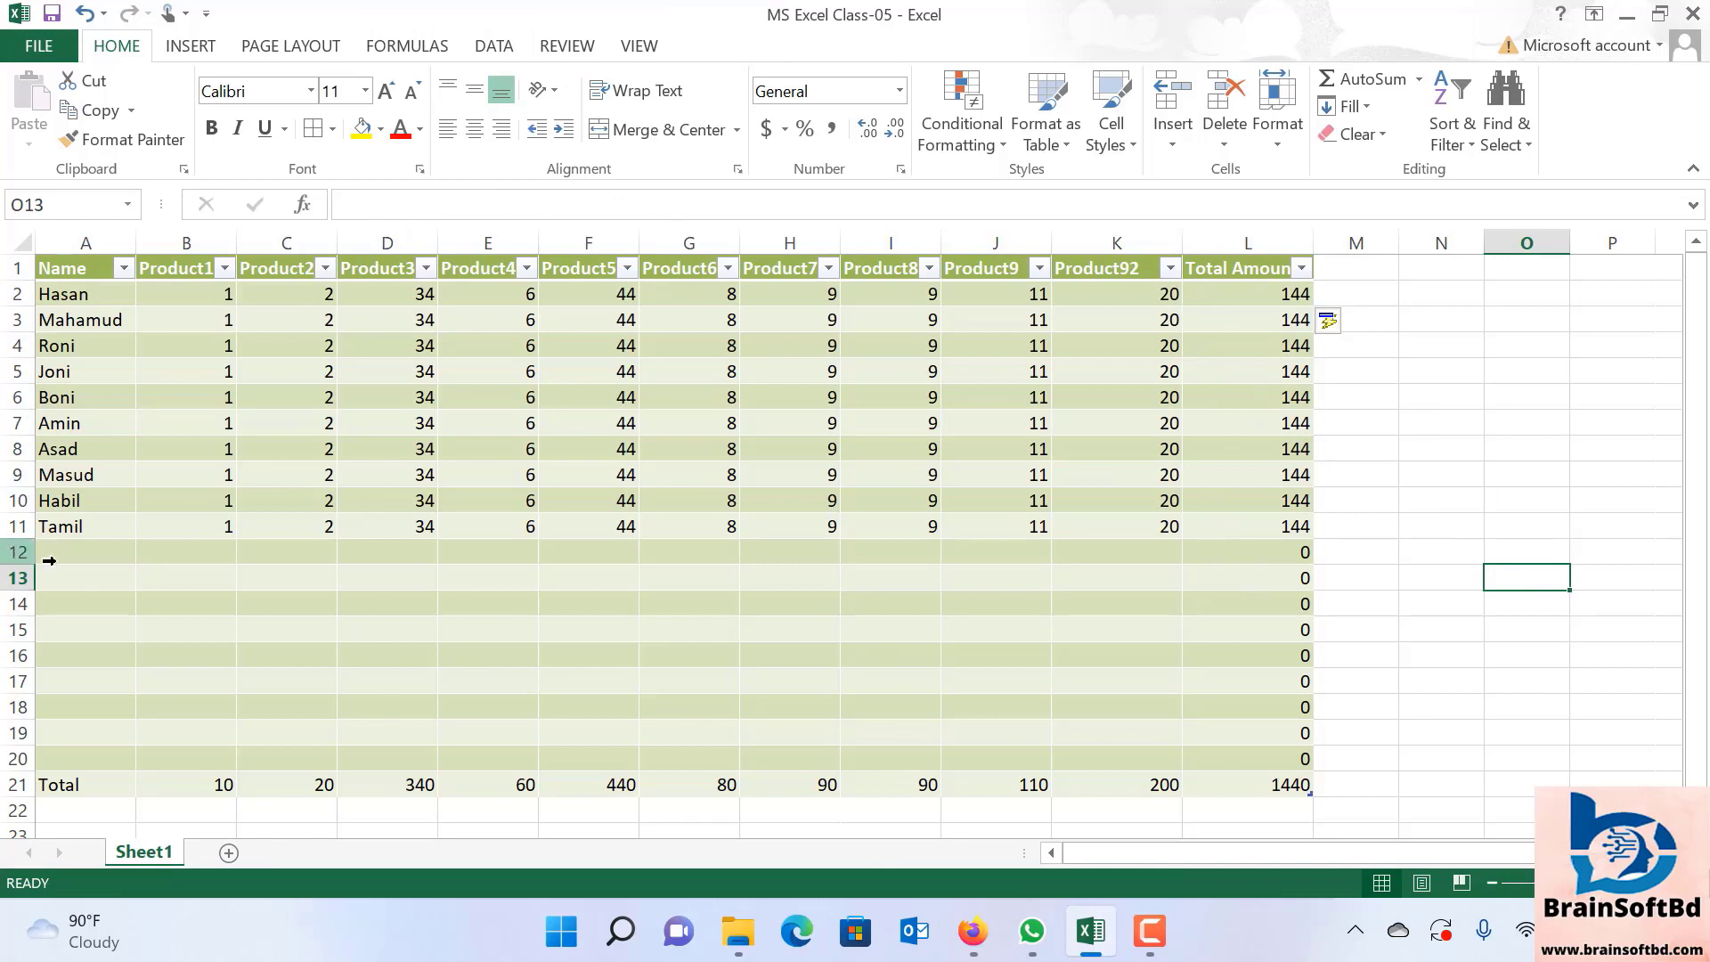
left_click(99, 630)
left_click(89, 659)
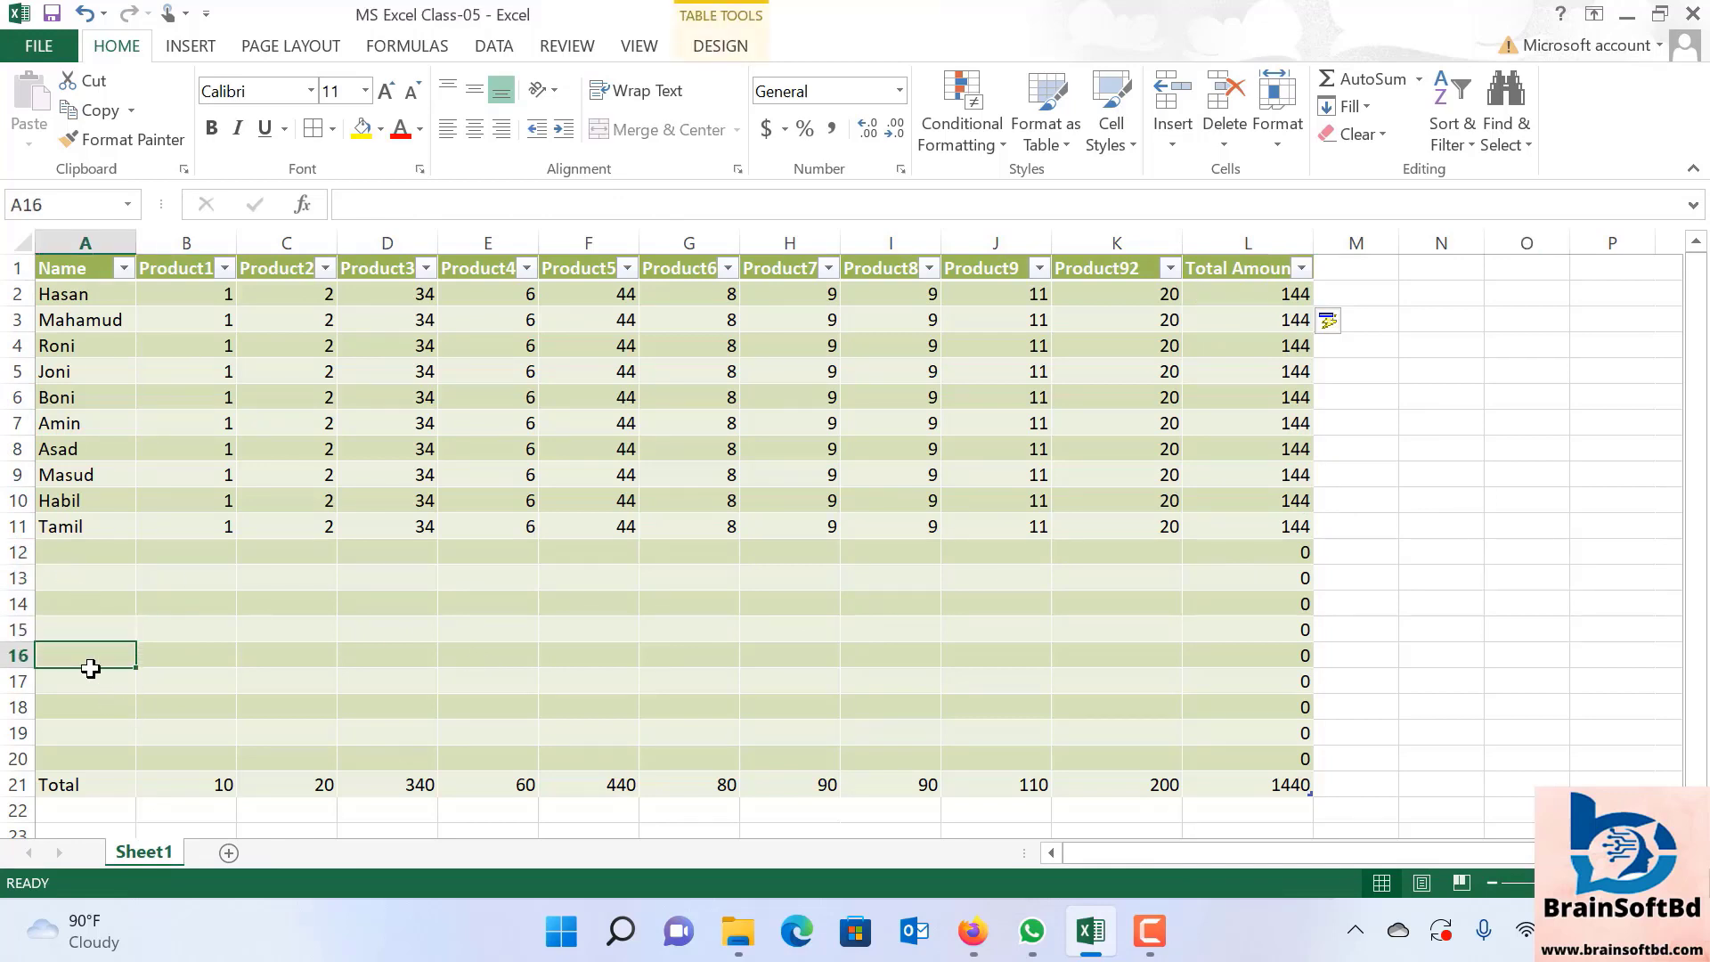
left_click(82, 559)
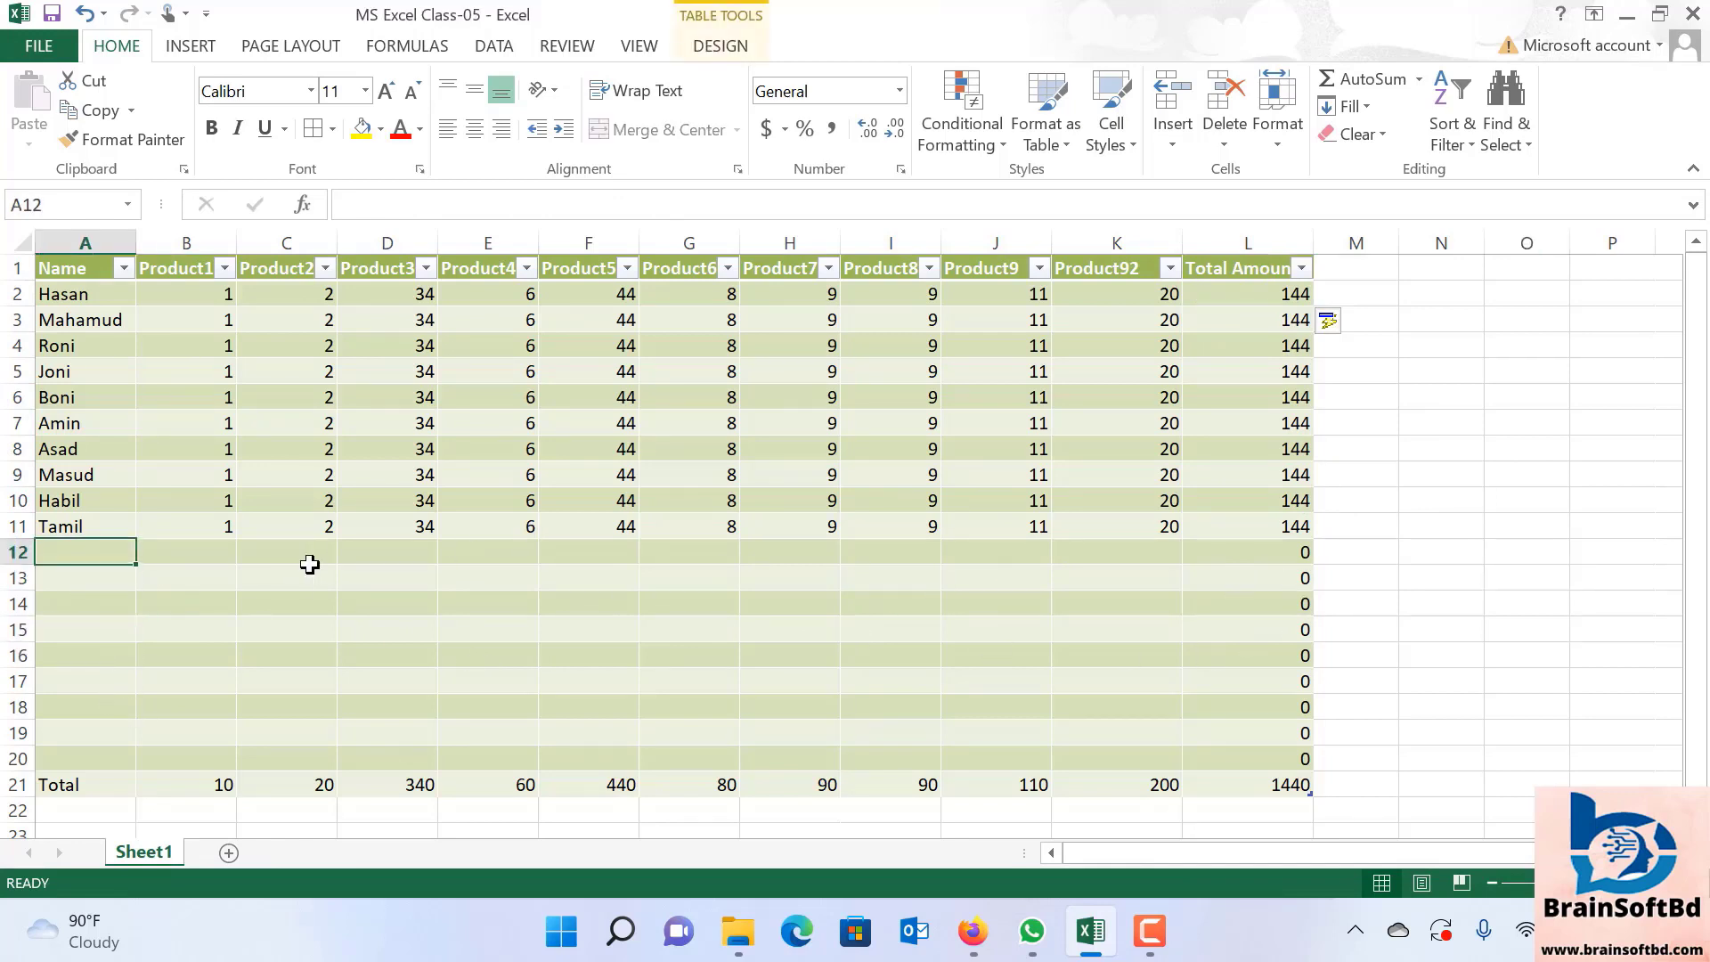
left_click_drag(1287, 554, 1283, 740)
left_click(1526, 704)
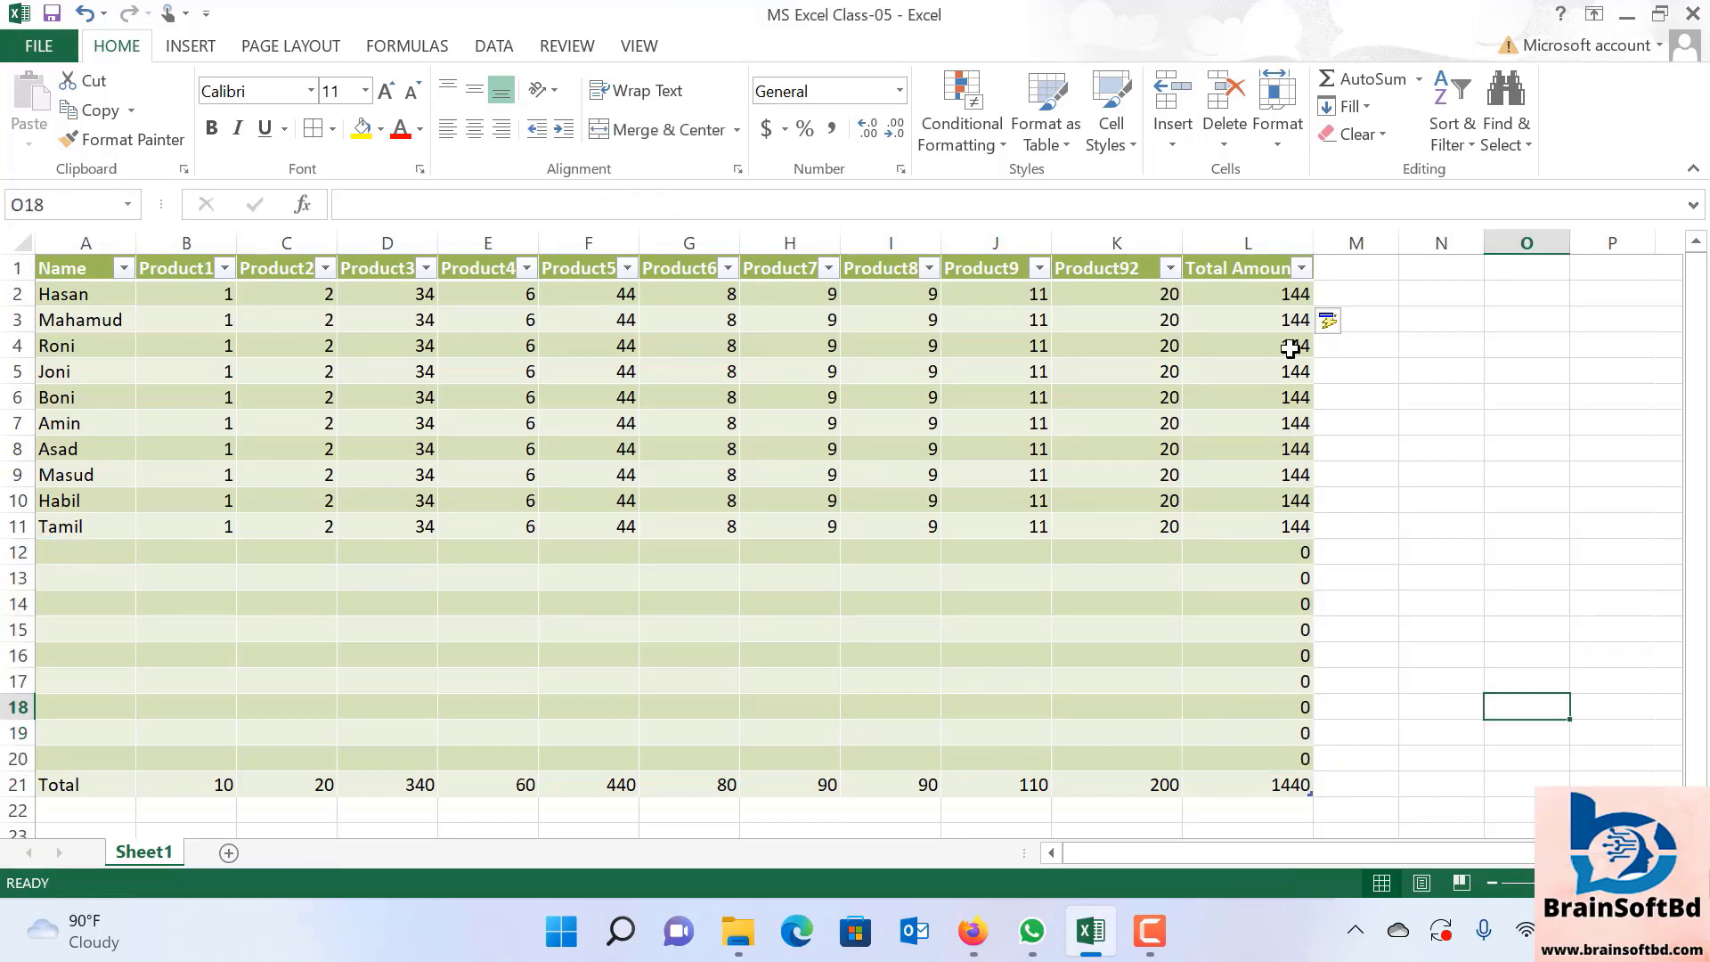
left_click_drag(1246, 294, 1278, 525)
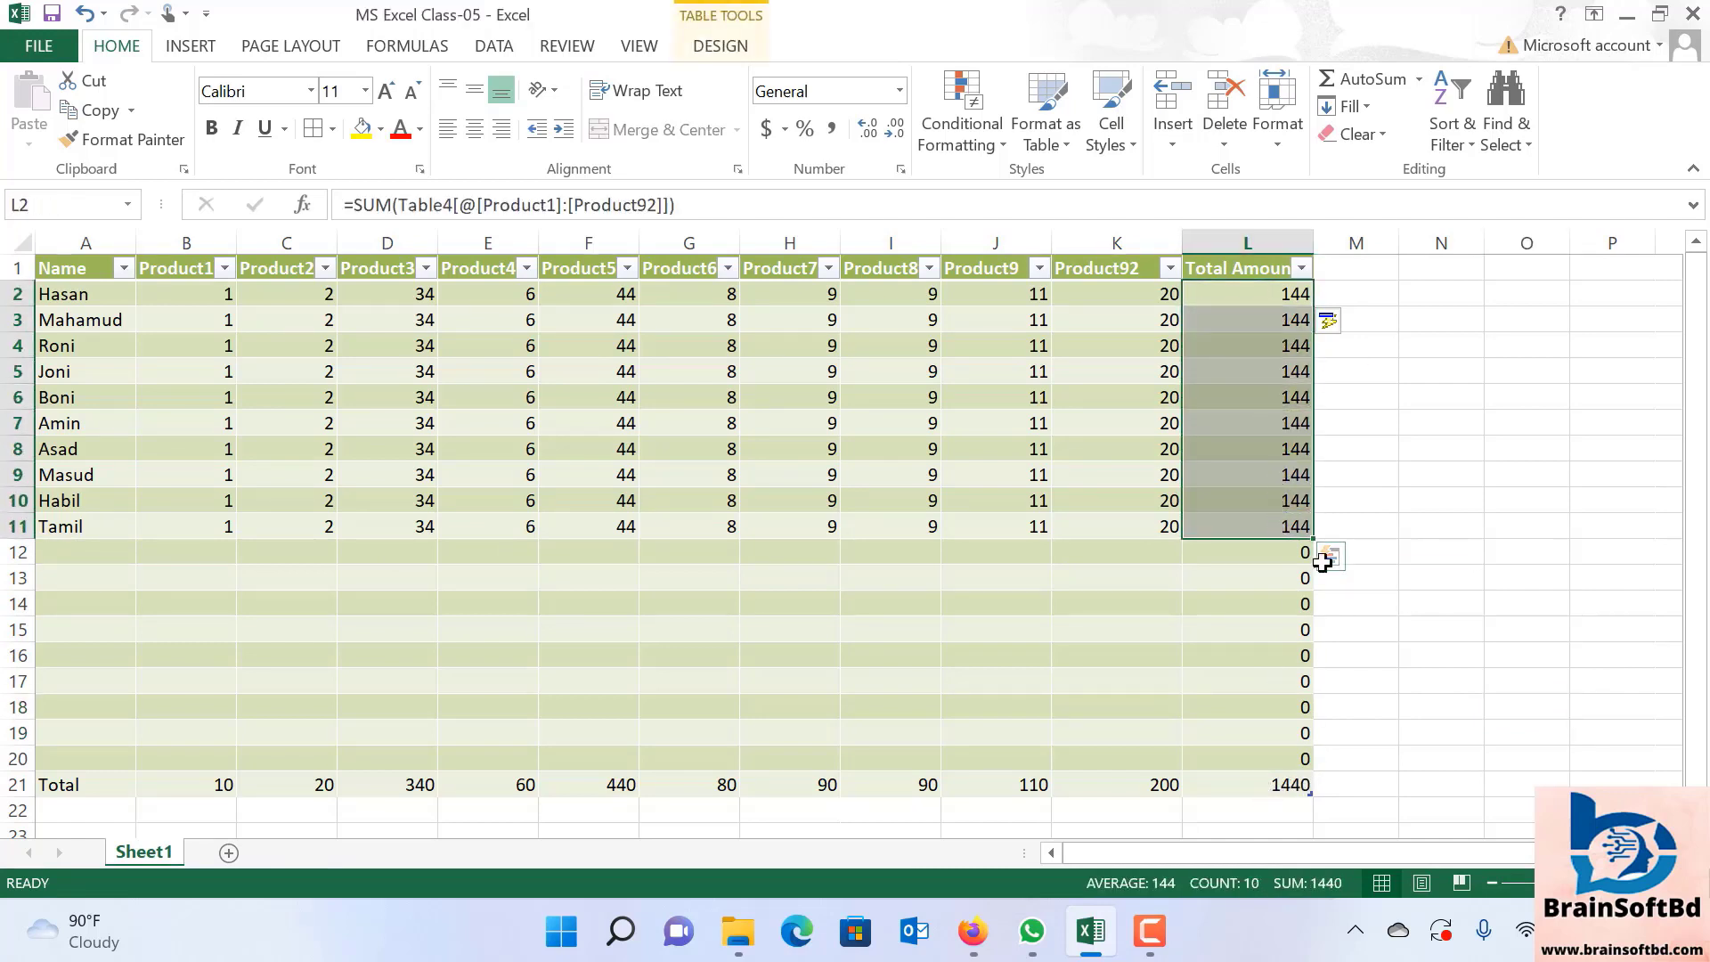
left_click(1248, 785)
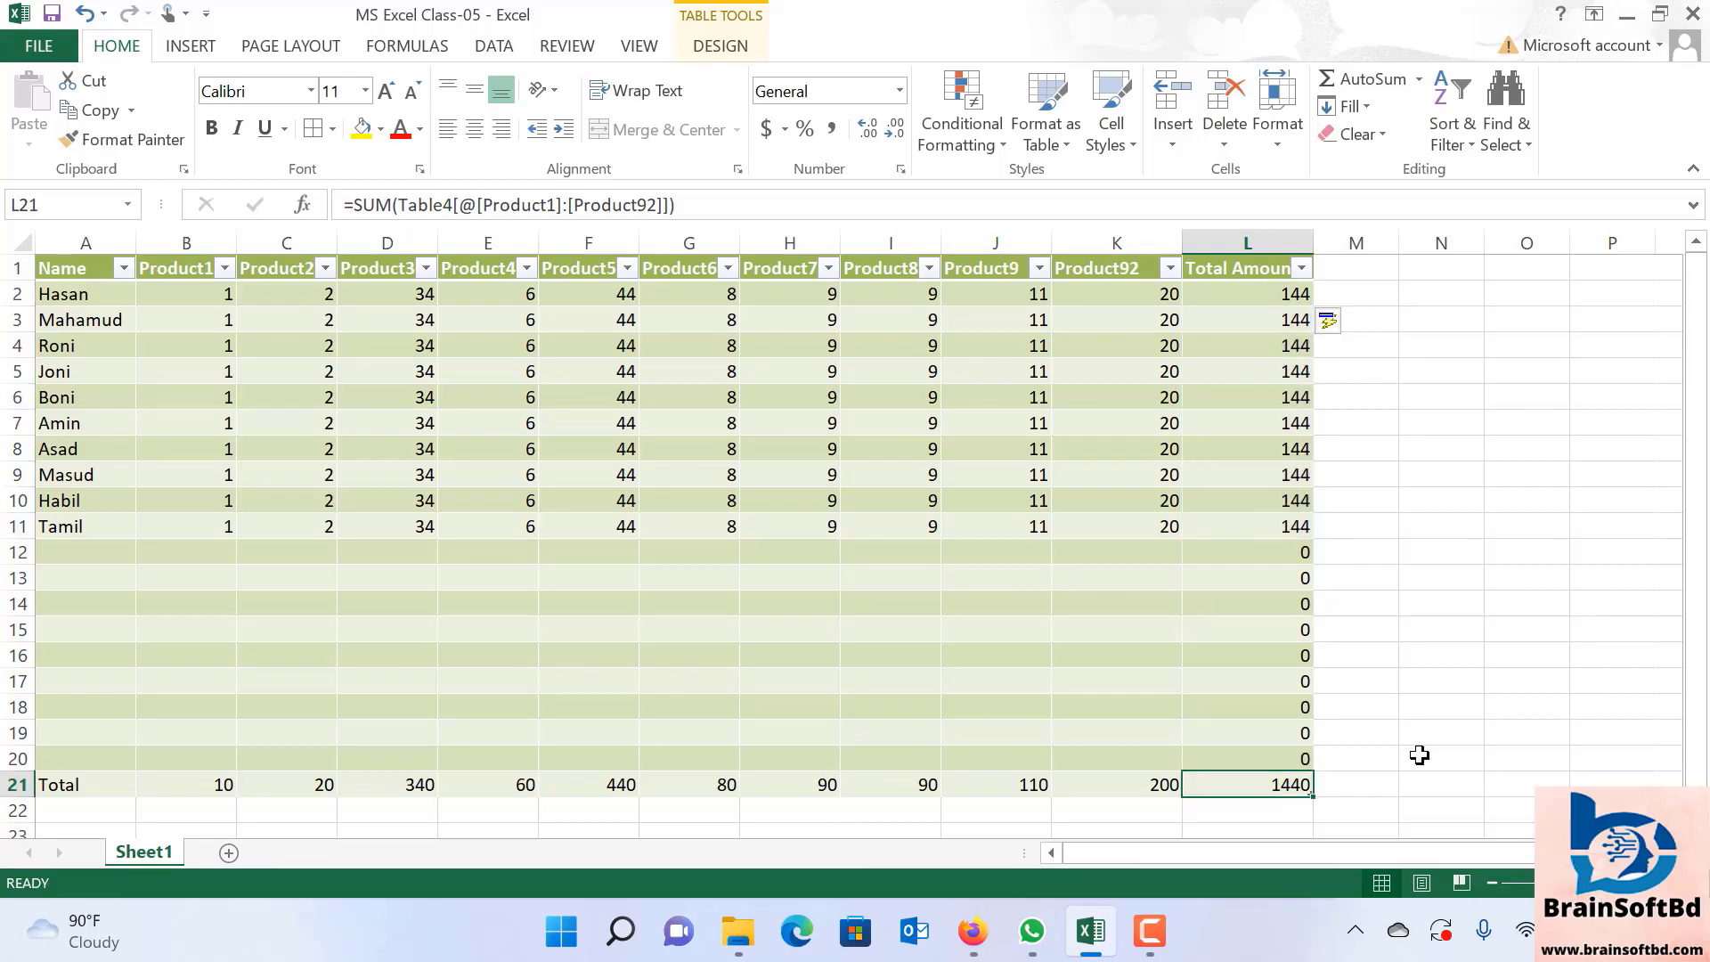
scroll(1425, 744, "down", 1)
scroll(1430, 738, "down", 2)
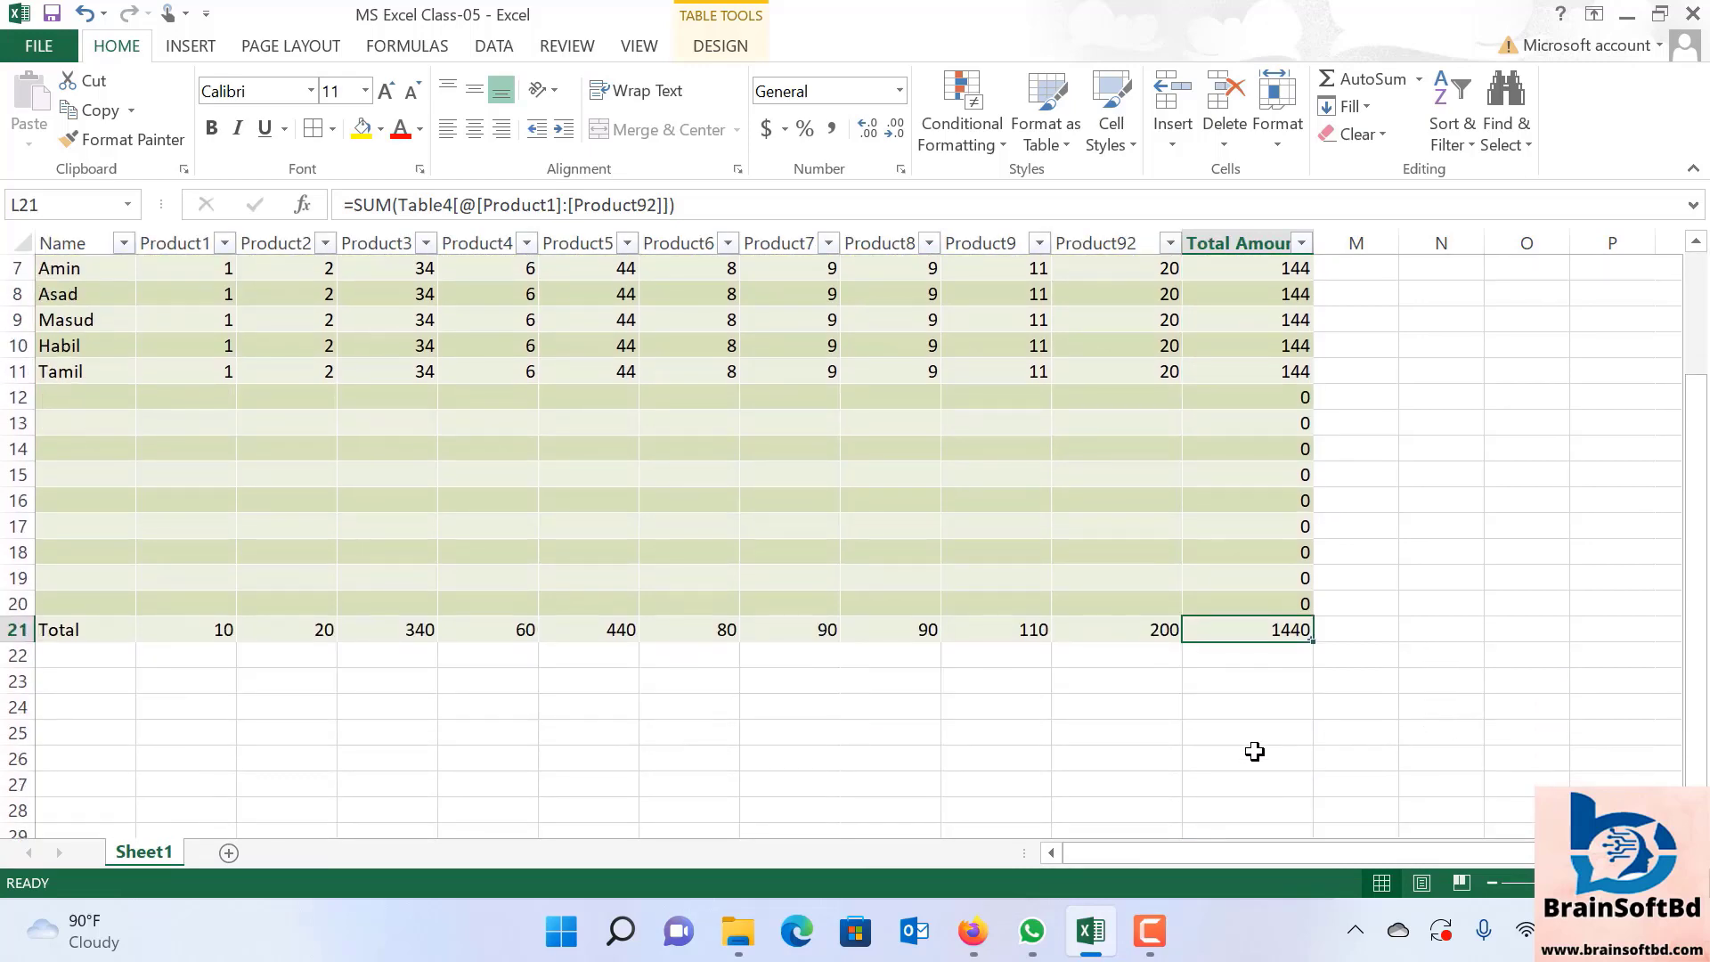
left_click(1339, 732)
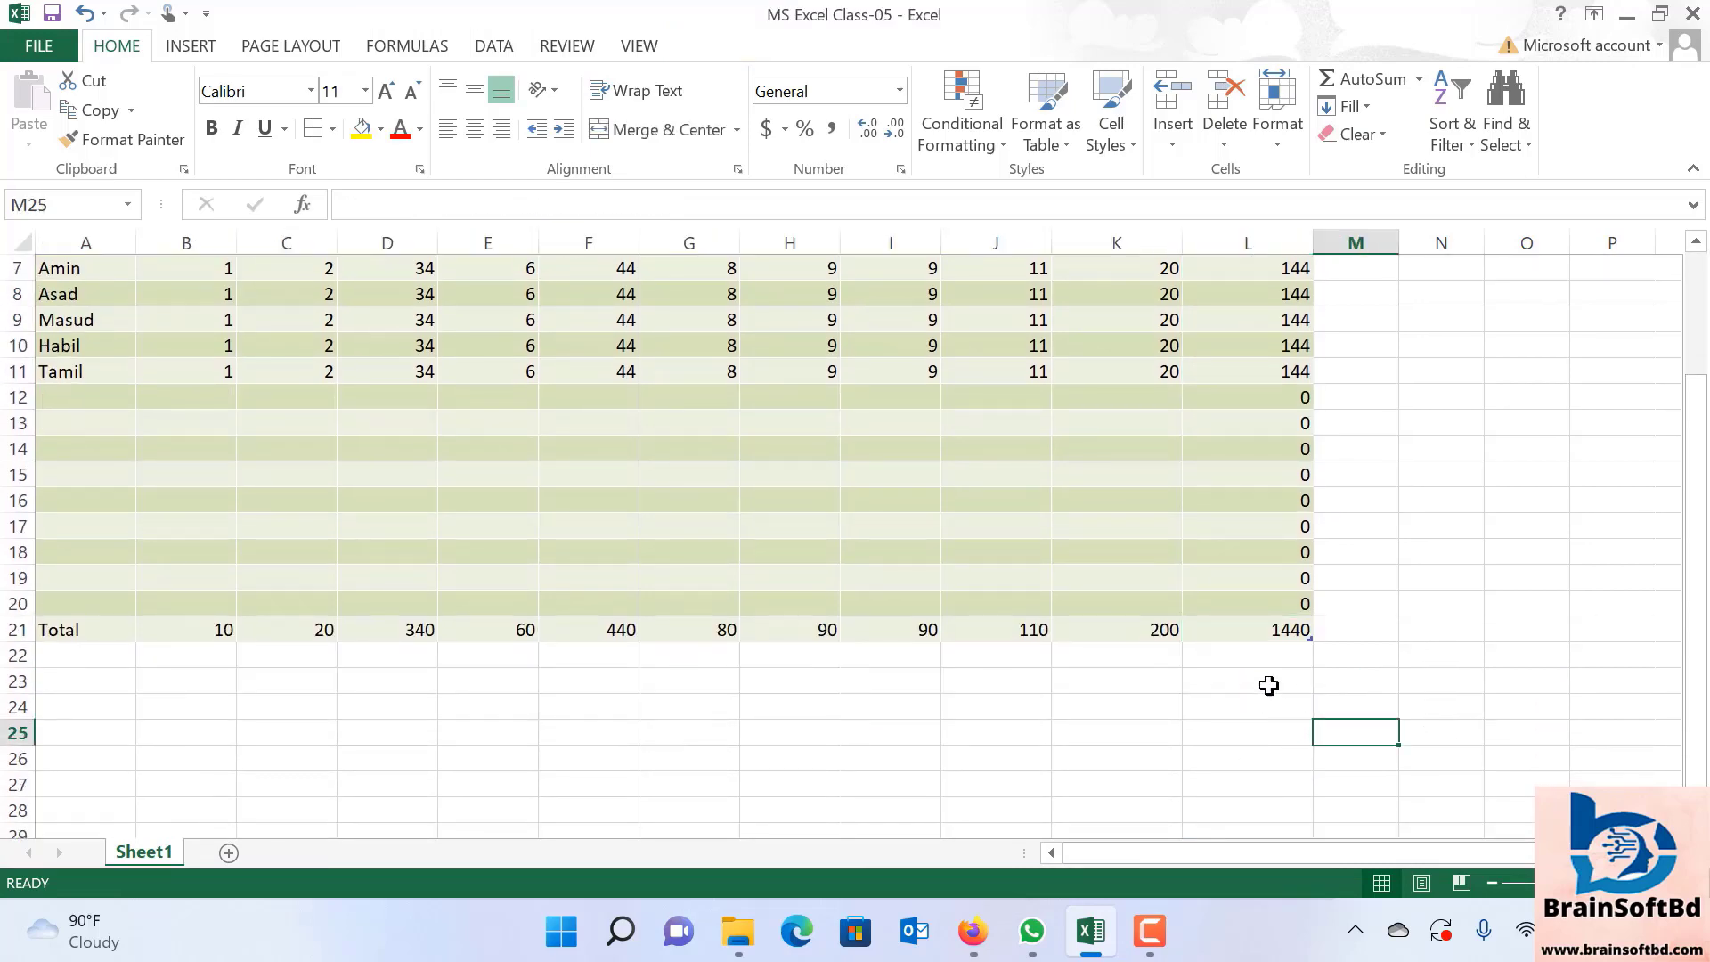
left_click(1238, 627)
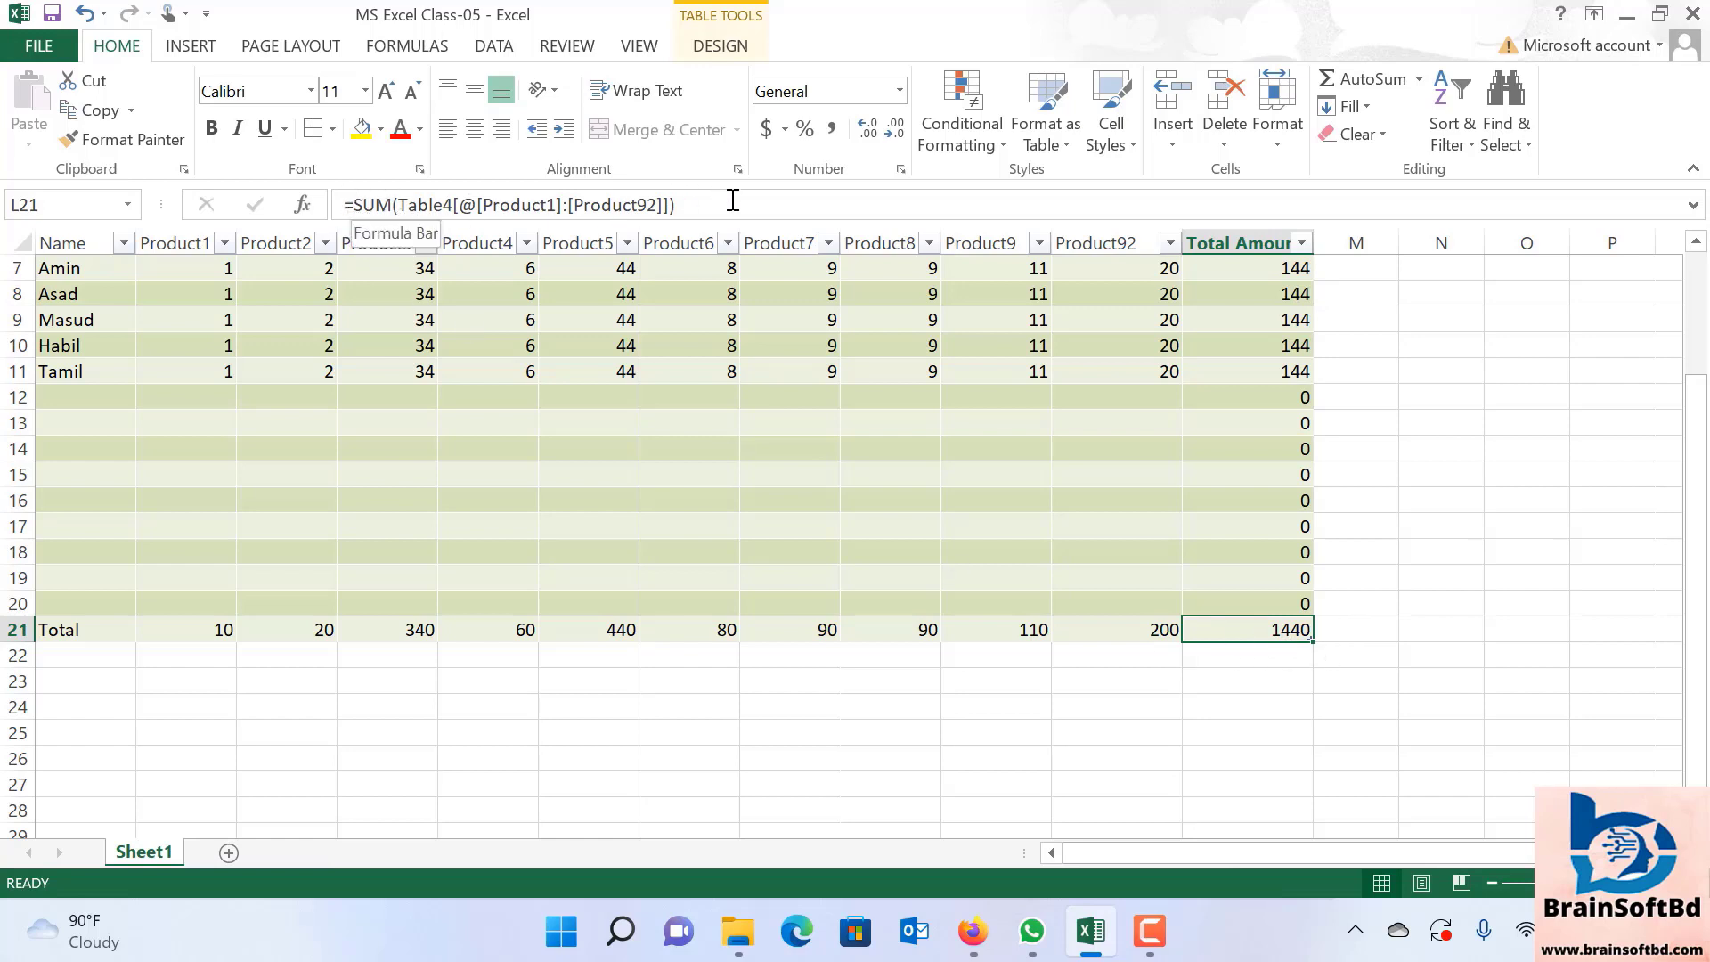
left_click_drag(681, 201, 349, 205)
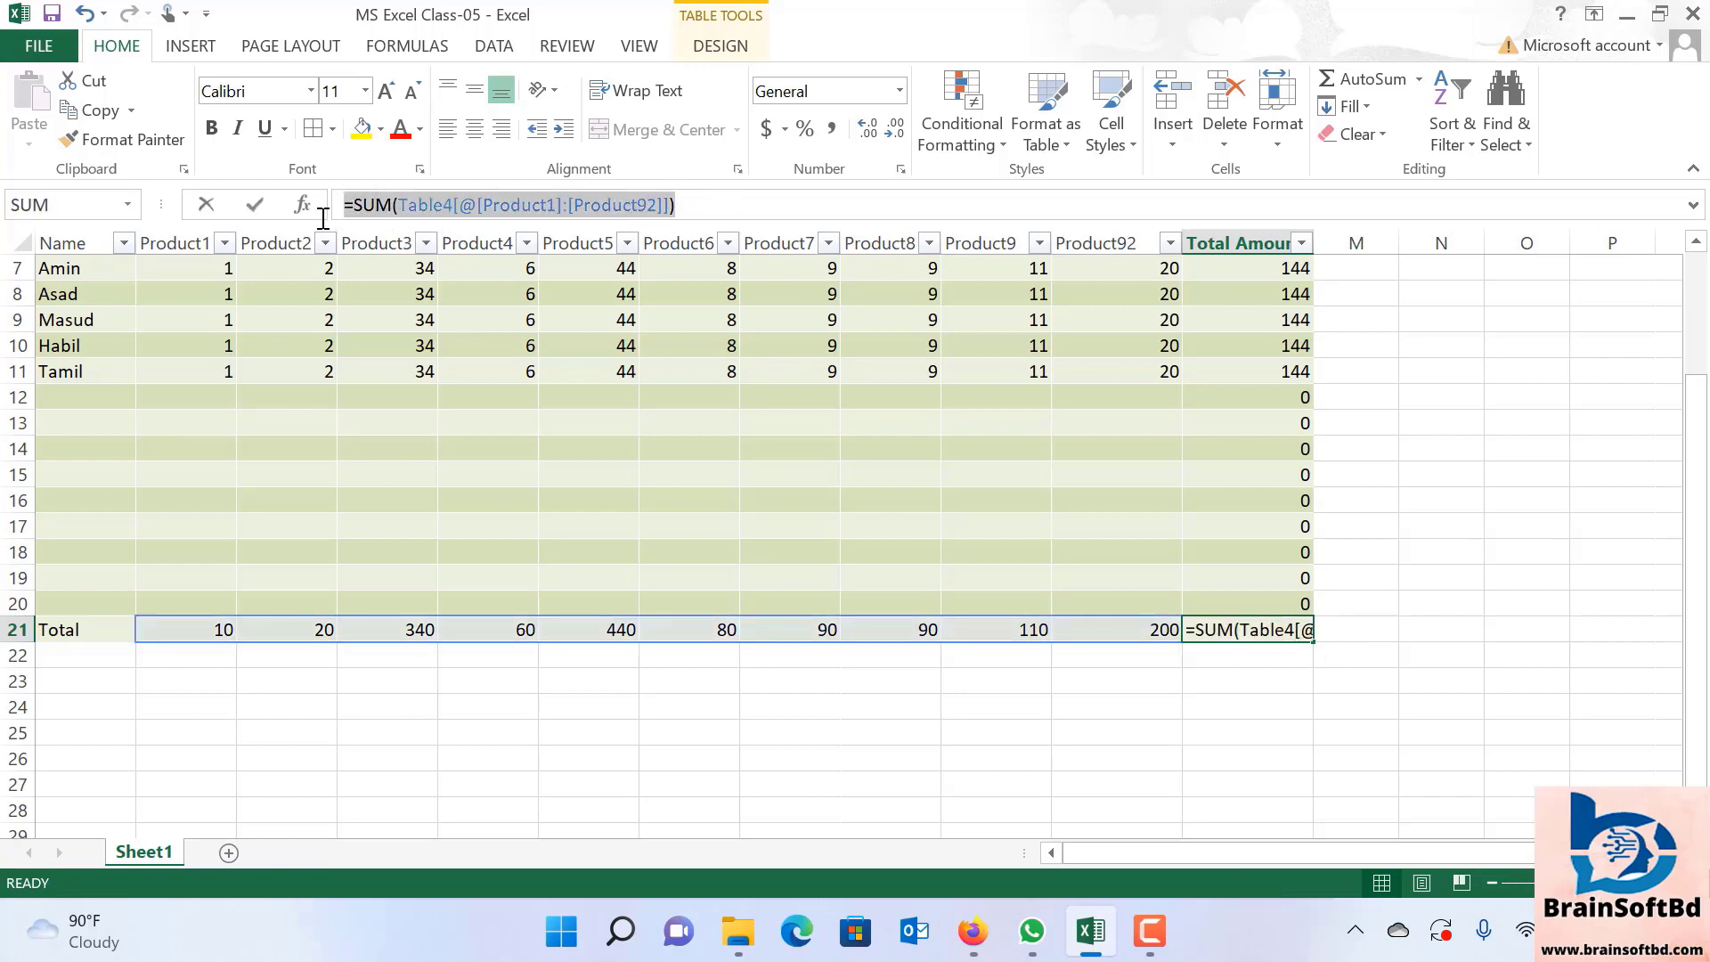
left_click(1440, 577)
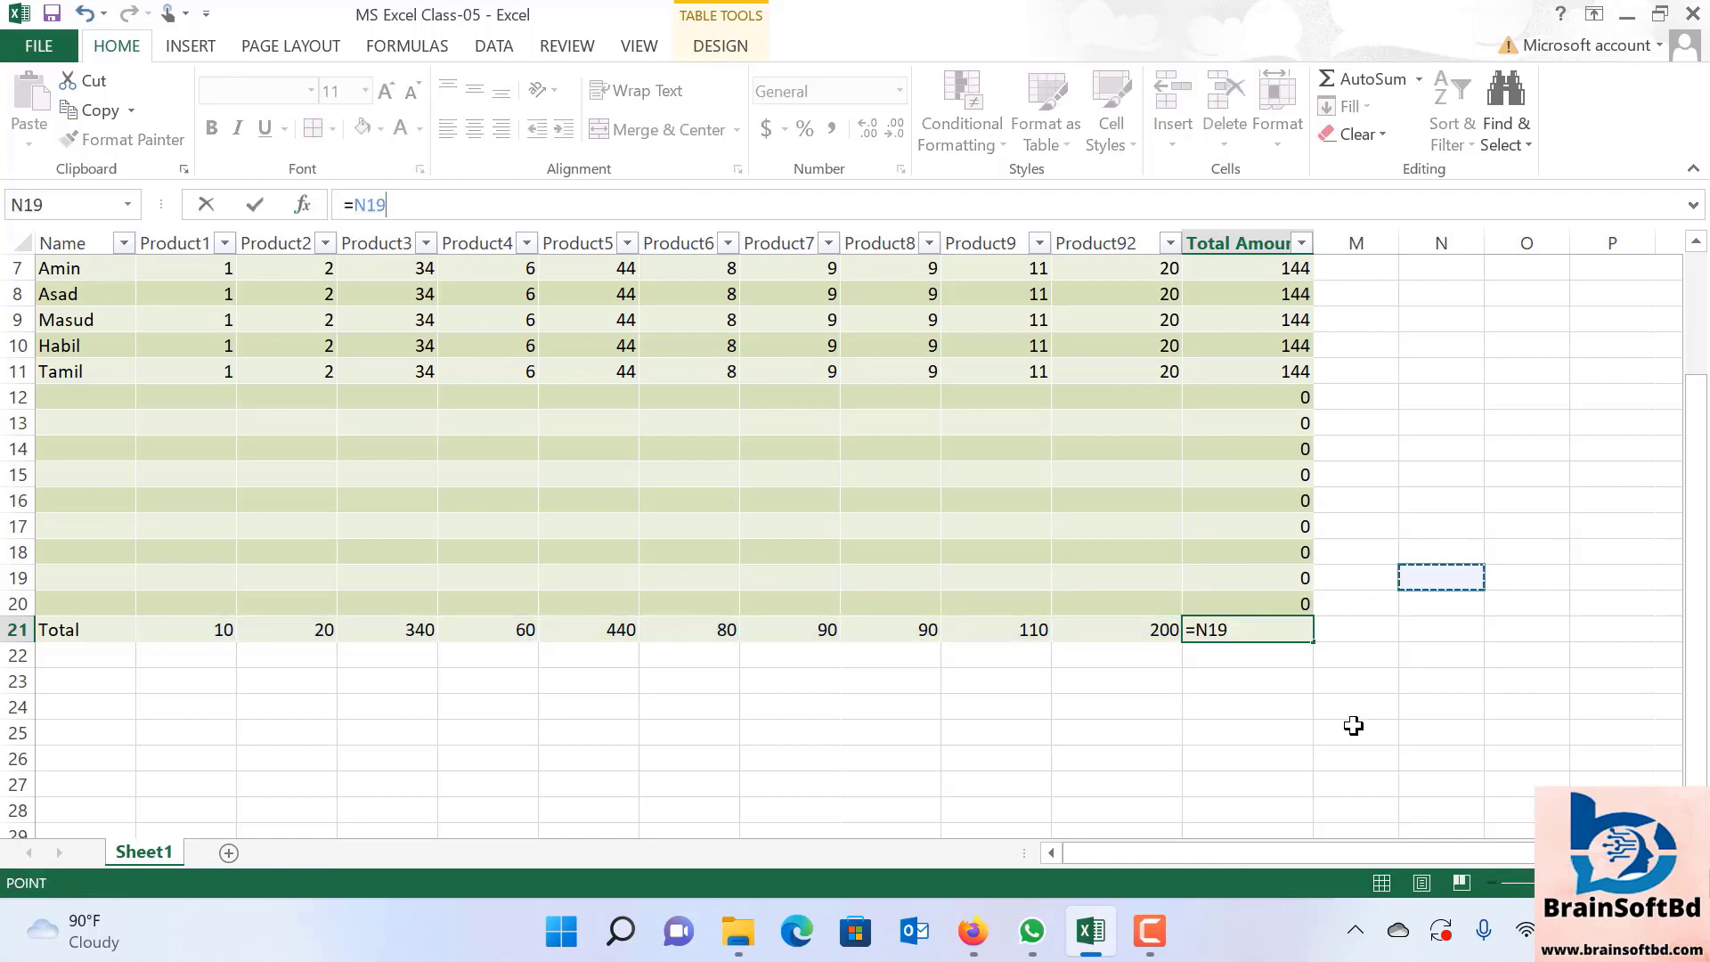
key("Escape")
left_click(1295, 737)
scroll(989, 583, "up", 2)
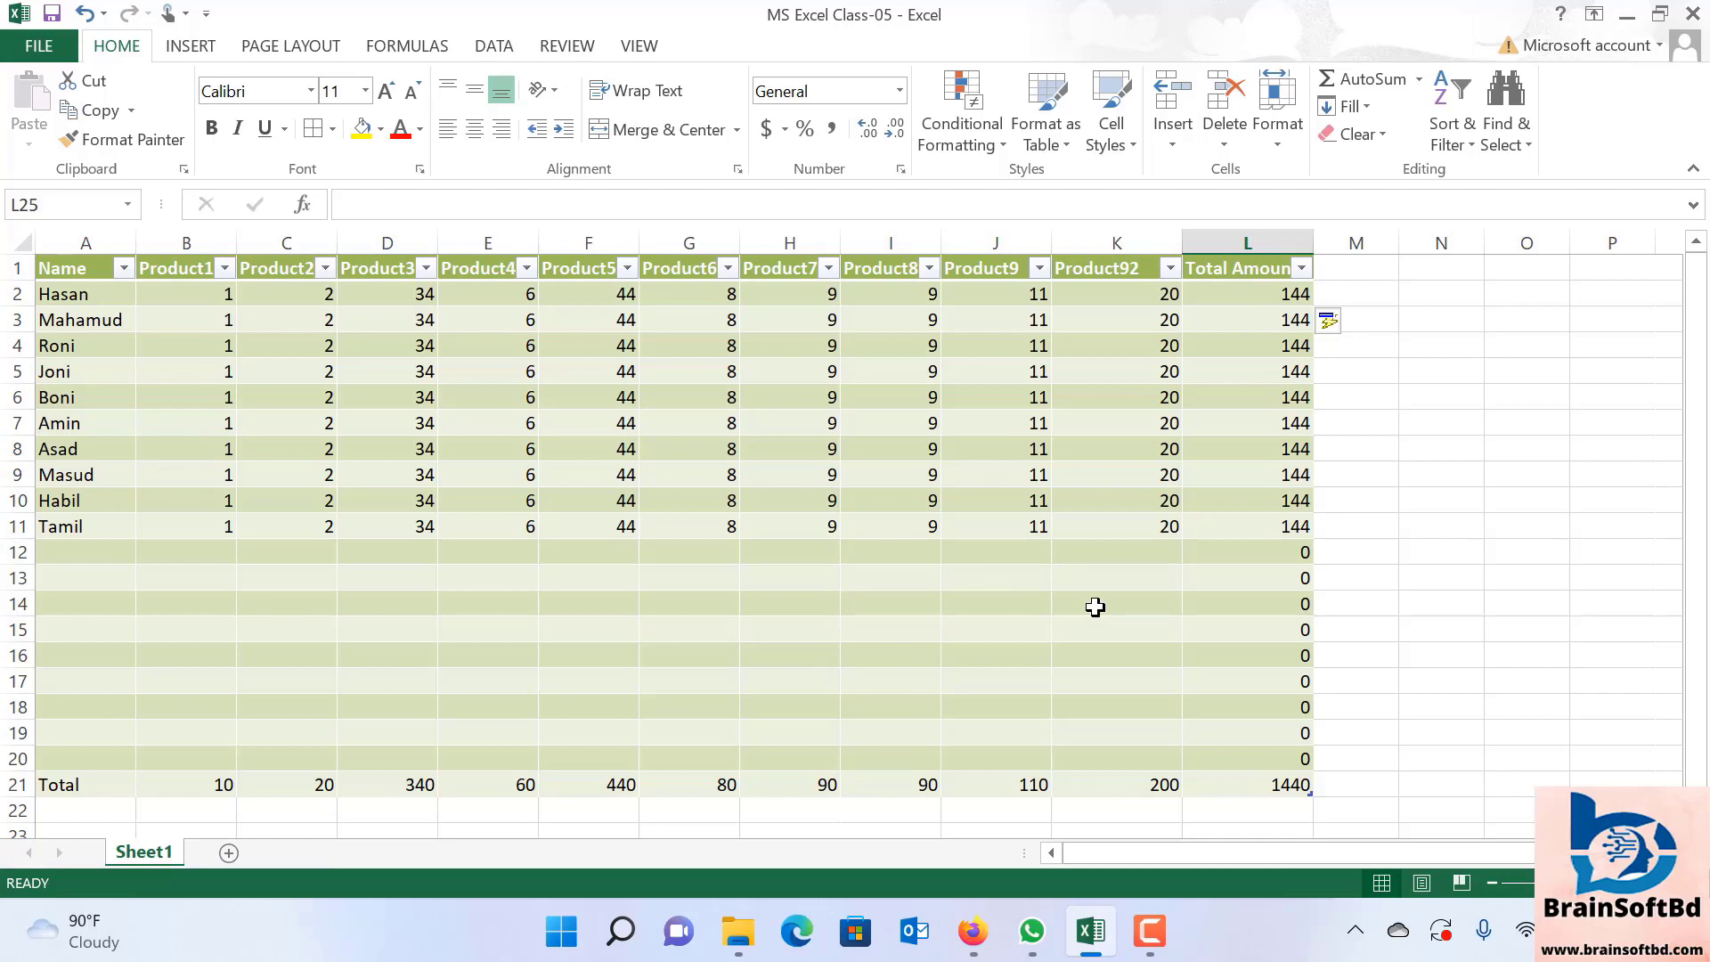
Show the Camtasia recorder's Capture panel from the taskbar.
left_click(1162, 946)
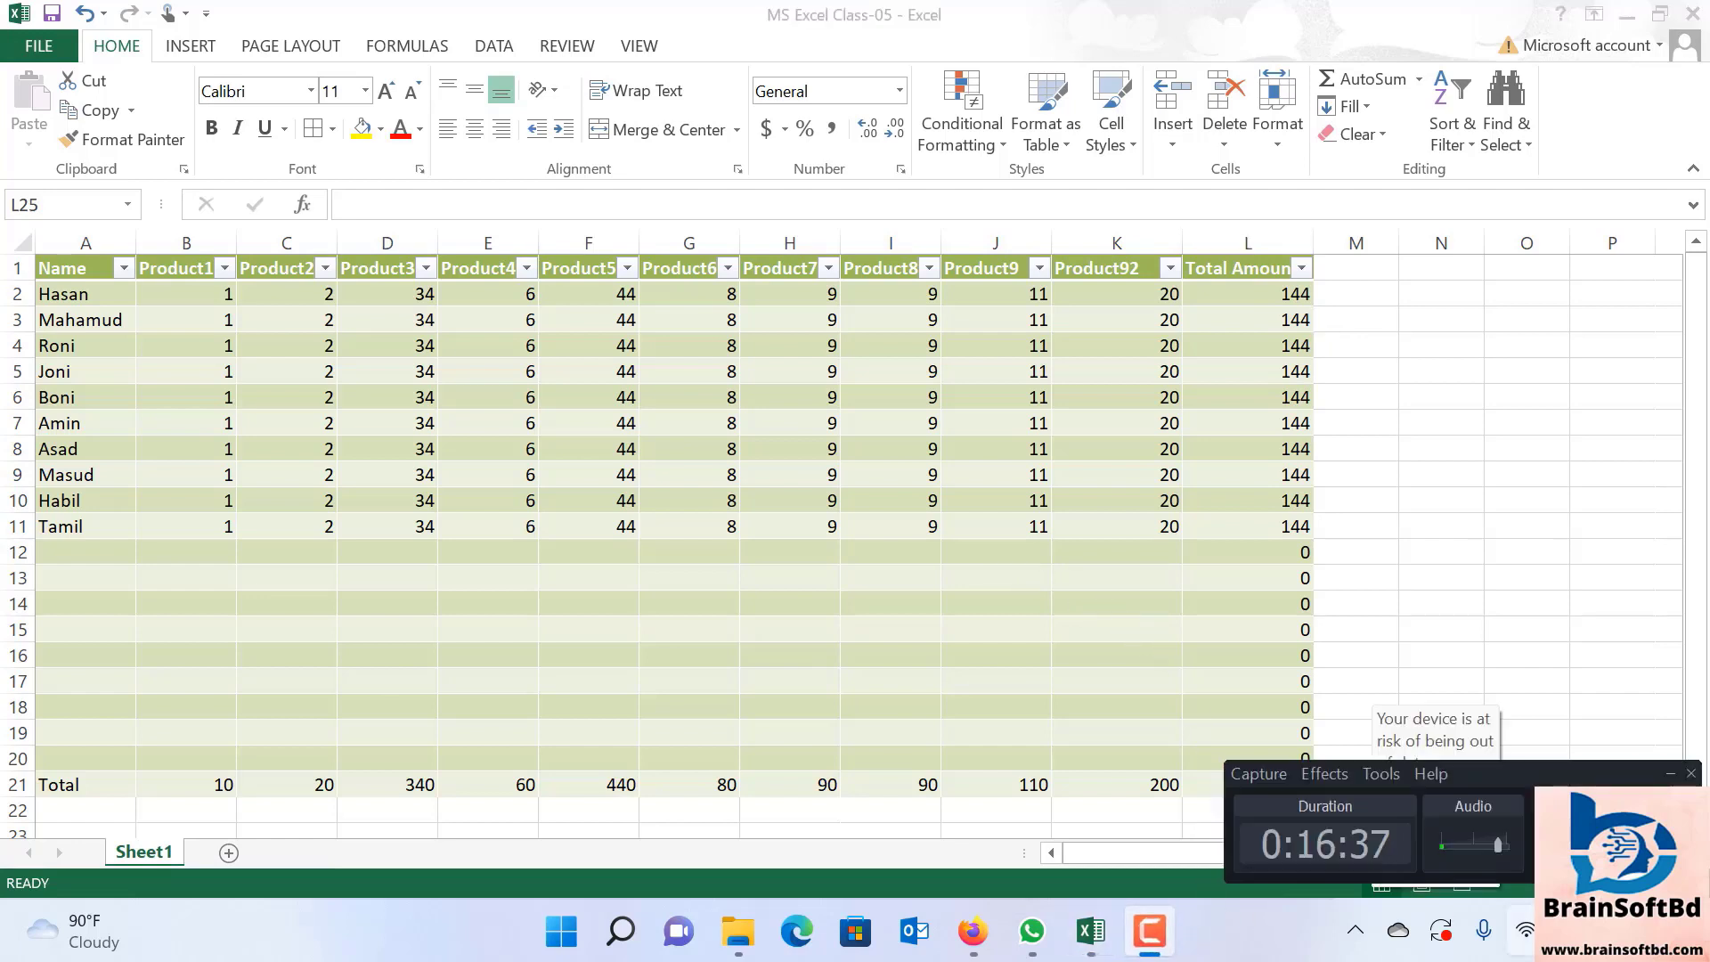